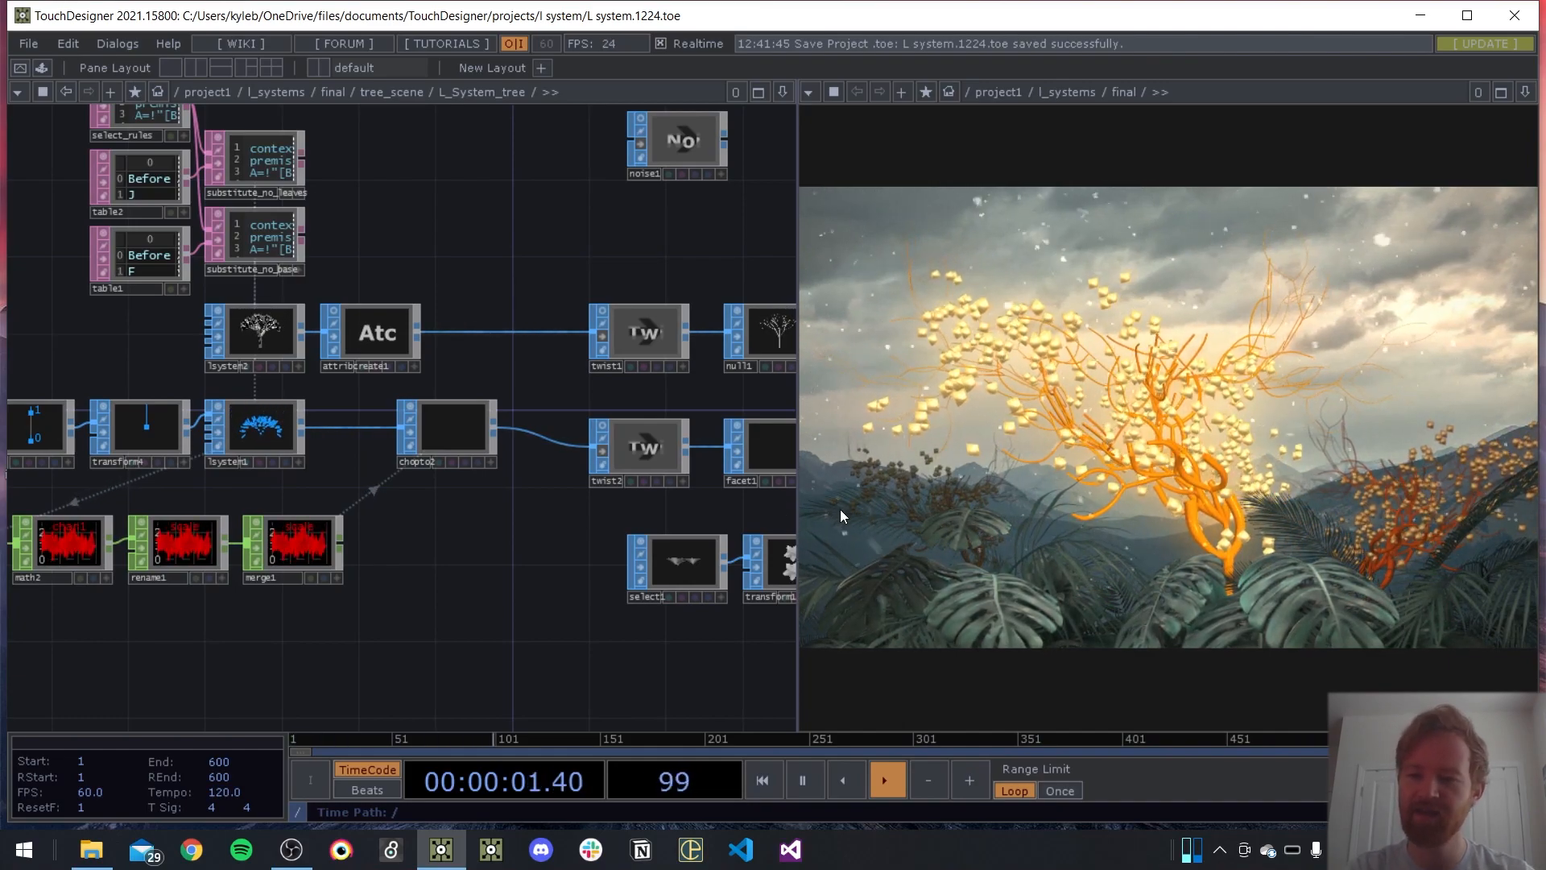
Review the L_System_tree network from the rule substitution nodes through the L-system, twist and geometry nodes to the render
{"action": "left_click_drag", "start_coordinate": [352, 258], "coordinate": [30, 237]}
{"action": "scroll", "coordinate": [607, 248], "scroll_direction": "down", "scroll_amount": 3}
{"action": "left_click_drag", "start_coordinate": [479, 221], "coordinate": [323, 290]}
{"action": "left_click_drag", "start_coordinate": [613, 206], "coordinate": [470, 268]}
{"action": "left_click_drag", "start_coordinate": [568, 388], "coordinate": [583, 349]}
{"action": "left_click_drag", "start_coordinate": [500, 524], "coordinate": [659, 579]}
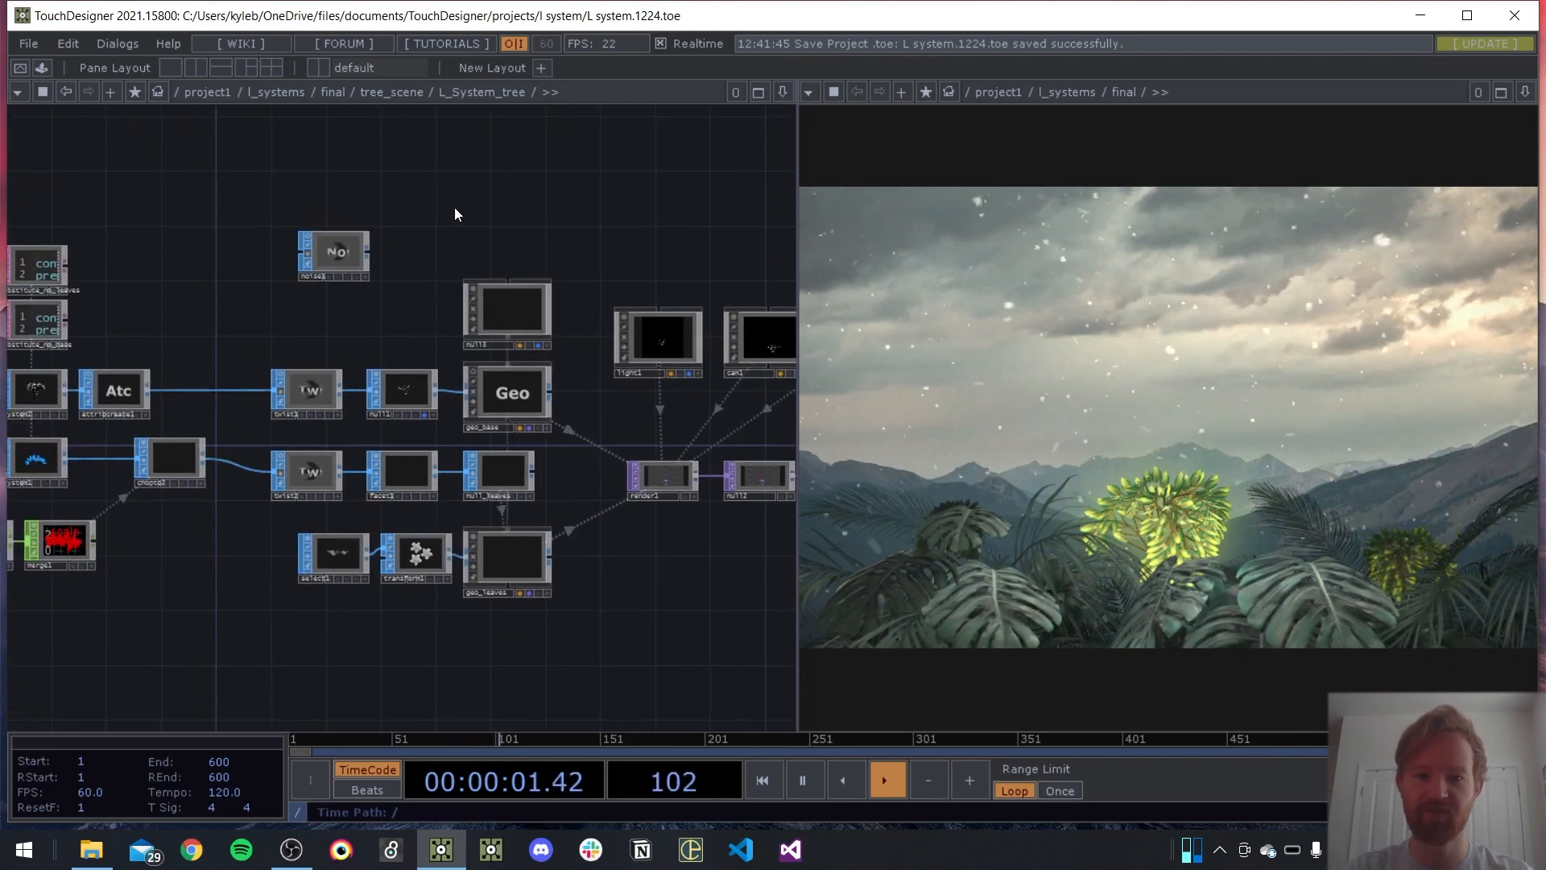
{"action": "left_click_drag", "start_coordinate": [454, 208], "coordinate": [563, 207]}
Switch to the browser and skim the LSystem SOP documentation, from the summary and parameter pages to the examples
{"action": "key", "text": "alt+Tab"}
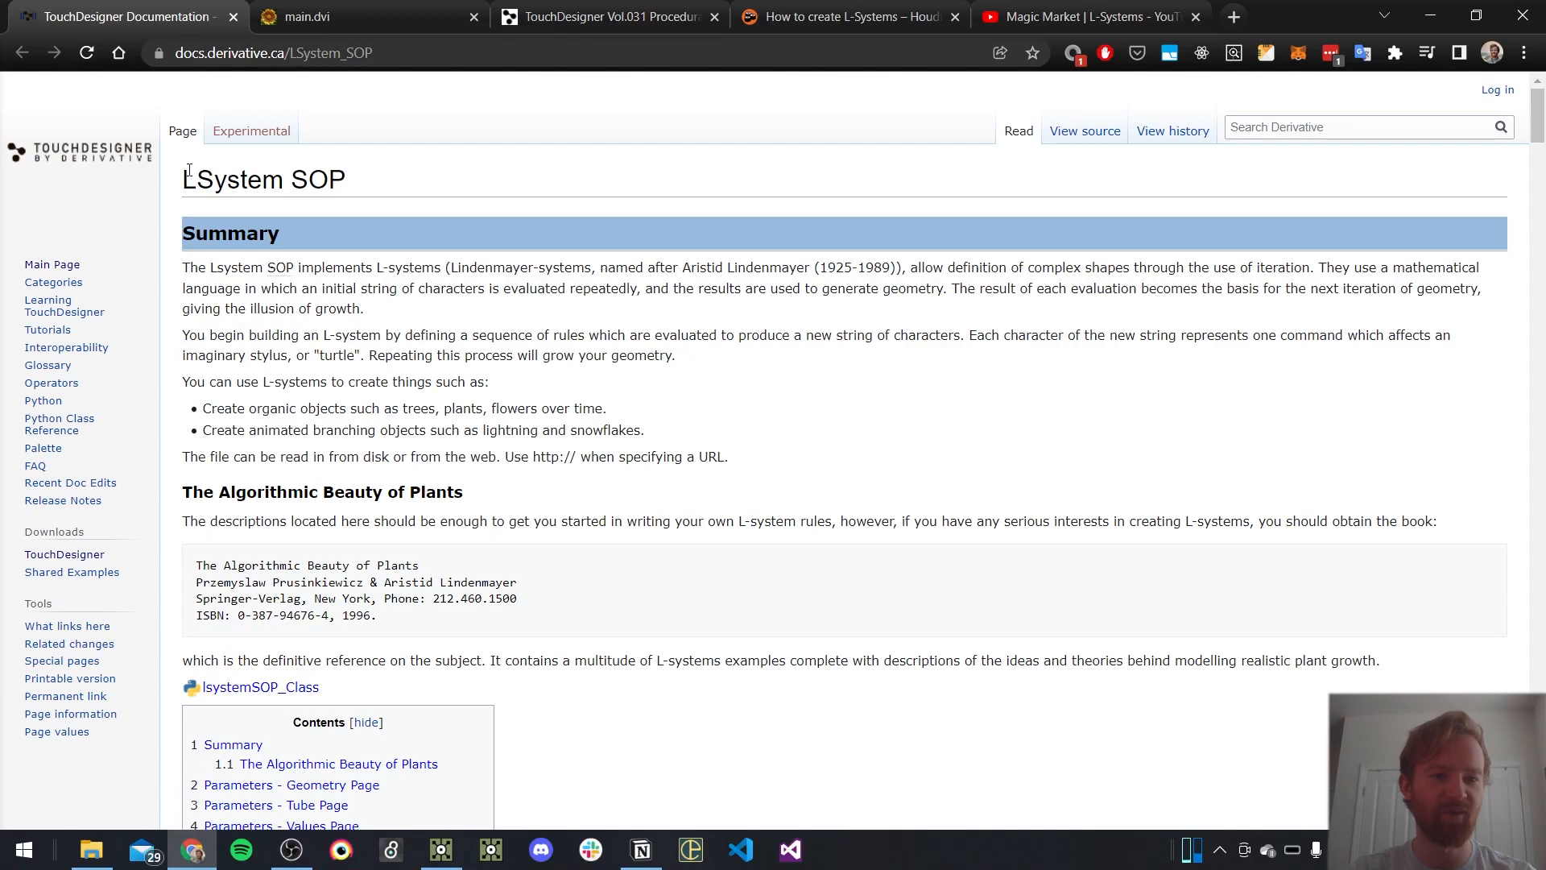
{"action": "left_click_drag", "start_coordinate": [183, 182], "coordinate": [605, 339]}
{"action": "left_click", "coordinate": [605, 338]}
{"action": "scroll", "coordinate": [717, 403], "scroll_direction": "down", "scroll_amount": 20}
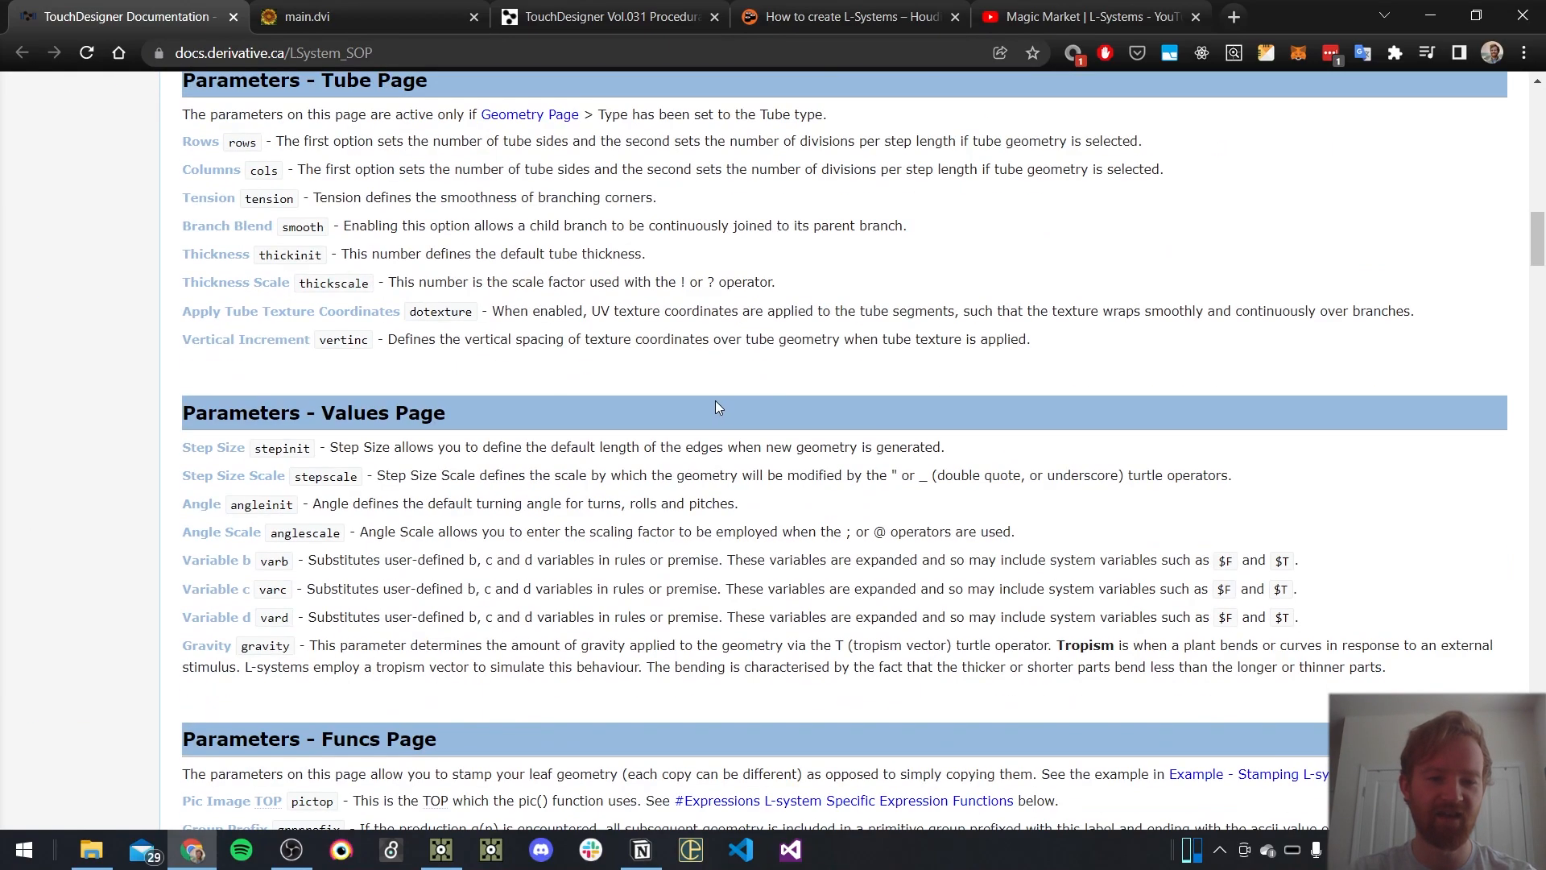
{"action": "scroll", "coordinate": [704, 451], "scroll_direction": "down", "scroll_amount": 15}
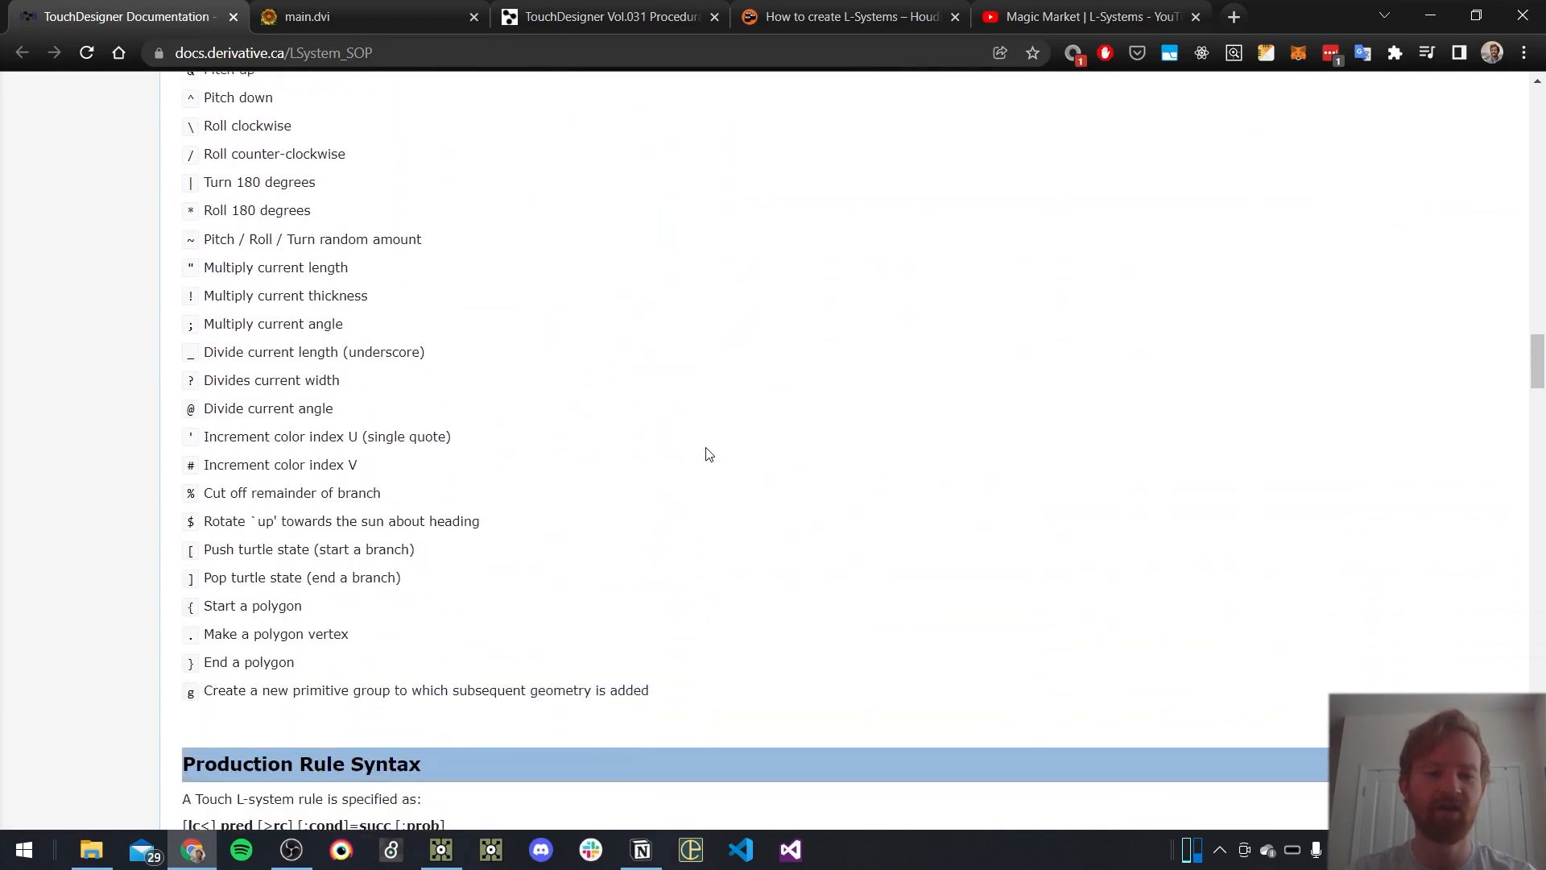
{"action": "scroll", "coordinate": [706, 448], "scroll_direction": "down", "scroll_amount": 20}
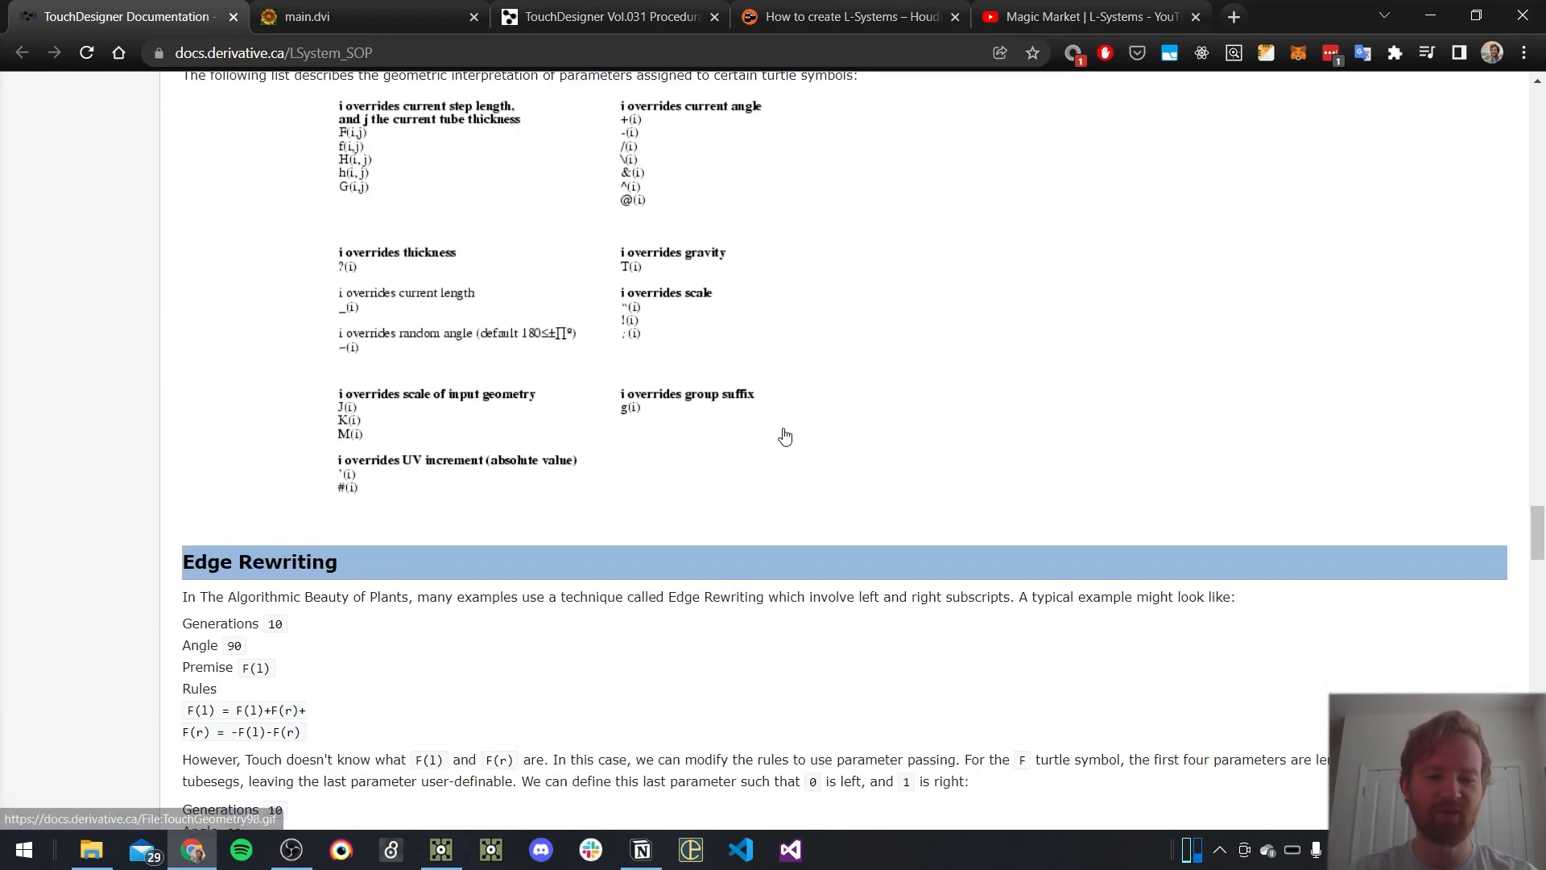
{"action": "scroll", "coordinate": [313, 359], "scroll_direction": "down", "scroll_amount": 20}
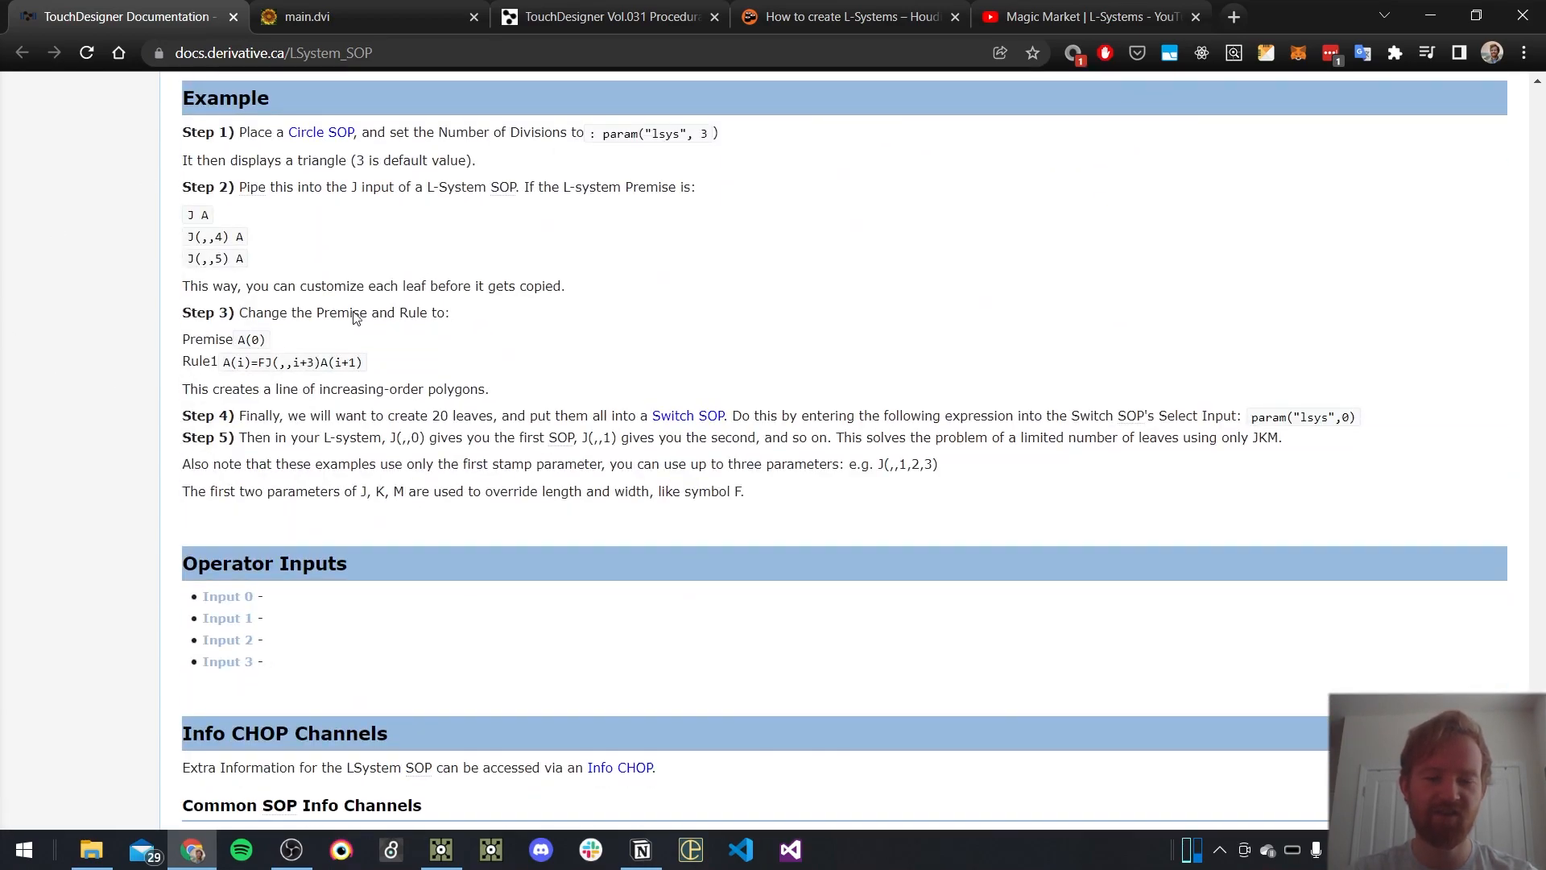
{"action": "scroll", "coordinate": [424, 373], "scroll_direction": "up", "scroll_amount": 5}
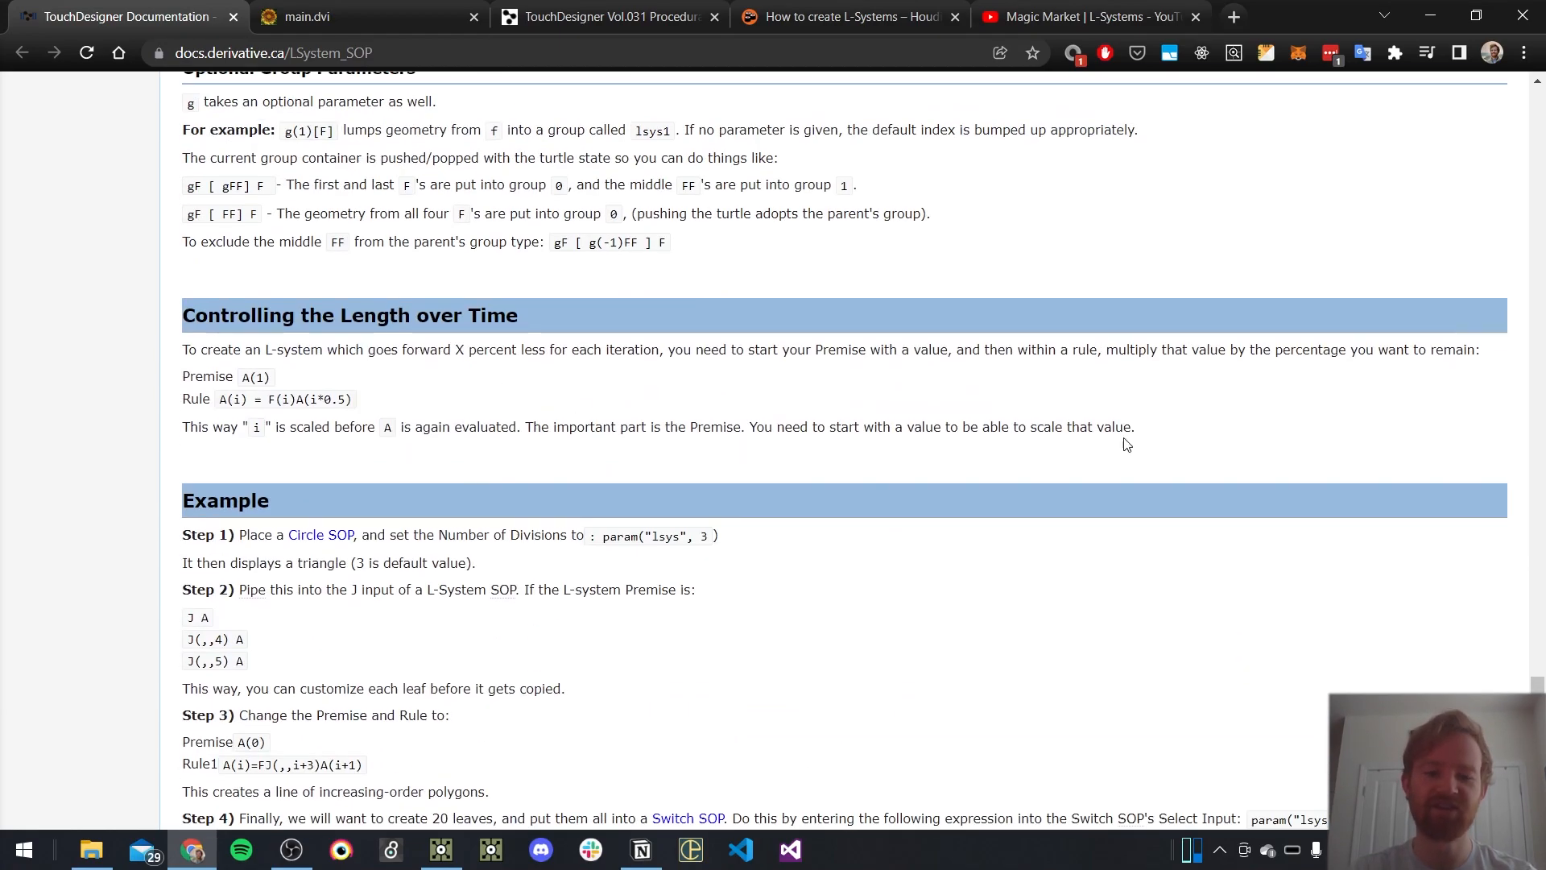
{"action": "scroll", "coordinate": [873, 465], "scroll_direction": "up", "scroll_amount": 20}
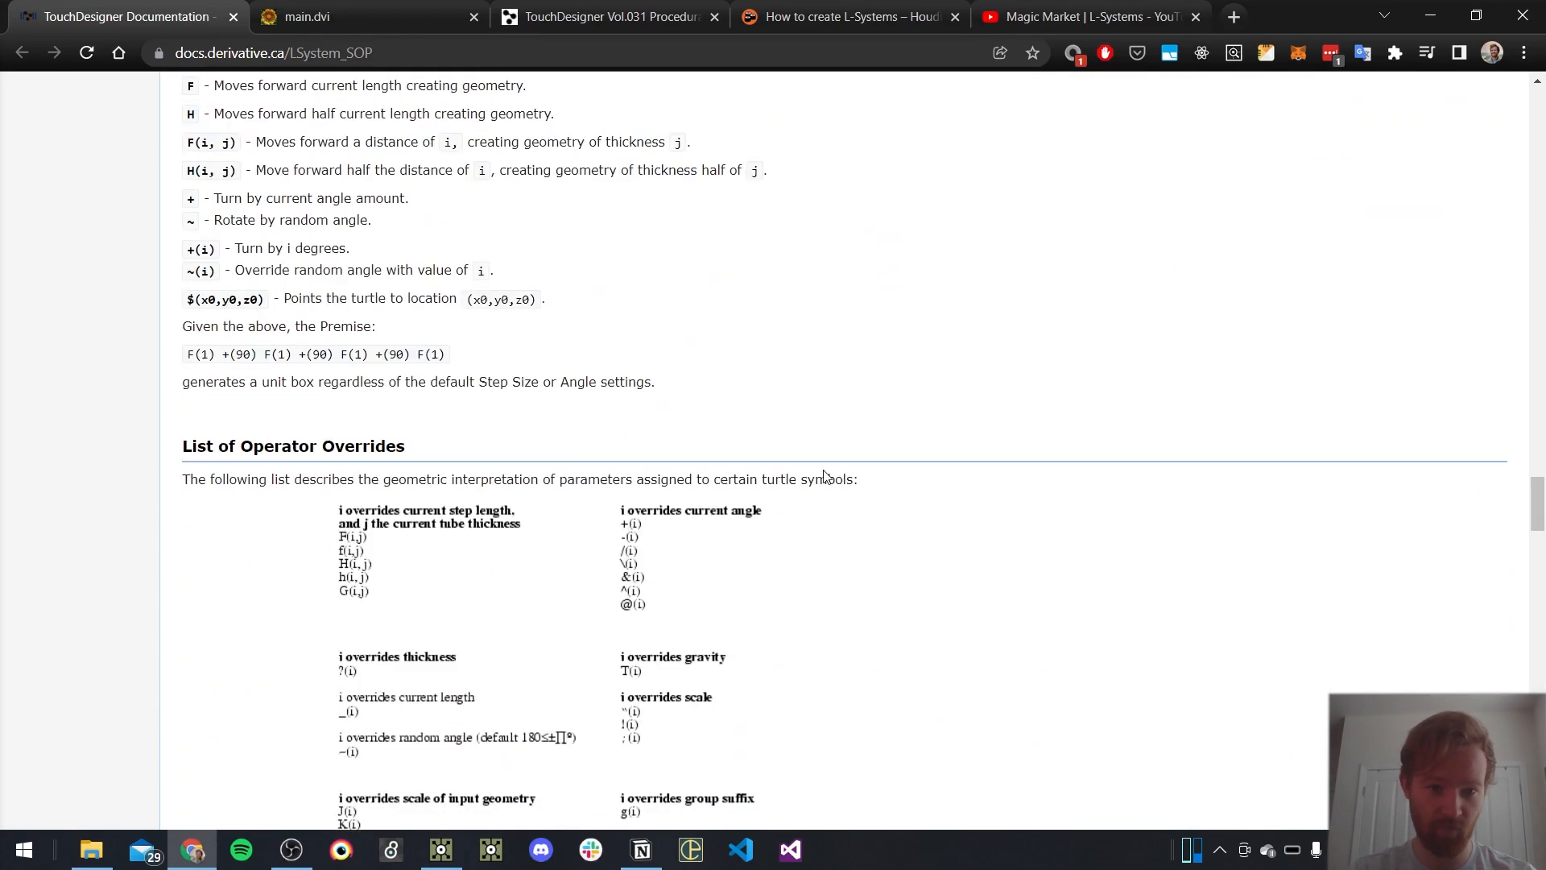
Find the Turtle Operators list in the LSystem SOP documentation and highlight its entries for reading
{"action": "scroll", "coordinate": [818, 484], "scroll_direction": "up", "scroll_amount": 10}
{"action": "scroll", "coordinate": [766, 507], "scroll_direction": "down", "scroll_amount": 5}
{"action": "scroll", "coordinate": [559, 303], "scroll_direction": "up", "scroll_amount": 8}
{"action": "left_click_drag", "start_coordinate": [666, 419], "coordinate": [153, 288]}
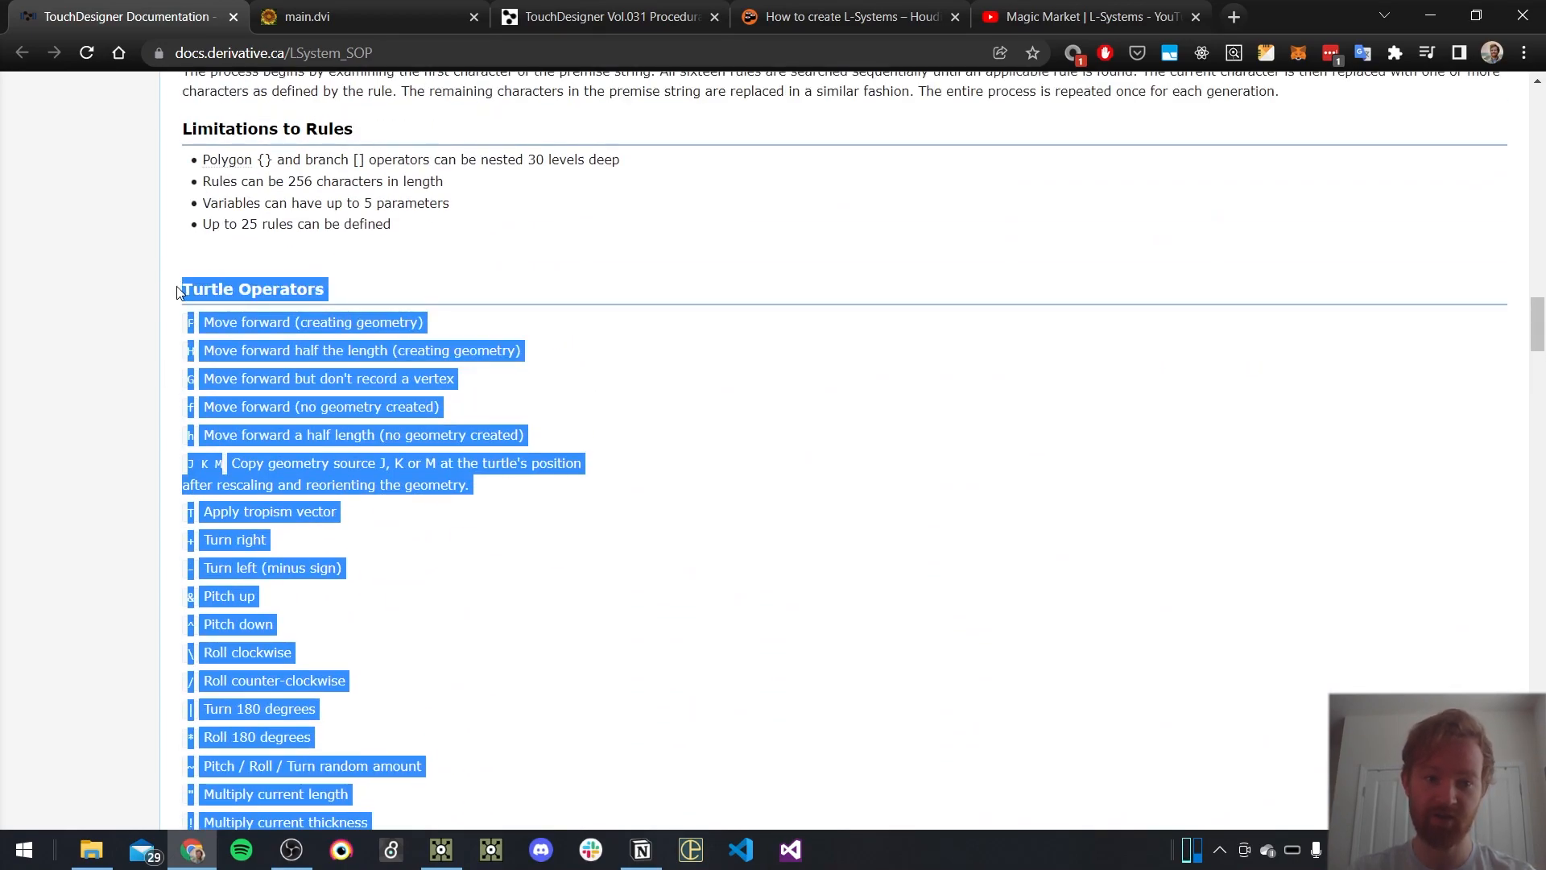
{"action": "left_click", "coordinate": [519, 393]}
{"action": "left_click_drag", "start_coordinate": [184, 327], "coordinate": [538, 538]}
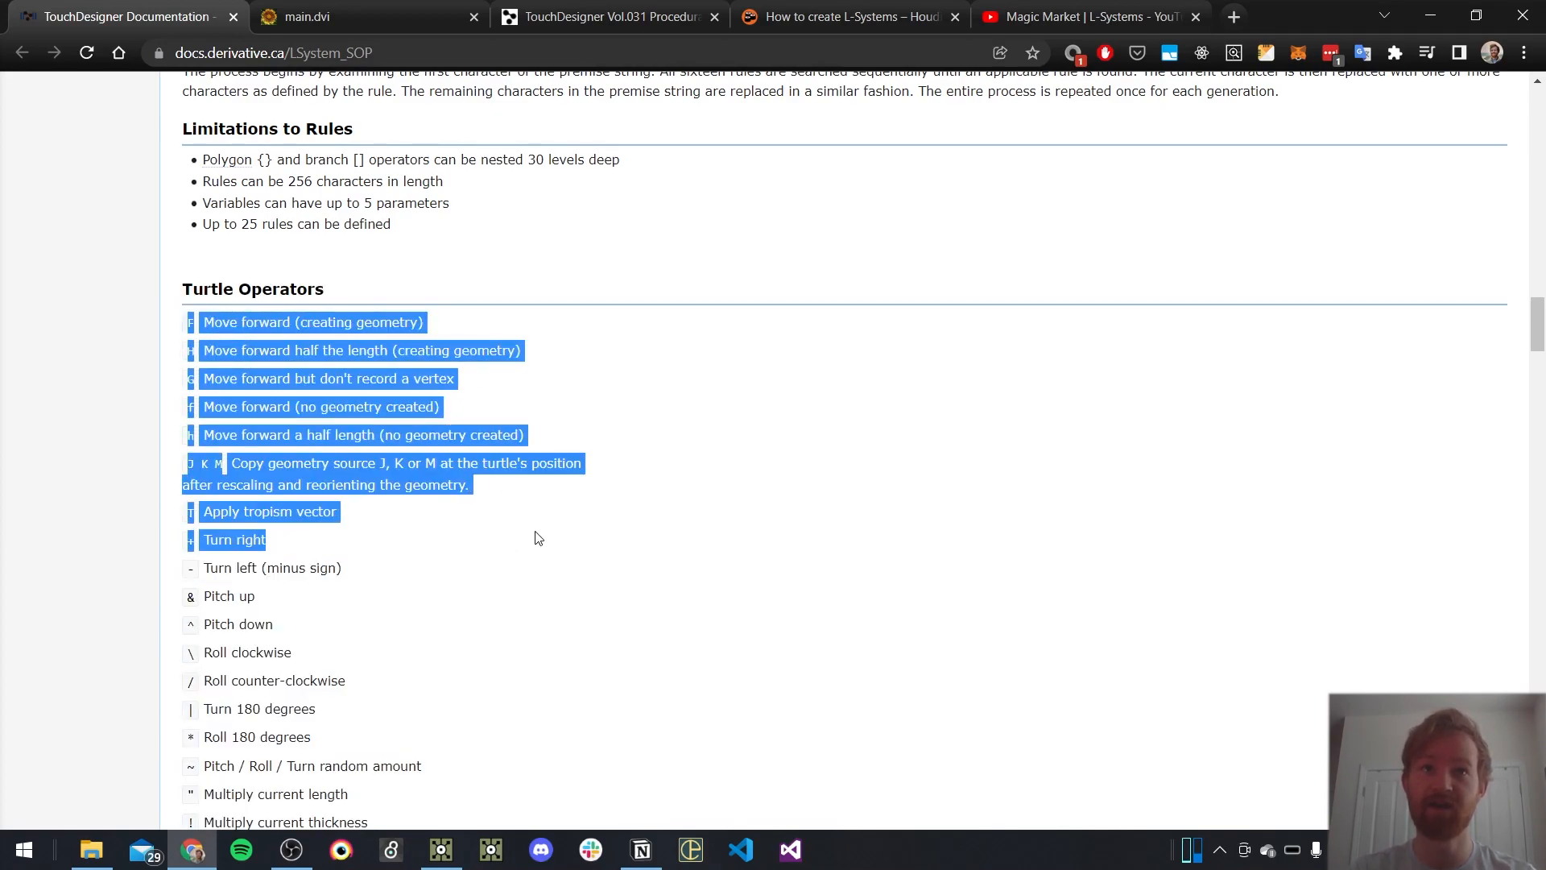
{"action": "left_click", "coordinate": [752, 583]}
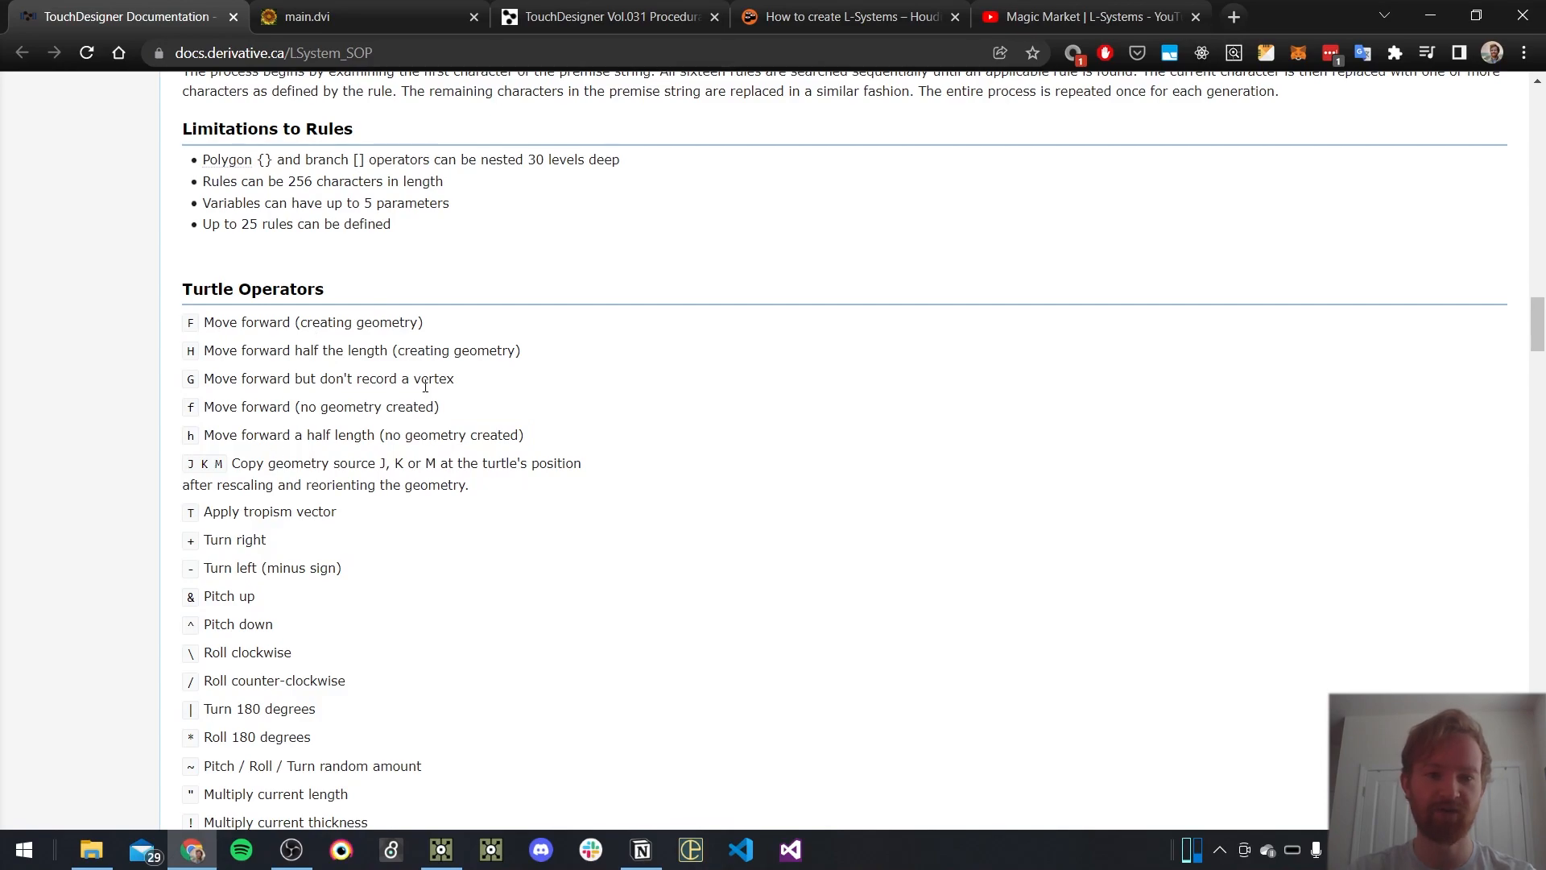
Look through The Algorithmic Beauty of Plants PDF, from the cover to the sample tree in the Branching structures section
{"action": "key", "text": "ctrl+Tab"}
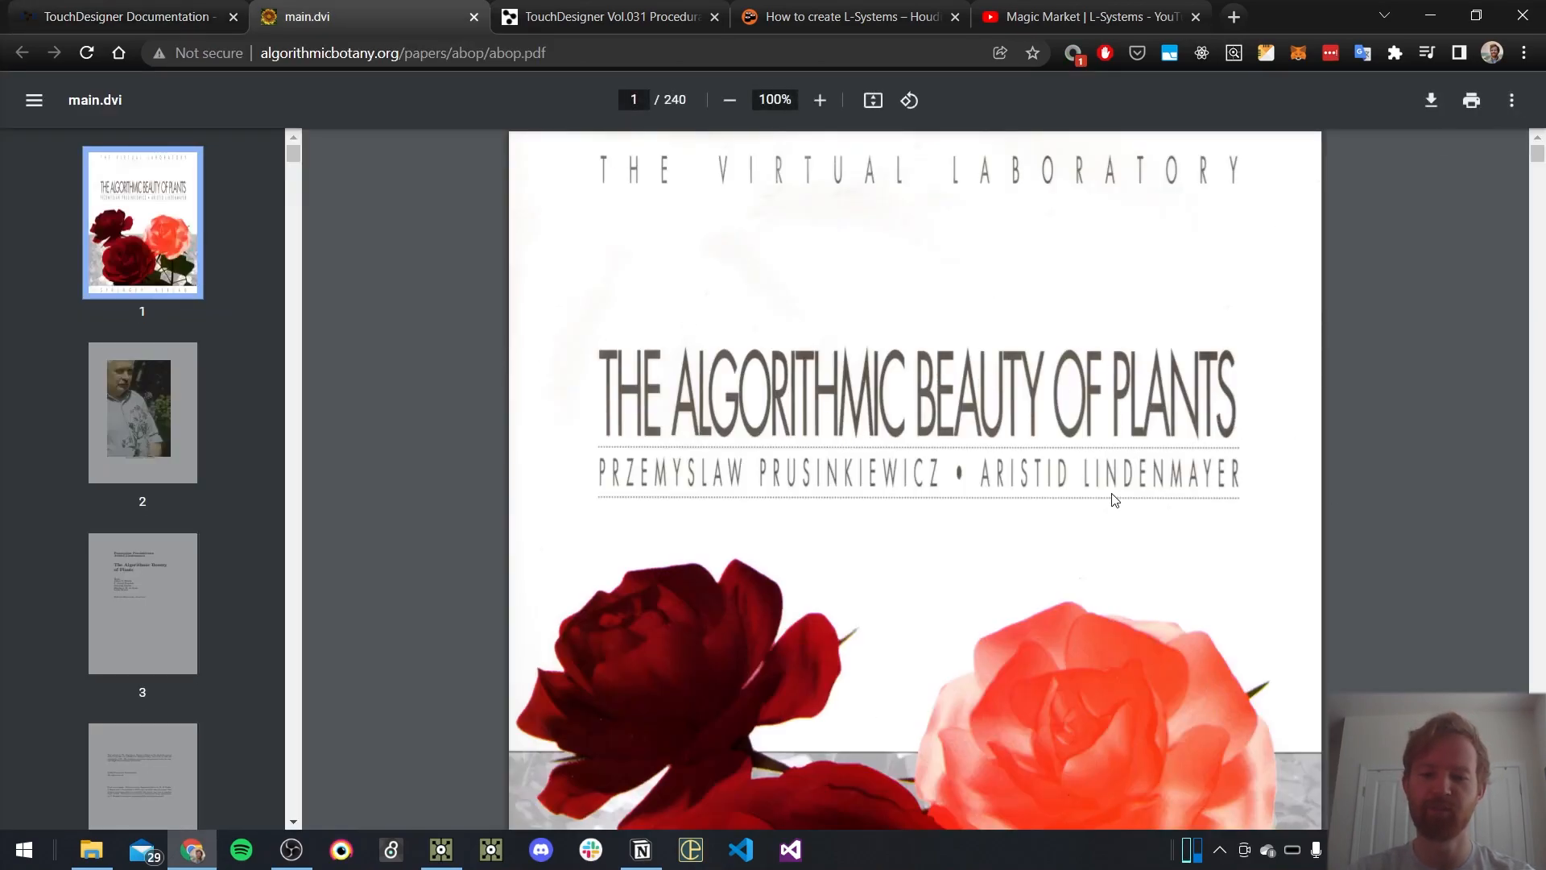
{"action": "scroll", "coordinate": [1114, 500], "scroll_direction": "down", "scroll_amount": 2}
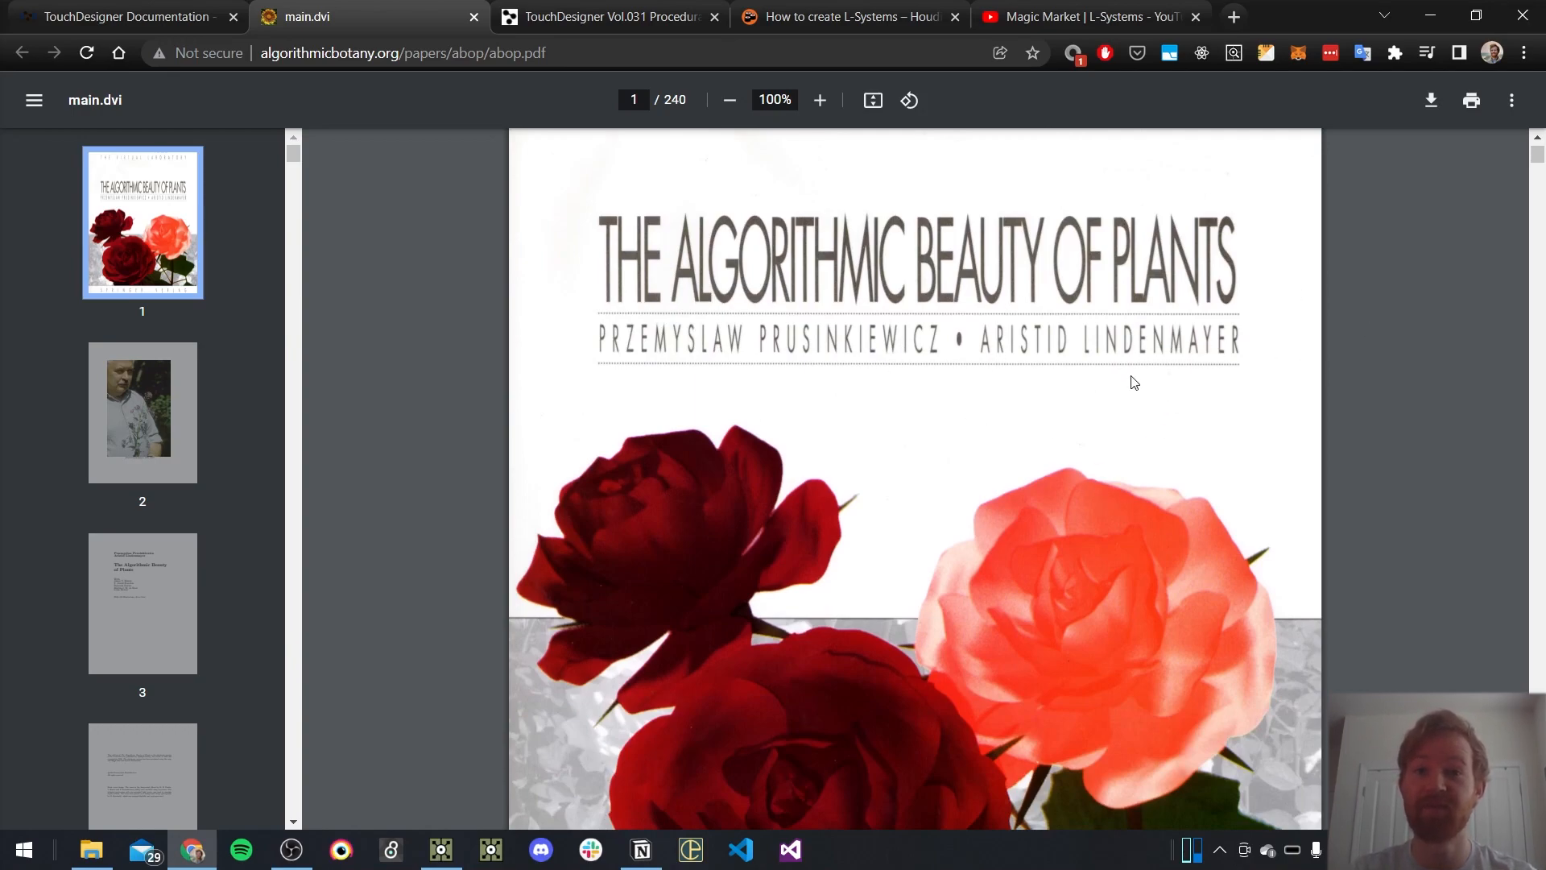
{"action": "scroll", "coordinate": [1311, 381], "scroll_direction": "down", "scroll_amount": 20}
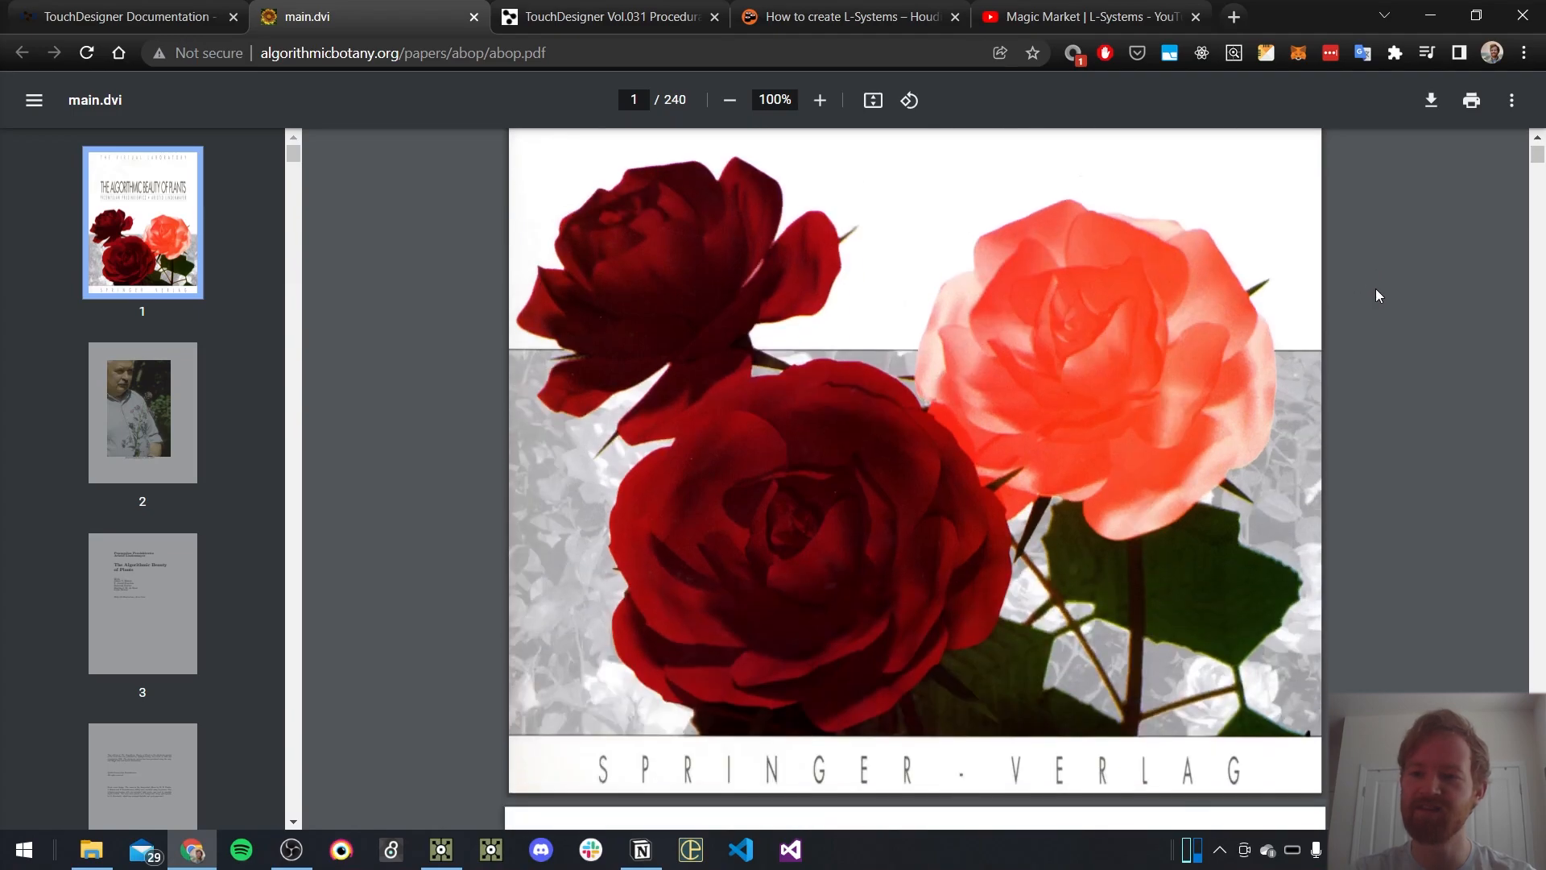
{"action": "scroll", "coordinate": [1022, 486], "scroll_direction": "down", "scroll_amount": 20}
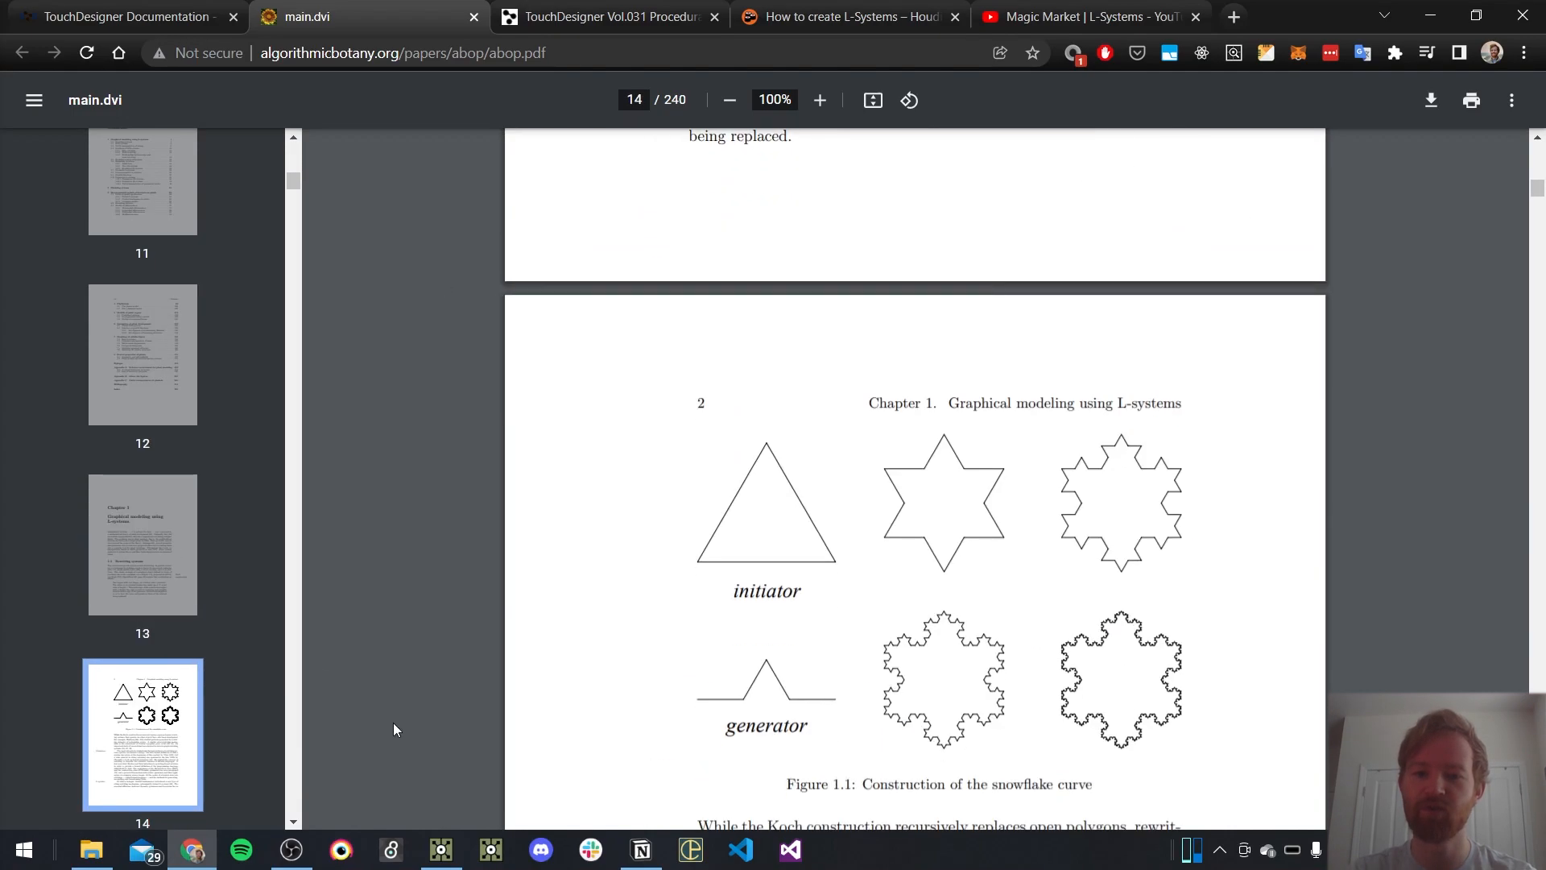
{"action": "scroll", "coordinate": [1225, 435], "scroll_direction": "down", "scroll_amount": 10}
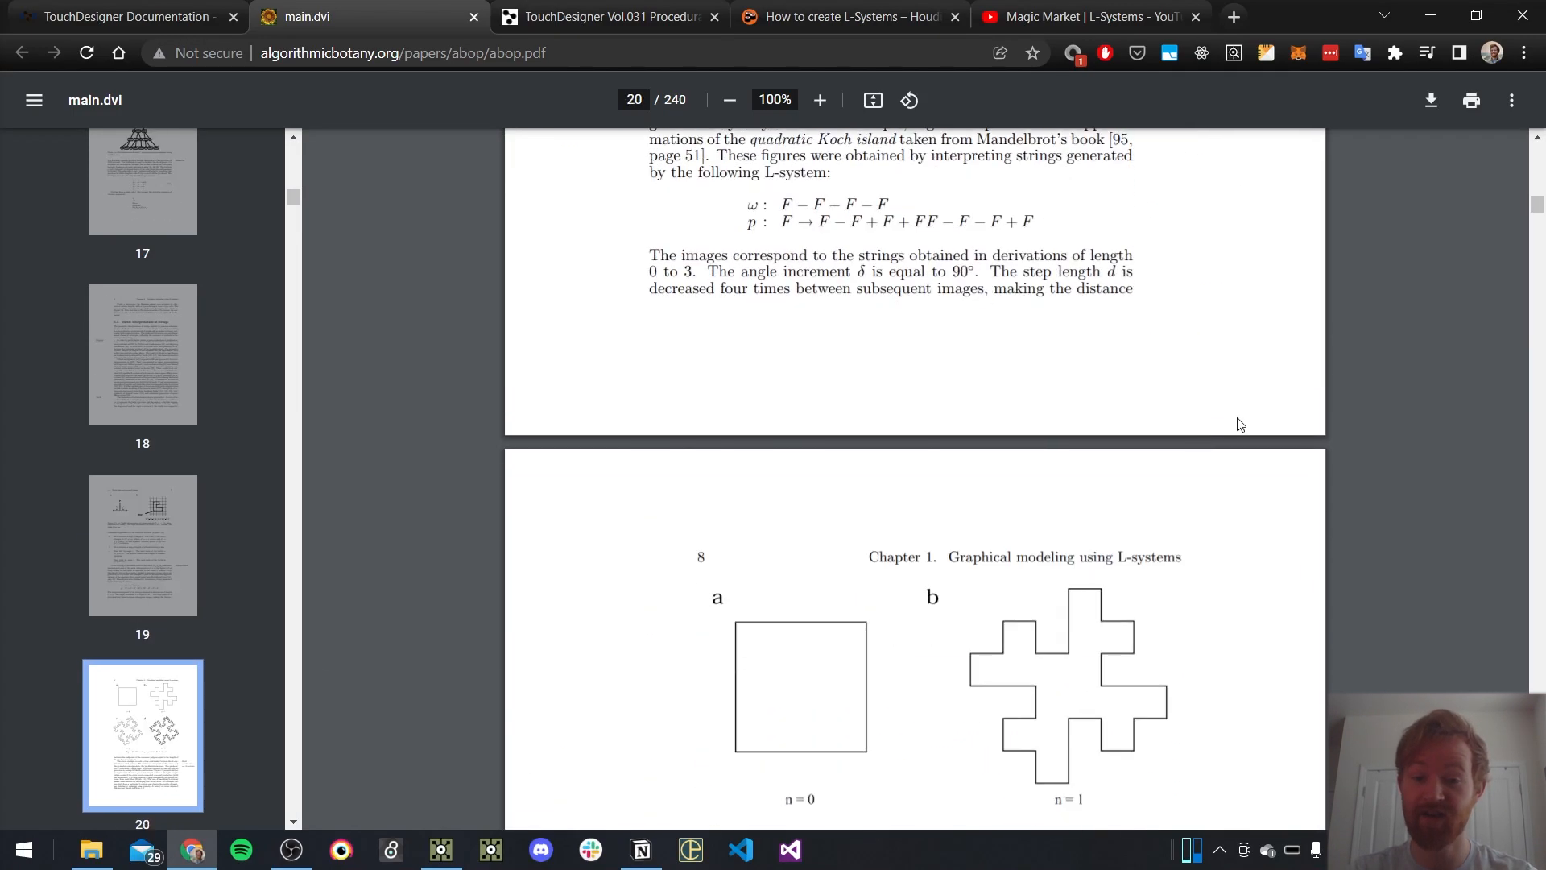
{"action": "scroll", "coordinate": [1114, 534], "scroll_direction": "down", "scroll_amount": 20}
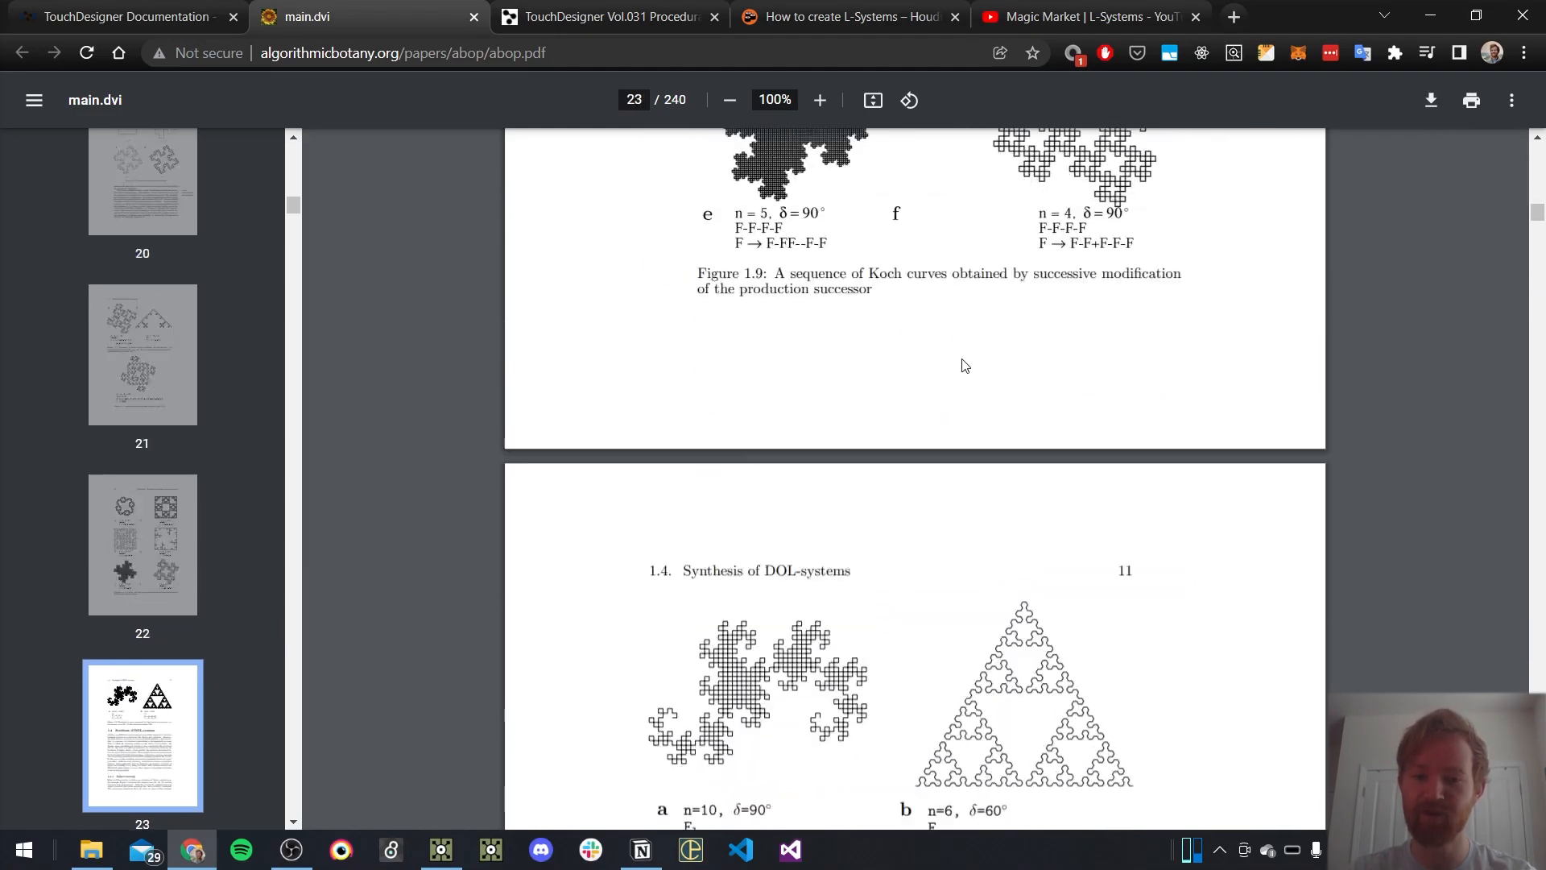
{"action": "scroll", "coordinate": [969, 365], "scroll_direction": "down", "scroll_amount": 8}
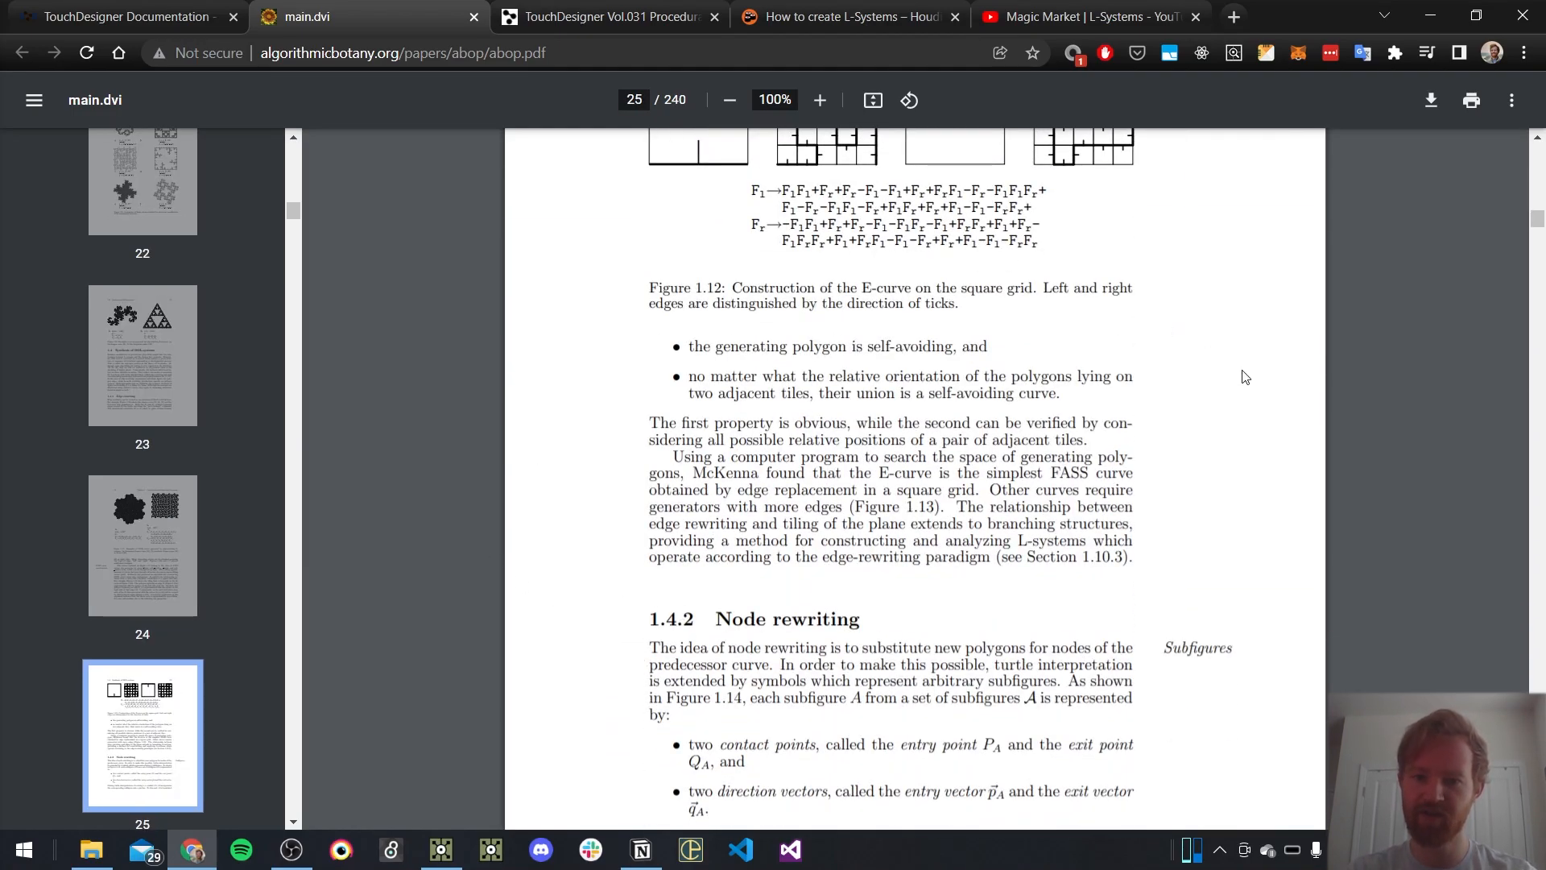
{"action": "scroll", "coordinate": [1245, 377], "scroll_direction": "down", "scroll_amount": 20}
{"action": "scroll", "coordinate": [1246, 377], "scroll_direction": "down", "scroll_amount": 20}
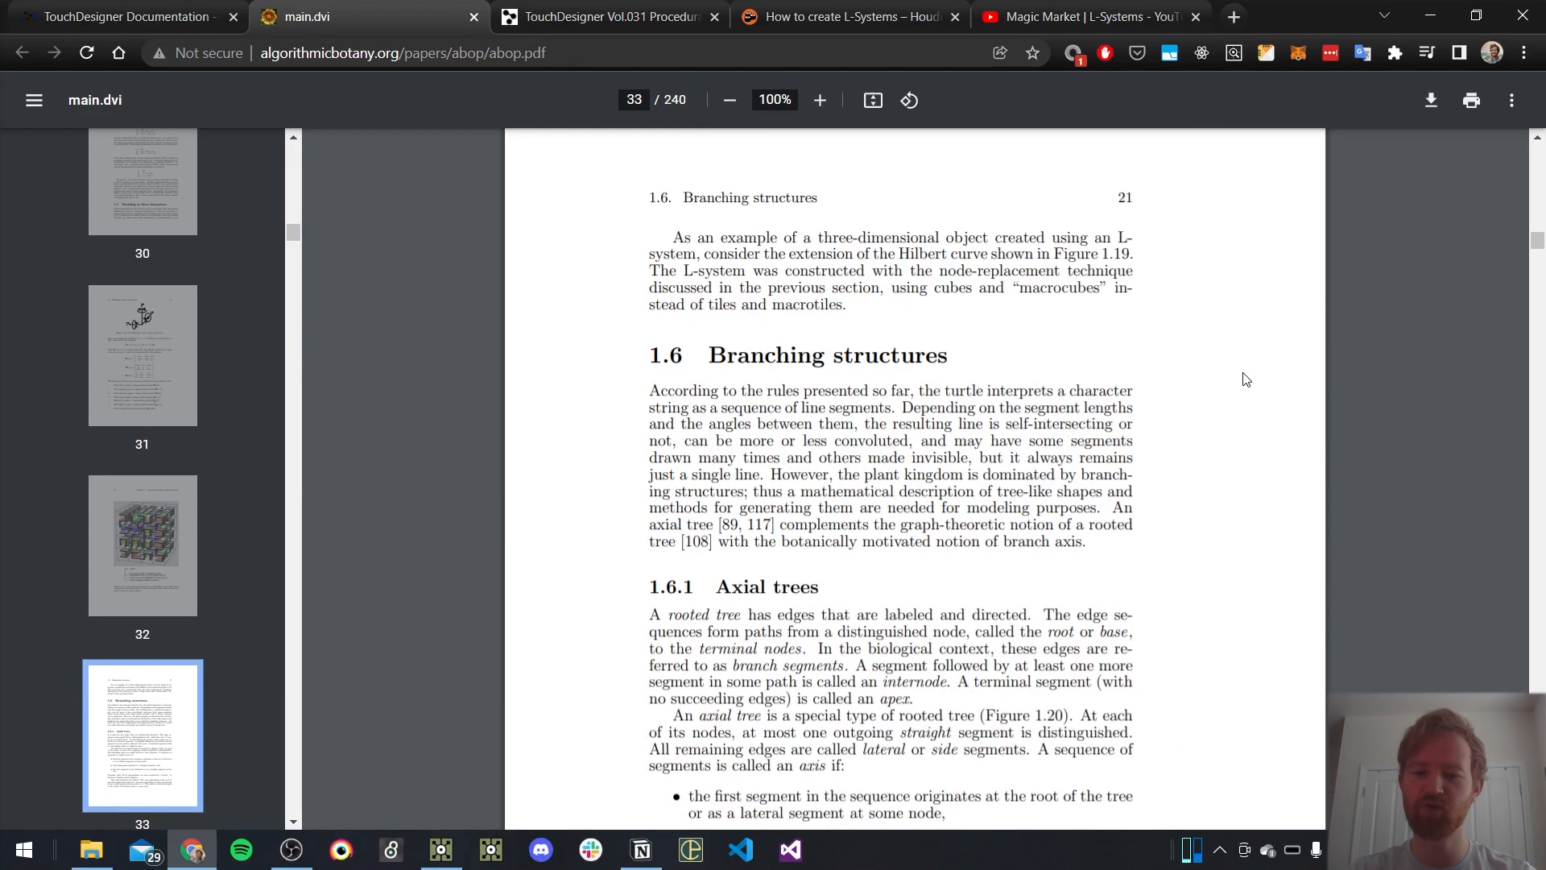
{"action": "scroll", "coordinate": [1247, 379], "scroll_direction": "down", "scroll_amount": 12}
{"action": "scroll", "coordinate": [1240, 379], "scroll_direction": "up", "scroll_amount": 3}
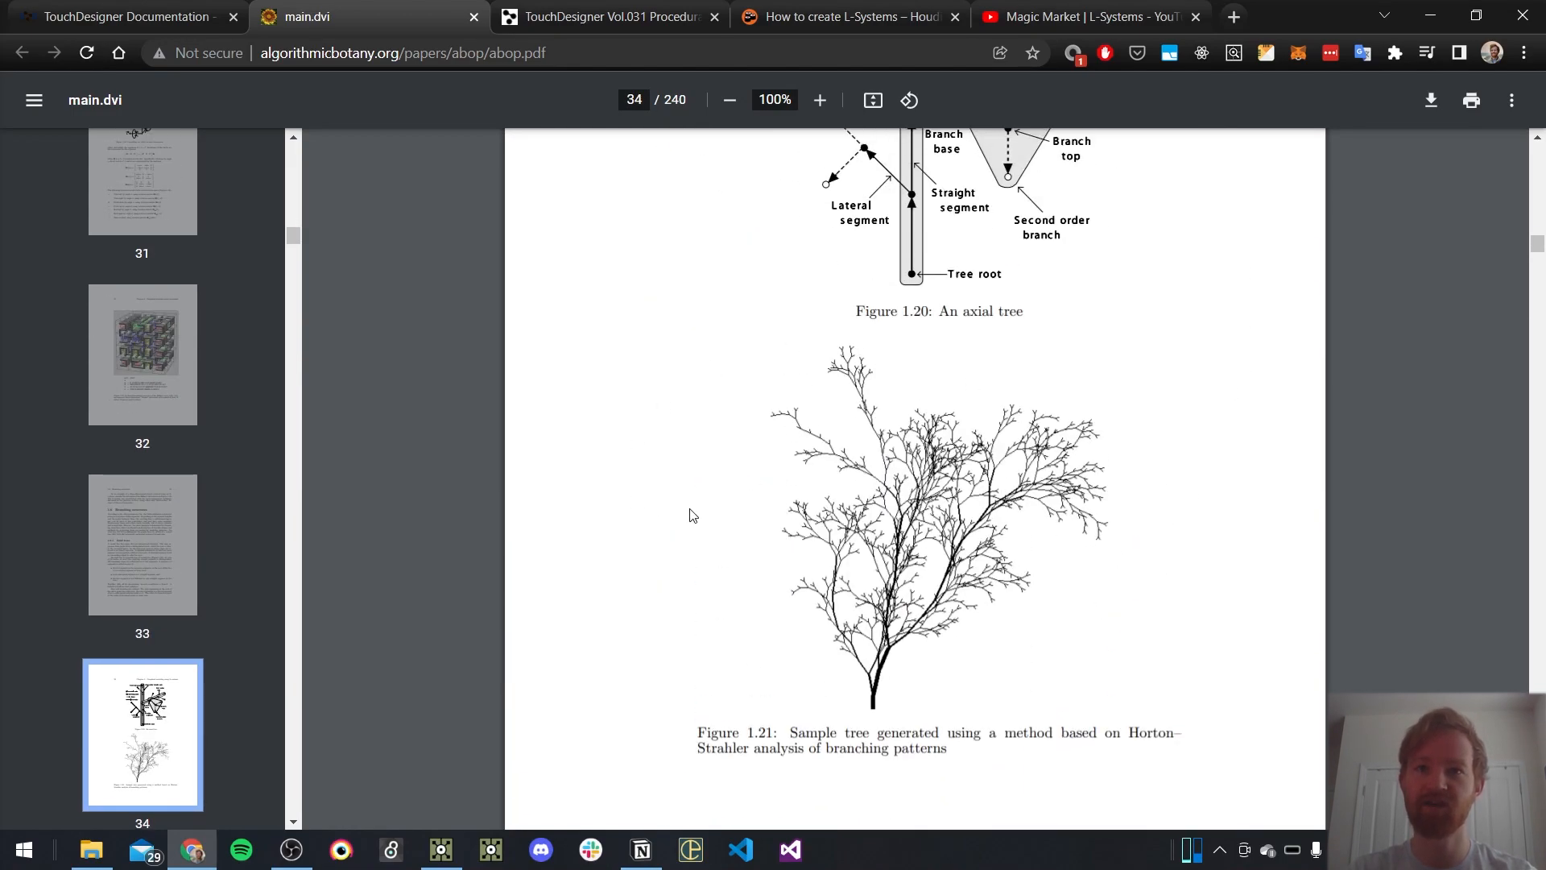
Review the TouchDesigner Vol.031 Procedural Plants with L-system workshop page, including its About This Event description
{"action": "left_click", "coordinate": [608, 17]}
{"action": "scroll", "coordinate": [803, 455], "scroll_direction": "down", "scroll_amount": 3}
{"action": "left_click_drag", "start_coordinate": [364, 248], "coordinate": [1077, 290]}
{"action": "left_click", "coordinate": [1125, 398]}
{"action": "scroll", "coordinate": [525, 448], "scroll_direction": "down", "scroll_amount": 8}
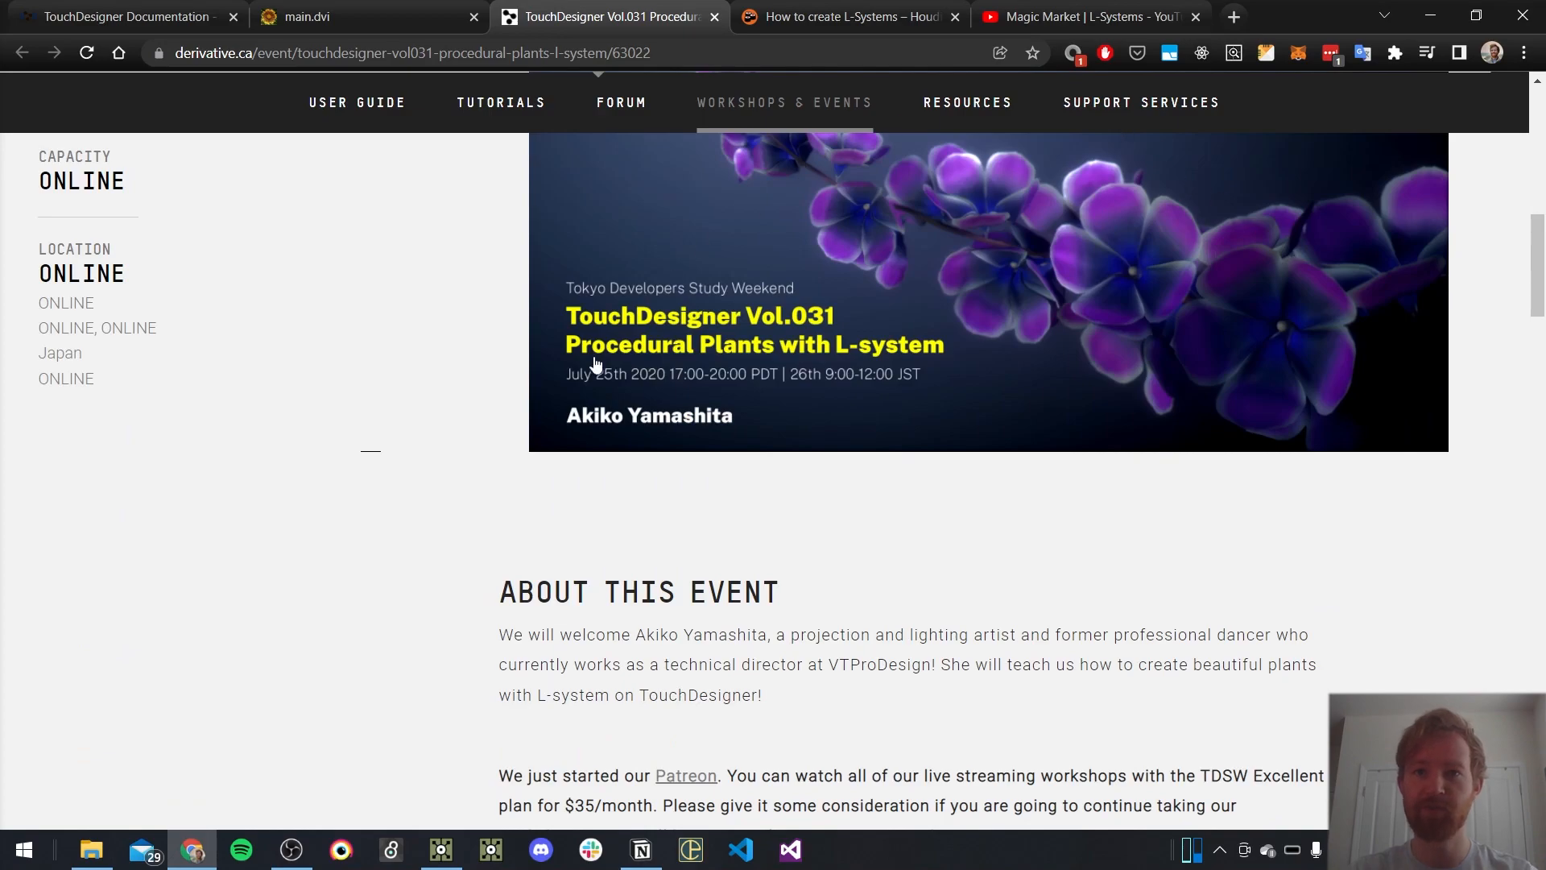
{"action": "scroll", "coordinate": [904, 473], "scroll_direction": "up", "scroll_amount": 5}
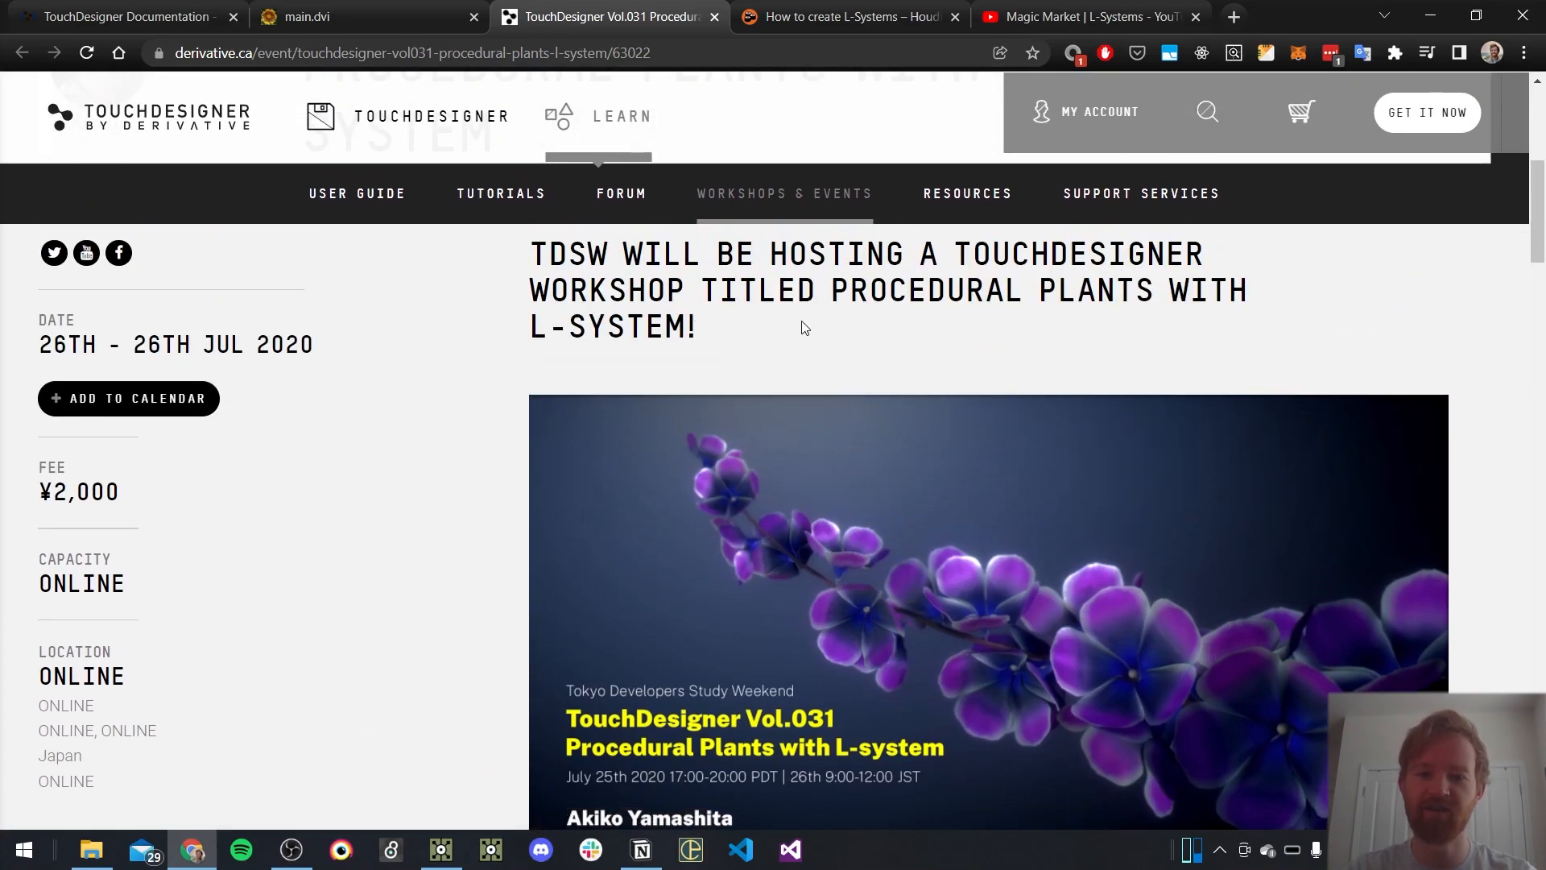
{"action": "scroll", "coordinate": [803, 327], "scroll_direction": "down", "scroll_amount": 2}
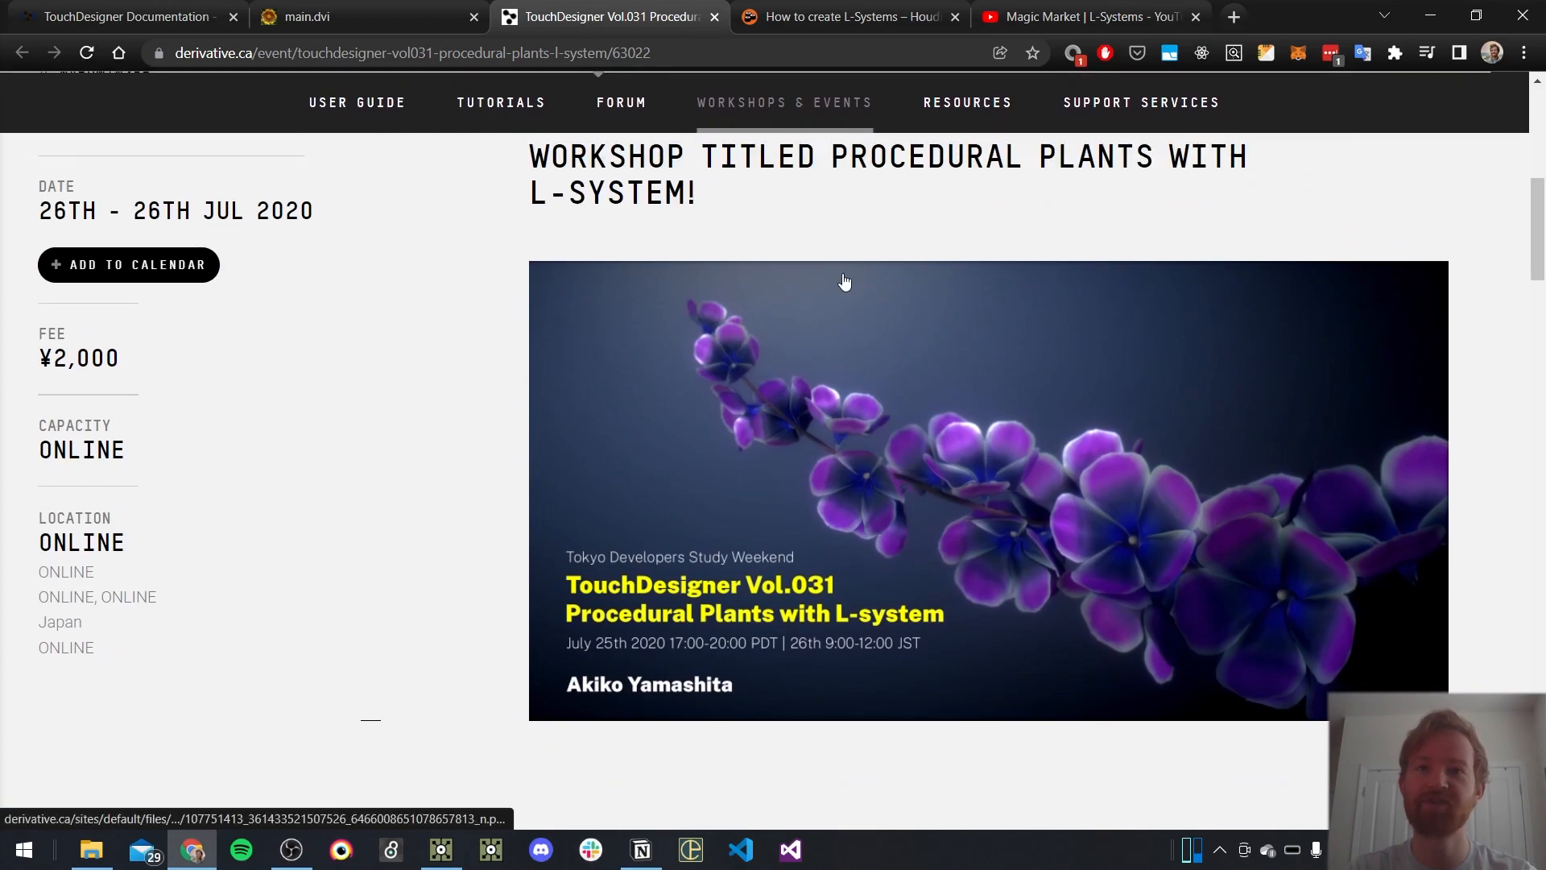
{"action": "scroll", "coordinate": [485, 397], "scroll_direction": "down", "scroll_amount": 5}
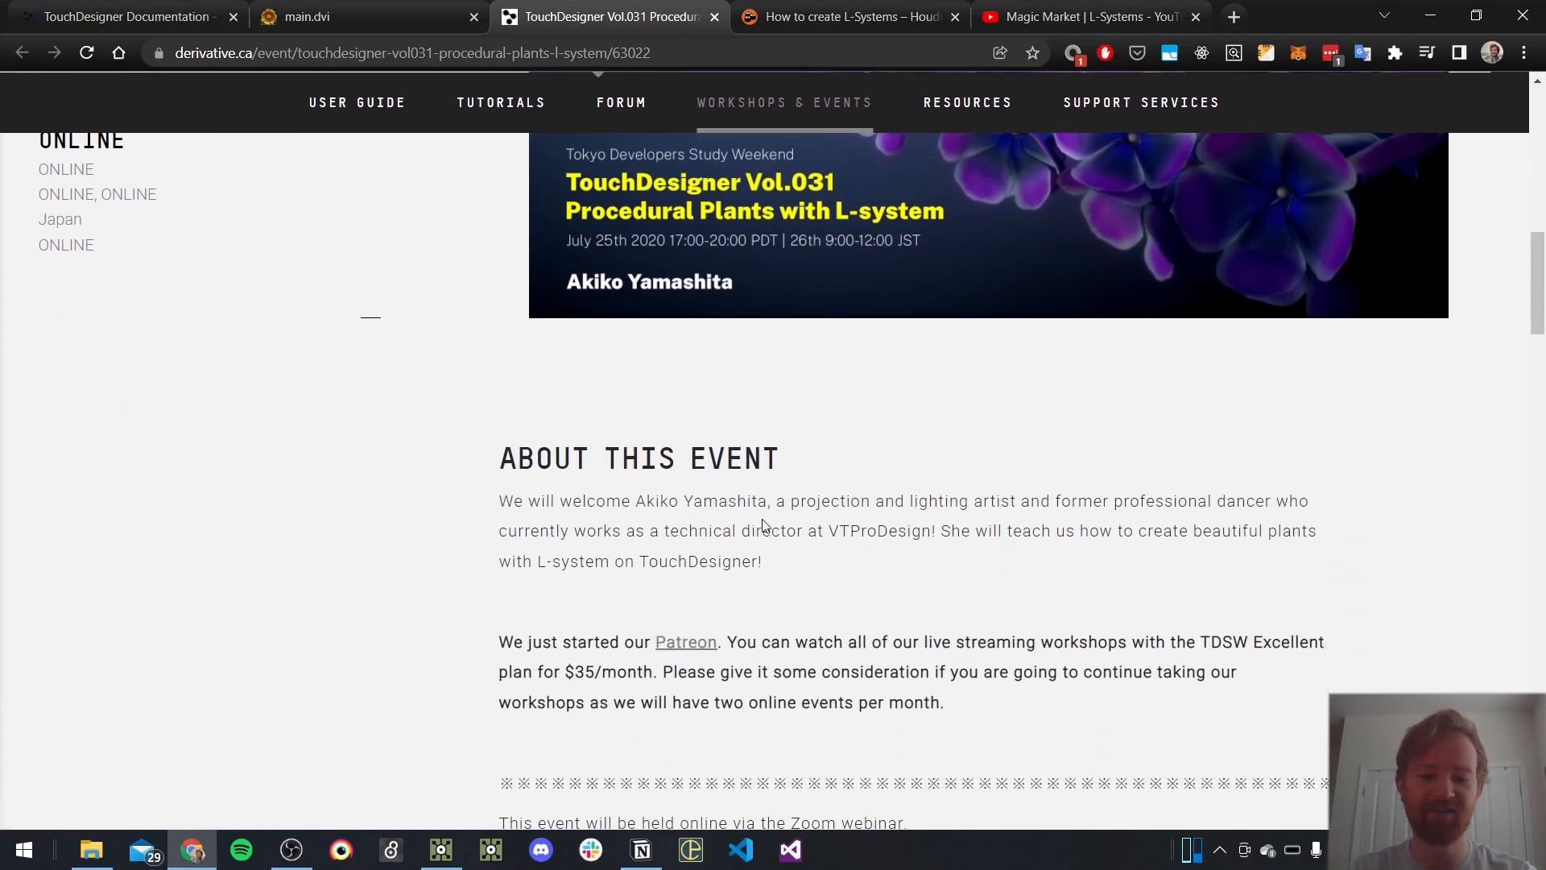
{"action": "left_click_drag", "start_coordinate": [862, 563], "coordinate": [387, 465]}
{"action": "left_click", "coordinate": [899, 564]}
Open the Houdini Kitchen article How to create L-Systems and look over its title and contents list
{"action": "left_click", "coordinate": [889, 18]}
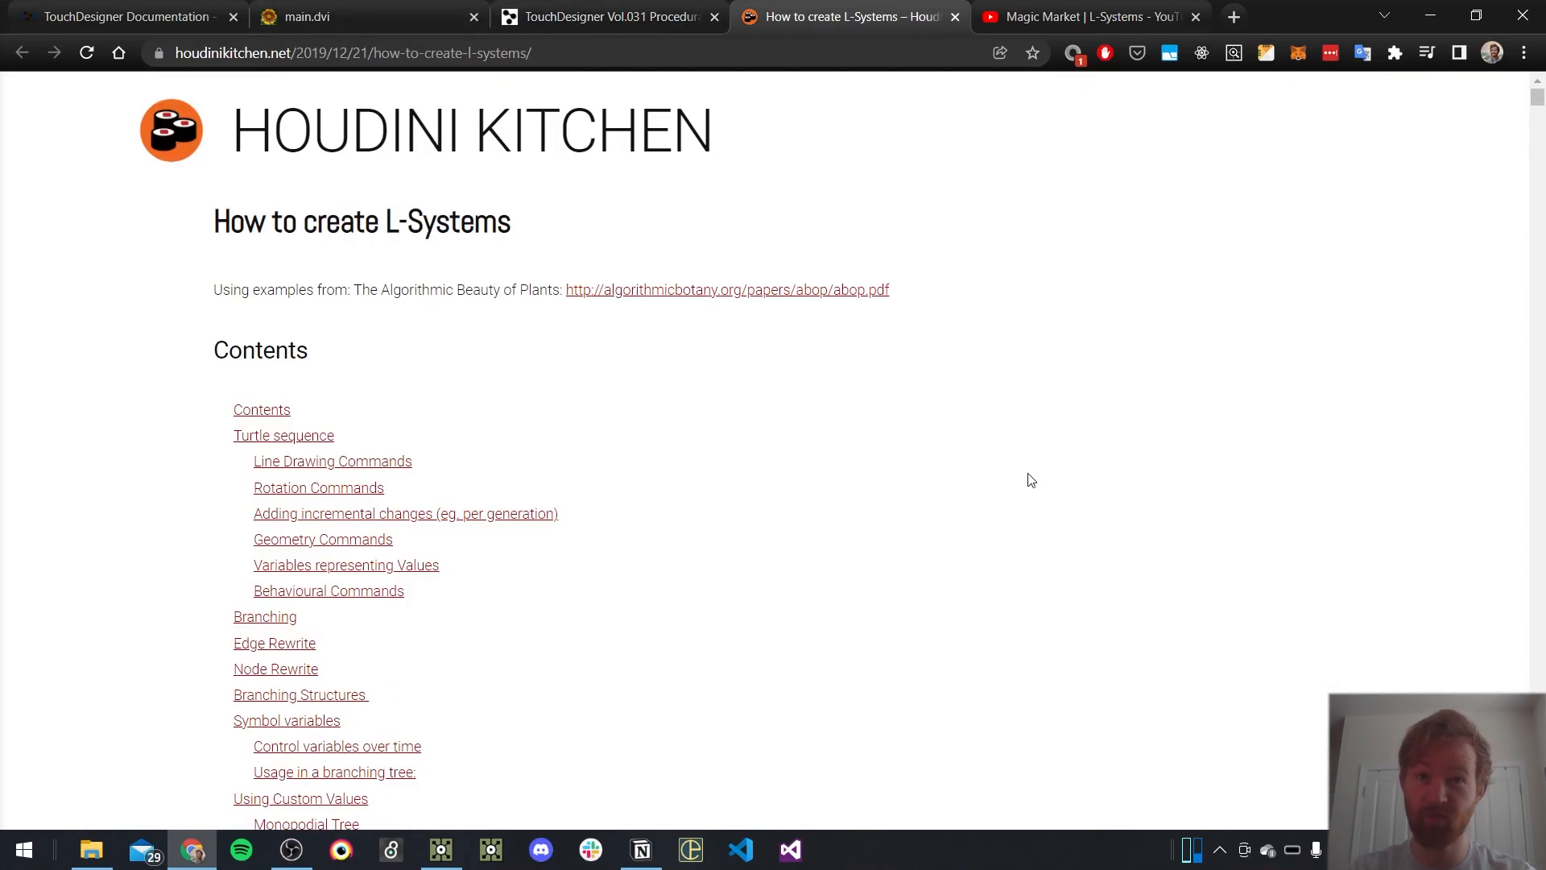
{"action": "scroll", "coordinate": [779, 437], "scroll_direction": "down", "scroll_amount": 2}
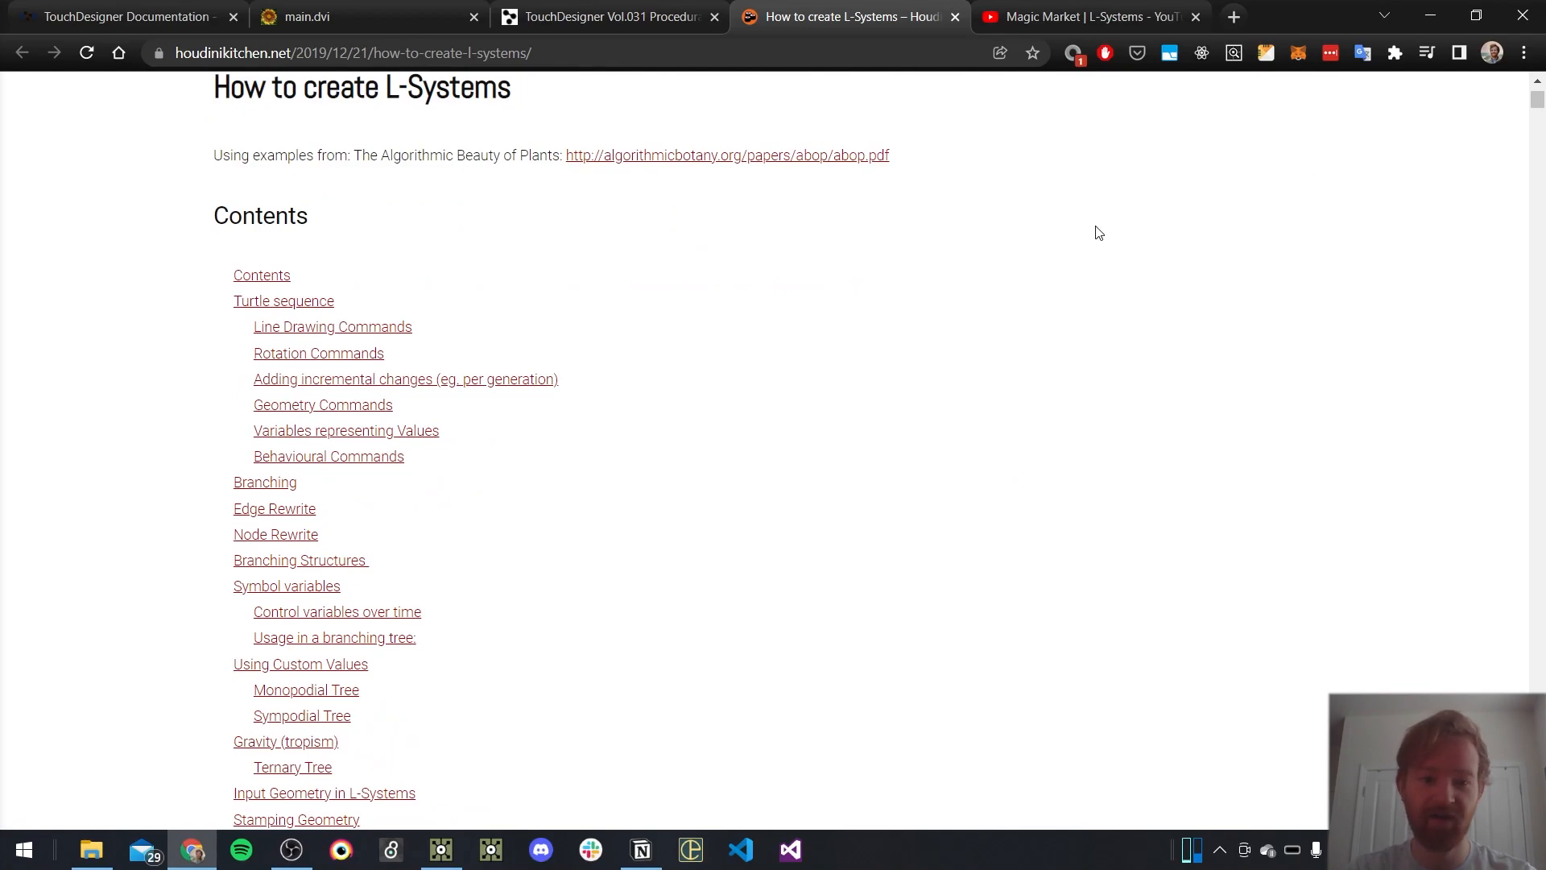
{"action": "scroll", "coordinate": [1097, 233], "scroll_direction": "down", "scroll_amount": 11}
{"action": "scroll", "coordinate": [1080, 250], "scroll_direction": "up", "scroll_amount": 11}
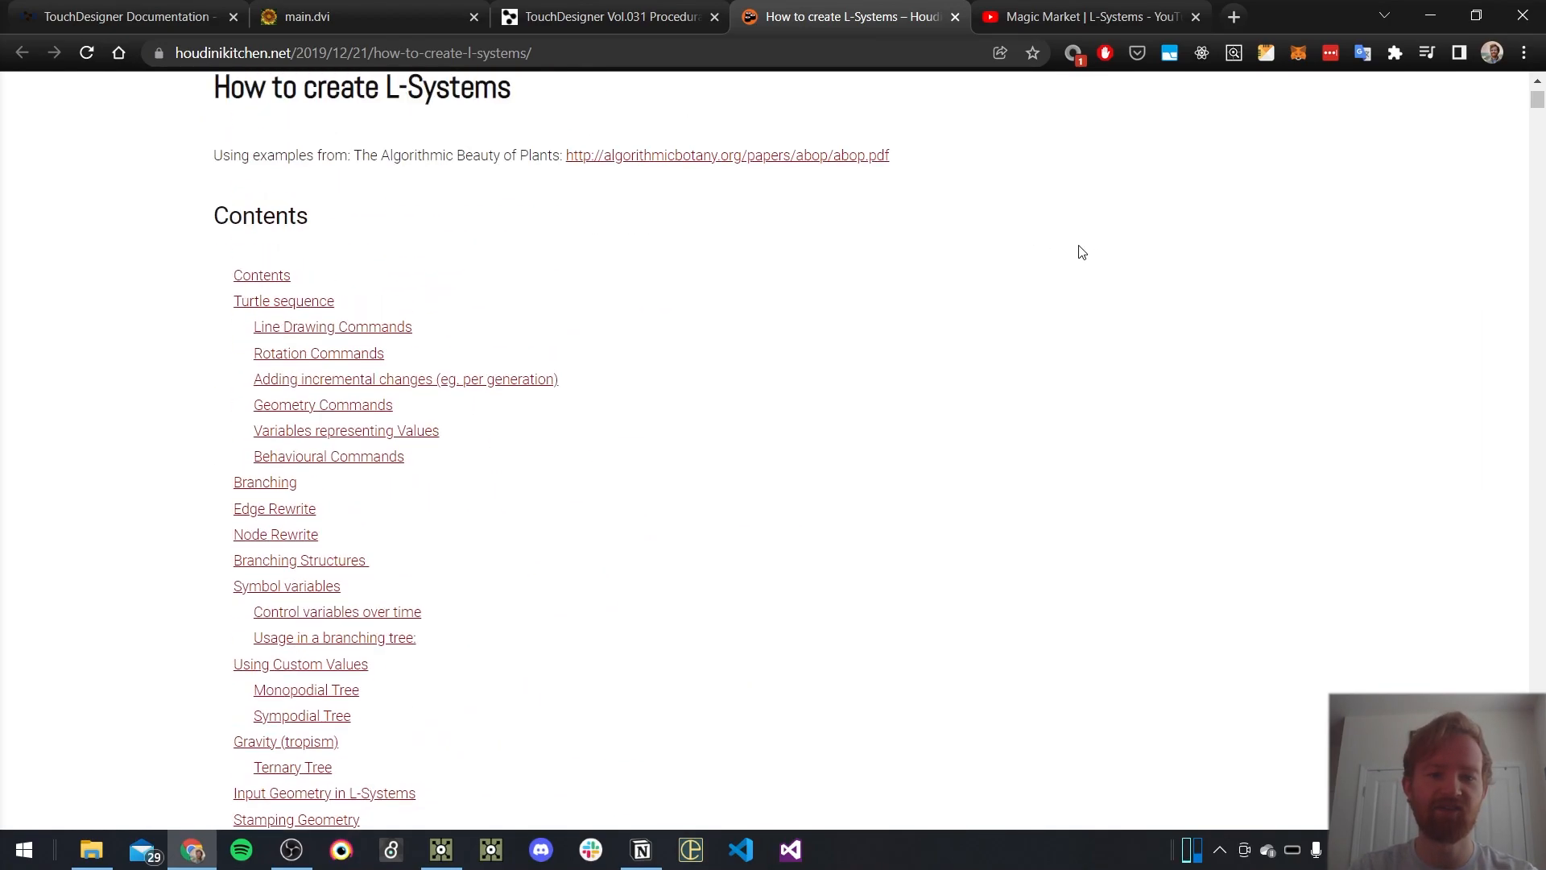
{"action": "scroll", "coordinate": [1081, 252], "scroll_direction": "up", "scroll_amount": 2}
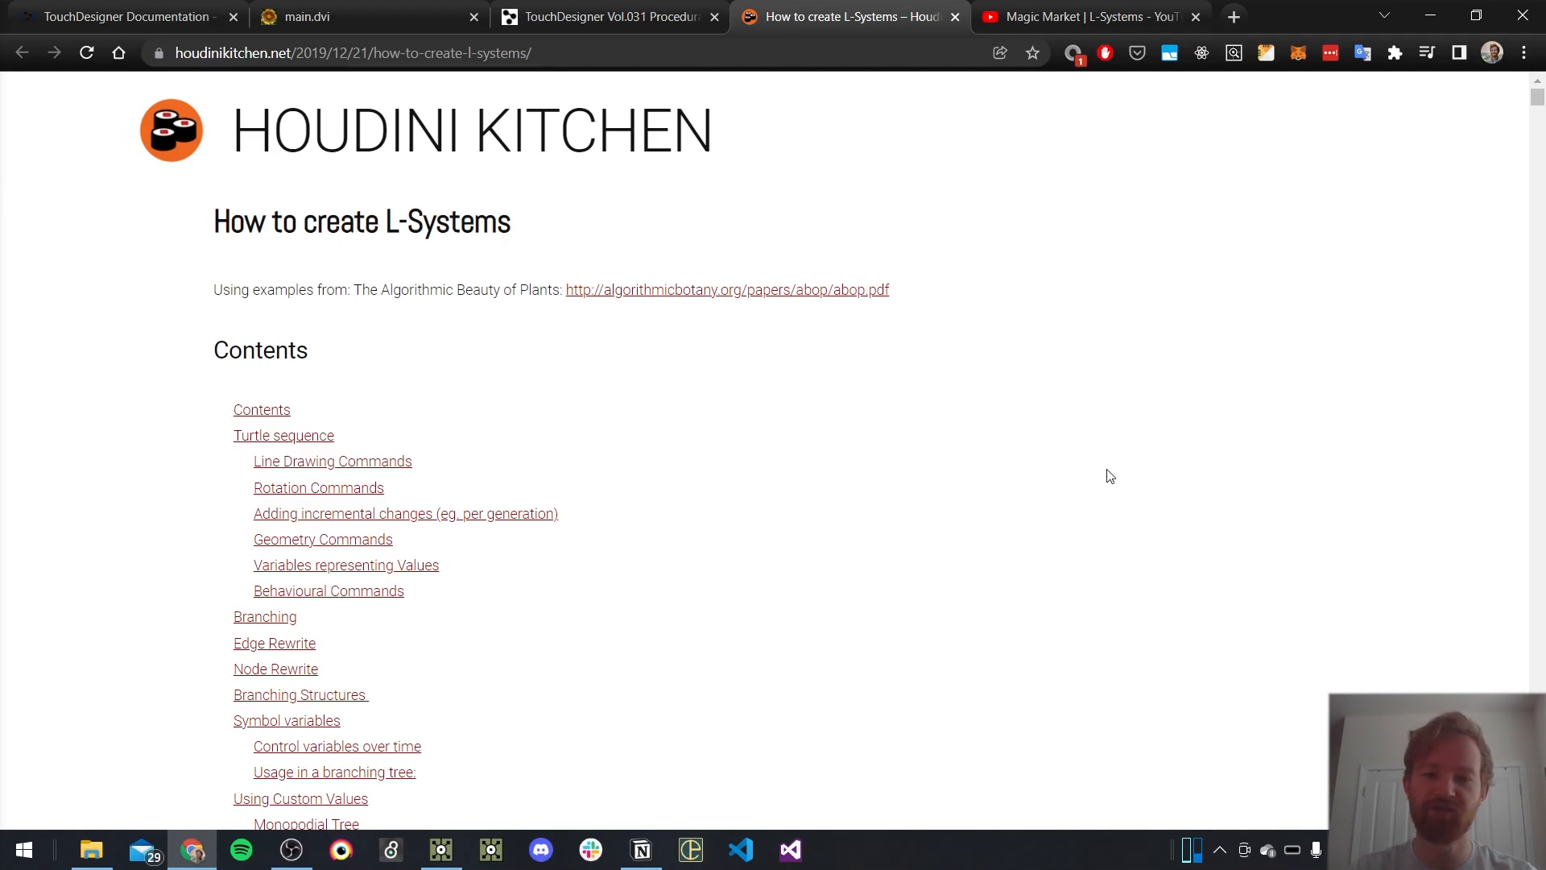
{"action": "left_click_drag", "start_coordinate": [520, 223], "coordinate": [340, 227]}
{"action": "left_click", "coordinate": [382, 275]}
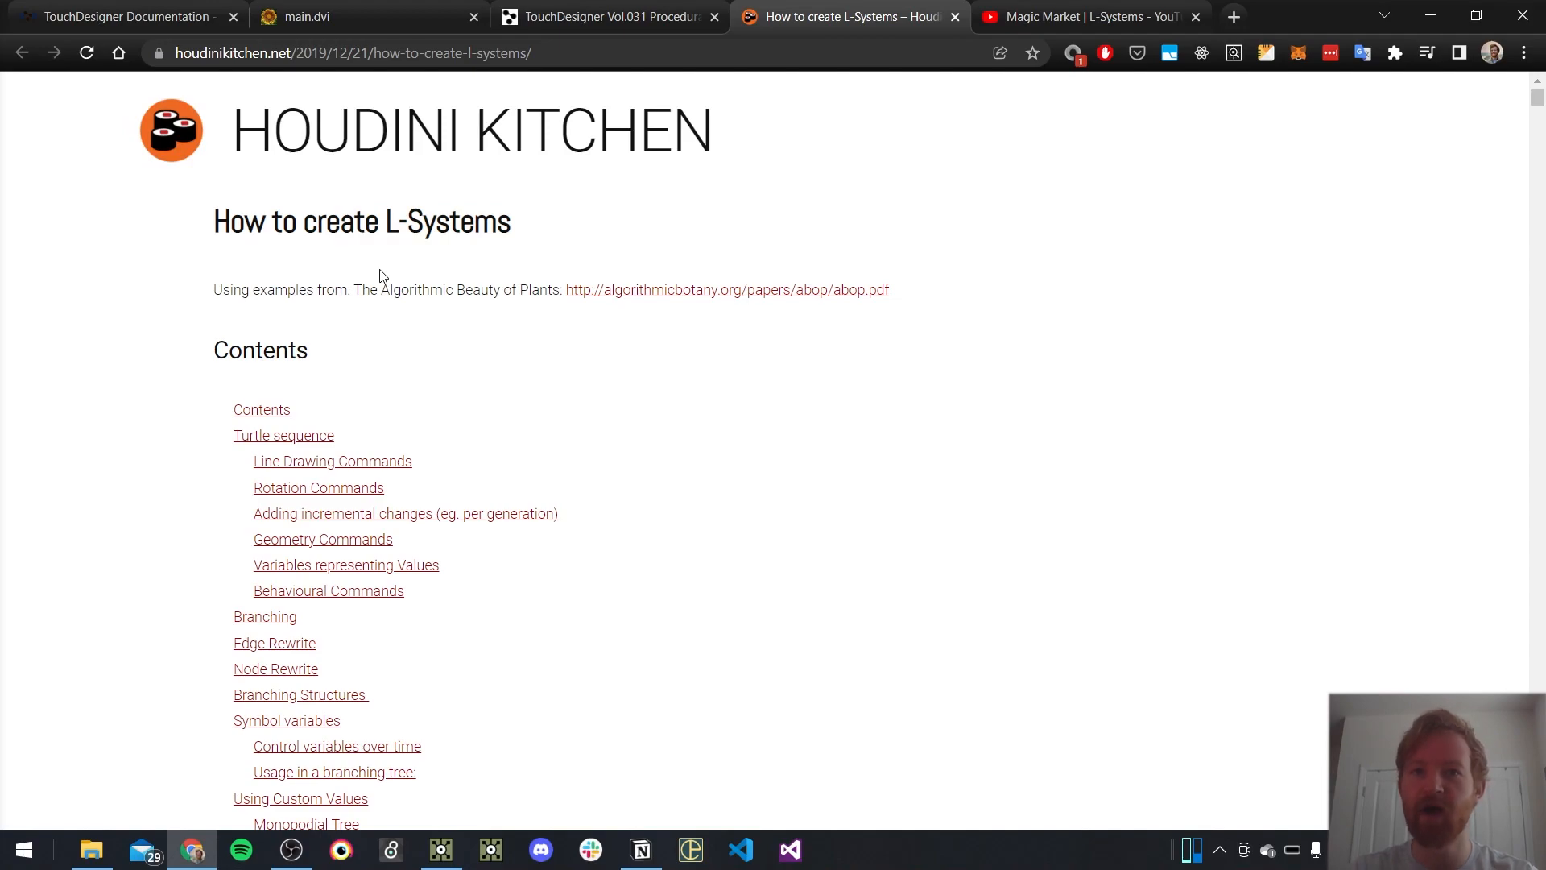
Read the article's tables of line drawing, rotation and incremental change commands
{"action": "scroll", "coordinate": [382, 275], "scroll_direction": "down", "scroll_amount": 6}
{"action": "scroll", "coordinate": [382, 276], "scroll_direction": "down", "scroll_amount": 20}
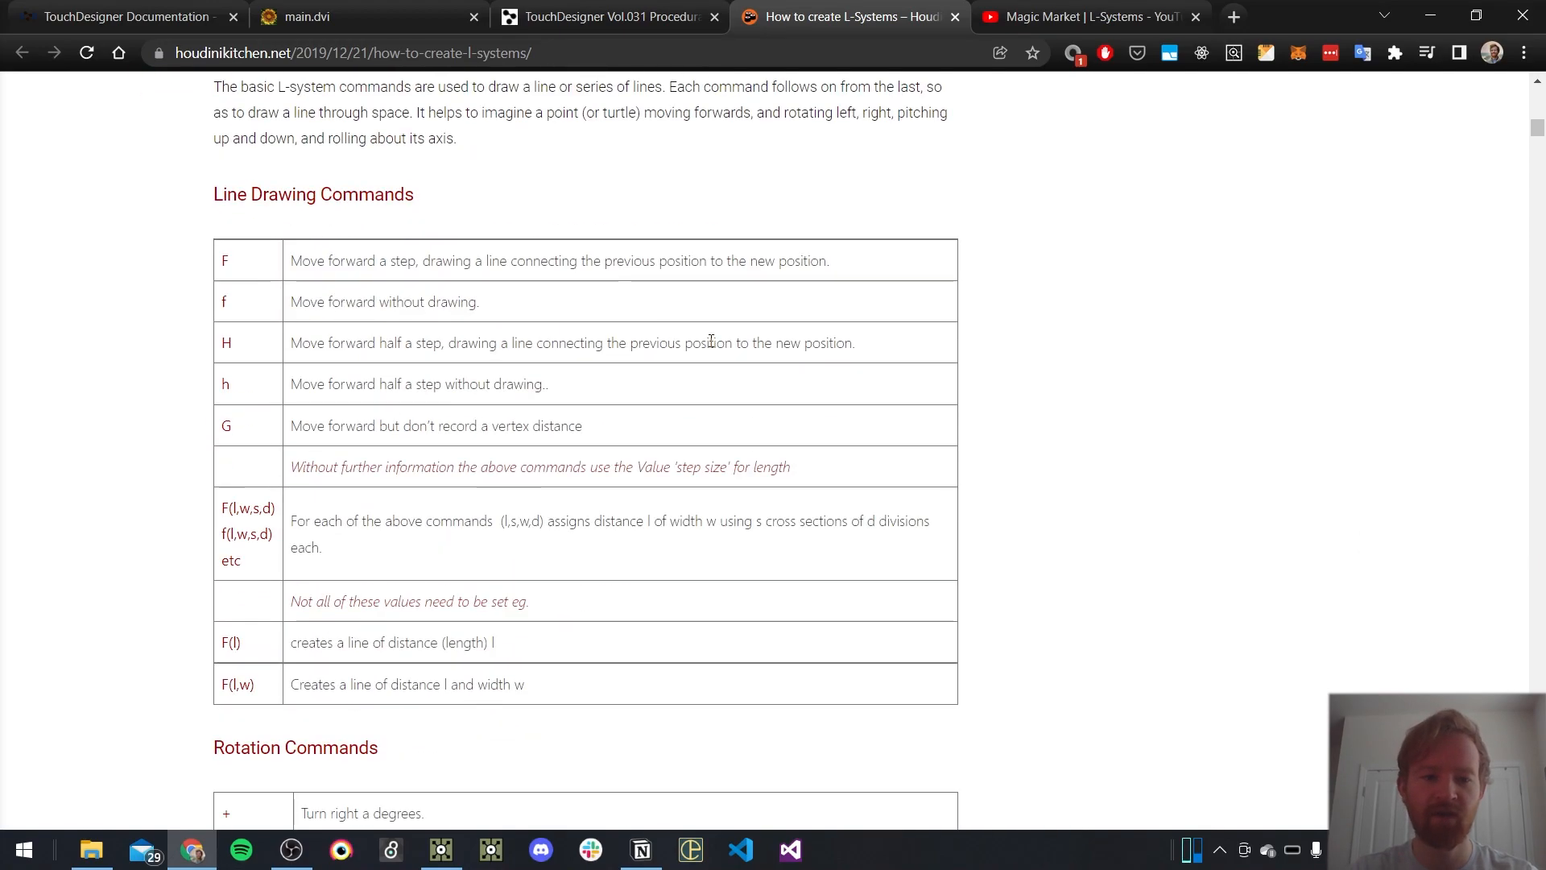
{"action": "left_click_drag", "start_coordinate": [764, 485], "coordinate": [375, 291]}
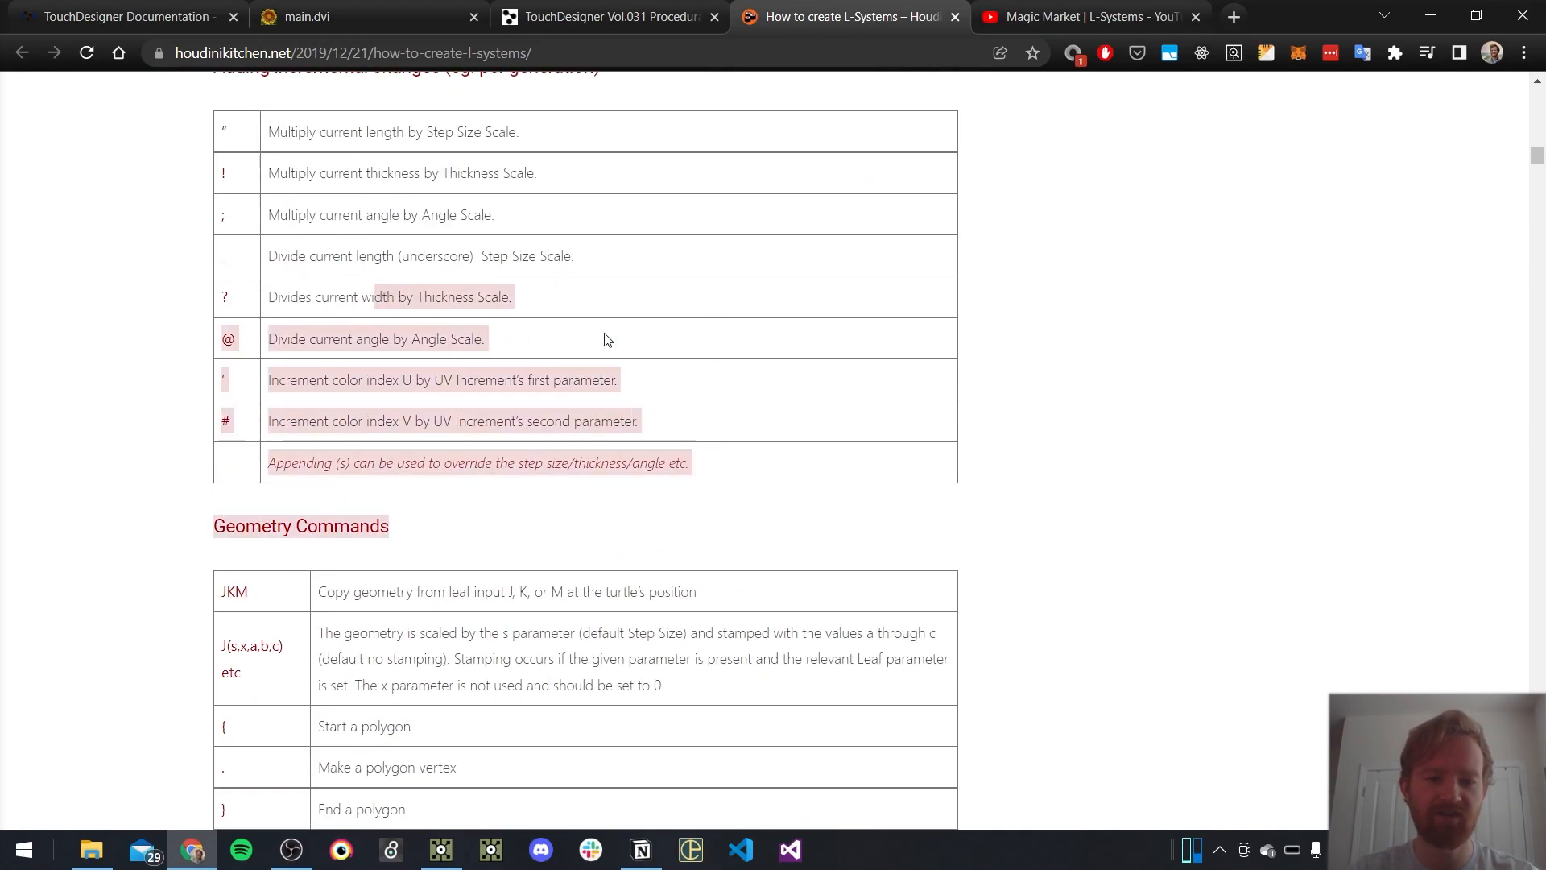
{"action": "left_click", "coordinate": [768, 323]}
Examine the article's example plants and rules, covering branching structures, custom values, gravity (tropism) and stamped flower geometry
{"action": "scroll", "coordinate": [769, 323], "scroll_direction": "down", "scroll_amount": 20}
{"action": "scroll", "coordinate": [768, 325], "scroll_direction": "down", "scroll_amount": 6}
{"action": "scroll", "coordinate": [483, 322], "scroll_direction": "up", "scroll_amount": 8}
{"action": "scroll", "coordinate": [331, 303], "scroll_direction": "down", "scroll_amount": 18}
{"action": "scroll", "coordinate": [338, 309], "scroll_direction": "down", "scroll_amount": 20}
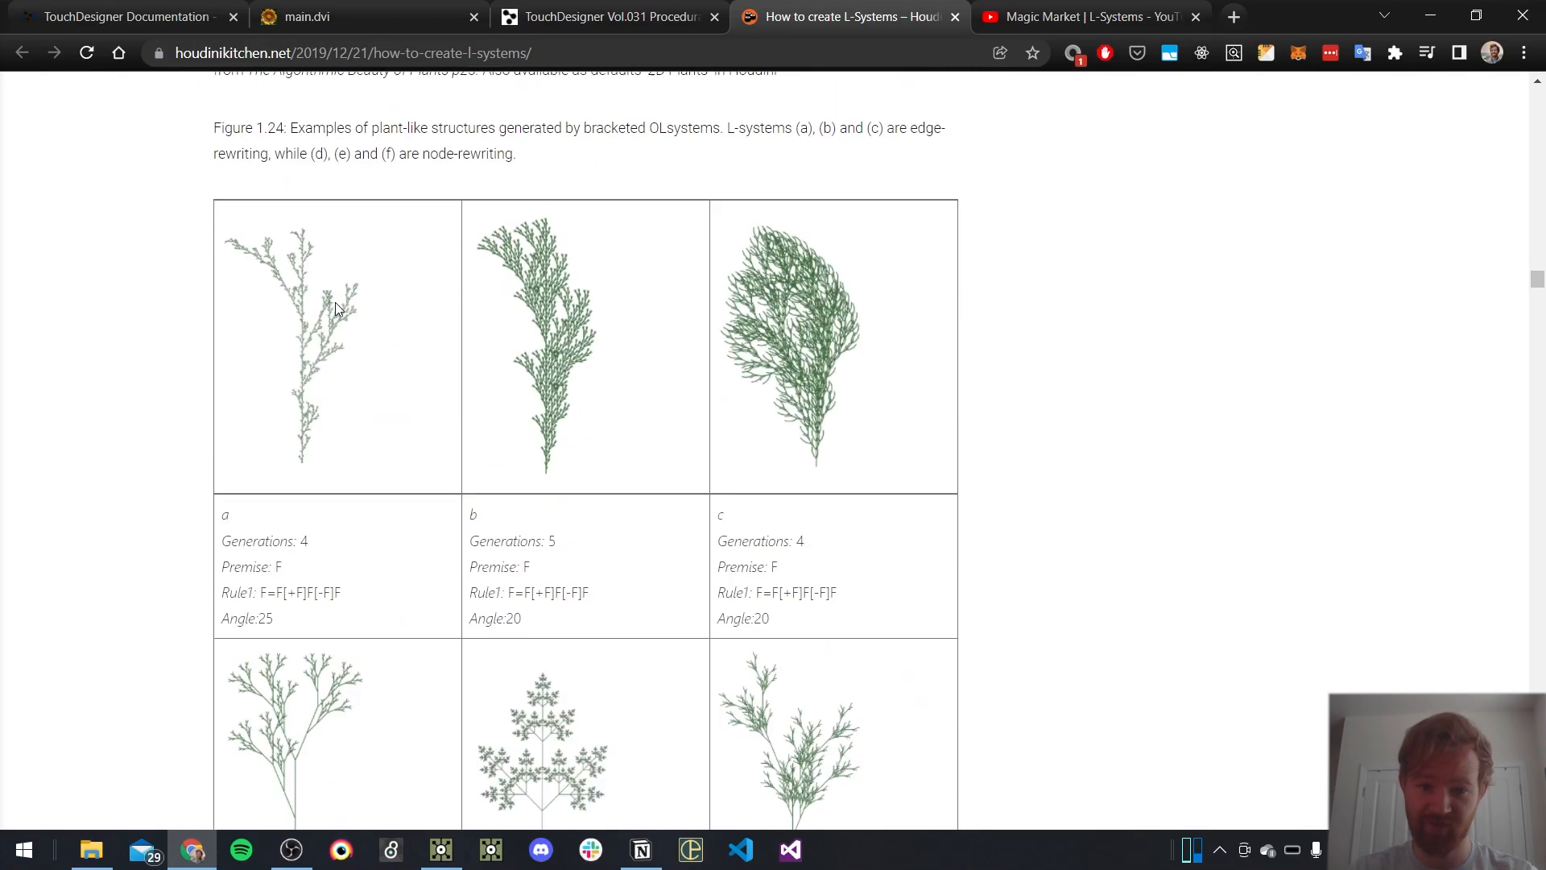
{"action": "scroll", "coordinate": [338, 312], "scroll_direction": "down", "scroll_amount": 20}
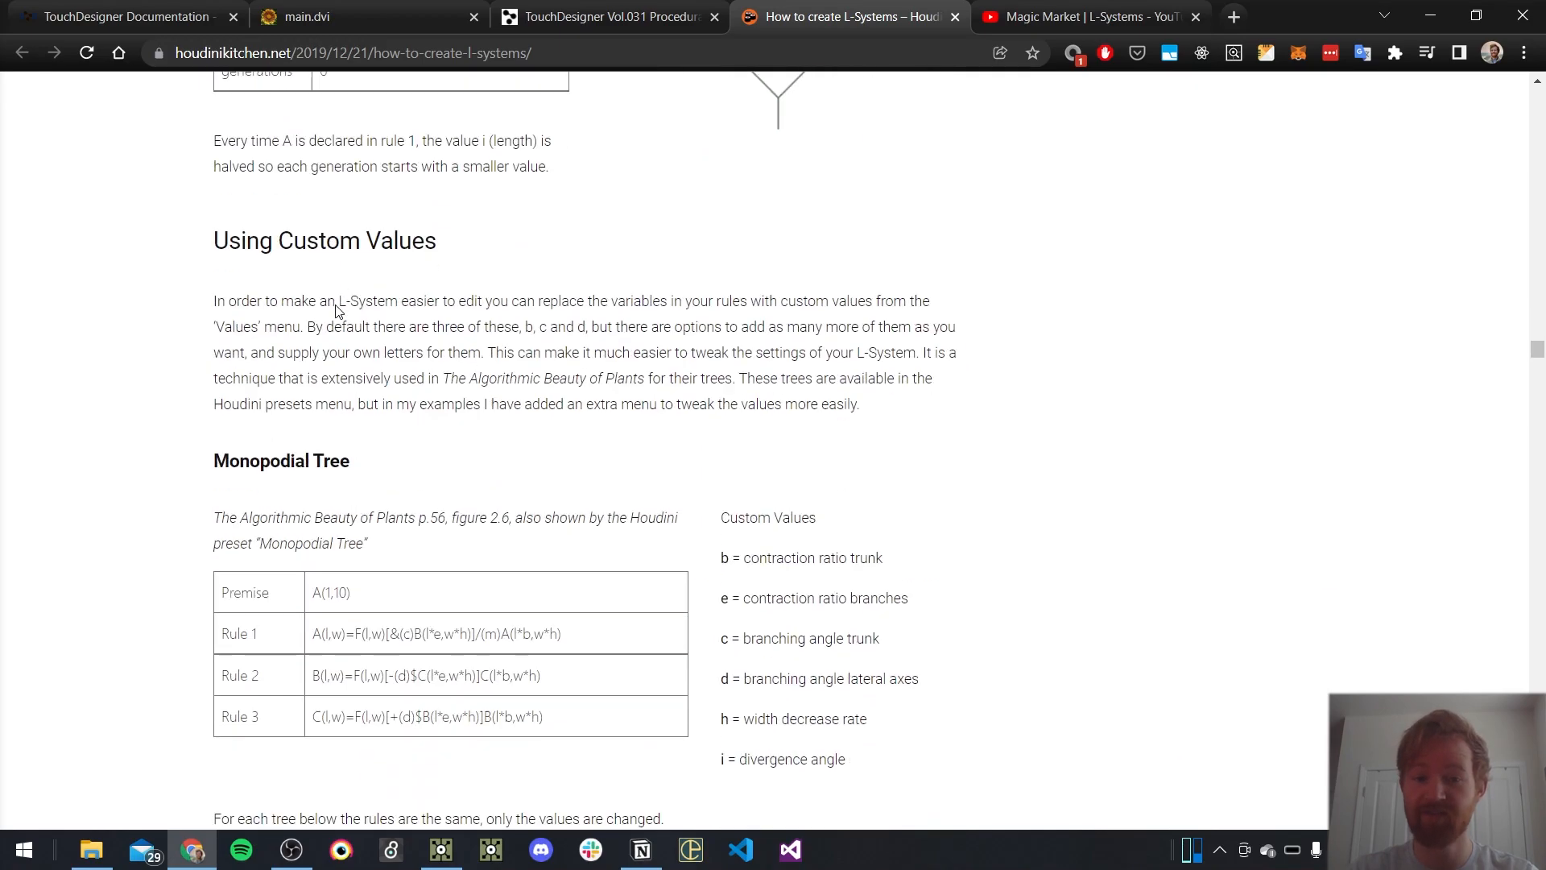
{"action": "scroll", "coordinate": [338, 311], "scroll_direction": "down", "scroll_amount": 20}
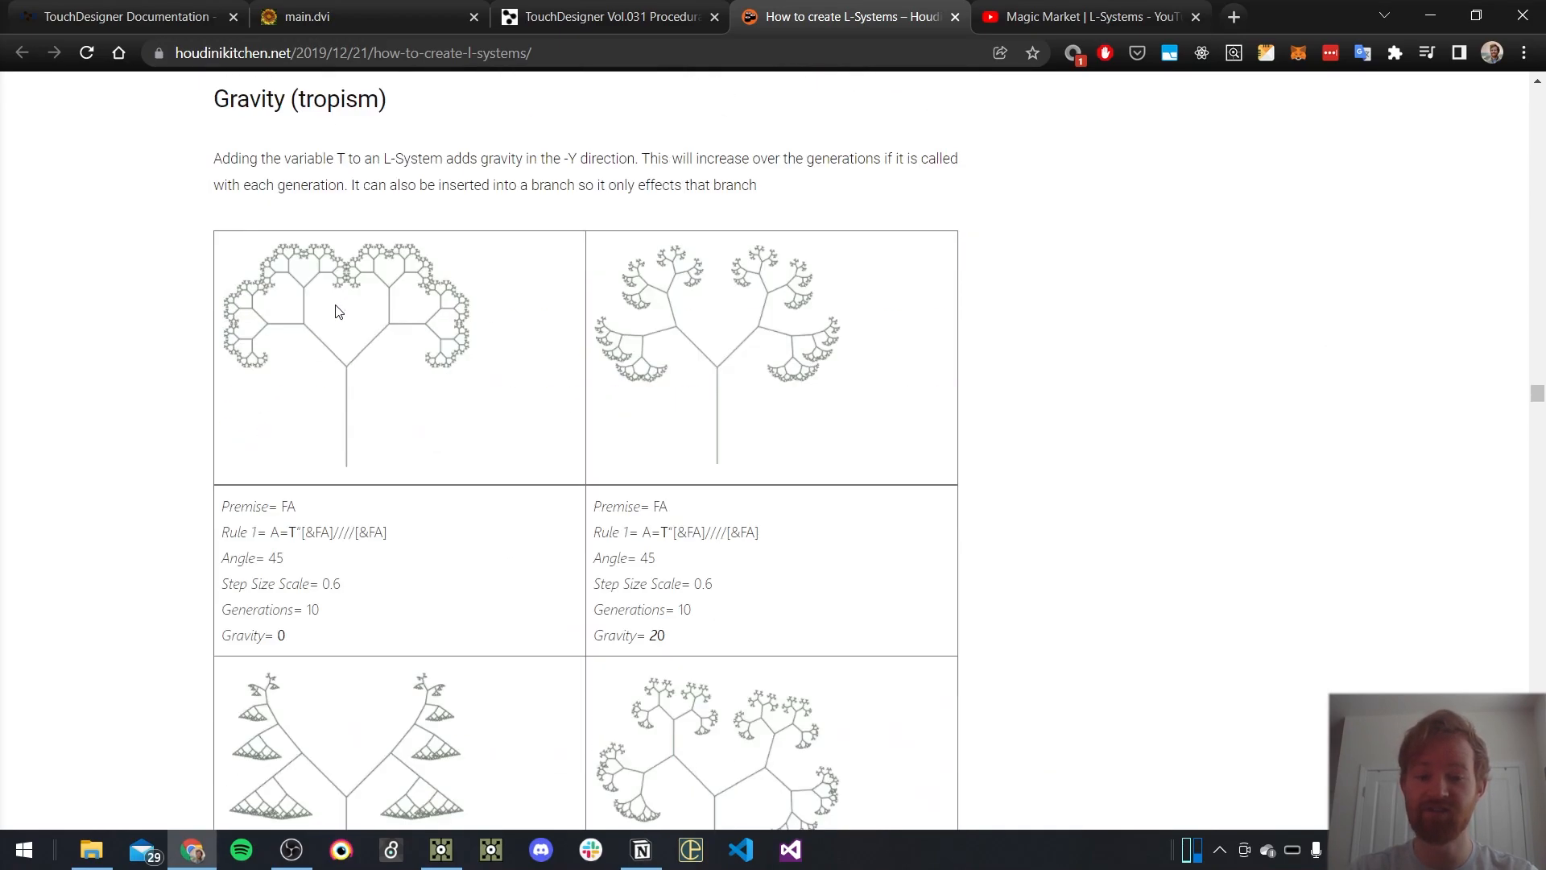
{"action": "scroll", "coordinate": [915, 391], "scroll_direction": "down", "scroll_amount": 20}
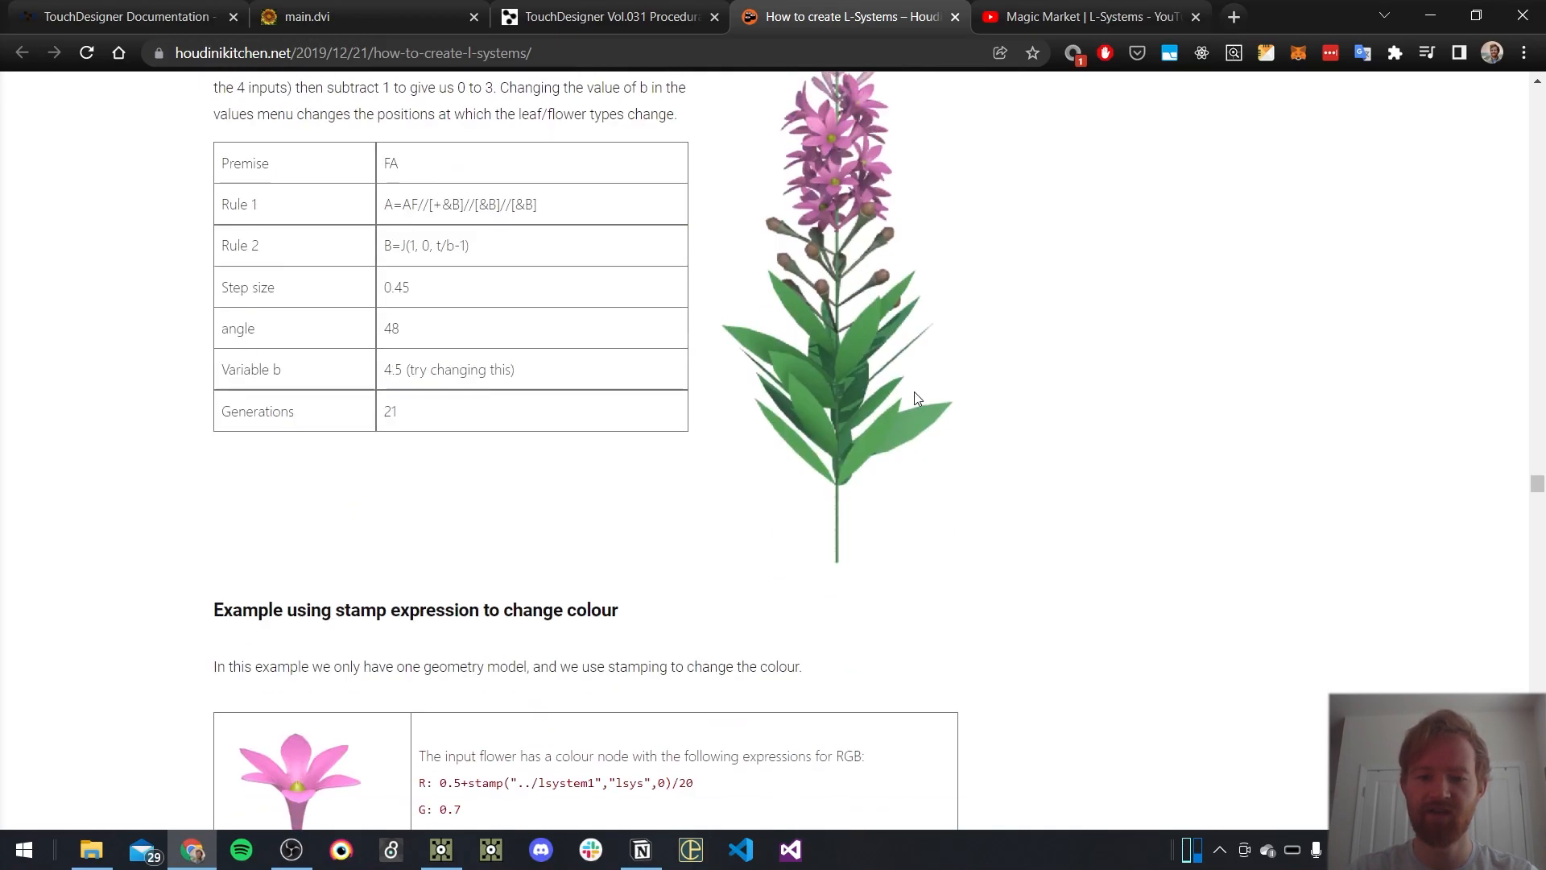
Skim the article through its stamped colour and surface geometry leaf sections, and check the Magic Market | L-Systems video's title and description
{"action": "scroll", "coordinate": [845, 387], "scroll_direction": "down", "scroll_amount": 20}
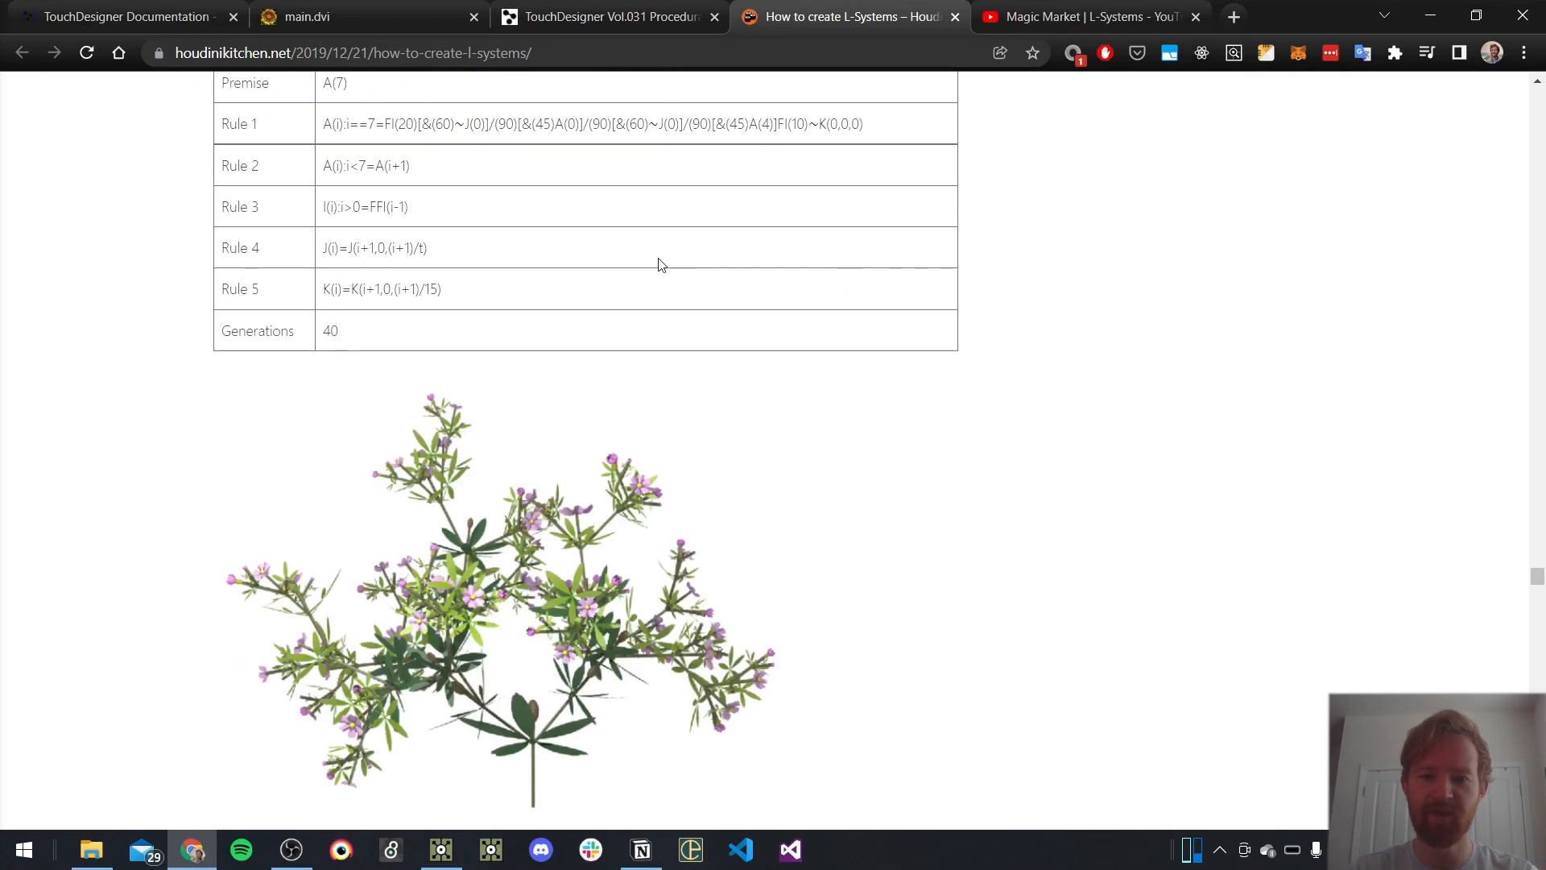
{"action": "scroll", "coordinate": [765, 290], "scroll_direction": "down", "scroll_amount": 10}
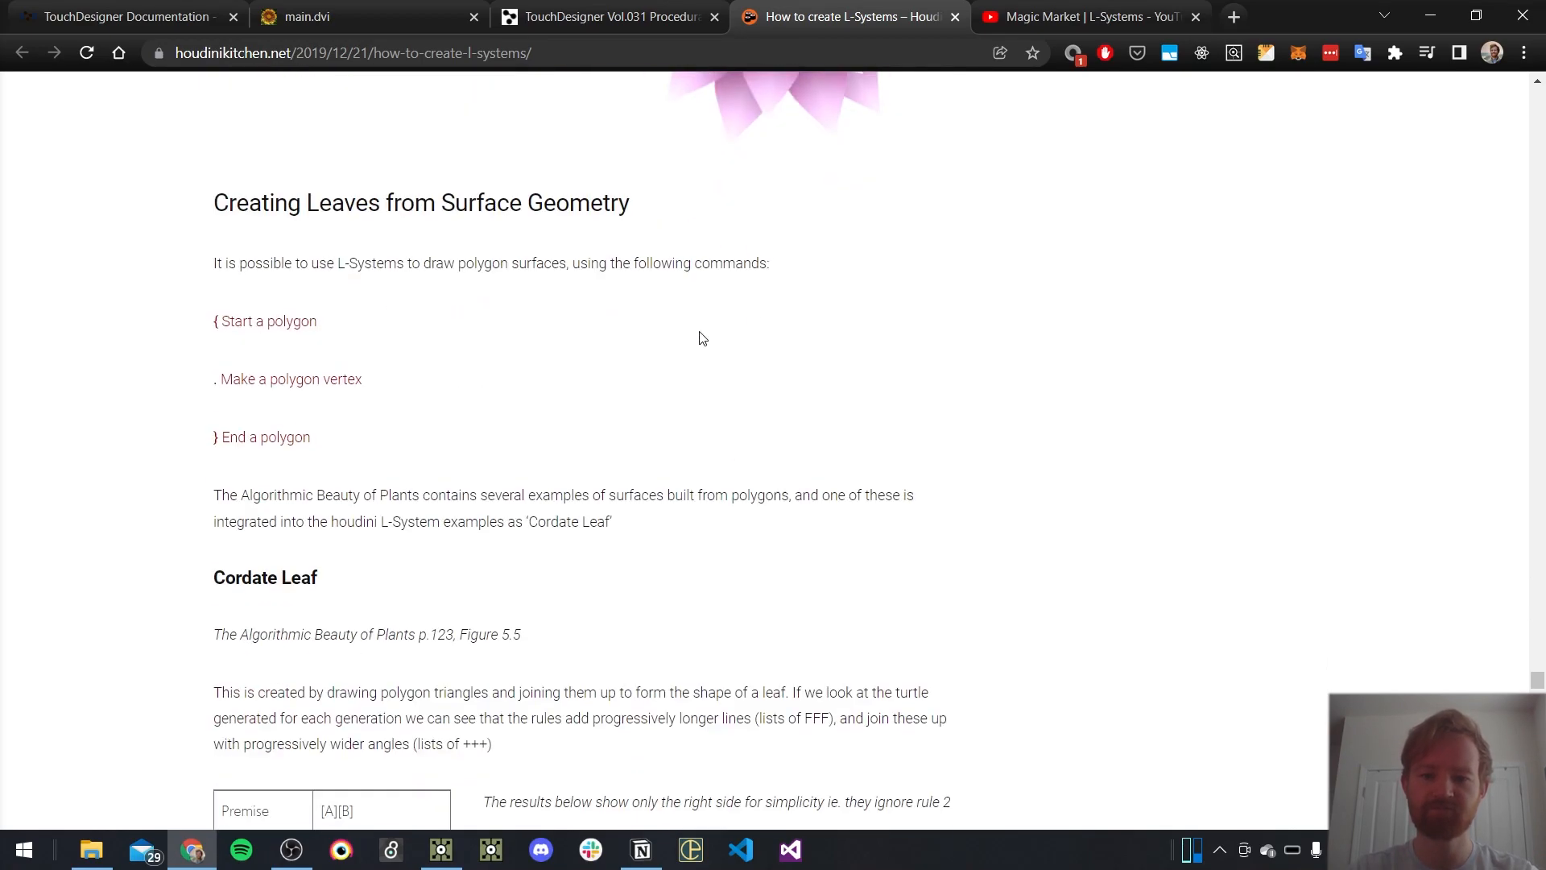
{"action": "key", "text": "ctrl+Tab"}
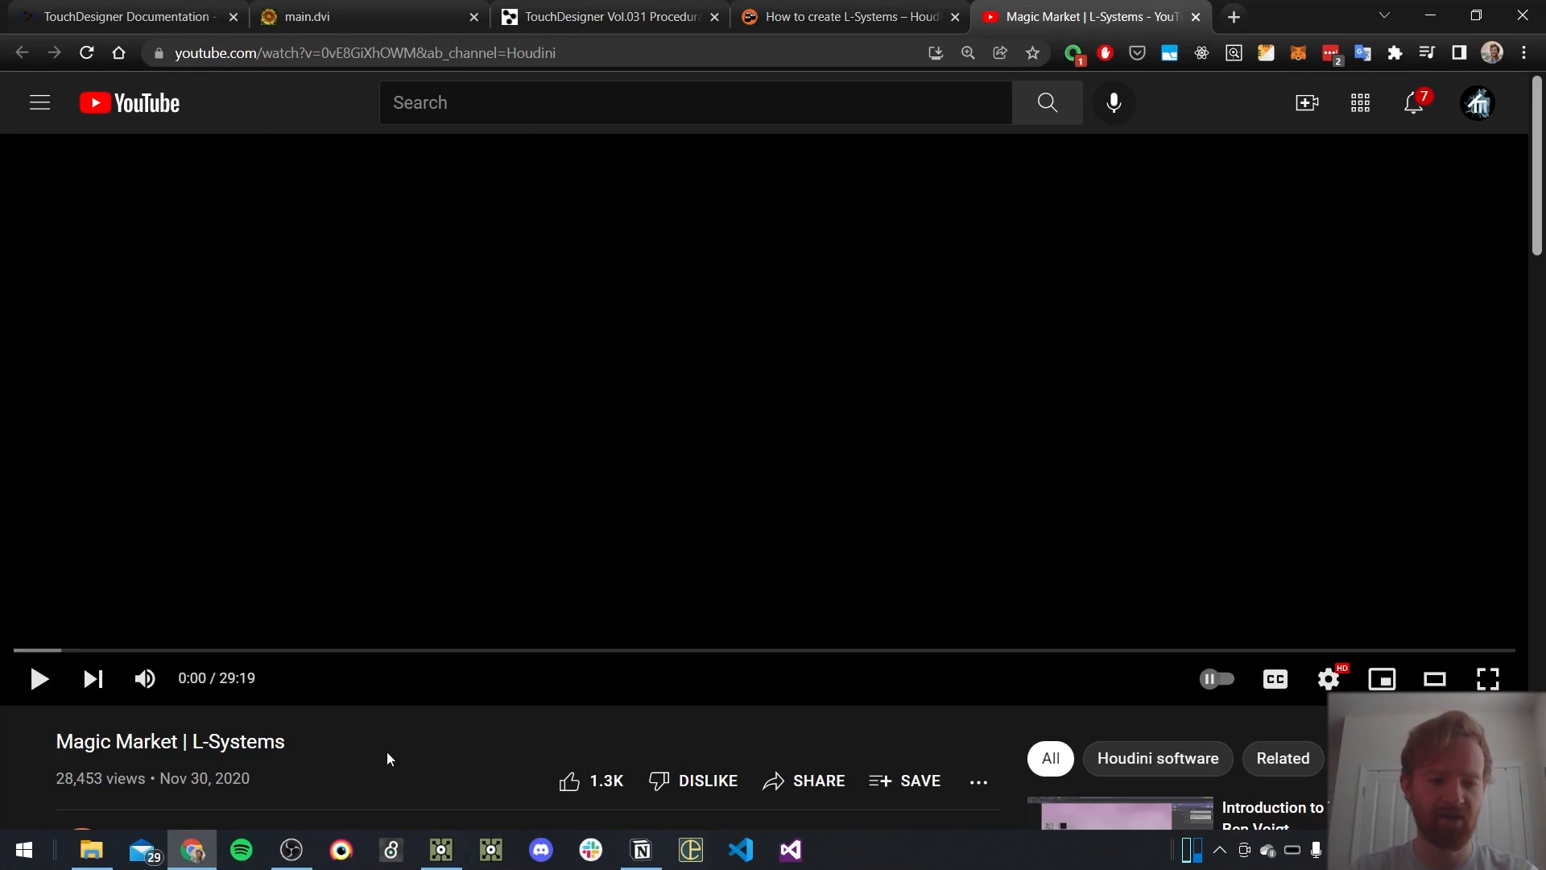
{"action": "scroll", "coordinate": [100, 579], "scroll_direction": "down", "scroll_amount": 3}
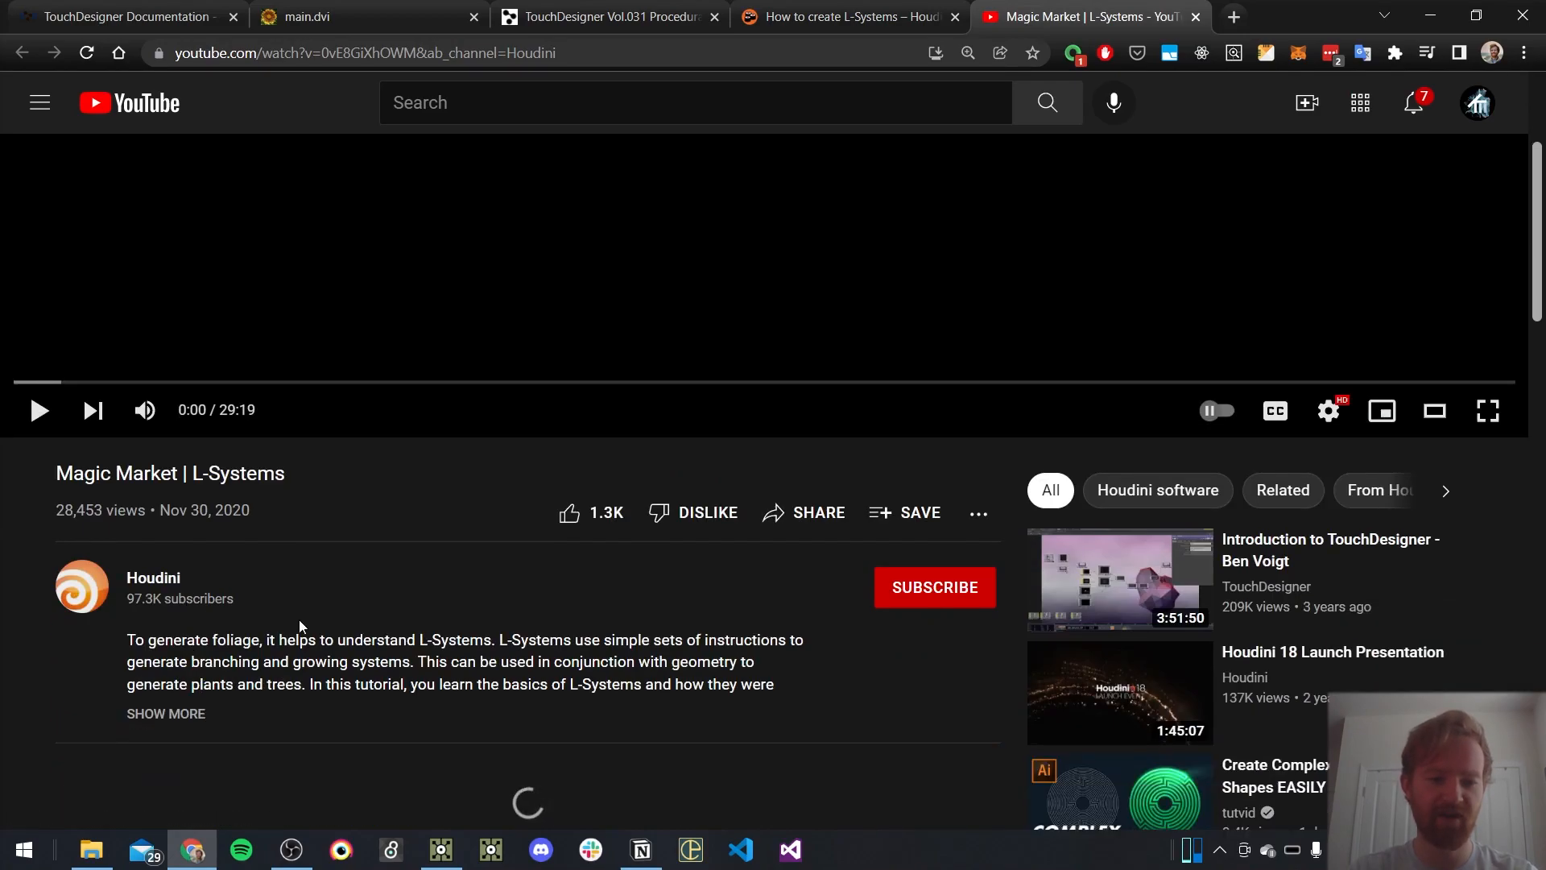
{"action": "scroll", "coordinate": [292, 526], "scroll_direction": "up", "scroll_amount": 3}
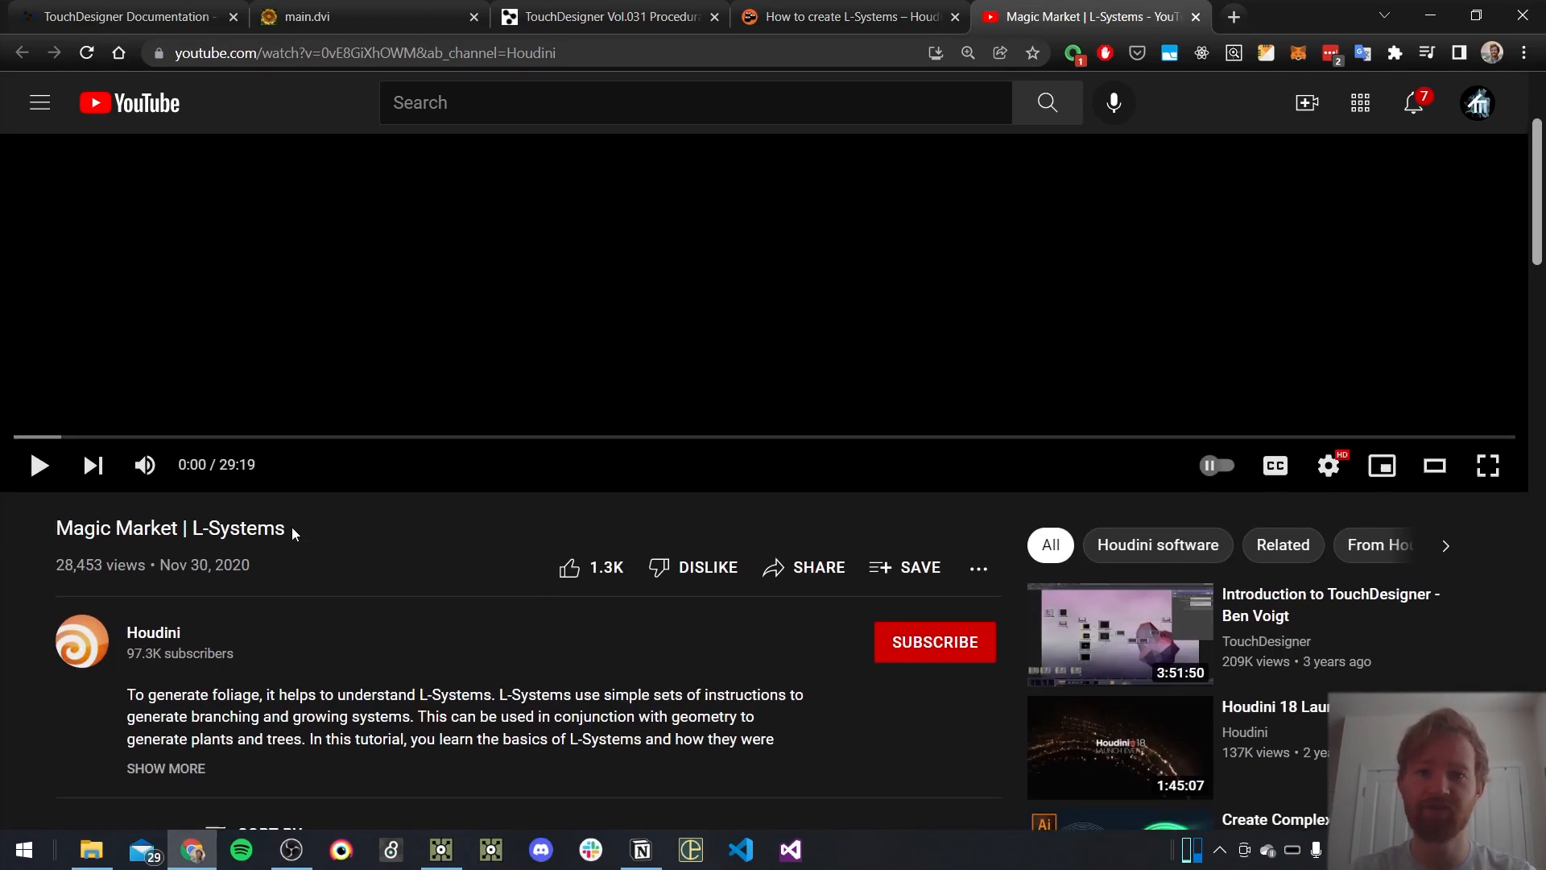
Play the Magic Market | L-Systems video muted and skim ahead to the Houdini L-System rules demonstration at about 6:37
{"action": "left_click", "coordinate": [44, 662]}
{"action": "left_click", "coordinate": [36, 677]}
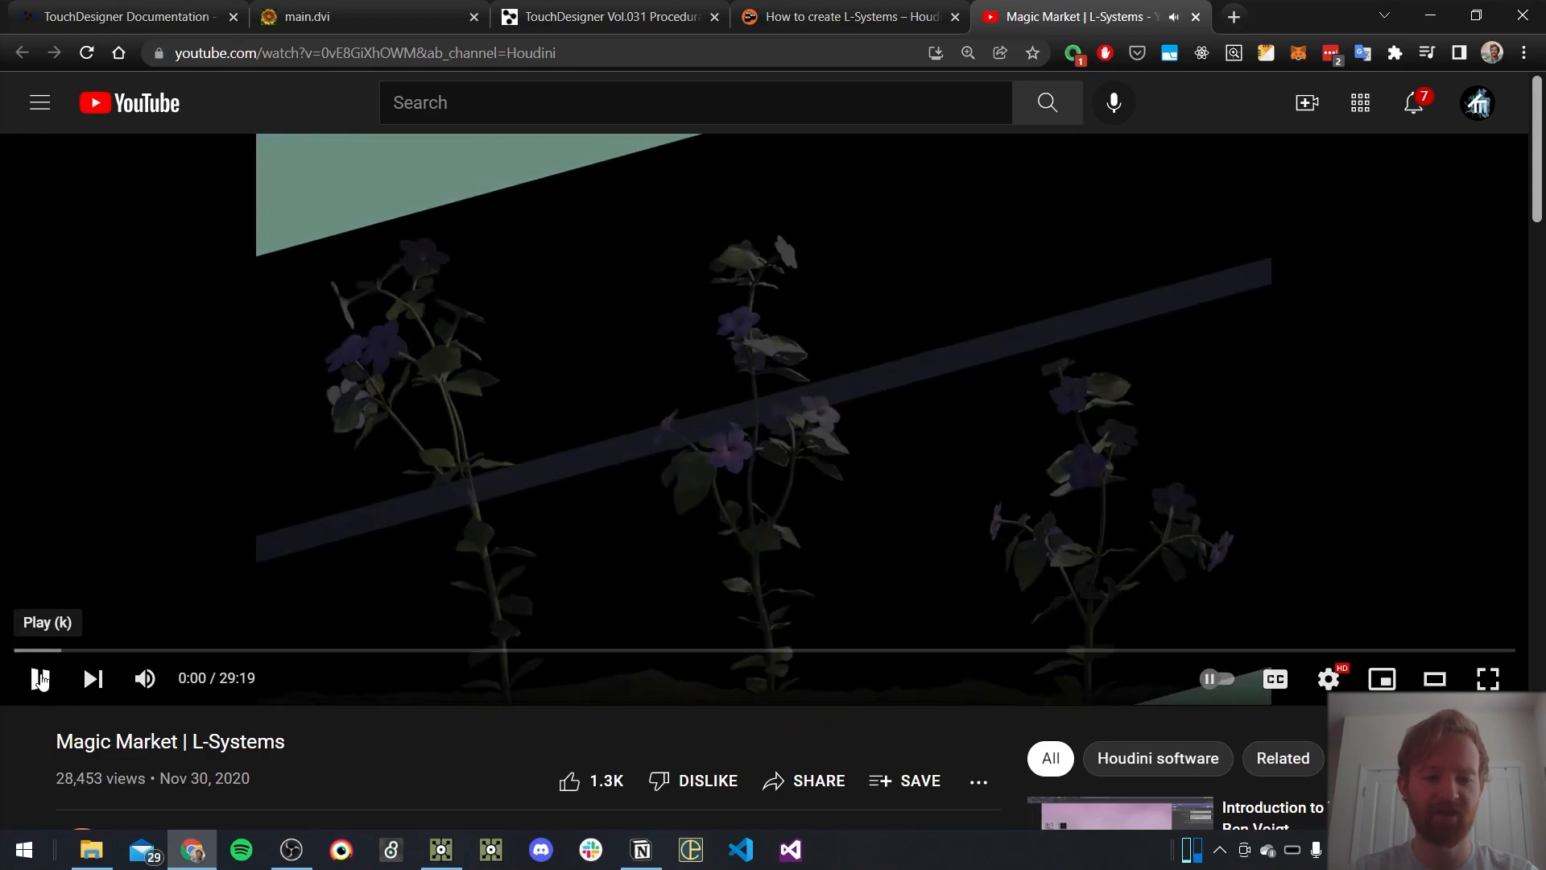
{"action": "left_click", "coordinate": [145, 678]}
{"action": "left_click", "coordinate": [28, 679]}
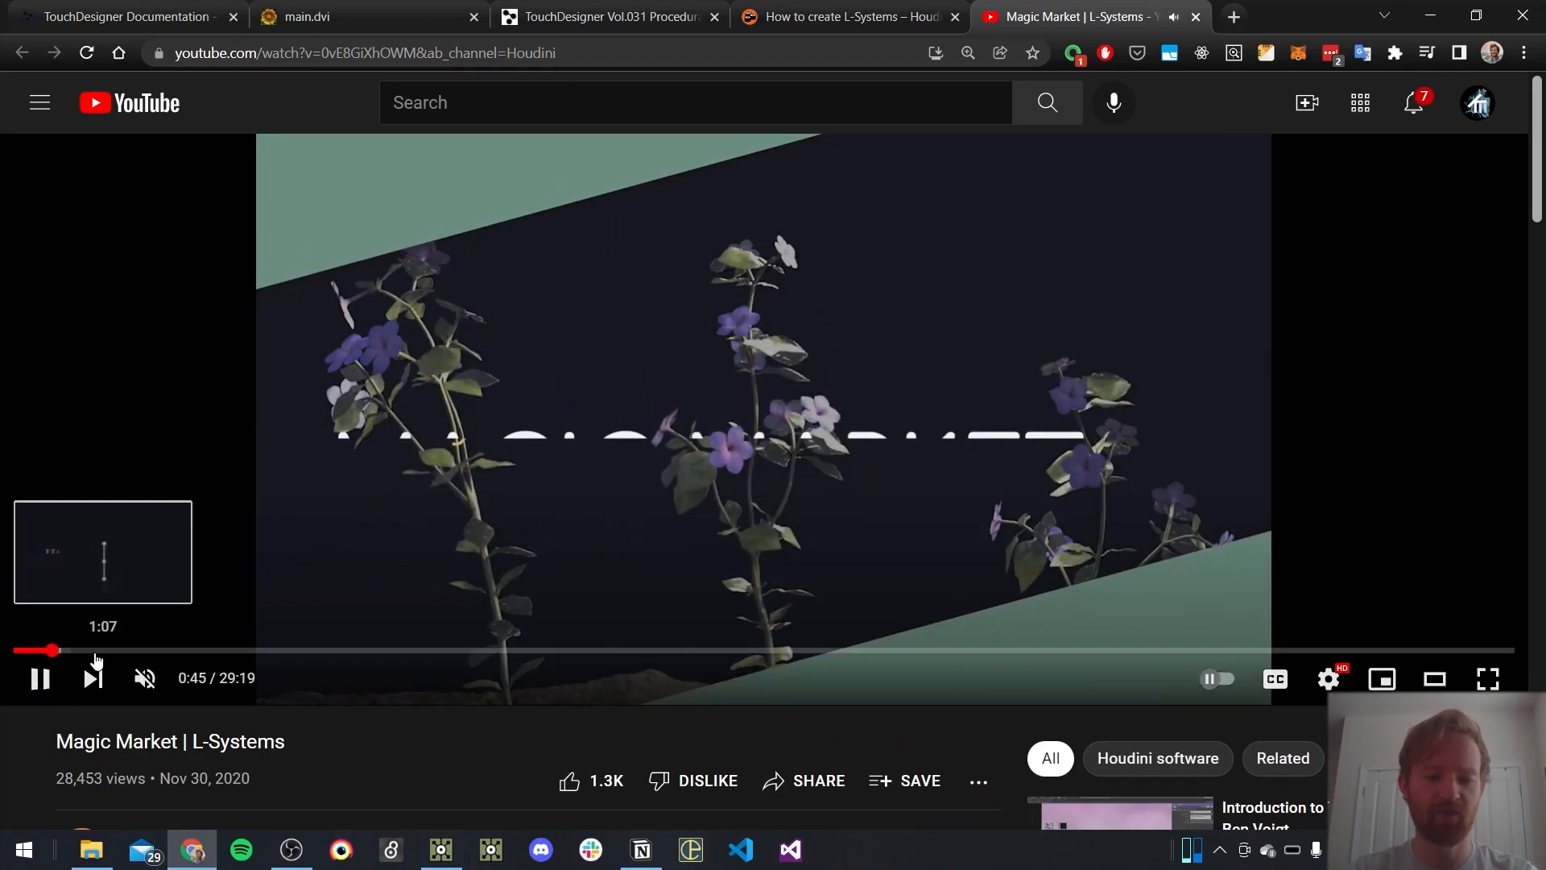
{"action": "left_click", "coordinate": [116, 649]}
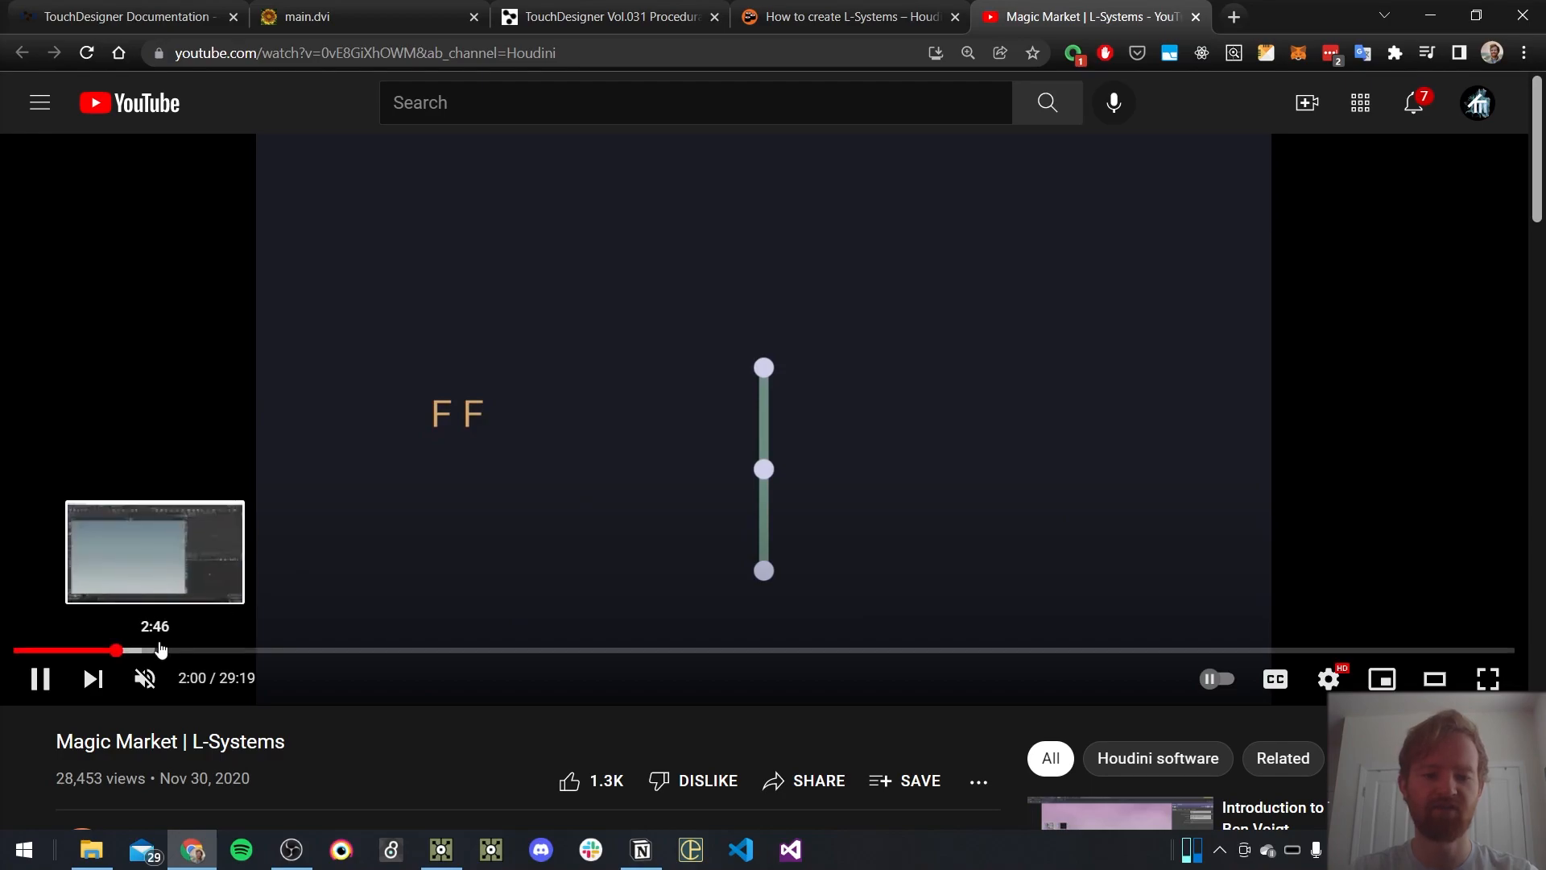
{"action": "left_click_drag", "start_coordinate": [211, 649], "coordinate": [223, 650]}
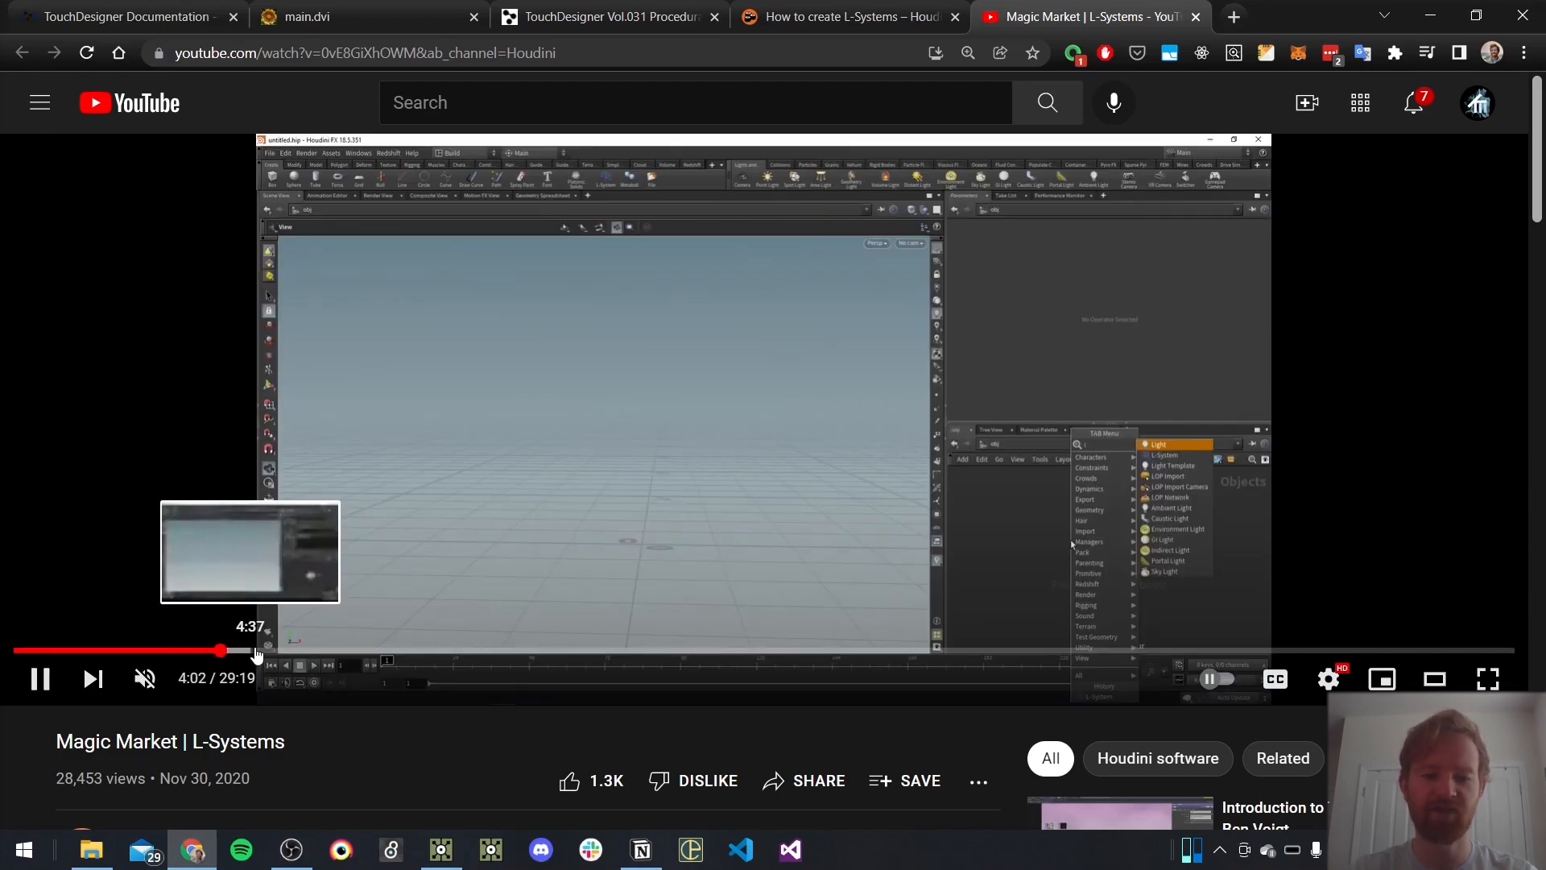
{"action": "left_click", "coordinate": [348, 650]}
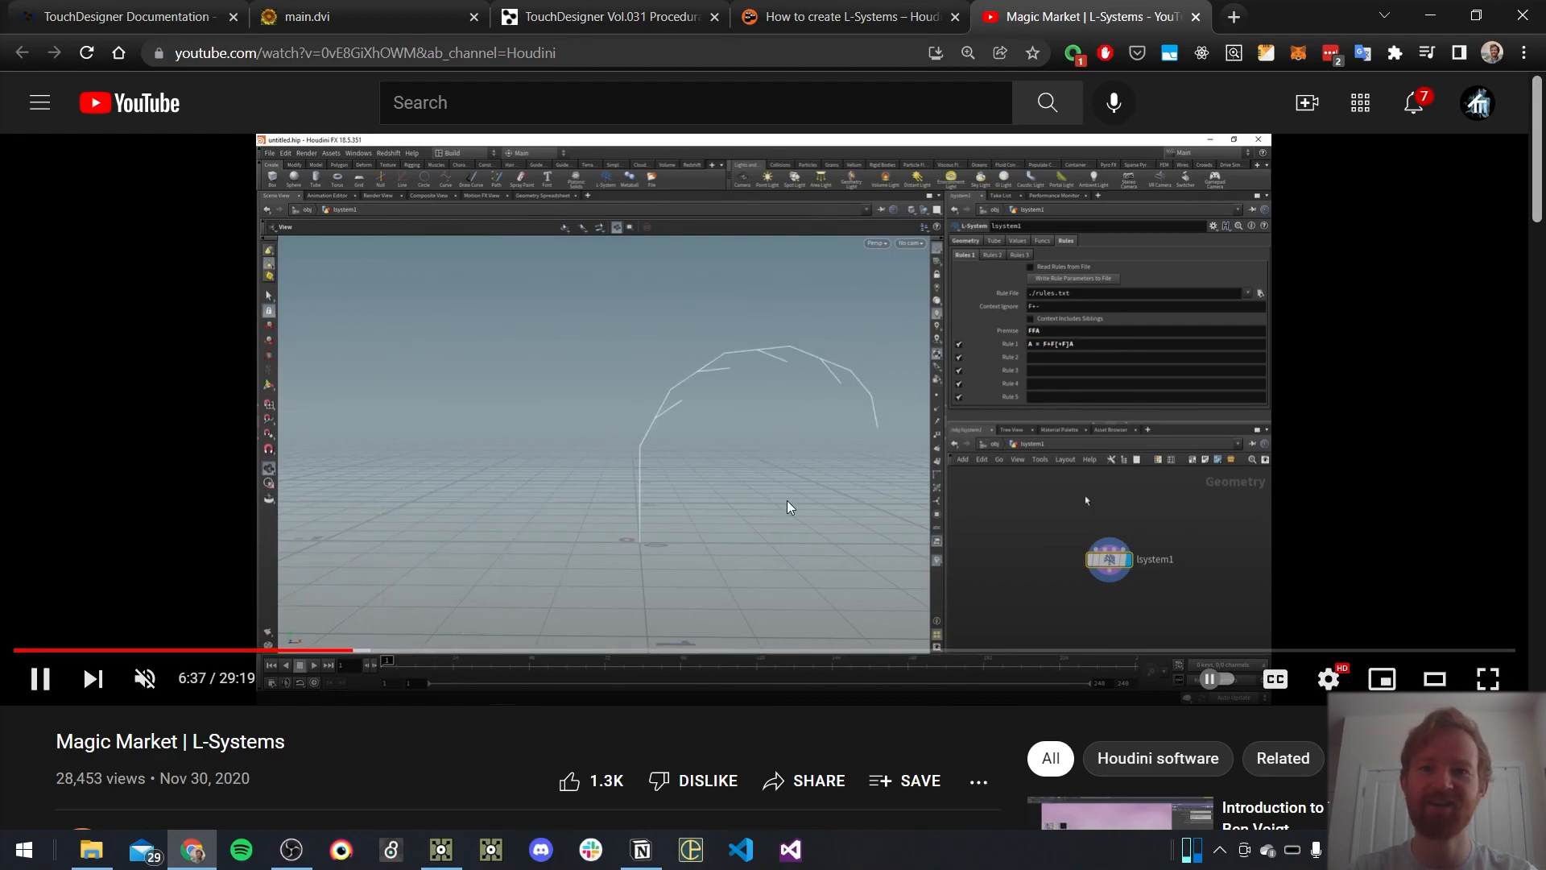
Switch to TouchDesigner, view the Operator Snippets example for lsystem1, and close the snippets window
{"action": "key", "text": "alt+Tab"}
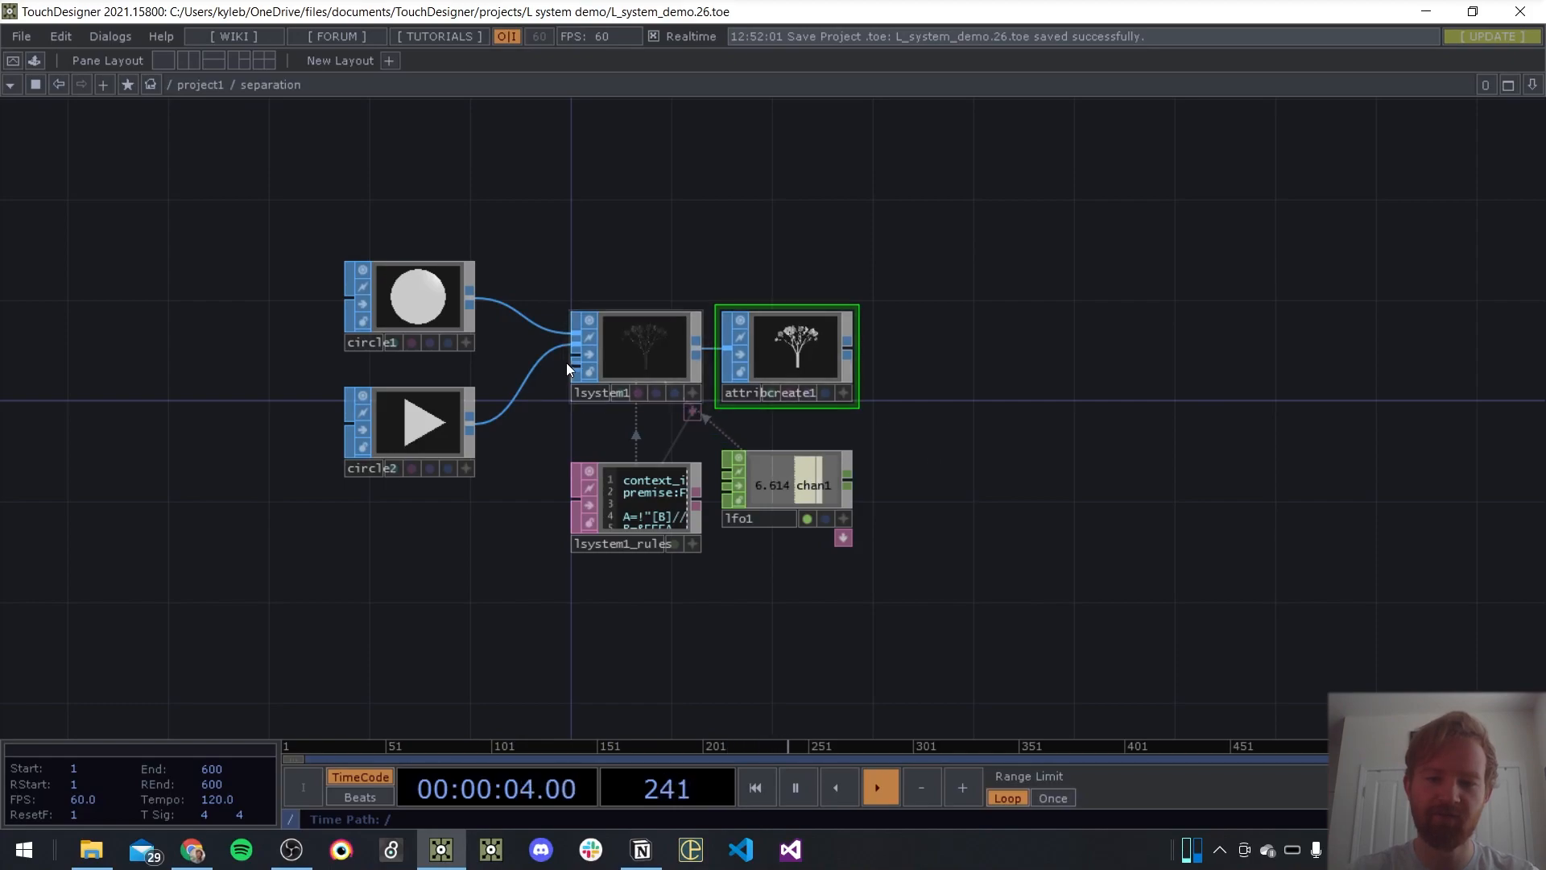
{"action": "left_click_drag", "start_coordinate": [660, 195], "coordinate": [600, 190]}
{"action": "right_click", "coordinate": [575, 338]}
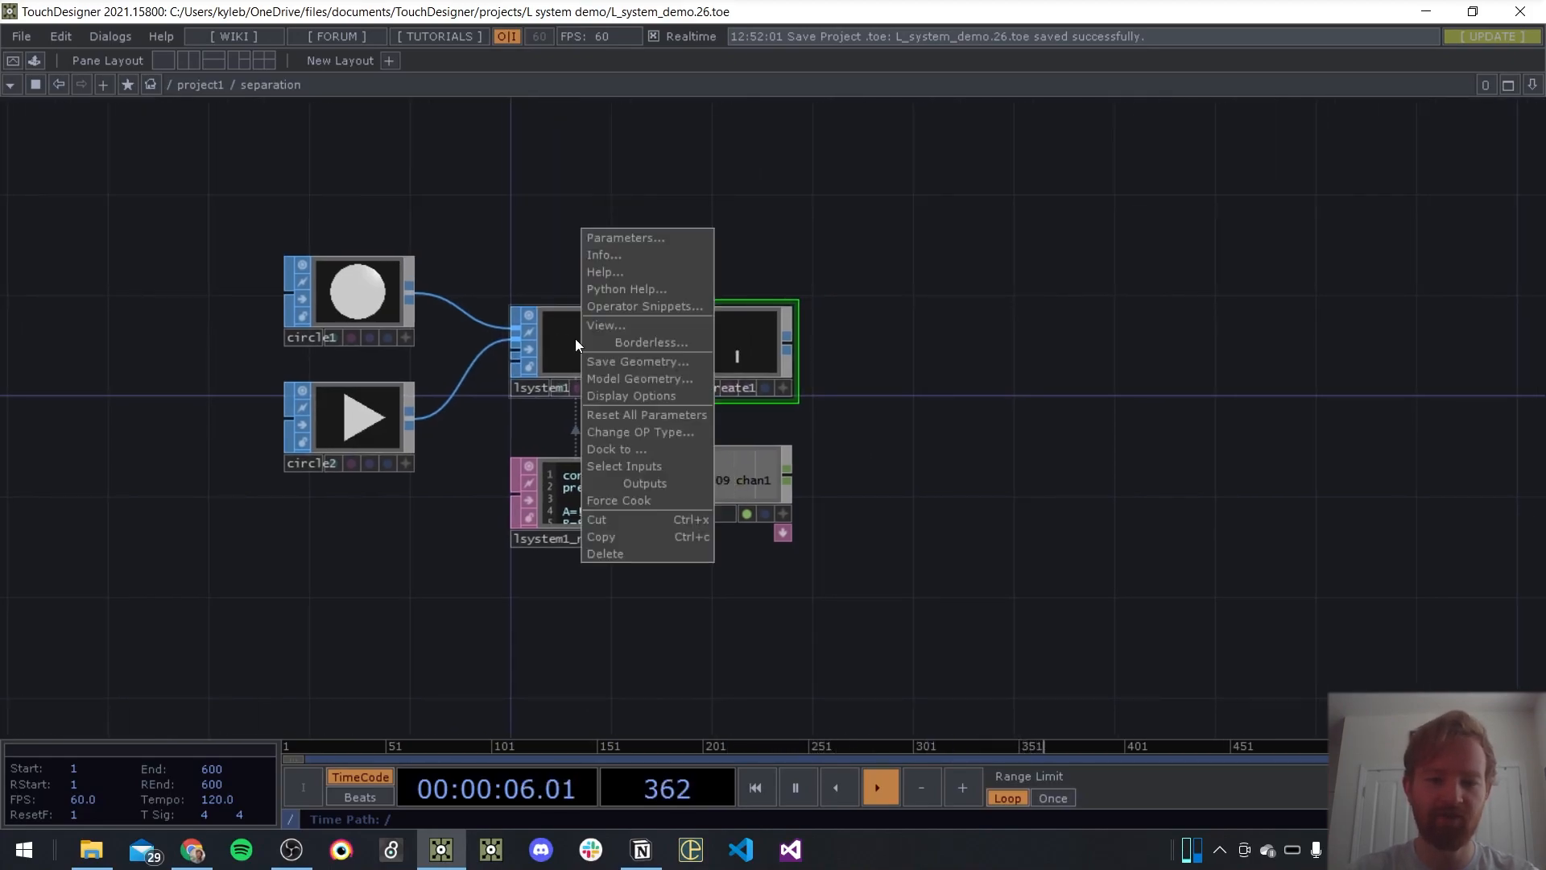
{"action": "left_click", "coordinate": [620, 304]}
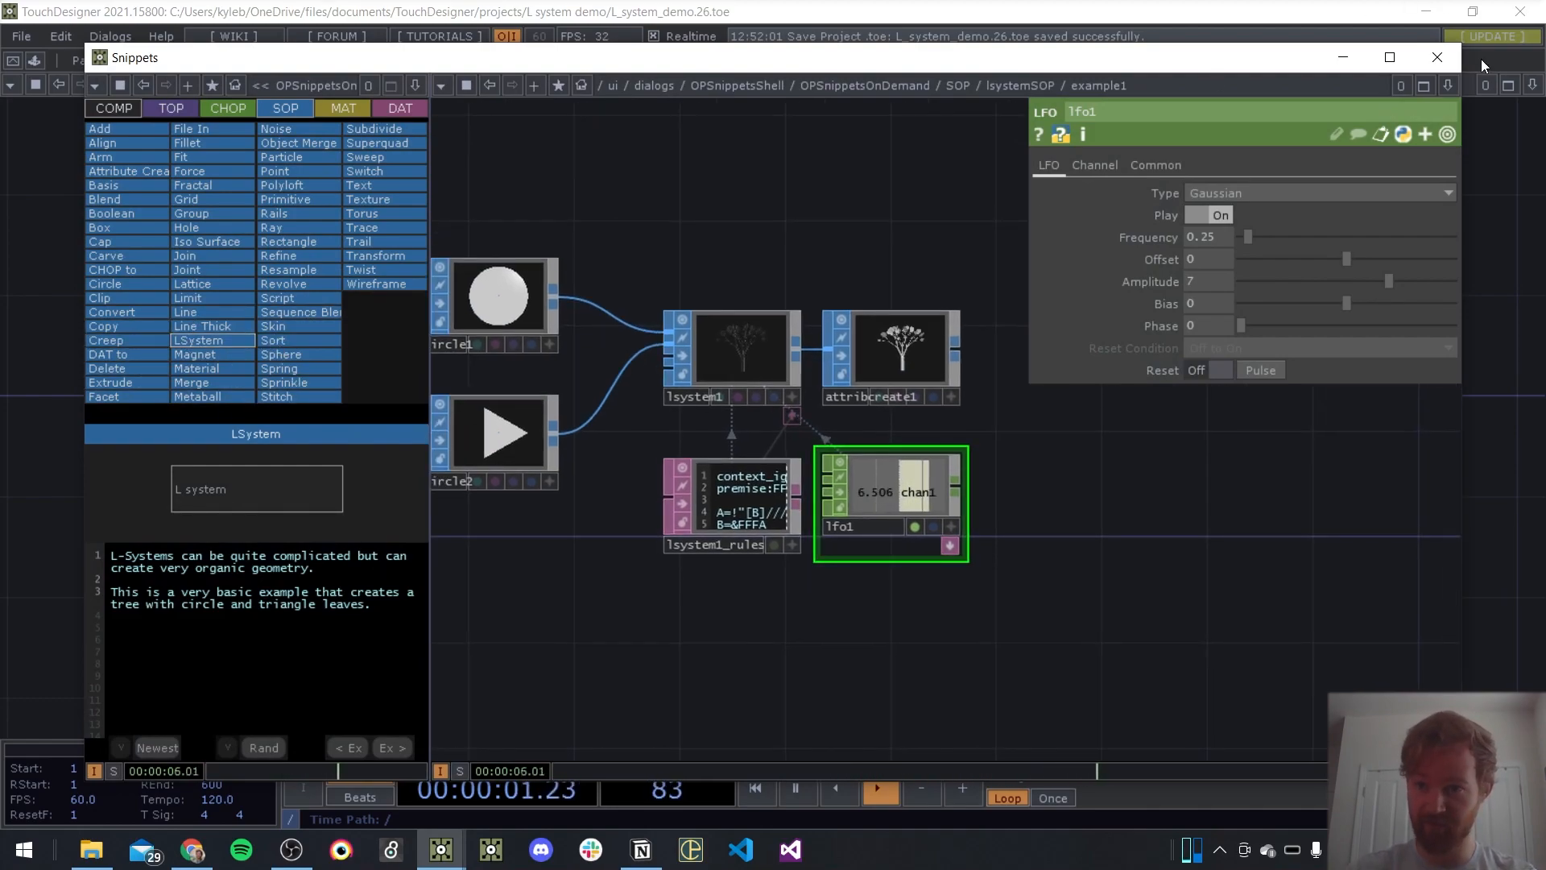
{"action": "left_click", "coordinate": [1447, 64]}
{"action": "left_click_drag", "start_coordinate": [929, 476], "coordinate": [1050, 467]}
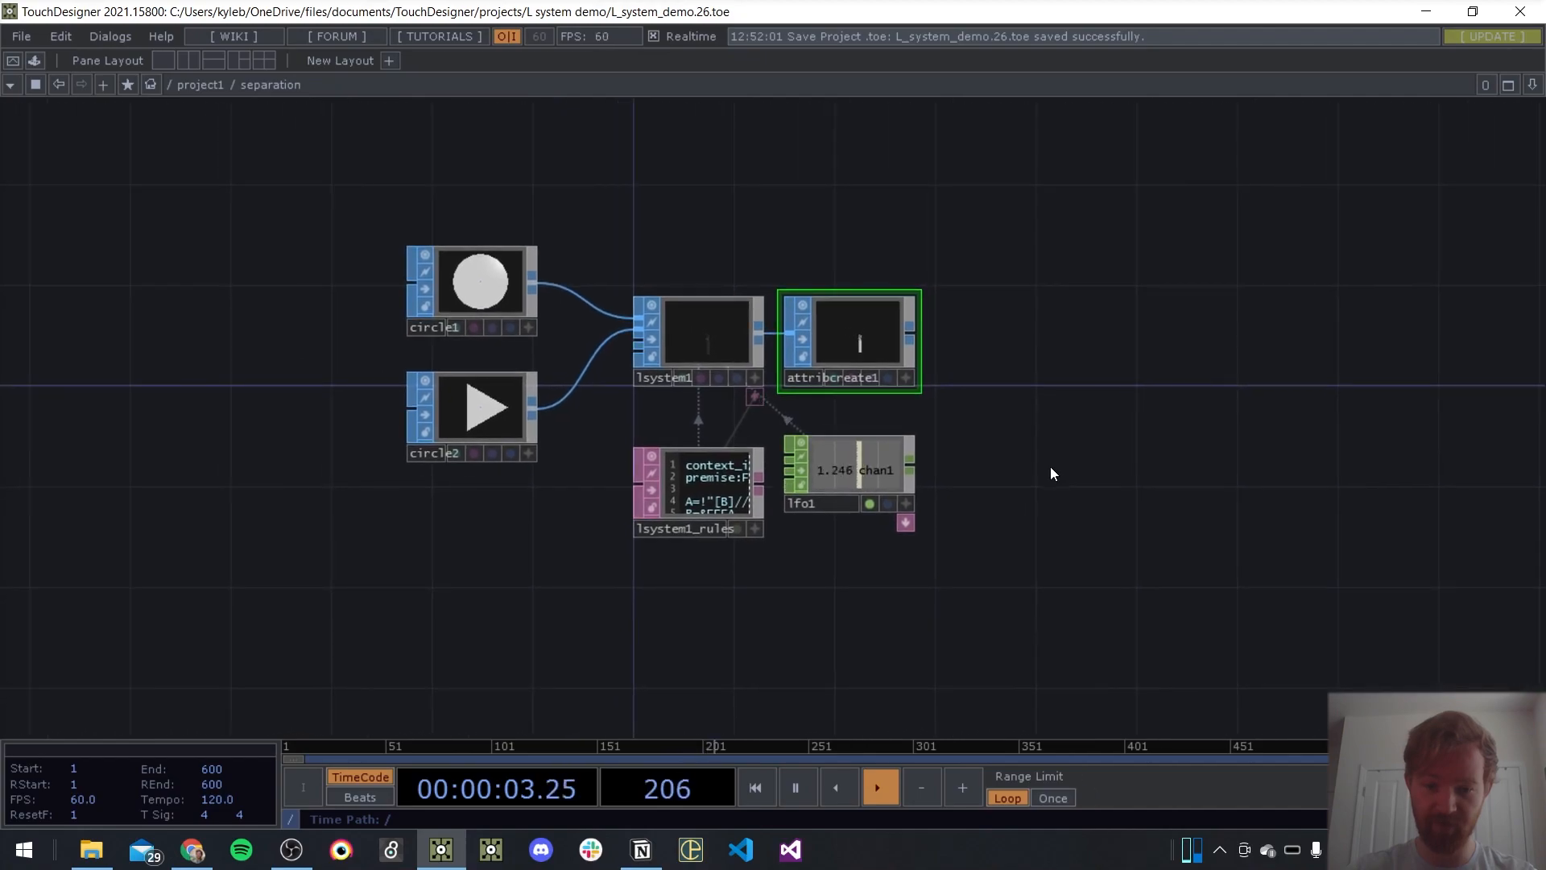
{"action": "scroll", "coordinate": [854, 354], "scroll_direction": "up", "scroll_amount": 2}
{"action": "scroll", "coordinate": [854, 354], "scroll_direction": "up", "scroll_amount": 3}
{"action": "left_click_drag", "start_coordinate": [1207, 367], "coordinate": [1303, 398]}
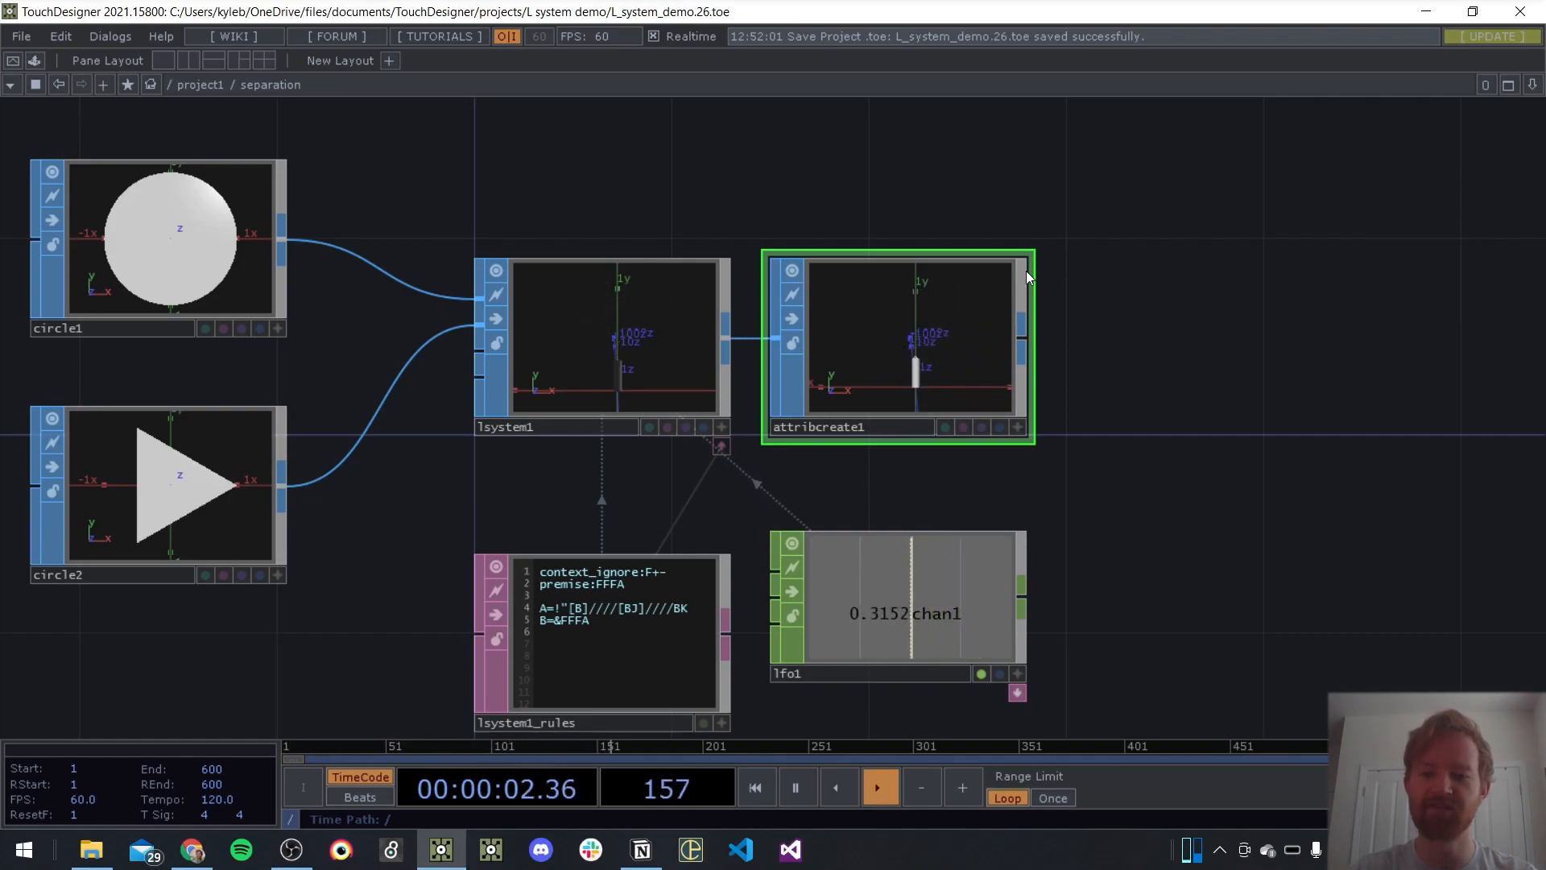
{"action": "left_click_drag", "start_coordinate": [1299, 391], "coordinate": [1164, 334]}
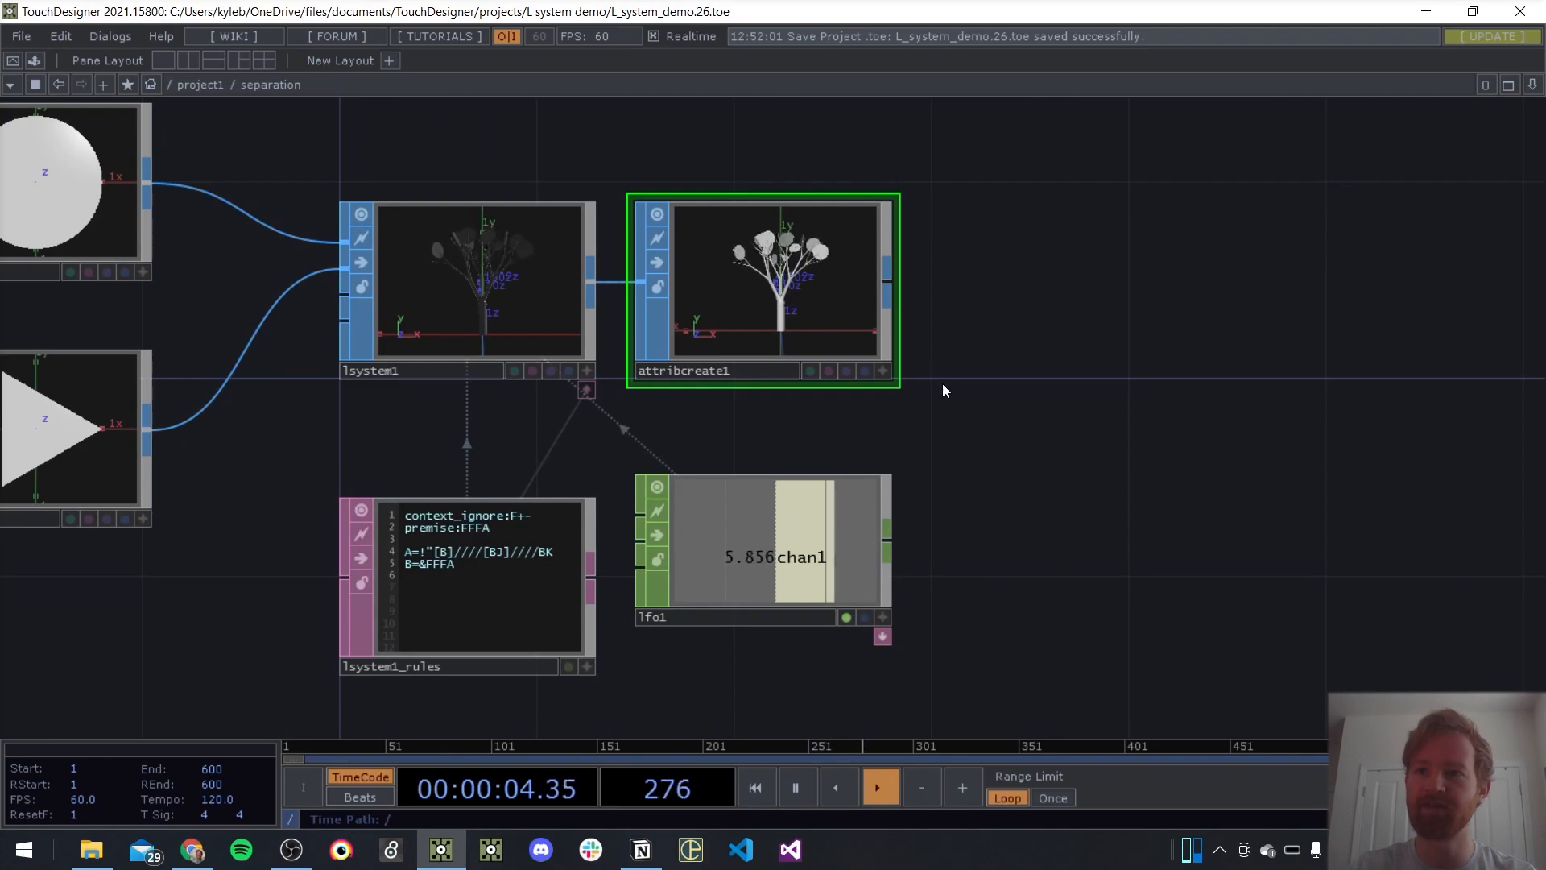
Delete the lfo1 operator and make lsystem1's Generations parameter a constant value of 5
{"action": "left_click_drag", "start_coordinate": [934, 408], "coordinate": [1132, 383]}
{"action": "scroll", "coordinate": [1179, 436], "scroll_direction": "down", "scroll_amount": 3}
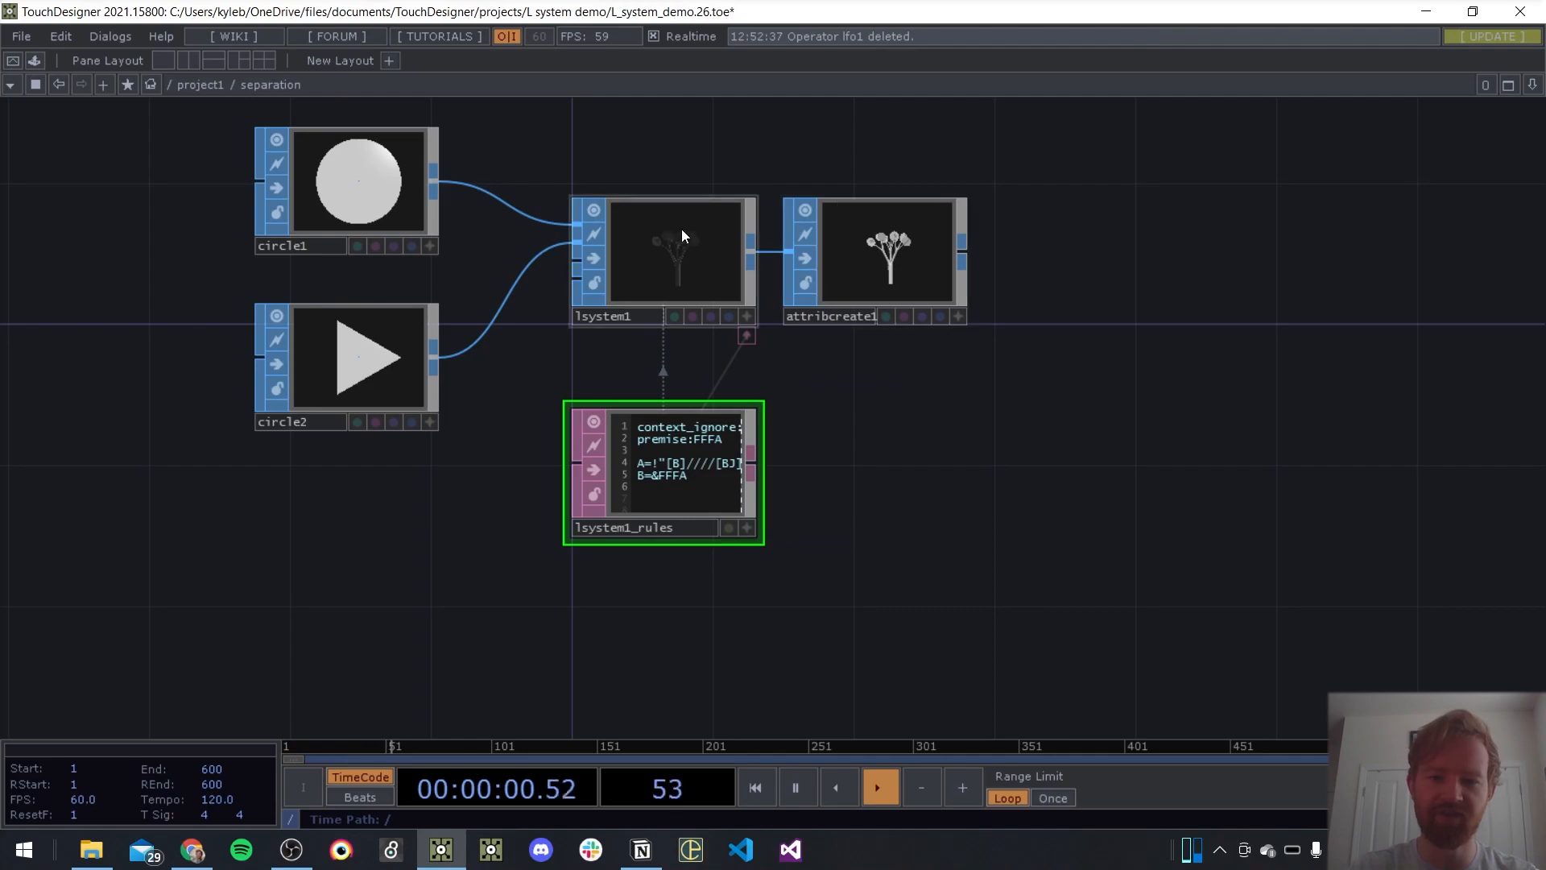
{"action": "left_click", "coordinate": [710, 241]}
{"action": "key", "text": "p"}
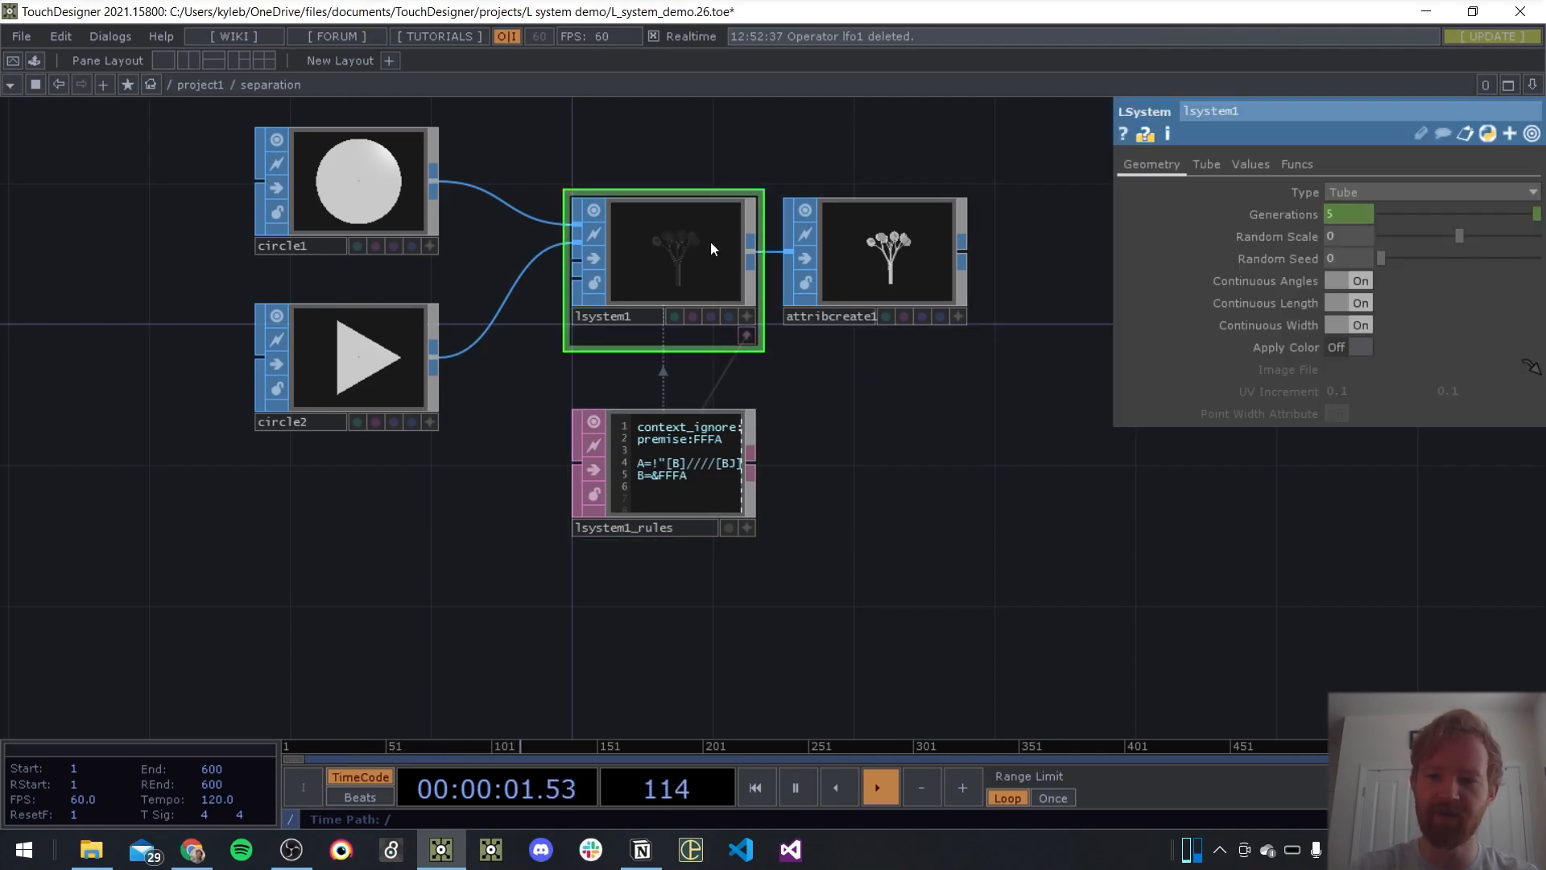
{"action": "left_click", "coordinate": [1288, 218]}
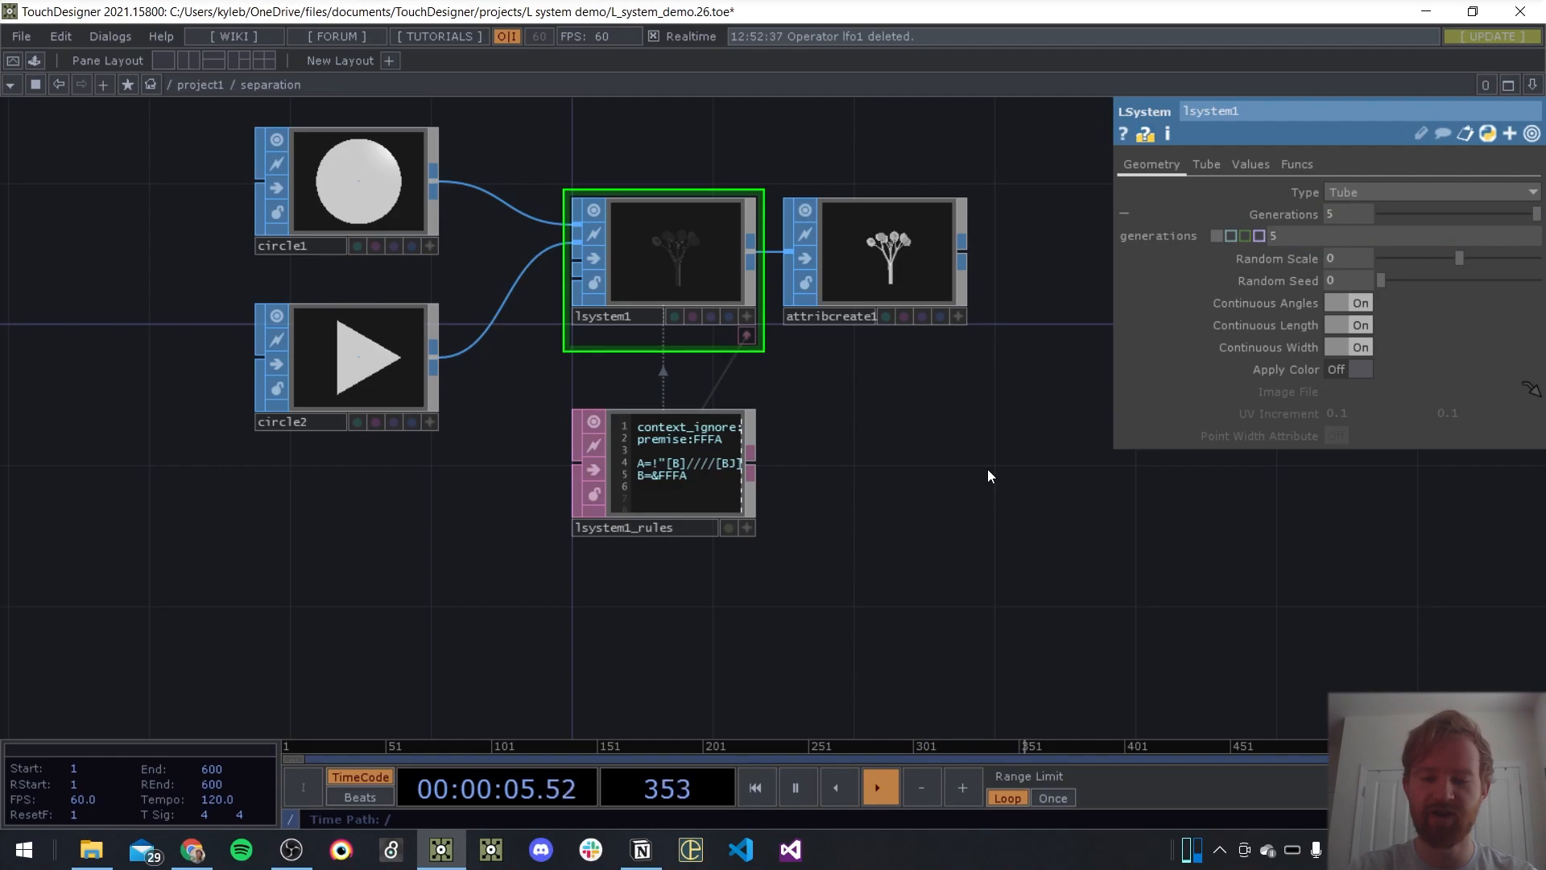
{"action": "key", "text": "p"}
Create a Geometry COMP from the output of attribcreate1 and place it after that operator
{"action": "left_click_drag", "start_coordinate": [1034, 317], "coordinate": [747, 336]}
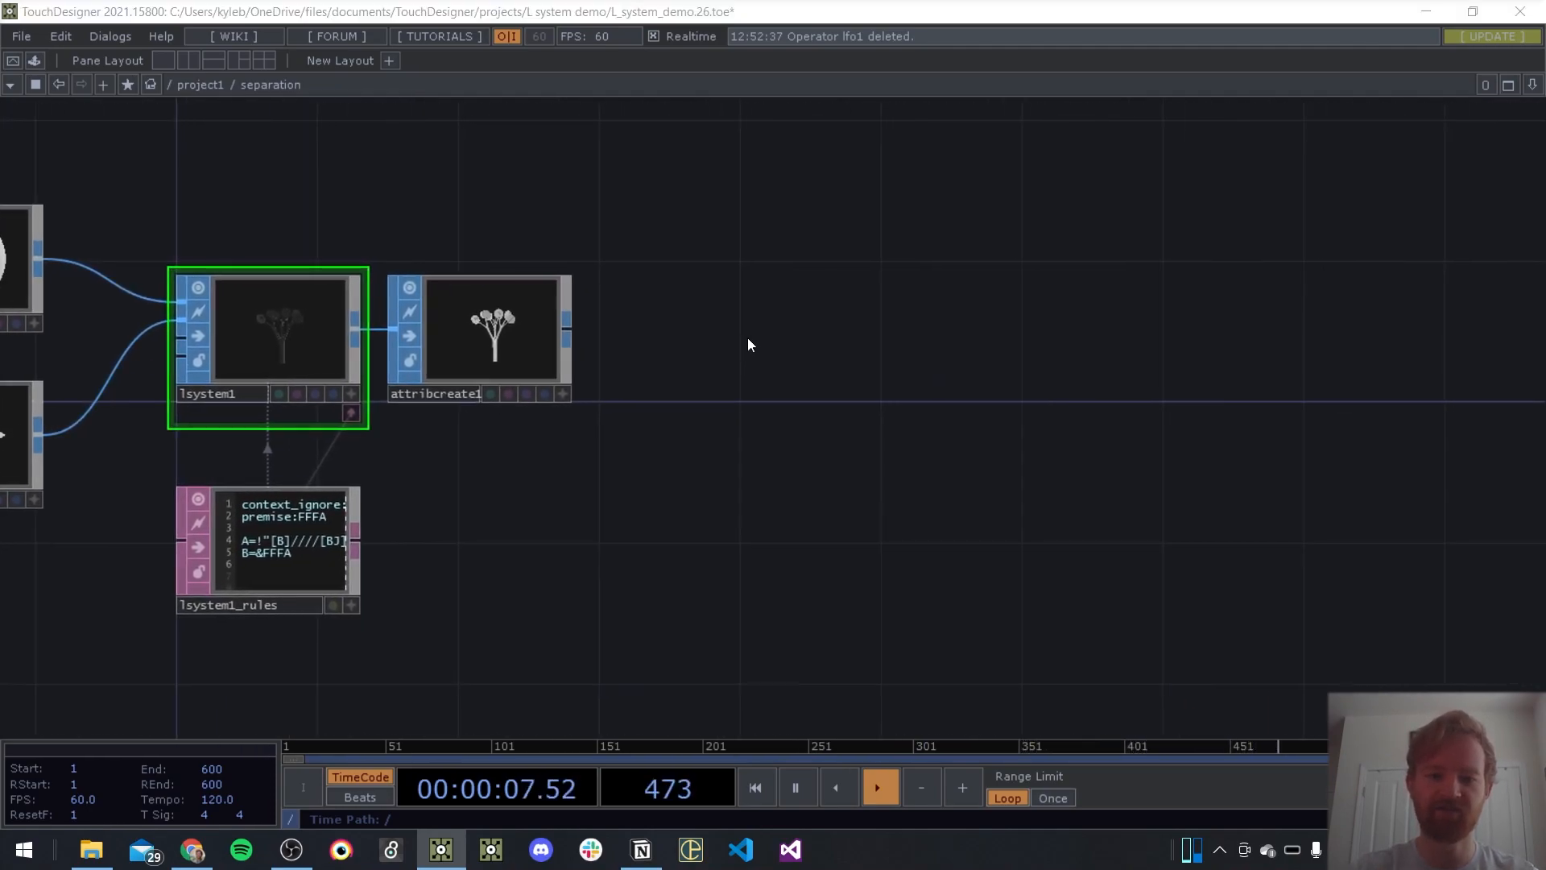
{"action": "key", "text": "Tab"}
{"action": "key", "text": "Escape"}
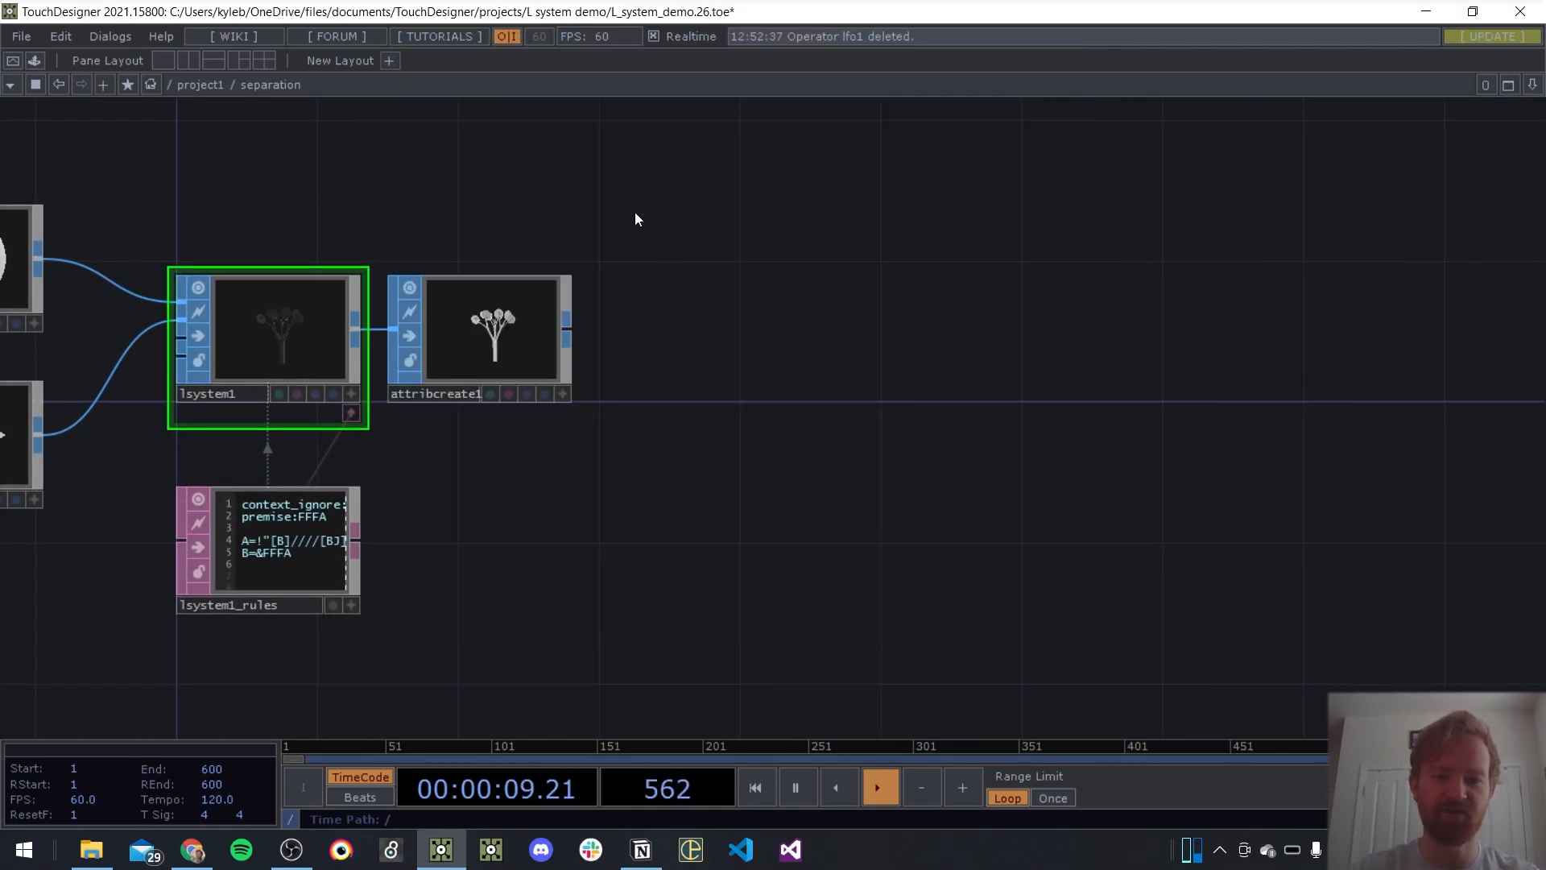
{"action": "right_click", "coordinate": [569, 332]}
{"action": "left_click", "coordinate": [582, 337]}
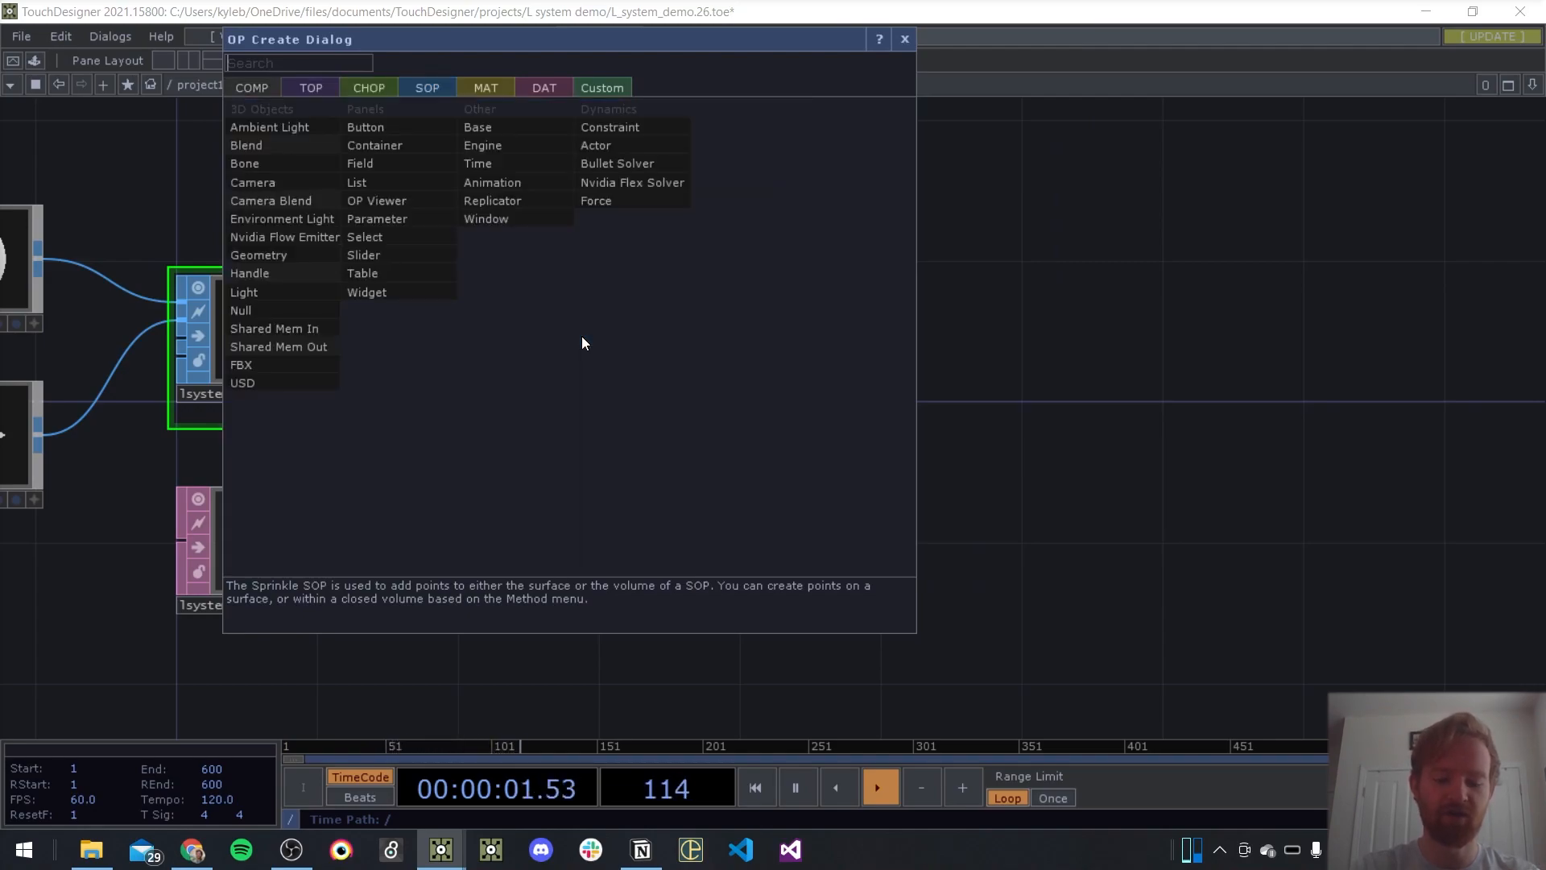
{"action": "left_click", "coordinate": [764, 310]}
Add a Camera COMP above geo1 and a Light COMP beside the camera
{"action": "key", "text": "Tab"}
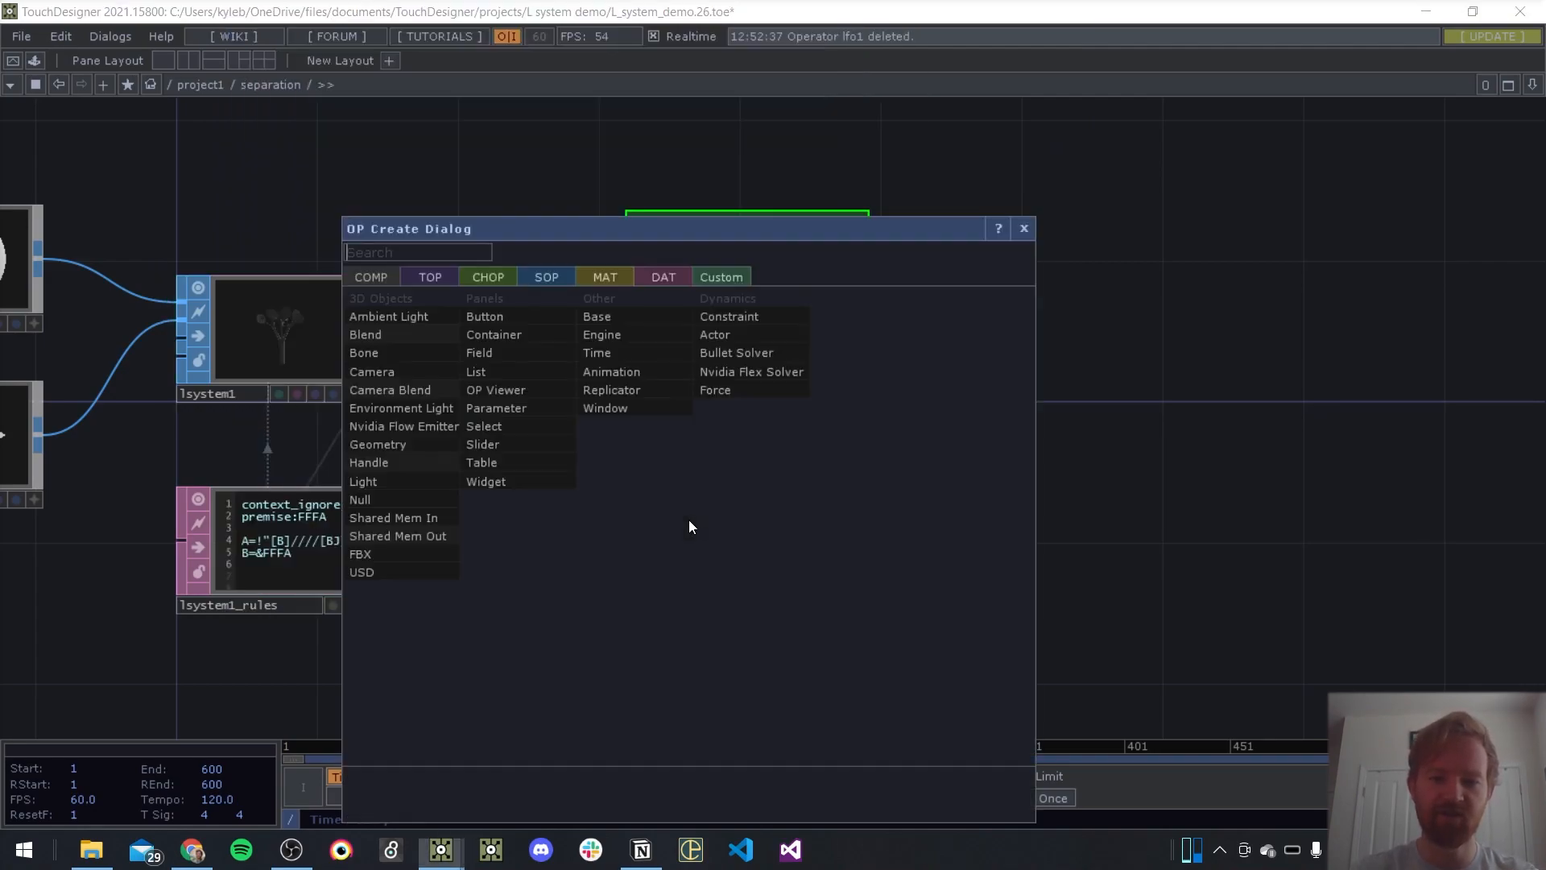
{"action": "left_click", "coordinate": [379, 372]}
{"action": "left_click", "coordinate": [748, 140]}
{"action": "left_click_drag", "start_coordinate": [976, 187], "coordinate": [970, 499]}
{"action": "left_click_drag", "start_coordinate": [744, 375], "coordinate": [744, 342]}
{"action": "key", "text": "Tab"}
{"action": "left_click", "coordinate": [564, 334]}
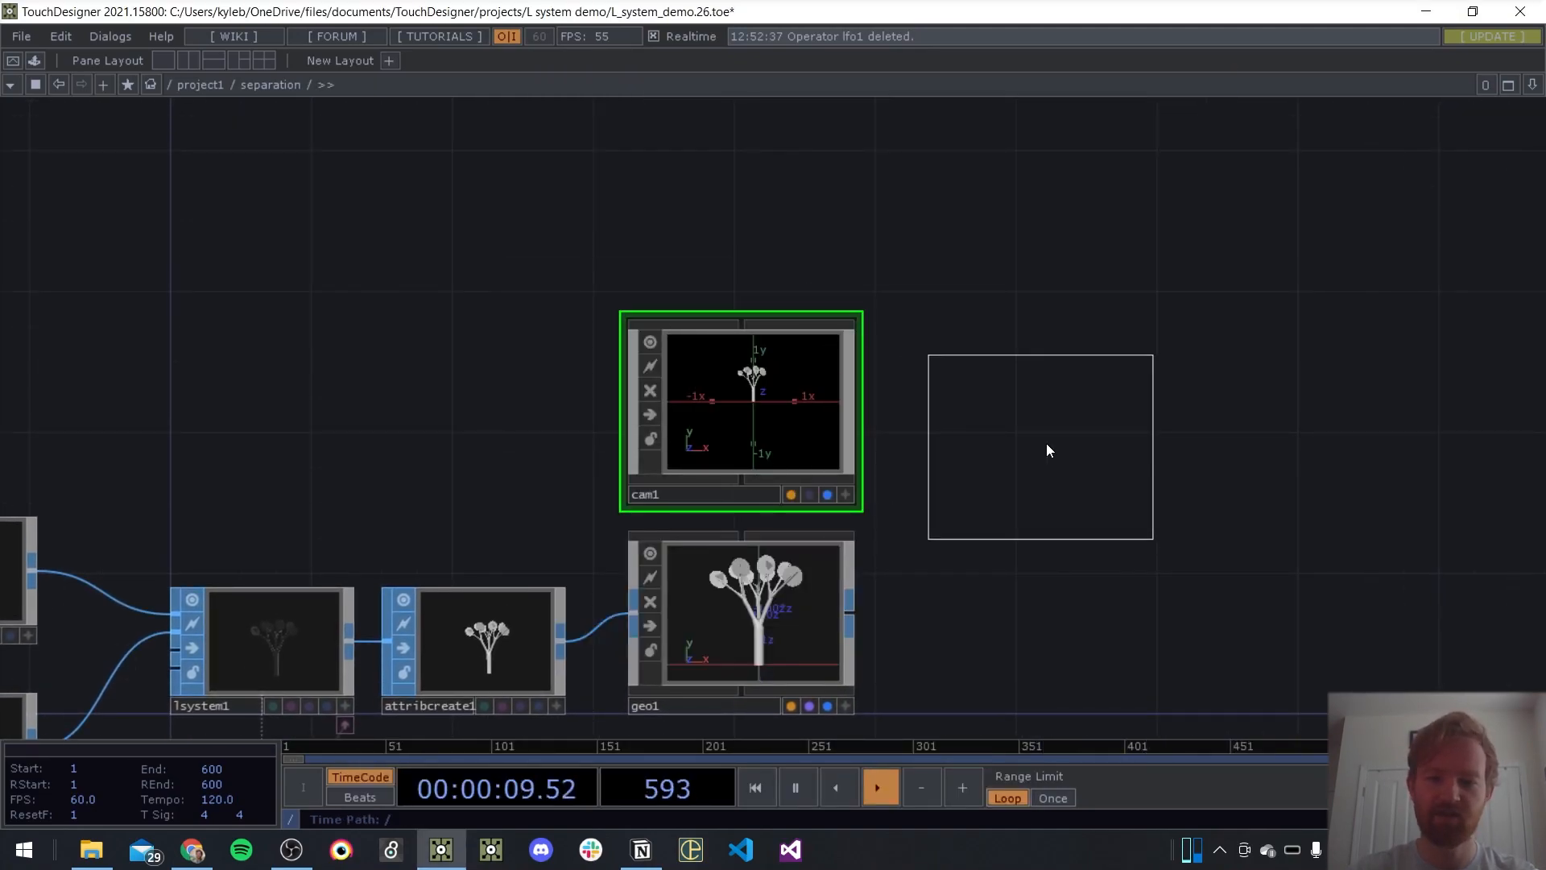
{"action": "left_click", "coordinate": [966, 528]}
Add a Render TOP to render the tree geometry with the camera and light
{"action": "key", "text": "Tab"}
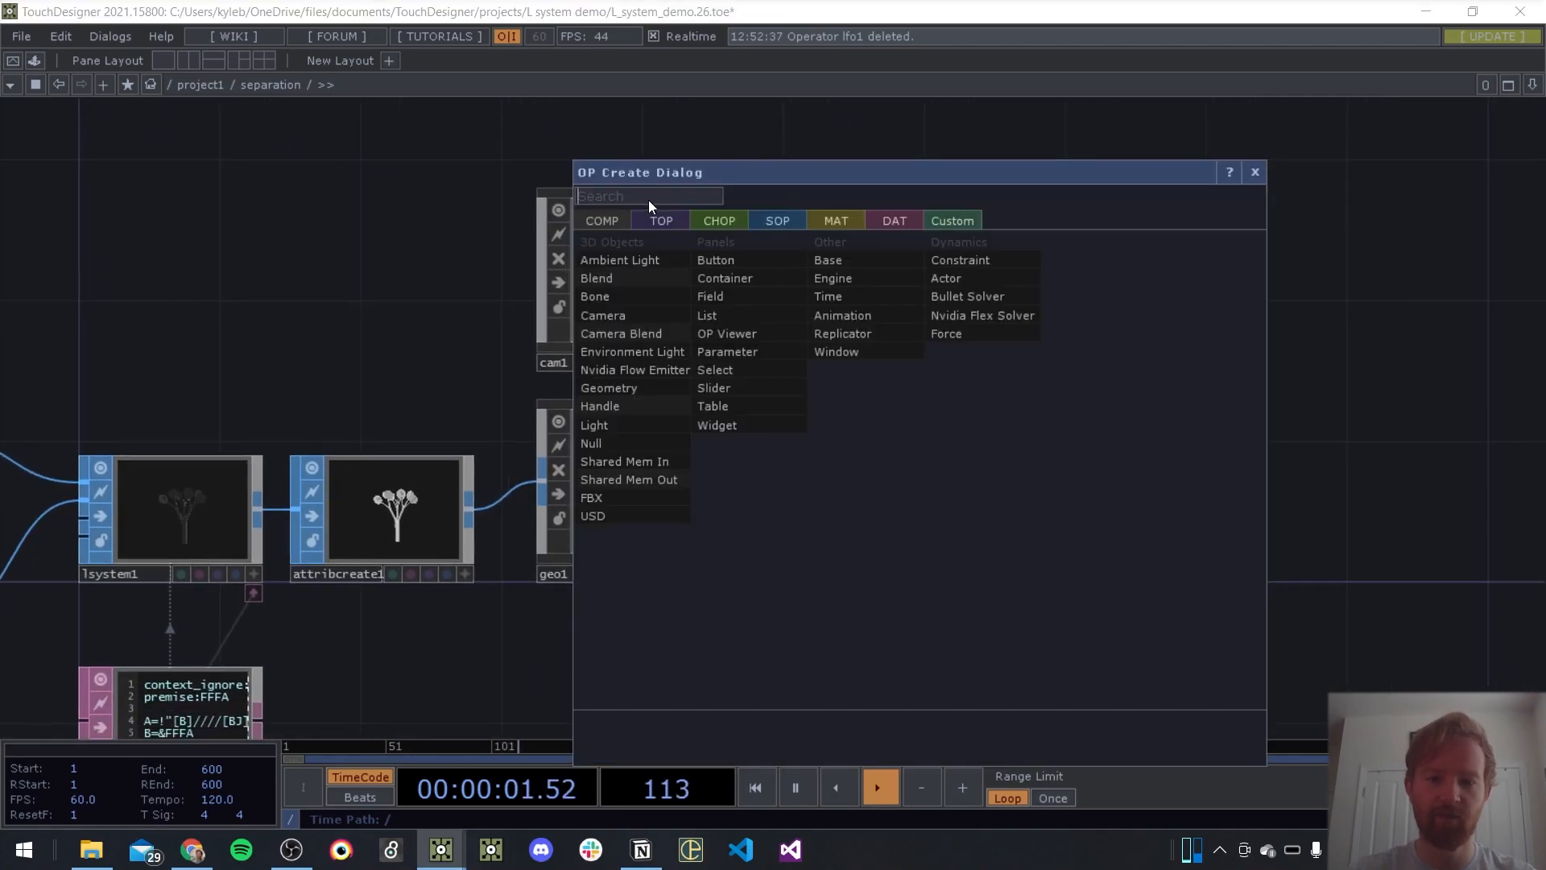
{"action": "left_click", "coordinate": [651, 221]}
{"action": "type", "text": "n"}
{"action": "key", "text": "Return"}
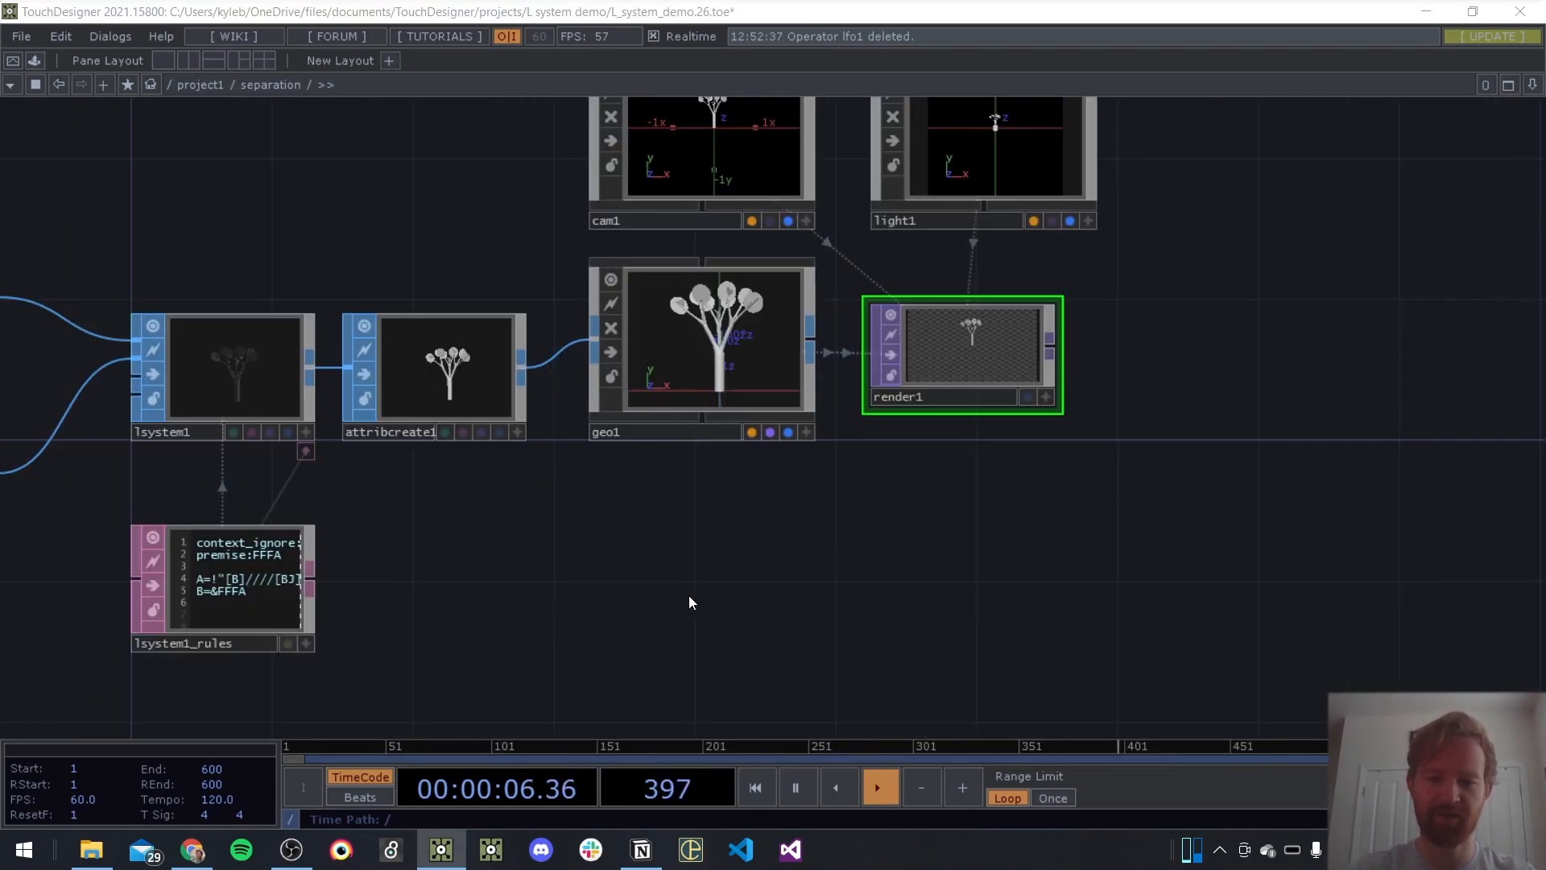
Add a Phong MAT and place it directly below geo1
{"action": "key", "text": "Tab"}
{"action": "key", "text": "Tab"}
{"action": "key", "text": "Tab"}
{"action": "key", "text": "Tab"}
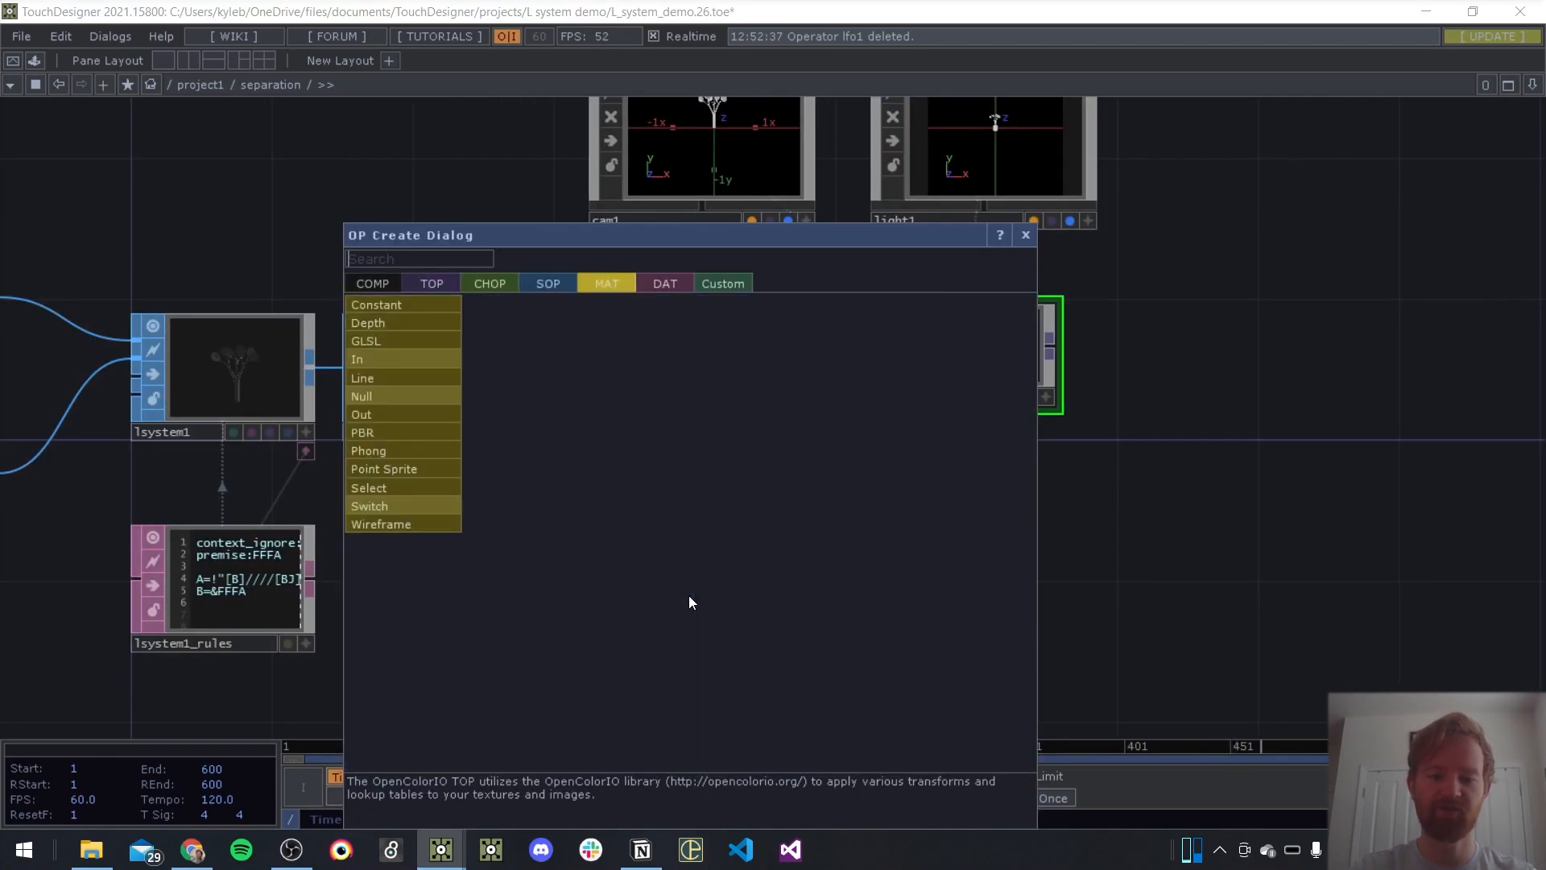
{"action": "type", "text": "phon"}
{"action": "left_click", "coordinate": [379, 455]}
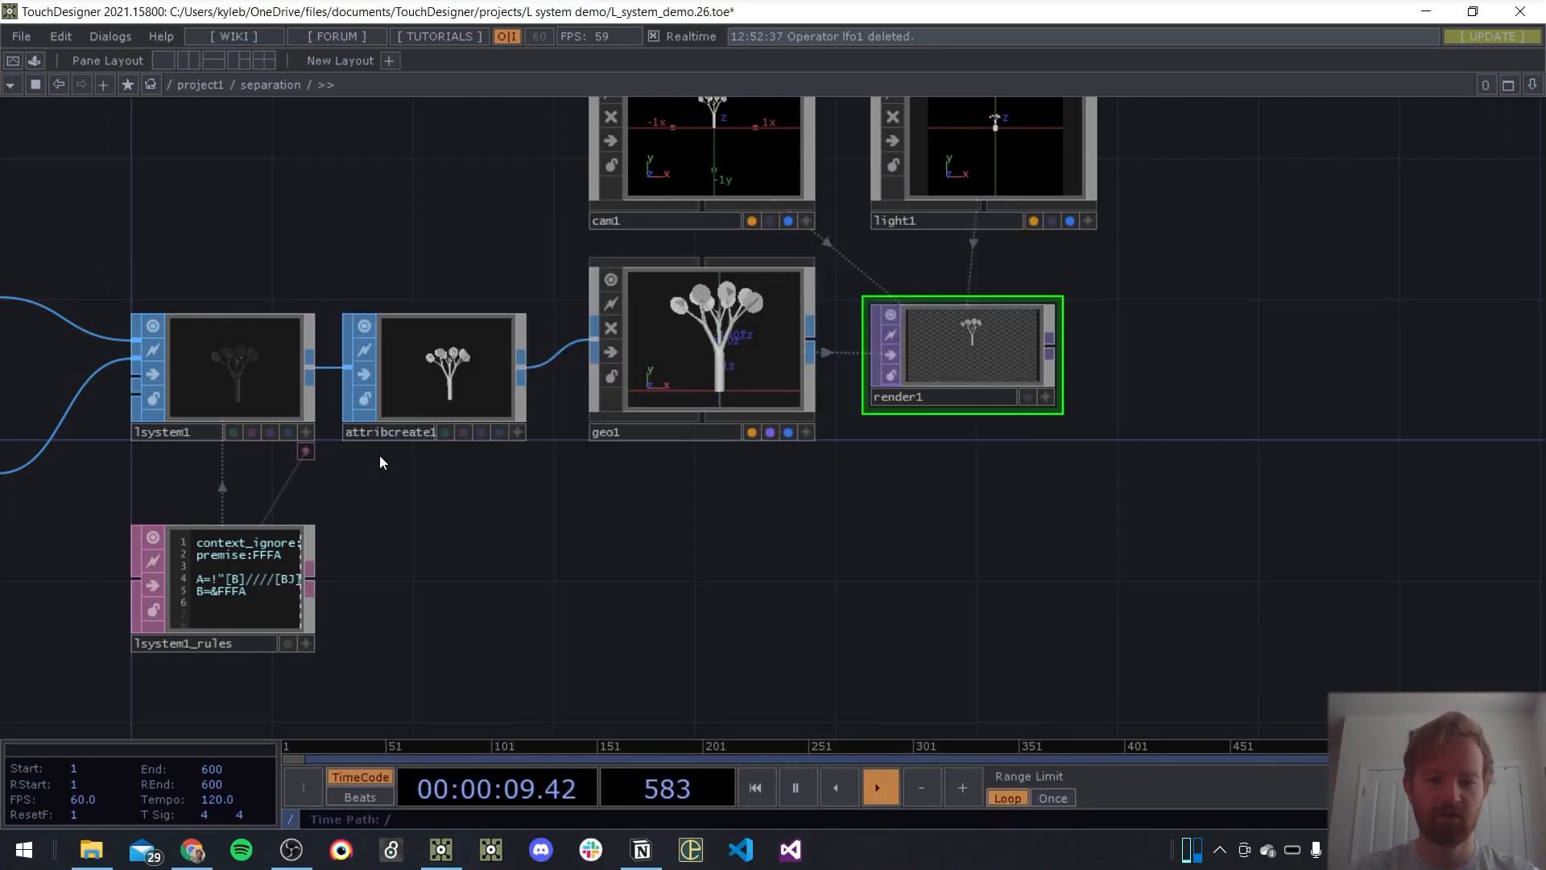
{"action": "left_click", "coordinate": [705, 528]}
Assign phong1 as geo1's material and set its diffuse colour to orange
{"action": "left_click_drag", "start_coordinate": [703, 520], "coordinate": [709, 356]}
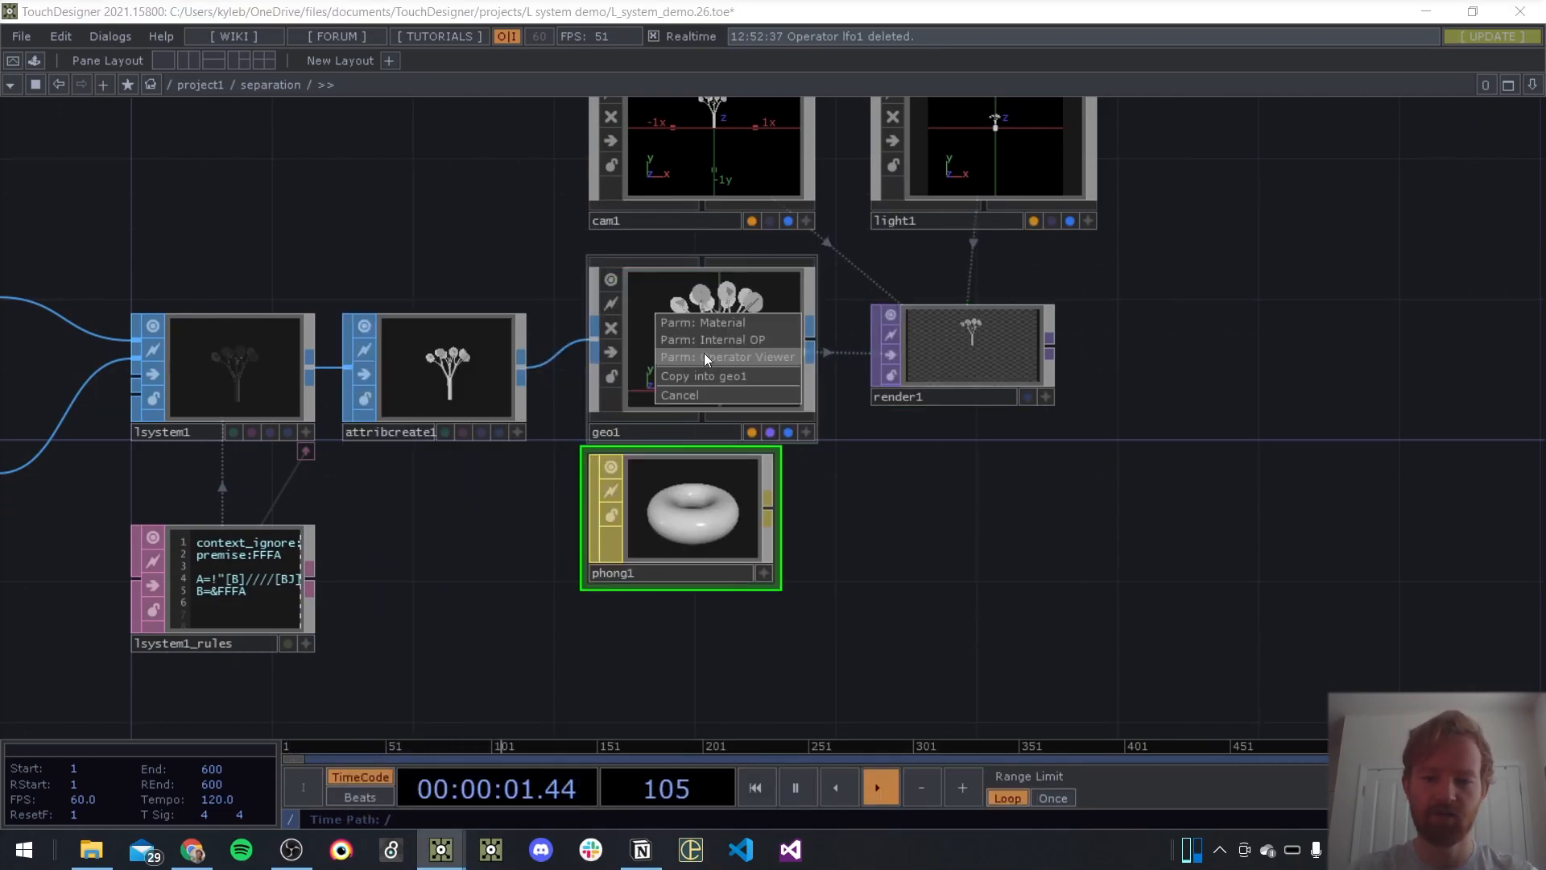
{"action": "left_click", "coordinate": [708, 325]}
{"action": "key", "text": "p"}
{"action": "left_click", "coordinate": [1331, 214]}
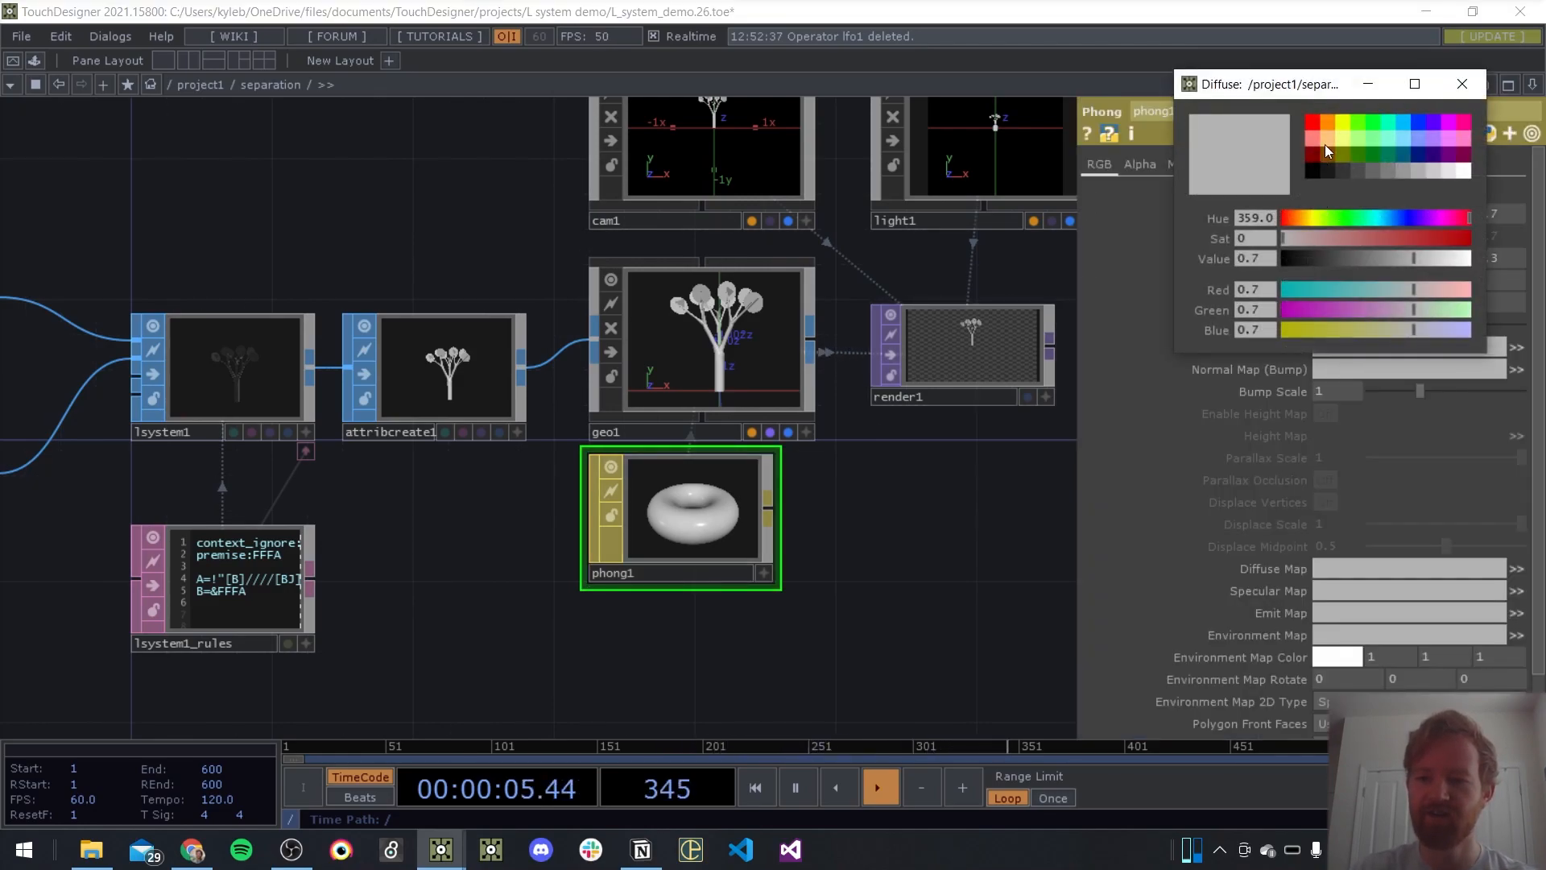
{"action": "left_click", "coordinate": [1329, 121]}
{"action": "left_click", "coordinate": [1459, 84]}
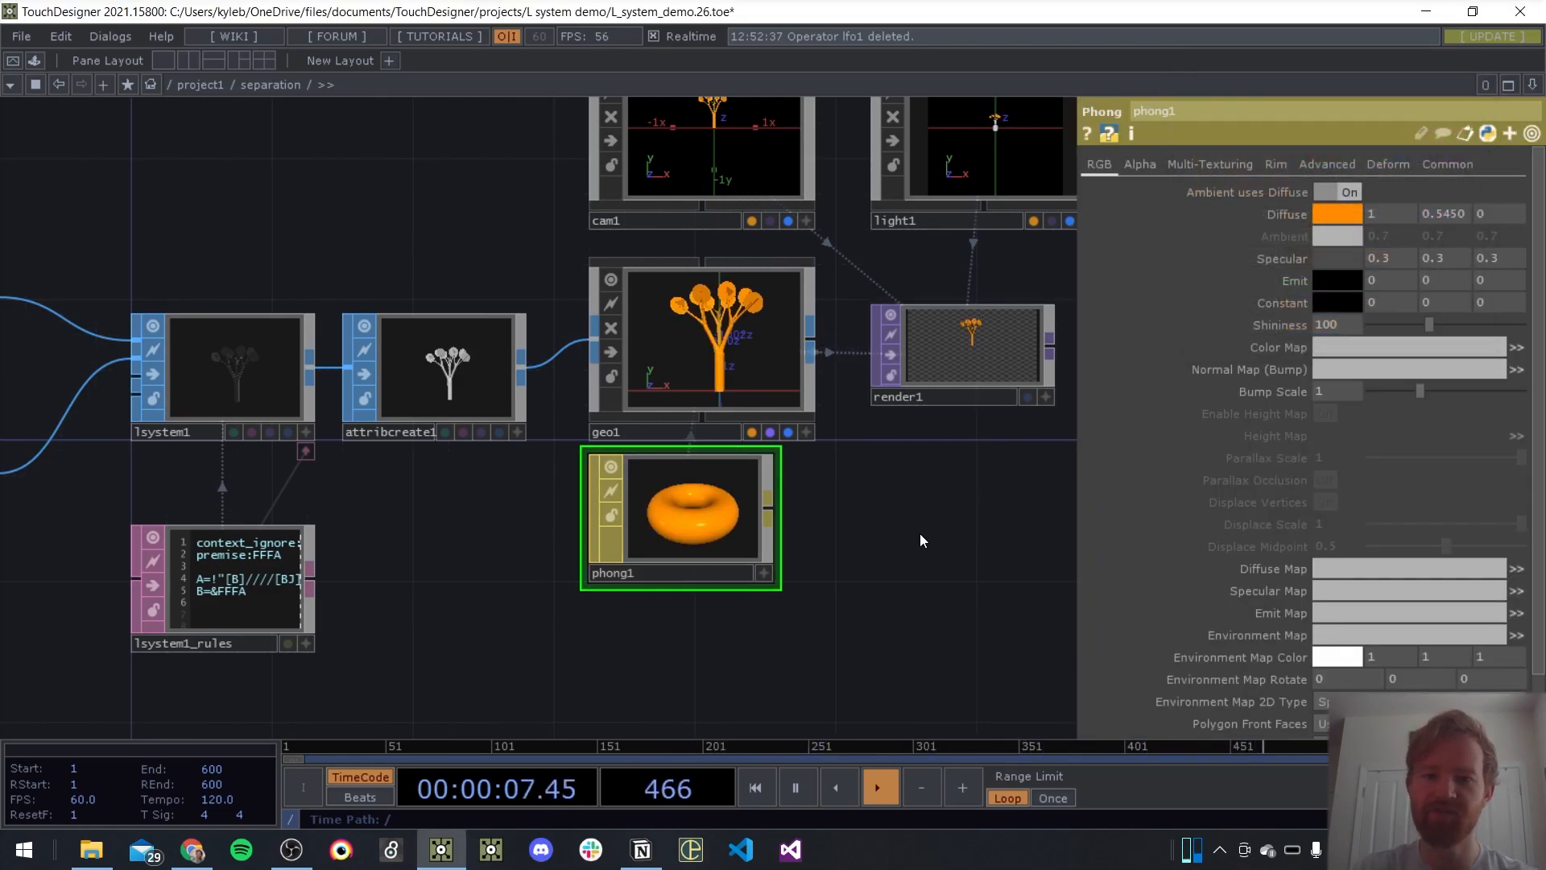
{"action": "key", "text": "p"}
Move the geometry, material, camera, light and render operators away from attribcreate1 to make room in the chain
{"action": "left_click_drag", "start_coordinate": [920, 592], "coordinate": [819, 570]}
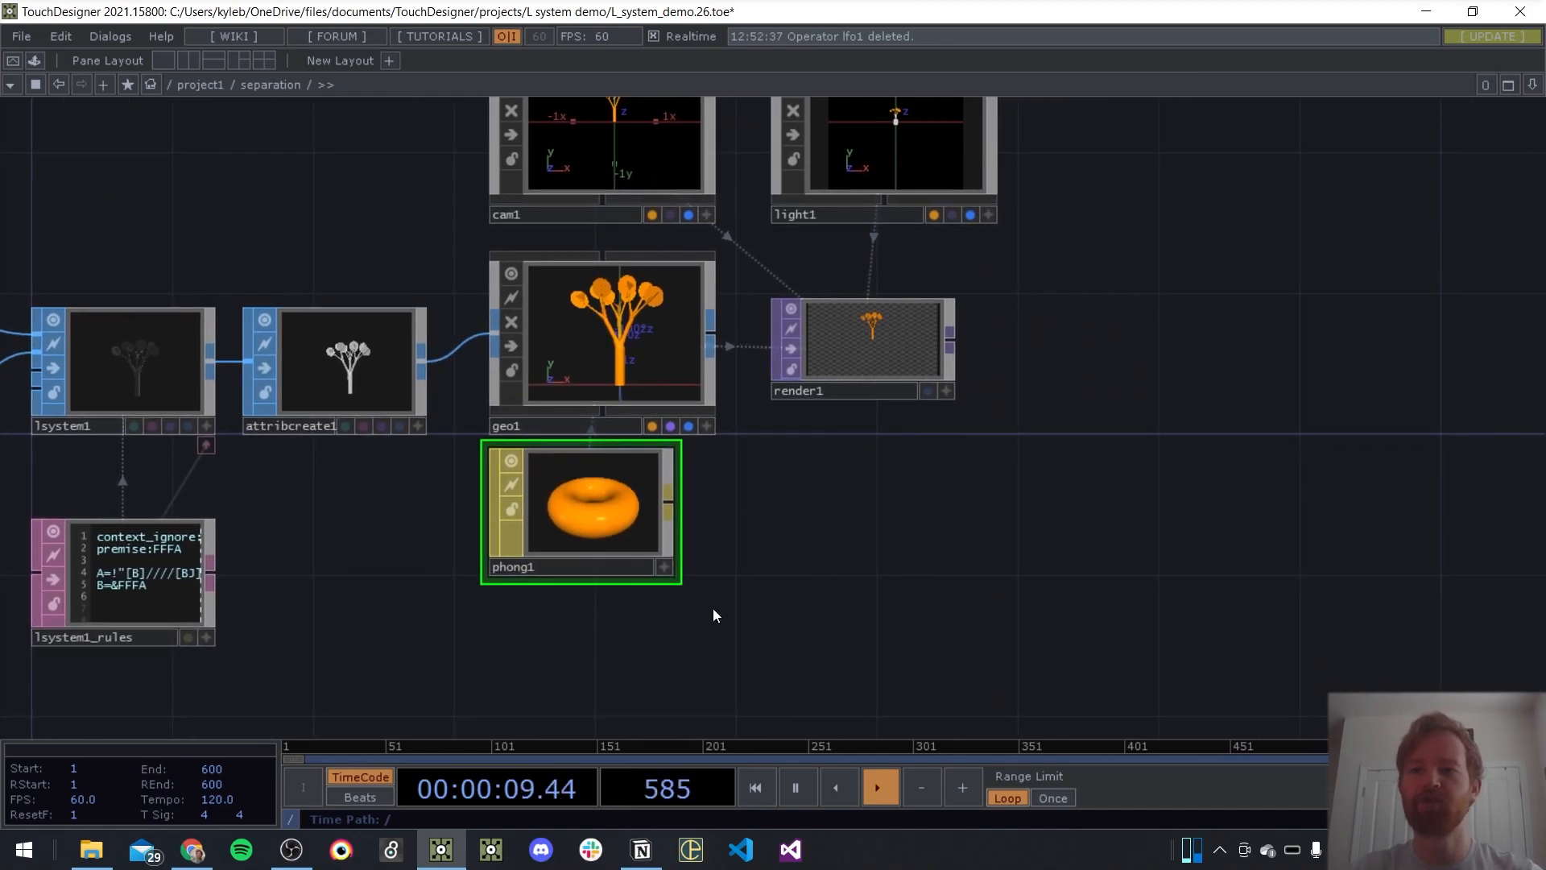
{"action": "left_click_drag", "start_coordinate": [596, 538], "coordinate": [623, 538]}
{"action": "scroll", "coordinate": [797, 541], "scroll_direction": "down", "scroll_amount": 4}
{"action": "left_click_drag", "start_coordinate": [959, 338], "coordinate": [766, 563]}
{"action": "left_click_drag", "start_coordinate": [739, 373], "coordinate": [861, 374]}
Insert a Delete SOP between attribcreate1 and geo1
{"action": "scroll", "coordinate": [678, 467], "scroll_direction": "up", "scroll_amount": 5}
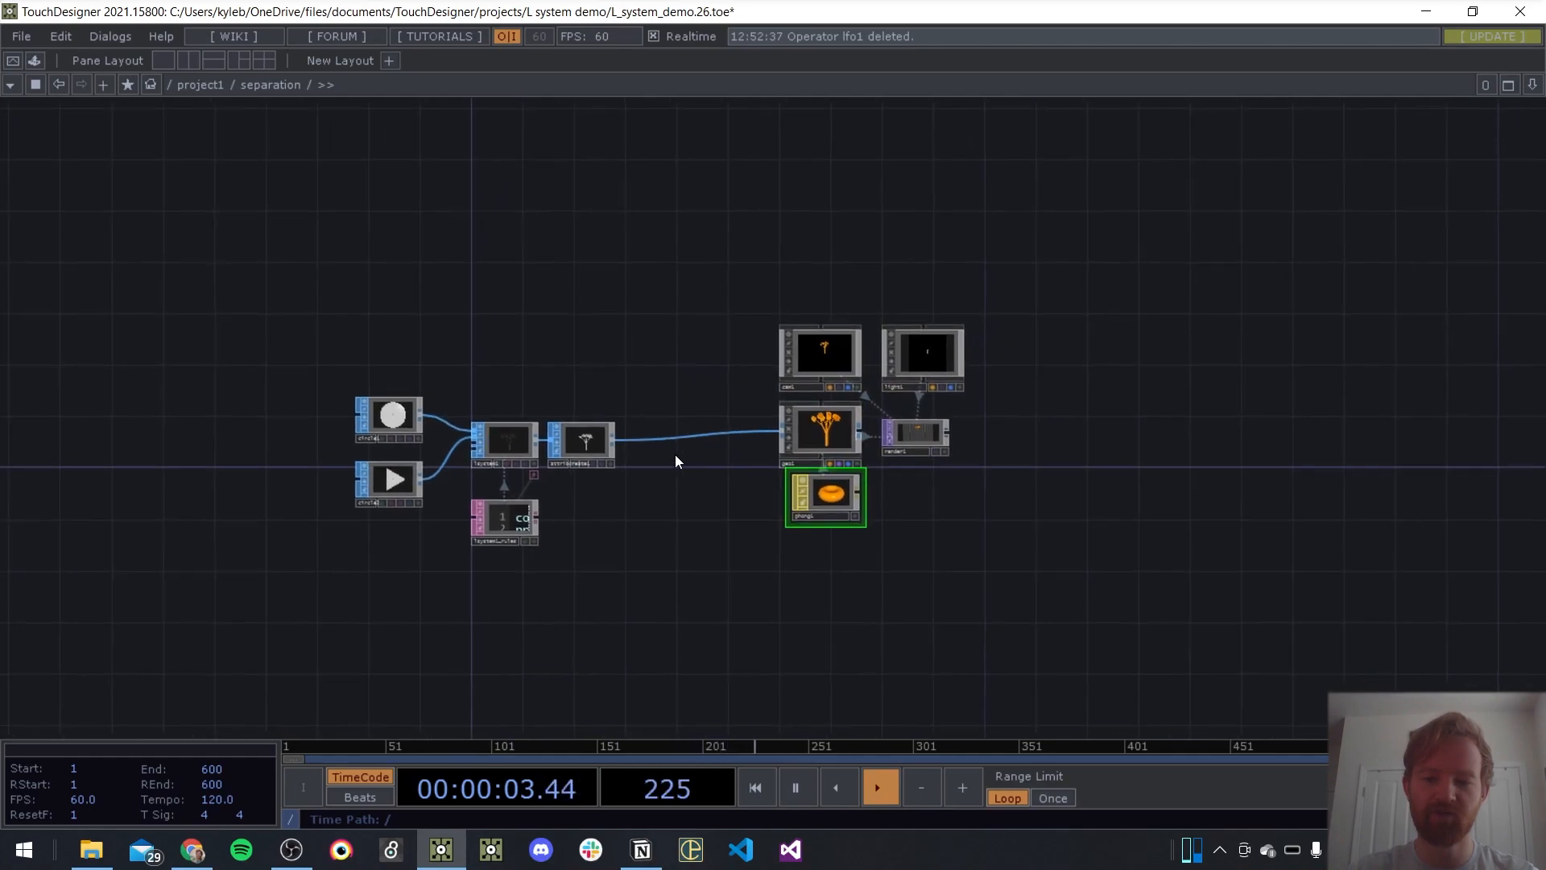
{"action": "key", "text": "Tab"}
{"action": "key", "text": "shift+Tab"}
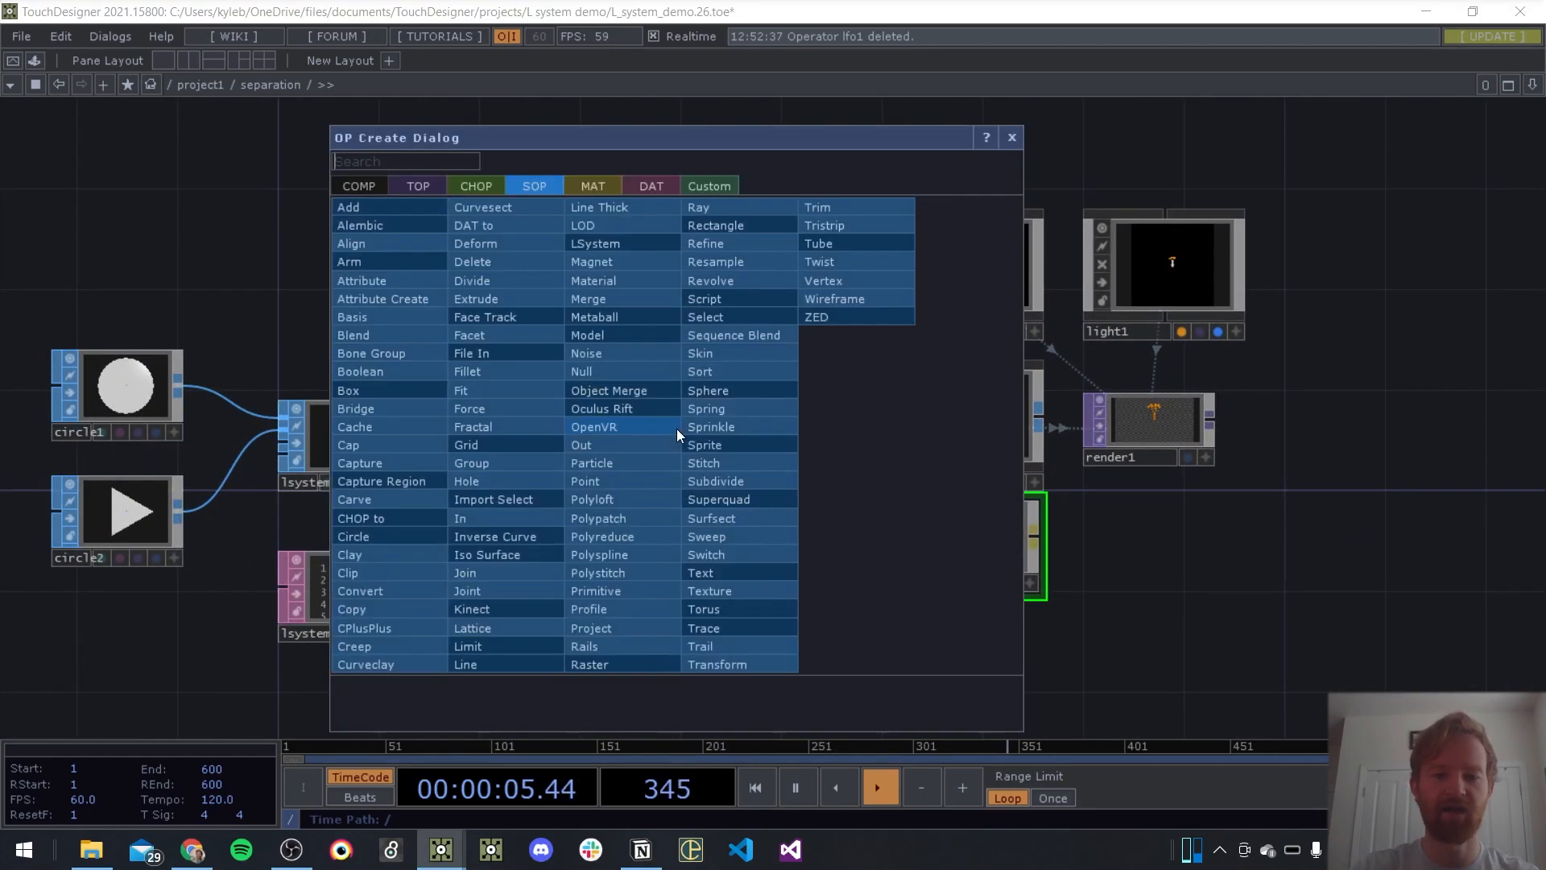
{"action": "type", "text": "delete"}
{"action": "key", "text": "Return"}
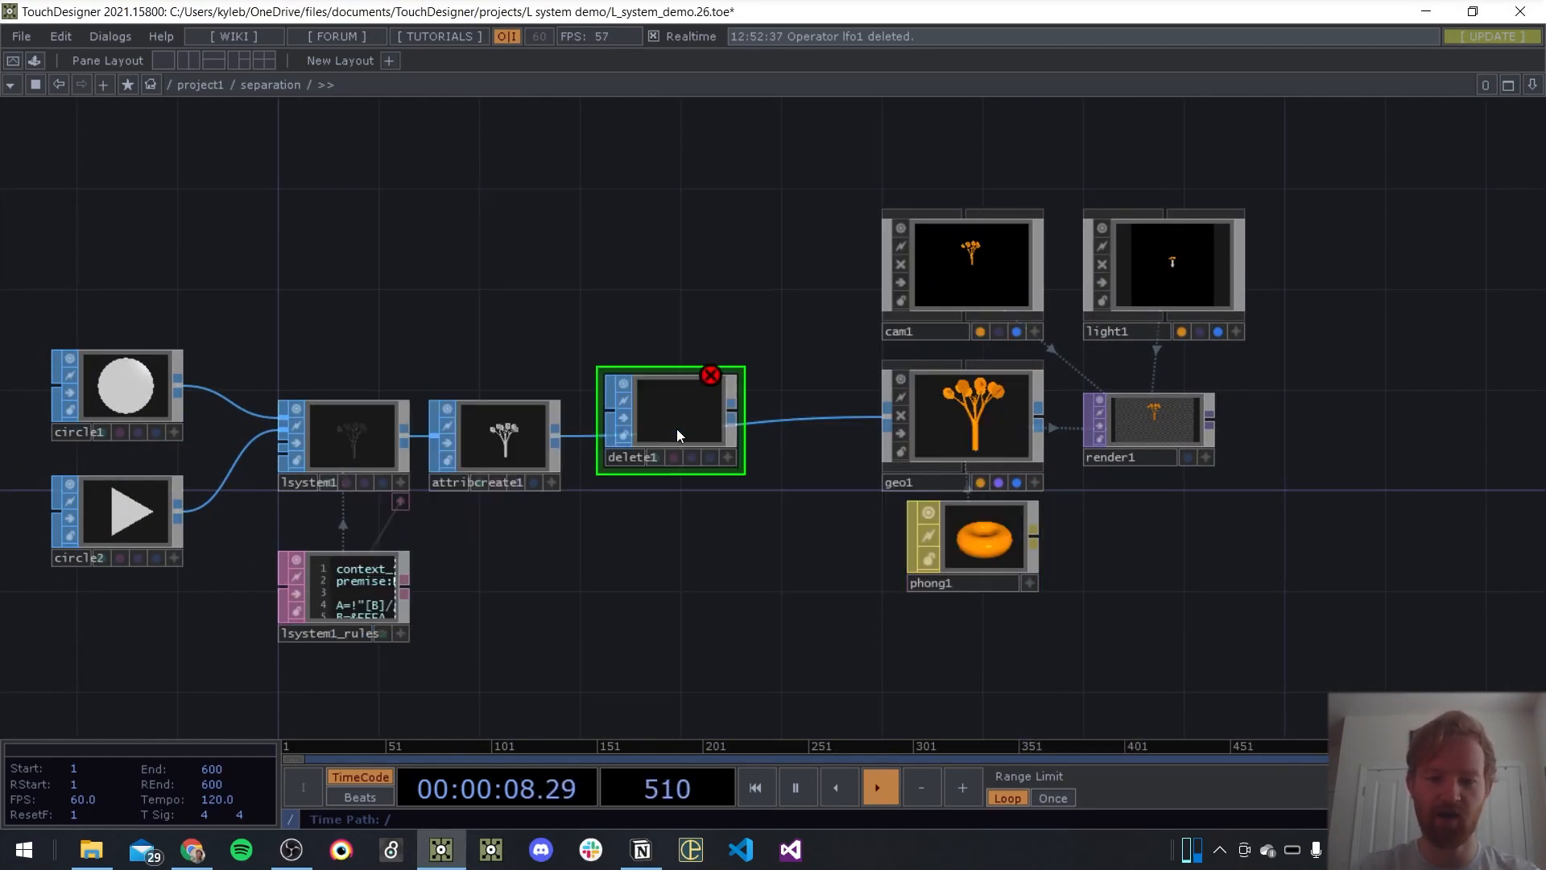
Position delete1 right beside attribcreate1, show its parameters and check which groups are available to it
{"action": "left_click", "coordinate": [676, 429]}
{"action": "mouse_move", "coordinate": [563, 436]}
{"action": "left_mouse_down"}
{"action": "mouse_move", "coordinate": [595, 461]}
{"action": "mouse_move", "coordinate": [638, 461]}
{"action": "left_mouse_up"}
{"action": "left_click_drag", "start_coordinate": [734, 482], "coordinate": [683, 456]}
{"action": "key", "text": "p"}
{"action": "left_click_drag", "start_coordinate": [502, 586], "coordinate": [432, 576]}
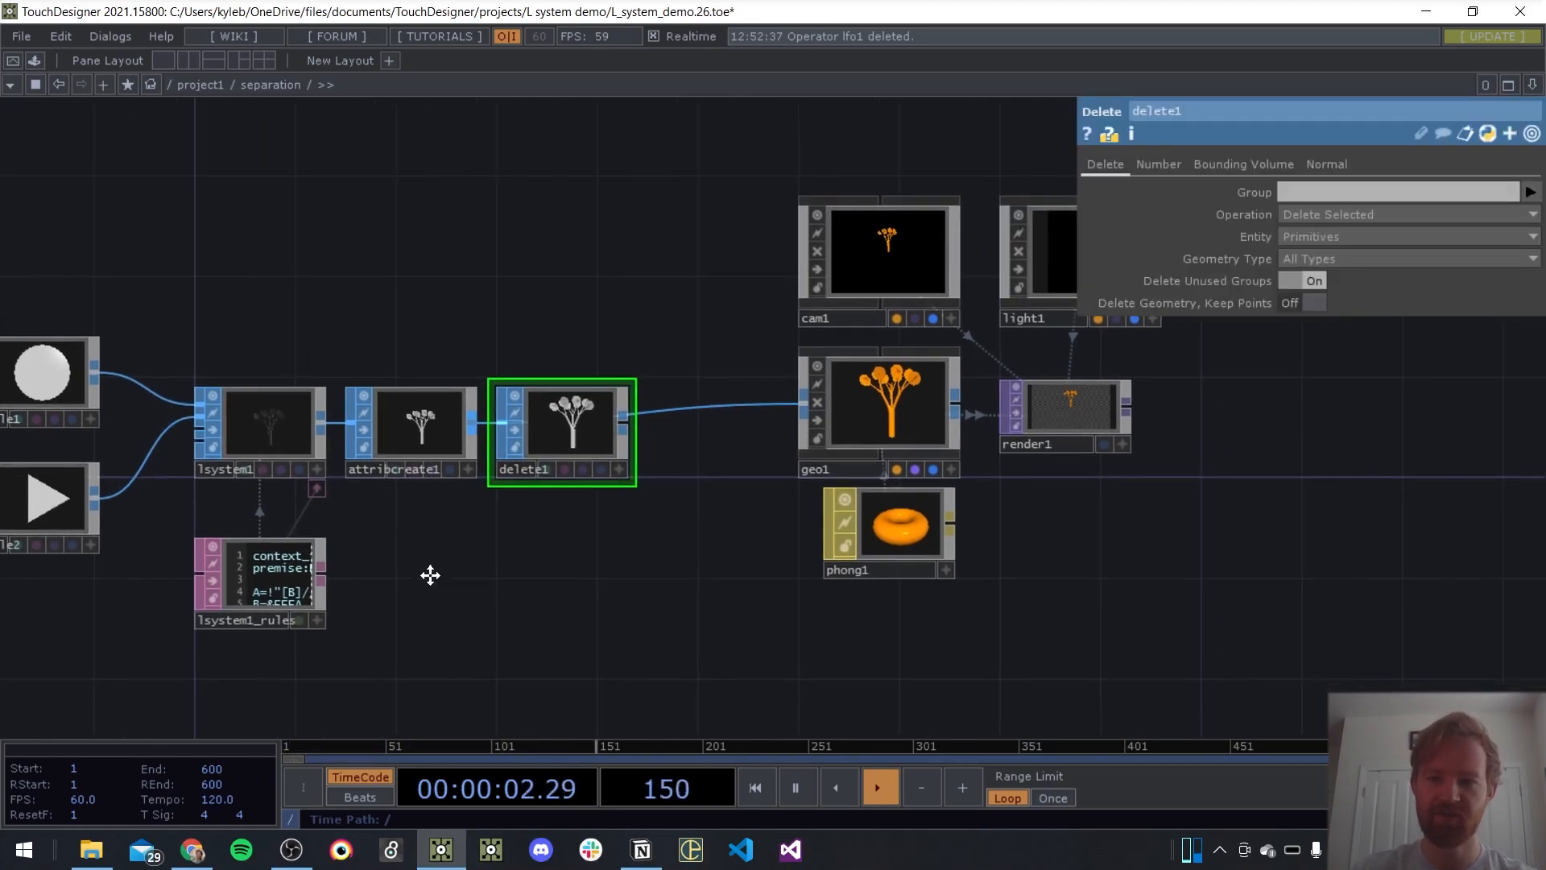
{"action": "scroll", "coordinate": [684, 477], "scroll_direction": "up", "scroll_amount": 4}
{"action": "left_click", "coordinate": [1531, 191]}
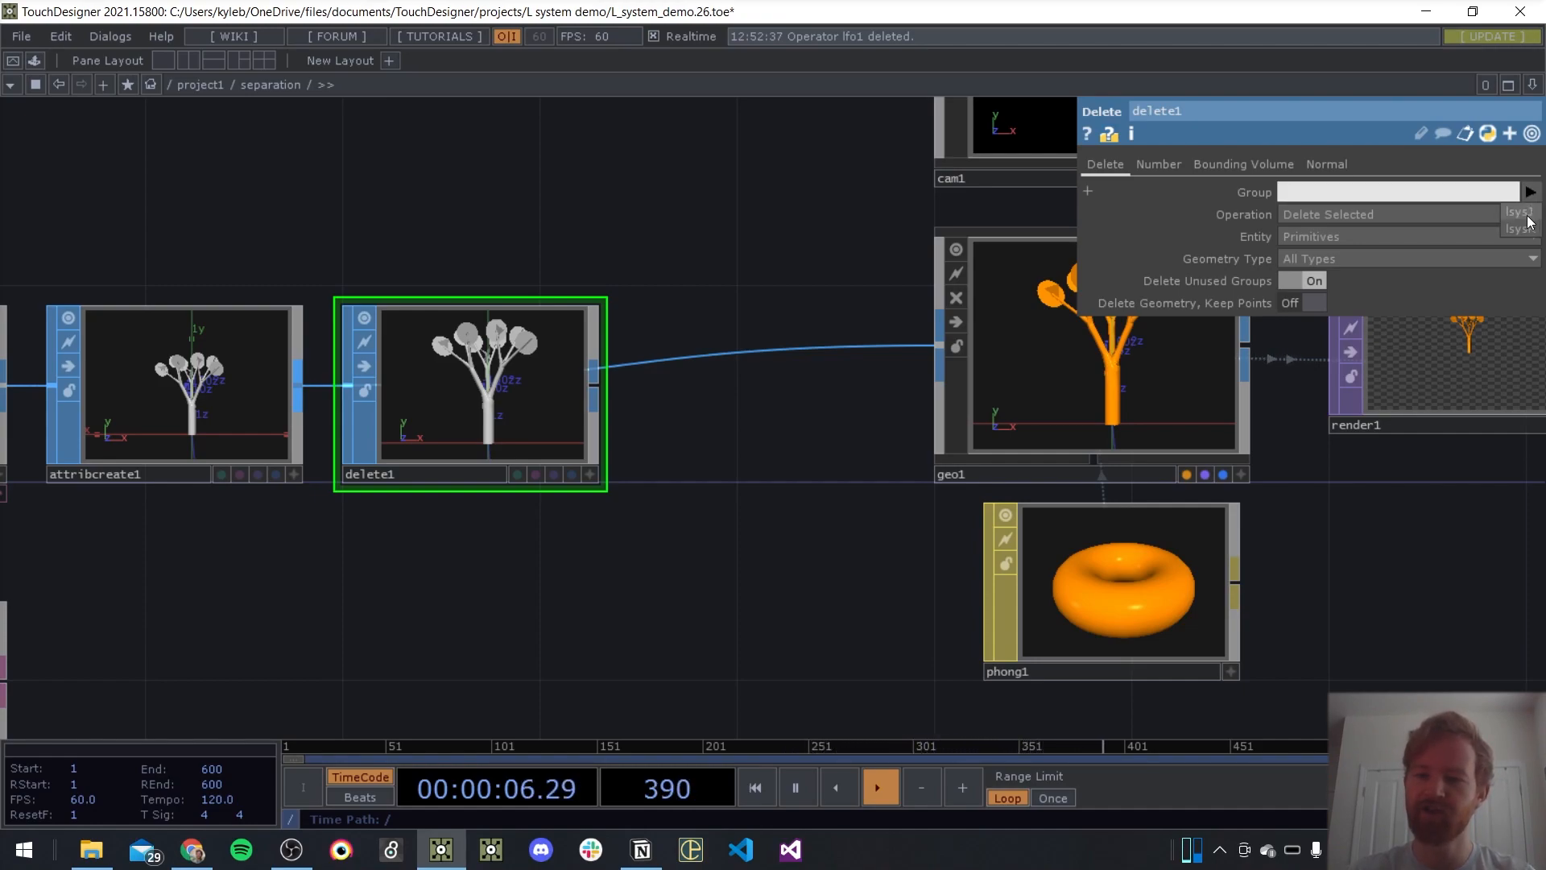
{"action": "left_click", "coordinate": [646, 541]}
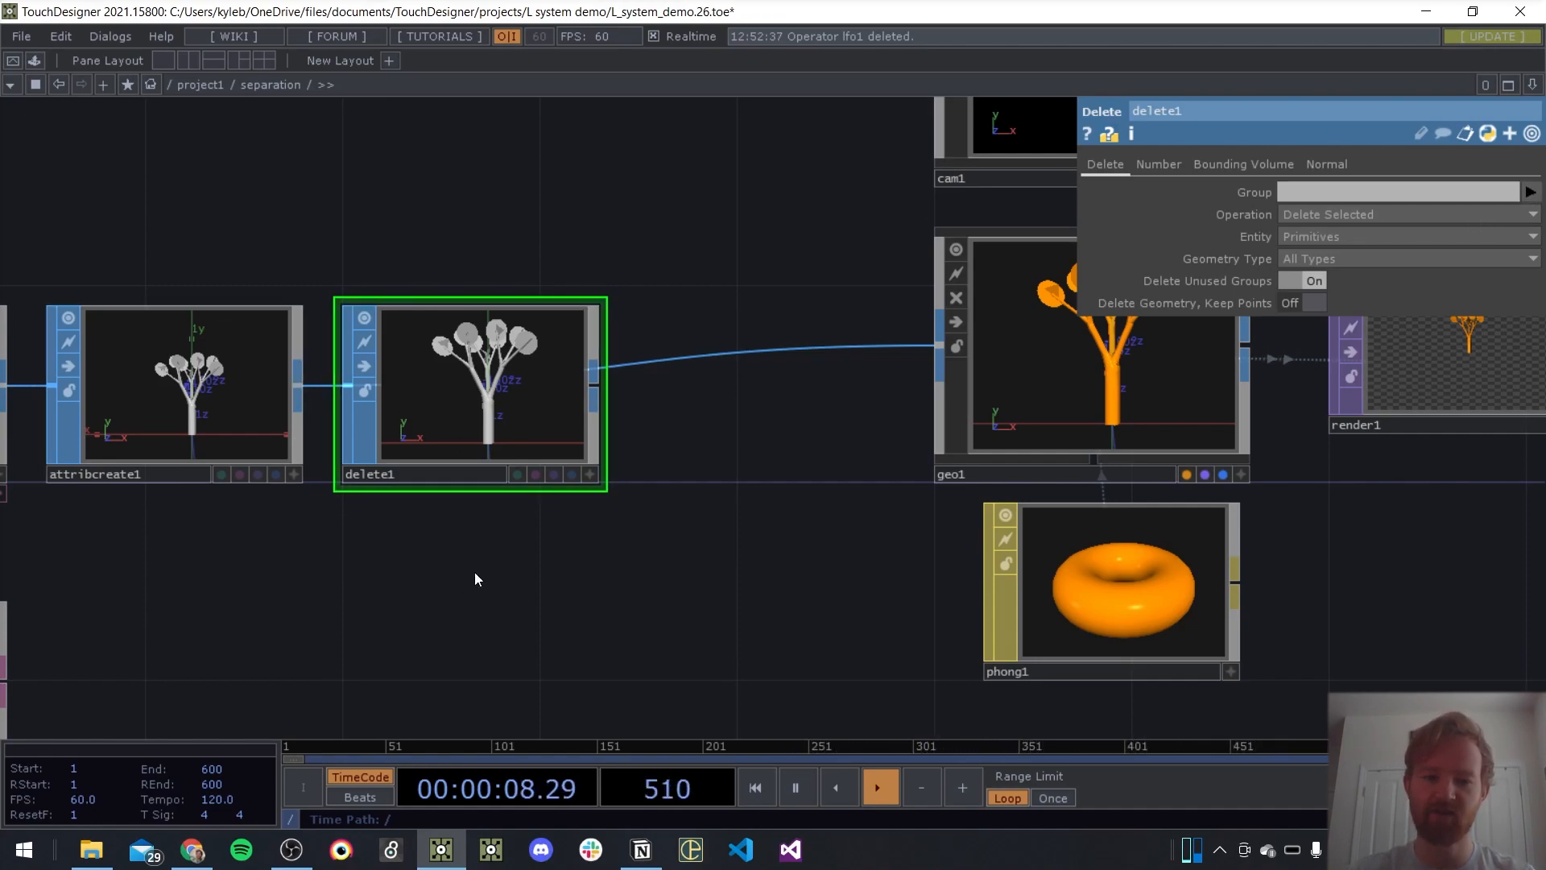
Check the group prefix in the function parameters of lsystem1
{"action": "left_click_drag", "start_coordinate": [513, 563], "coordinate": [918, 529]}
{"action": "scroll", "coordinate": [278, 359], "scroll_direction": "up", "scroll_amount": 3}
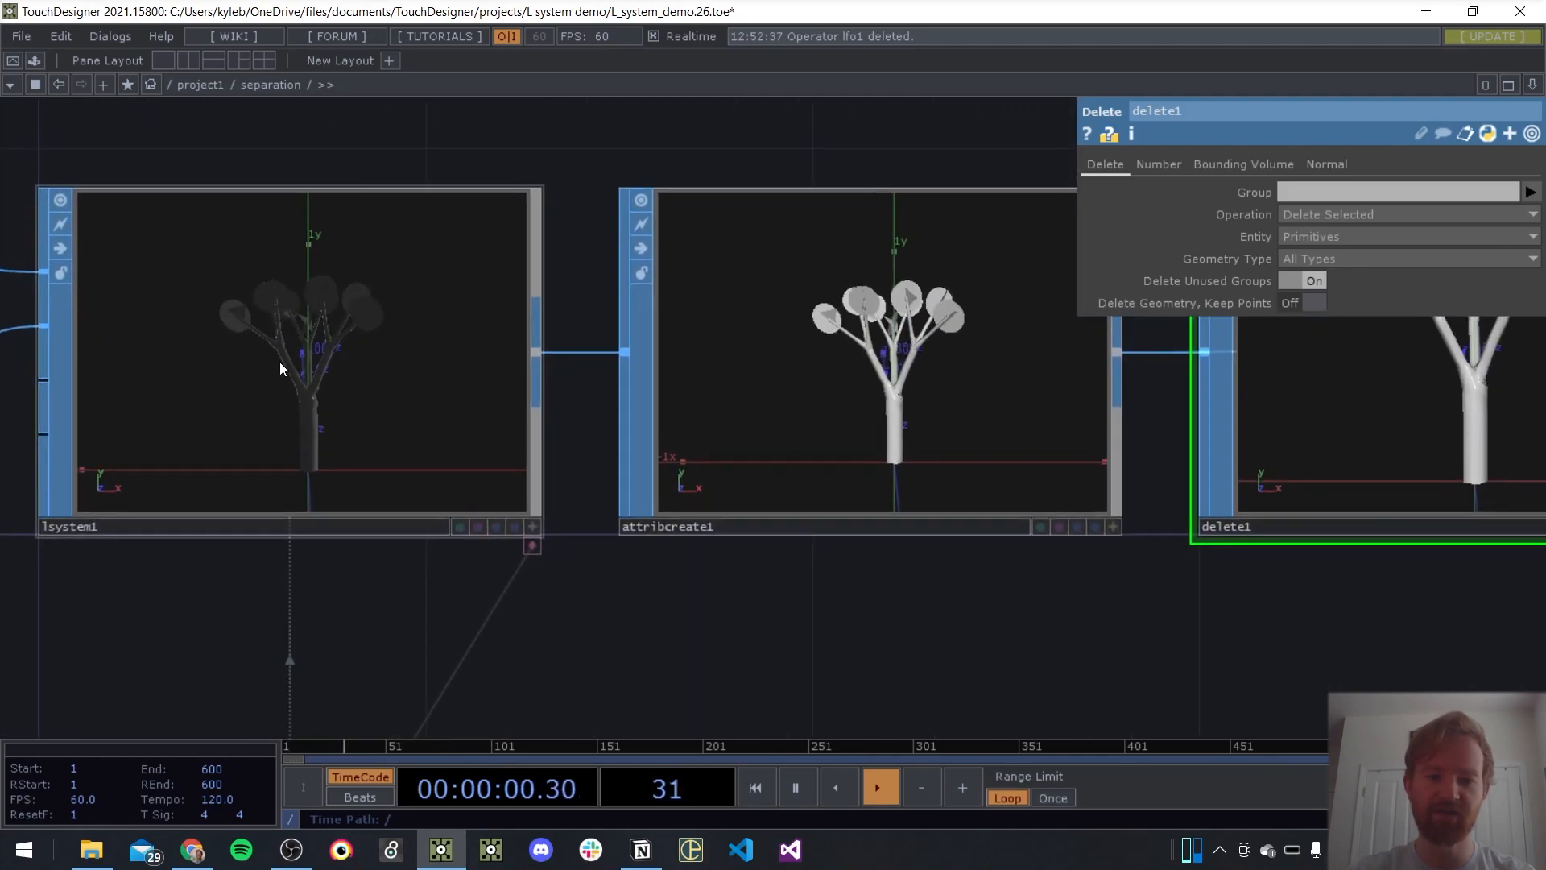
{"action": "left_click", "coordinate": [303, 386]}
{"action": "left_click", "coordinate": [1295, 164]}
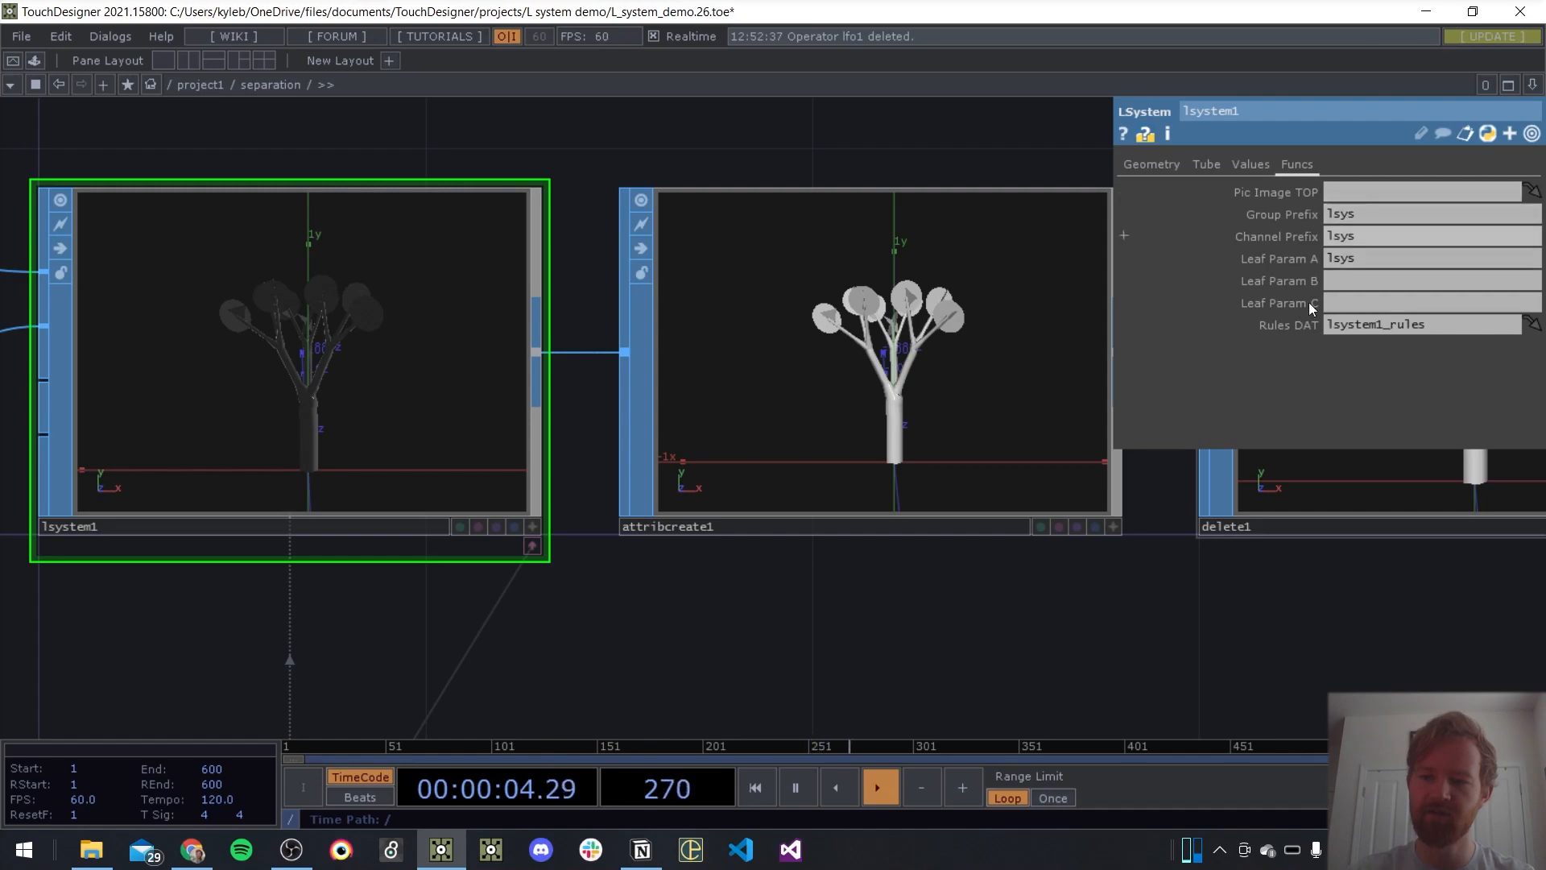
{"action": "left_click", "coordinate": [844, 443]}
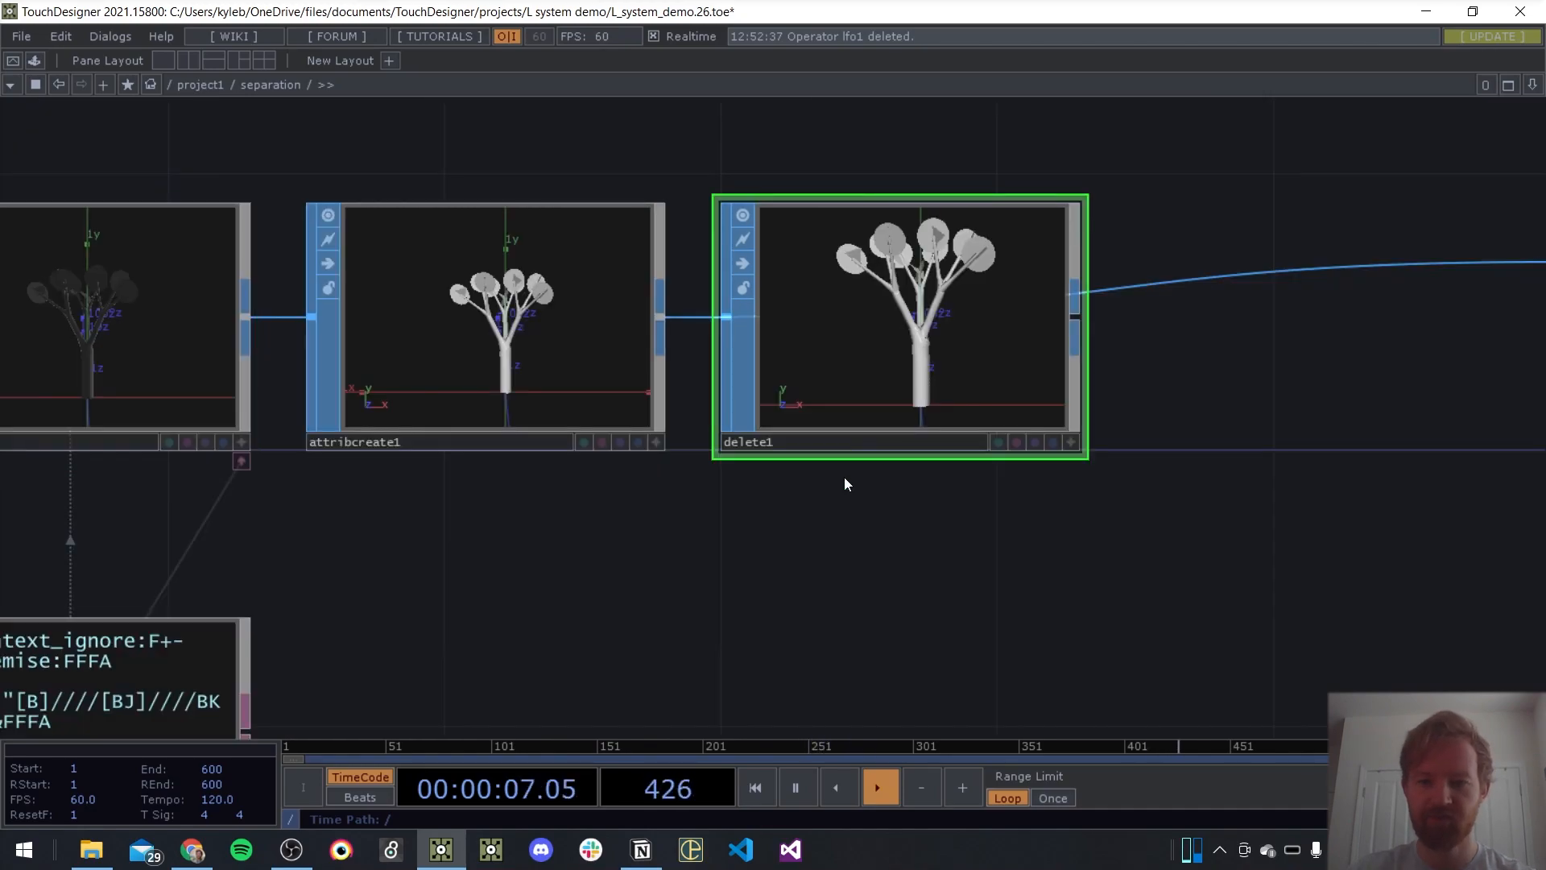
Set delete1 to delete the leaf groups lsysJ and lsysK, keeping only the trunk and branches
{"action": "left_click_drag", "start_coordinate": [714, 530], "coordinate": [508, 549]}
{"action": "scroll", "coordinate": [802, 250], "scroll_direction": "up", "scroll_amount": 2}
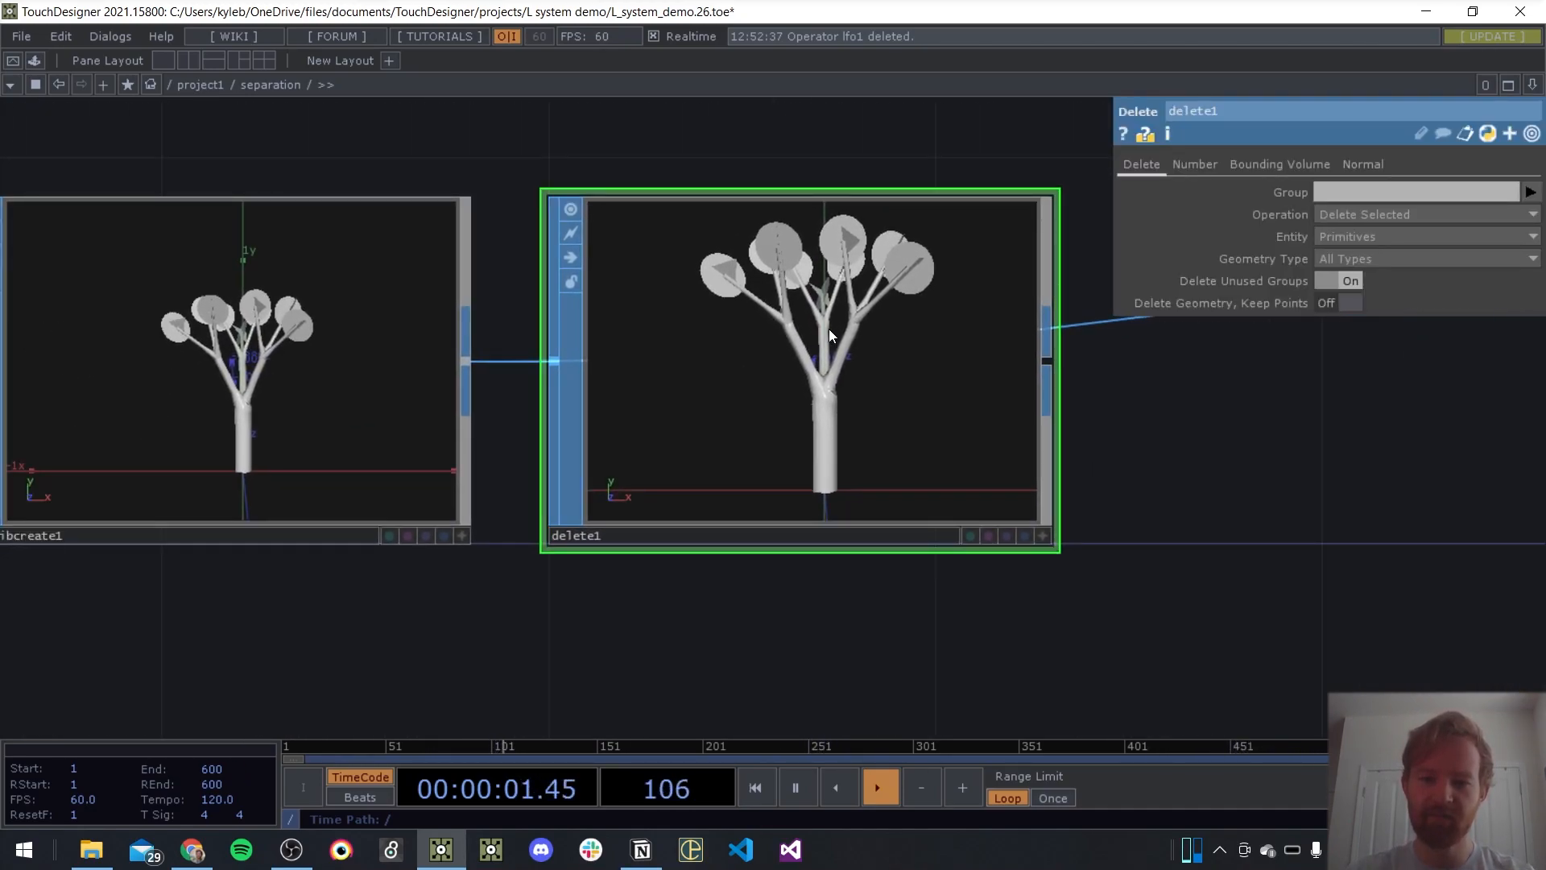
{"action": "left_click", "coordinate": [1532, 192]}
{"action": "left_click", "coordinate": [1514, 214]}
{"action": "left_click", "coordinate": [1531, 191]}
{"action": "left_click", "coordinate": [1520, 229]}
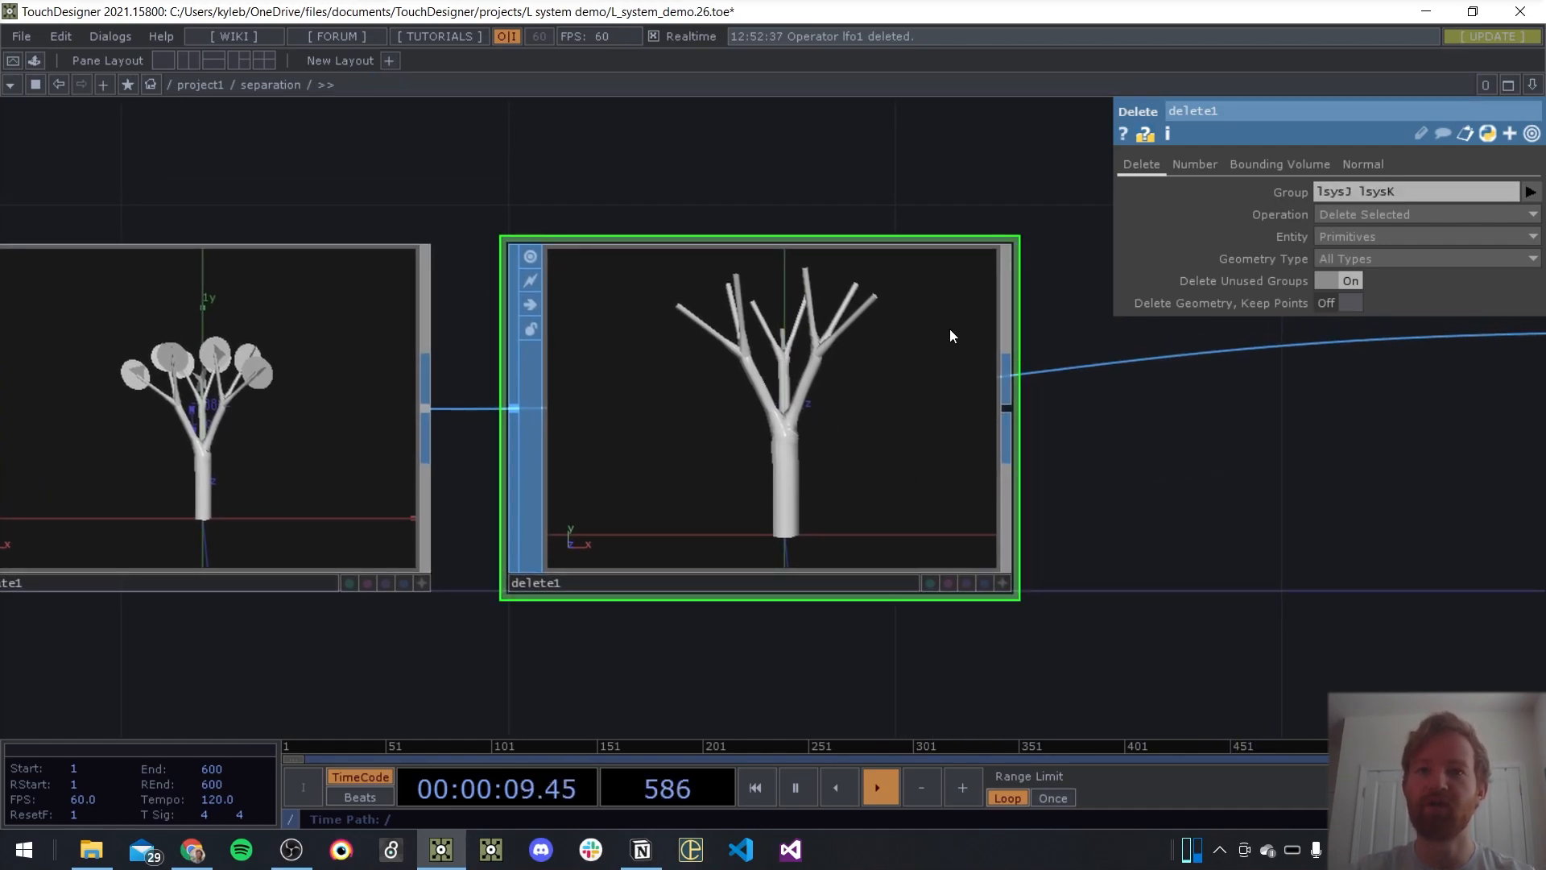
Move phong1 up beside cam1 to free the space below geo1
{"action": "left_click_drag", "start_coordinate": [1136, 482], "coordinate": [873, 418]}
{"action": "scroll", "coordinate": [878, 420], "scroll_direction": "down", "scroll_amount": 6}
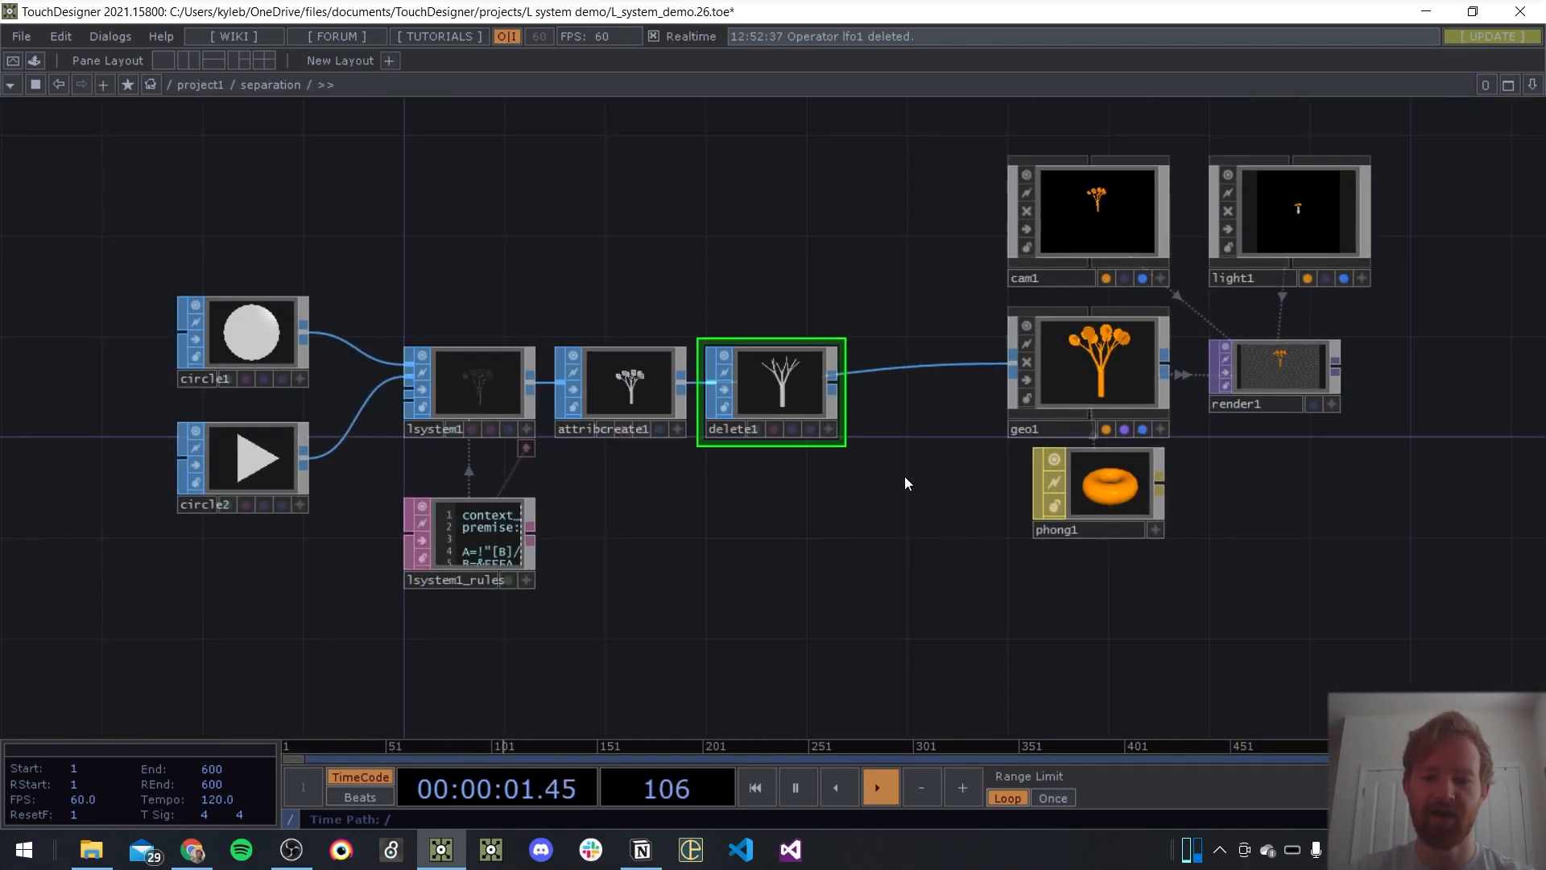
{"action": "left_click_drag", "start_coordinate": [906, 475], "coordinate": [773, 372]}
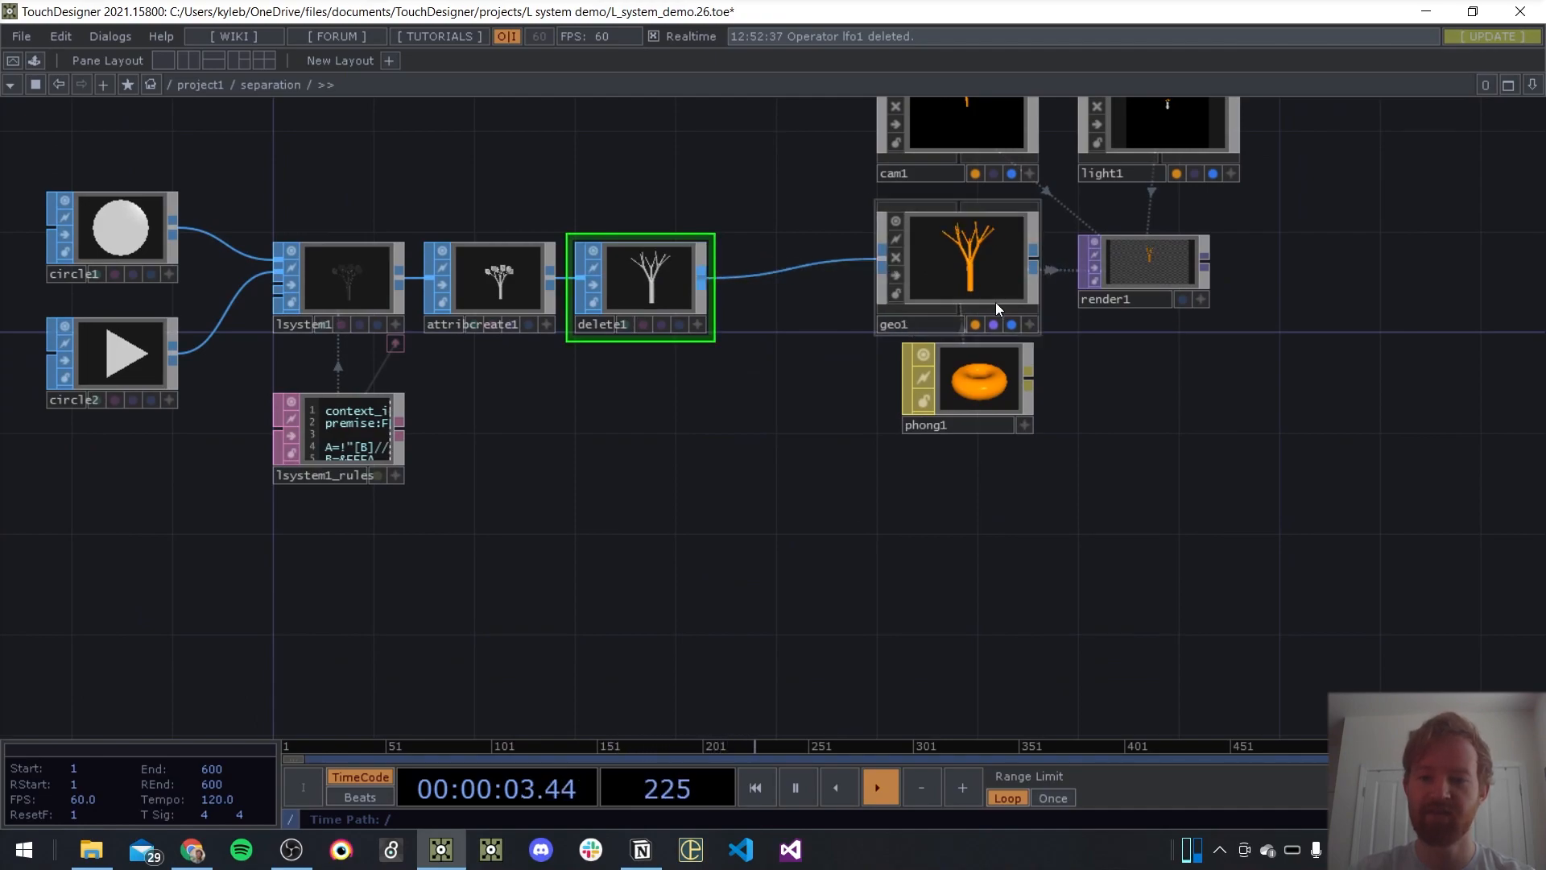
{"action": "left_click_drag", "start_coordinate": [984, 353], "coordinate": [808, 125]}
Duplicate delete1 and place the copy directly below it, fed by attribcreate1
{"action": "key", "text": "ctrl+c"}
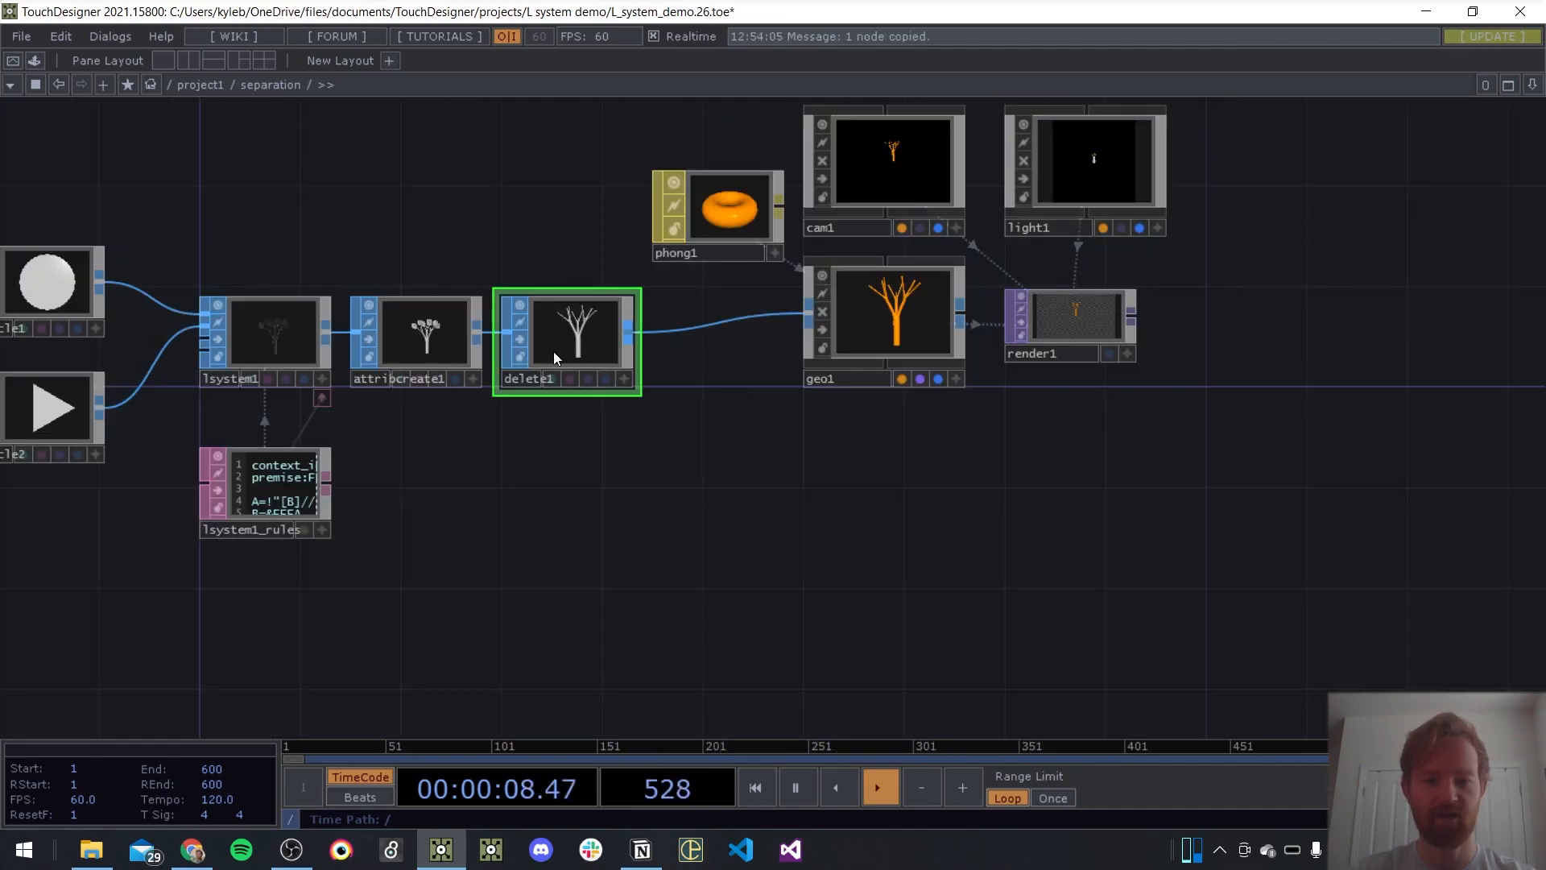
{"action": "key", "text": "ctrl+v"}
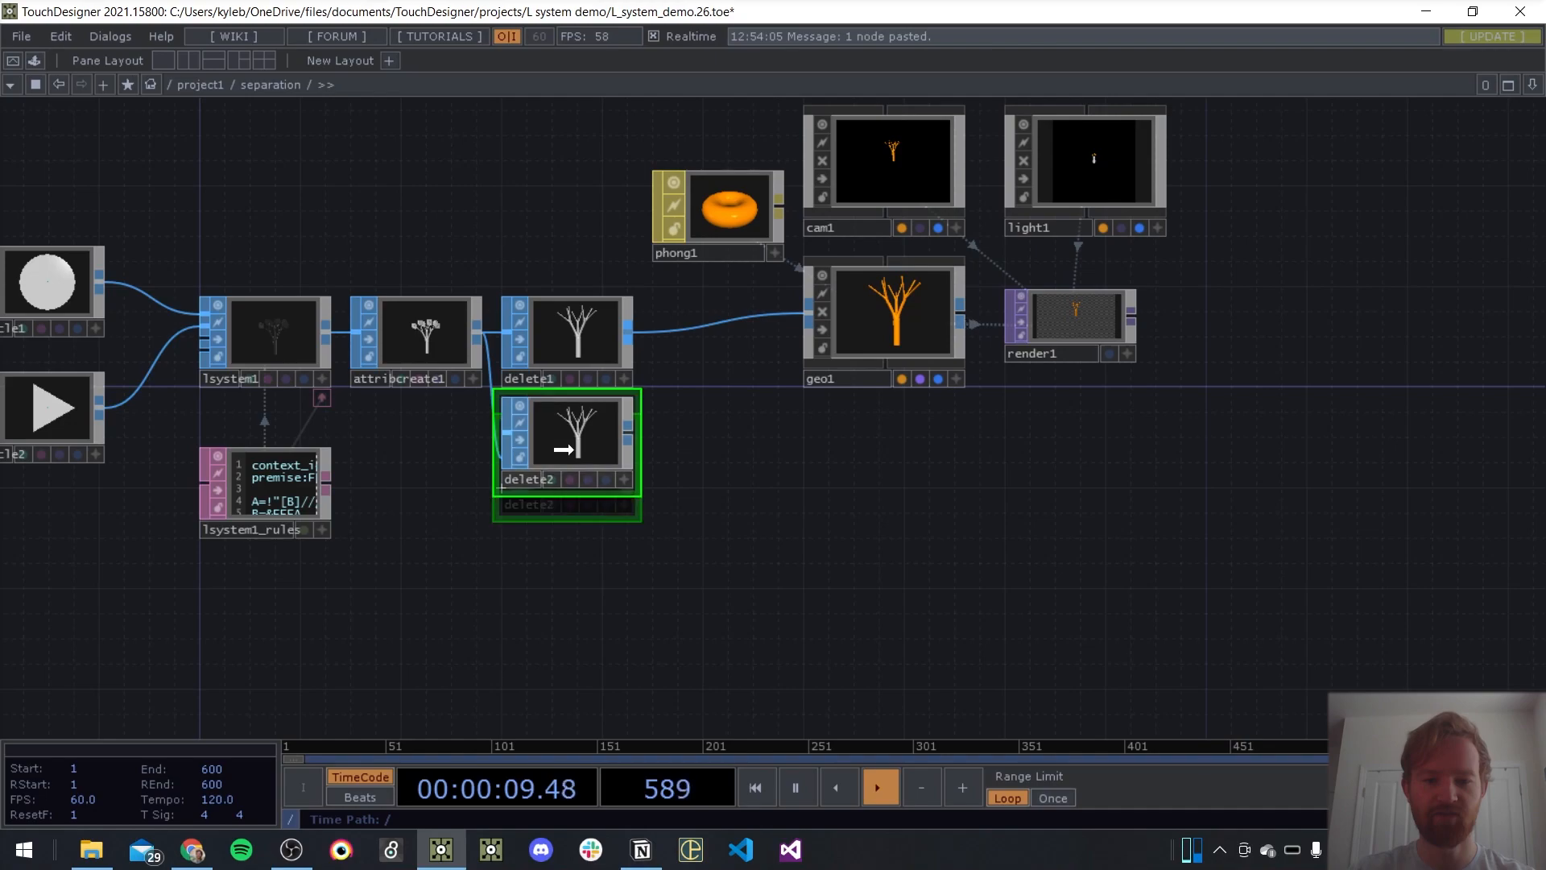
{"action": "scroll", "coordinate": [431, 330], "scroll_direction": "up", "scroll_amount": 5}
{"action": "scroll", "coordinate": [433, 316], "scroll_direction": "up", "scroll_amount": 2}
{"action": "scroll", "coordinate": [407, 297], "scroll_direction": "down", "scroll_amount": 6}
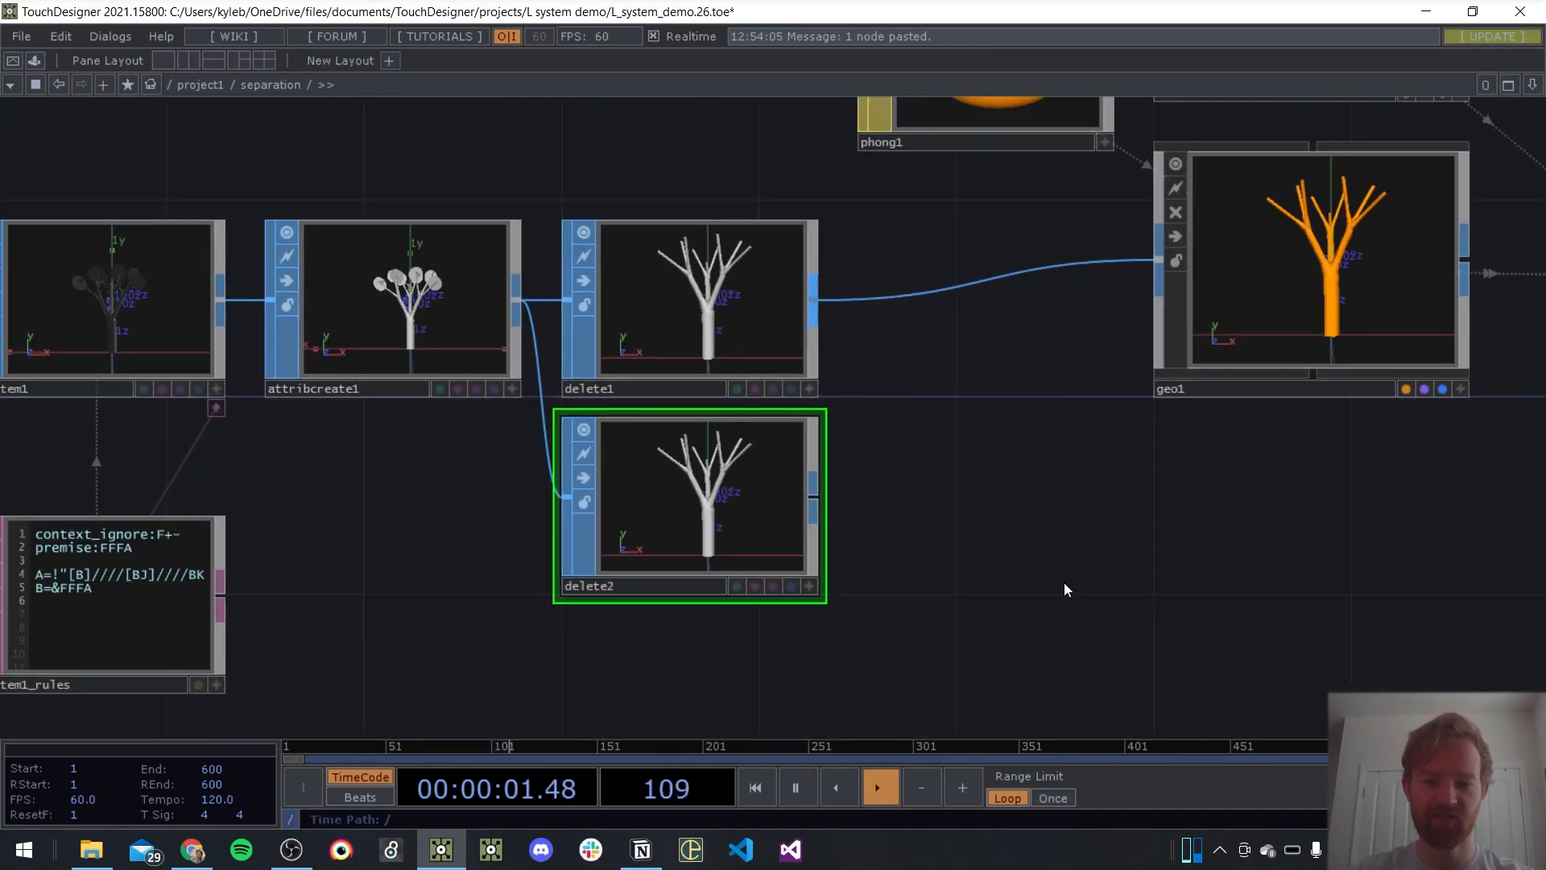
Limit delete2's group to lsysJ and set its operation to Delete Non-Selected
{"action": "left_click_drag", "start_coordinate": [1021, 577], "coordinate": [970, 533]}
{"action": "key", "text": "p"}
{"action": "left_click", "coordinate": [1496, 186]}
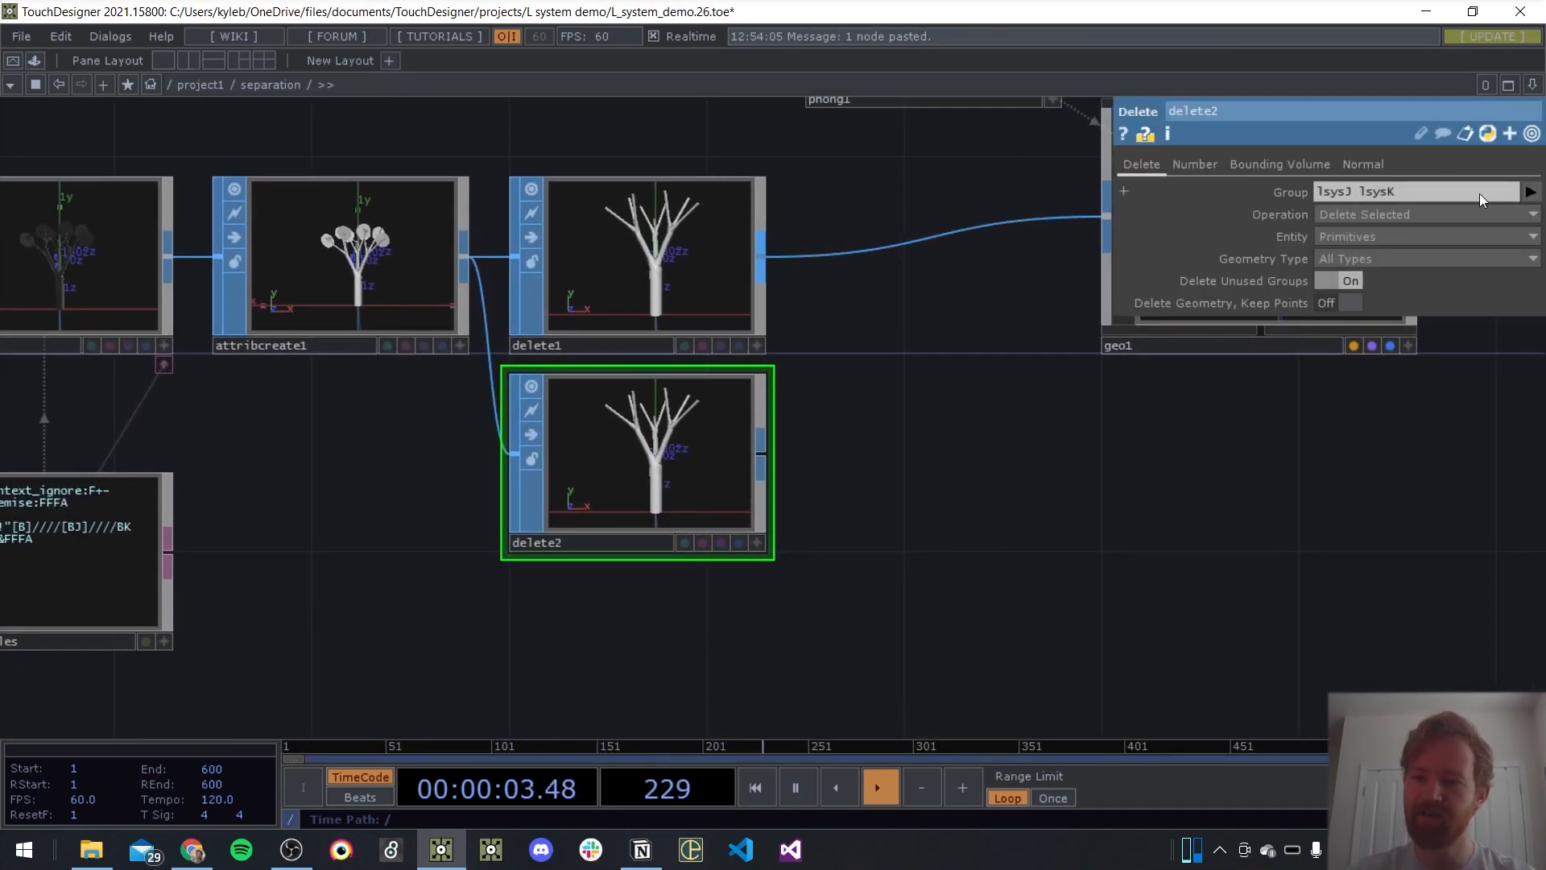
{"action": "left_click_drag", "start_coordinate": [1485, 194], "coordinate": [1369, 197]}
{"action": "key", "text": "BackSpace"}
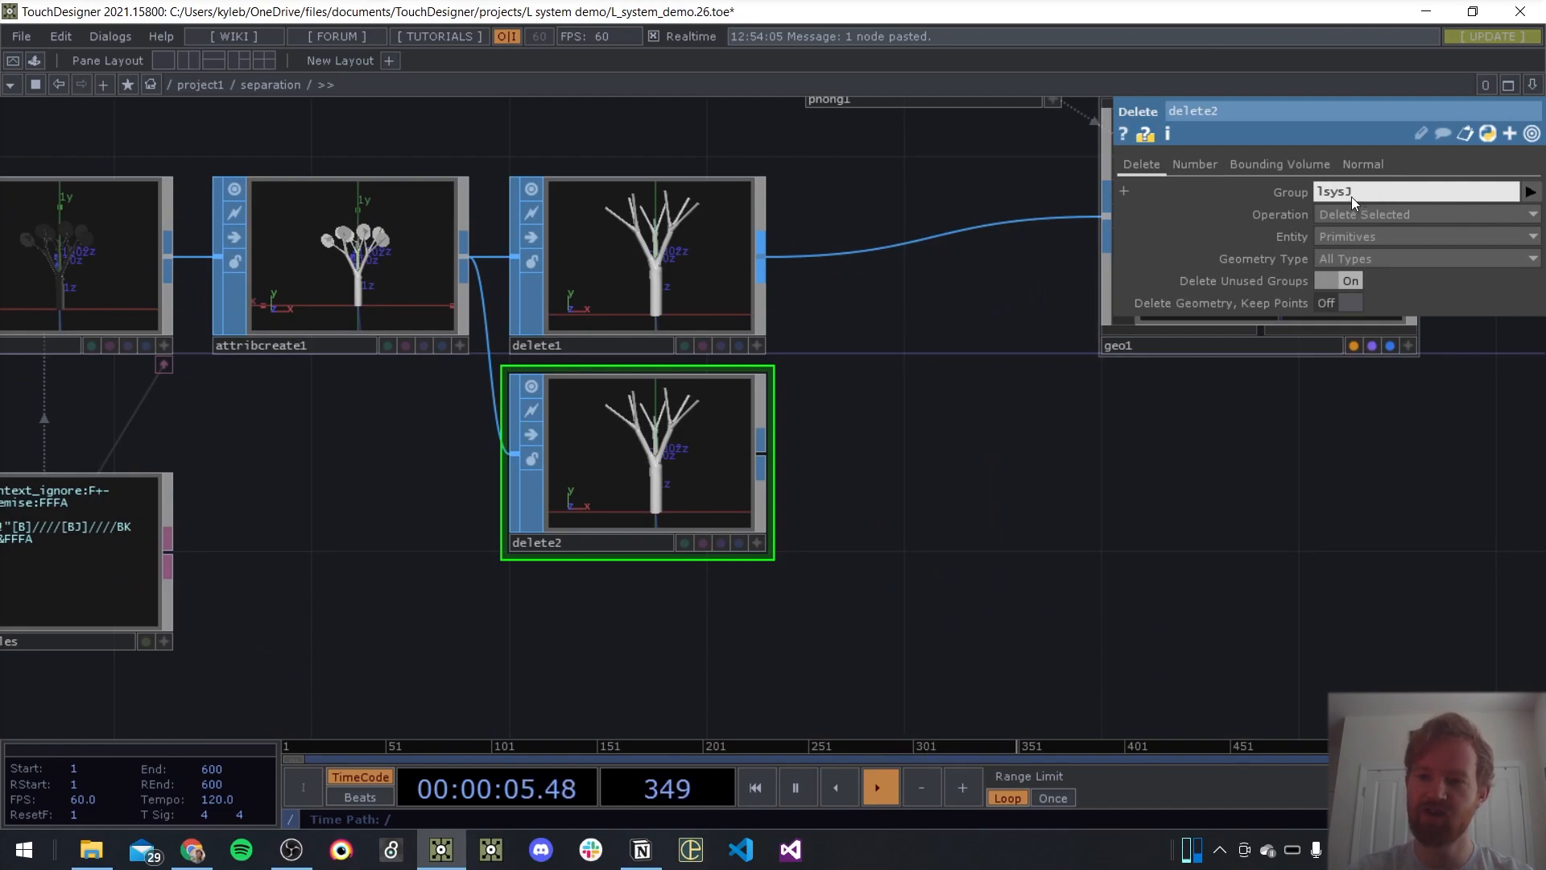
{"action": "key", "text": "Return"}
{"action": "left_click", "coordinate": [1375, 211]}
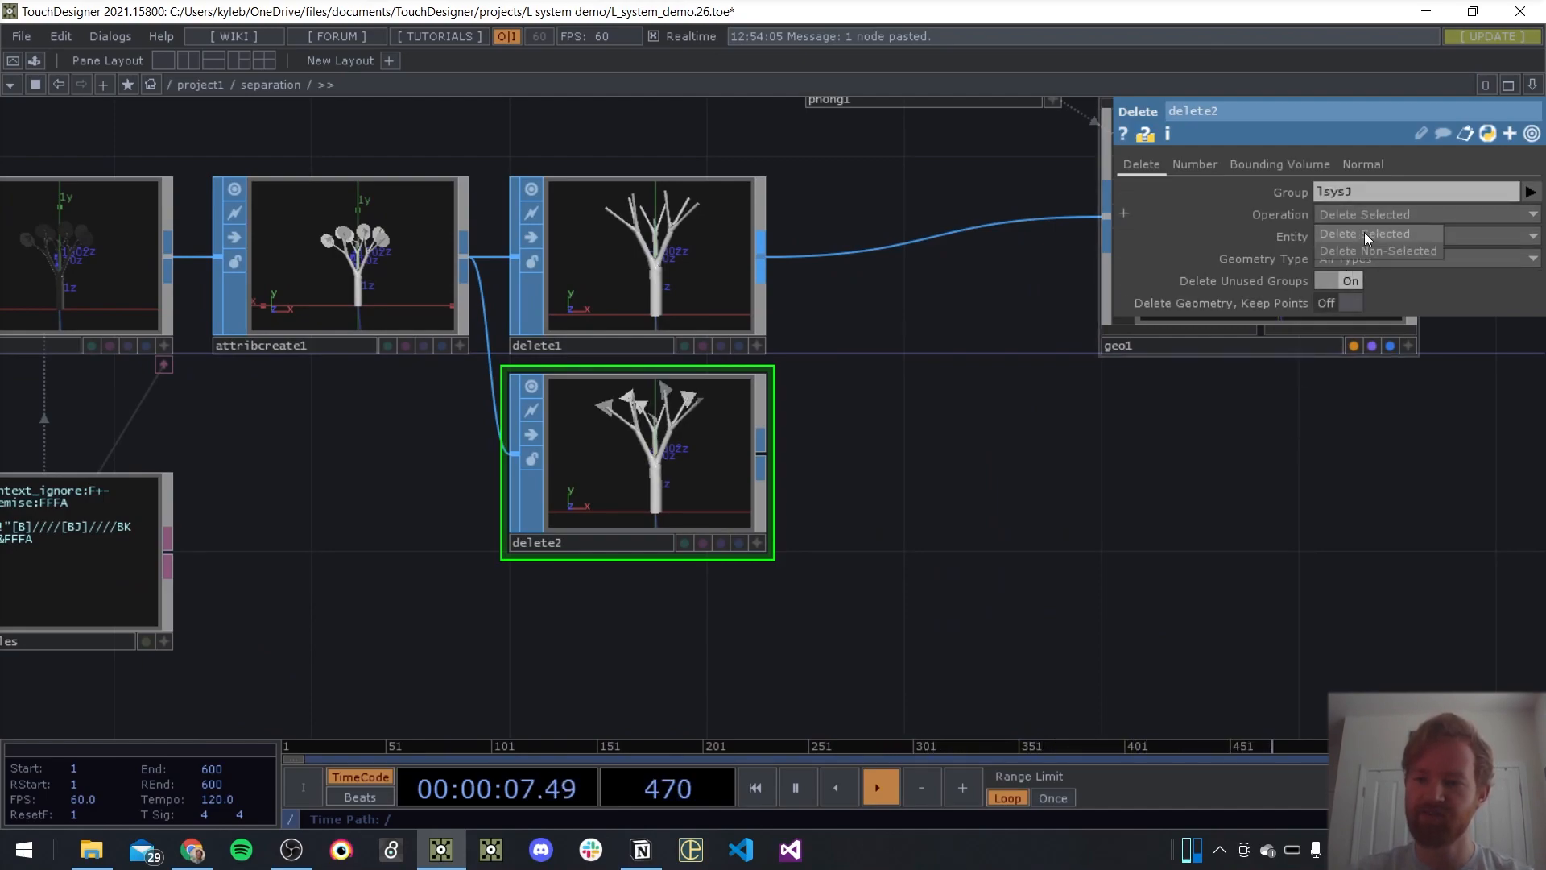
{"action": "left_click", "coordinate": [1370, 248]}
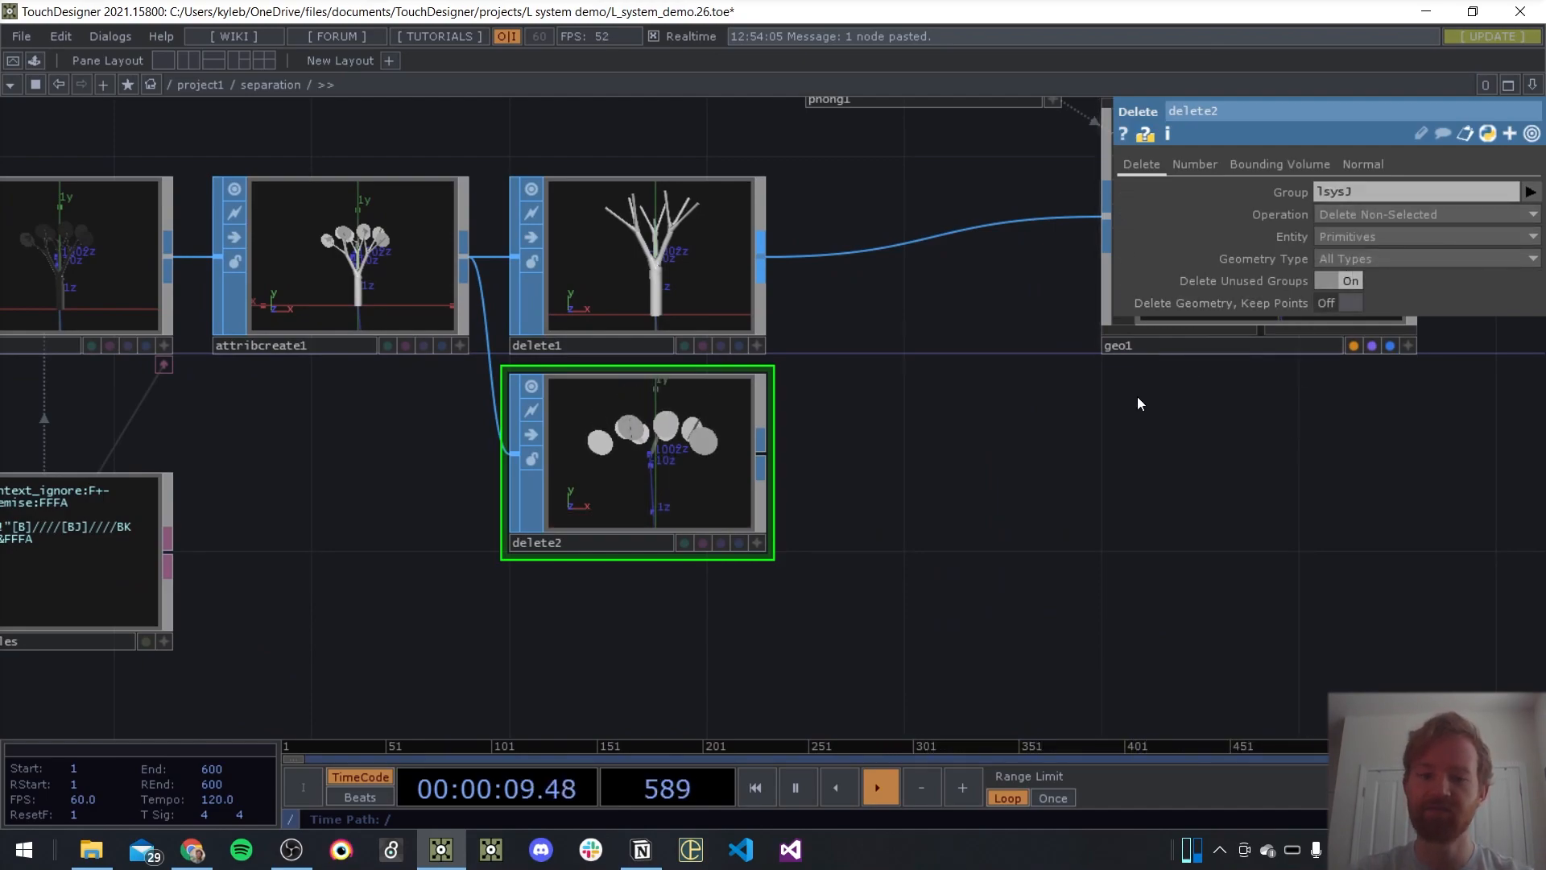
{"action": "key", "text": "p"}
Add a Geometry COMP fed by delete2 and place it directly below geo1
{"action": "left_click_drag", "start_coordinate": [1090, 506], "coordinate": [1021, 510]}
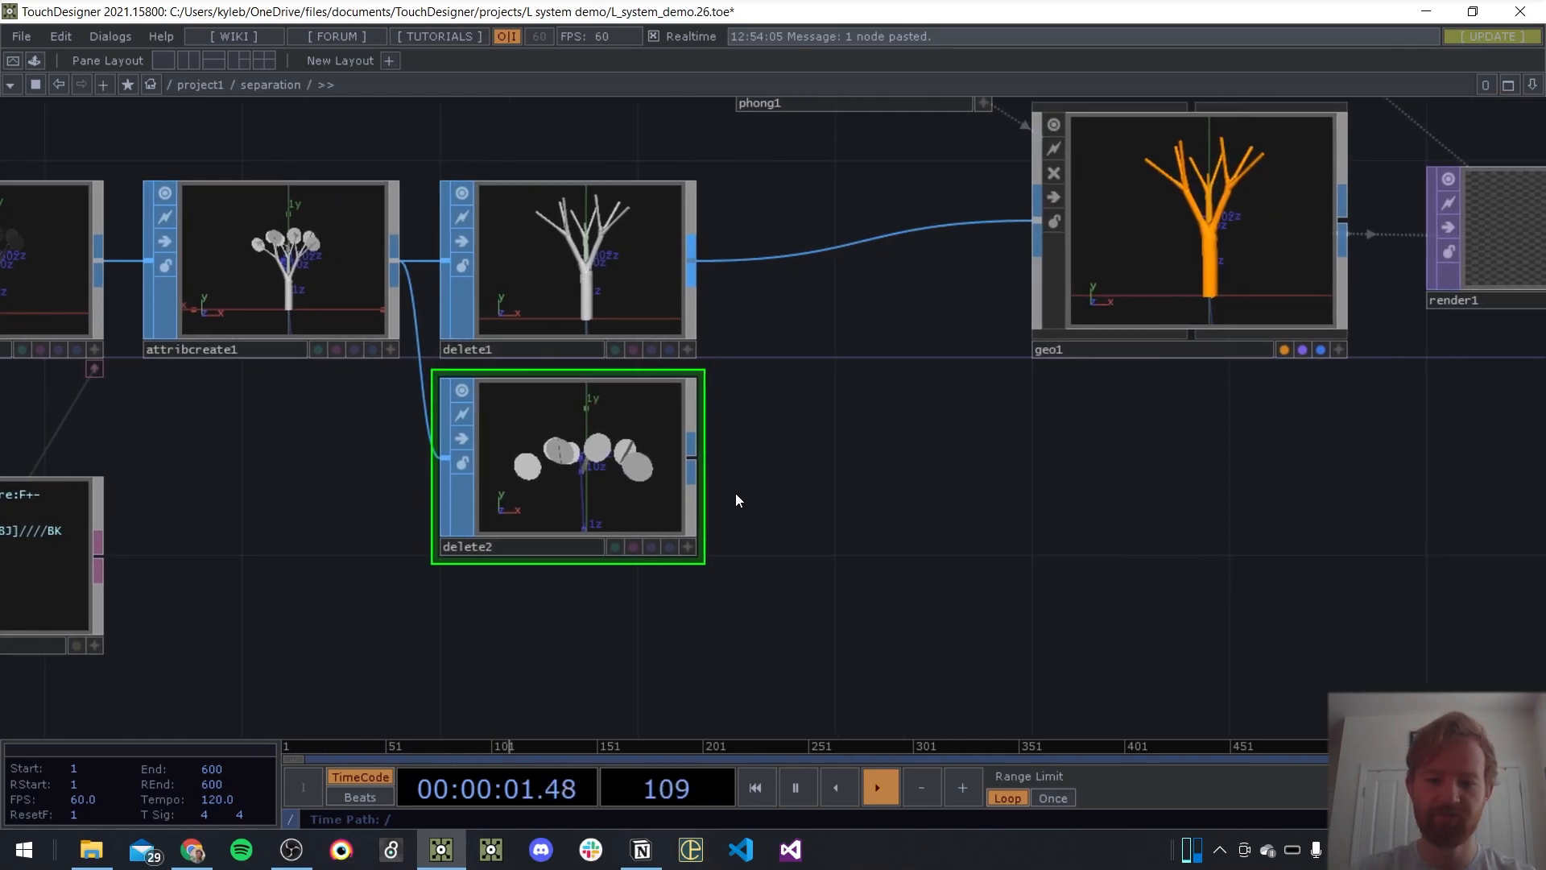
{"action": "right_click", "coordinate": [697, 462]}
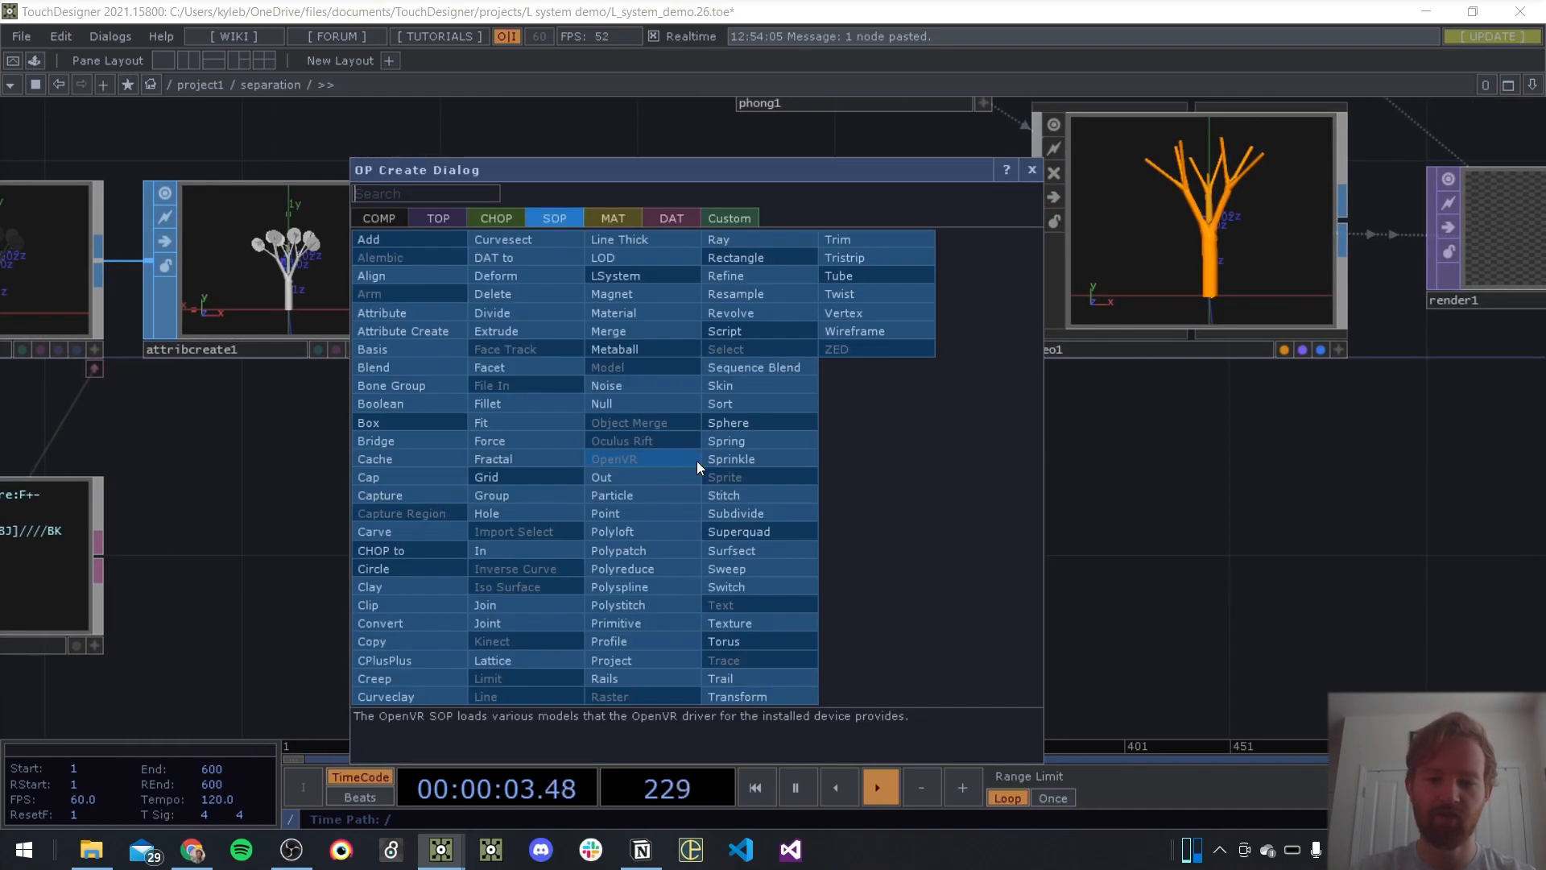
{"action": "type", "text": "geo"}
{"action": "key", "text": "Return"}
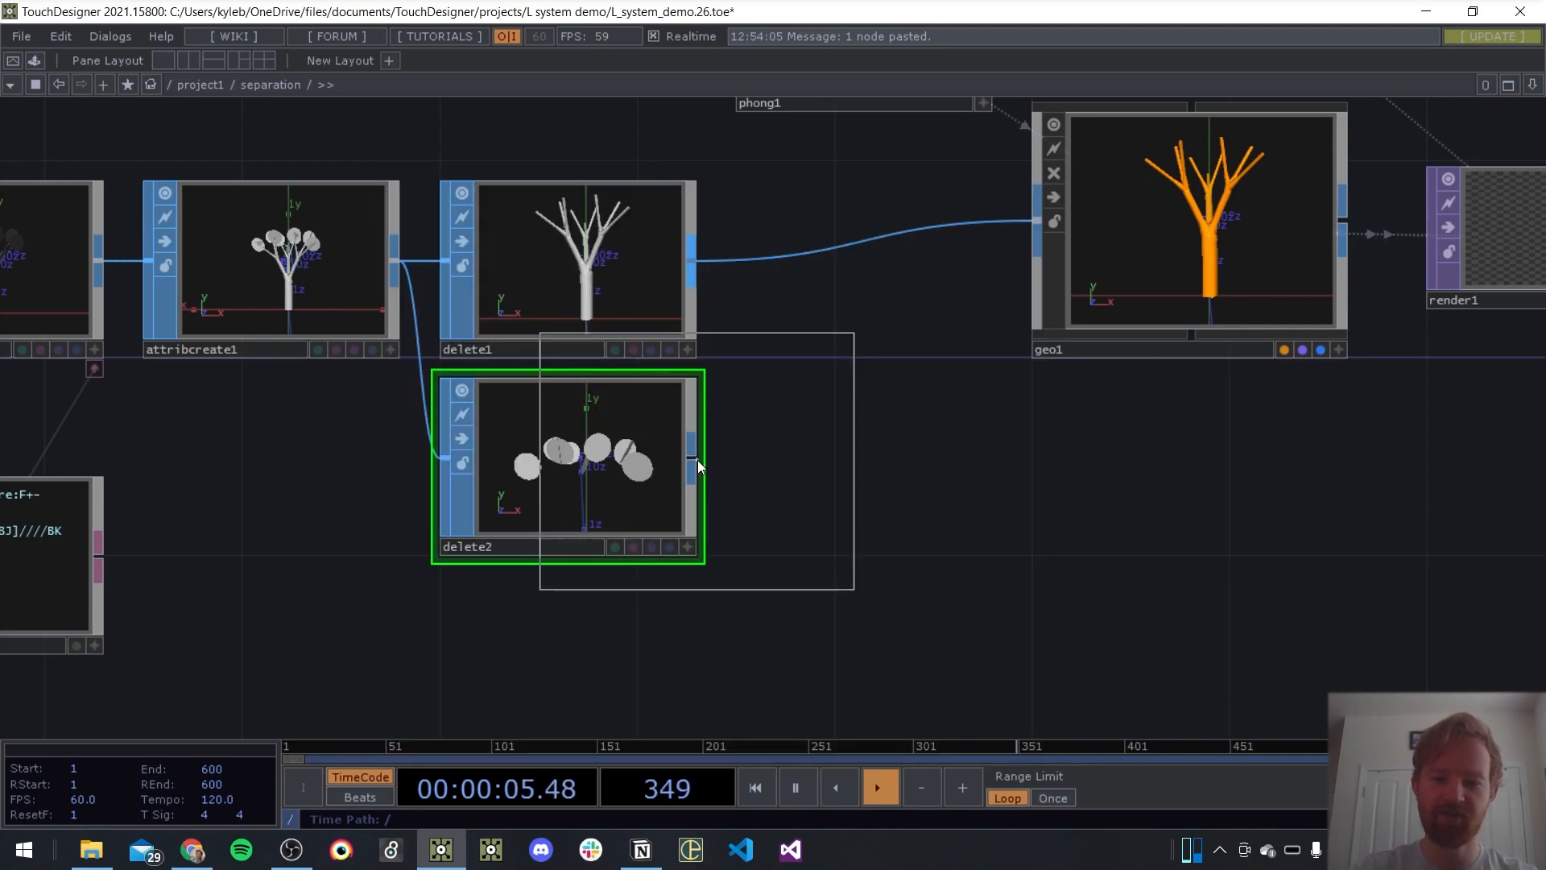
{"action": "left_click", "coordinate": [1182, 490]}
{"action": "scroll", "coordinate": [771, 310], "scroll_direction": "down", "scroll_amount": 8}
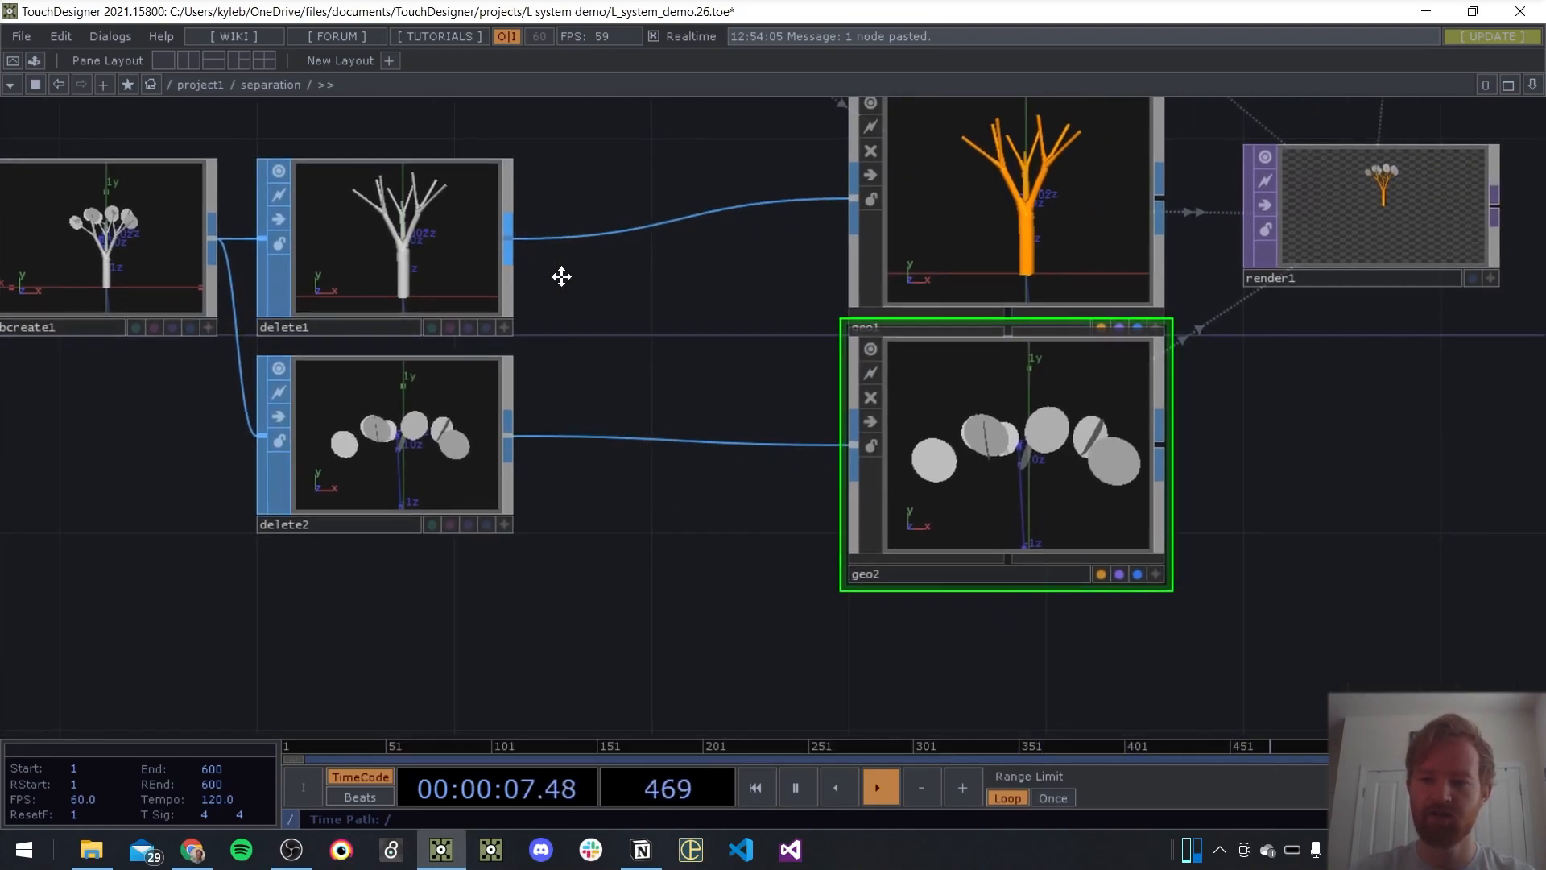
Duplicate phong1, place the copy below geo2 and assign it as geo2's material
{"action": "left_click", "coordinate": [816, 232]}
{"action": "key", "text": "ctrl+c"}
{"action": "key", "text": "ctrl+v"}
{"action": "left_click", "coordinate": [945, 518]}
{"action": "left_click_drag", "start_coordinate": [947, 520], "coordinate": [955, 425]}
{"action": "left_click", "coordinate": [957, 382]}
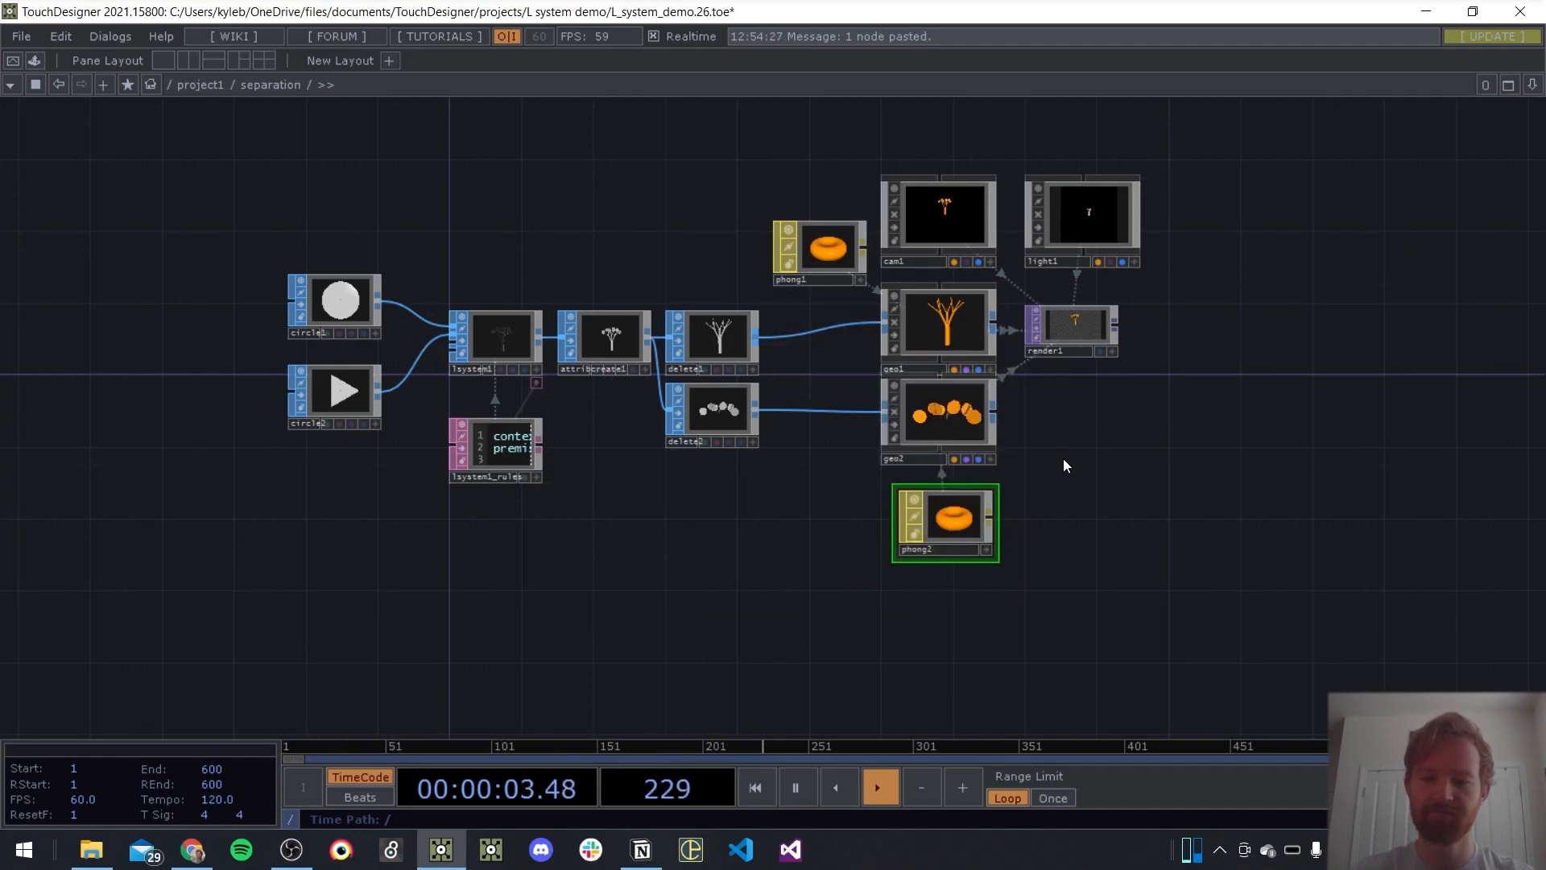
Set phong2's diffuse colour to bright green and inspect the two-coloured tree in render1
{"action": "left_click_drag", "start_coordinate": [1060, 455], "coordinate": [895, 388]}
{"action": "key", "text": "p"}
{"action": "left_click", "coordinate": [1354, 215]}
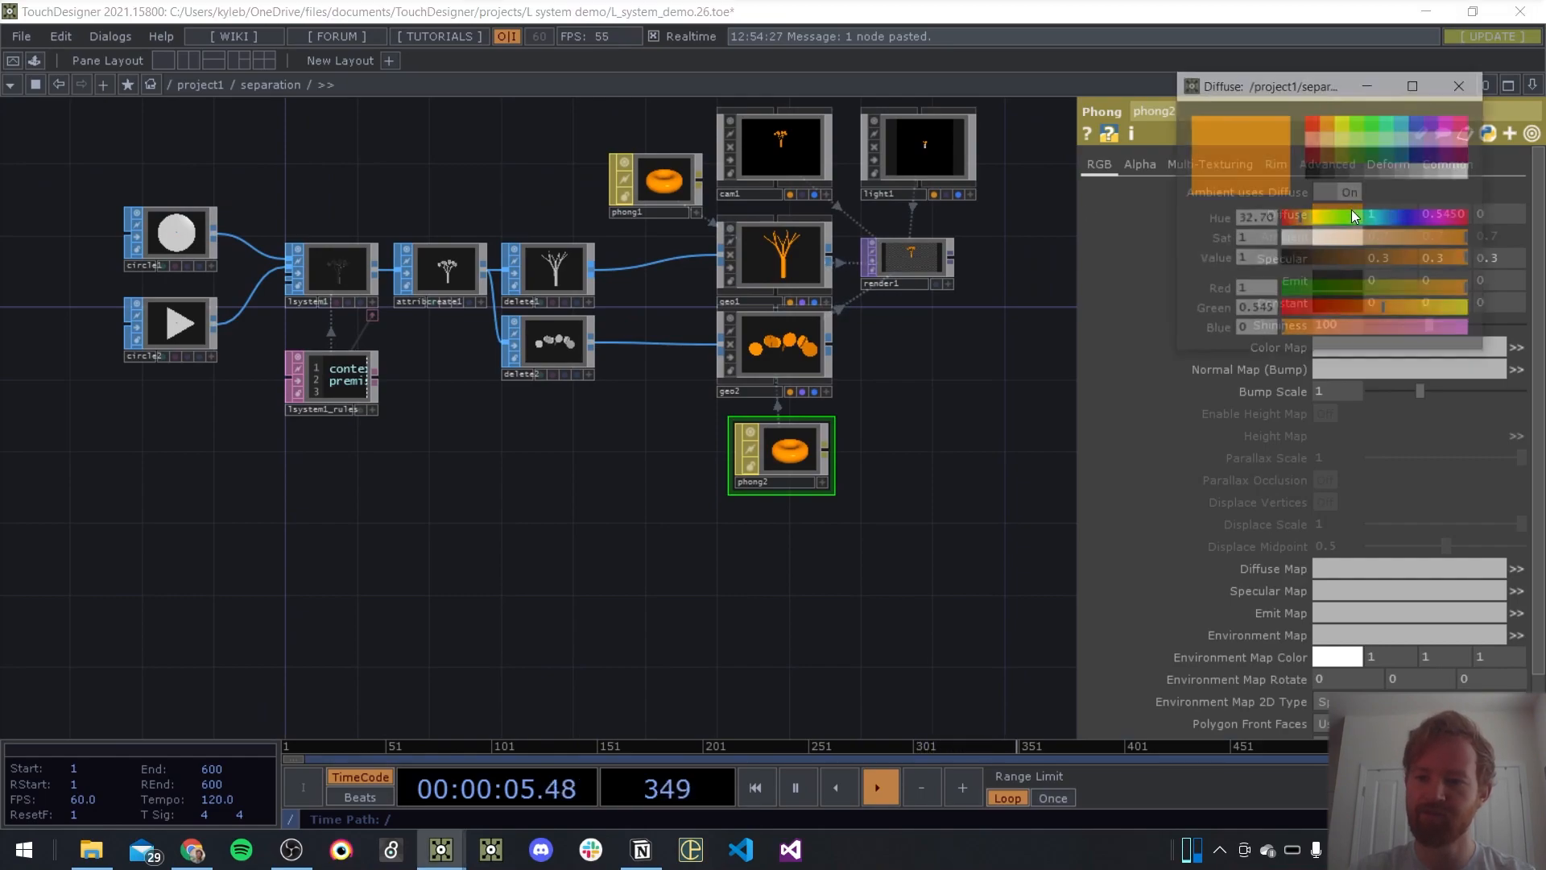
{"action": "left_click", "coordinate": [1371, 126]}
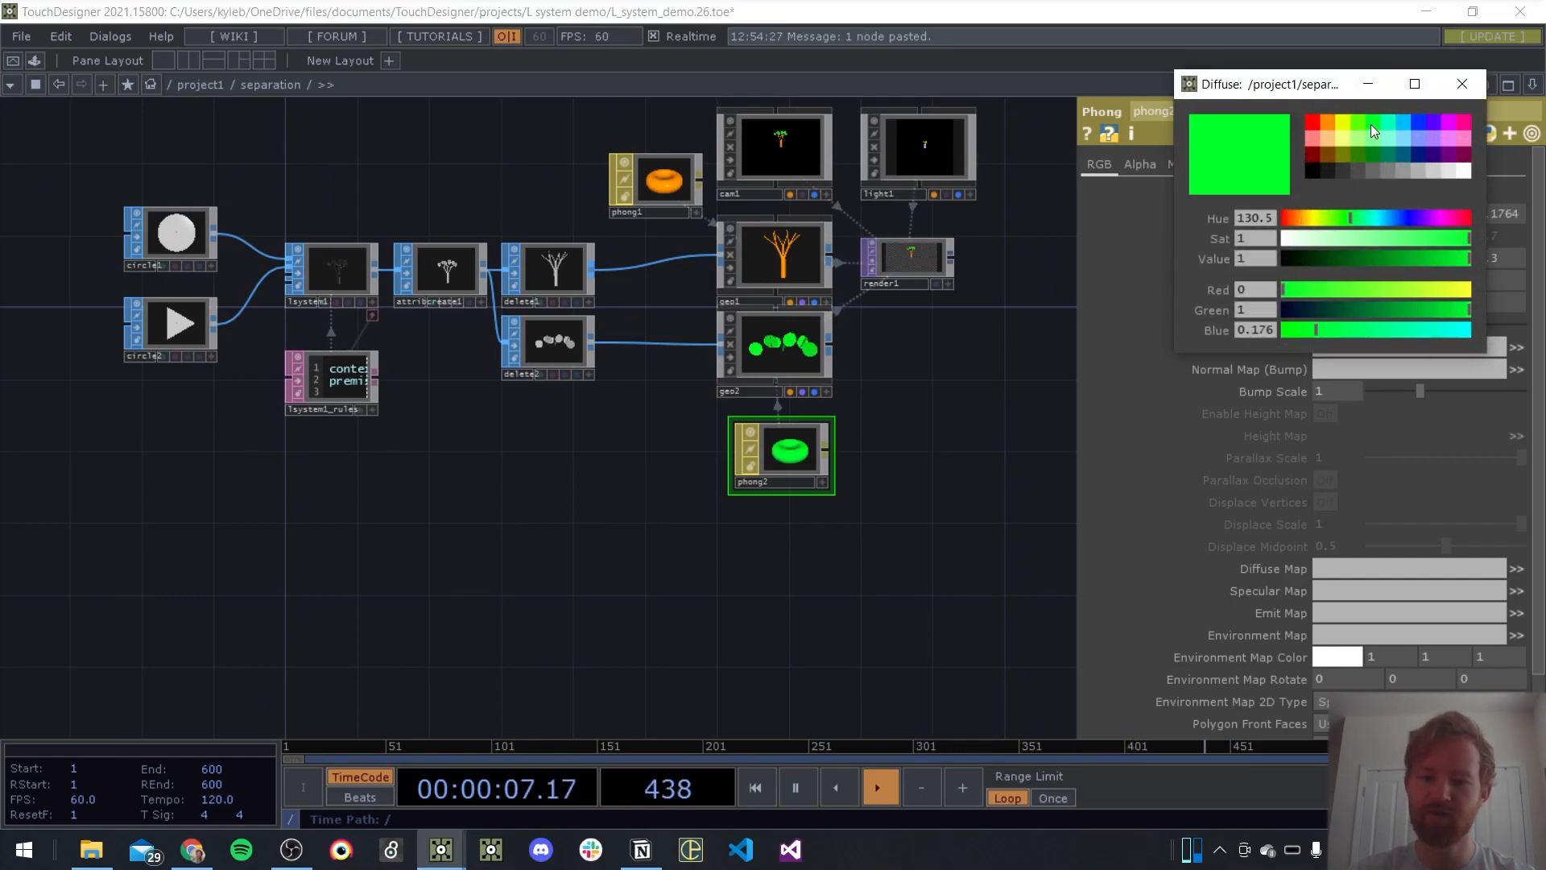
{"action": "left_click", "coordinate": [1480, 100]}
{"action": "key", "text": "p"}
{"action": "scroll", "coordinate": [926, 237], "scroll_direction": "up", "scroll_amount": 5}
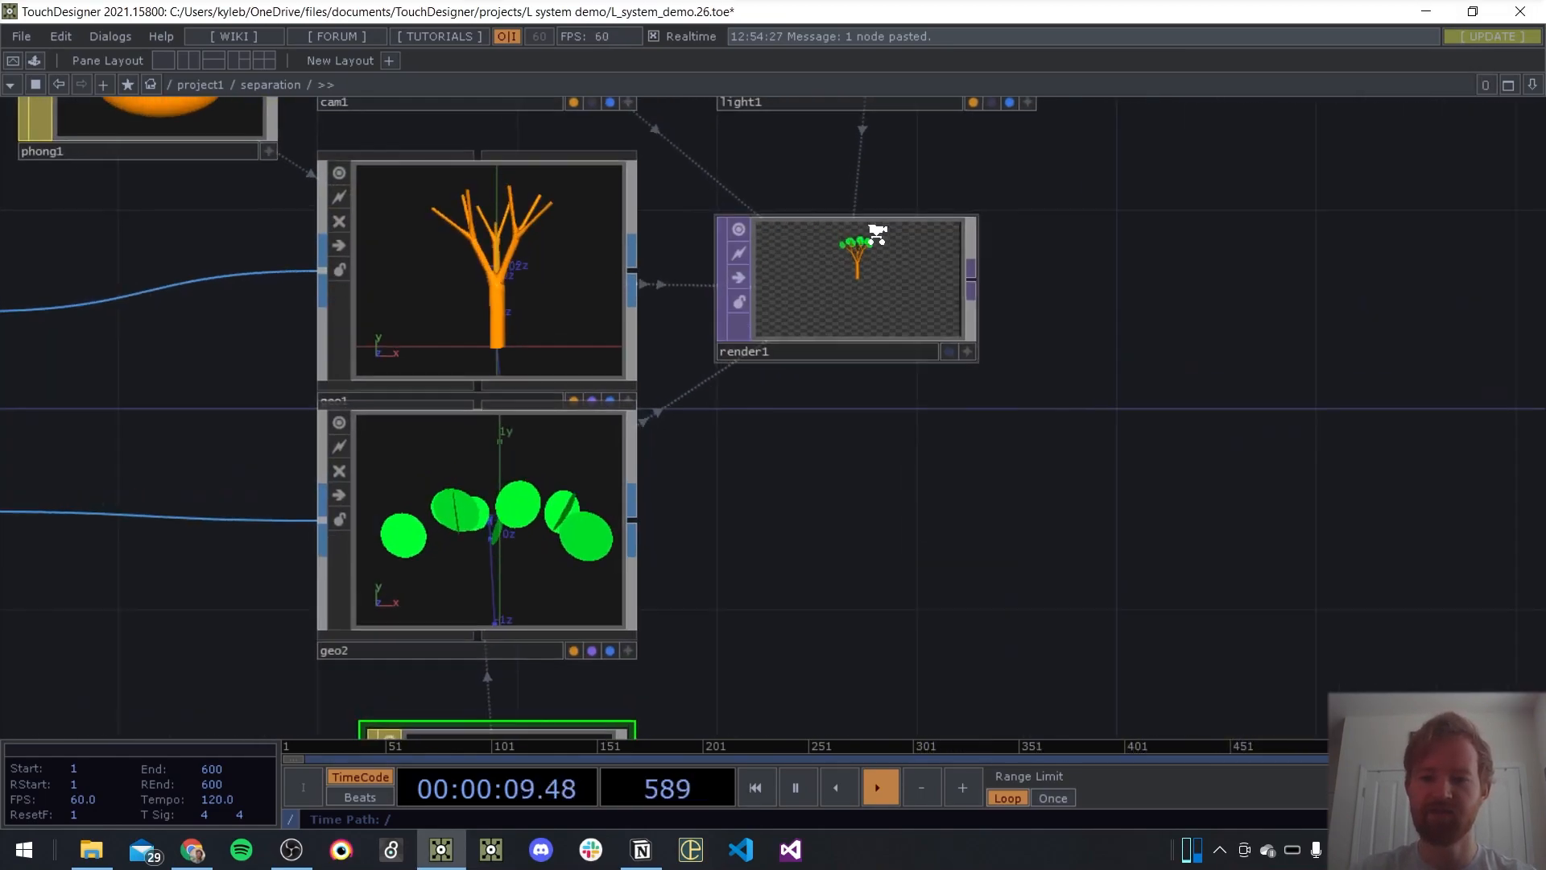
{"action": "scroll", "coordinate": [892, 226], "scroll_direction": "up", "scroll_amount": 8}
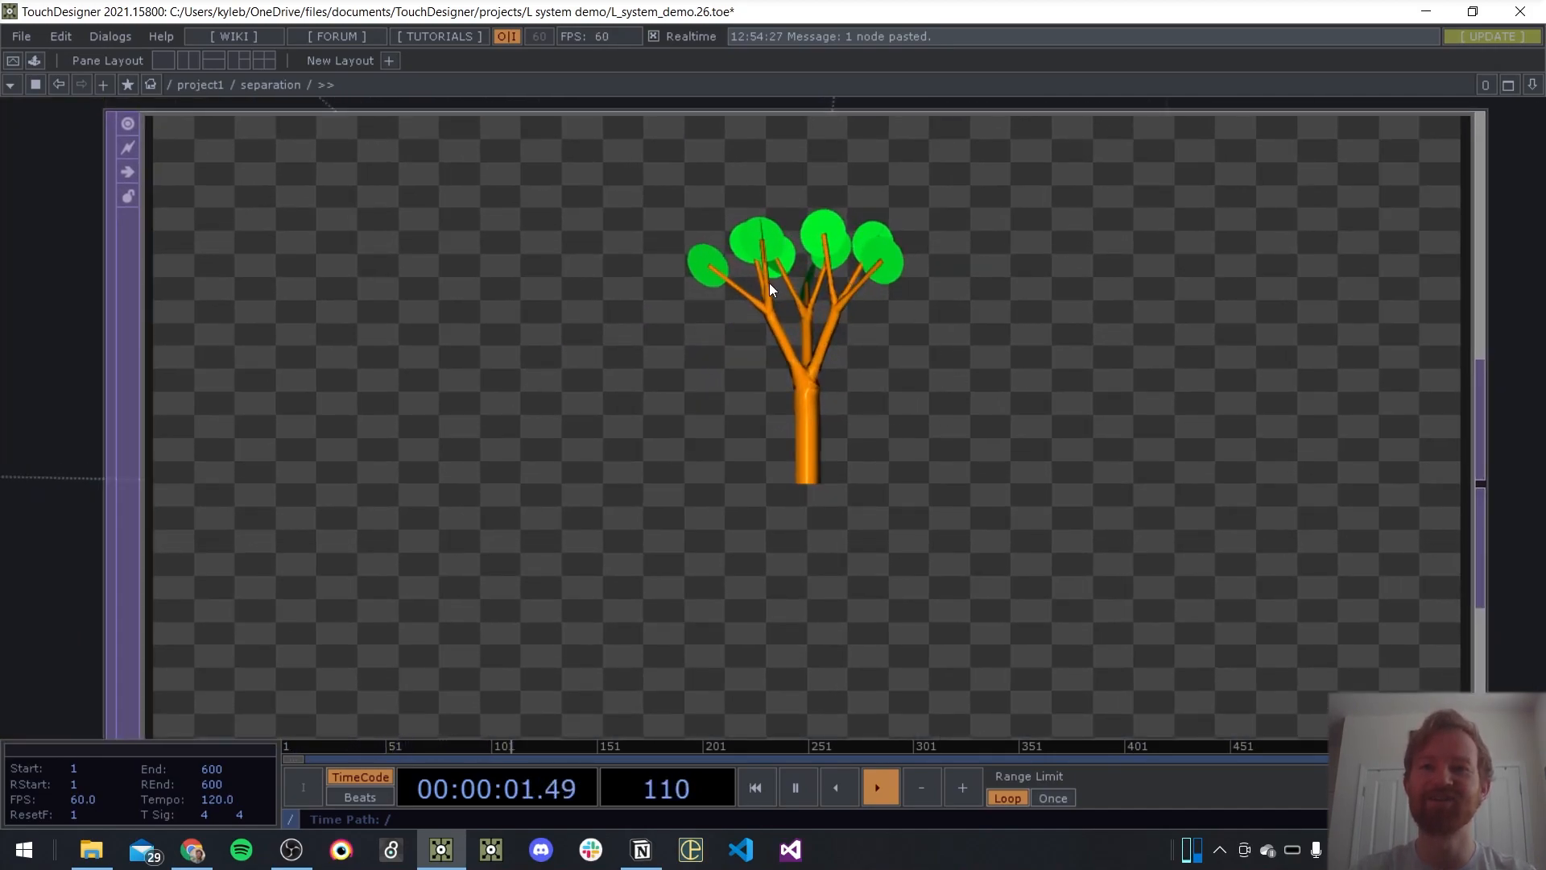
{"action": "scroll", "coordinate": [771, 287], "scroll_direction": "down", "scroll_amount": 10}
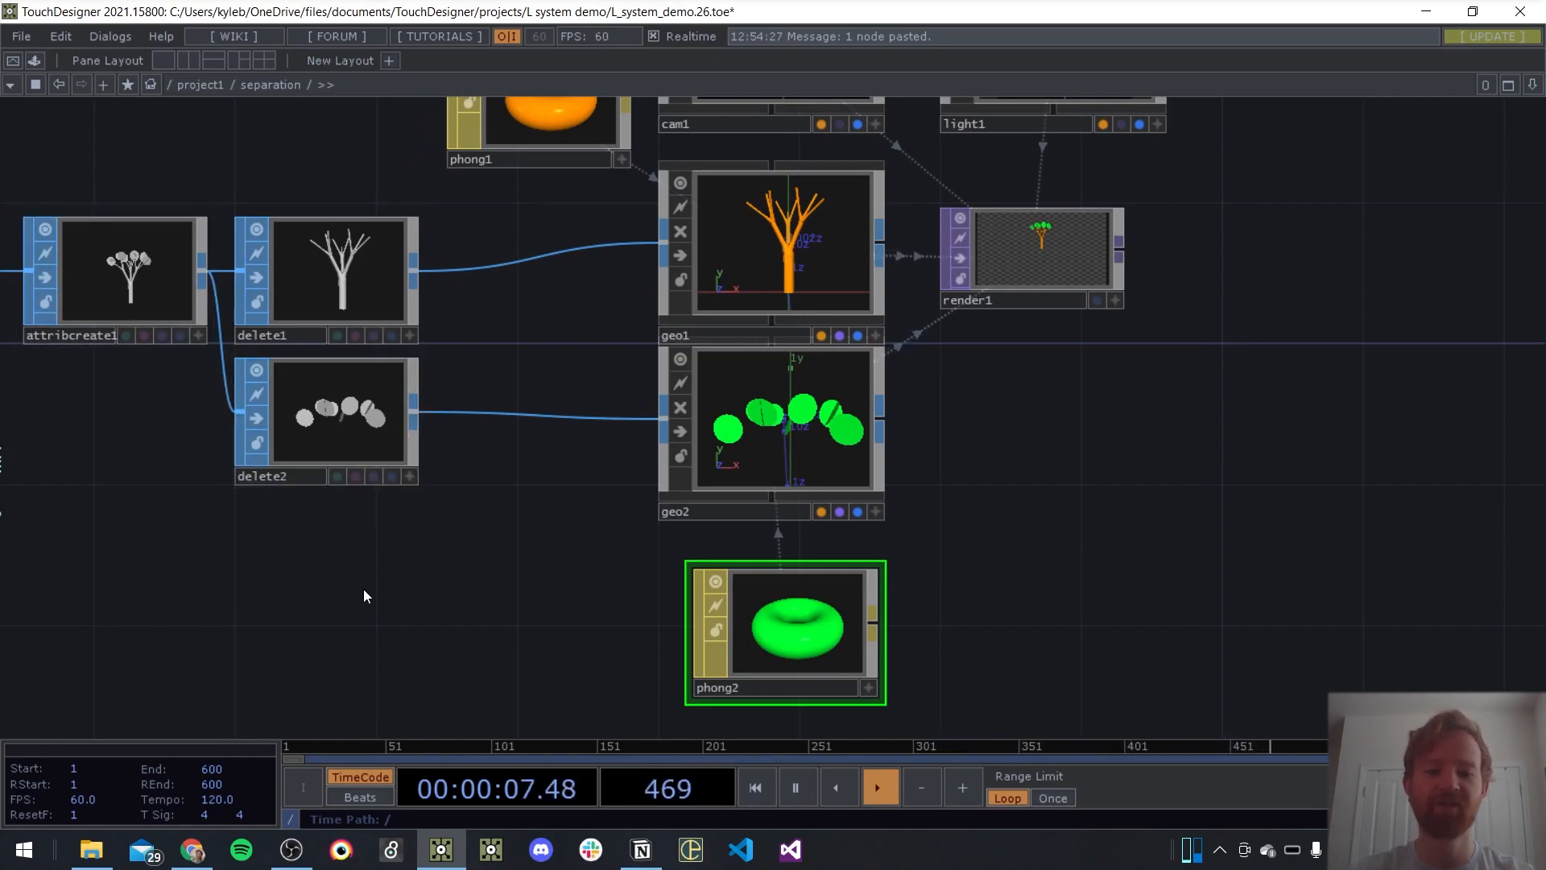
Add the probe component from the Palette's Tools and place it in the empty area beyond render1
{"action": "scroll", "coordinate": [630, 478], "scroll_direction": "down", "scroll_amount": 5}
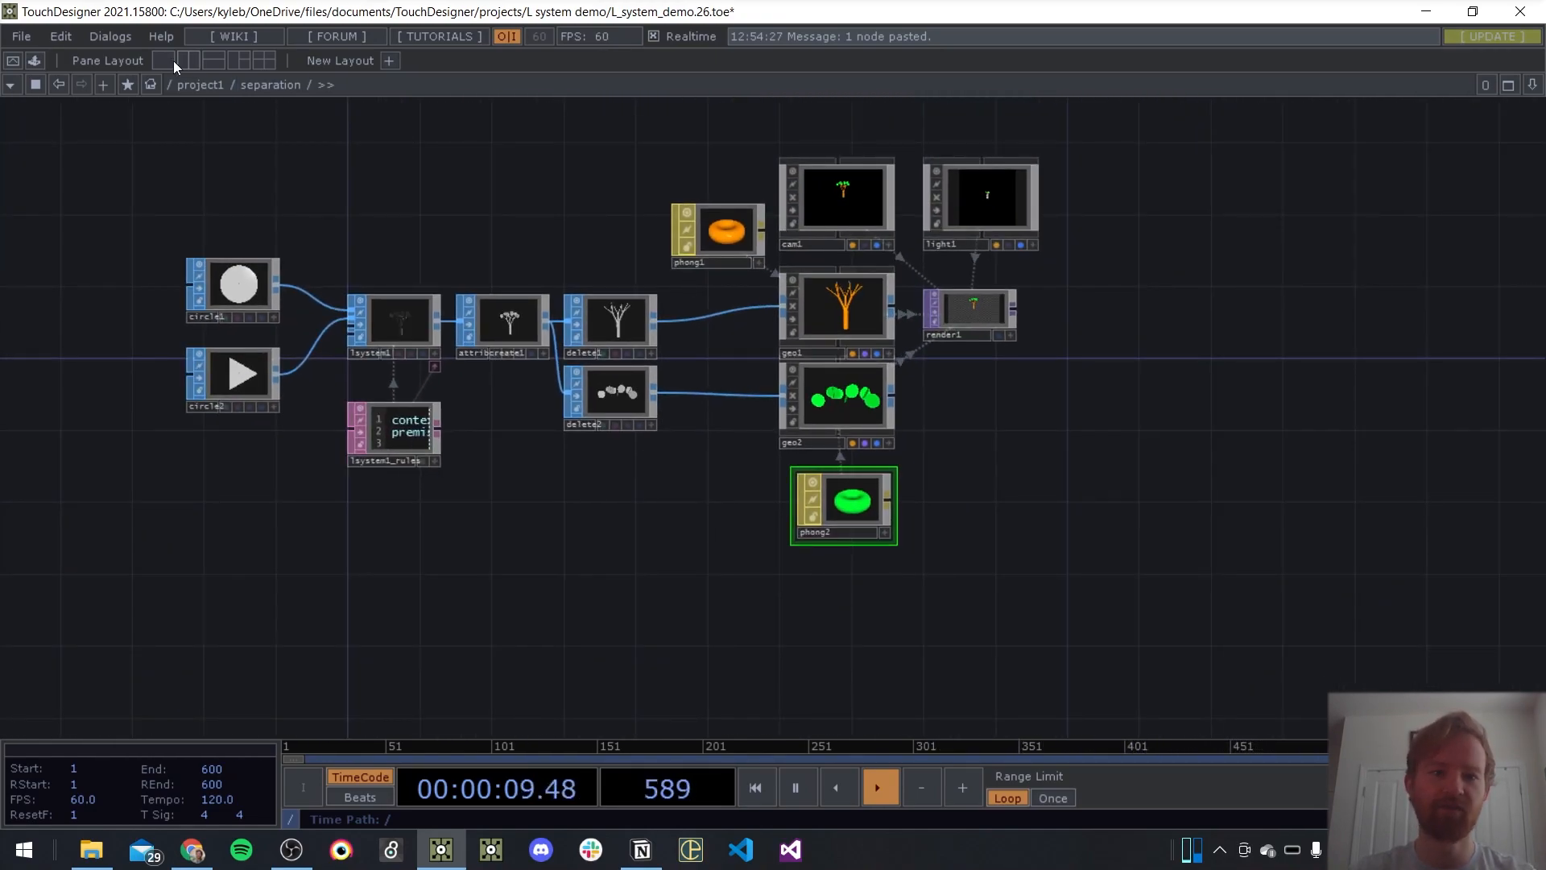
{"action": "left_click", "coordinate": [33, 61]}
{"action": "scroll", "coordinate": [75, 480], "scroll_direction": "down", "scroll_amount": 5}
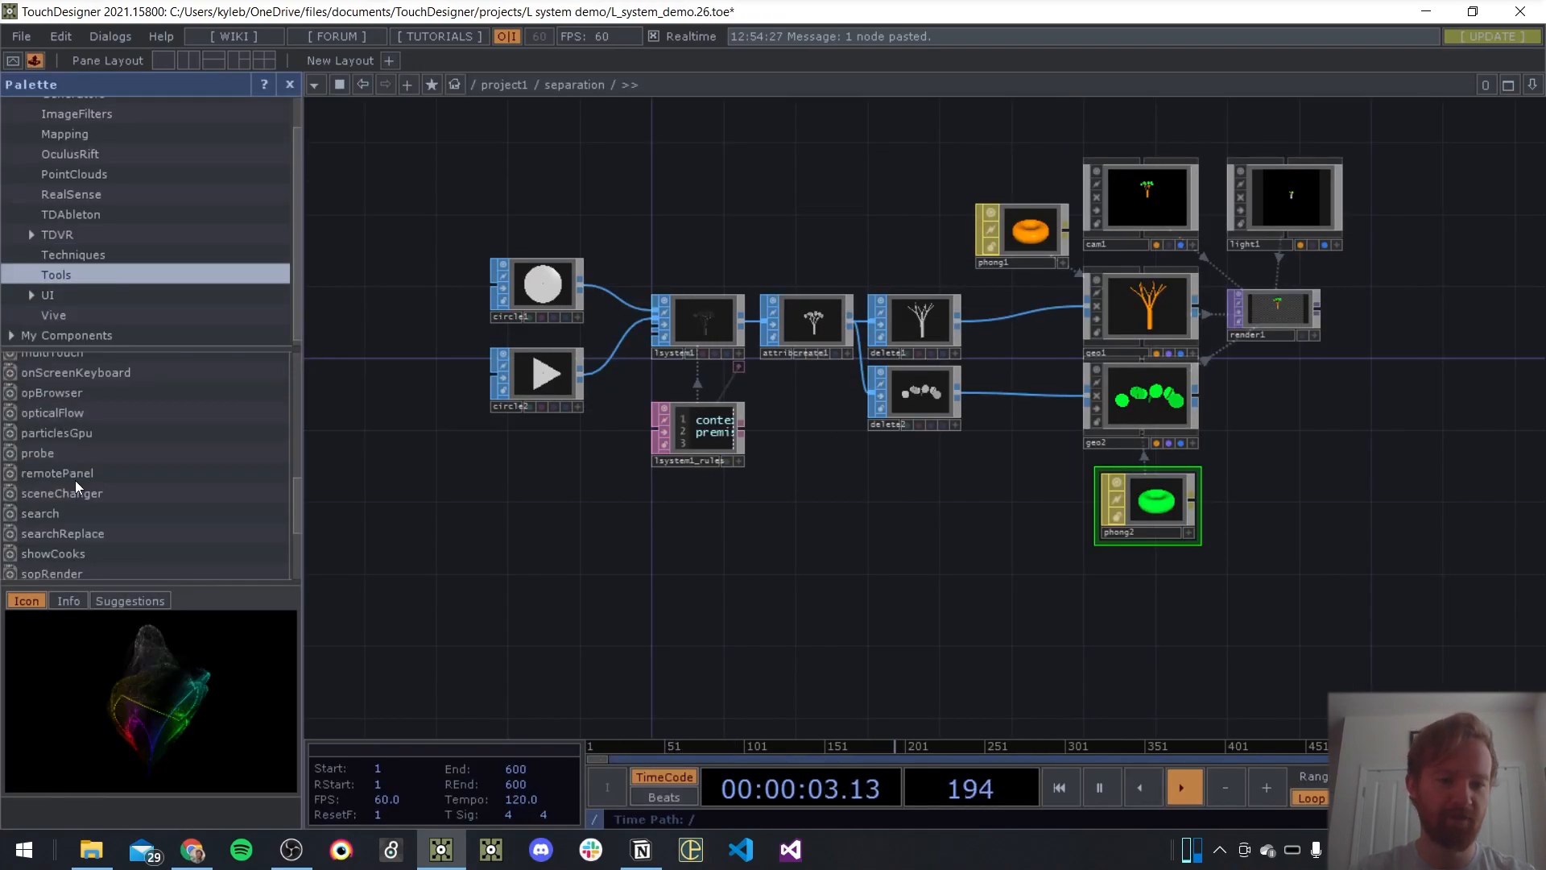
{"action": "left_click_drag", "start_coordinate": [95, 456], "coordinate": [826, 543]}
{"action": "left_click", "coordinate": [34, 61]}
{"action": "left_click_drag", "start_coordinate": [615, 482], "coordinate": [1156, 407]}
{"action": "left_click_drag", "start_coordinate": [1128, 516], "coordinate": [886, 496]}
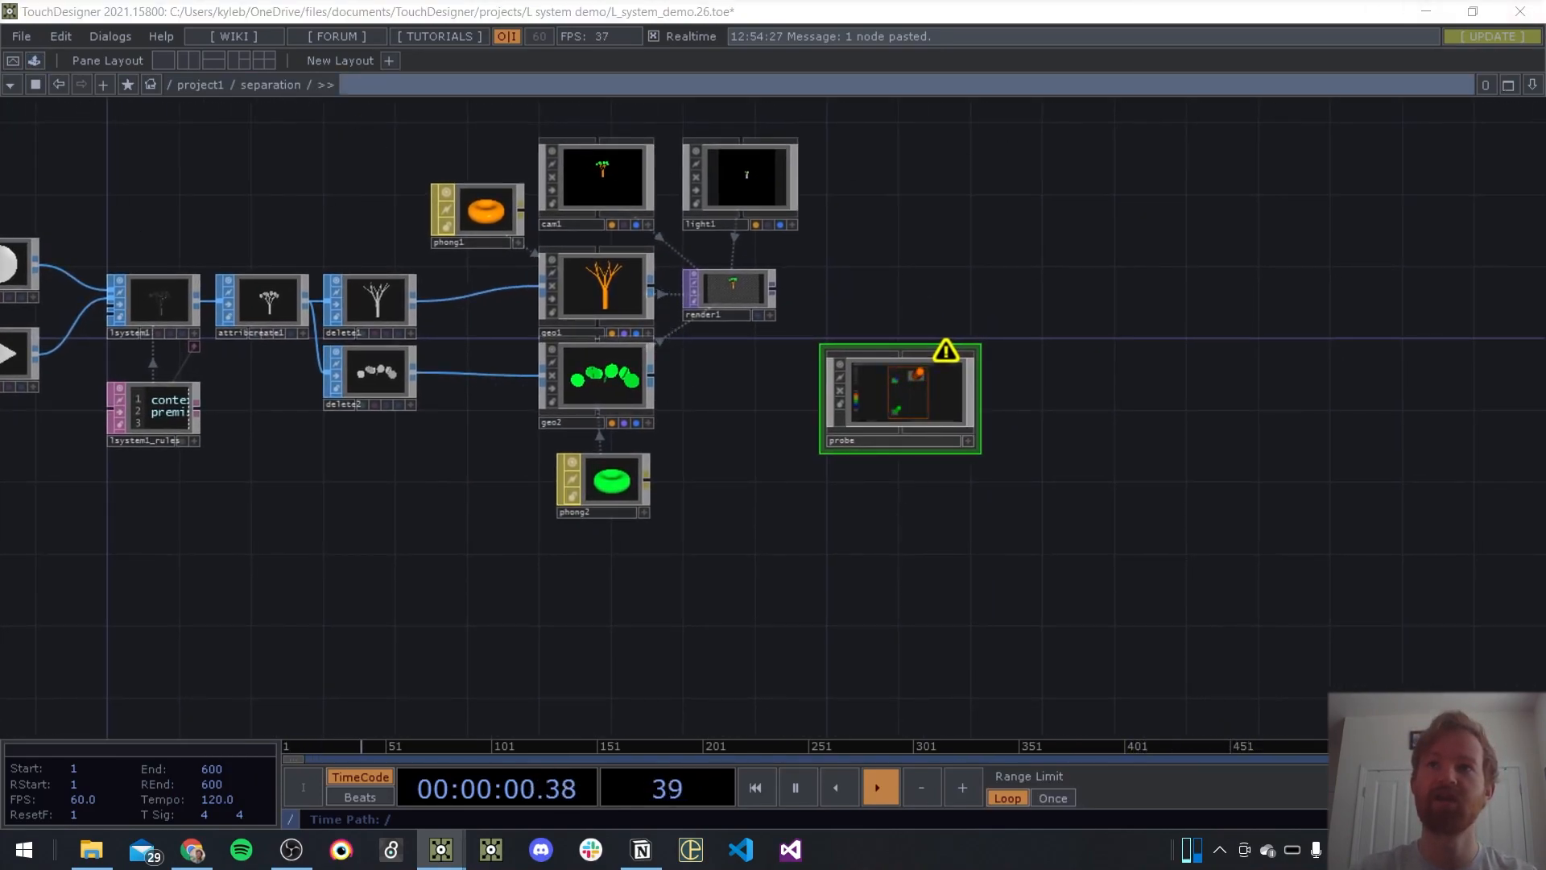
View the probe in its own window and examine the CPU time of the operators inside the separation network
{"action": "left_click_drag", "start_coordinate": [0, 109], "coordinate": [922, 70]}
{"action": "left_click", "coordinate": [915, 254]}
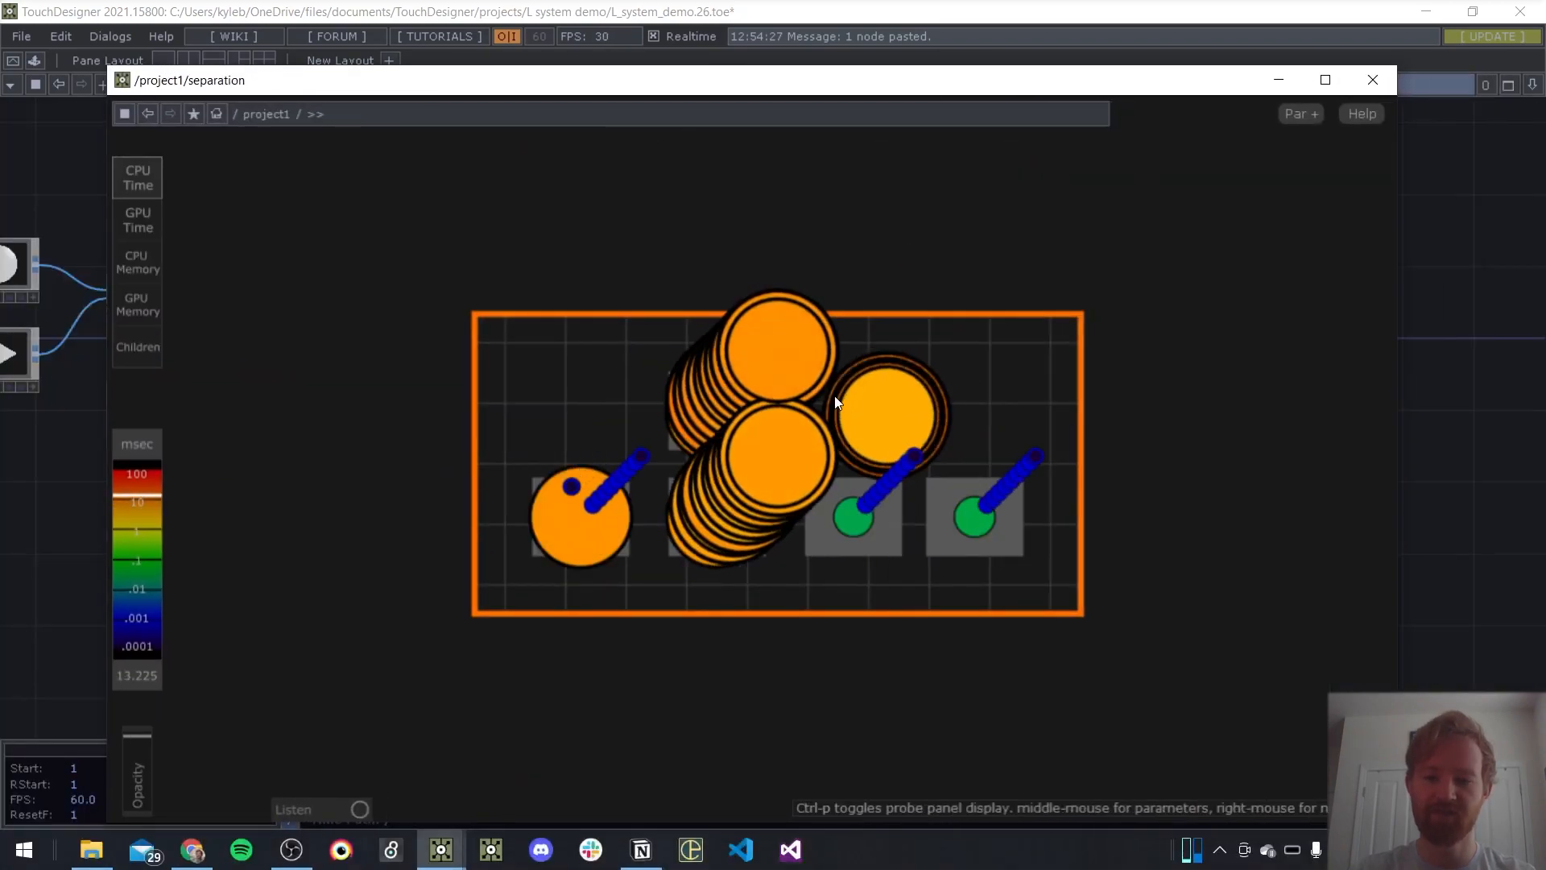
{"action": "left_click", "coordinate": [702, 403]}
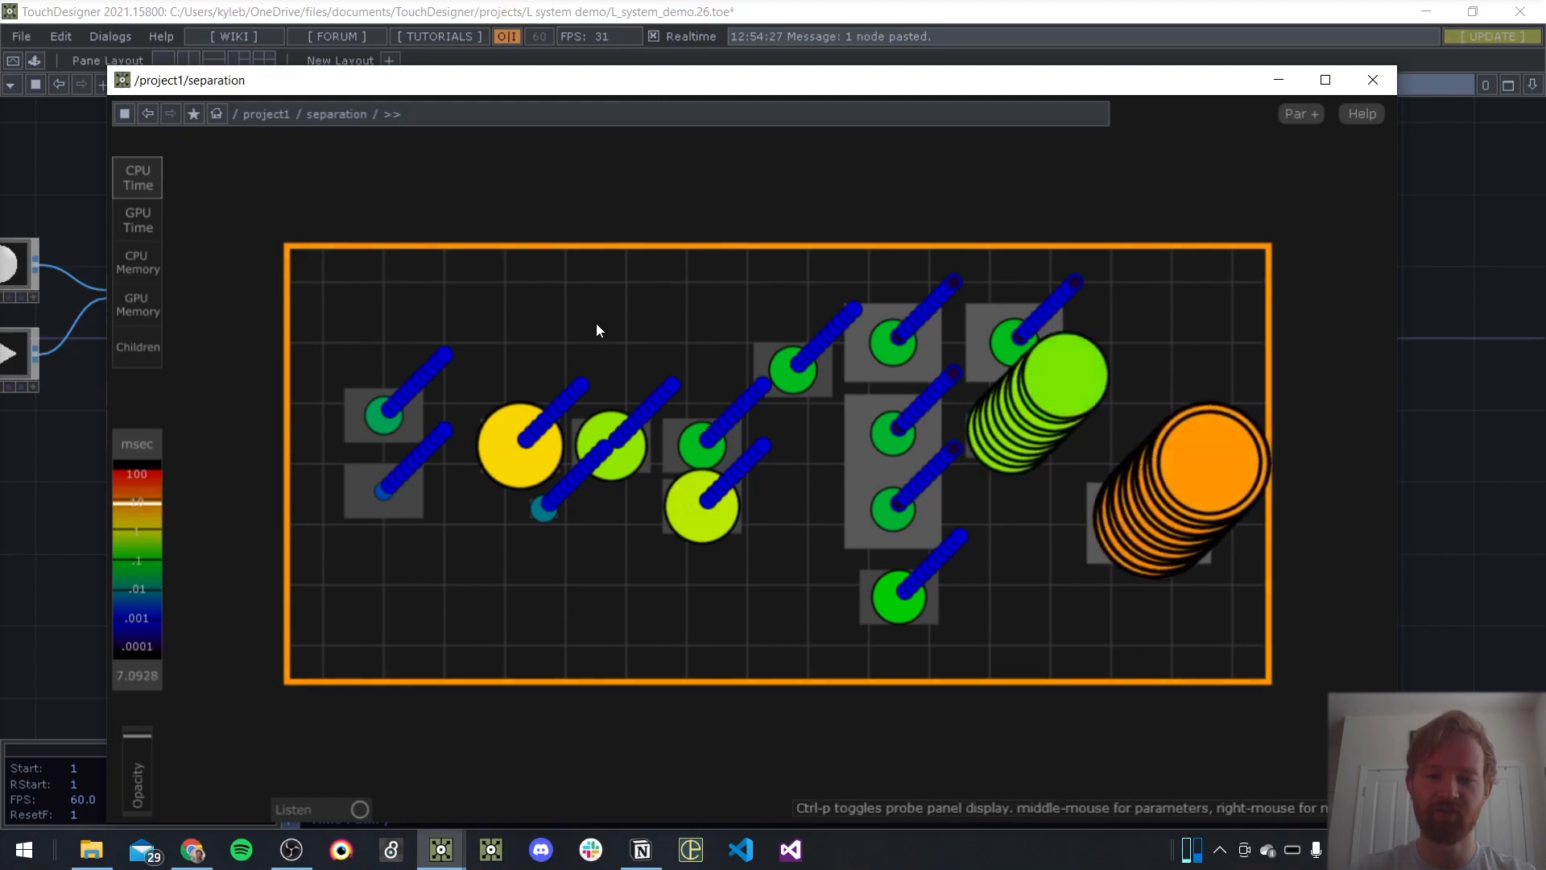
{"action": "left_click_drag", "start_coordinate": [368, 91], "coordinate": [444, 85]}
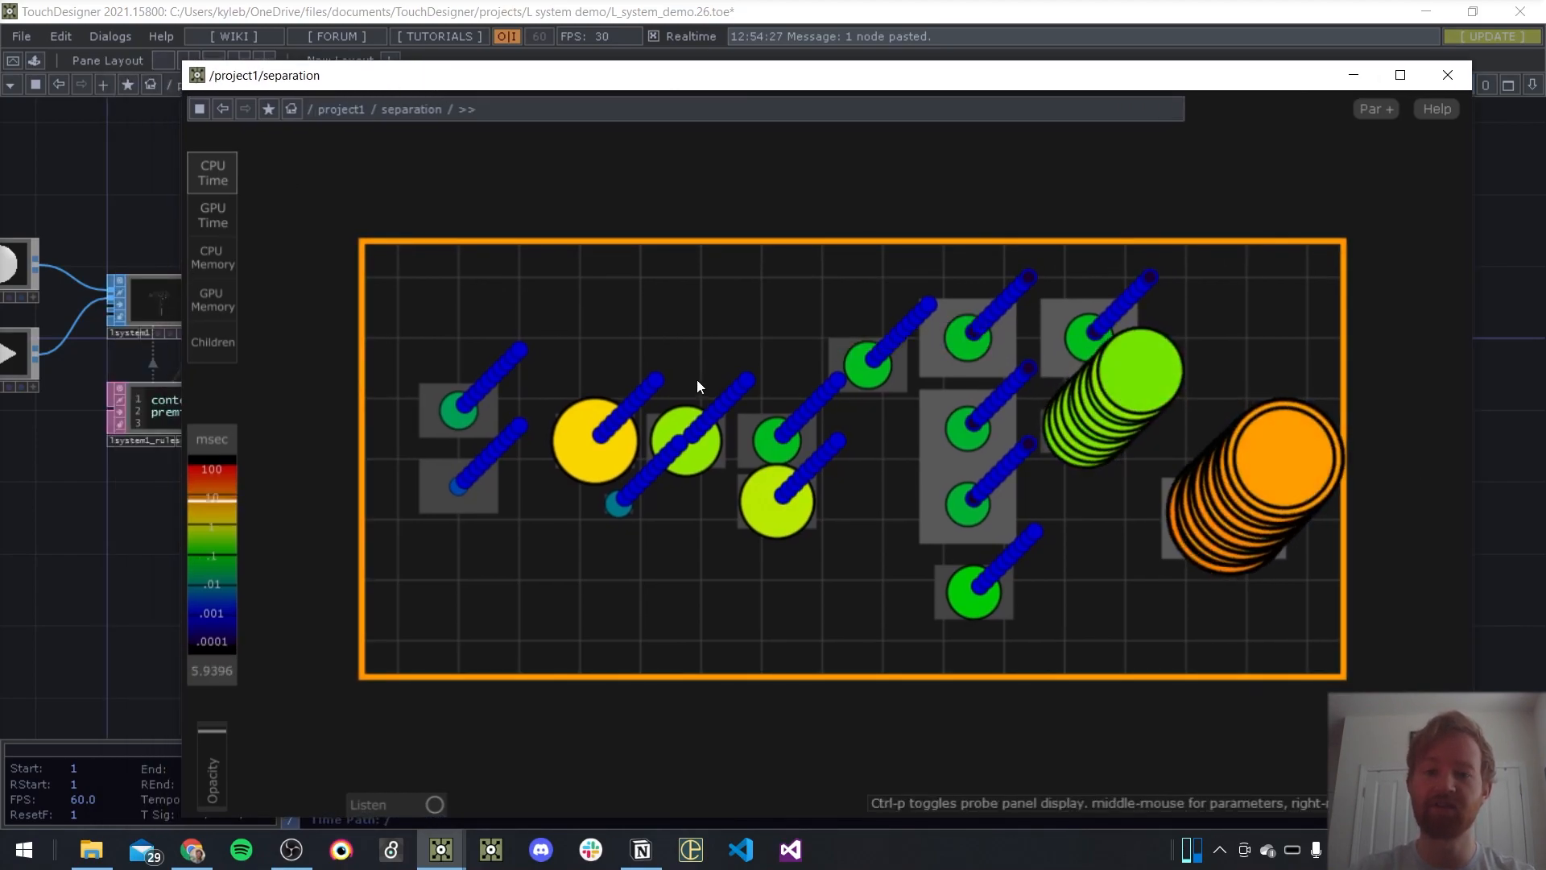
{"action": "left_click_drag", "start_coordinate": [597, 75], "coordinate": [560, 21]}
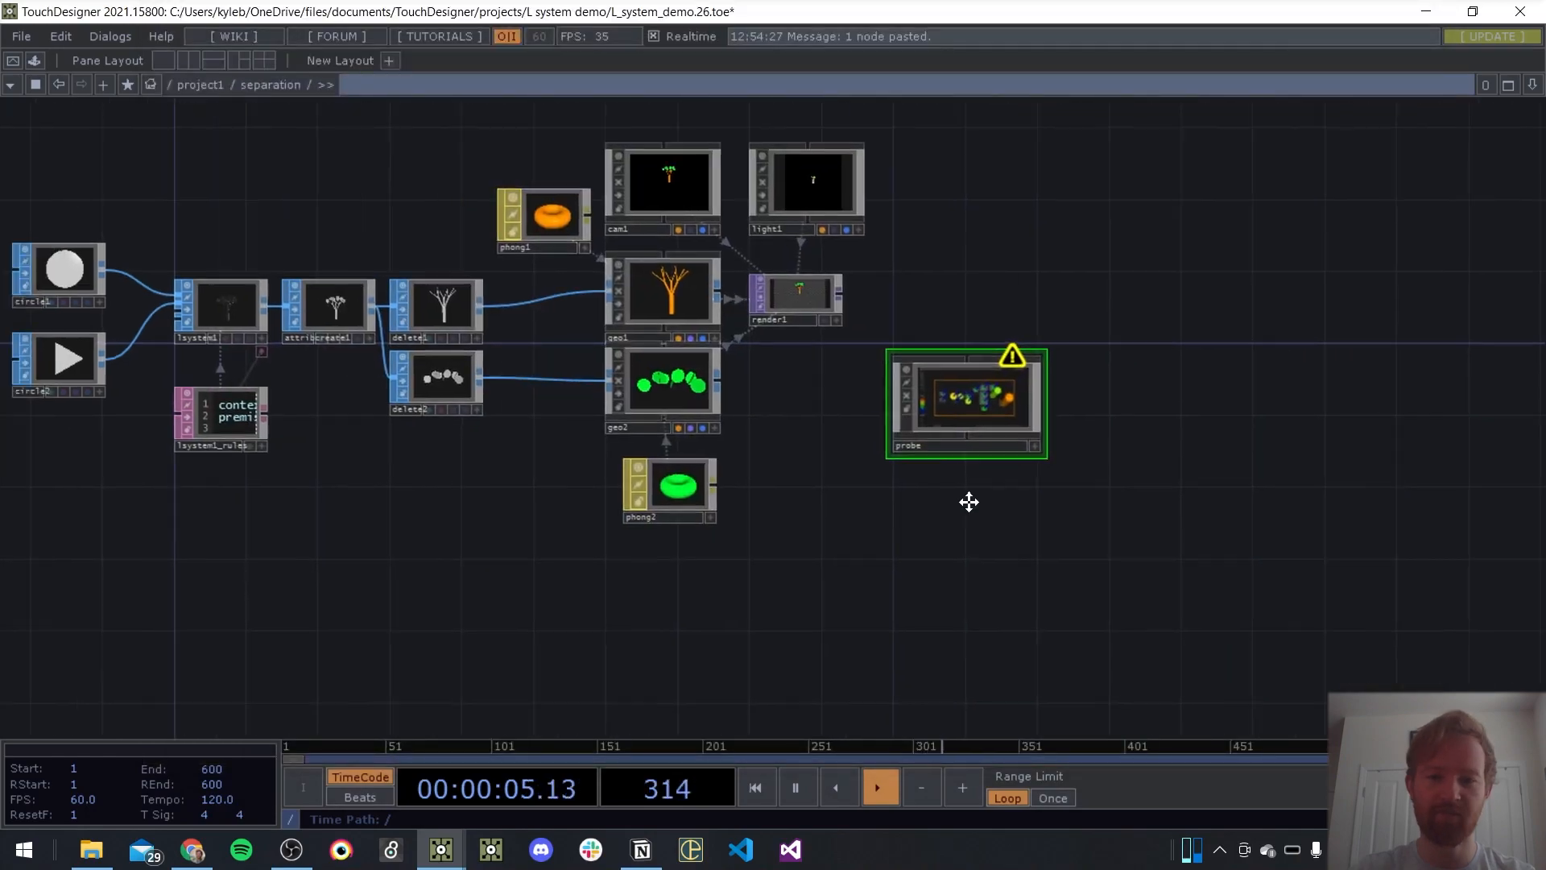
Drive lsystem1's Angle with the expression absTime.seconds so the tree animates continuously
{"action": "scroll", "coordinate": [967, 501], "scroll_direction": "up", "scroll_amount": 5}
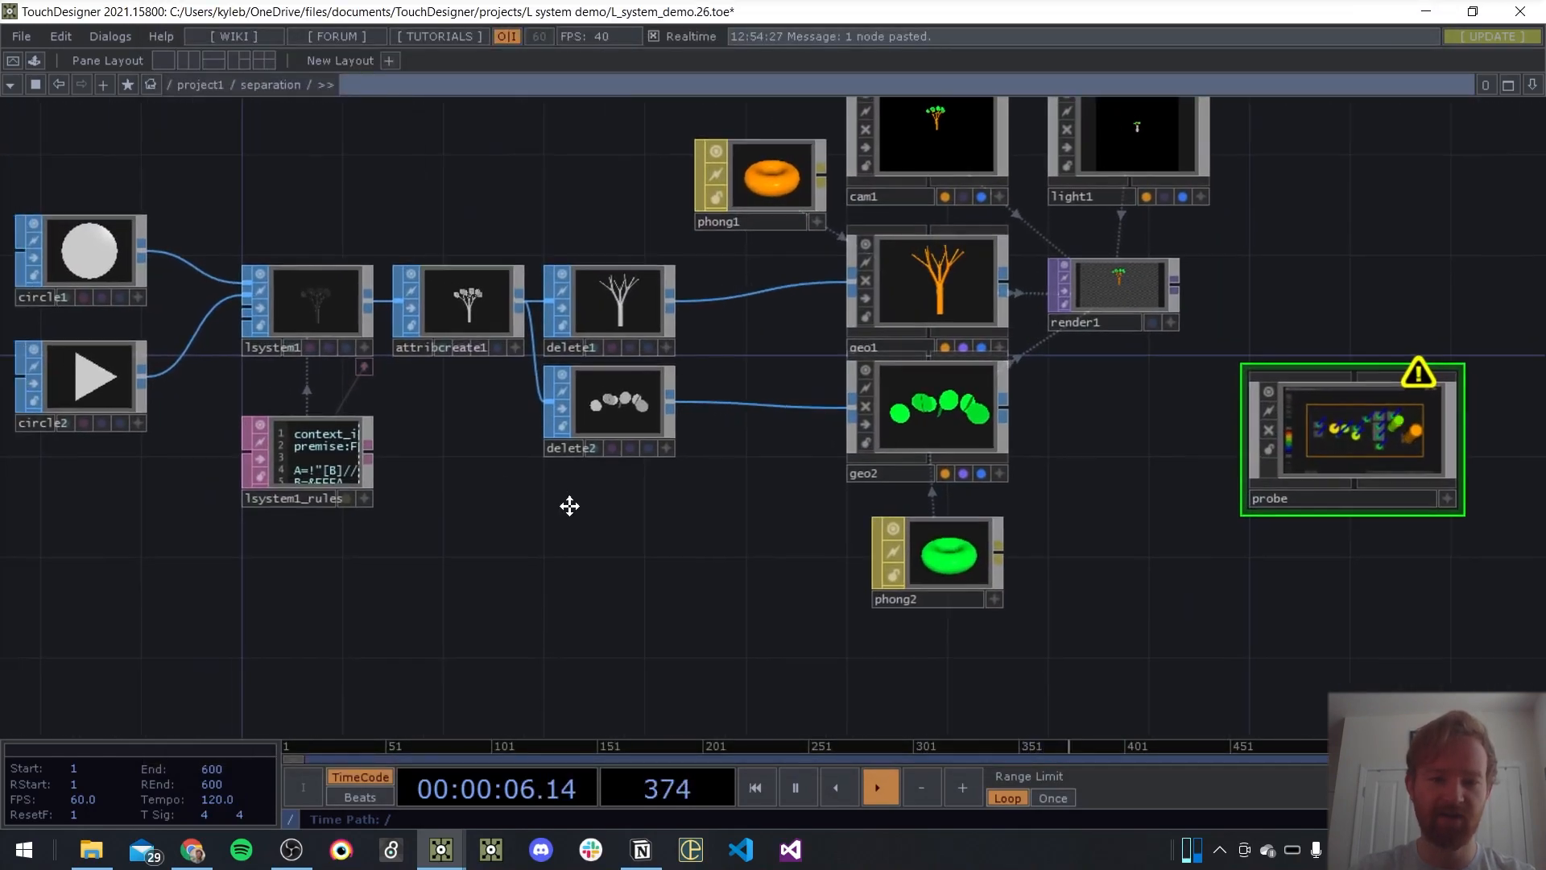
{"action": "scroll", "coordinate": [357, 306], "scroll_direction": "up", "scroll_amount": 5}
{"action": "left_click", "coordinate": [538, 349]}
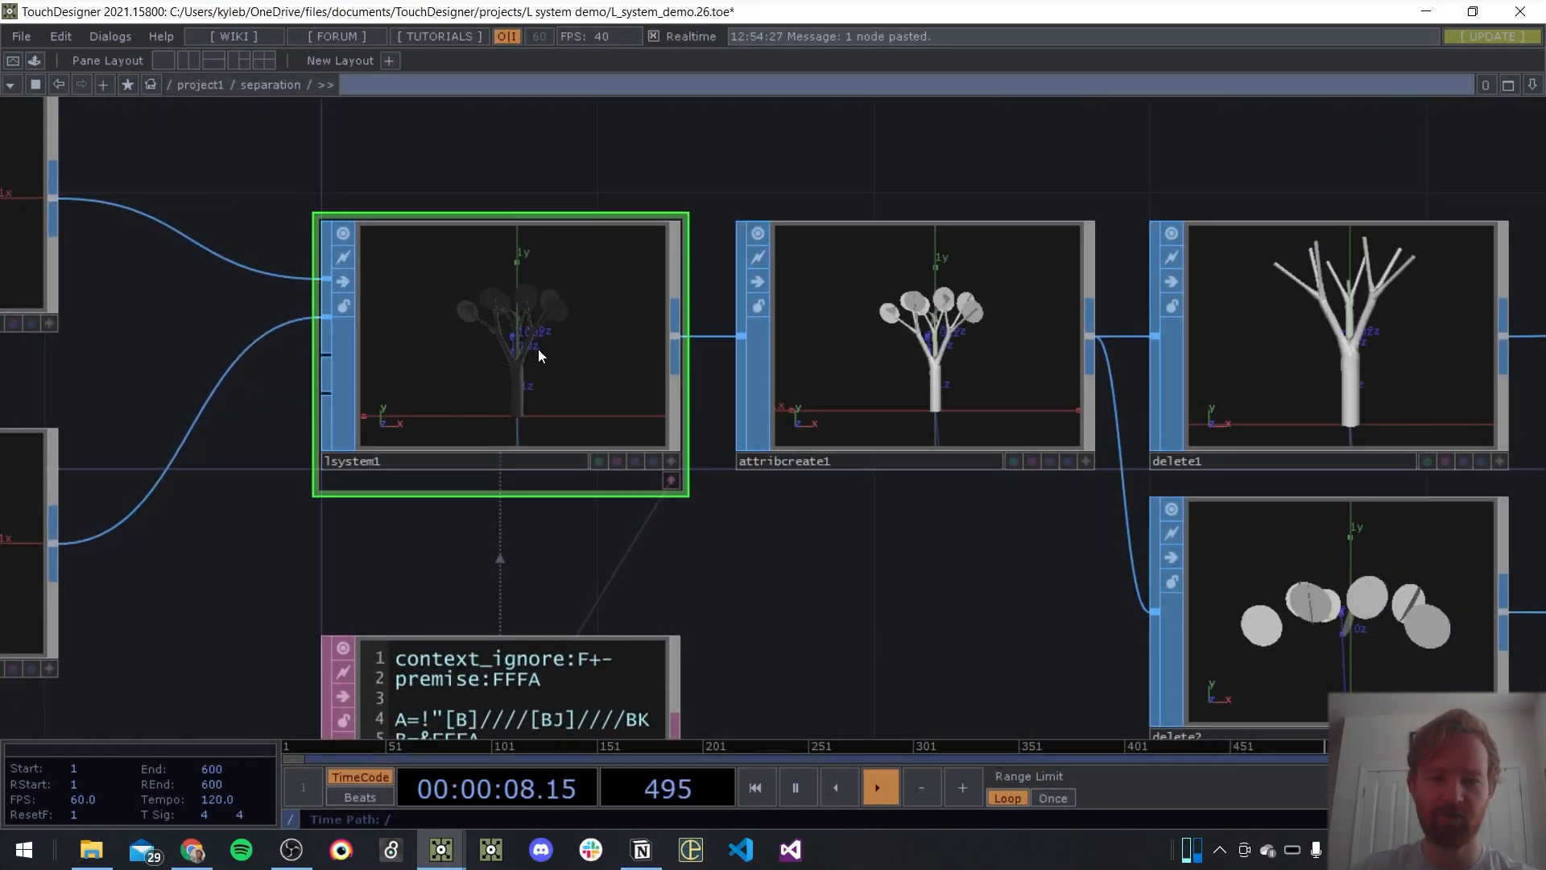
{"action": "key", "text": "p"}
{"action": "left_click", "coordinate": [1214, 165]}
{"action": "left_click", "coordinate": [1278, 237]}
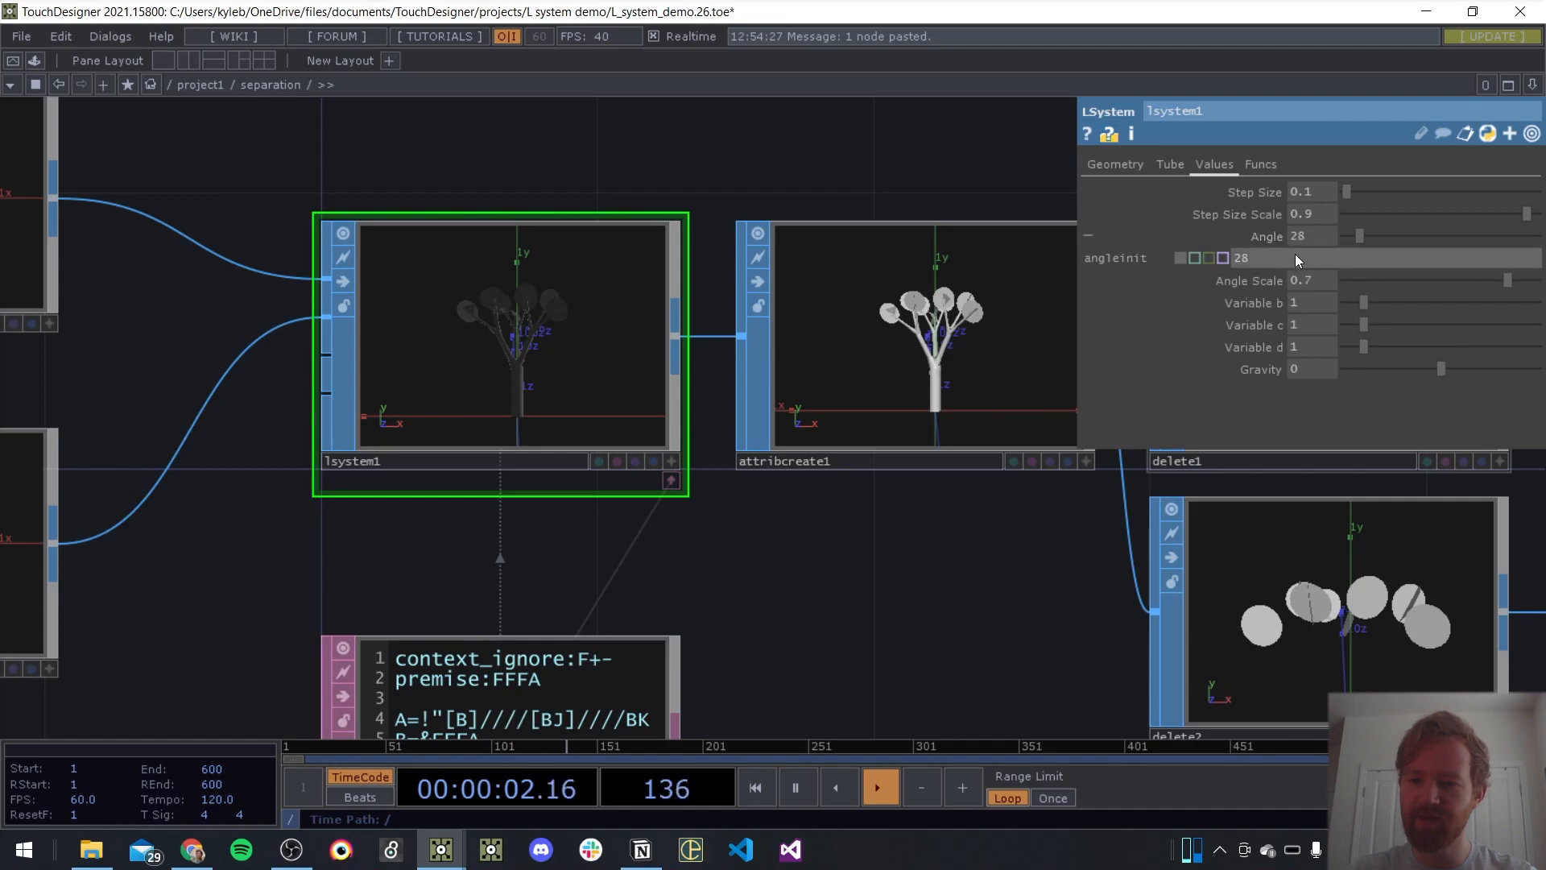
{"action": "type", "text": "absTime."}
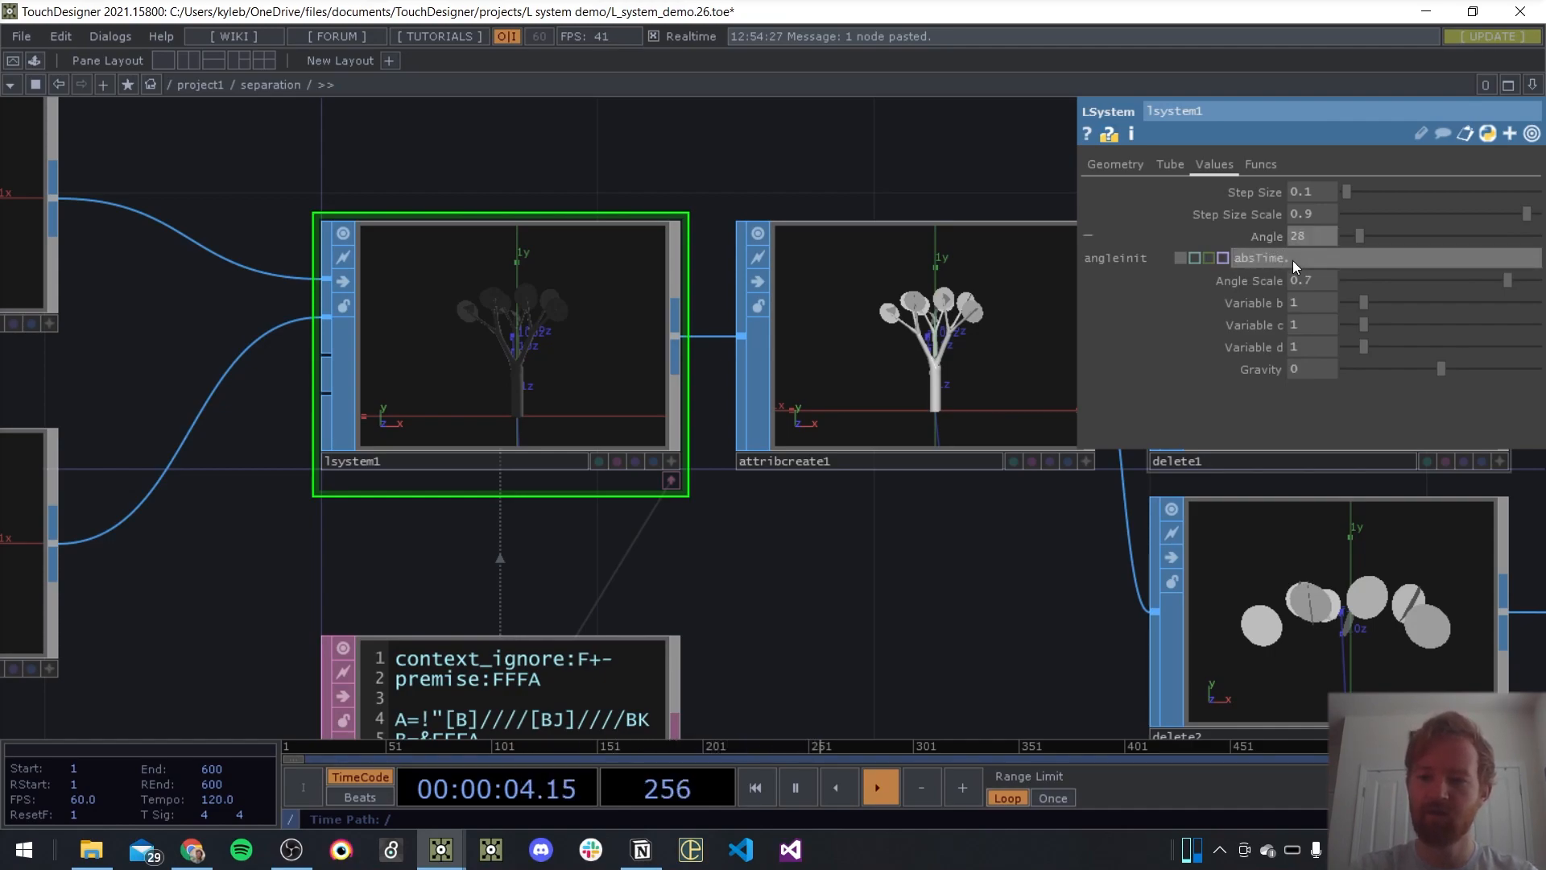
{"action": "type", "text": "second"}
{"action": "key", "text": "Return"}
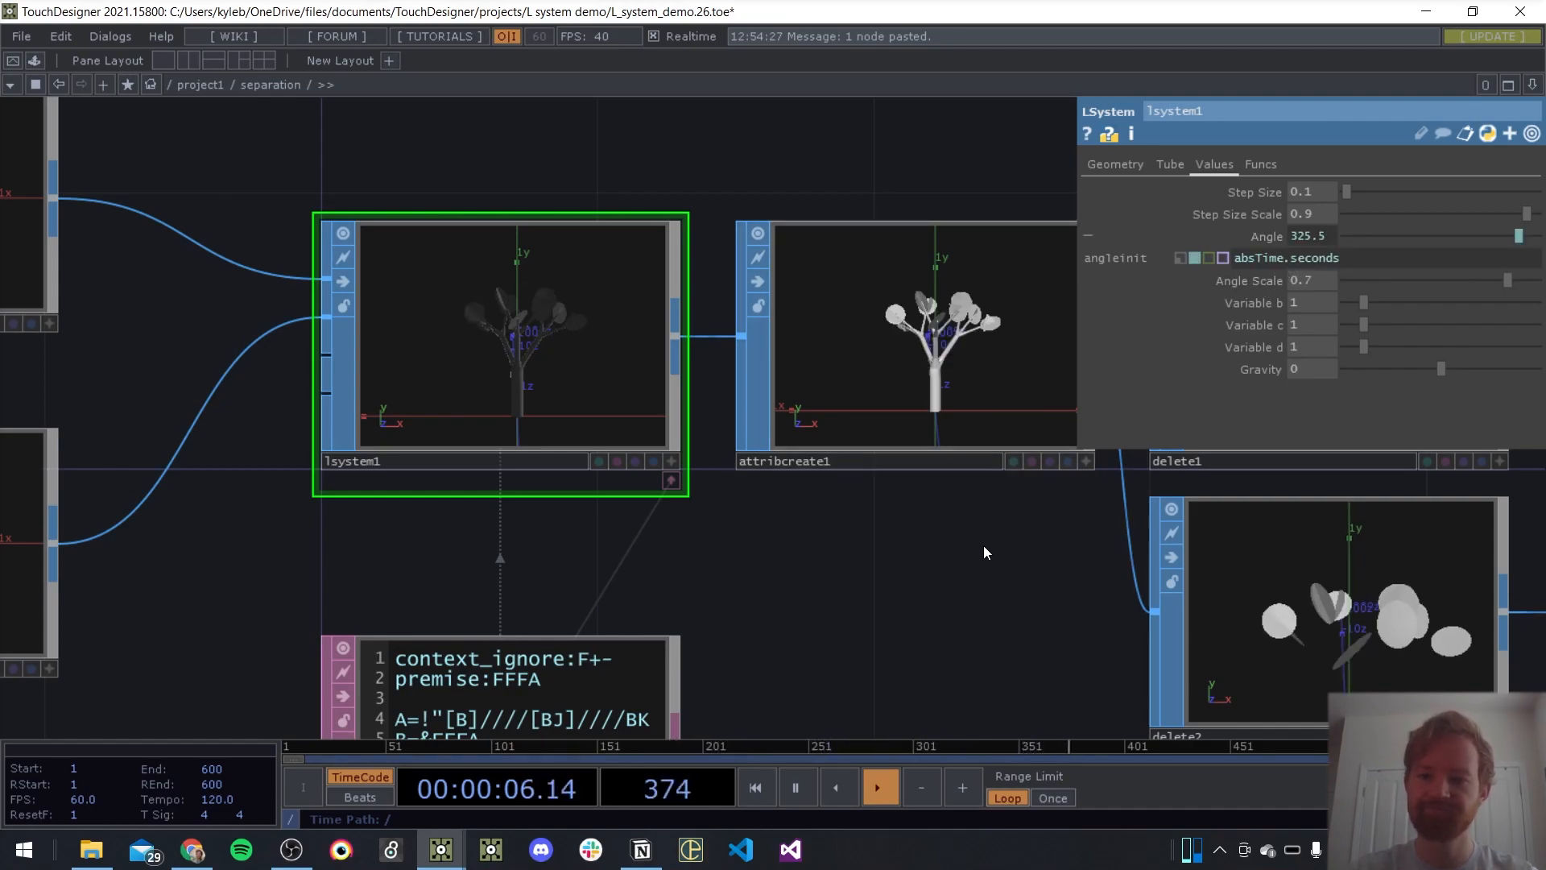
Examine the operators' CPU time in the probe window while the L-system animates, and close the window
{"action": "left_click_drag", "start_coordinate": [956, 574], "coordinate": [728, 567]}
{"action": "key", "text": "p"}
{"action": "key", "text": "alt+Tab"}
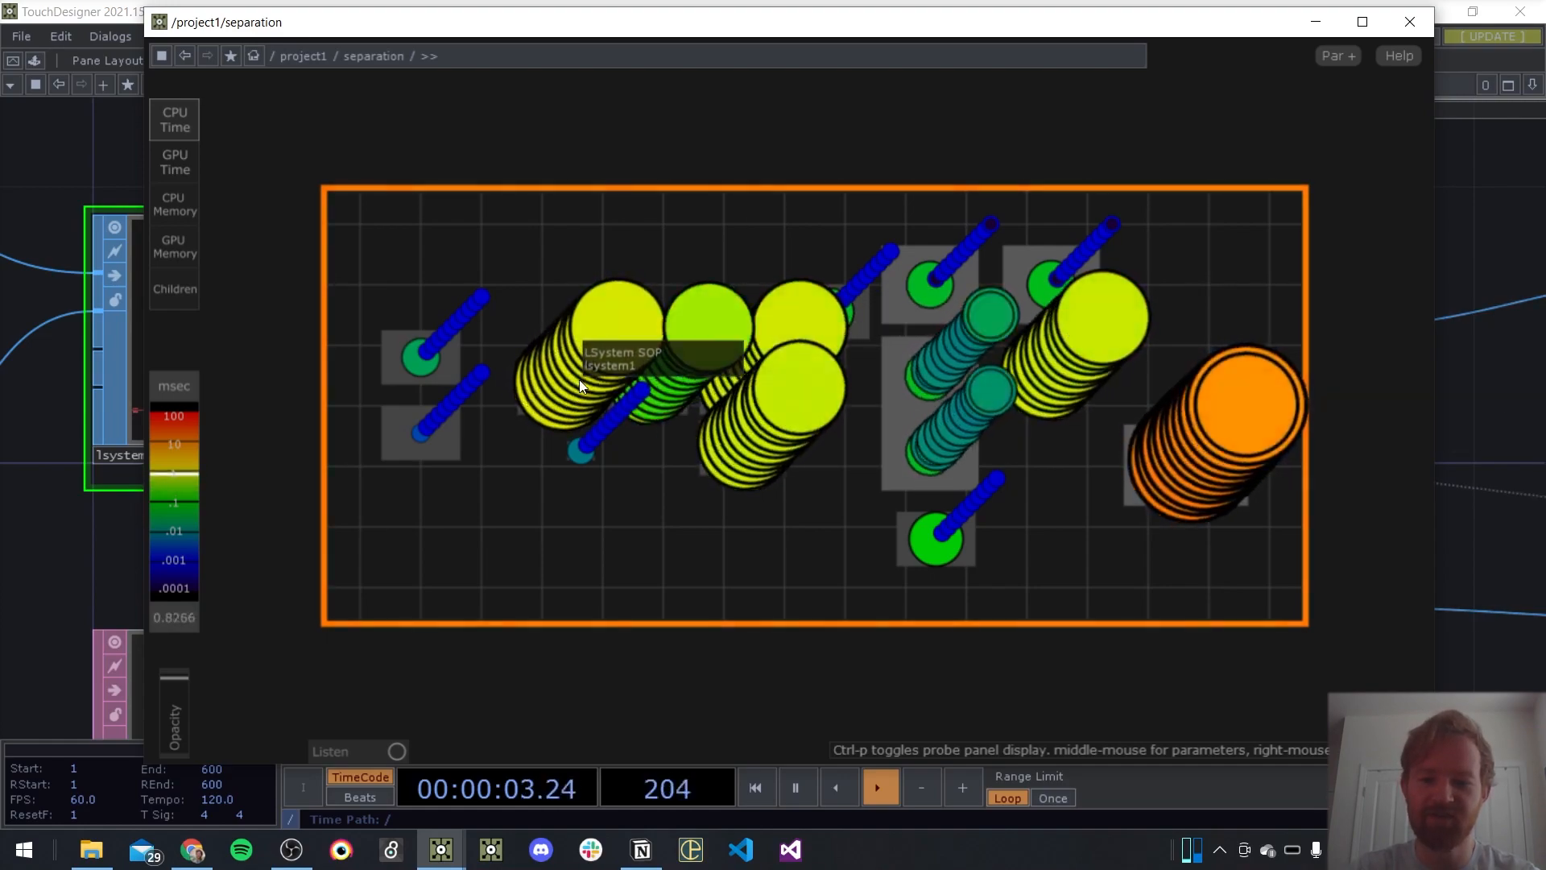
{"action": "left_click", "coordinate": [1410, 22]}
Delete the delete1 and delete2 SOPs between attribcreate1 and the two geometries, and save the project
{"action": "scroll", "coordinate": [674, 543], "scroll_direction": "down", "scroll_amount": 5}
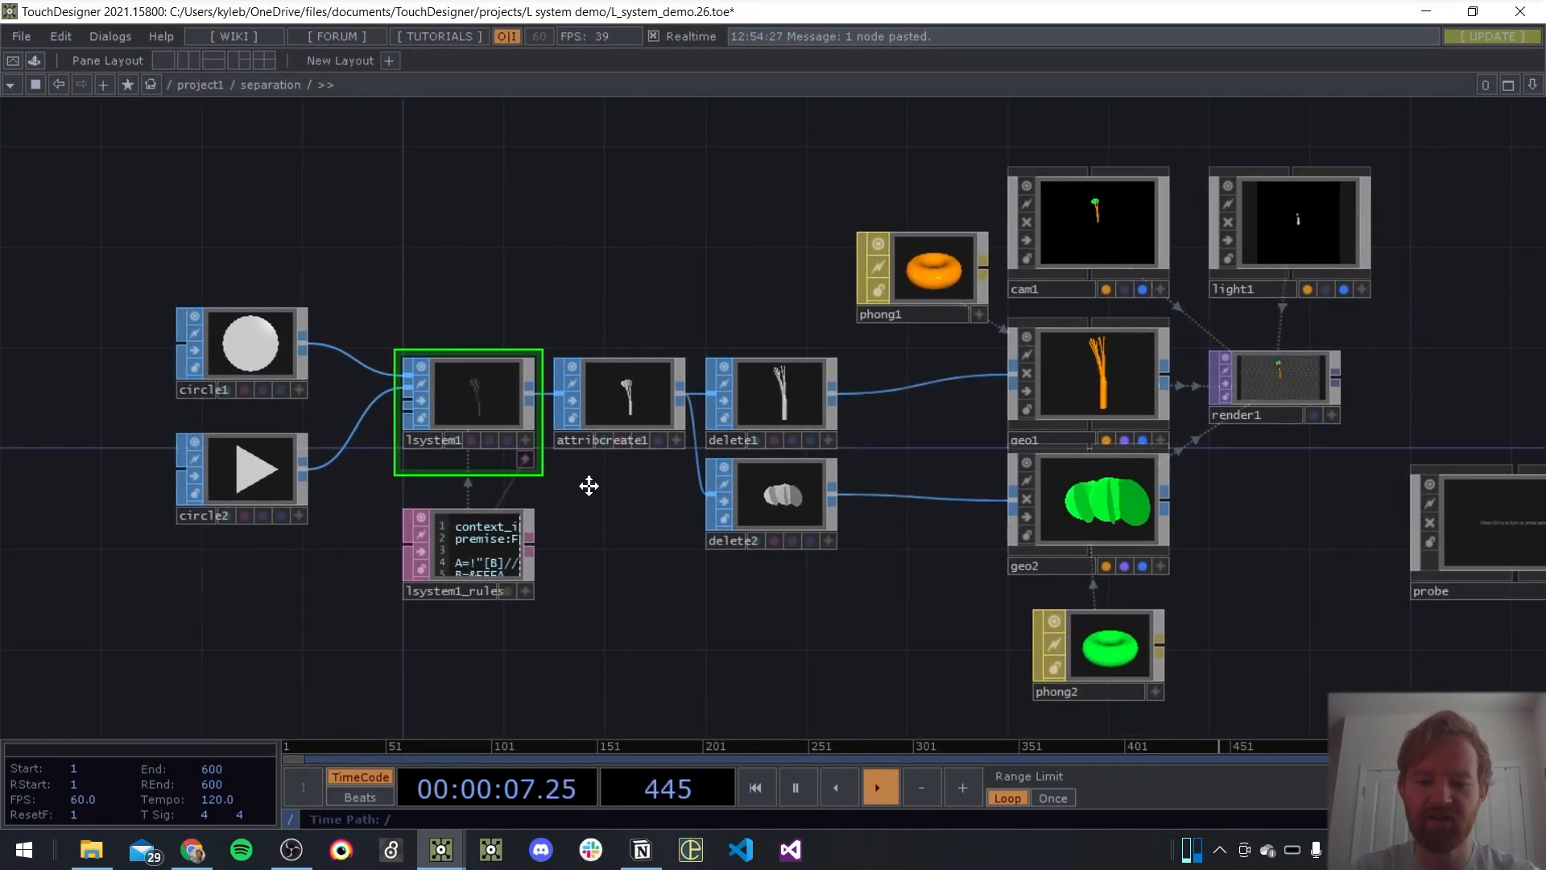
{"action": "scroll", "coordinate": [515, 435], "scroll_direction": "up", "scroll_amount": 1}
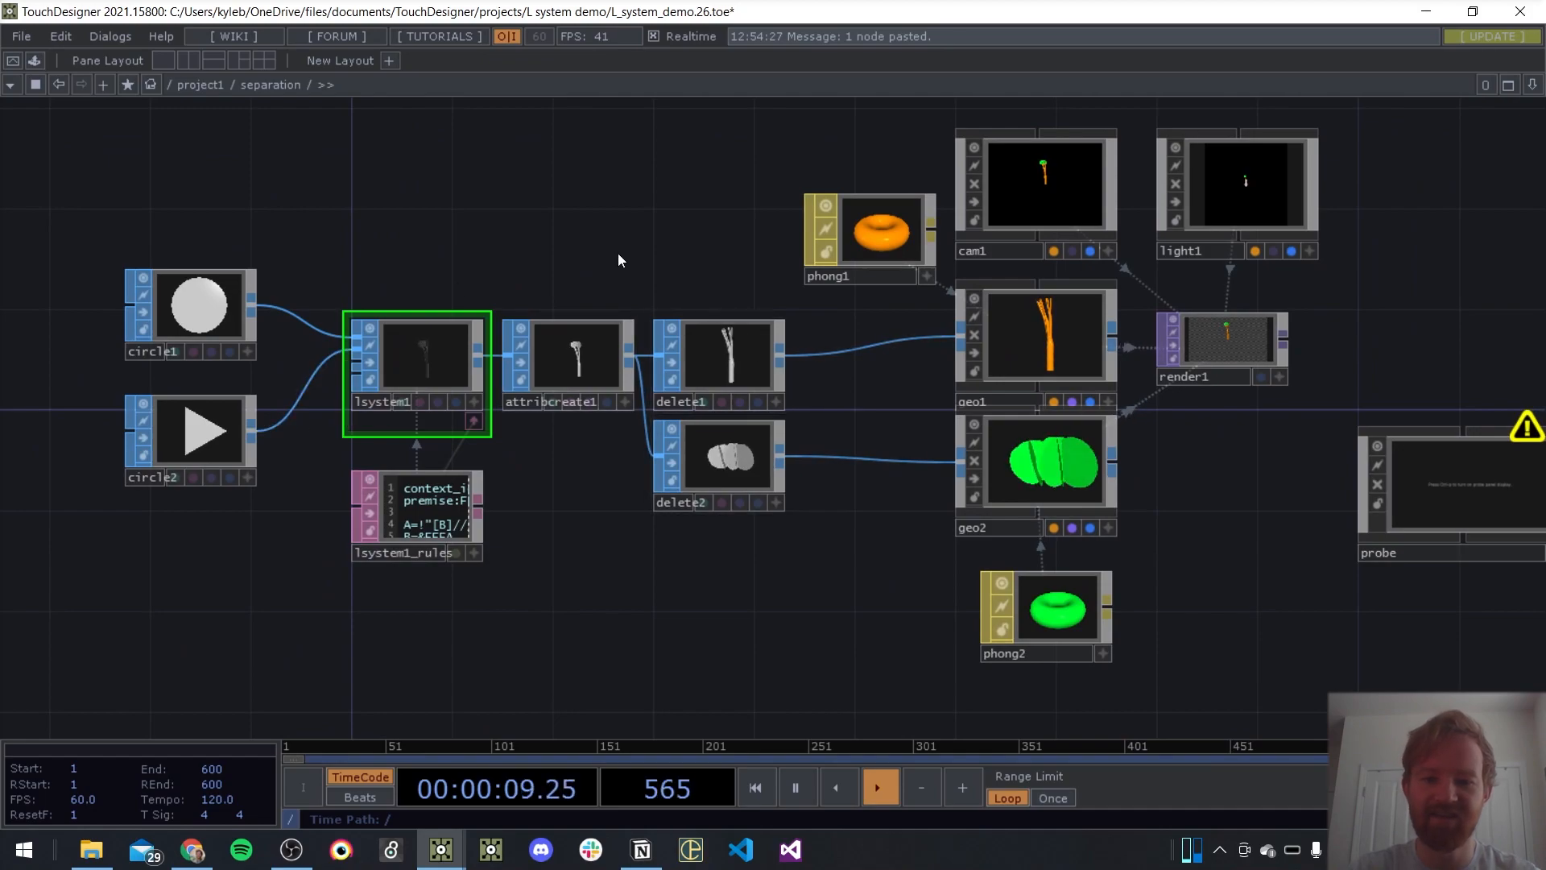
{"action": "left_click_drag", "start_coordinate": [539, 236], "coordinate": [483, 207]}
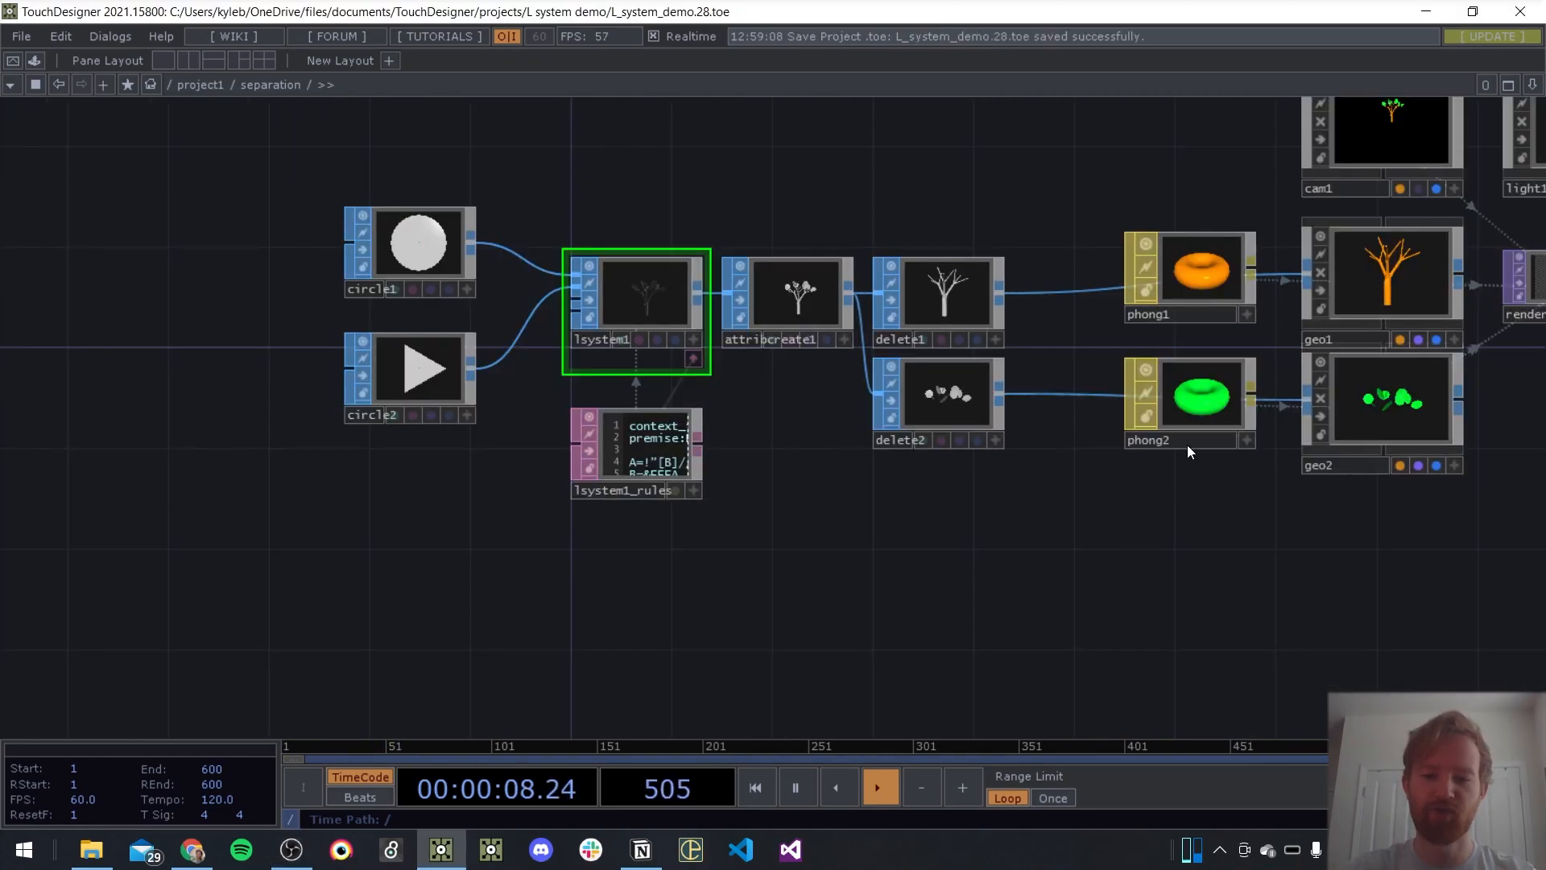
{"action": "left_click_drag", "start_coordinate": [926, 572], "coordinate": [732, 598]}
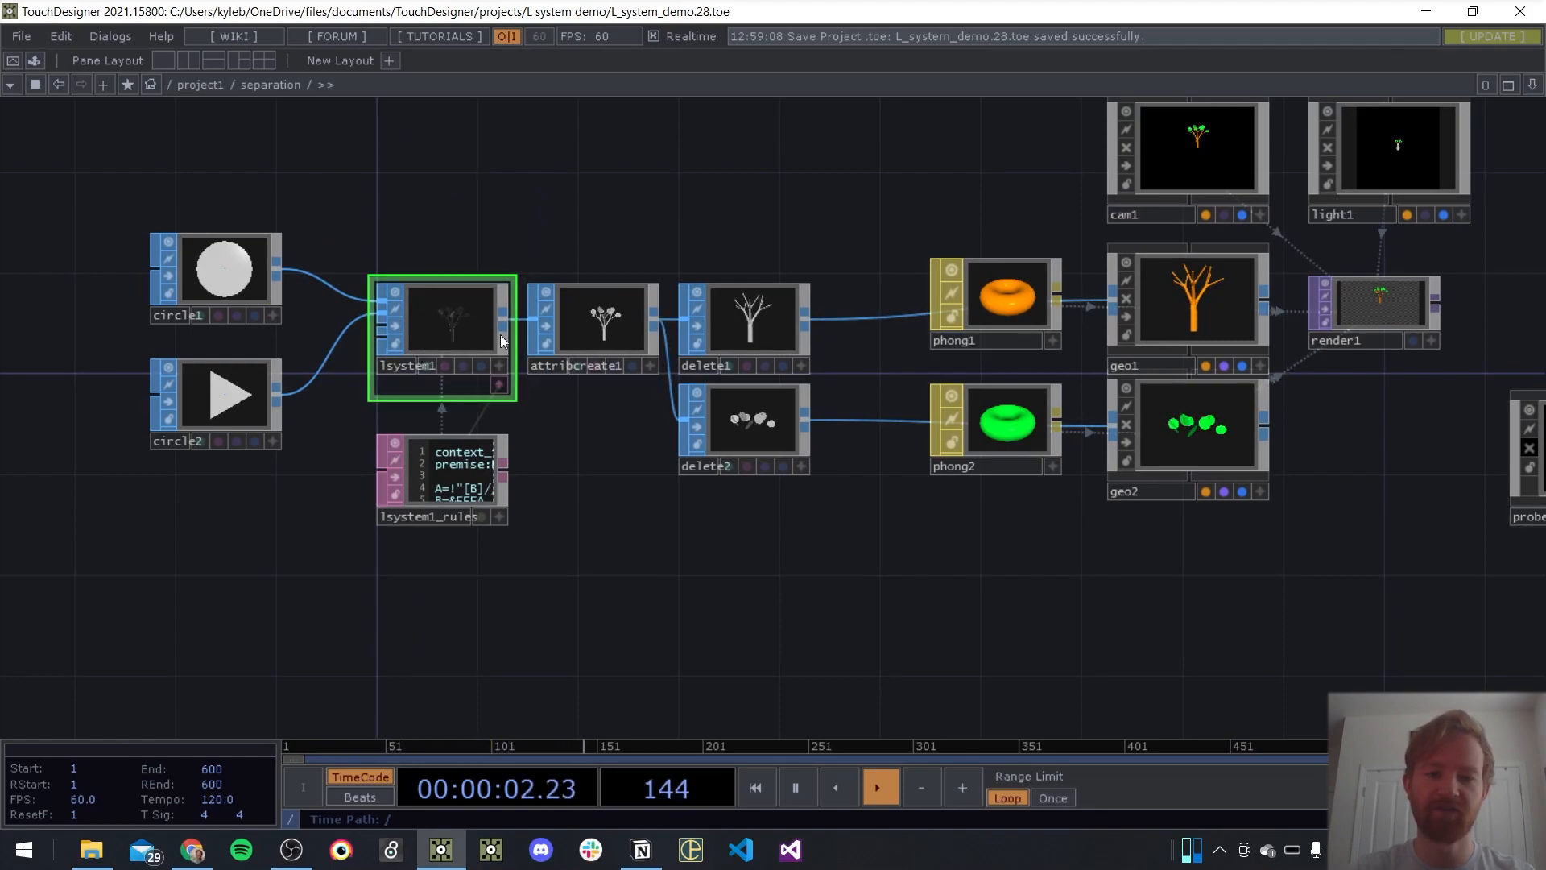
{"action": "left_click_drag", "start_coordinate": [599, 549], "coordinate": [846, 535]}
{"action": "right_click_drag", "start_coordinate": [868, 211], "coordinate": [894, 532]}
{"action": "key", "text": "Delete"}
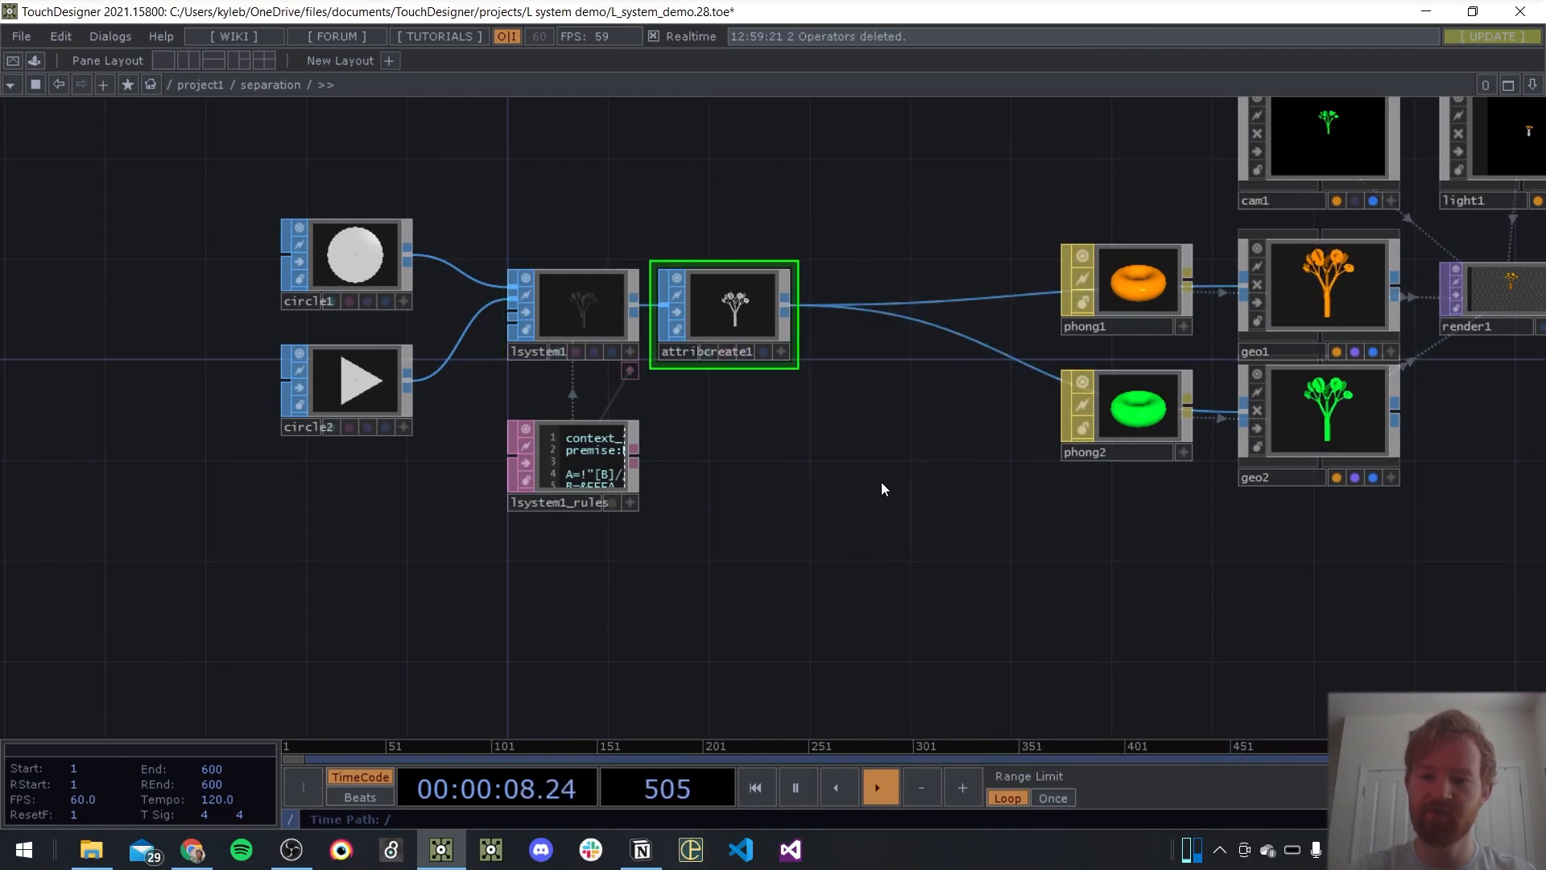
{"action": "key", "text": "ctrl+s"}
Move lsystem1_rules up directly beneath lsystem1 and space attribcreate1 farther away from lsystem1
{"action": "left_click_drag", "start_coordinate": [712, 501], "coordinate": [820, 511]}
{"action": "right_click_drag", "start_coordinate": [902, 167], "coordinate": [413, 535]}
{"action": "left_click_drag", "start_coordinate": [848, 288], "coordinate": [647, 288]}
{"action": "left_click", "coordinate": [944, 378]}
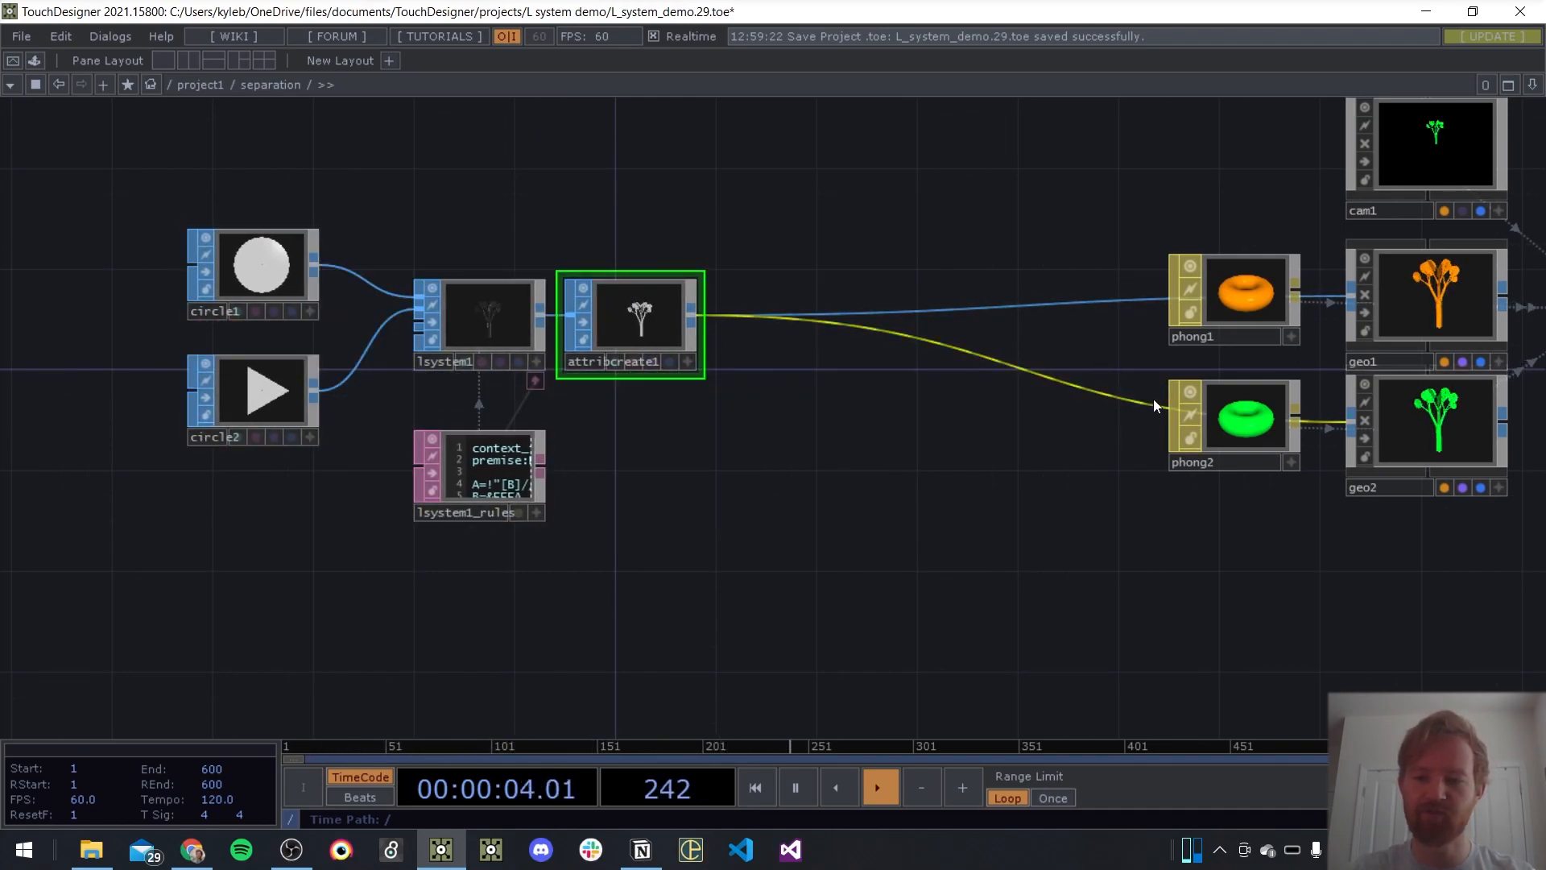
{"action": "left_click_drag", "start_coordinate": [495, 457], "coordinate": [496, 406]}
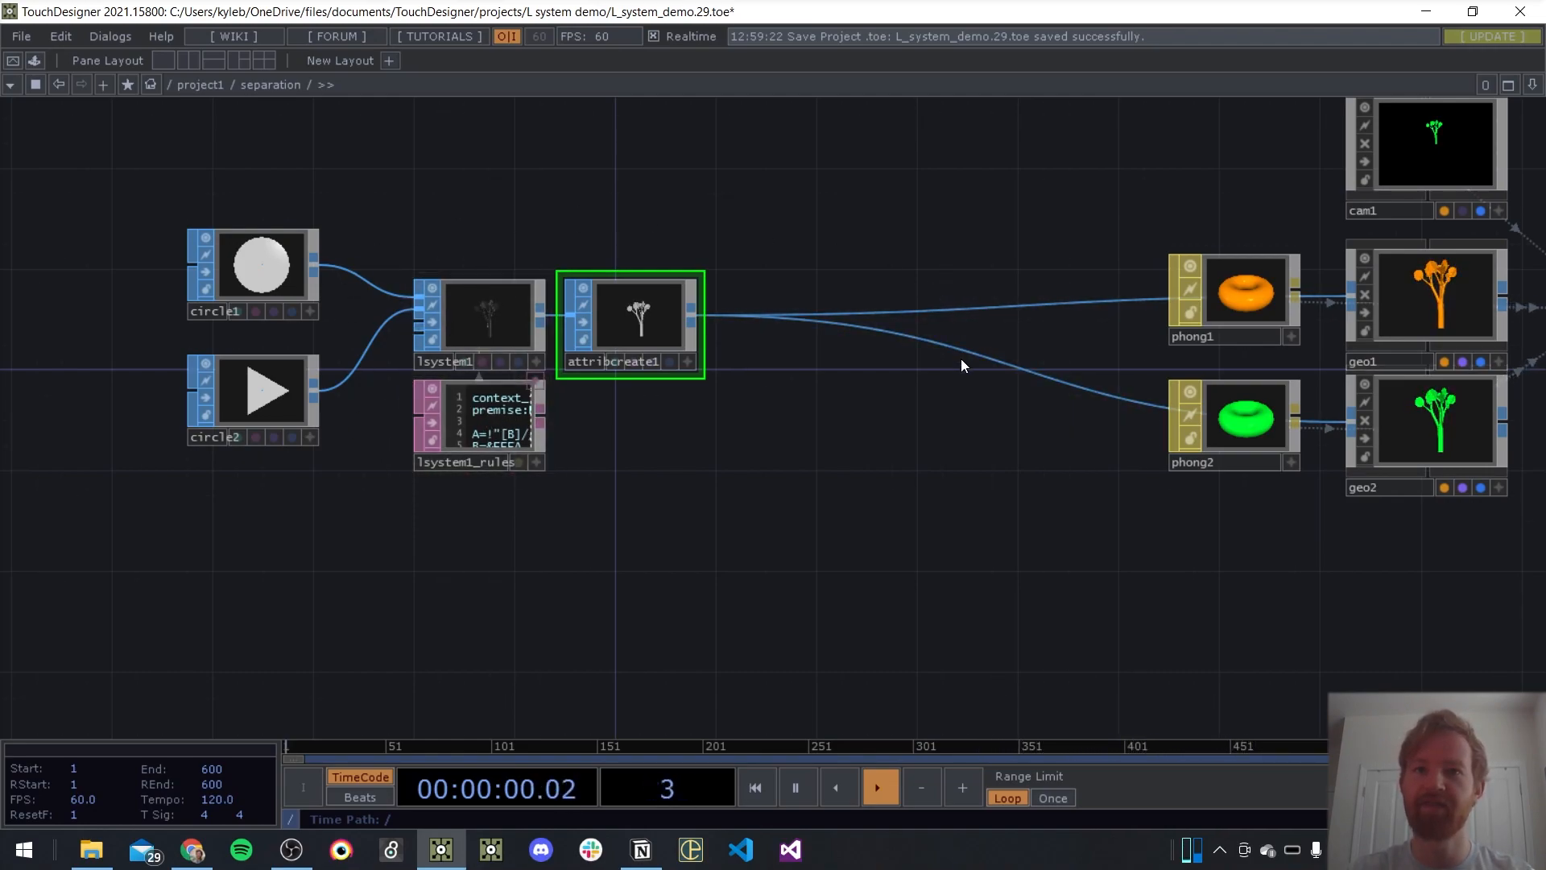
{"action": "left_click_drag", "start_coordinate": [654, 327], "coordinate": [705, 327]}
Duplicate lsystem1 together with its rules DAT twice, stacking both copies below the original pair
{"action": "right_click_drag", "start_coordinate": [485, 370], "coordinate": [467, 512]}
{"action": "middle_click_drag", "start_coordinate": [465, 314], "coordinate": [592, 288]}
{"action": "middle_click_drag", "start_coordinate": [580, 191], "coordinate": [384, 331]}
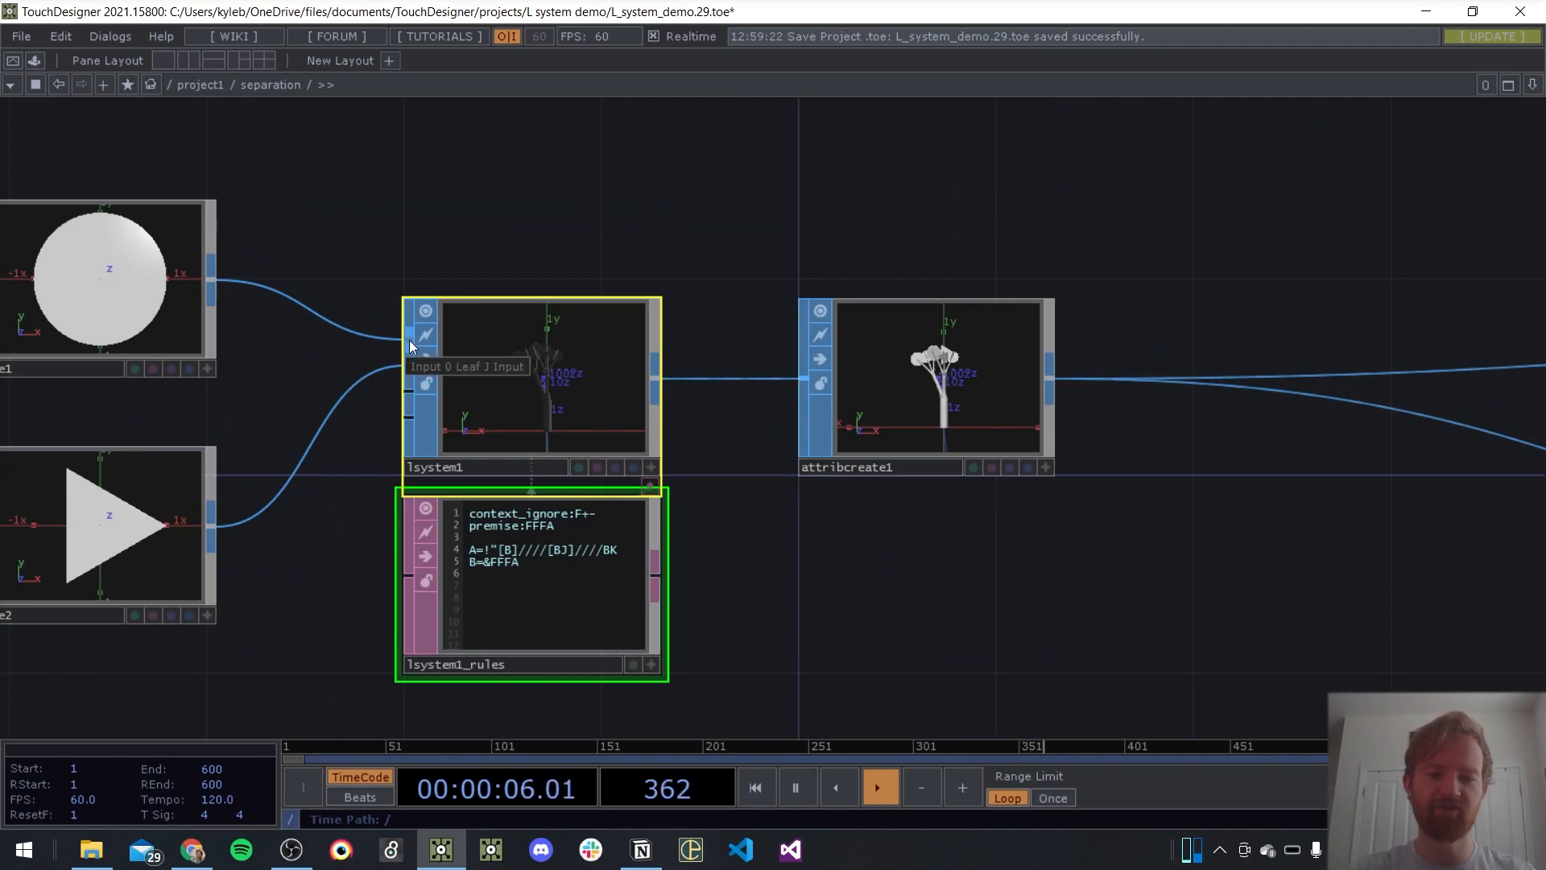
{"action": "scroll", "coordinate": [615, 421], "scroll_direction": "down", "scroll_amount": 5}
{"action": "key", "text": "ctrl+v"}
{"action": "left_click_drag", "start_coordinate": [783, 557], "coordinate": [778, 426]}
{"action": "key", "text": "ctrl+v"}
{"action": "left_click", "coordinate": [790, 562]}
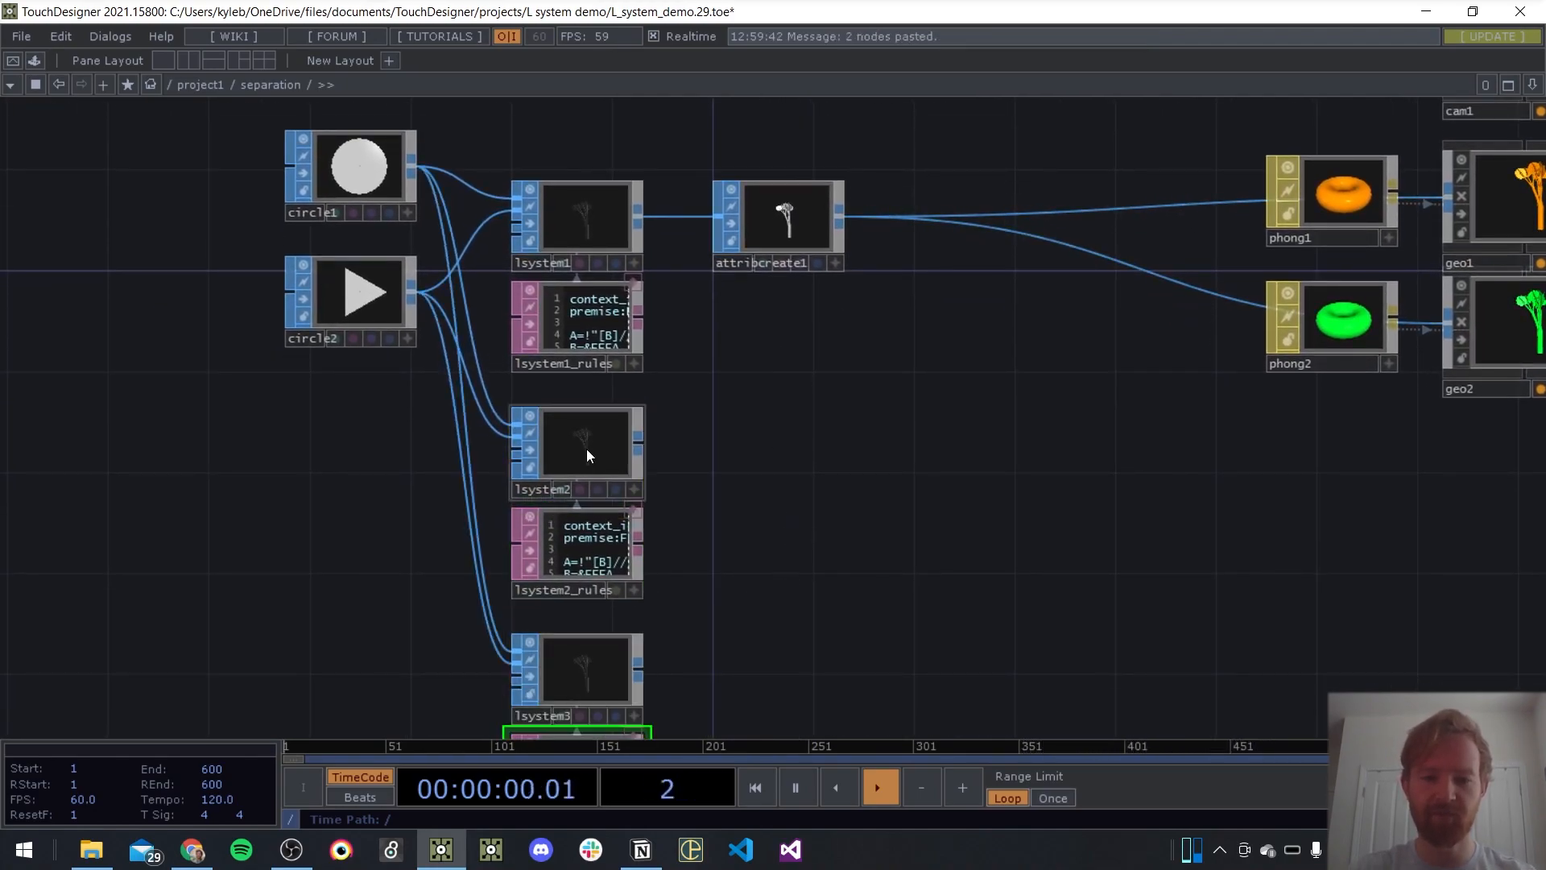
Inspect the rules in lsystem1_rules and shift attribcreate1 along its row to free space beside them
{"action": "scroll", "coordinate": [797, 352], "scroll_direction": "down", "scroll_amount": 5}
{"action": "left_click_drag", "start_coordinate": [801, 666], "coordinate": [731, 488]}
{"action": "middle_click_drag", "start_coordinate": [735, 440], "coordinate": [736, 383]}
{"action": "left_click_drag", "start_coordinate": [723, 320], "coordinate": [720, 358]}
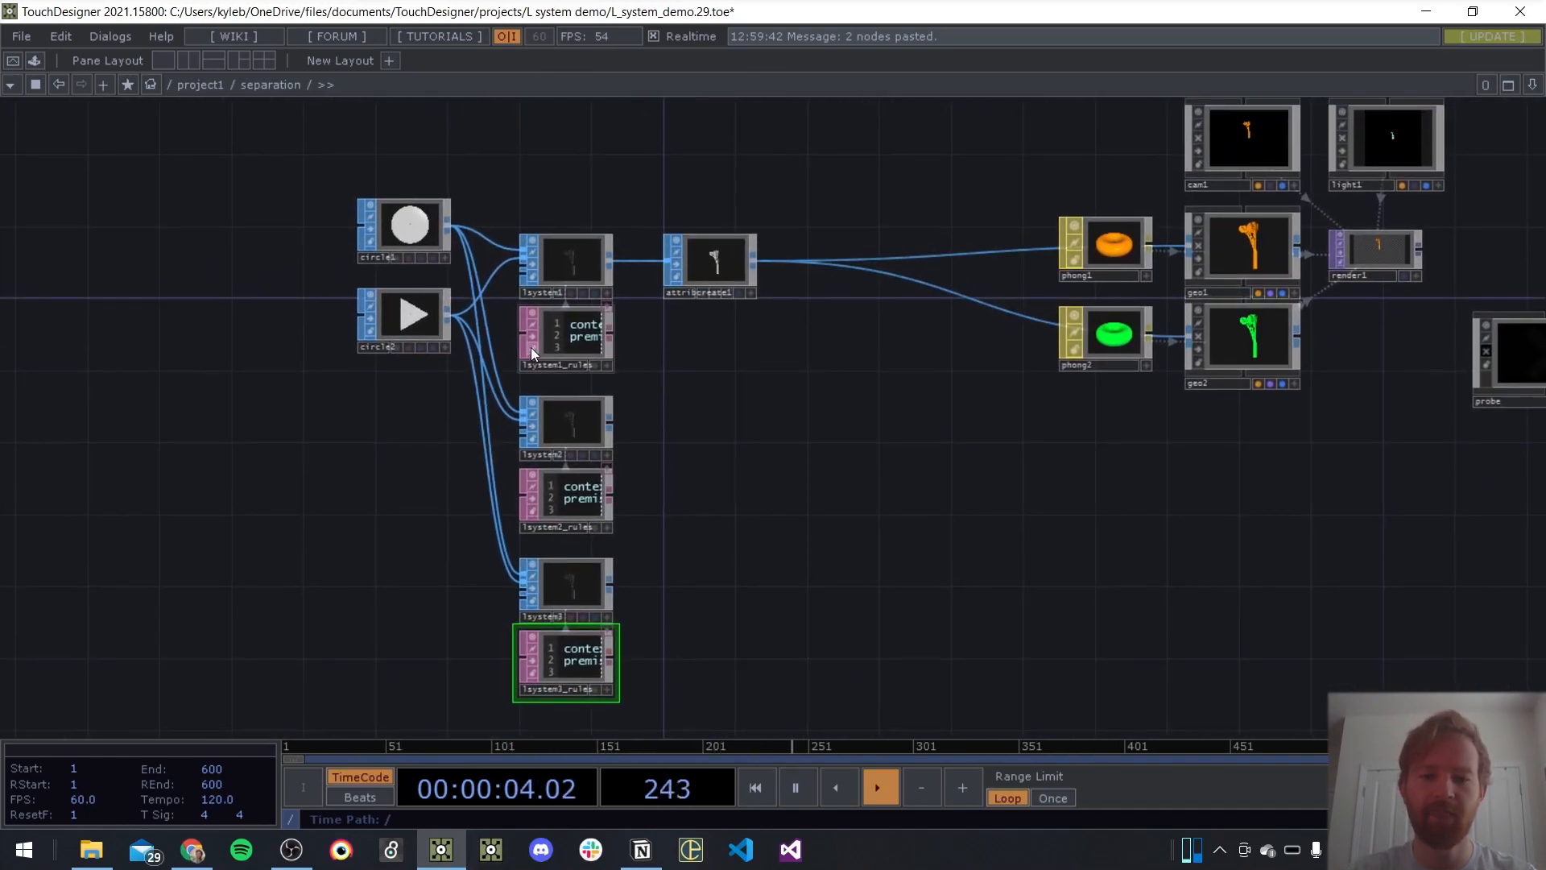
{"action": "scroll", "coordinate": [531, 346], "scroll_direction": "up", "scroll_amount": 5}
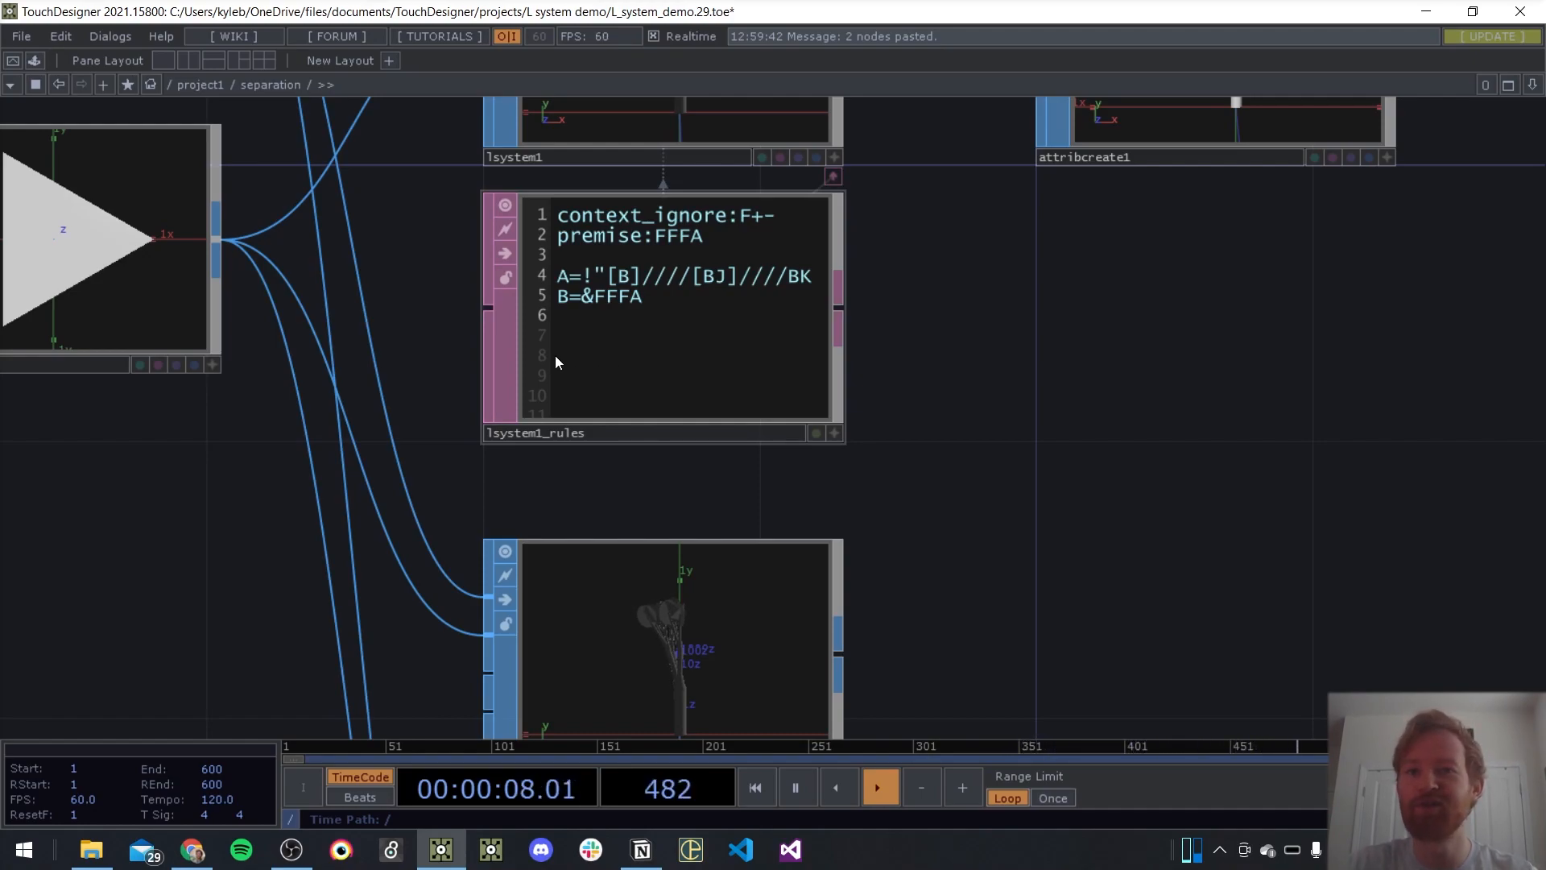
{"action": "scroll", "coordinate": [660, 356], "scroll_direction": "down", "scroll_amount": 2}
{"action": "left_click_drag", "start_coordinate": [829, 416], "coordinate": [636, 396]}
{"action": "scroll", "coordinate": [640, 395], "scroll_direction": "down", "scroll_amount": 2}
{"action": "left_click_drag", "start_coordinate": [822, 190], "coordinate": [927, 190]}
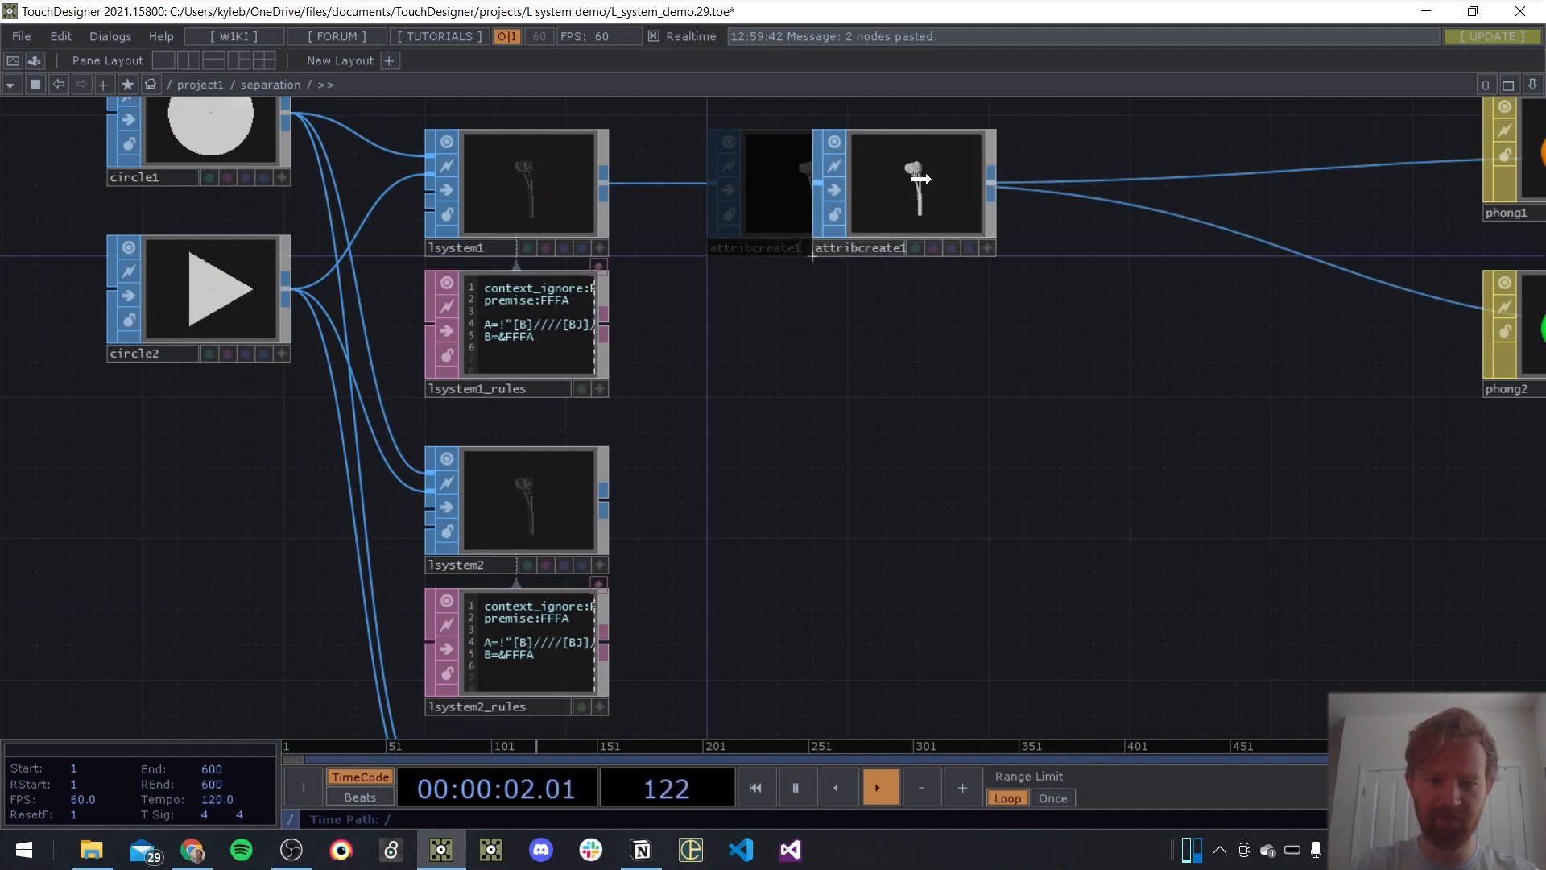
Add a Substitute DAT beside lsystem1_rules and connect the rules to its first input
{"action": "key", "text": "Tab"}
{"action": "key", "text": "Tab"}
{"action": "key", "text": "Tab"}
{"action": "key", "text": "Tab"}
{"action": "key", "text": "Tab"}
{"action": "key", "text": "Tab"}
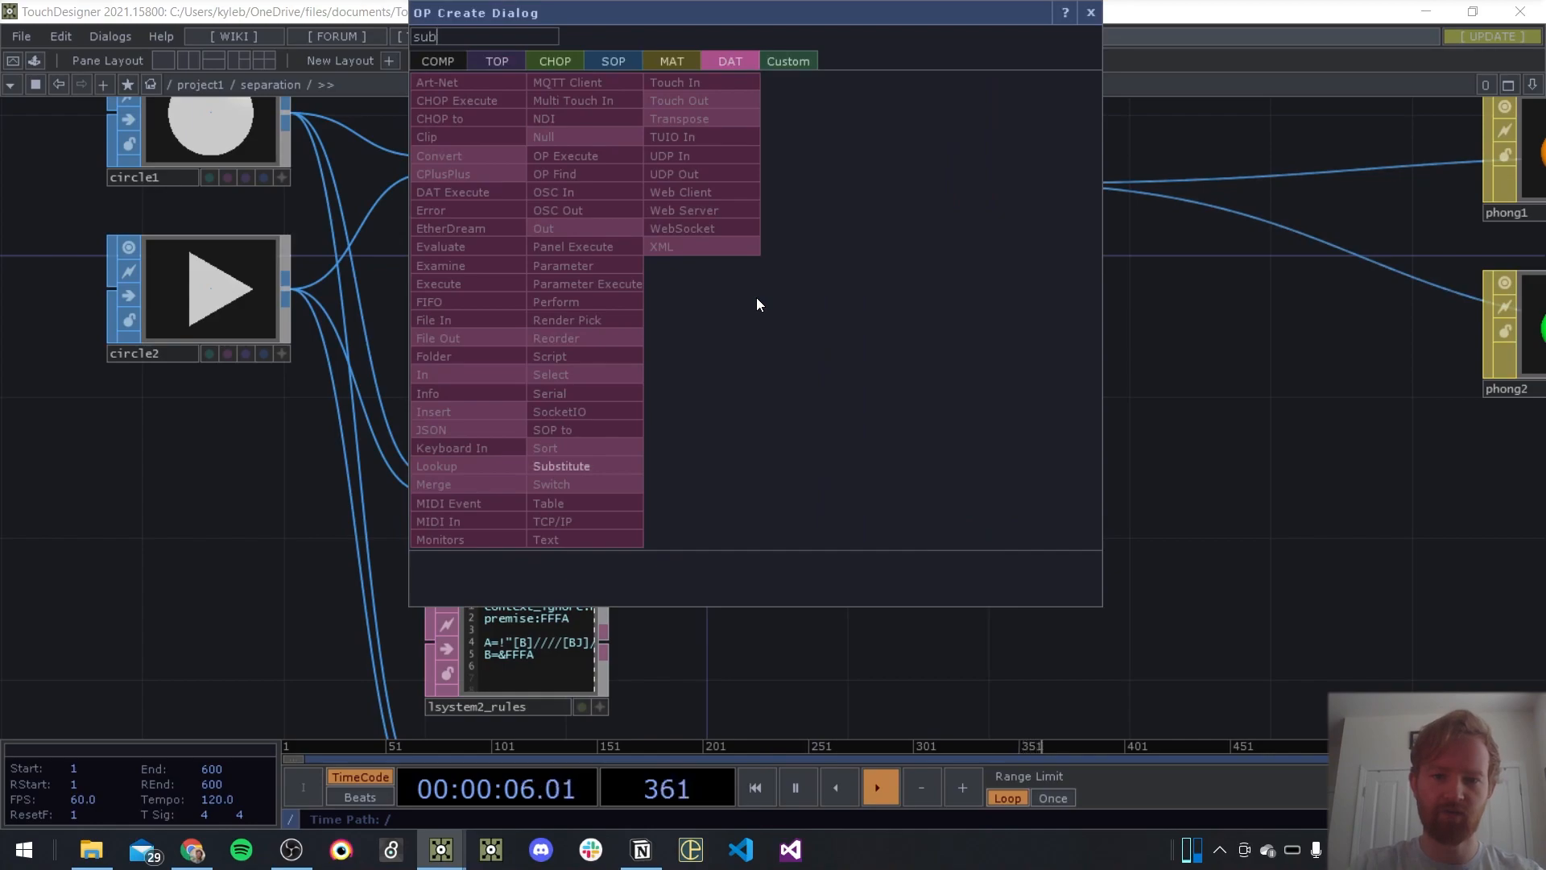
{"action": "left_click", "coordinate": [564, 466]}
{"action": "left_click", "coordinate": [775, 371]}
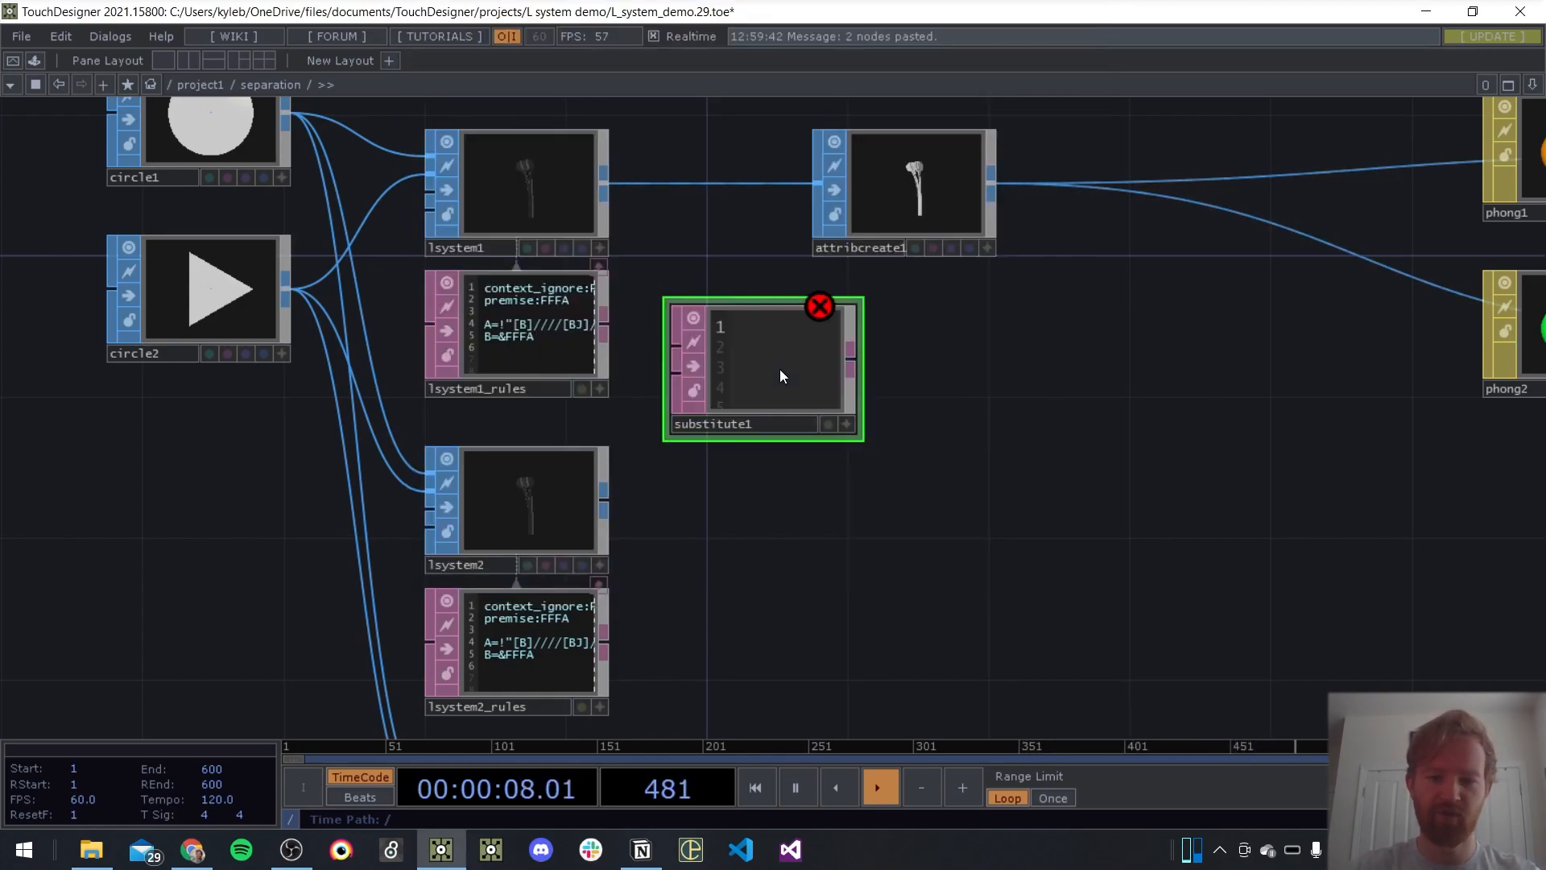
{"action": "left_click_drag", "start_coordinate": [604, 328], "coordinate": [671, 338]}
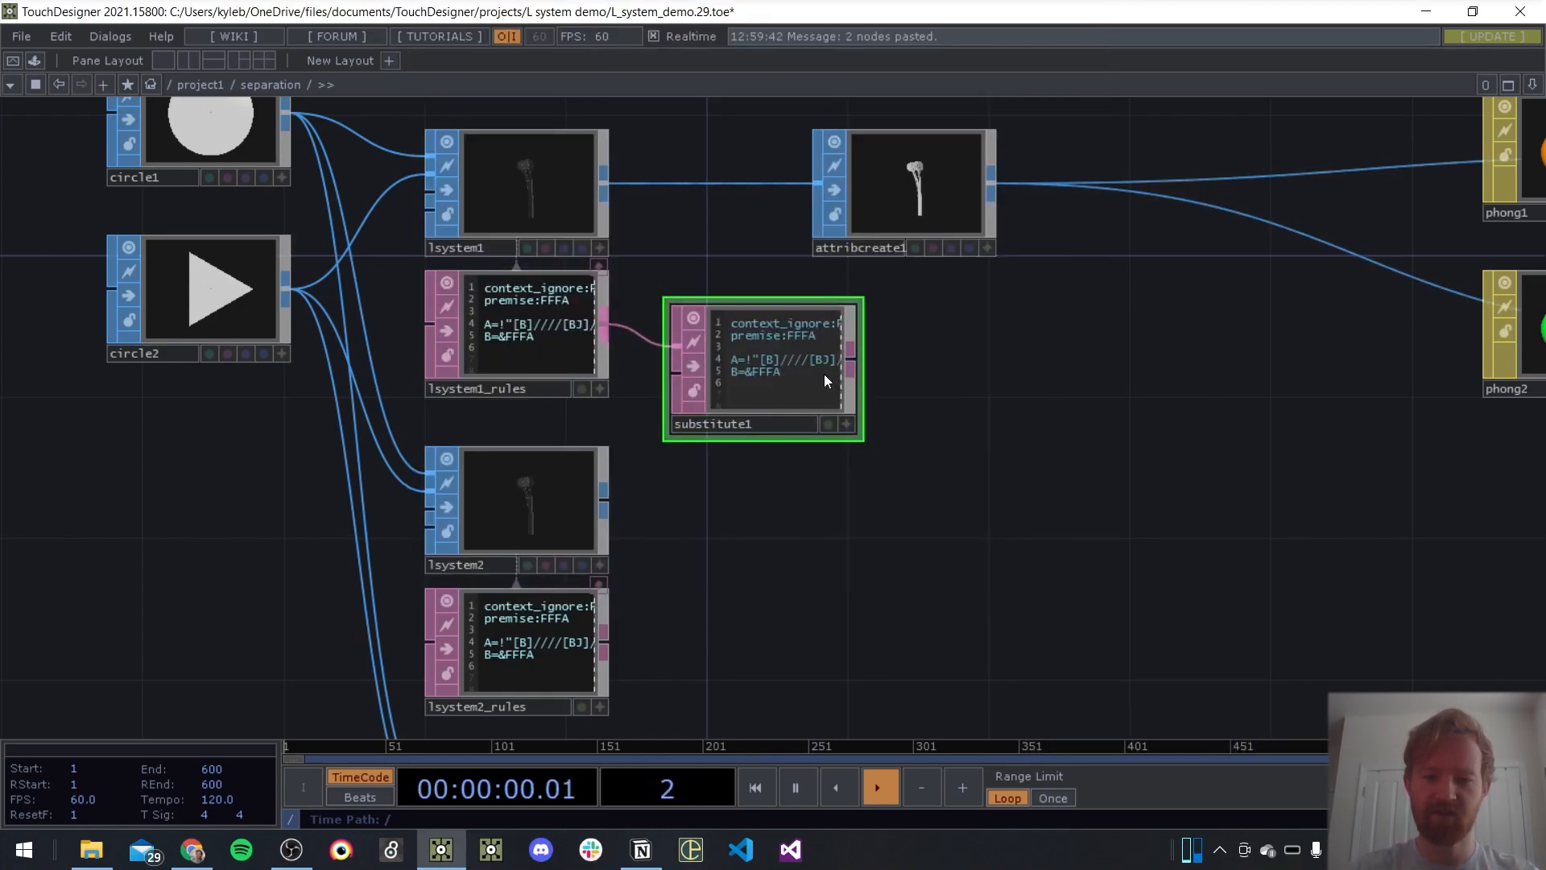
Make substitute1 replace J with an empty string and assign it as the rules DAT of lsystem1
{"action": "scroll", "coordinate": [824, 374], "scroll_direction": "up", "scroll_amount": 5}
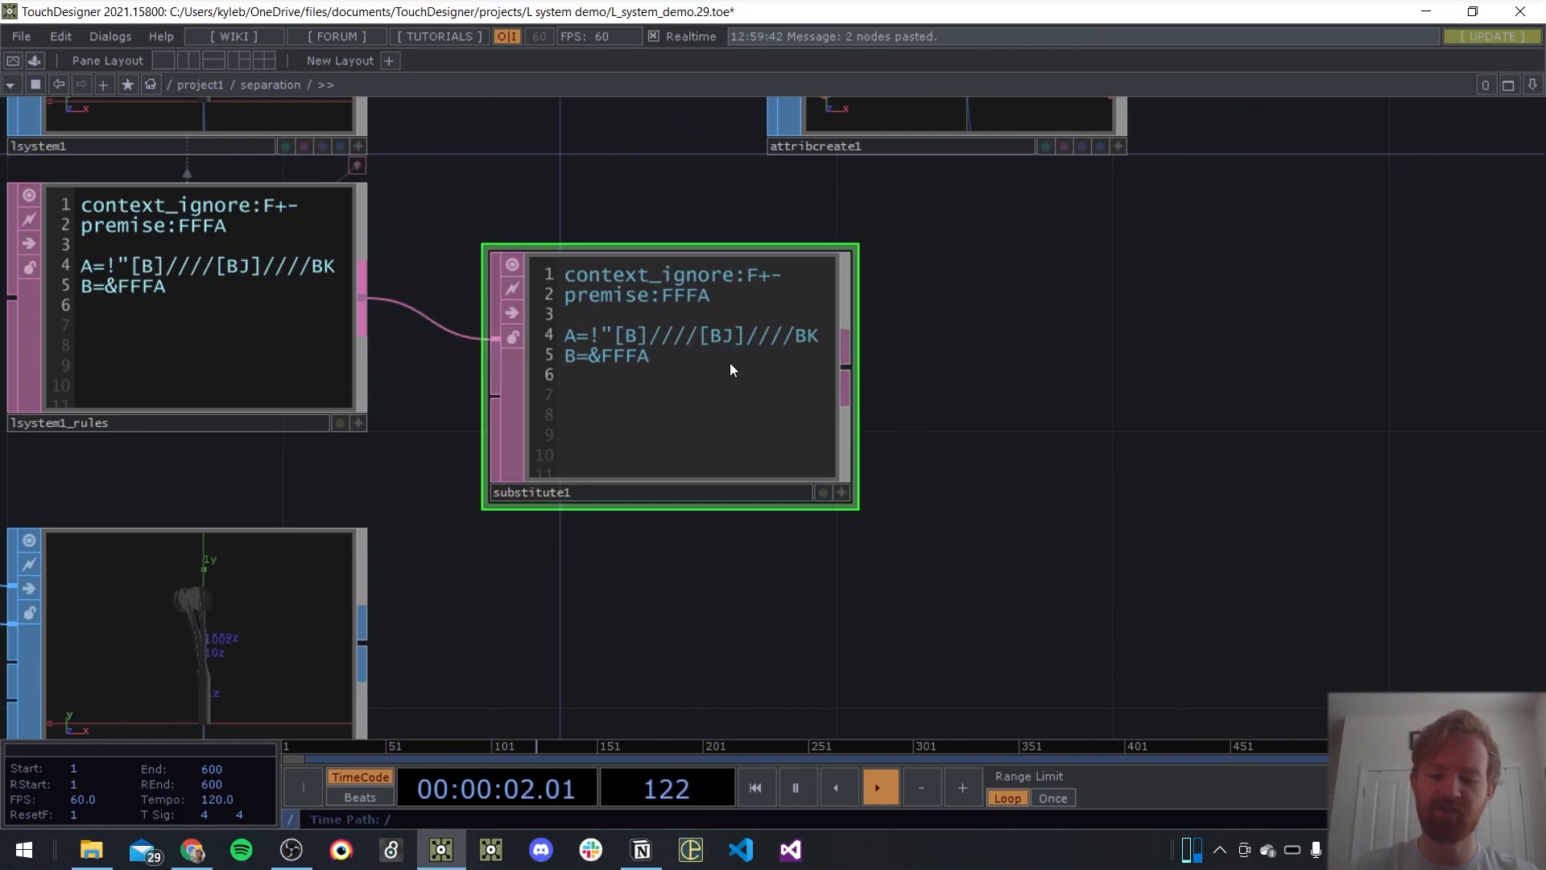
{"action": "key", "text": "p"}
{"action": "left_click", "coordinate": [1286, 191]}
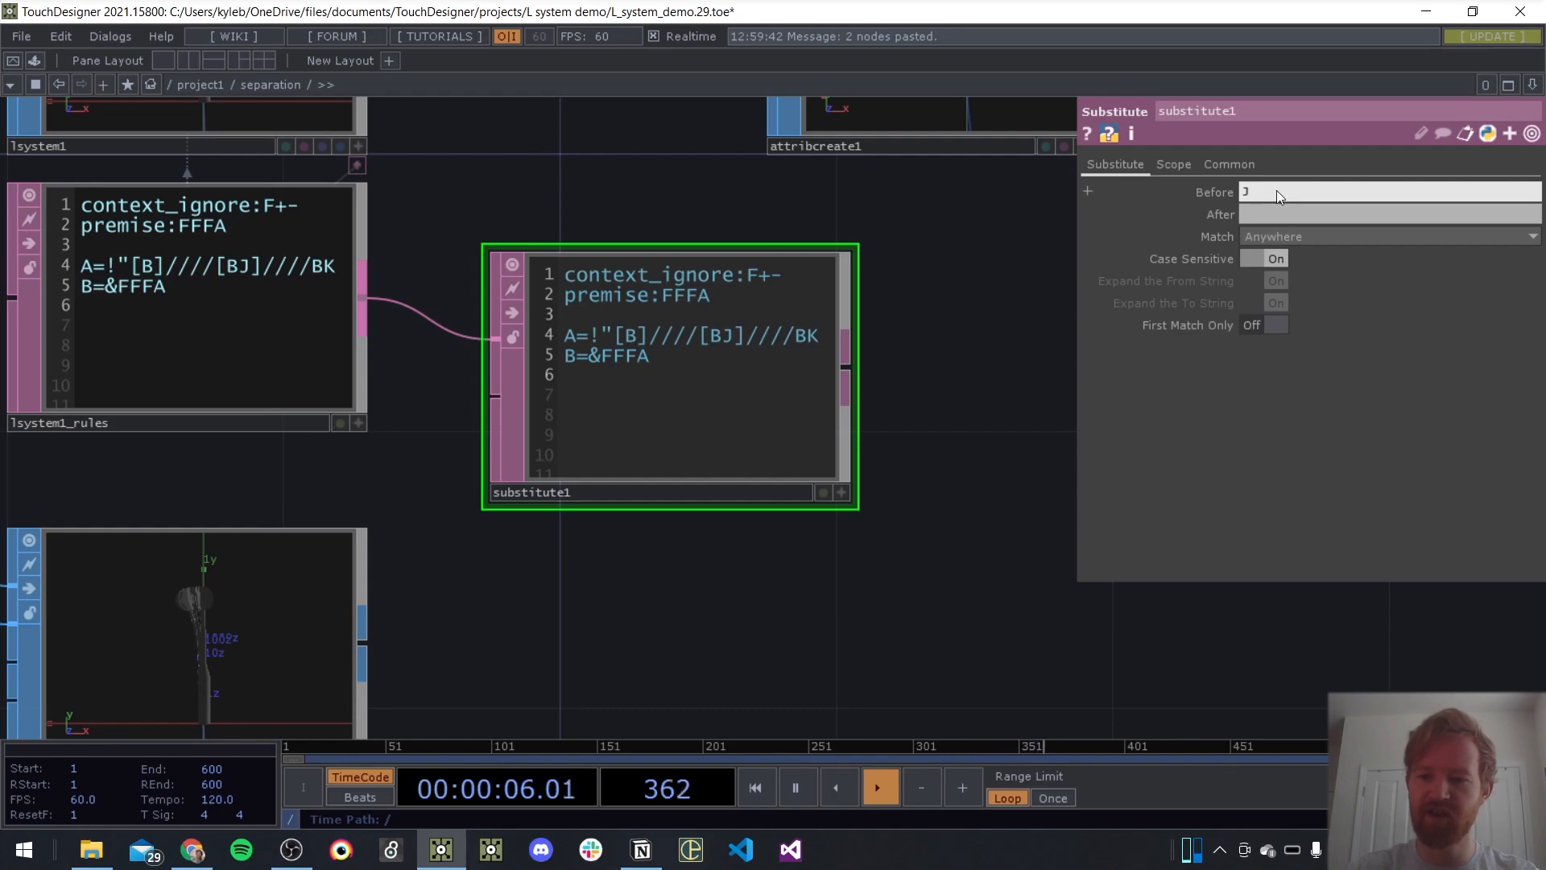
{"action": "left_click", "coordinate": [1264, 215]}
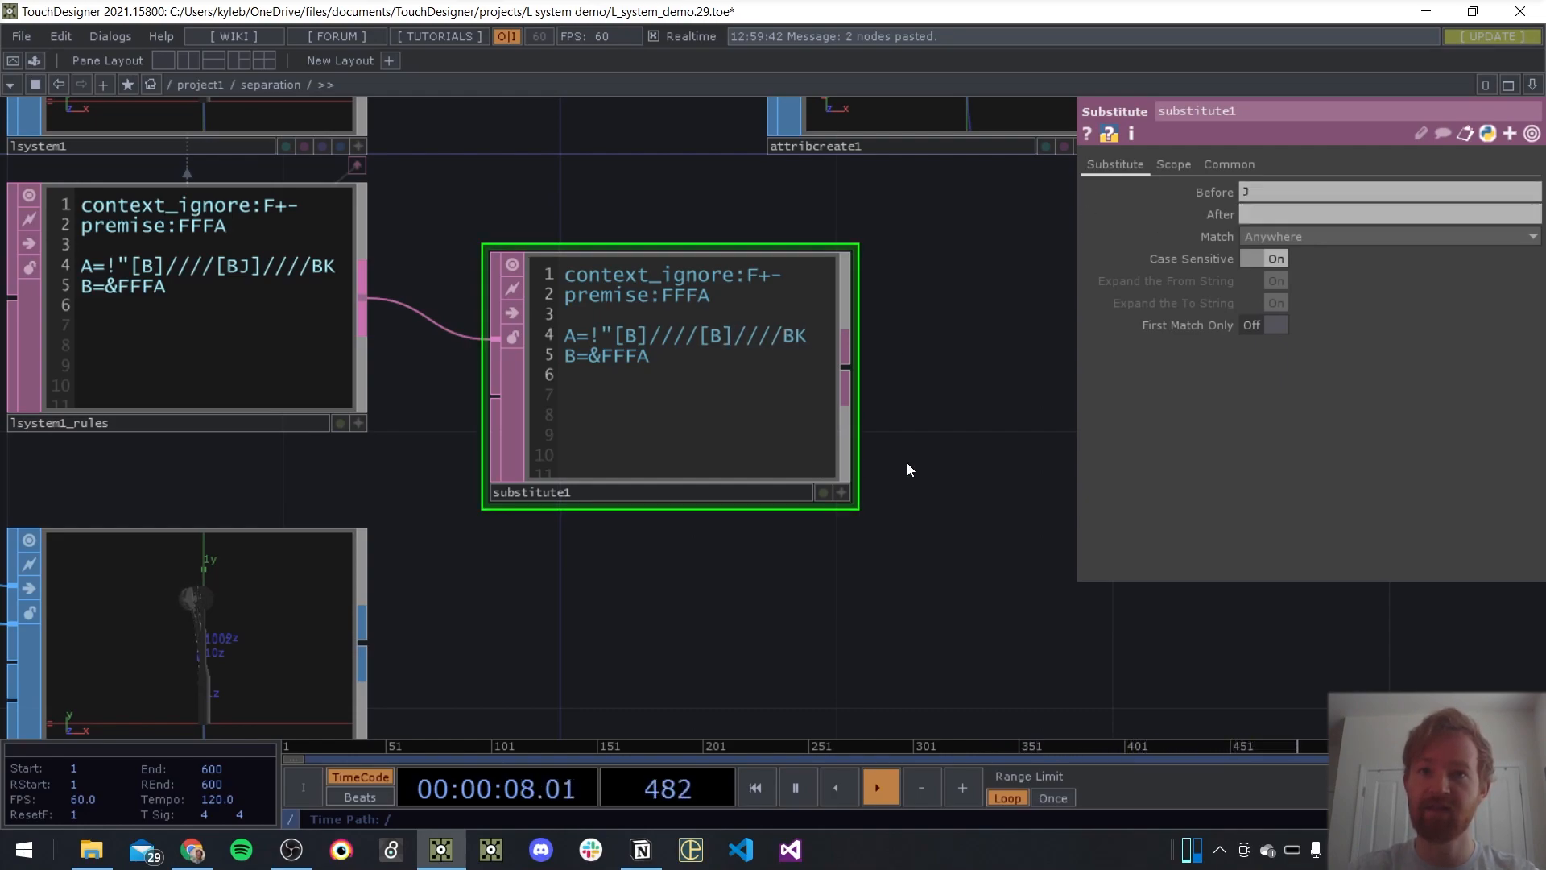
{"action": "key", "text": "p"}
{"action": "scroll", "coordinate": [937, 459], "scroll_direction": "down", "scroll_amount": 3}
{"action": "left_click_drag", "start_coordinate": [887, 519], "coordinate": [534, 263]}
Switch lsystem1's Angle from the expression back to the constant value 28
{"action": "scroll", "coordinate": [465, 254], "scroll_direction": "up", "scroll_amount": 1}
{"action": "scroll", "coordinate": [465, 253], "scroll_direction": "up", "scroll_amount": 3}
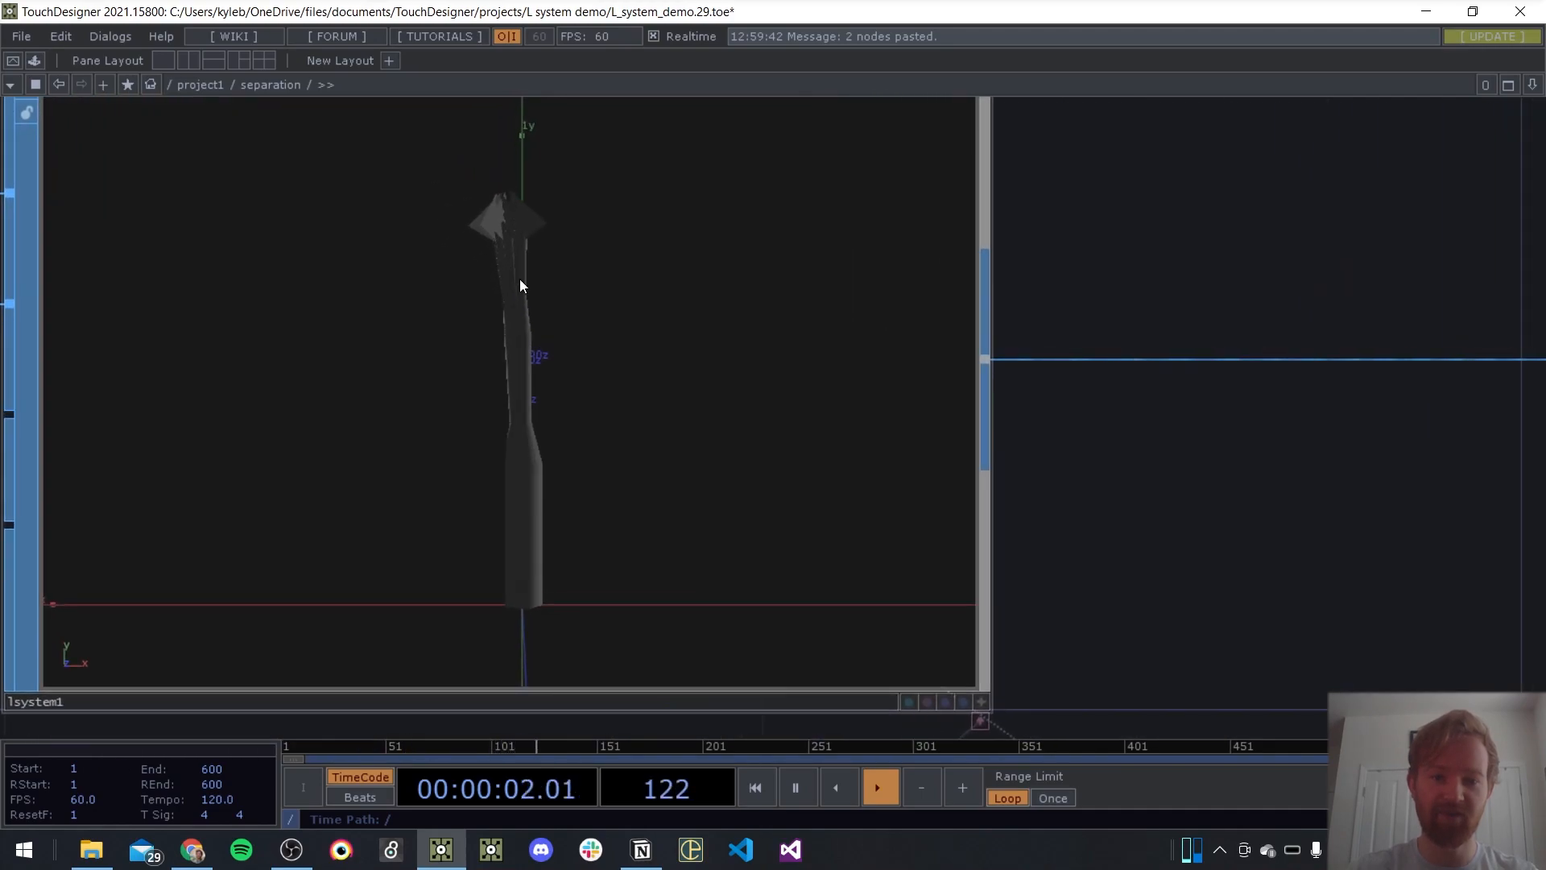
{"action": "left_click", "coordinate": [566, 335]}
{"action": "key", "text": "p"}
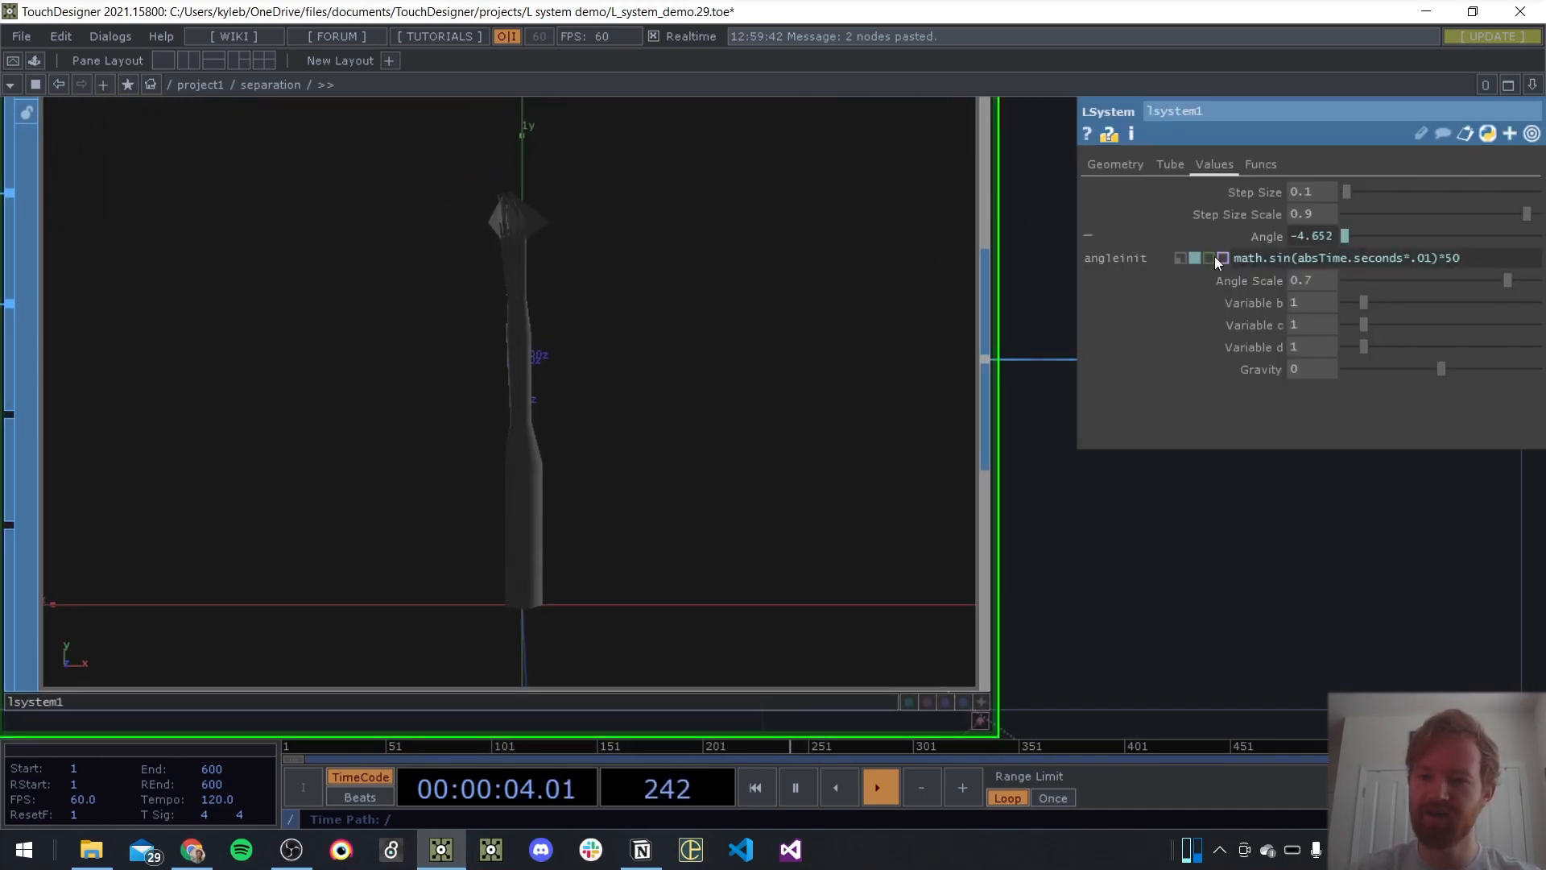
{"action": "left_click", "coordinate": [1181, 257]}
{"action": "scroll", "coordinate": [679, 252], "scroll_direction": "down", "scroll_amount": 4}
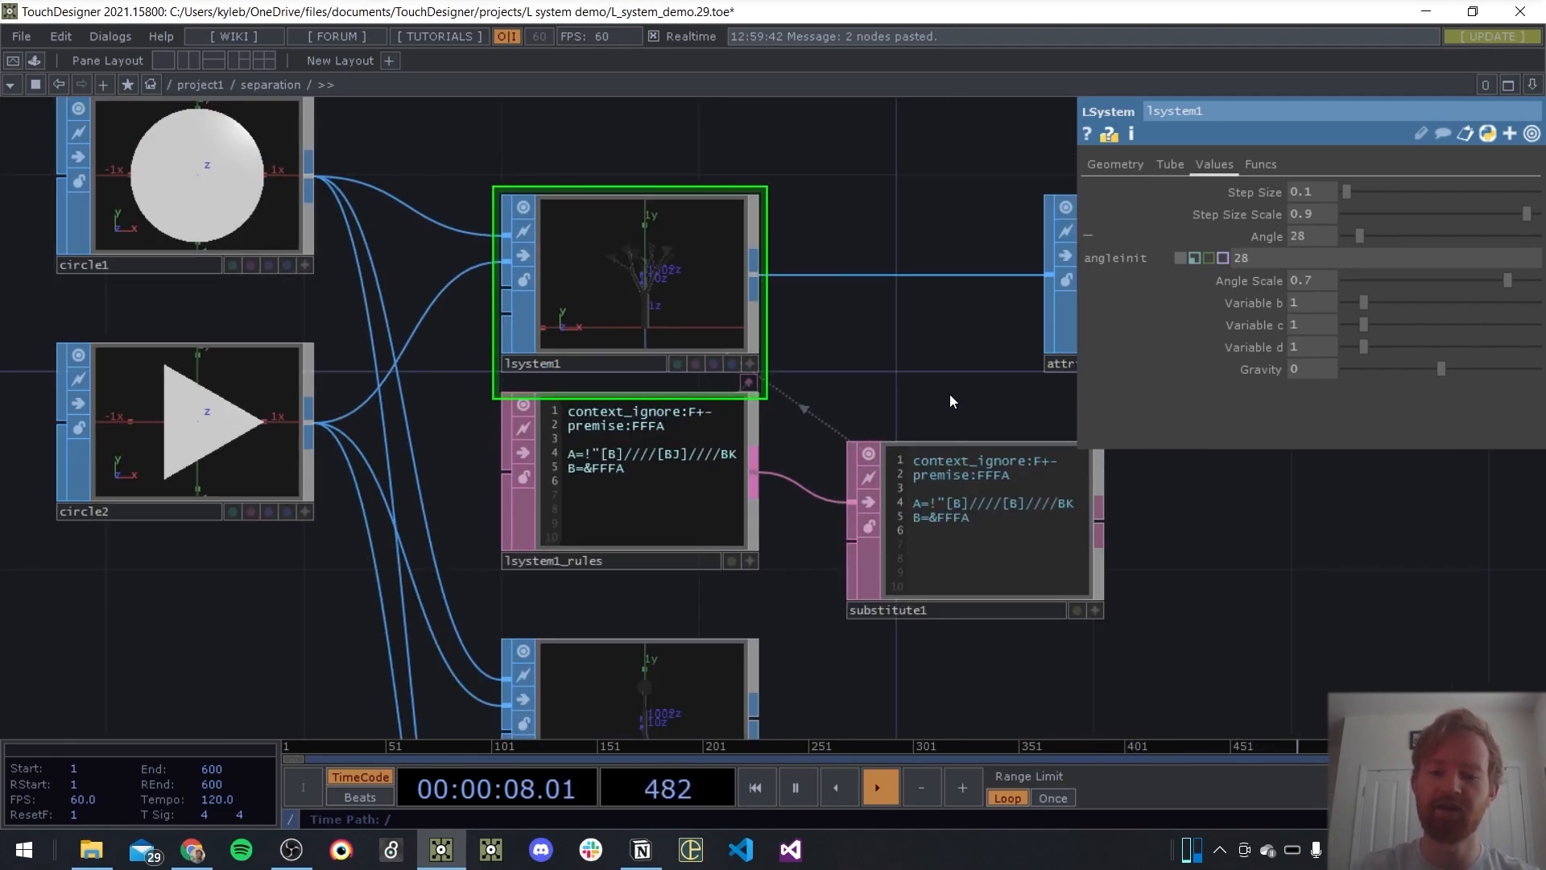
Delete the substitute1 DAT
{"action": "left_click", "coordinate": [997, 564]}
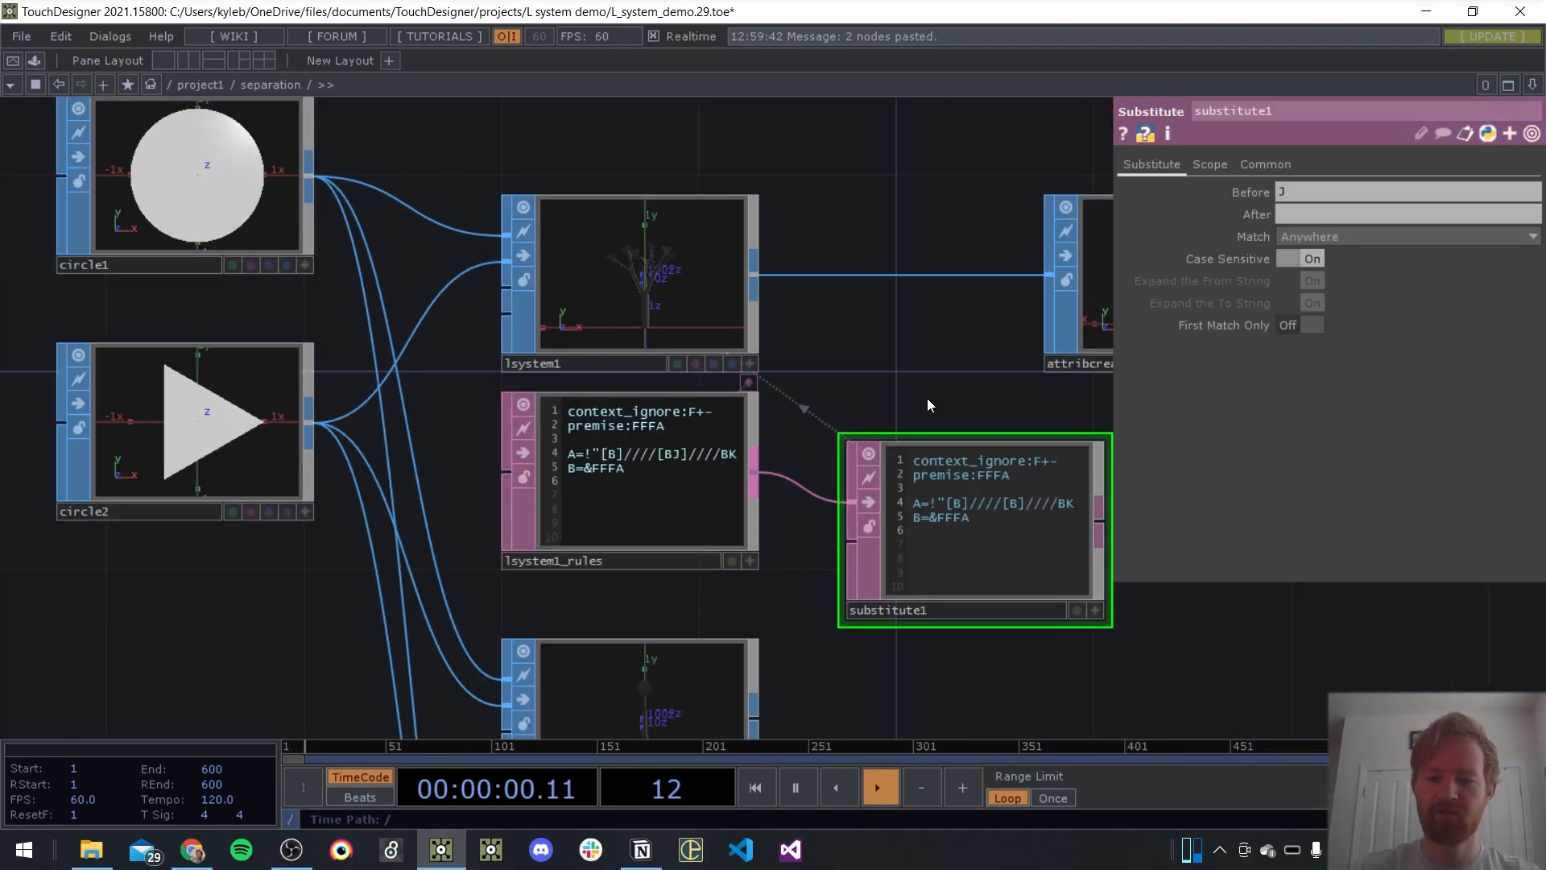
{"action": "left_click_drag", "start_coordinate": [926, 398], "coordinate": [795, 365]}
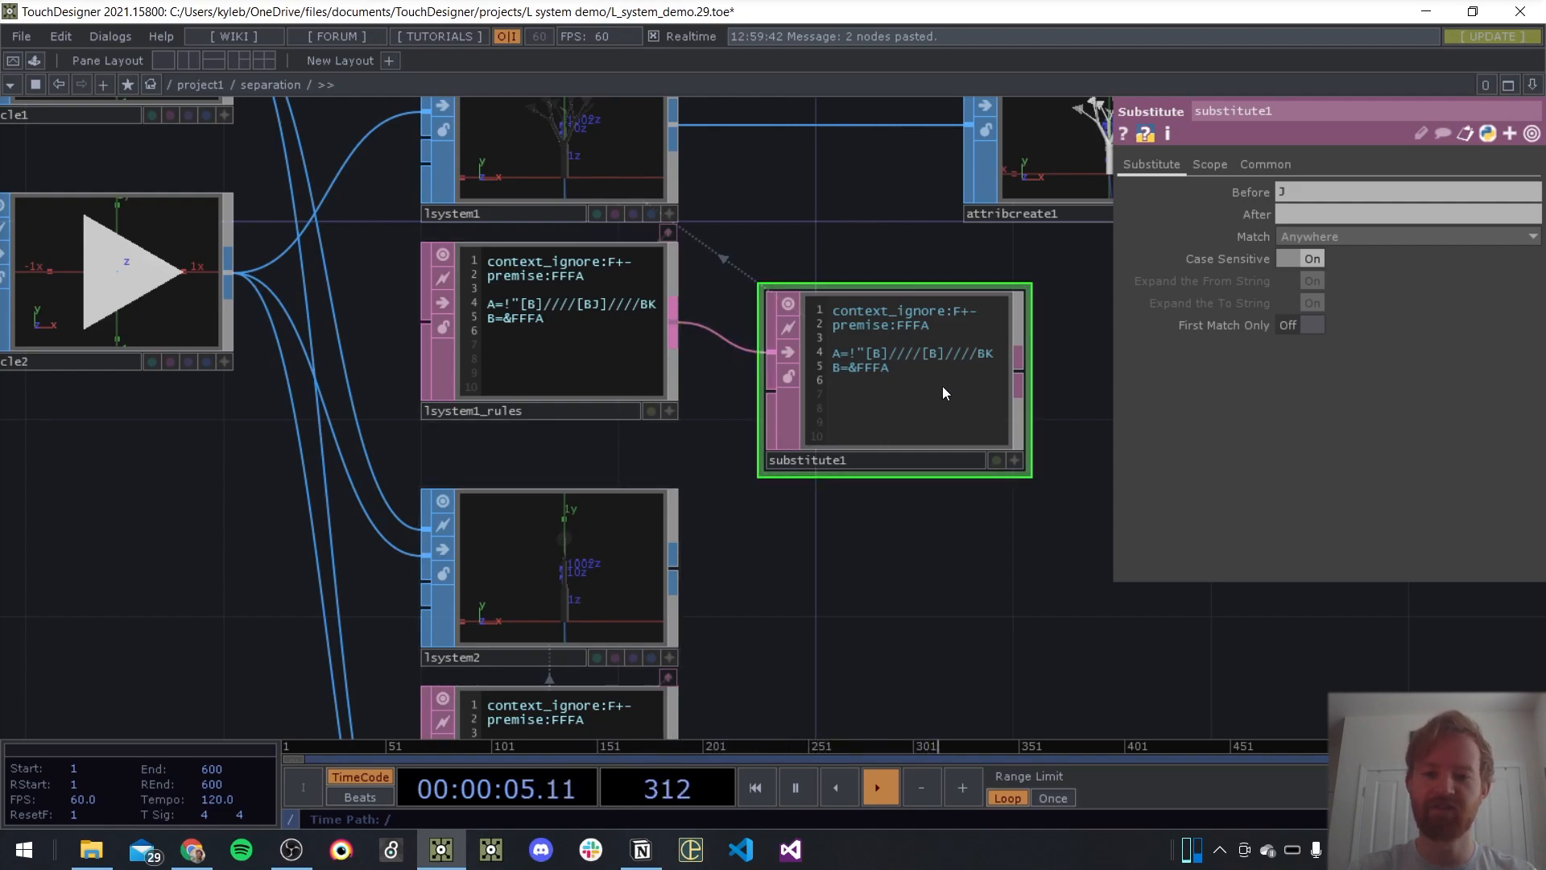
{"action": "key", "text": "Delete"}
Paste the prepared group of lsystem1_rules, three Table DATs and three Substitute DATs beside lsystem2 and lsystem3
{"action": "left_click_drag", "start_coordinate": [911, 580], "coordinate": [630, 442]}
{"action": "scroll", "coordinate": [631, 442], "scroll_direction": "down", "scroll_amount": 3}
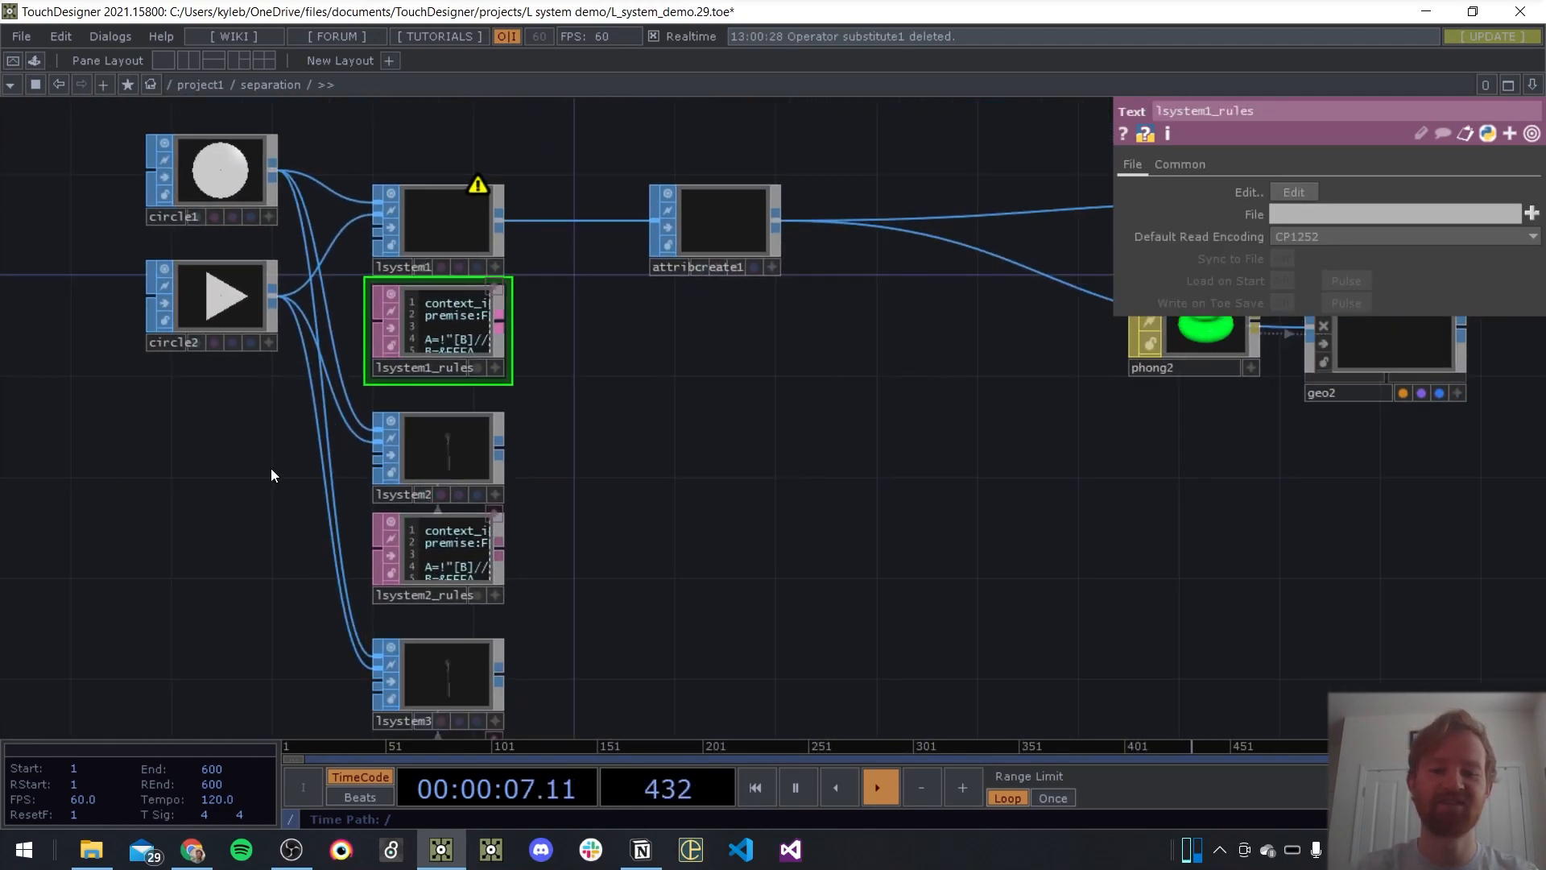
{"action": "left_click_drag", "start_coordinate": [886, 627], "coordinate": [810, 480]}
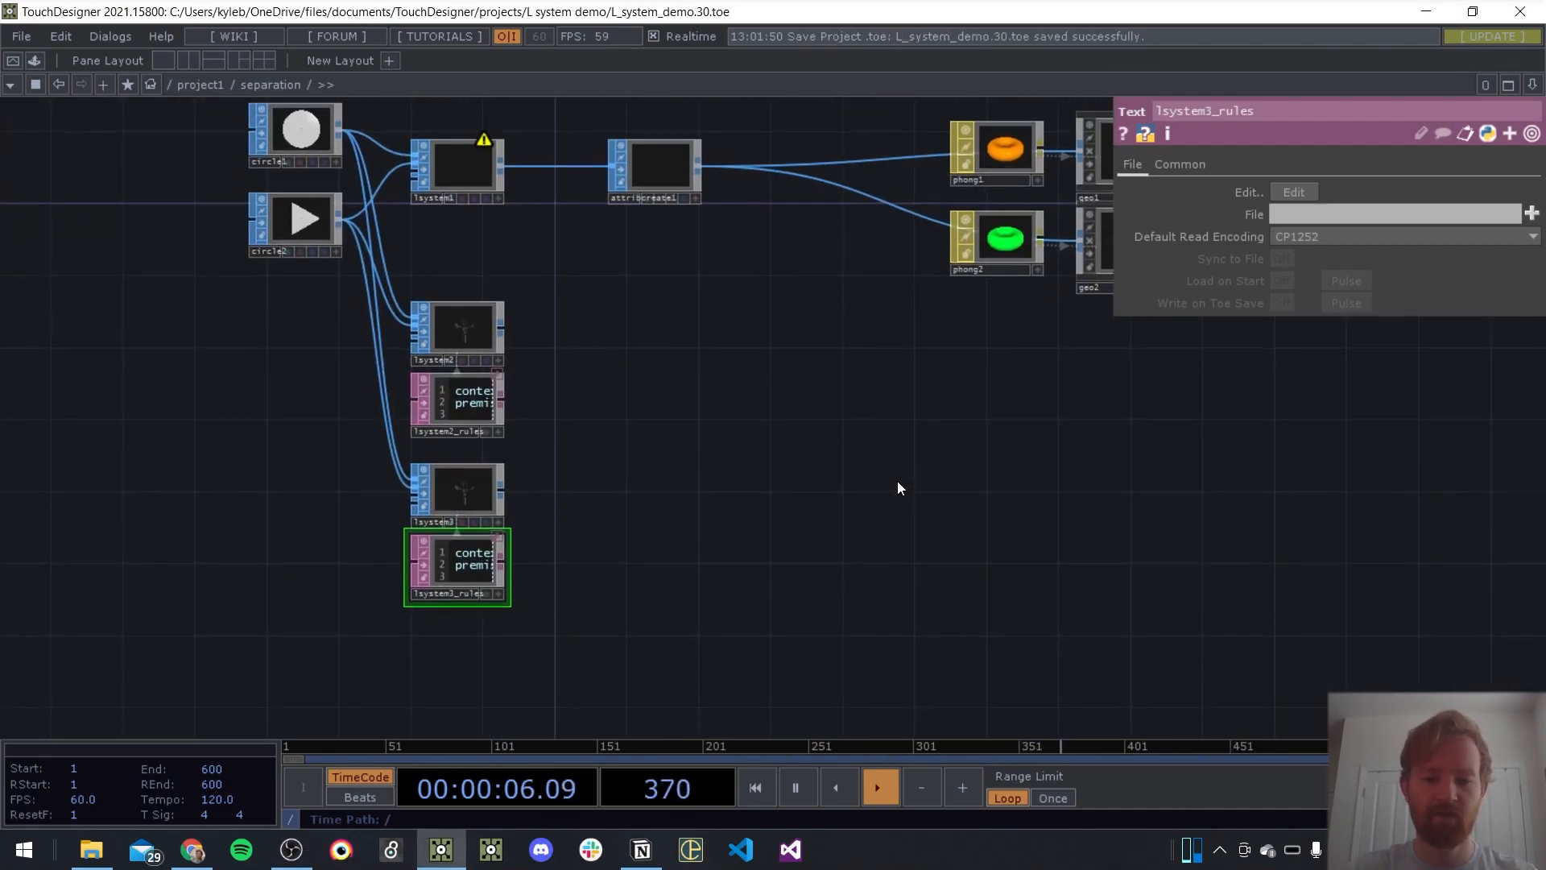
{"action": "key", "text": "ctrl+v"}
{"action": "left_click_drag", "start_coordinate": [932, 248], "coordinate": [573, 266]}
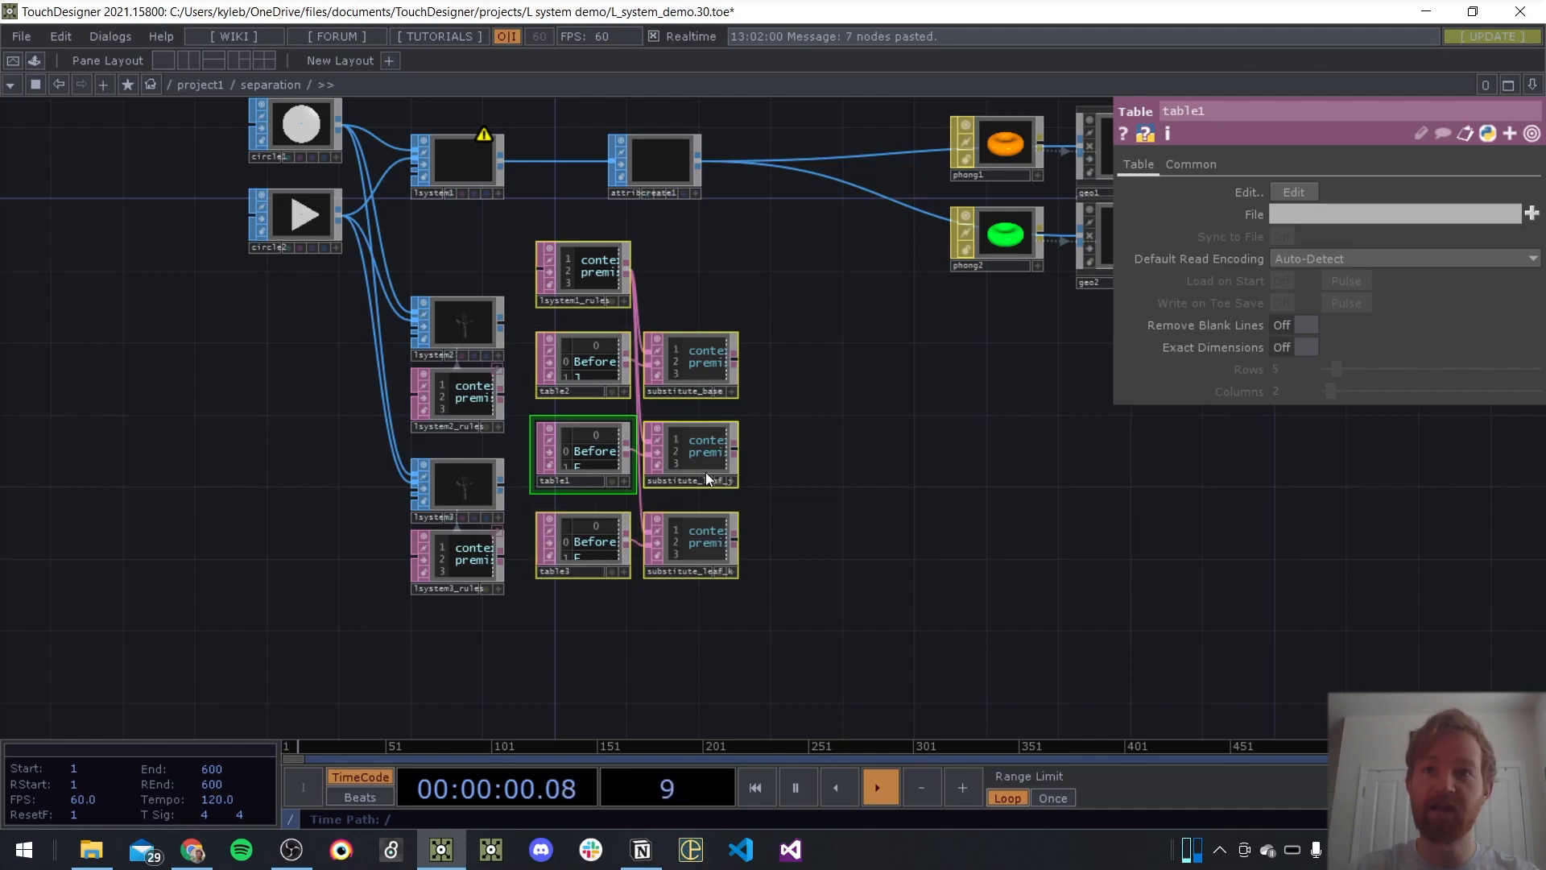
{"action": "left_click", "coordinate": [839, 501]}
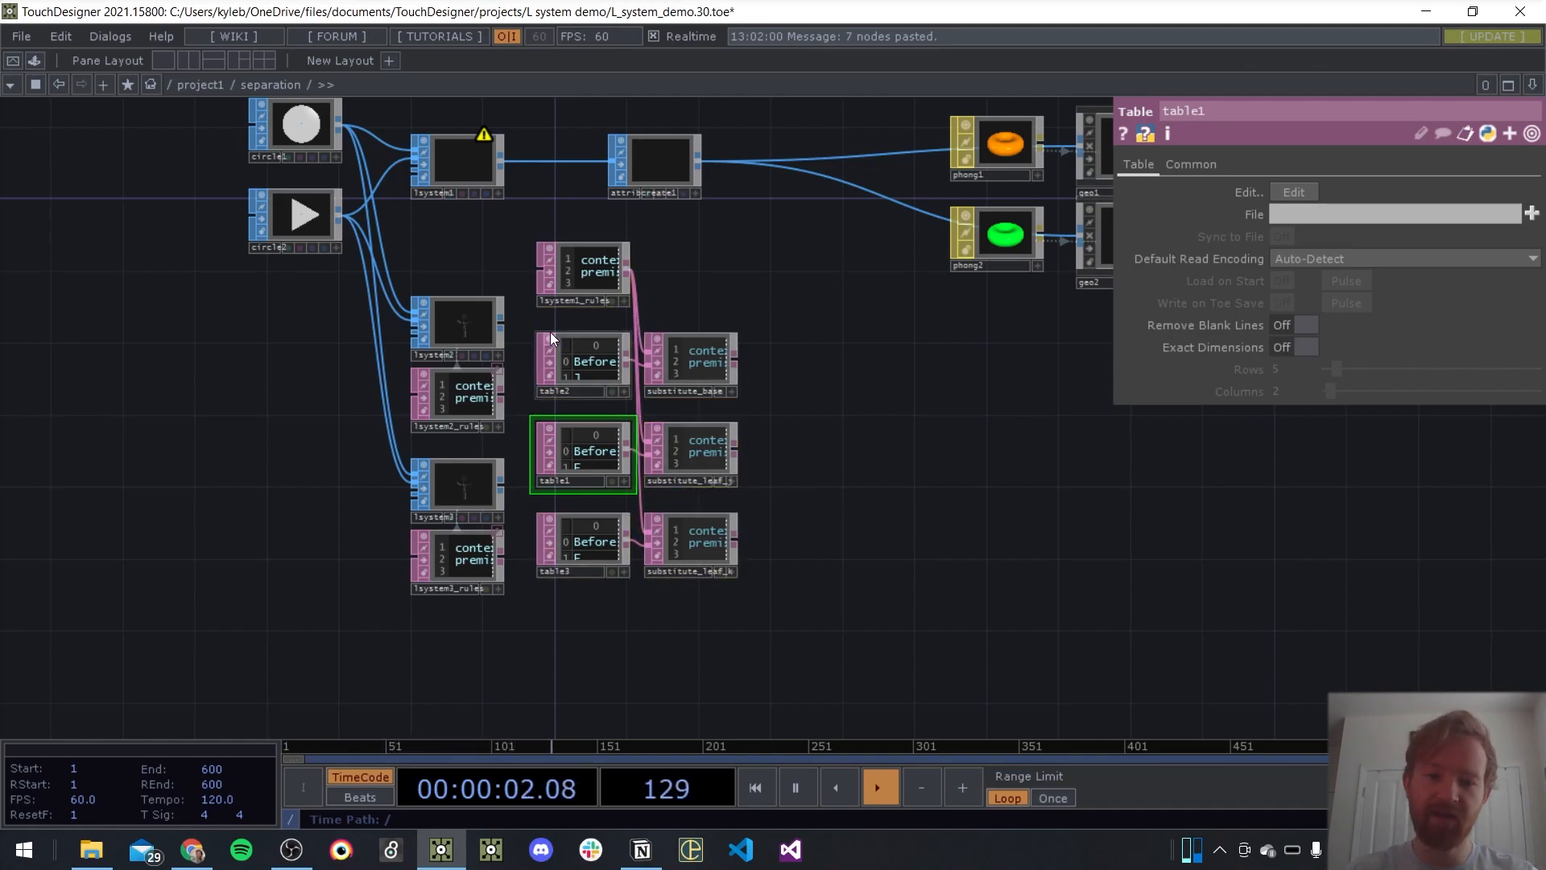
Examine the Before/After tables and the resulting rules in substitute_base, substitute_leaf_j and substitute_leaf_k
{"action": "scroll", "coordinate": [700, 342], "scroll_direction": "up", "scroll_amount": 5}
{"action": "scroll", "coordinate": [918, 604], "scroll_direction": "down", "scroll_amount": 2}
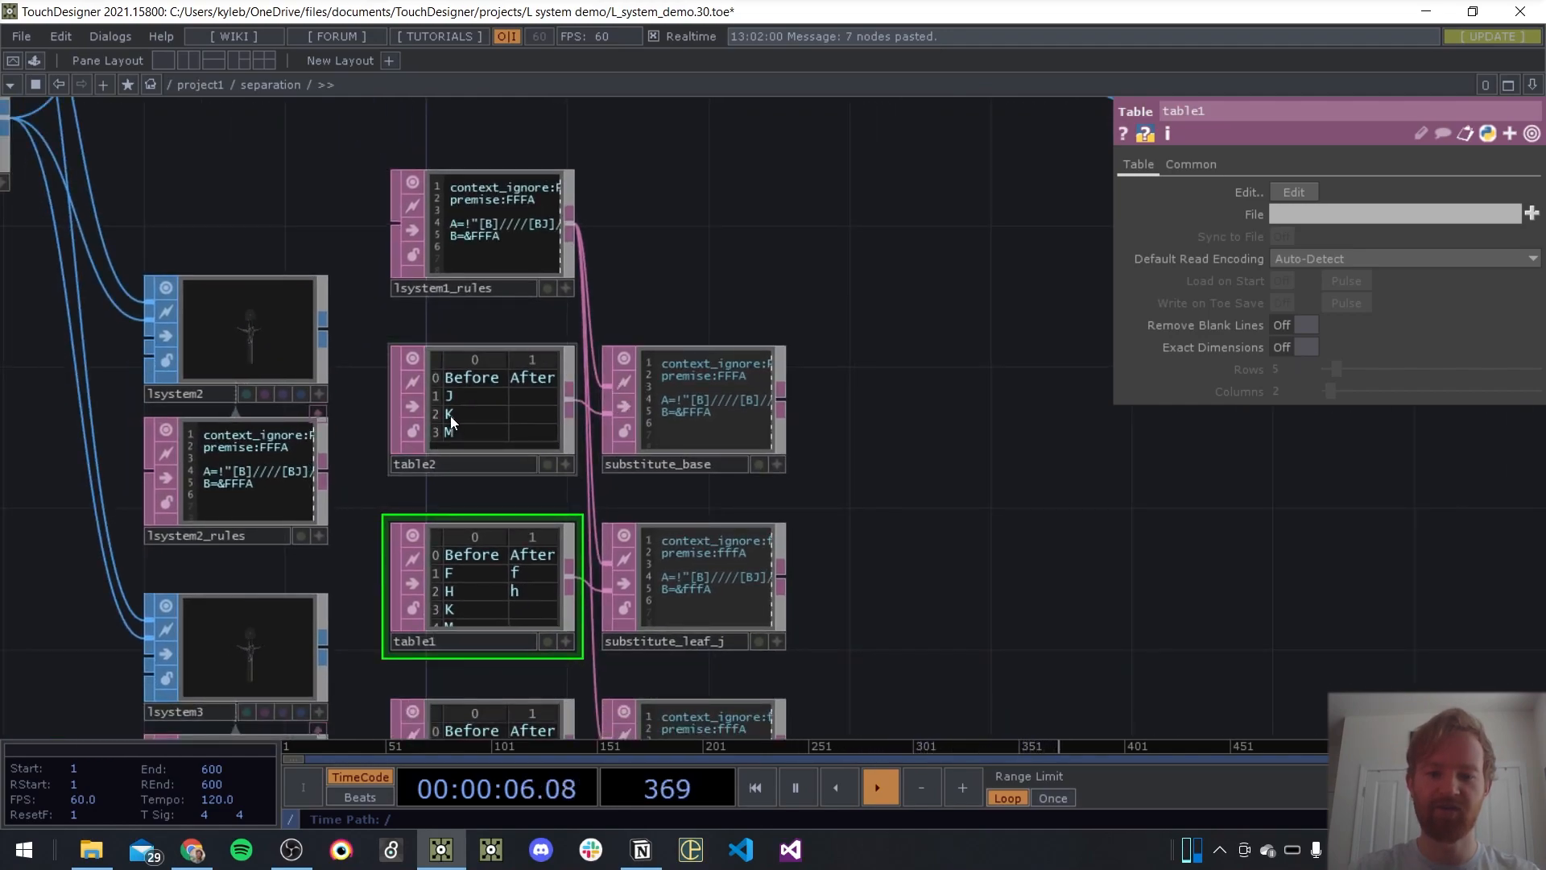
{"action": "left_click_drag", "start_coordinate": [1000, 533], "coordinate": [1005, 394]}
{"action": "scroll", "coordinate": [572, 331], "scroll_direction": "up", "scroll_amount": 3}
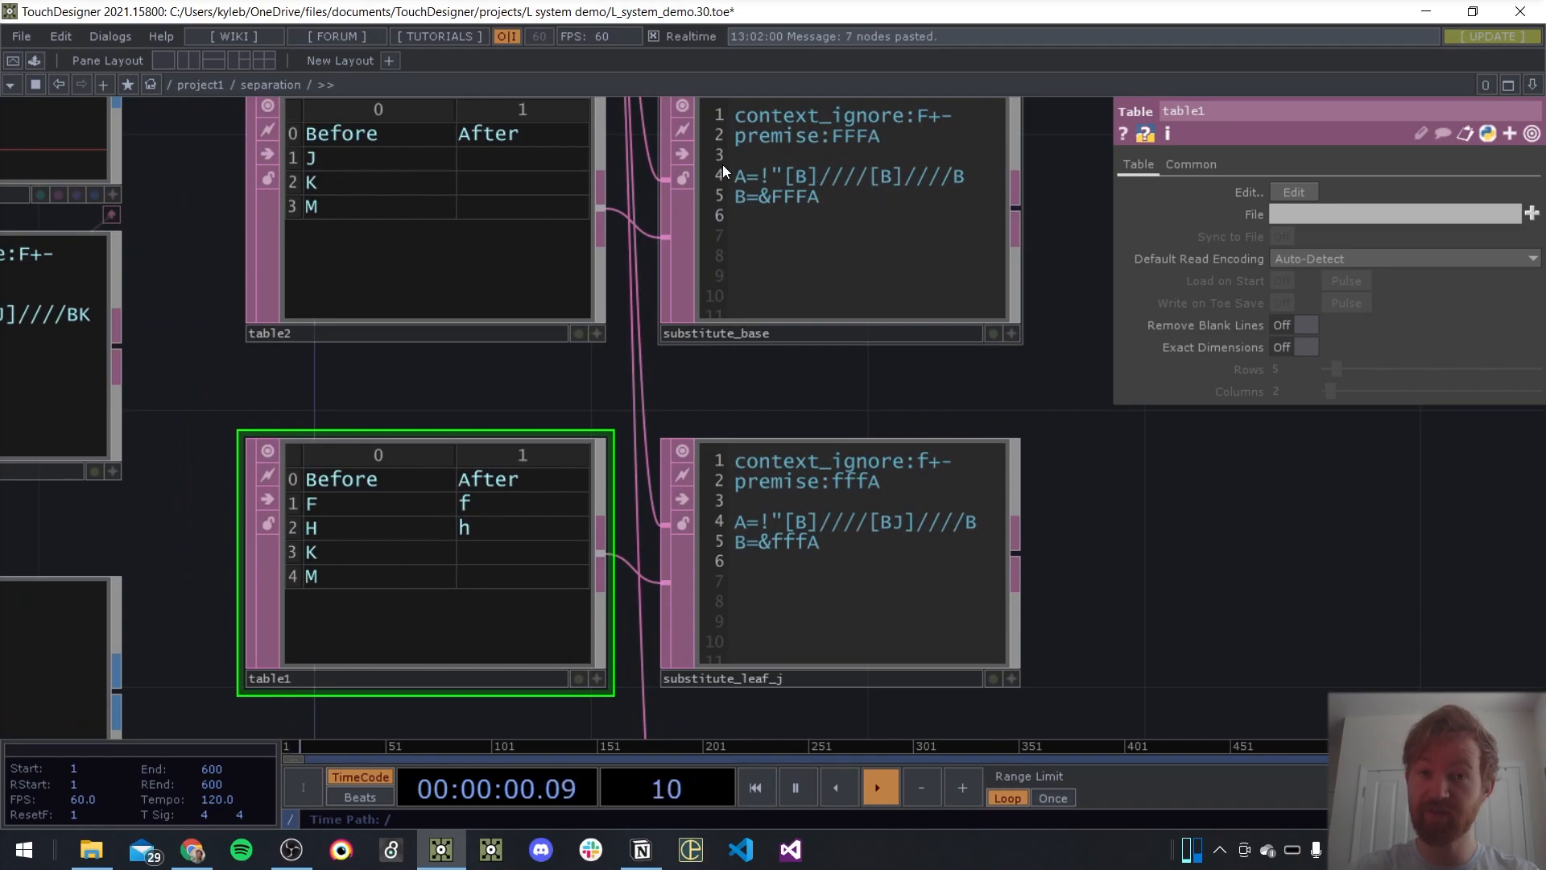
{"action": "left_click_drag", "start_coordinate": [1088, 631], "coordinate": [991, 278]}
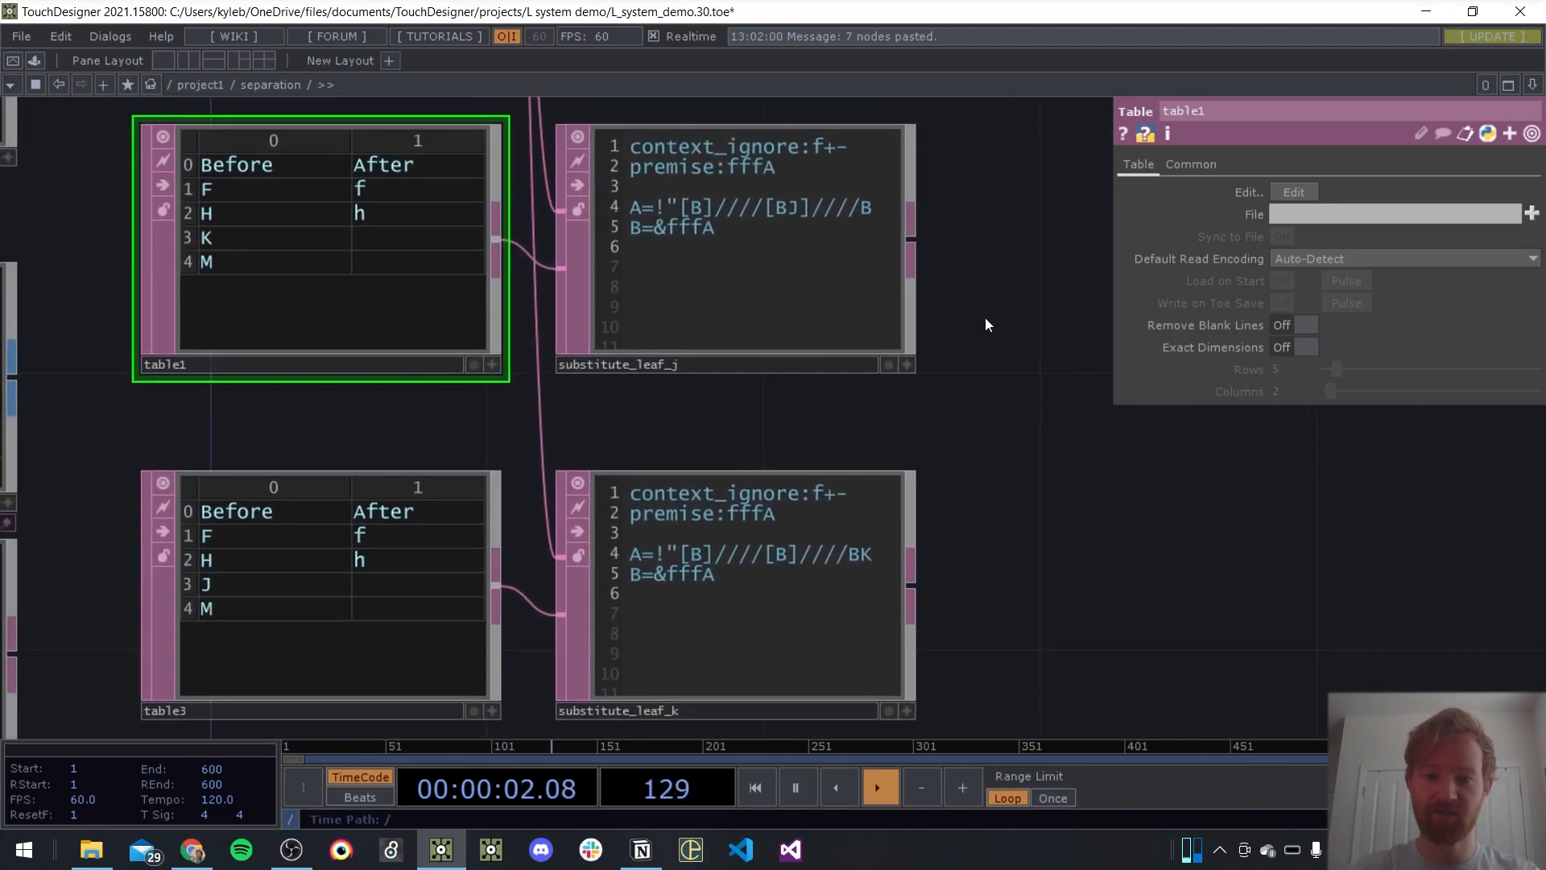
Compare the replacements in table2 with the rules in substitute_base, and those in table1 with substitute_leaf_j
{"action": "left_click_drag", "start_coordinate": [1038, 367], "coordinate": [1048, 381]}
{"action": "left_click_drag", "start_coordinate": [1046, 474], "coordinate": [1011, 545]}
{"action": "scroll", "coordinate": [939, 469], "scroll_direction": "down", "scroll_amount": 4}
{"action": "scroll", "coordinate": [815, 435], "scroll_direction": "up", "scroll_amount": 3}
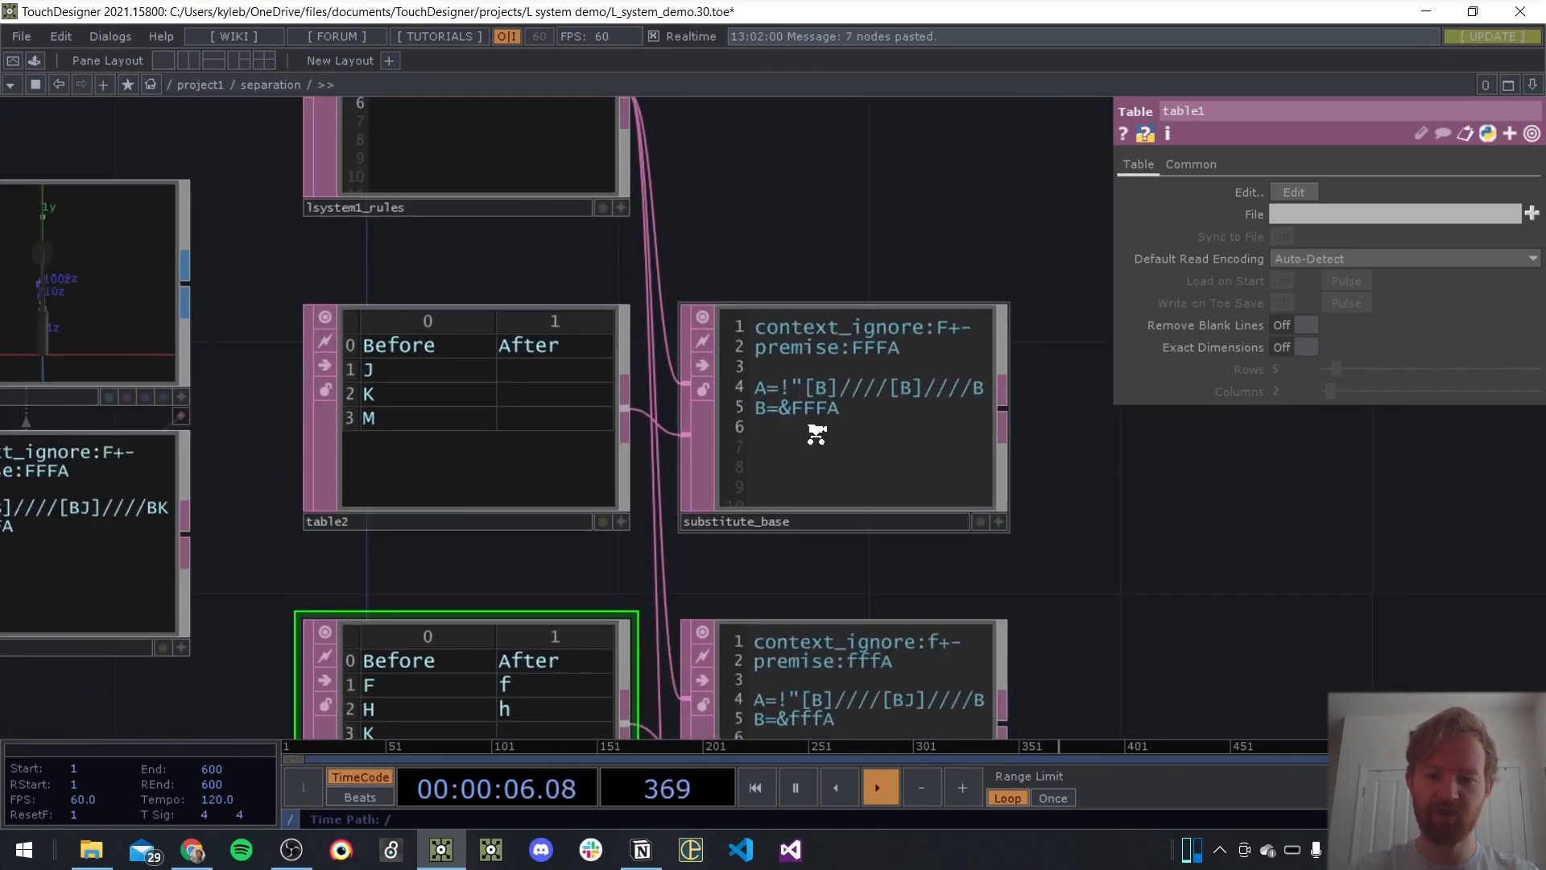
{"action": "scroll", "coordinate": [814, 436], "scroll_direction": "up", "scroll_amount": 2}
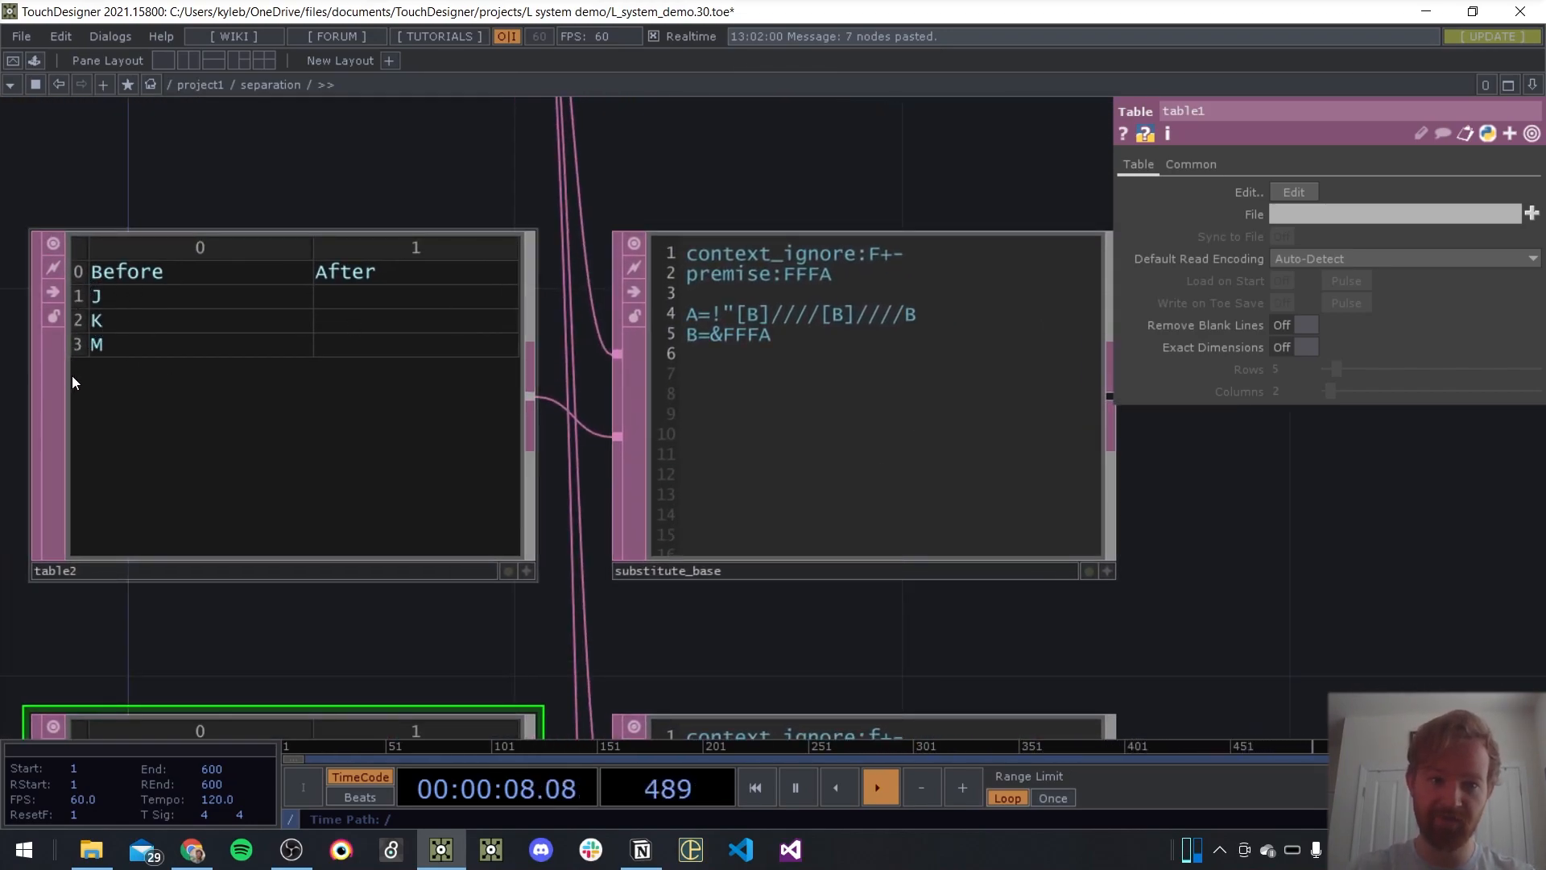
{"action": "left_click_drag", "start_coordinate": [1263, 571], "coordinate": [1343, 437]}
{"action": "scroll", "coordinate": [1345, 451], "scroll_direction": "down", "scroll_amount": 5}
{"action": "left_click_drag", "start_coordinate": [1104, 581], "coordinate": [1013, 496]}
{"action": "scroll", "coordinate": [1015, 497], "scroll_direction": "up", "scroll_amount": 3}
{"action": "left_click_drag", "start_coordinate": [1232, 608], "coordinate": [1007, 542]}
{"action": "scroll", "coordinate": [517, 409], "scroll_direction": "up", "scroll_amount": 2}
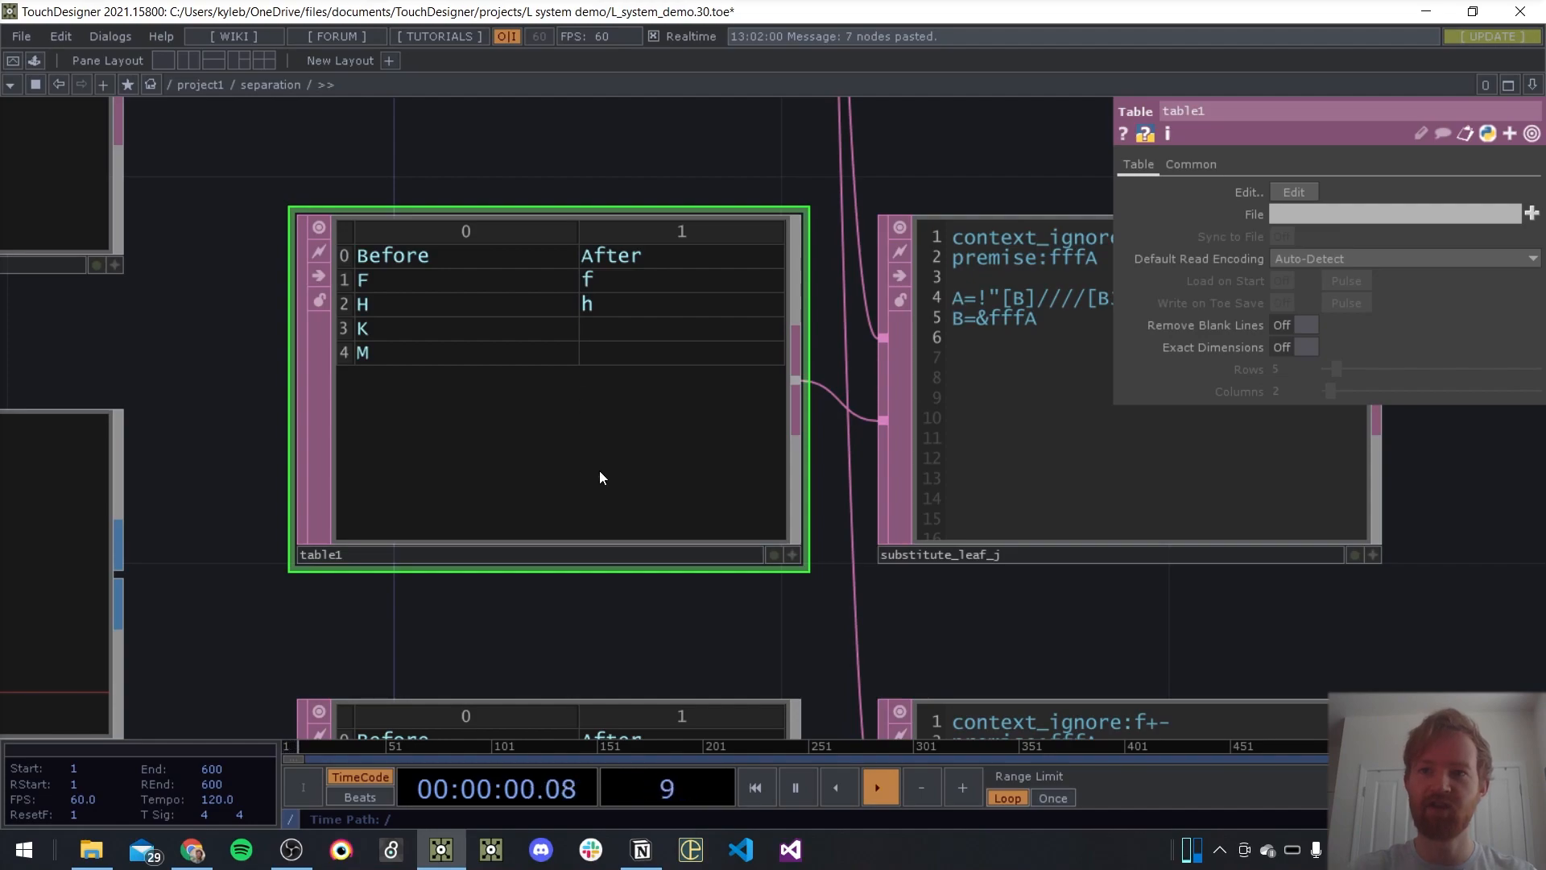
Switch to Chrome and read how the turtle operators F, H, f and h differ in the LSystem SOP documentation
{"action": "key", "text": "alt+Tab"}
{"action": "key", "text": "Tab"}
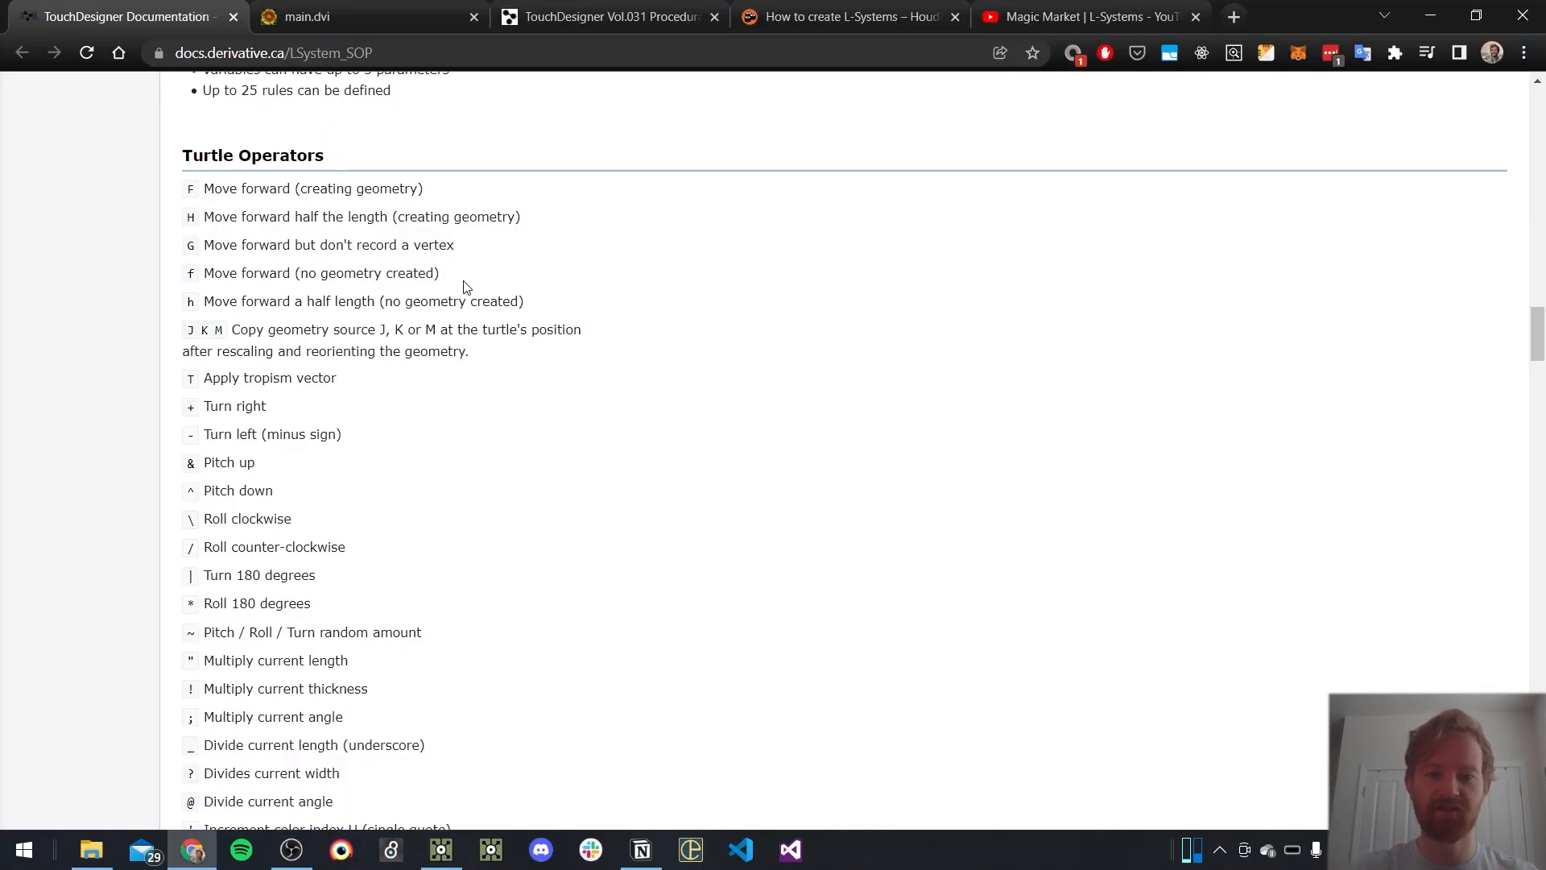
{"action": "left_click_drag", "start_coordinate": [180, 200], "coordinate": [394, 190]}
{"action": "left_click_drag", "start_coordinate": [553, 228], "coordinate": [205, 222]}
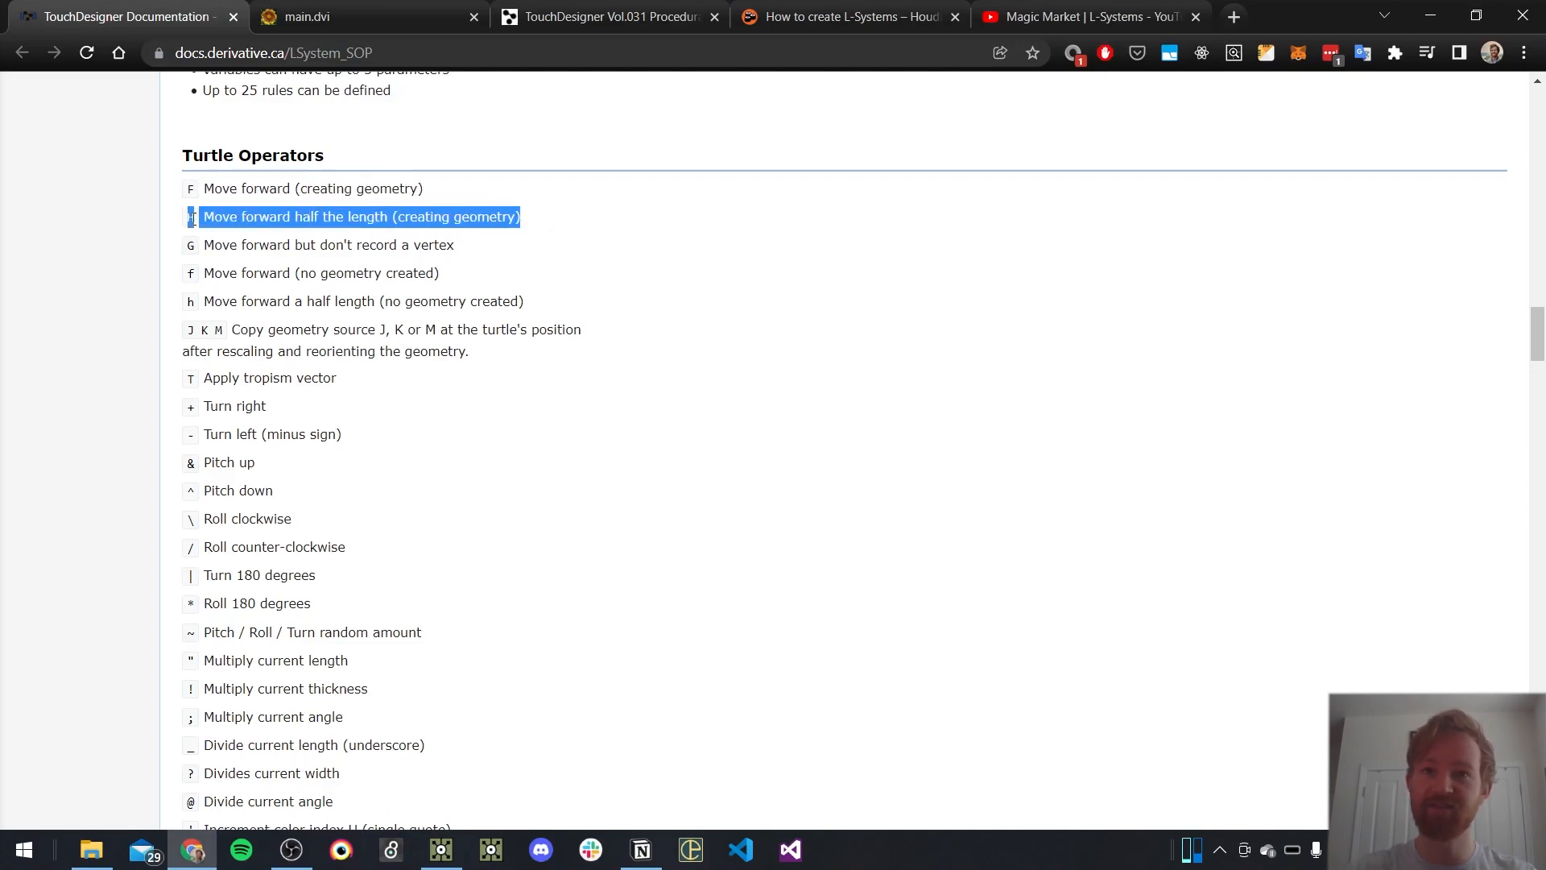
{"action": "left_click", "coordinate": [590, 388]}
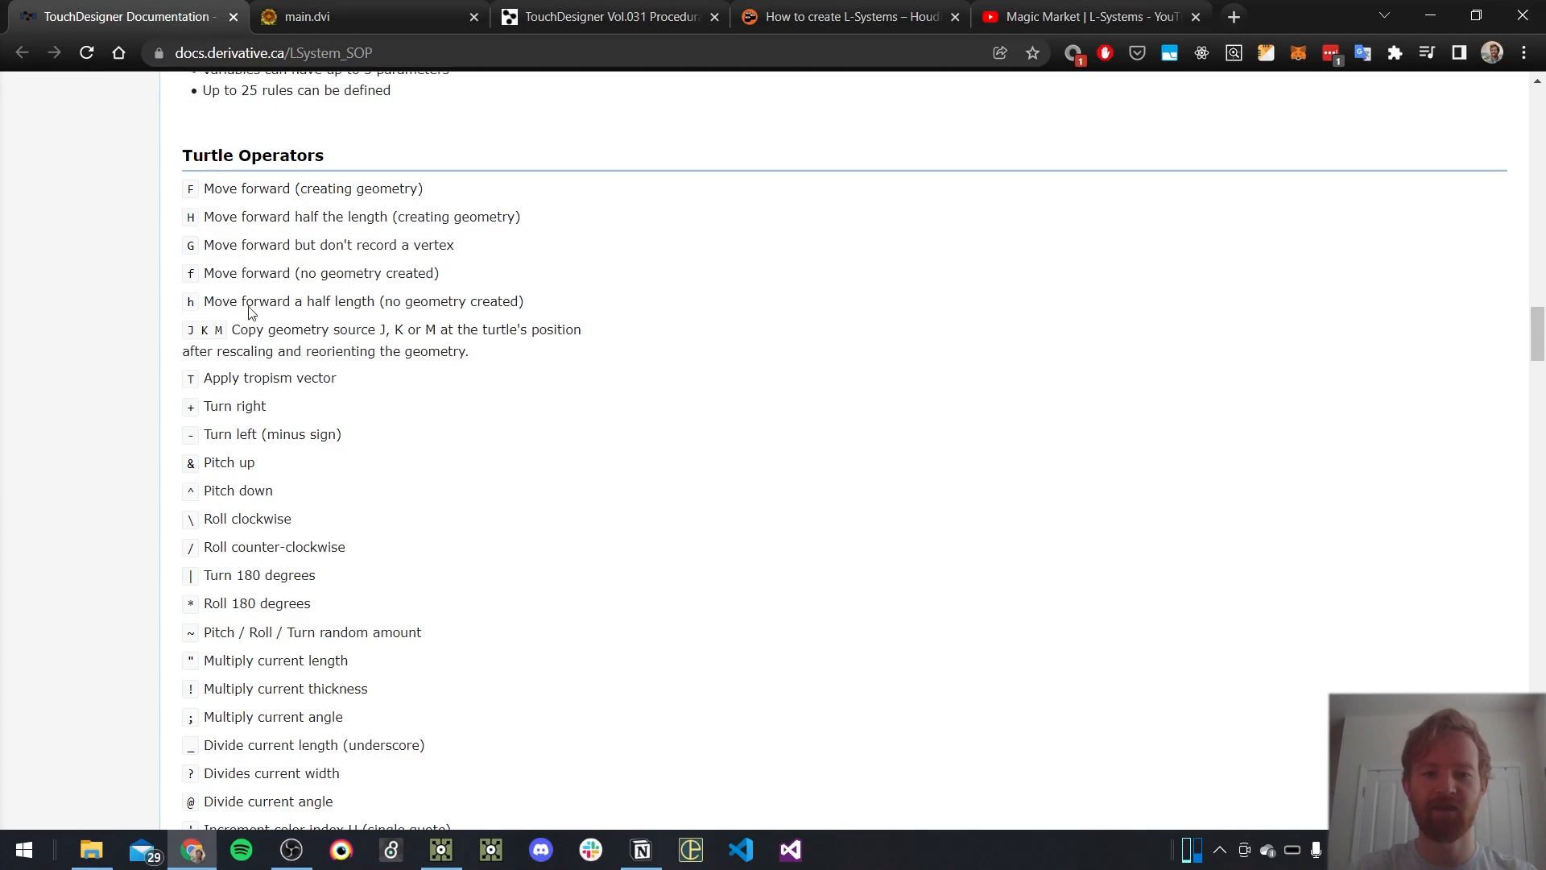
{"action": "left_click_drag", "start_coordinate": [195, 278], "coordinate": [560, 307]}
{"action": "left_click", "coordinate": [626, 322]}
{"action": "left_click_drag", "start_coordinate": [296, 272], "coordinate": [471, 284]}
{"action": "left_click", "coordinate": [590, 392]}
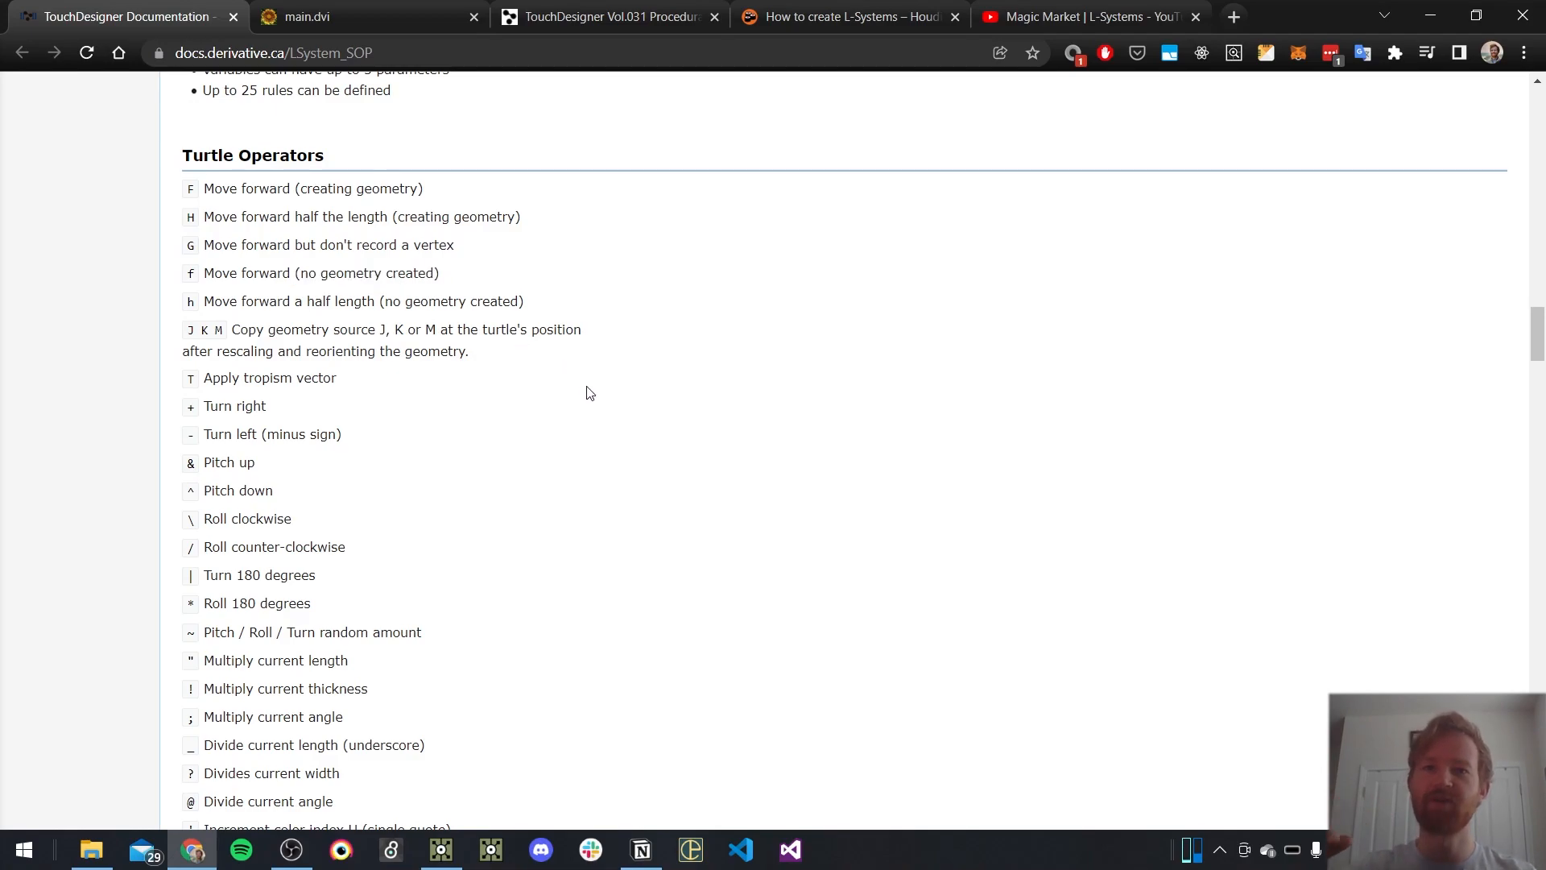
Return to TouchDesigner and delete the old rules DATs under lsystem2 and lsystem3
{"action": "key", "text": "alt+Tab"}
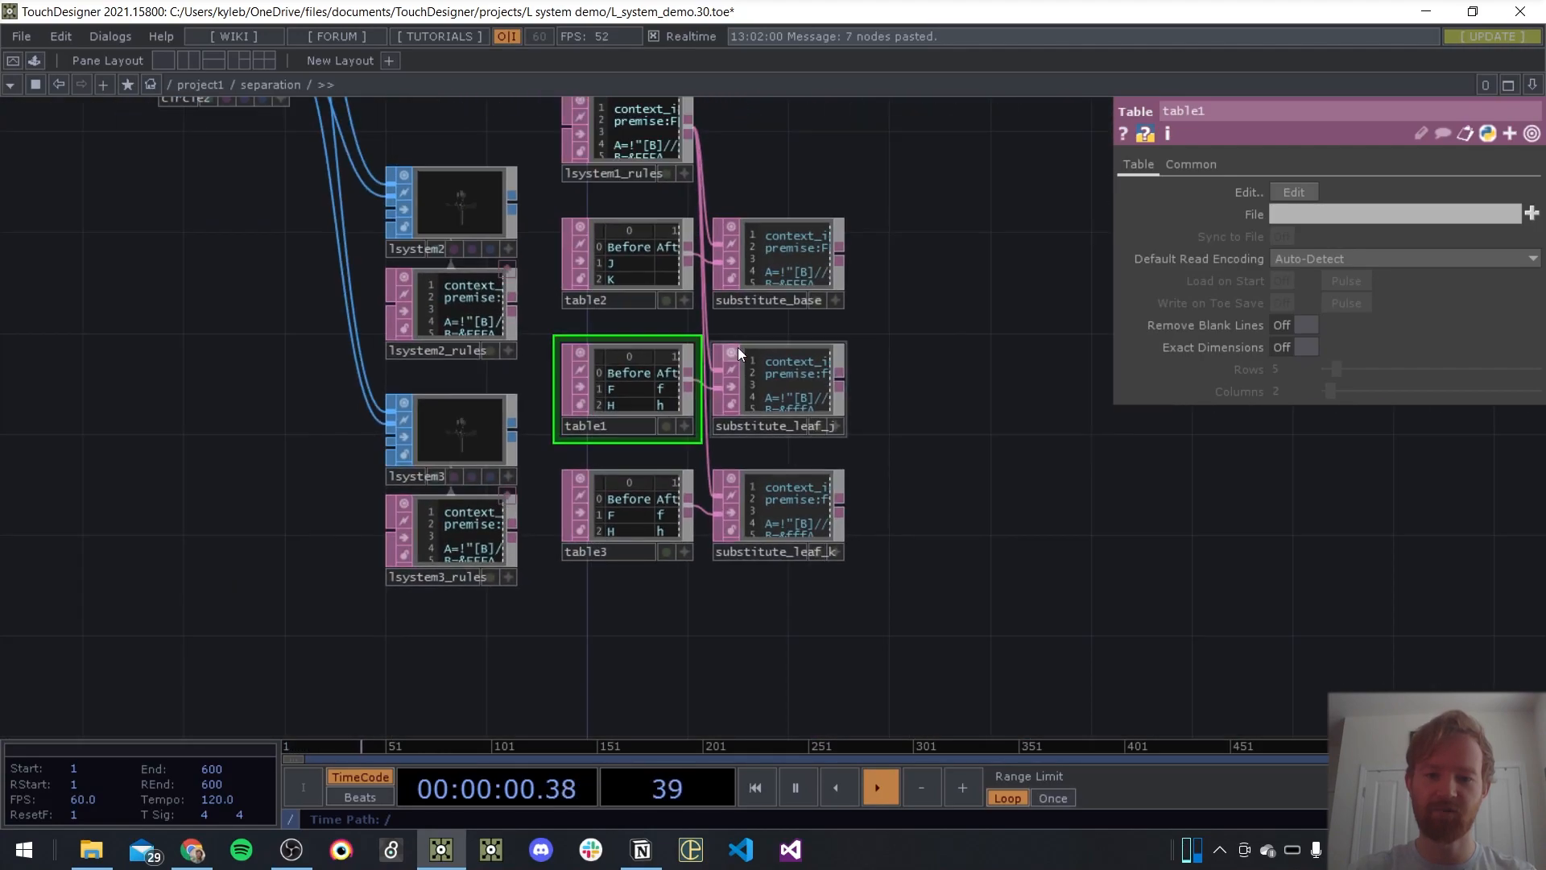
{"action": "left_click_drag", "start_coordinate": [928, 380], "coordinate": [1026, 473]}
{"action": "scroll", "coordinate": [1027, 475], "scroll_direction": "down", "scroll_amount": 5}
{"action": "scroll", "coordinate": [1028, 399], "scroll_direction": "up", "scroll_amount": 2}
{"action": "left_click_drag", "start_coordinate": [930, 421], "coordinate": [704, 206]}
{"action": "left_click_drag", "start_coordinate": [929, 501], "coordinate": [686, 372]}
{"action": "left_click", "coordinate": [689, 451]}
{"action": "key", "text": "Delete"}
{"action": "left_click", "coordinate": [684, 597]}
{"action": "key", "text": "Delete"}
Examine the geometry of the L-system nodes lsystem1, lsystem2 and lsystem3 in their viewers
{"action": "left_click_drag", "start_coordinate": [896, 586], "coordinate": [683, 535]}
{"action": "scroll", "coordinate": [612, 491], "scroll_direction": "up", "scroll_amount": 10}
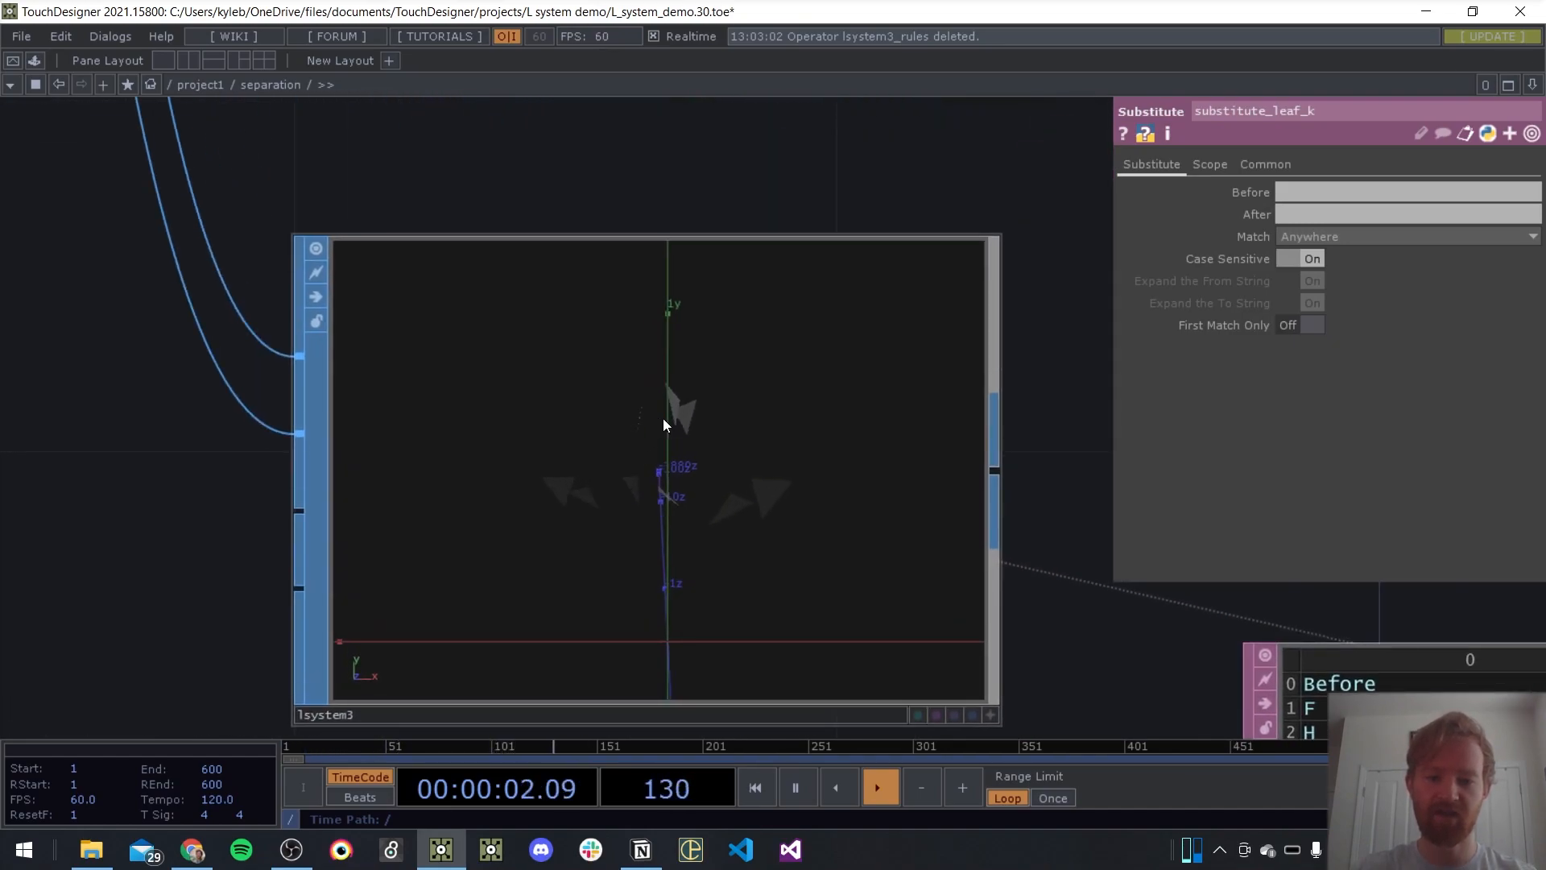
{"action": "scroll", "coordinate": [663, 418], "scroll_direction": "down", "scroll_amount": 6}
{"action": "left_click_drag", "start_coordinate": [673, 323], "coordinate": [622, 567]}
{"action": "scroll", "coordinate": [645, 474], "scroll_direction": "down", "scroll_amount": 4}
{"action": "left_click_drag", "start_coordinate": [652, 251], "coordinate": [652, 159]}
{"action": "scroll", "coordinate": [590, 298], "scroll_direction": "up", "scroll_amount": 5}
{"action": "scroll", "coordinate": [577, 458], "scroll_direction": "down", "scroll_amount": 6}
{"action": "scroll", "coordinate": [604, 465], "scroll_direction": "up", "scroll_amount": 8}
{"action": "scroll", "coordinate": [654, 566], "scroll_direction": "down", "scroll_amount": 5}
{"action": "left_click_drag", "start_coordinate": [680, 445], "coordinate": [673, 210]}
{"action": "scroll", "coordinate": [635, 616], "scroll_direction": "up", "scroll_amount": 5}
{"action": "left_click_drag", "start_coordinate": [635, 616], "coordinate": [632, 298]}
{"action": "scroll", "coordinate": [620, 300], "scroll_direction": "up", "scroll_amount": 3}
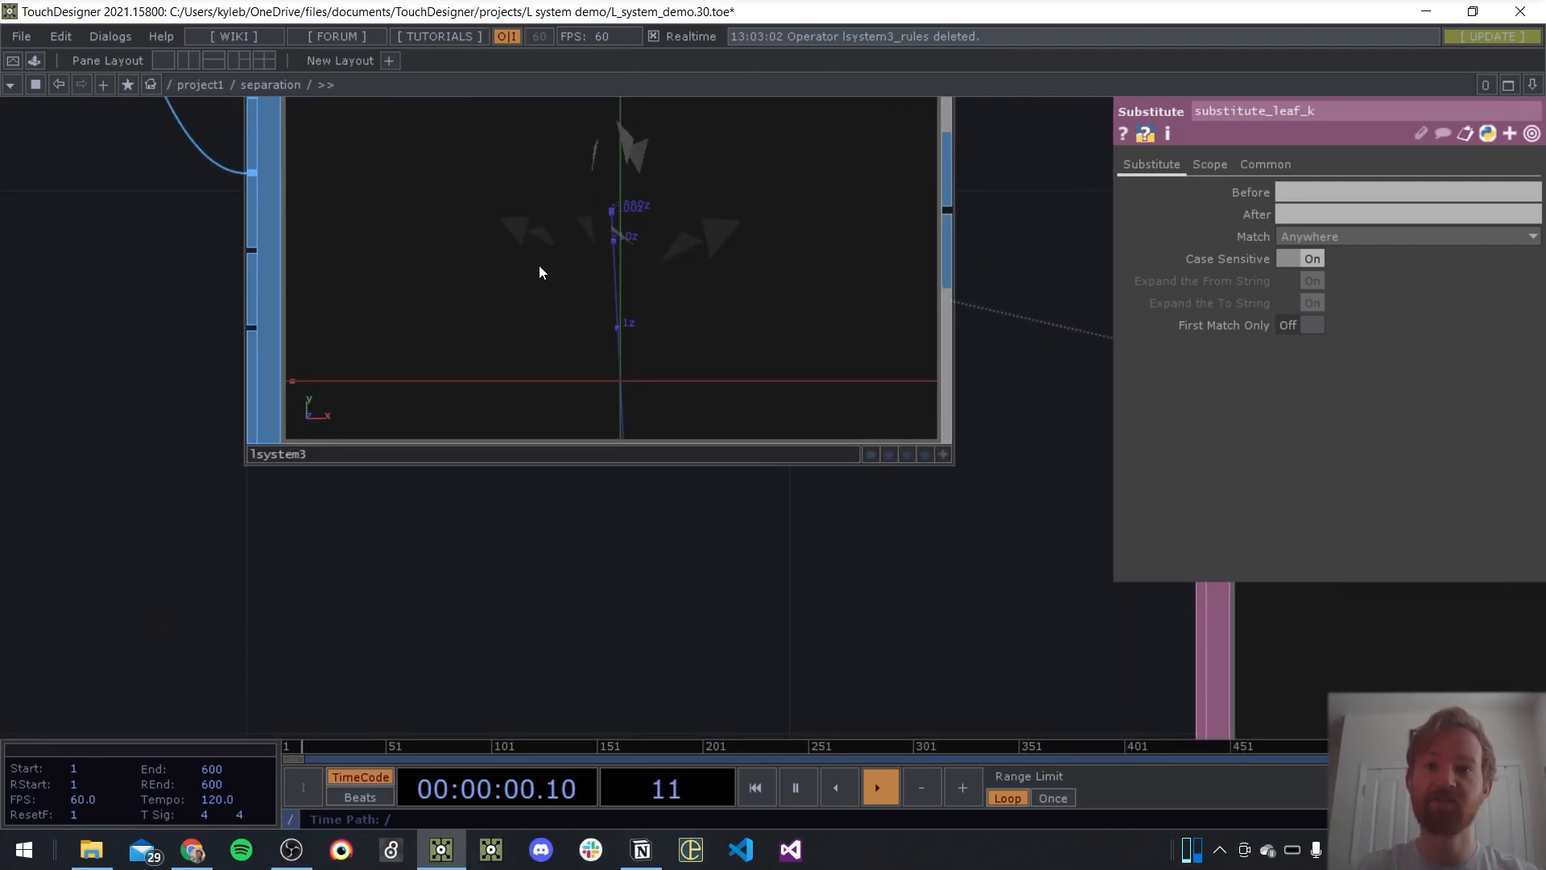
{"action": "scroll", "coordinate": [538, 273], "scroll_direction": "down", "scroll_amount": 10}
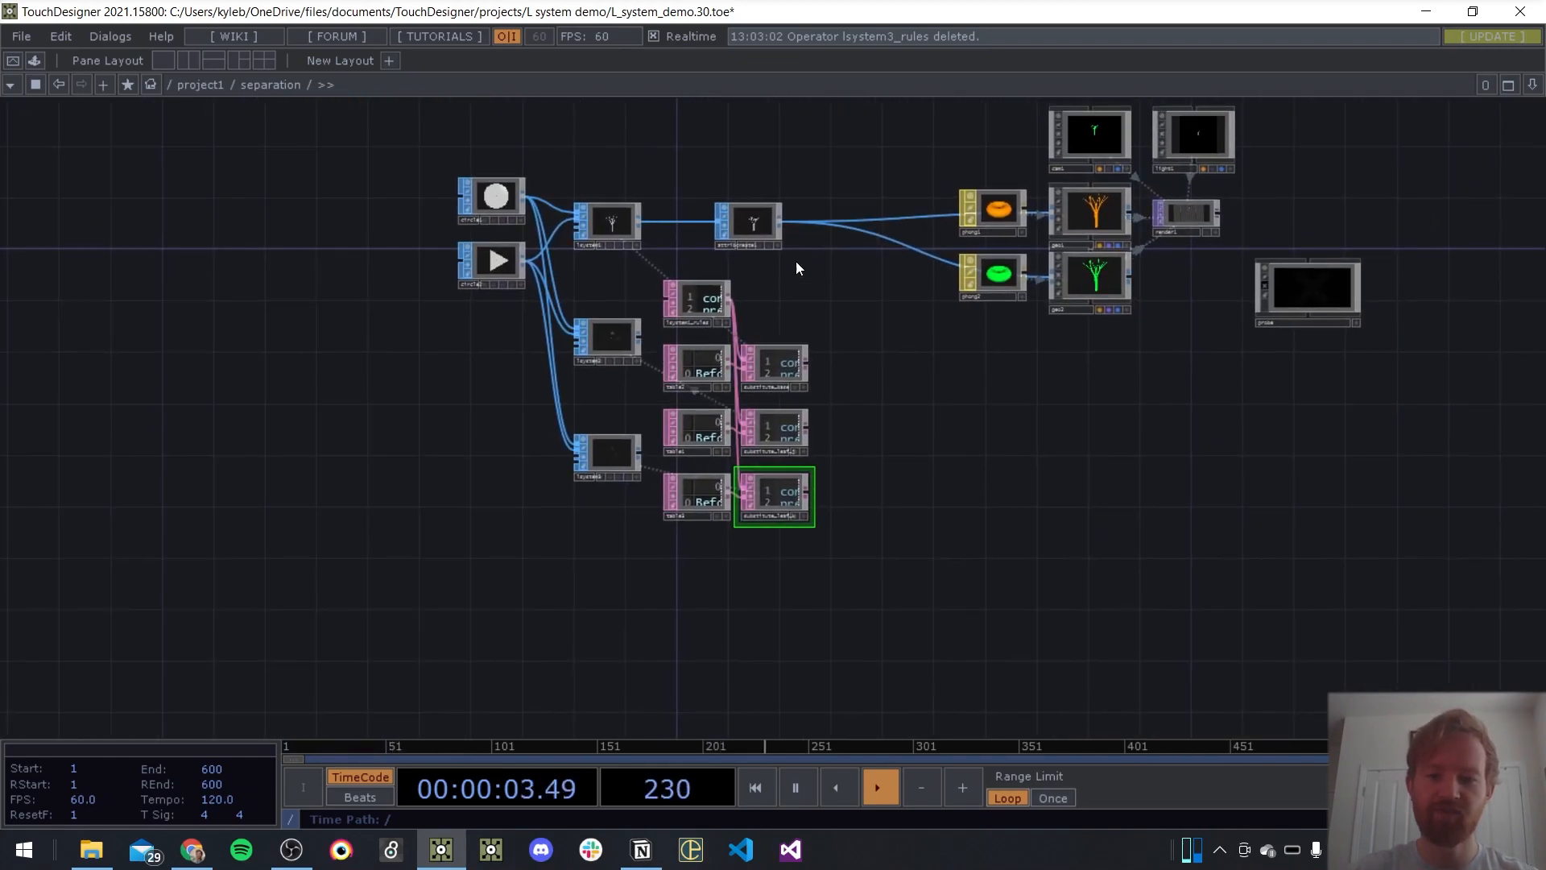
Arrange the rule DATs to the left below the circles, stack lsystem2 and lsystem3 under lsystem1, and place attribcreate1 beside lsystem1
{"action": "left_click_drag", "start_coordinate": [700, 503], "coordinate": [700, 504]}
{"action": "left_click_drag", "start_coordinate": [706, 297], "coordinate": [416, 330]}
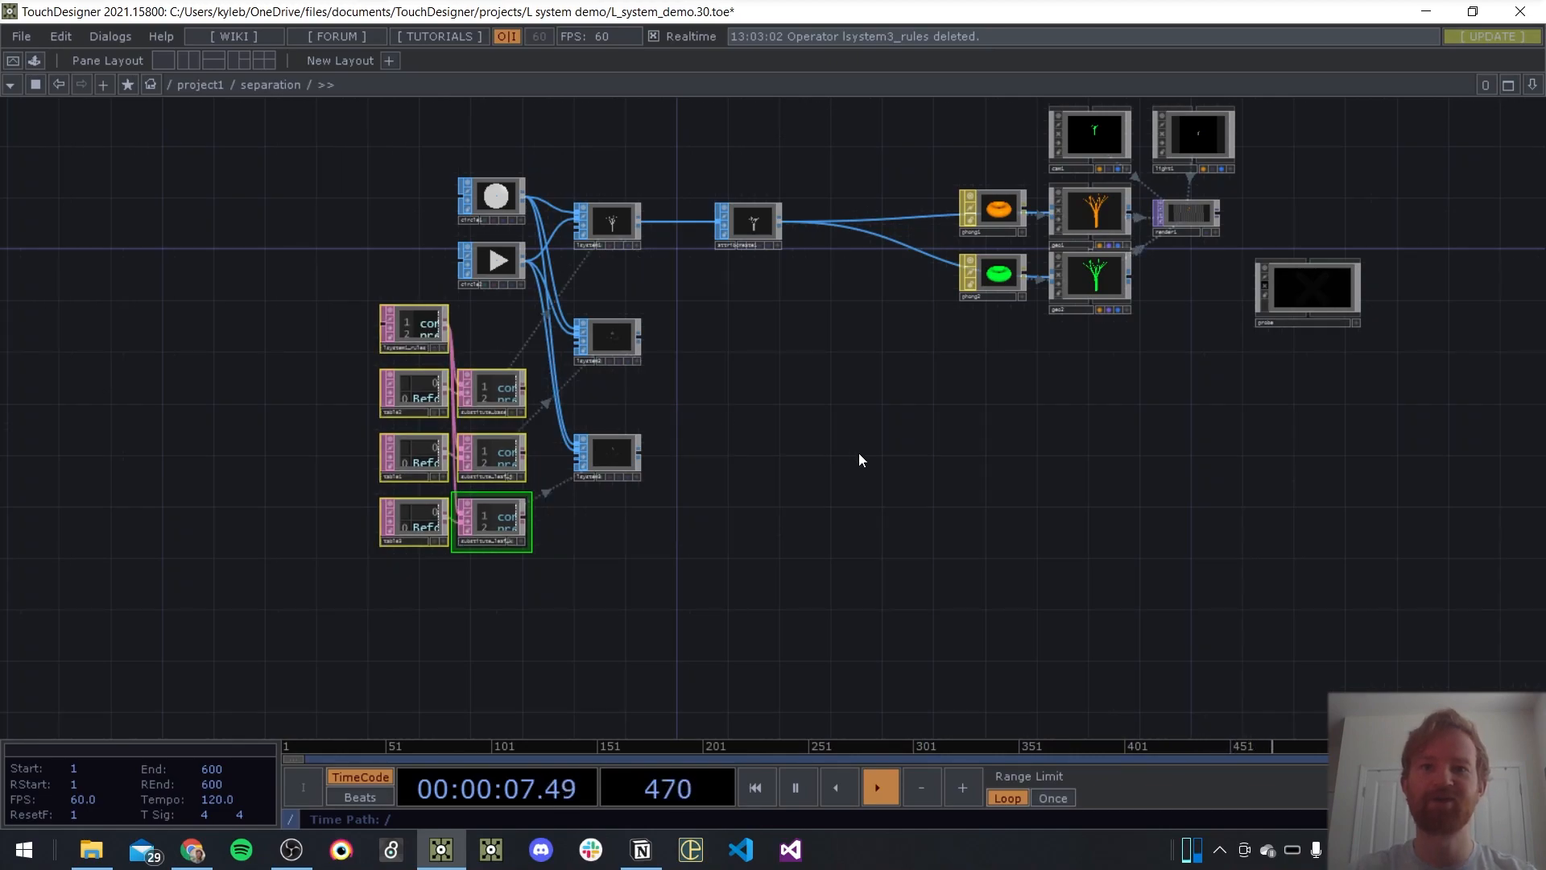
{"action": "left_click_drag", "start_coordinate": [612, 452], "coordinate": [614, 395]}
{"action": "left_click_drag", "start_coordinate": [615, 338], "coordinate": [615, 274]}
{"action": "left_click_drag", "start_coordinate": [605, 374], "coordinate": [606, 326]}
{"action": "left_click_drag", "start_coordinate": [773, 198], "coordinate": [595, 380]}
{"action": "scroll", "coordinate": [723, 375], "scroll_direction": "up", "scroll_amount": 4}
{"action": "left_click_drag", "start_coordinate": [794, 461], "coordinate": [786, 410]}
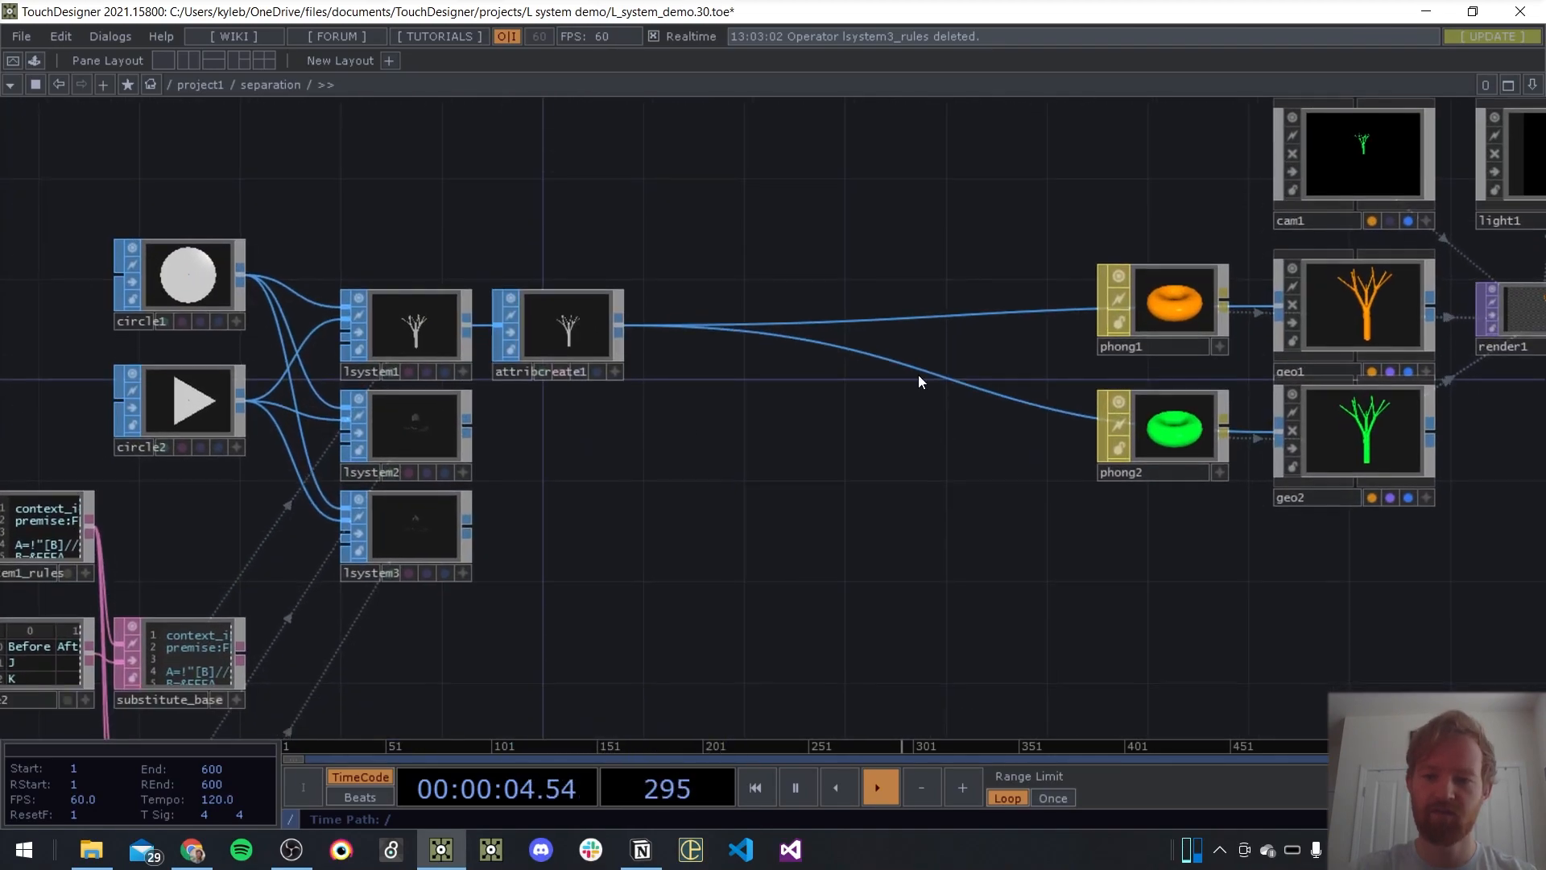
Space phong2 and geo2 away from phong1 and geo1, and duplicate the phong2 and geo2 pair below them
{"action": "left_click_drag", "start_coordinate": [1129, 531], "coordinate": [1313, 427]}
{"action": "left_click_drag", "start_coordinate": [1309, 429], "coordinate": [1082, 555]}
{"action": "left_click_drag", "start_coordinate": [1039, 405], "coordinate": [1371, 352]}
{"action": "right_click_drag", "start_coordinate": [1371, 352], "coordinate": [1396, 337]}
{"action": "left_click_drag", "start_coordinate": [1397, 336], "coordinate": [1146, 386]}
{"action": "left_click_drag", "start_coordinate": [1287, 397], "coordinate": [1246, 202]}
{"action": "left_click_drag", "start_coordinate": [1112, 294], "coordinate": [891, 494]}
{"action": "key", "text": "ctrl+c"}
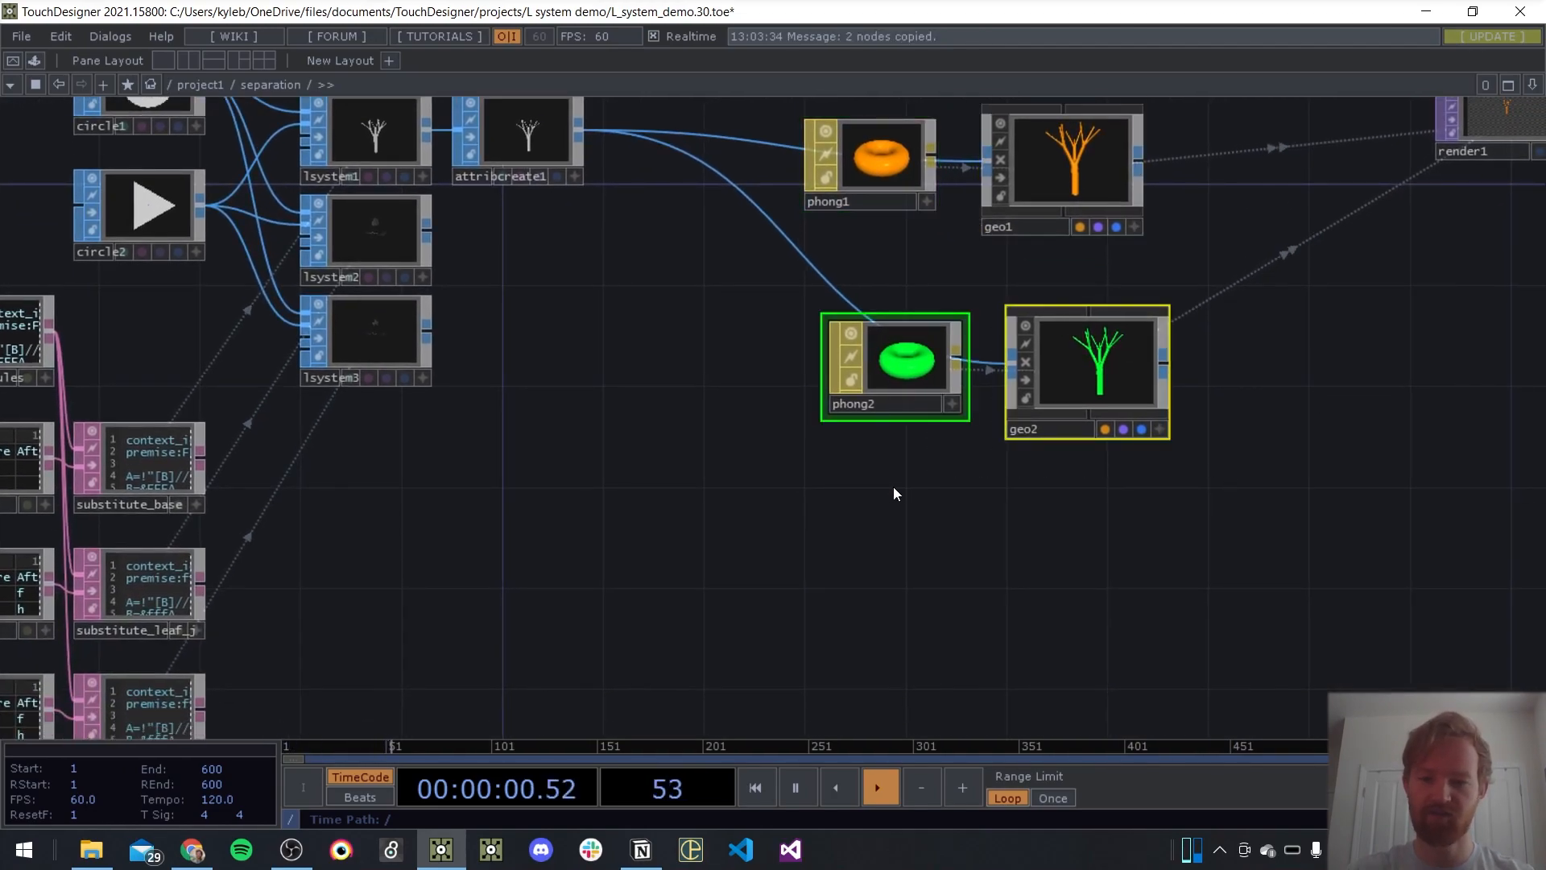
{"action": "key", "text": "ctrl+v"}
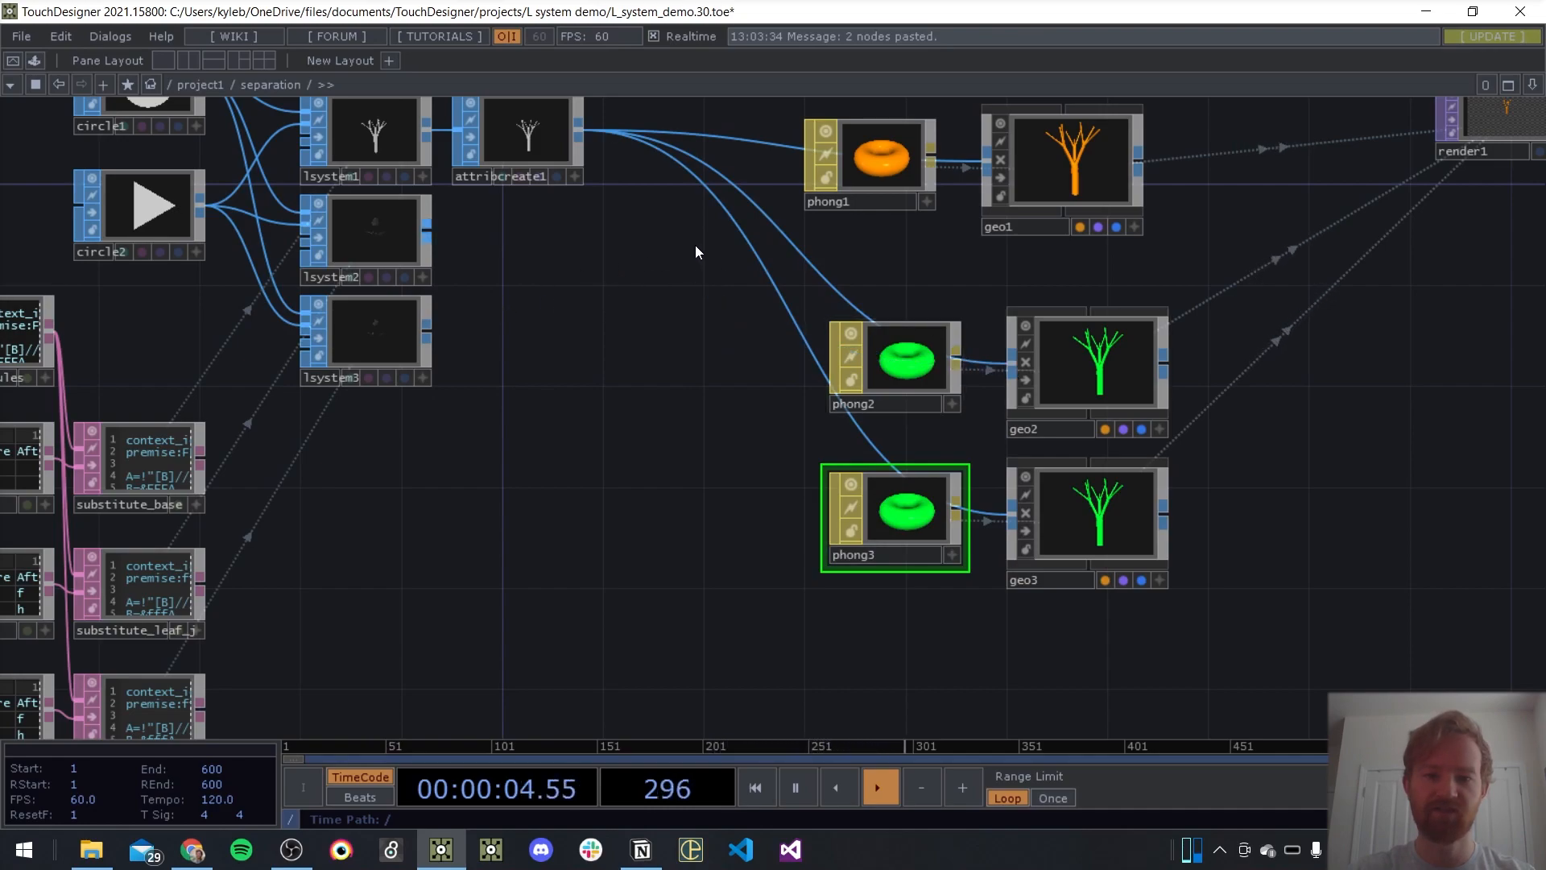
Connect lsystem2 to geo2 and align the phong and geo nodes with their L-system rows
{"action": "left_click_drag", "start_coordinate": [429, 244], "coordinate": [1009, 368]}
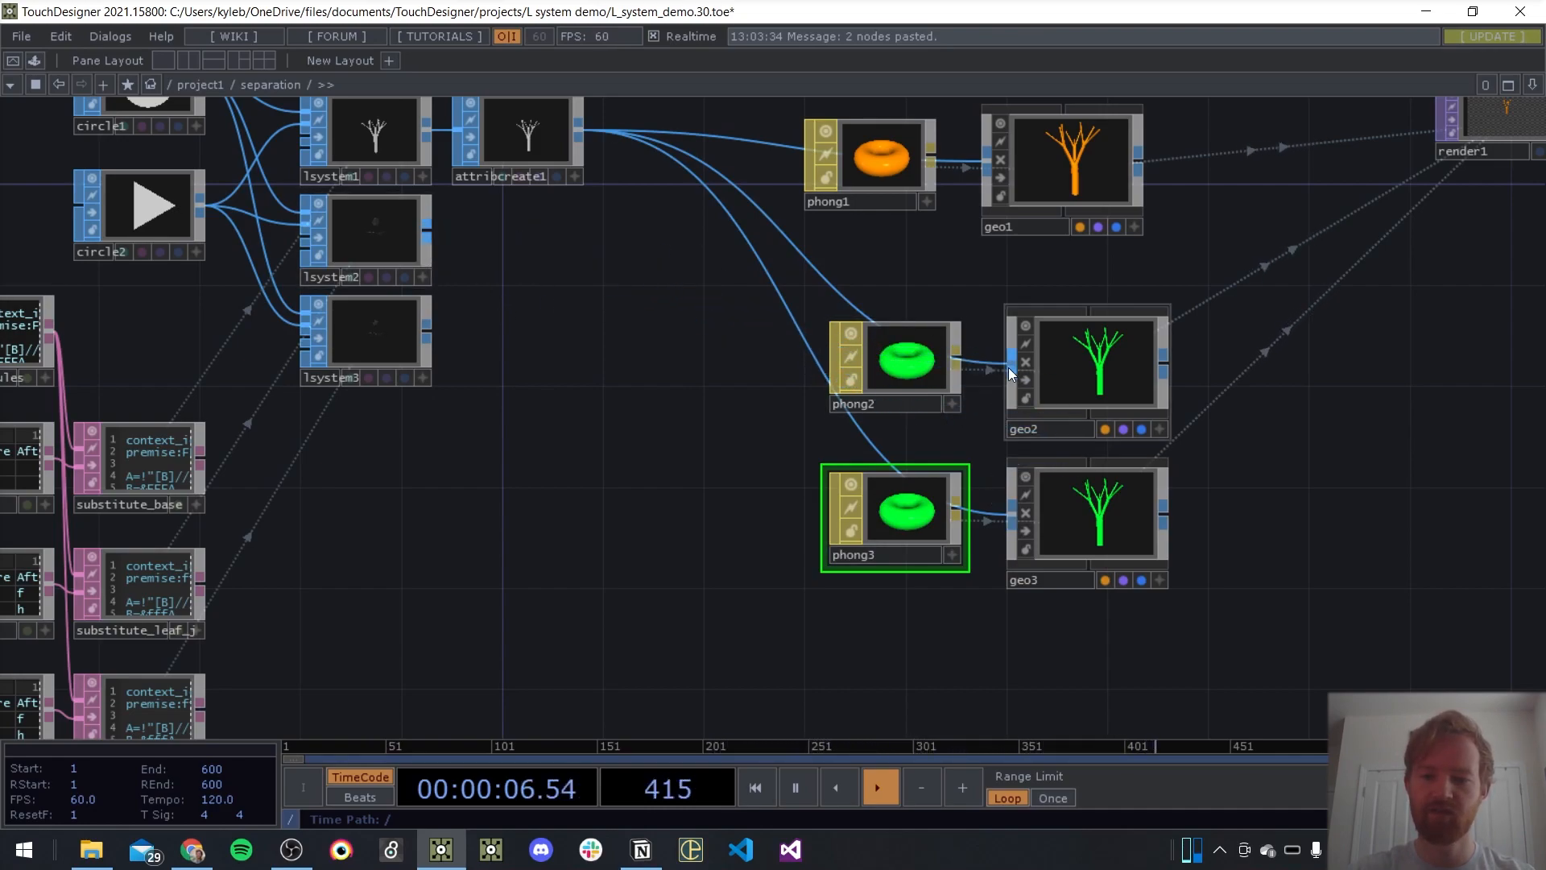
{"action": "left_click_drag", "start_coordinate": [433, 236], "coordinate": [1007, 360]}
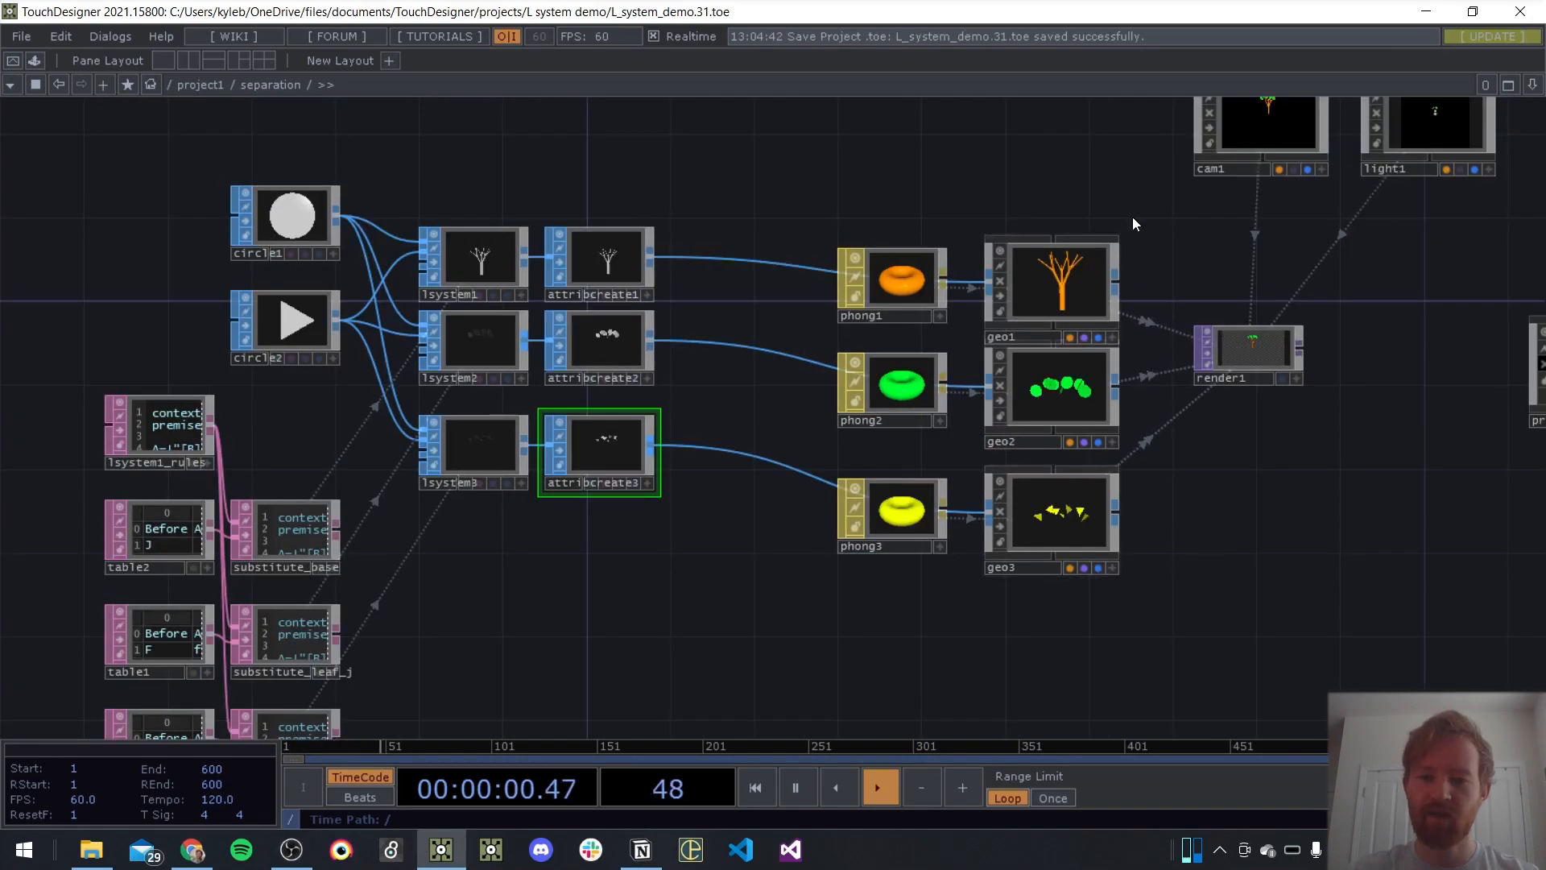
{"action": "left_click", "coordinate": [870, 322]}
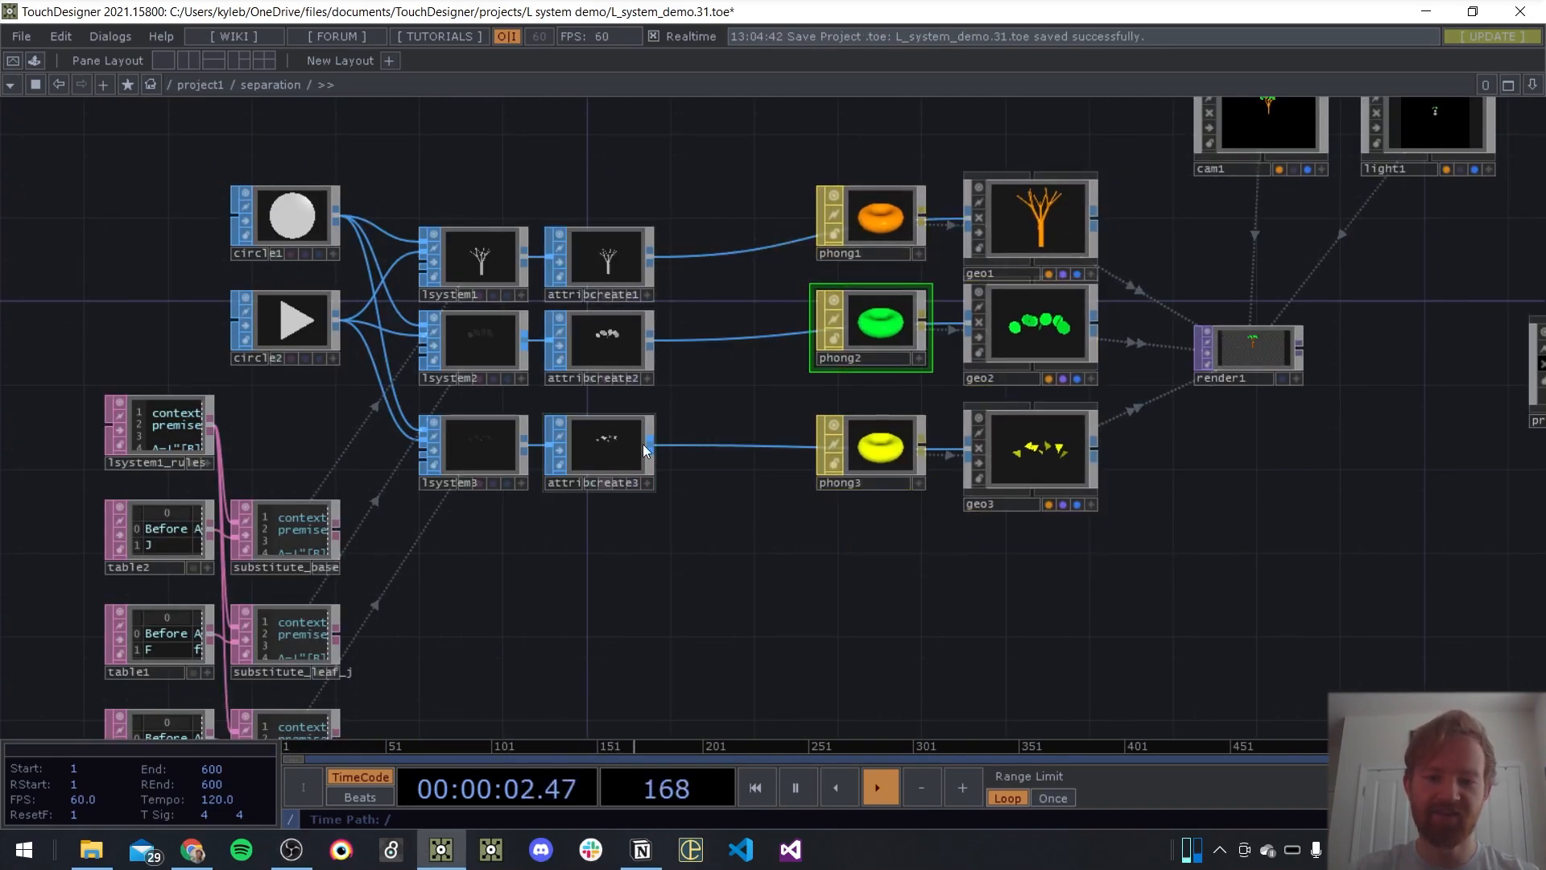
Inspect the coloured branches and leaves of the tree in render1
{"action": "left_click_drag", "start_coordinate": [1248, 483], "coordinate": [752, 534]}
{"action": "middle_click_drag", "start_coordinate": [777, 425], "coordinate": [761, 338]}
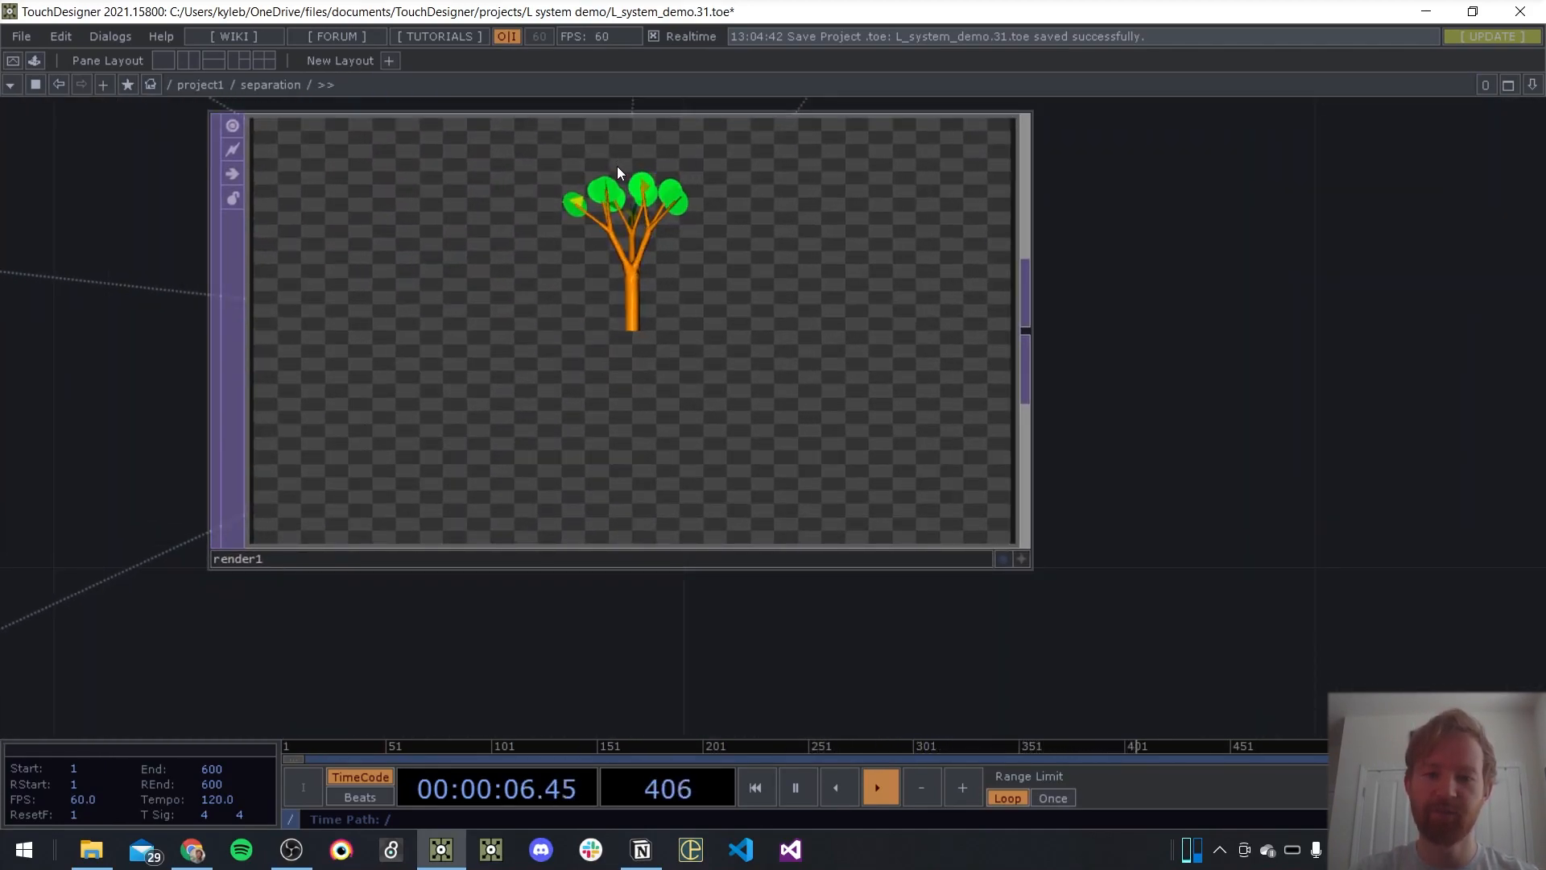
{"action": "middle_click_drag", "start_coordinate": [617, 166], "coordinate": [639, 321]}
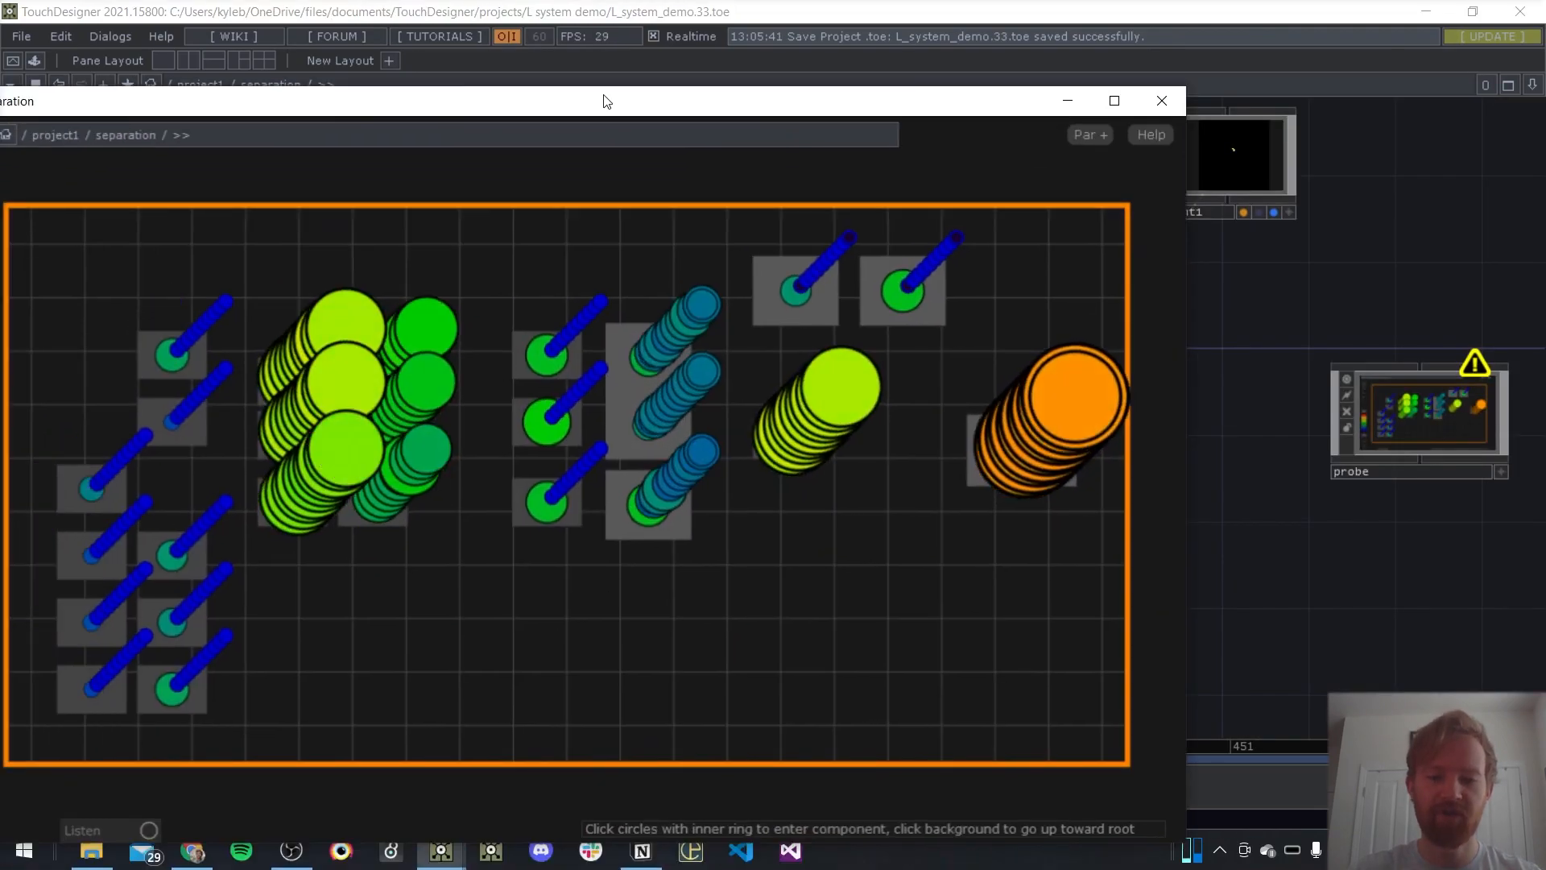
Bring the probe window into full view and compare the CPU time of the nodes in the separation network
{"action": "left_click_drag", "start_coordinate": [604, 97], "coordinate": [839, 89]}
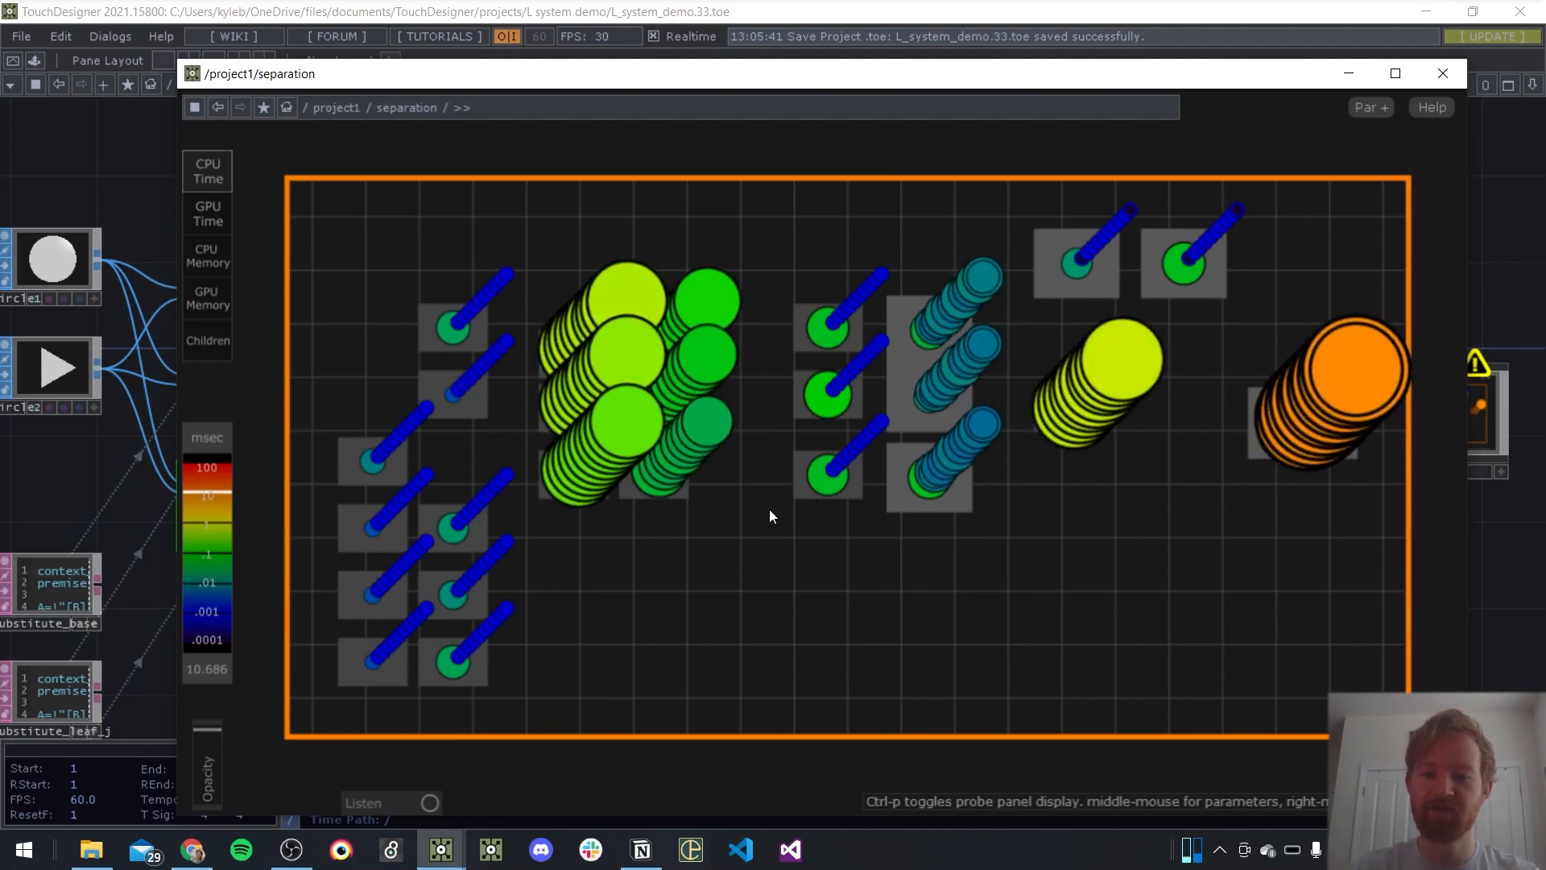
{"action": "left_click_drag", "start_coordinate": [539, 86], "coordinate": [425, 64]}
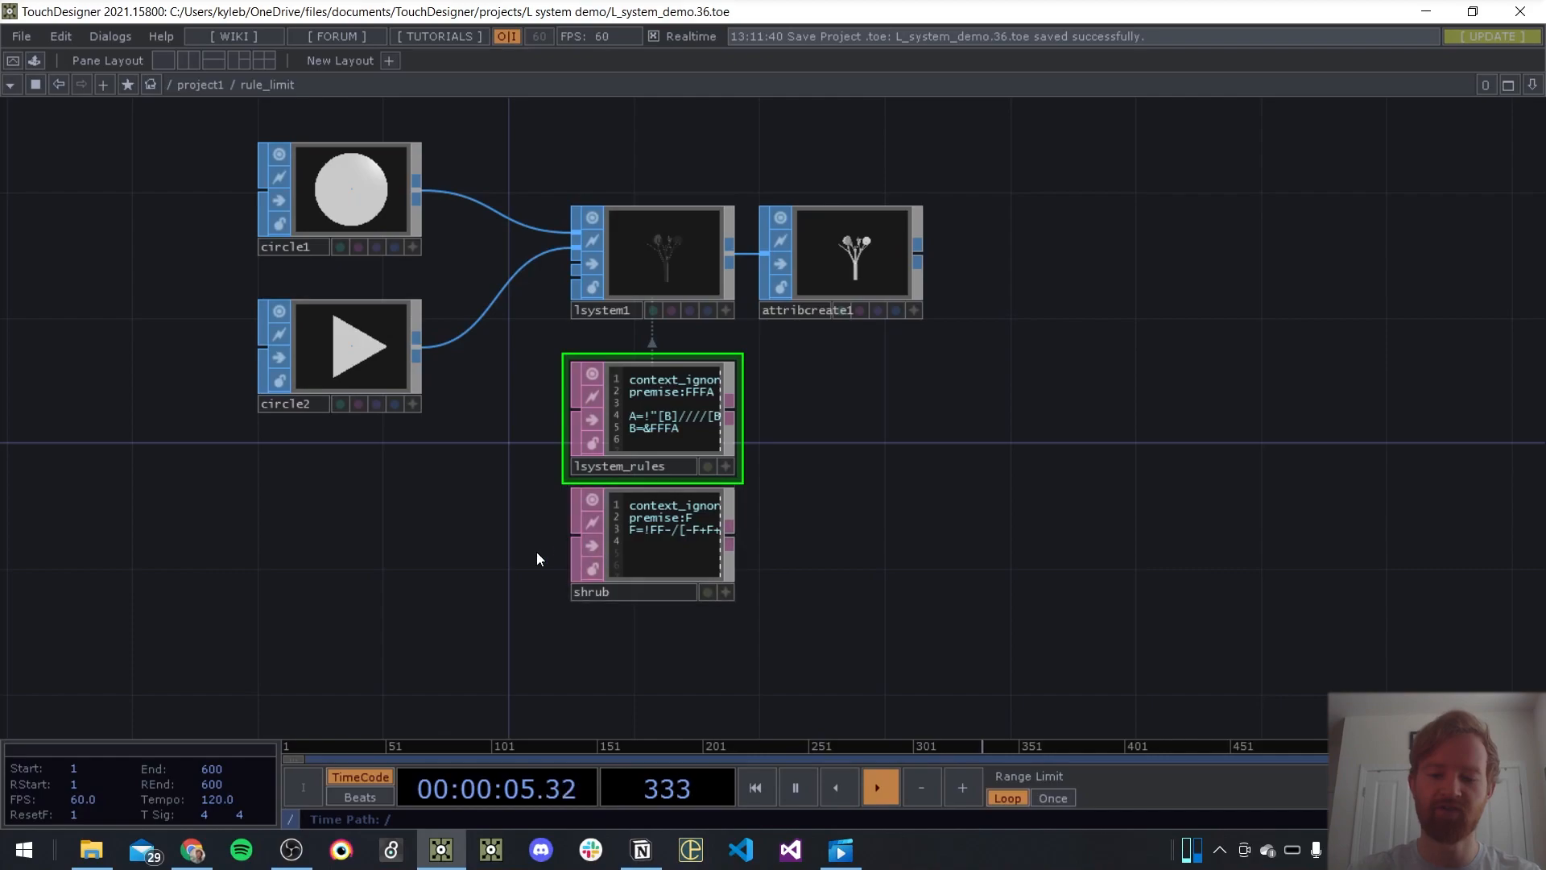
Examine lsystem1 and attribcreate1 in the rule_limit network, along with the rules in the lsystem_rules and shrub DATs
{"action": "left_click_drag", "start_coordinate": [834, 455], "coordinate": [818, 537]}
{"action": "scroll", "coordinate": [682, 302], "scroll_direction": "up", "scroll_amount": 6}
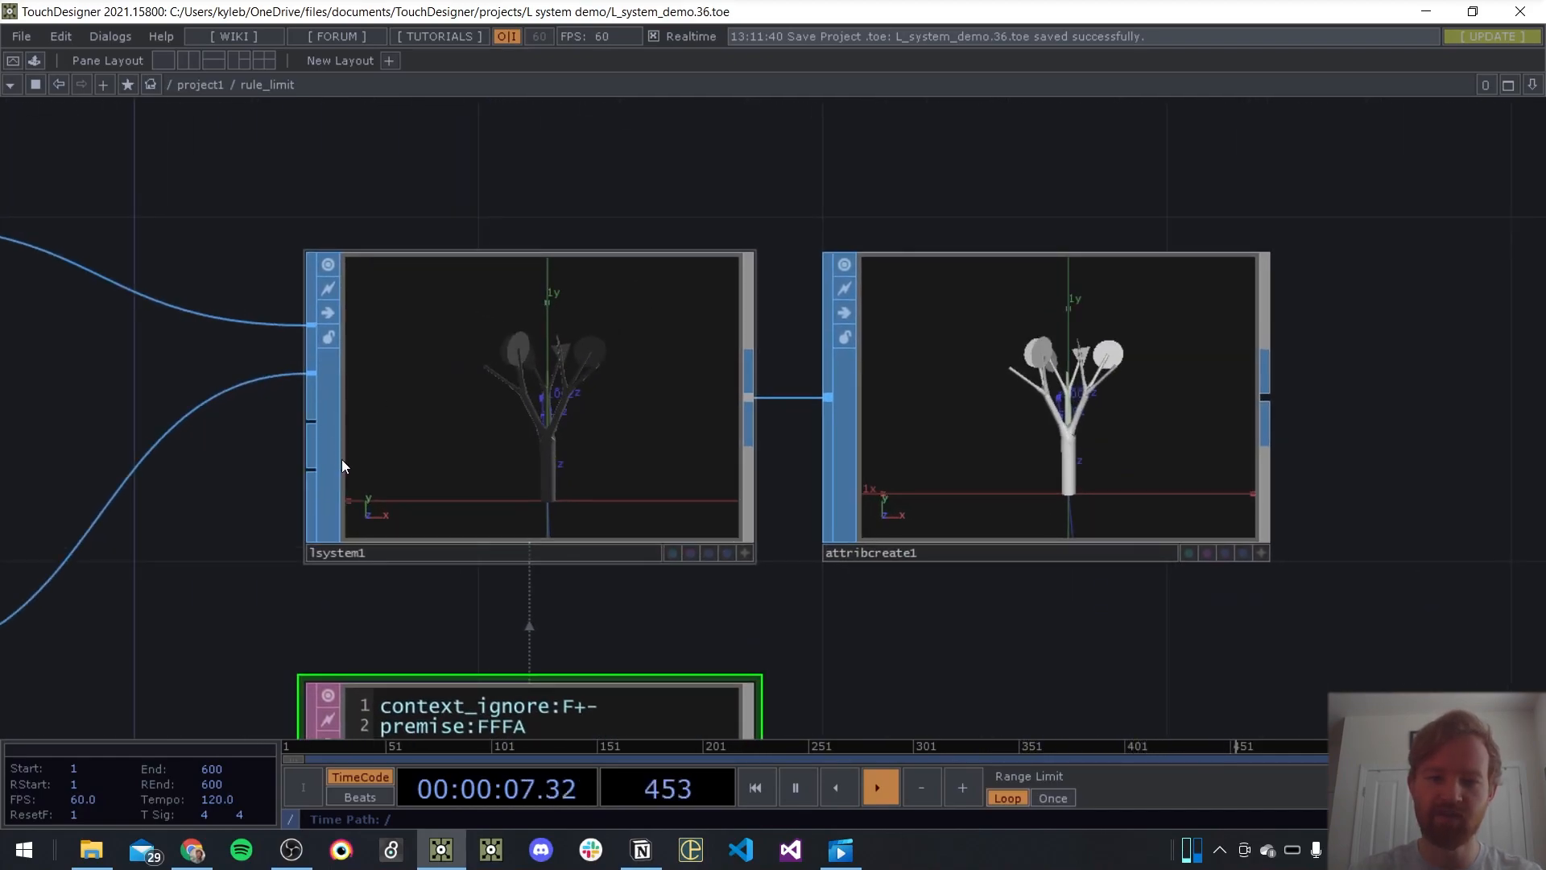
{"action": "scroll", "coordinate": [438, 354], "scroll_direction": "up", "scroll_amount": 3}
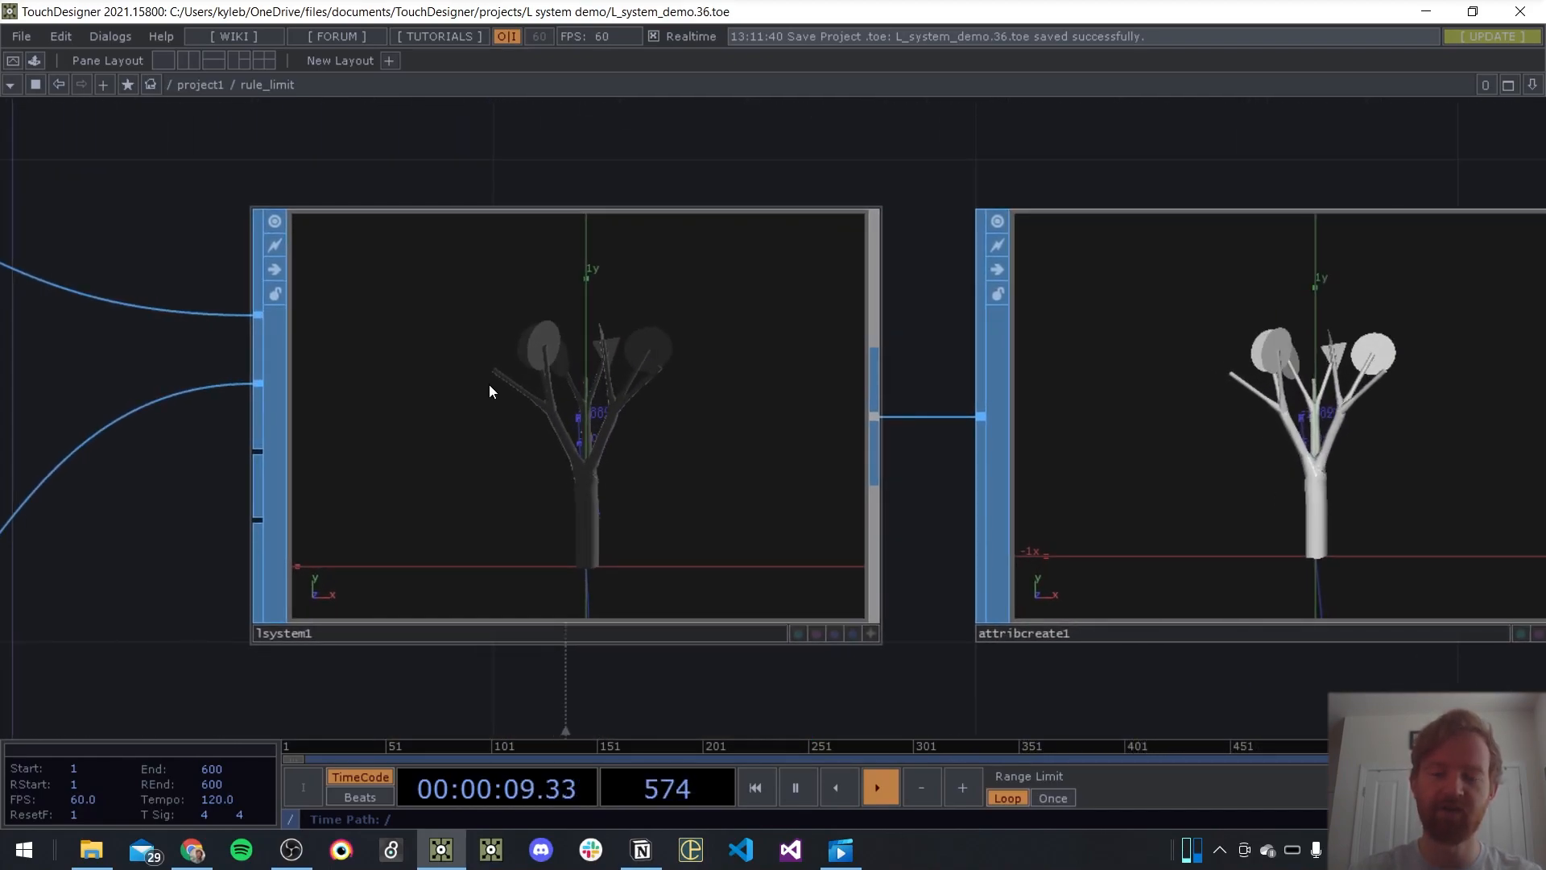
{"action": "scroll", "coordinate": [490, 388], "scroll_direction": "down", "scroll_amount": 6}
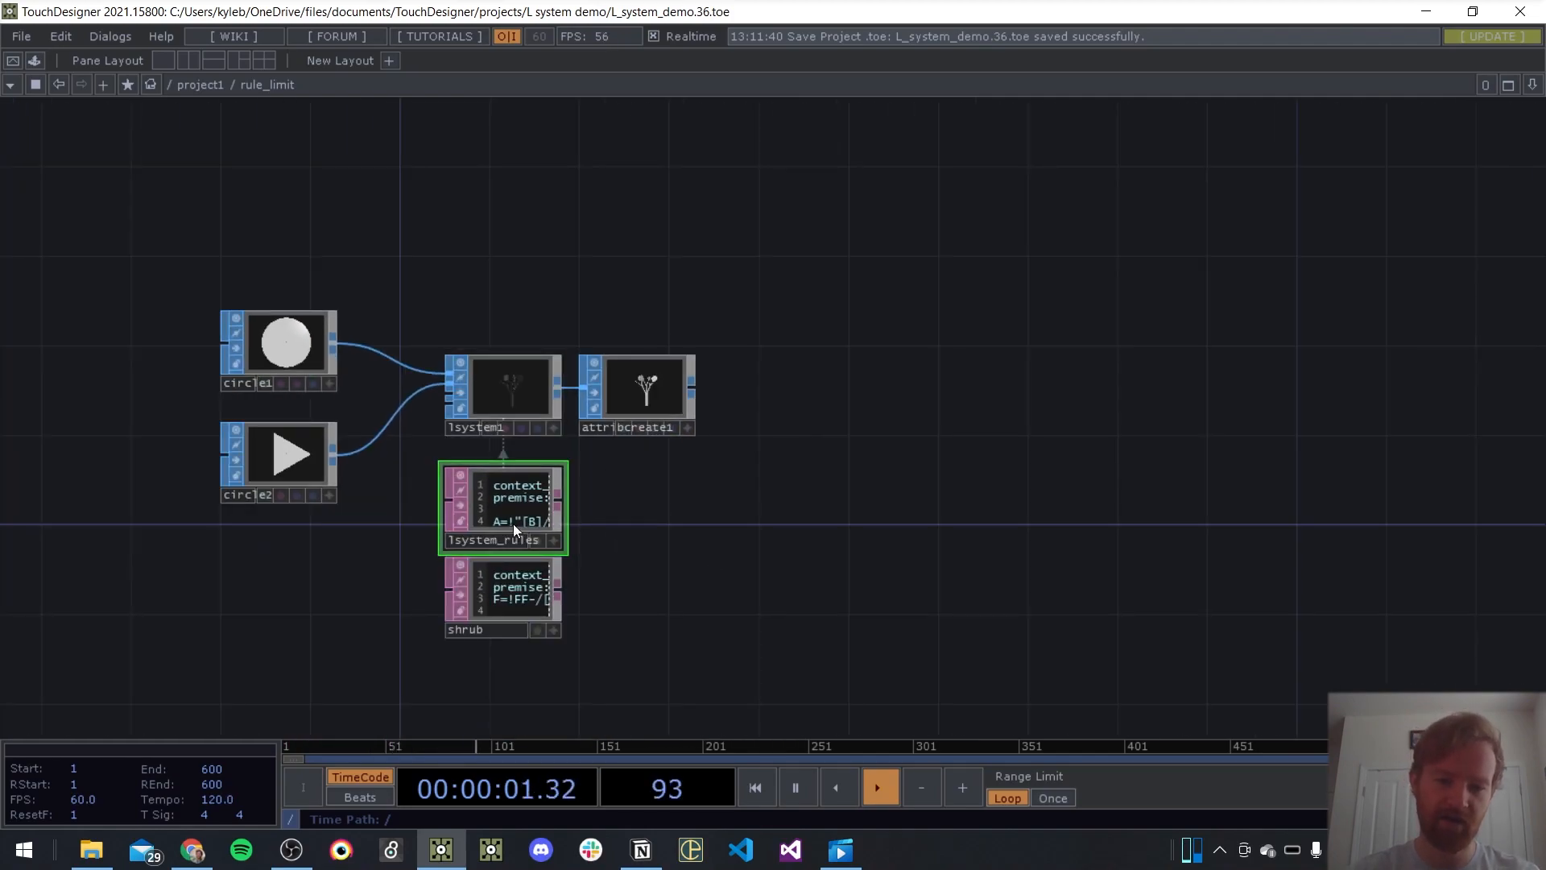
{"action": "scroll", "coordinate": [539, 407], "scroll_direction": "up", "scroll_amount": 2}
{"action": "scroll", "coordinate": [691, 570], "scroll_direction": "up", "scroll_amount": 4}
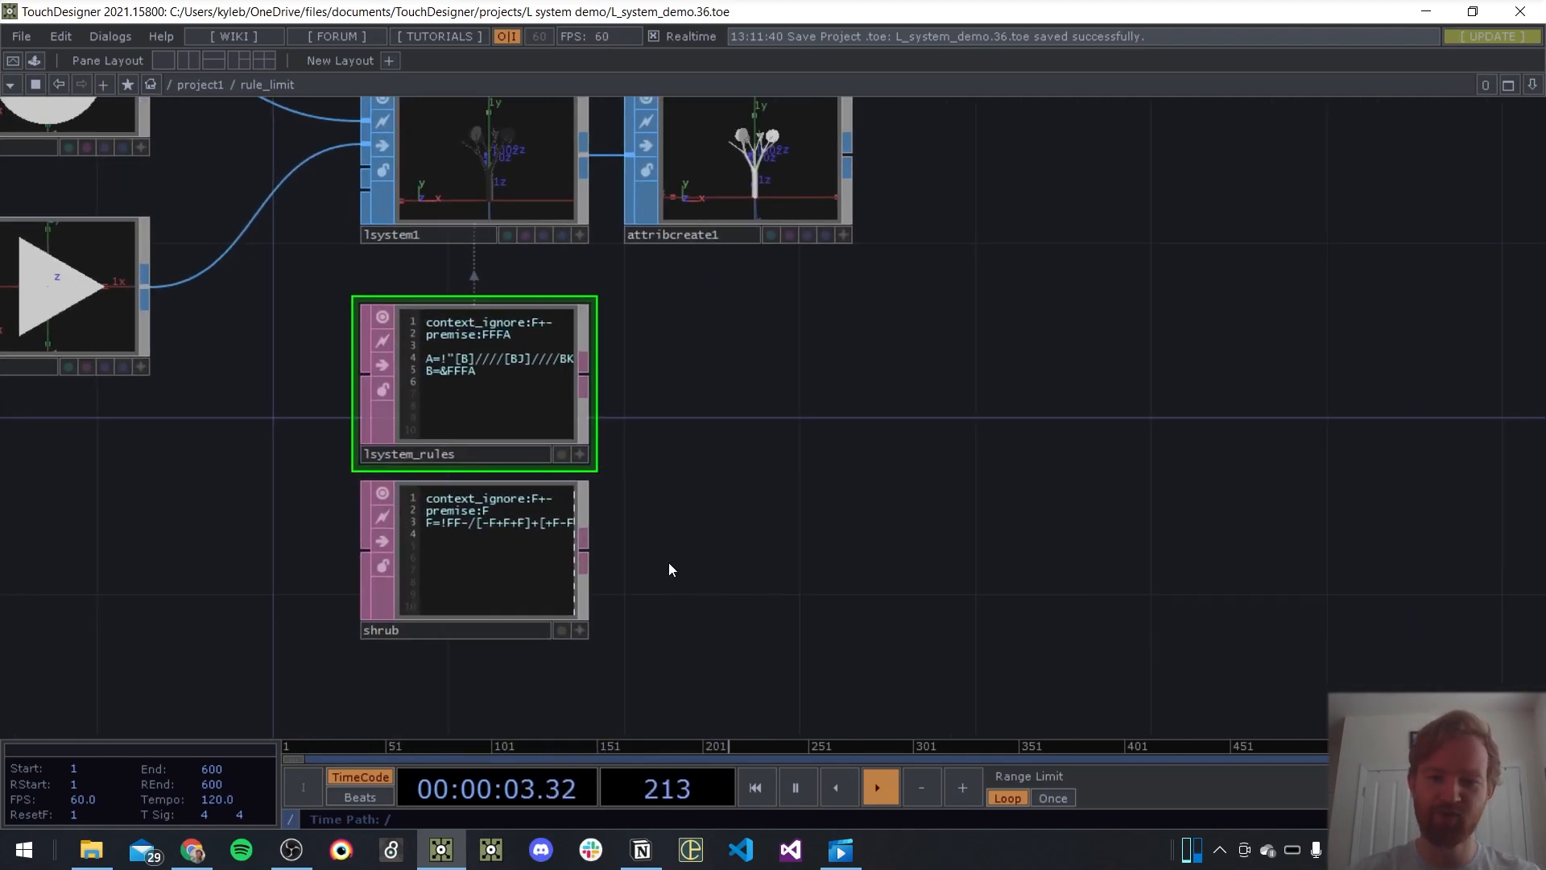
{"action": "left_click_drag", "start_coordinate": [720, 449], "coordinate": [763, 469]}
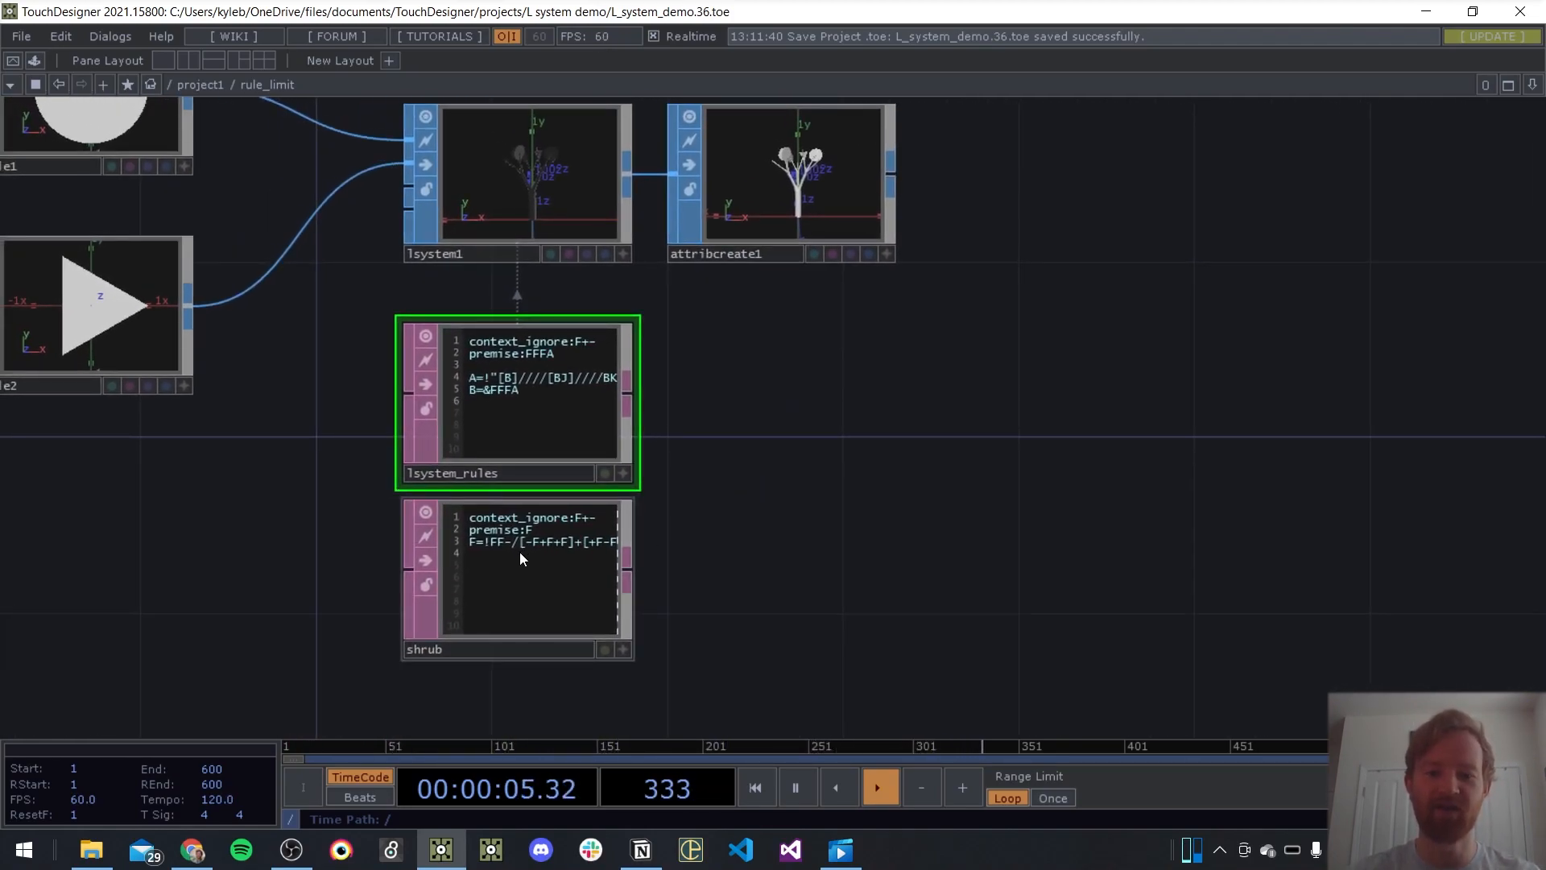
Assign the shrub DAT as the rules of lsystem1 and set its Generations to 5
{"action": "left_click_drag", "start_coordinate": [558, 611], "coordinate": [564, 157]}
{"action": "left_click", "coordinate": [589, 223]}
{"action": "key", "text": "p"}
{"action": "left_click", "coordinate": [1350, 217]}
{"action": "type", "text": "5"}
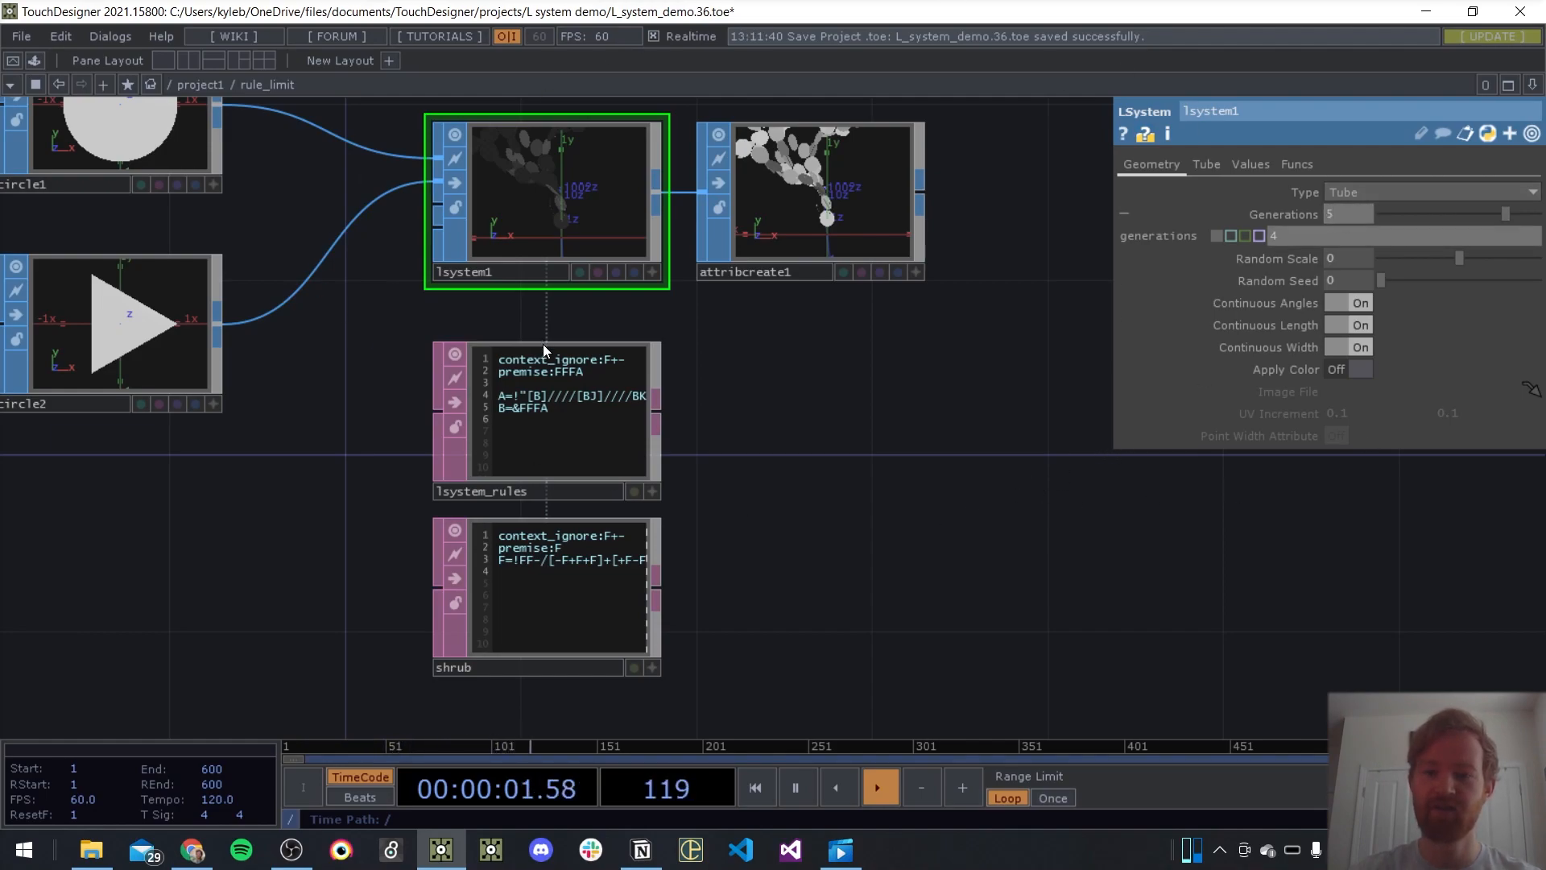
{"action": "key", "text": "Return"}
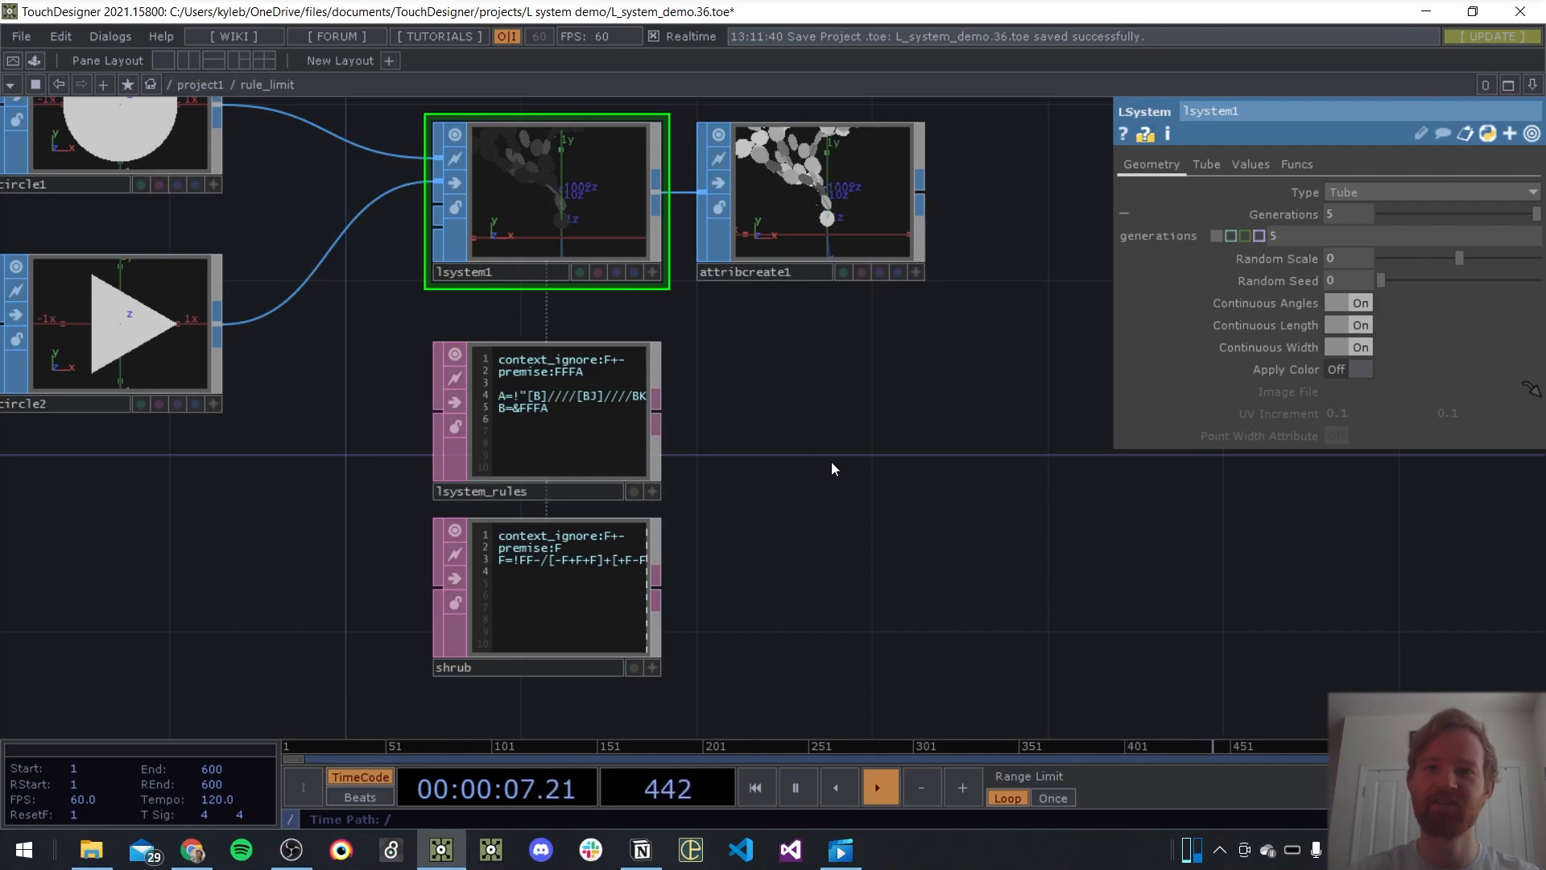
{"action": "key", "text": "p"}
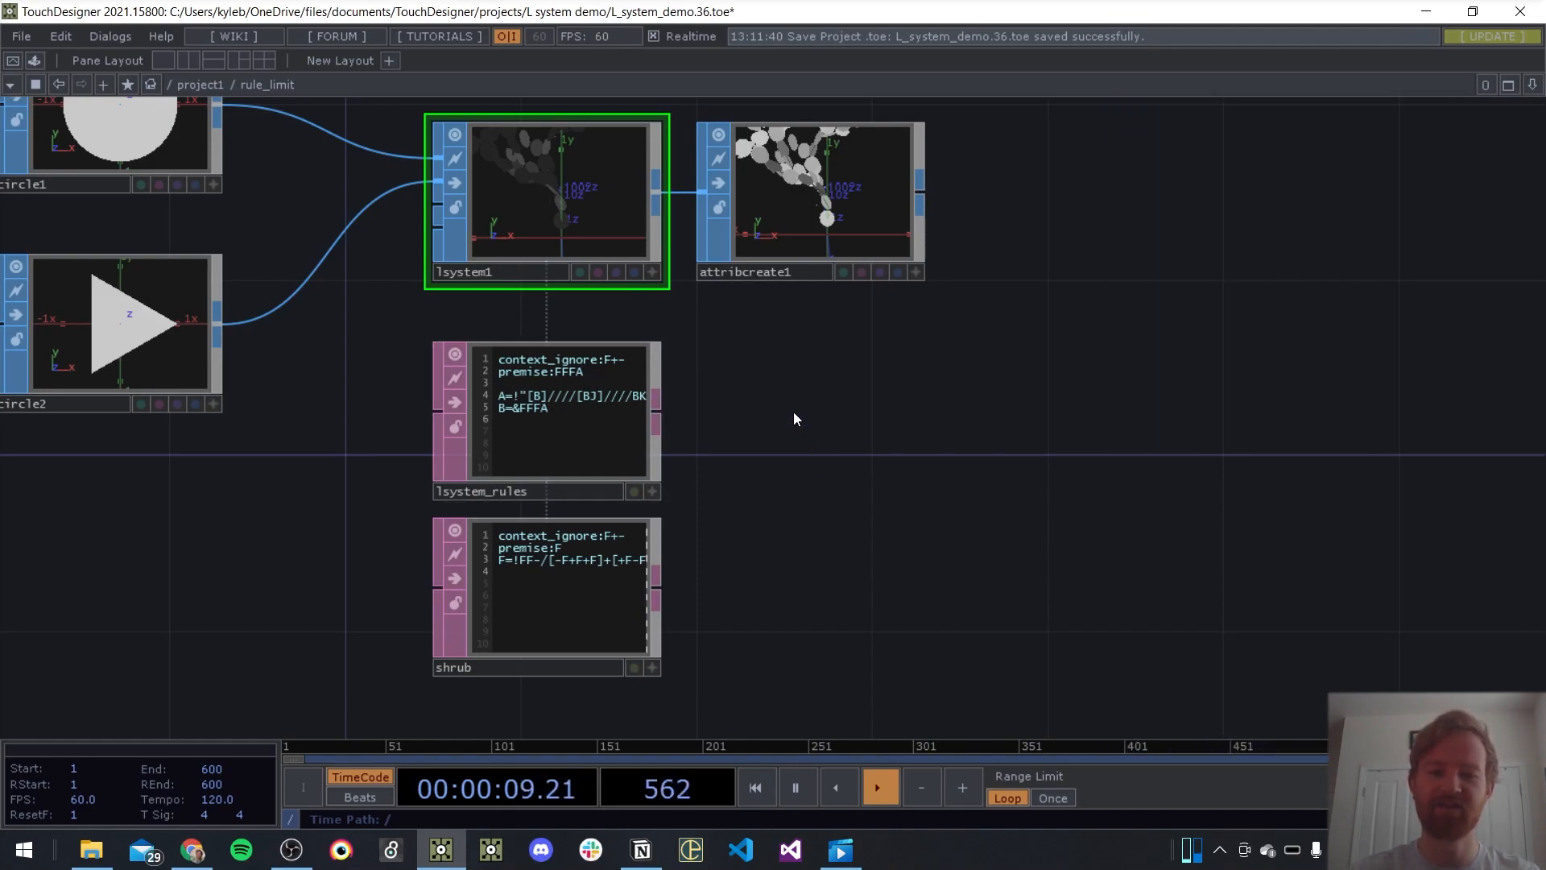
Move the rule DATs down and left, and add a Base COMP named l_system above lsystem1
{"action": "scroll", "coordinate": [797, 407], "scroll_direction": "down", "scroll_amount": 4}
{"action": "left_click", "coordinate": [675, 413]}
{"action": "left_click_drag", "start_coordinate": [674, 413], "coordinate": [558, 516]}
{"action": "left_click_drag", "start_coordinate": [737, 440], "coordinate": [725, 592]}
{"action": "key", "text": "Tab"}
{"action": "type", "text": "bas"}
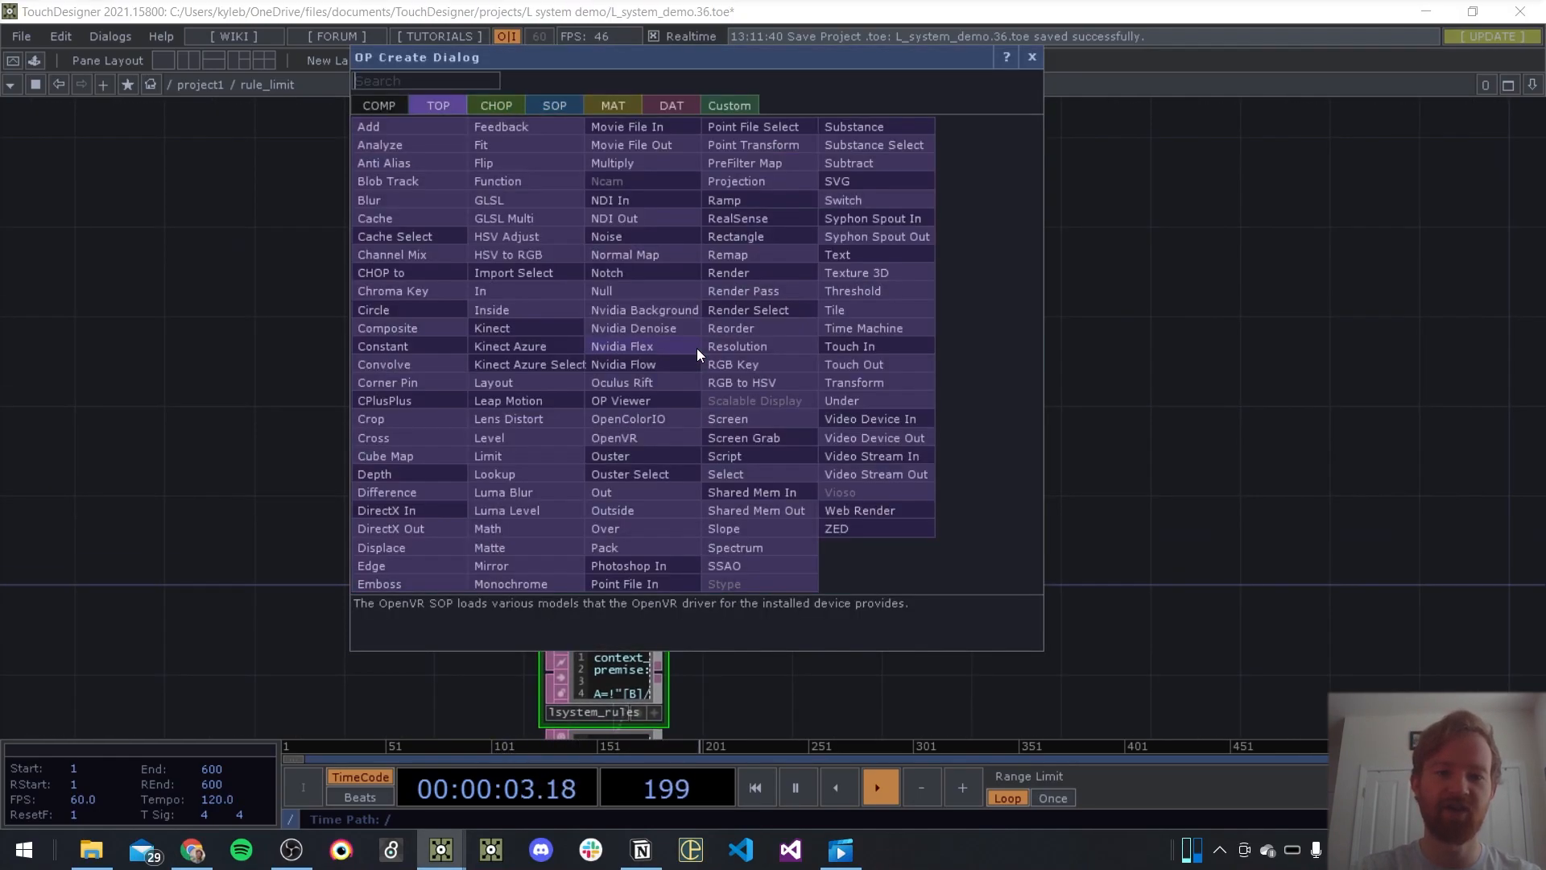
{"action": "key", "text": "Return"}
{"action": "left_click", "coordinate": [699, 354]}
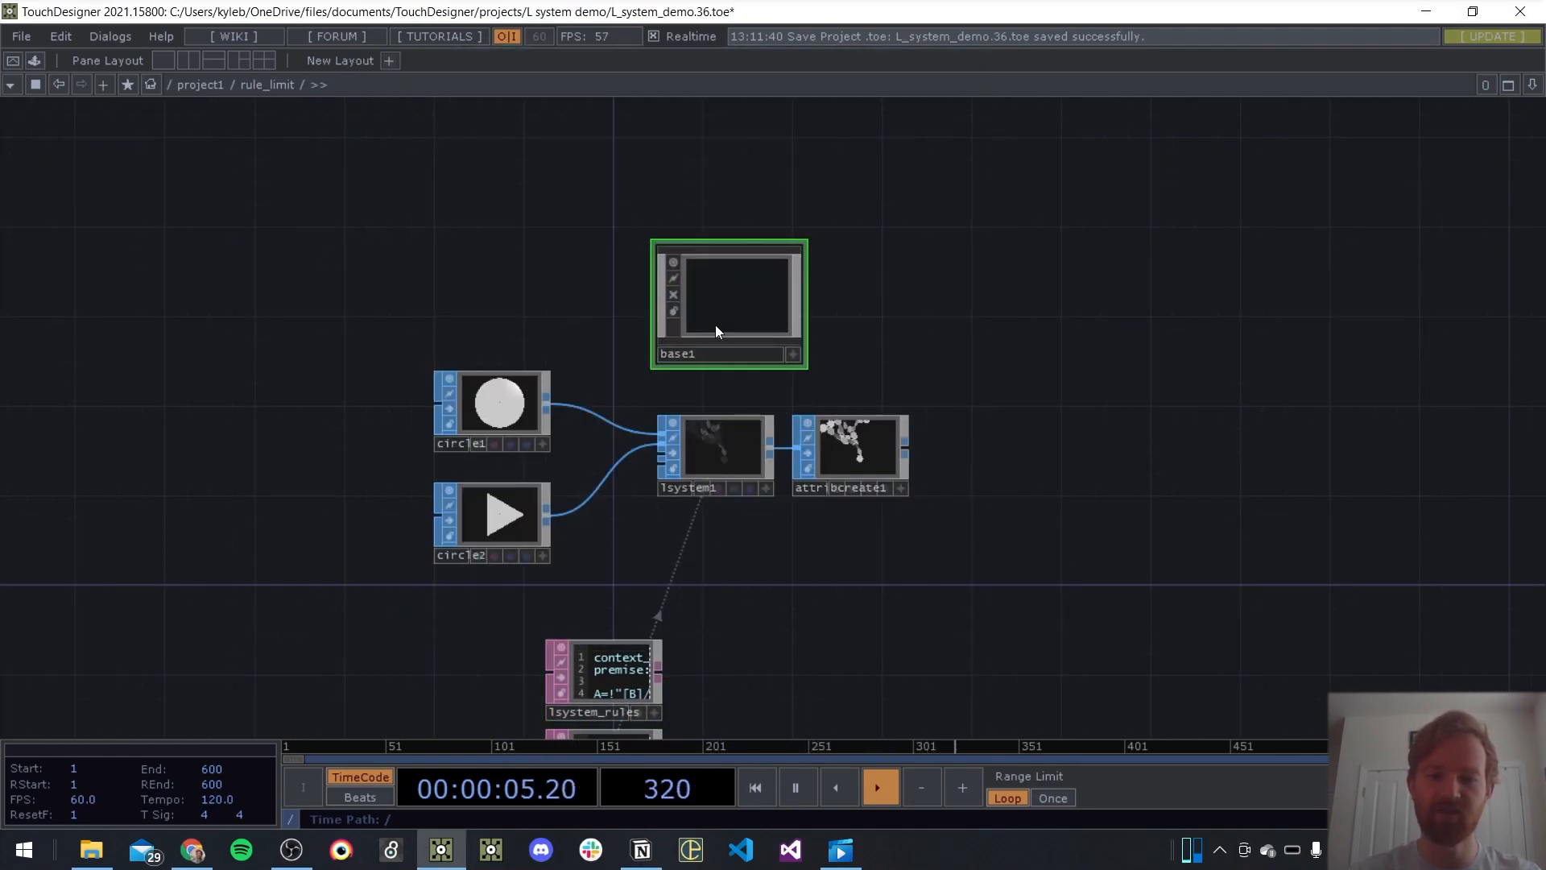
{"action": "key", "text": "Return"}
Cut the six L-system nodes, paste them inside l_system, and place the two rule DATs beneath lsystem1
{"action": "left_click_drag", "start_coordinate": [1019, 493], "coordinate": [1013, 393]}
{"action": "scroll", "coordinate": [1012, 334], "scroll_direction": "down", "scroll_amount": 3}
{"action": "right_click_drag", "start_coordinate": [993, 256], "coordinate": [499, 642]}
{"action": "key", "text": "ctrl+x"}
{"action": "left_click_drag", "start_coordinate": [814, 176], "coordinate": [742, 416]}
{"action": "key", "text": "i"}
{"action": "key", "text": "ctrl+v"}
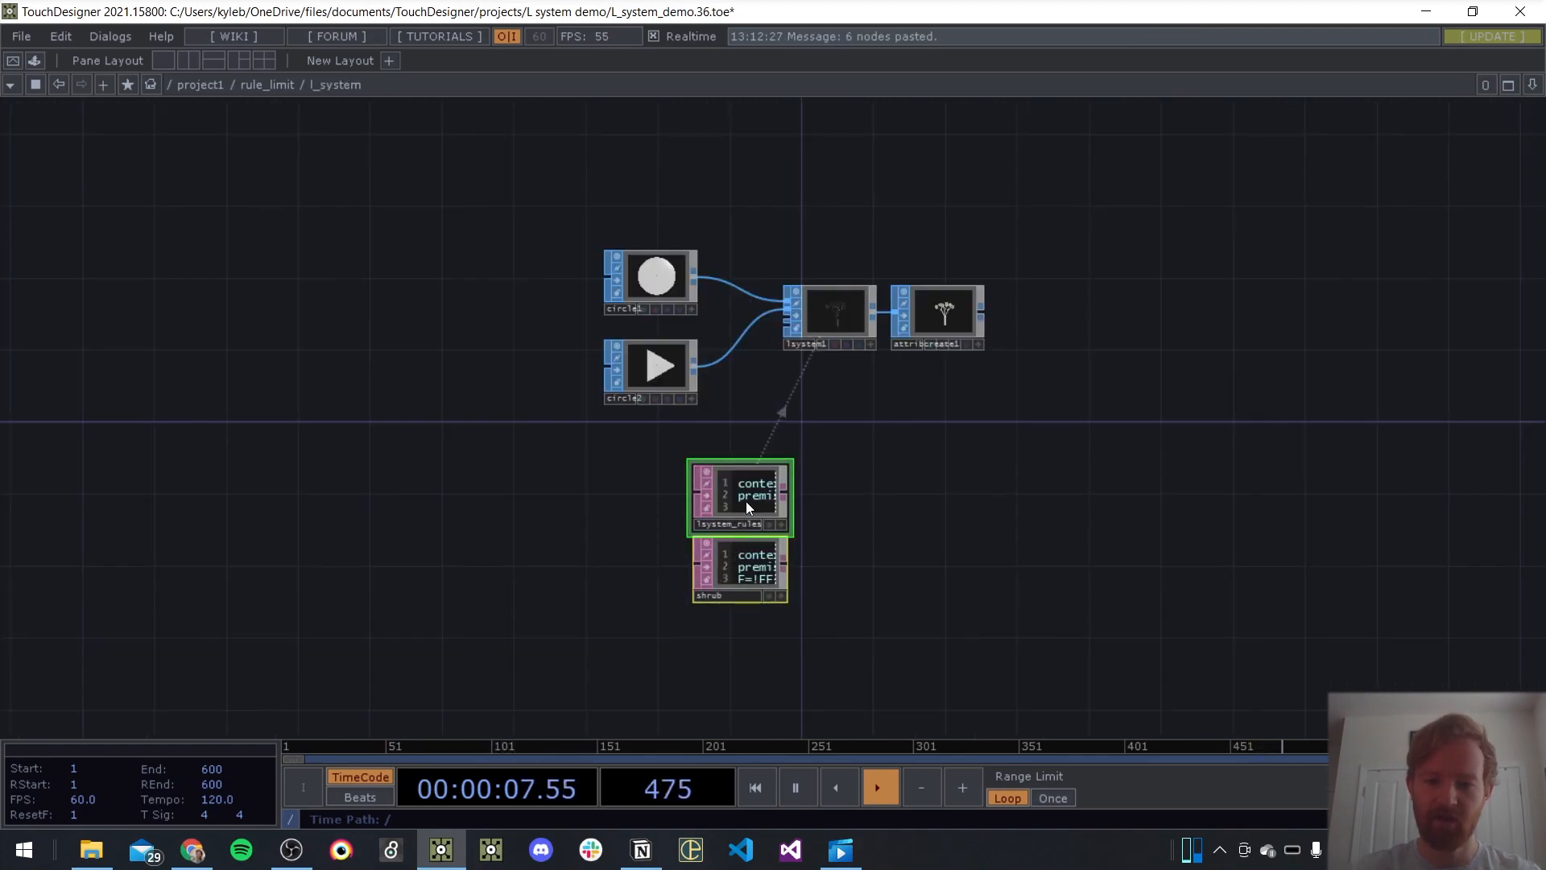
{"action": "left_click_drag", "start_coordinate": [741, 505], "coordinate": [812, 415]}
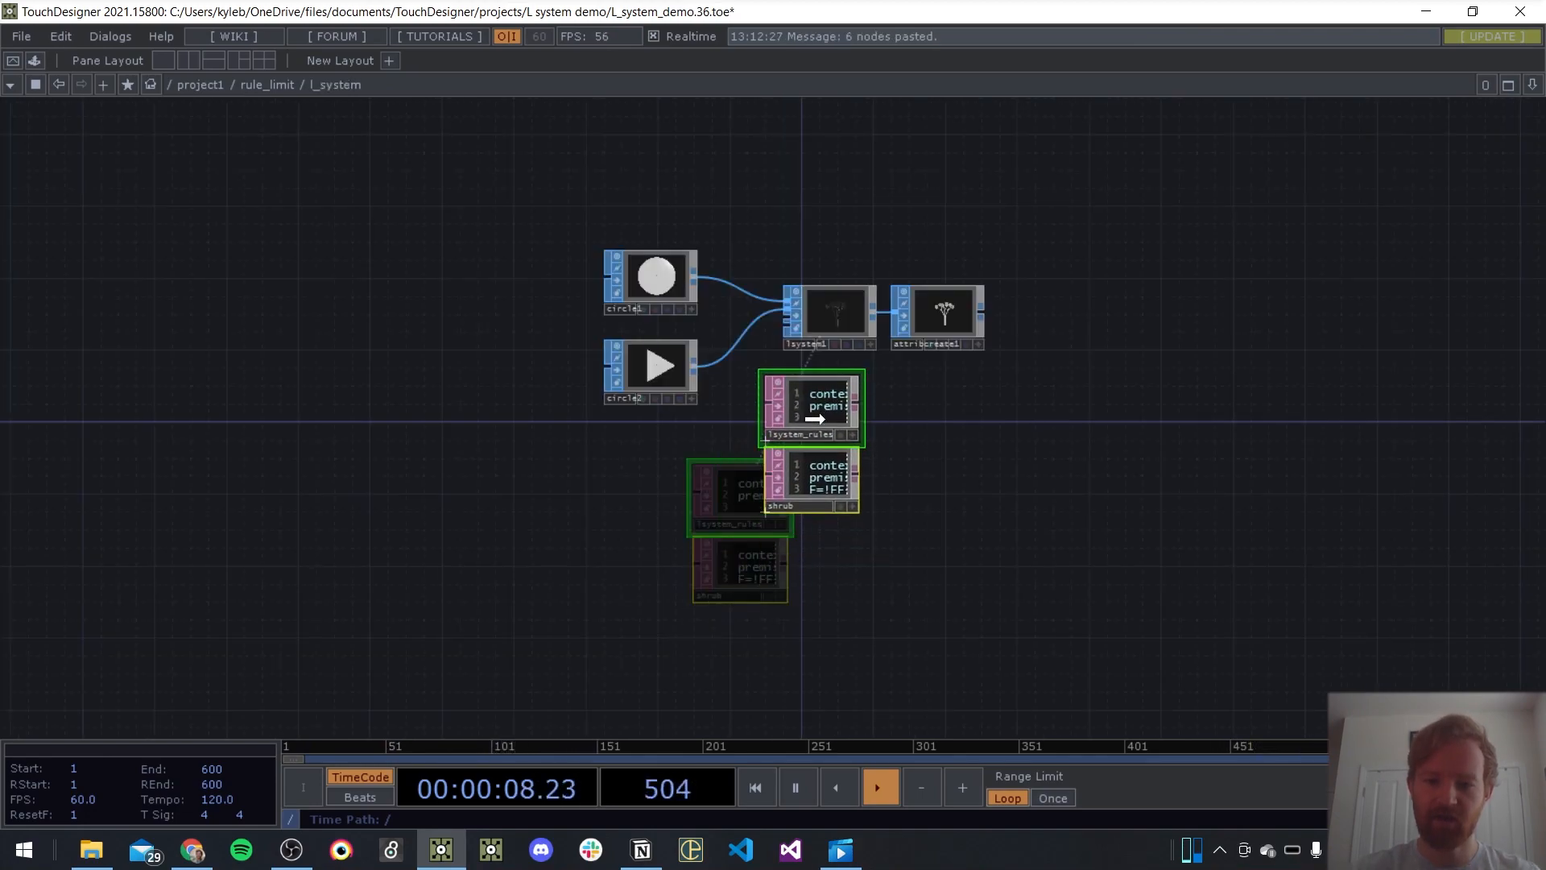
Add a Float custom parameter named generations to the l_system component
{"action": "right_click", "coordinate": [323, 93]}
{"action": "left_click", "coordinate": [384, 166]}
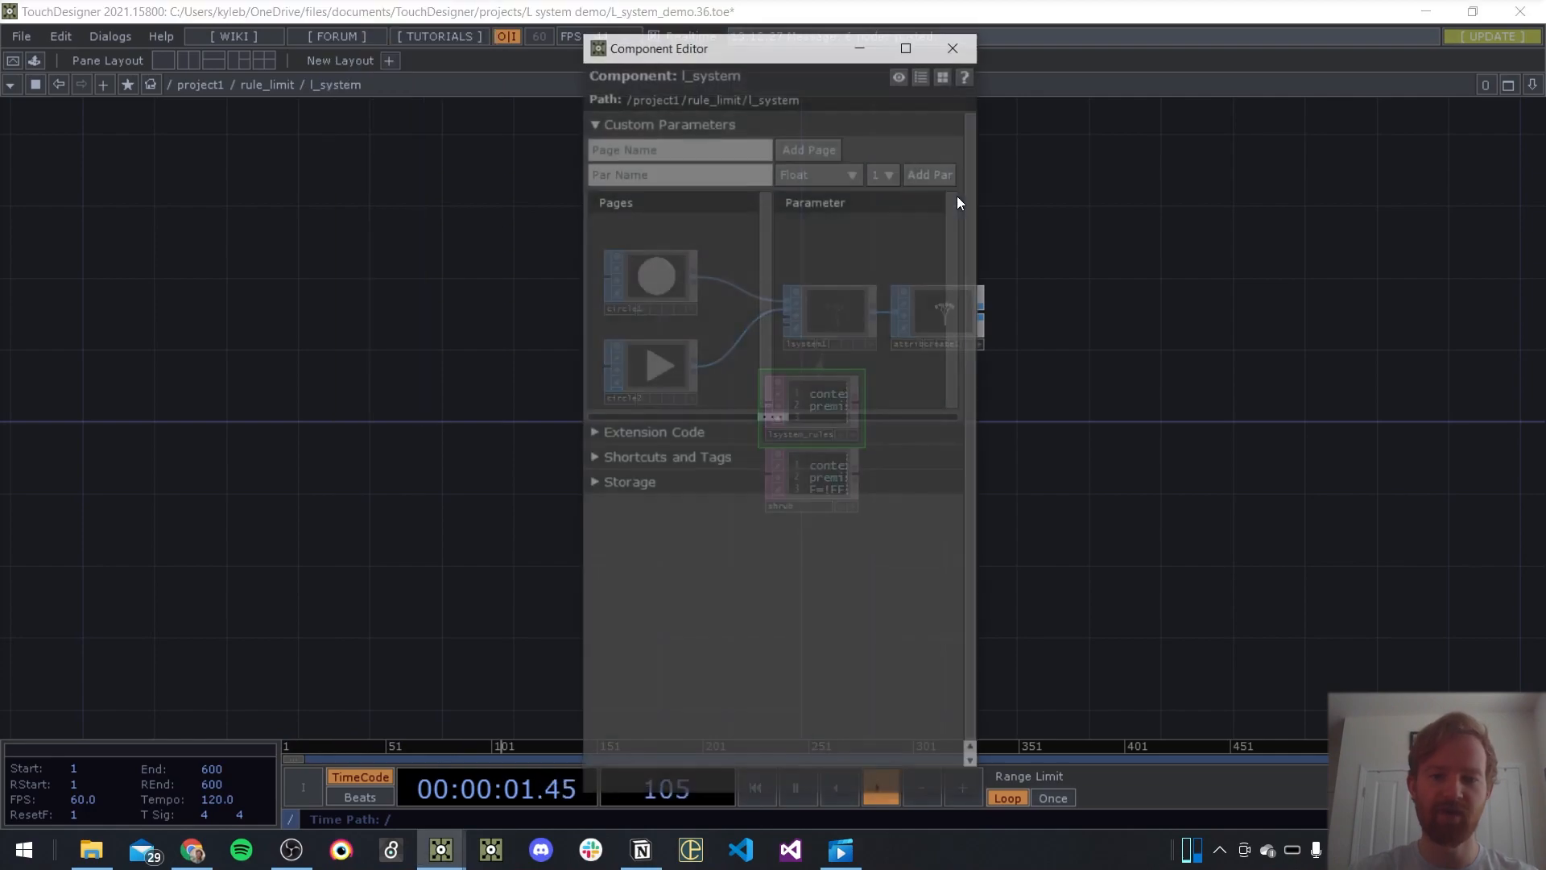
{"action": "left_click", "coordinate": [743, 179]}
{"action": "type", "text": "generations"}
{"action": "key", "text": "Return"}
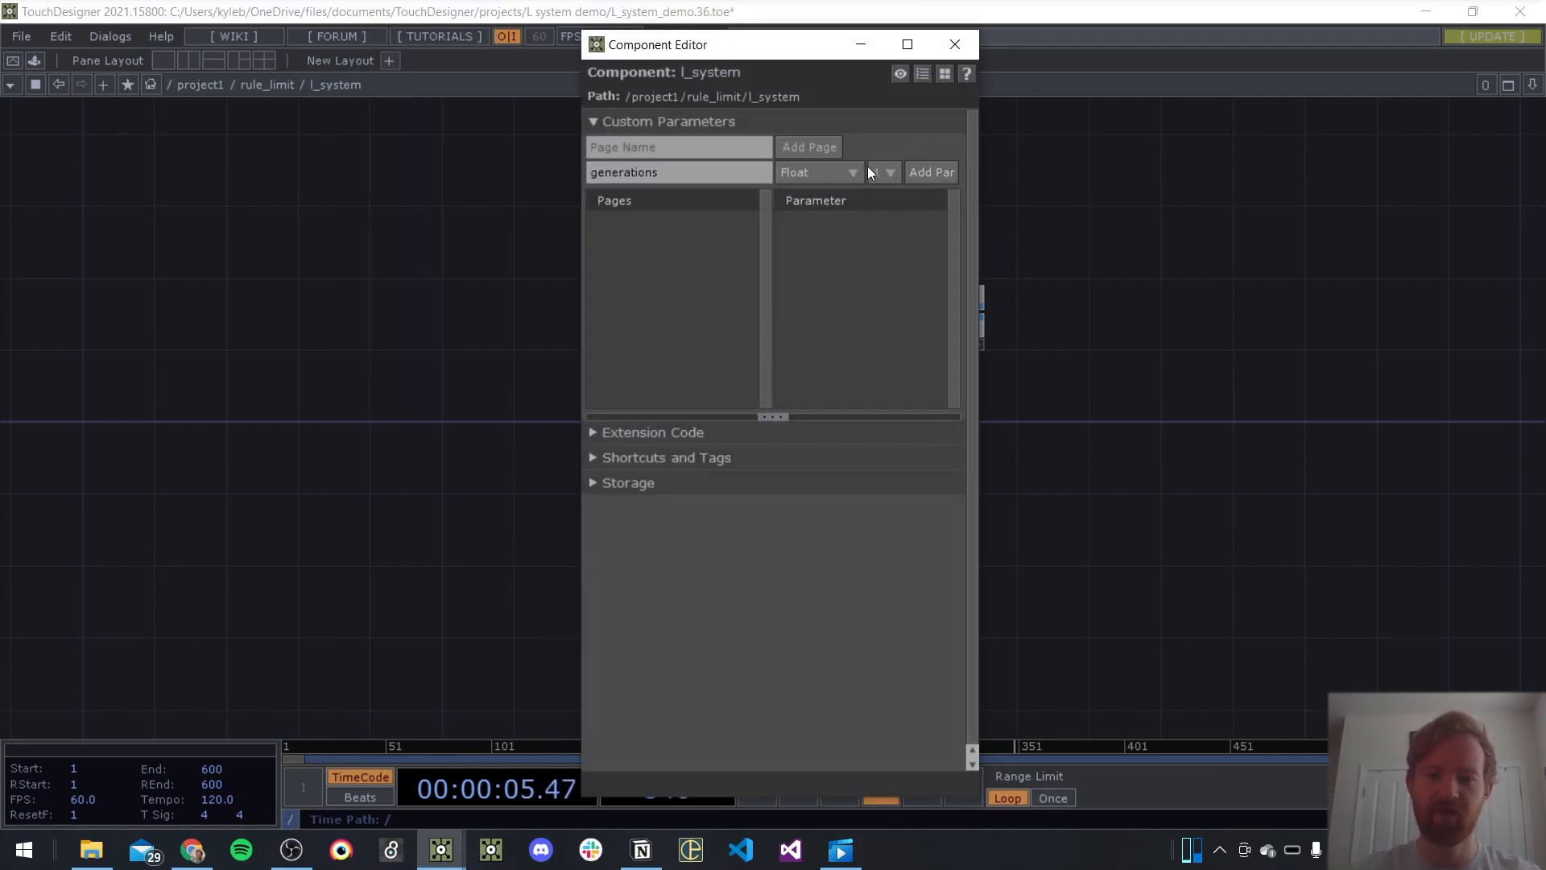
{"action": "left_click", "coordinate": [932, 172]}
Add a DAT custom parameter named rule dat to l_system and close the Component Editor
{"action": "left_click", "coordinate": [713, 171]}
{"action": "type", "text": "rule dat"}
{"action": "left_click", "coordinate": [786, 175]}
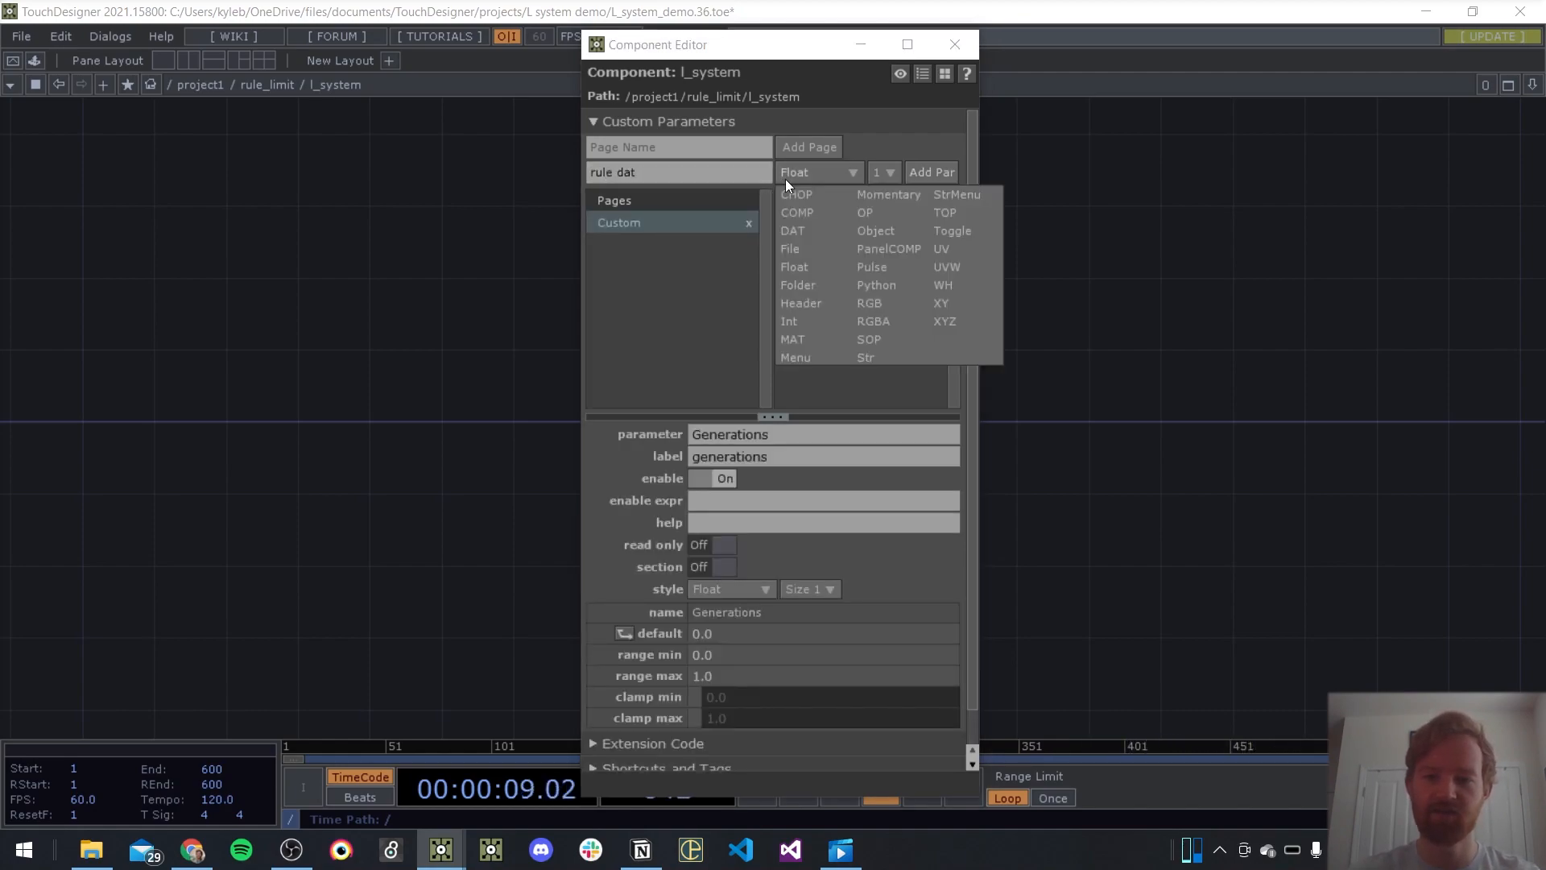
{"action": "left_click", "coordinate": [793, 231]}
{"action": "left_click", "coordinate": [932, 173]}
{"action": "left_click", "coordinate": [955, 44]}
Cut the two rule DATs out of l_system, paste them into rule_limit, and place them beside the l_system component
{"action": "left_click_drag", "start_coordinate": [918, 439], "coordinate": [809, 495]}
{"action": "key", "text": "ctrl+x"}
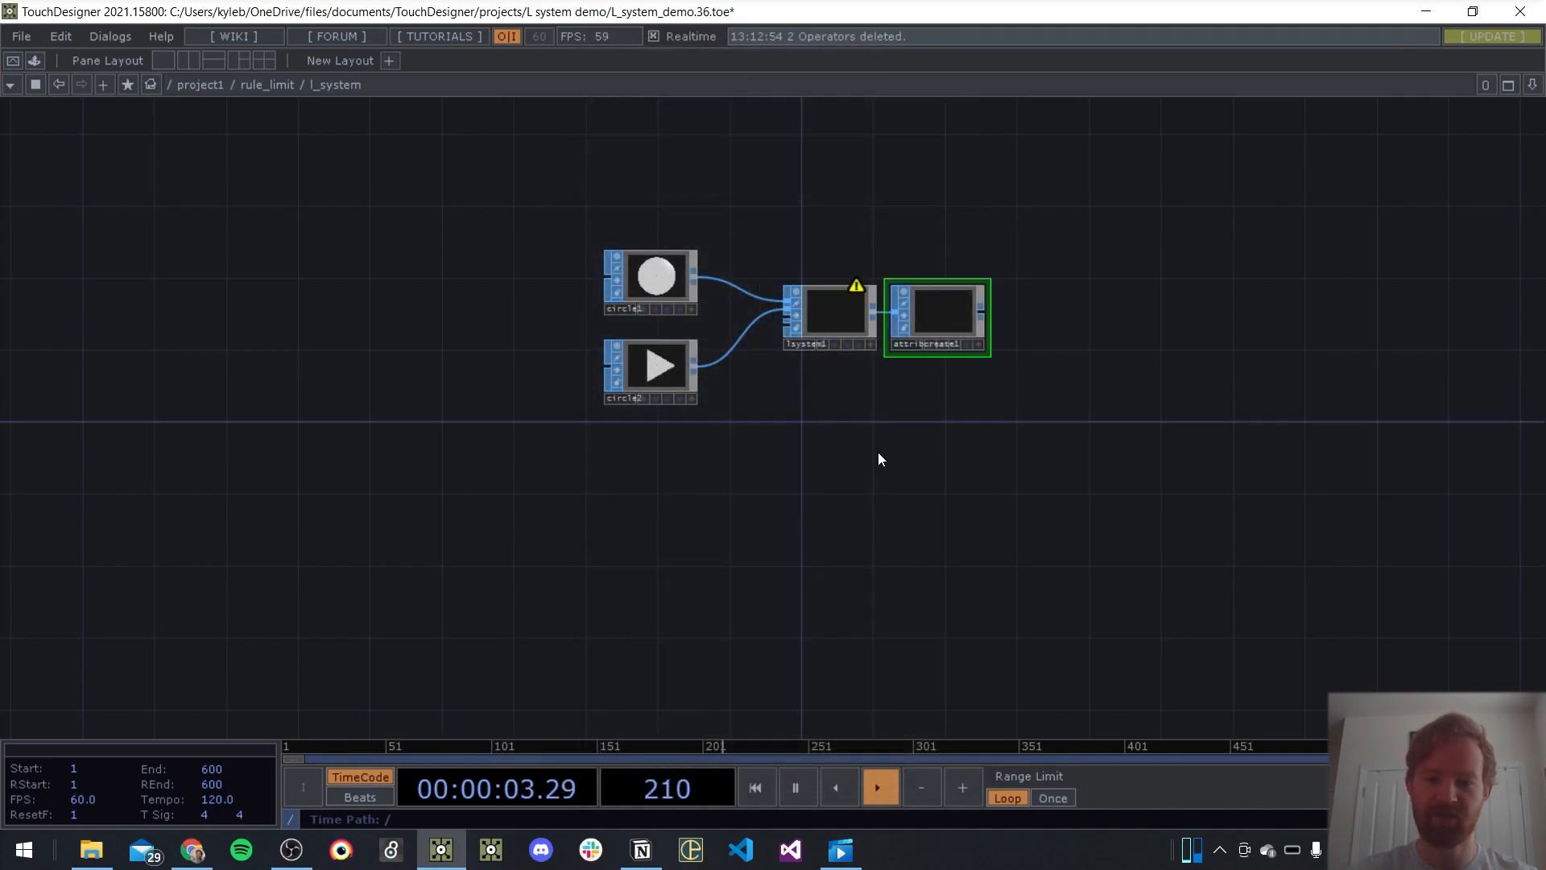
{"action": "key", "text": "u"}
{"action": "key", "text": "ctrl+v"}
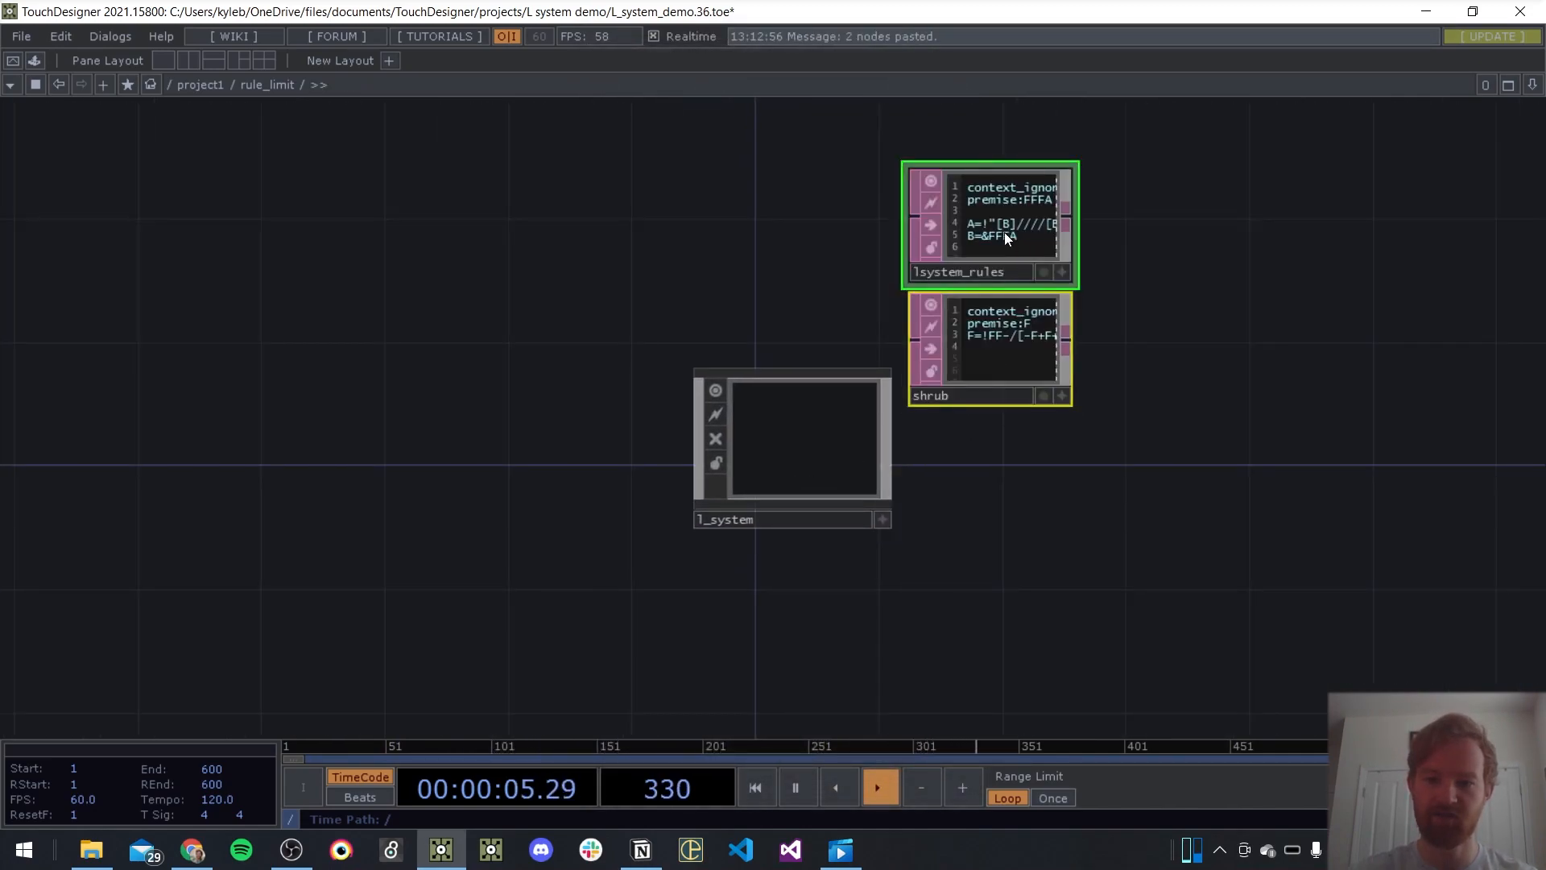
{"action": "left_click_drag", "start_coordinate": [1005, 232], "coordinate": [571, 449]}
Assign the lsystem_rules DAT to l_system's rule dat parameter
{"action": "left_click", "coordinate": [788, 457]}
{"action": "key", "text": "p"}
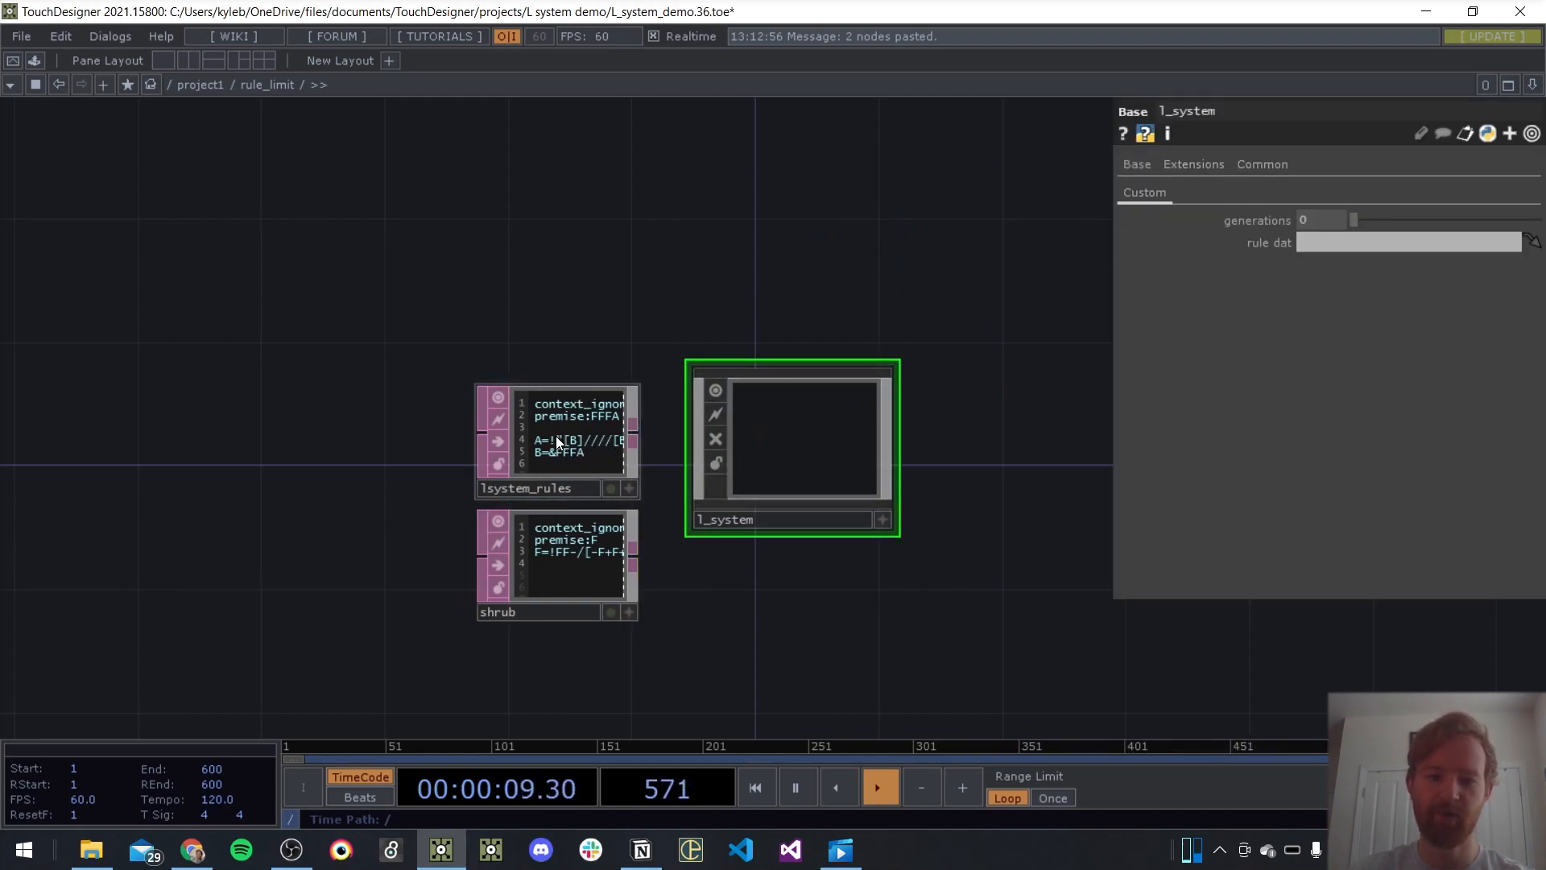
{"action": "left_click_drag", "start_coordinate": [541, 443], "coordinate": [1331, 248]}
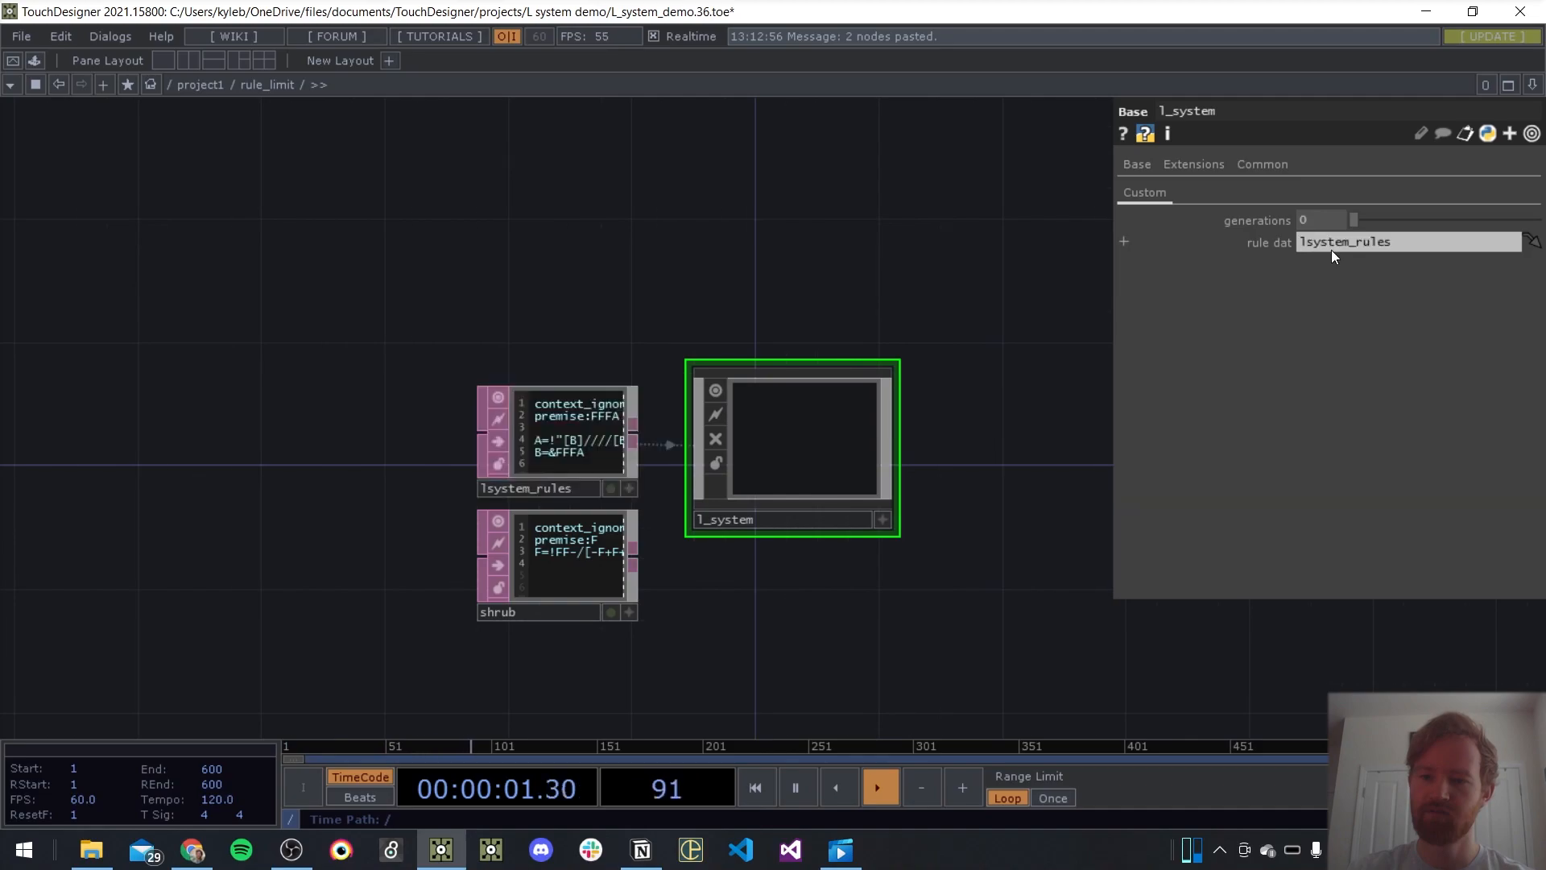
Drive lsystem1's Rules DAT inside l_system with the expression parent().par.Ruledat
{"action": "left_click", "coordinate": [751, 412]}
{"action": "key", "text": "p"}
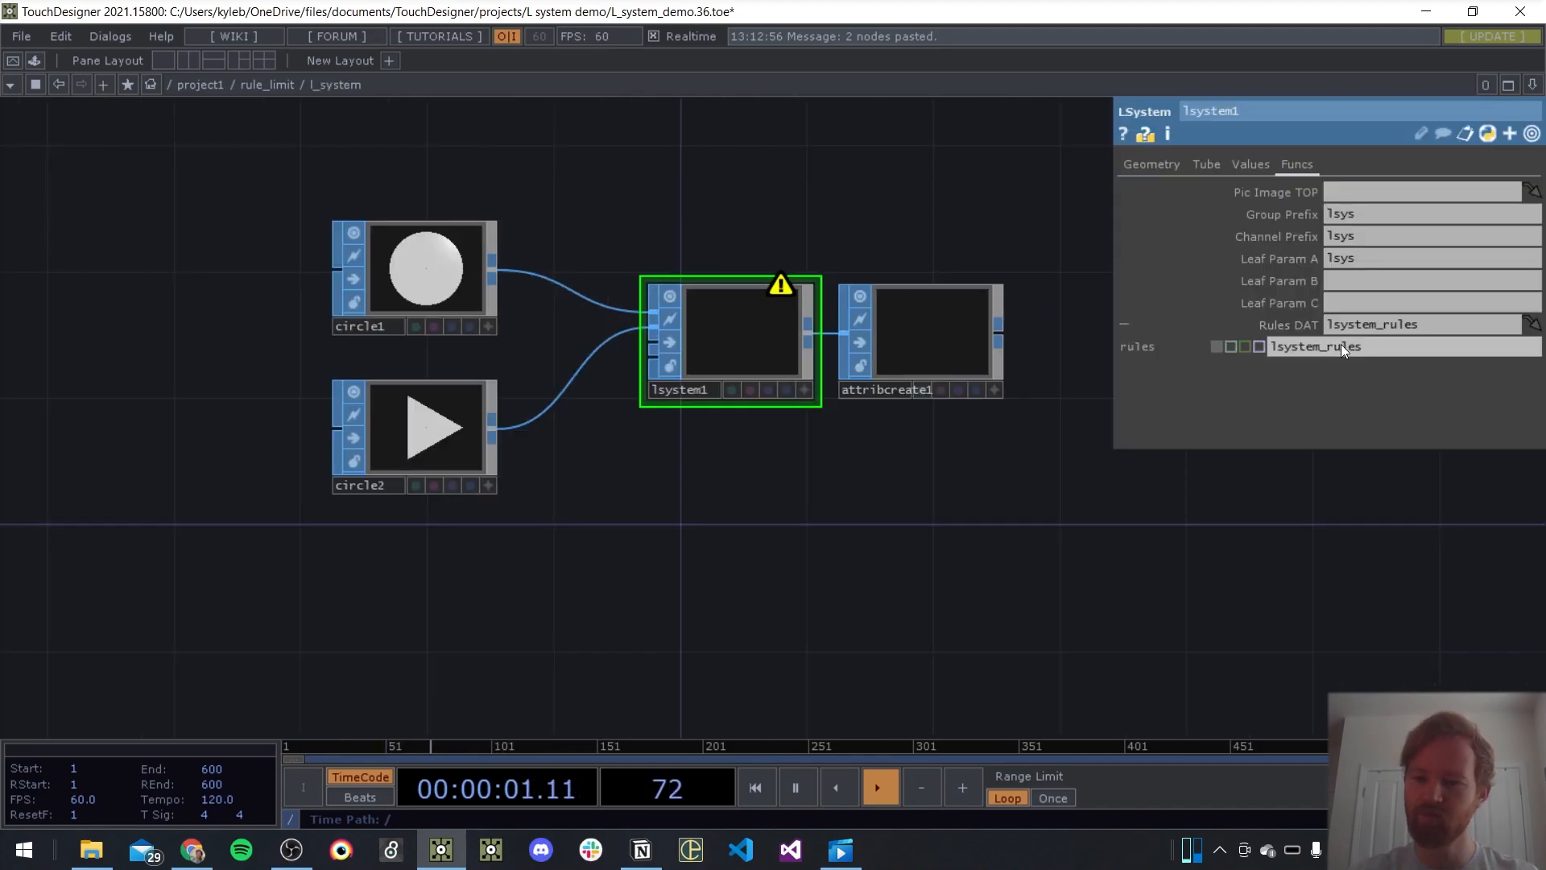
{"action": "left_click", "coordinate": [1341, 344]}
{"action": "type", "text": "par.Ruledat"}
{"action": "key", "text": "Return"}
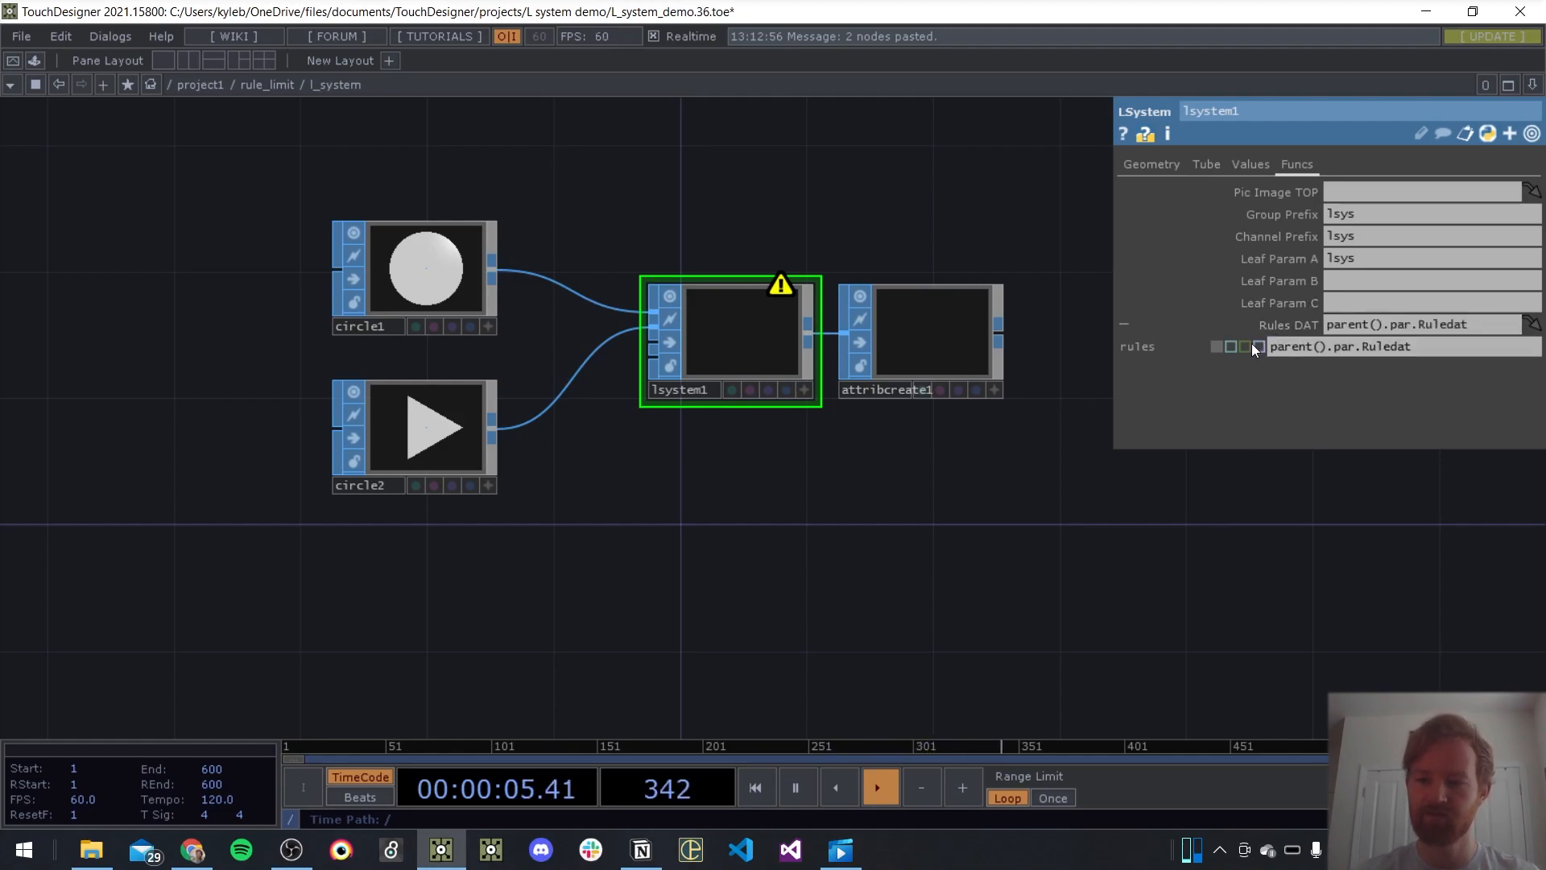
{"action": "left_click", "coordinate": [1230, 351]}
{"action": "left_click", "coordinate": [1305, 322]}
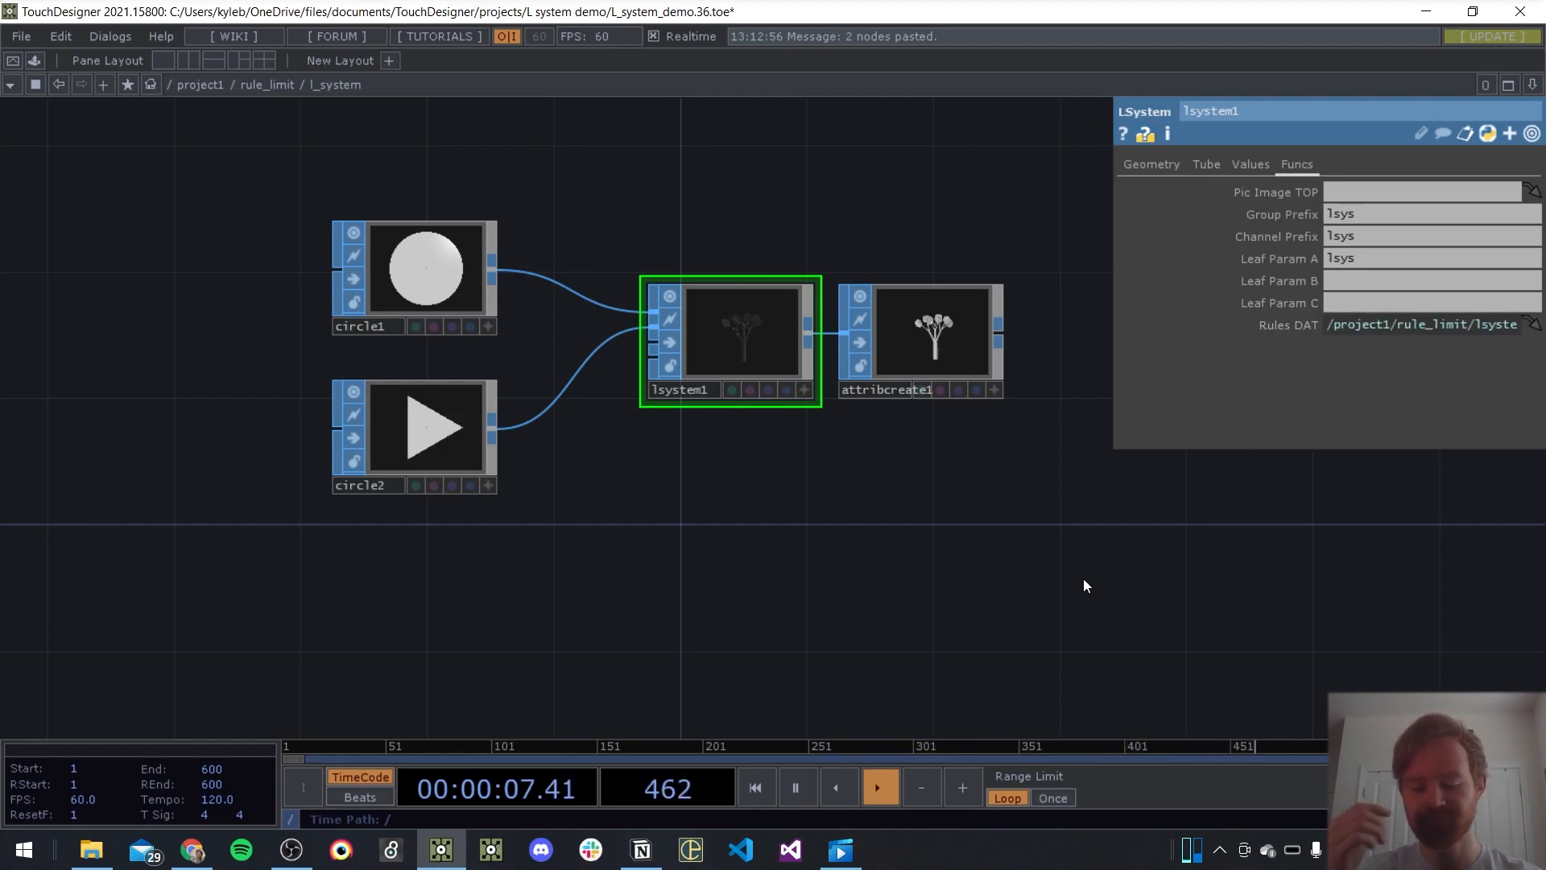
Drive lsystem1's Generations with the expression parent().par.Generations and save the project
{"action": "left_click", "coordinate": [1153, 166]}
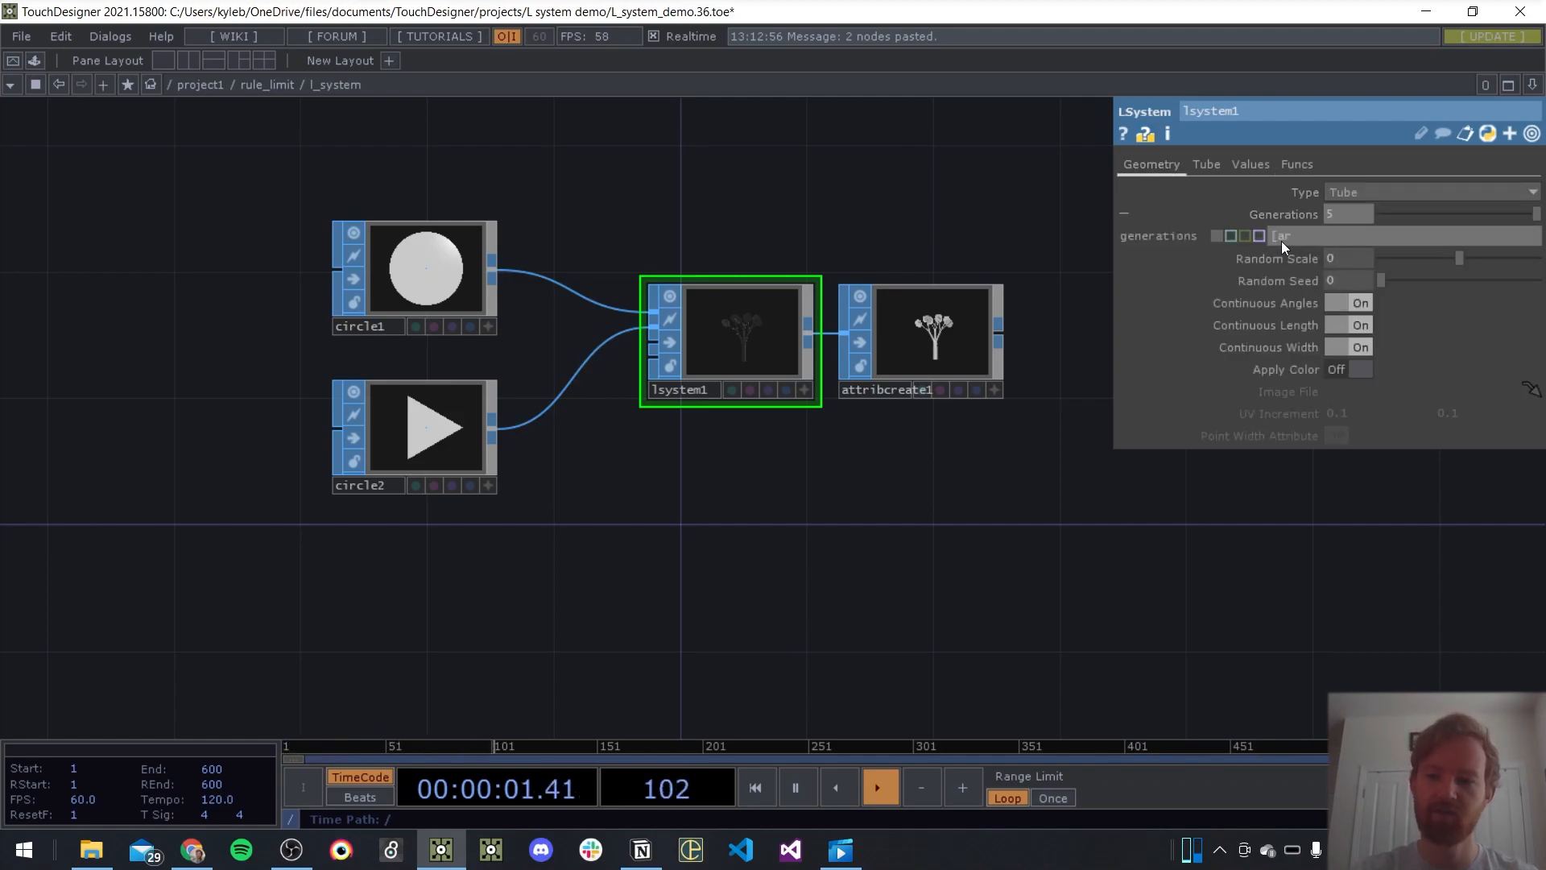
{"action": "left_click", "coordinate": [1282, 240]}
{"action": "type", "text": "parent().par."}
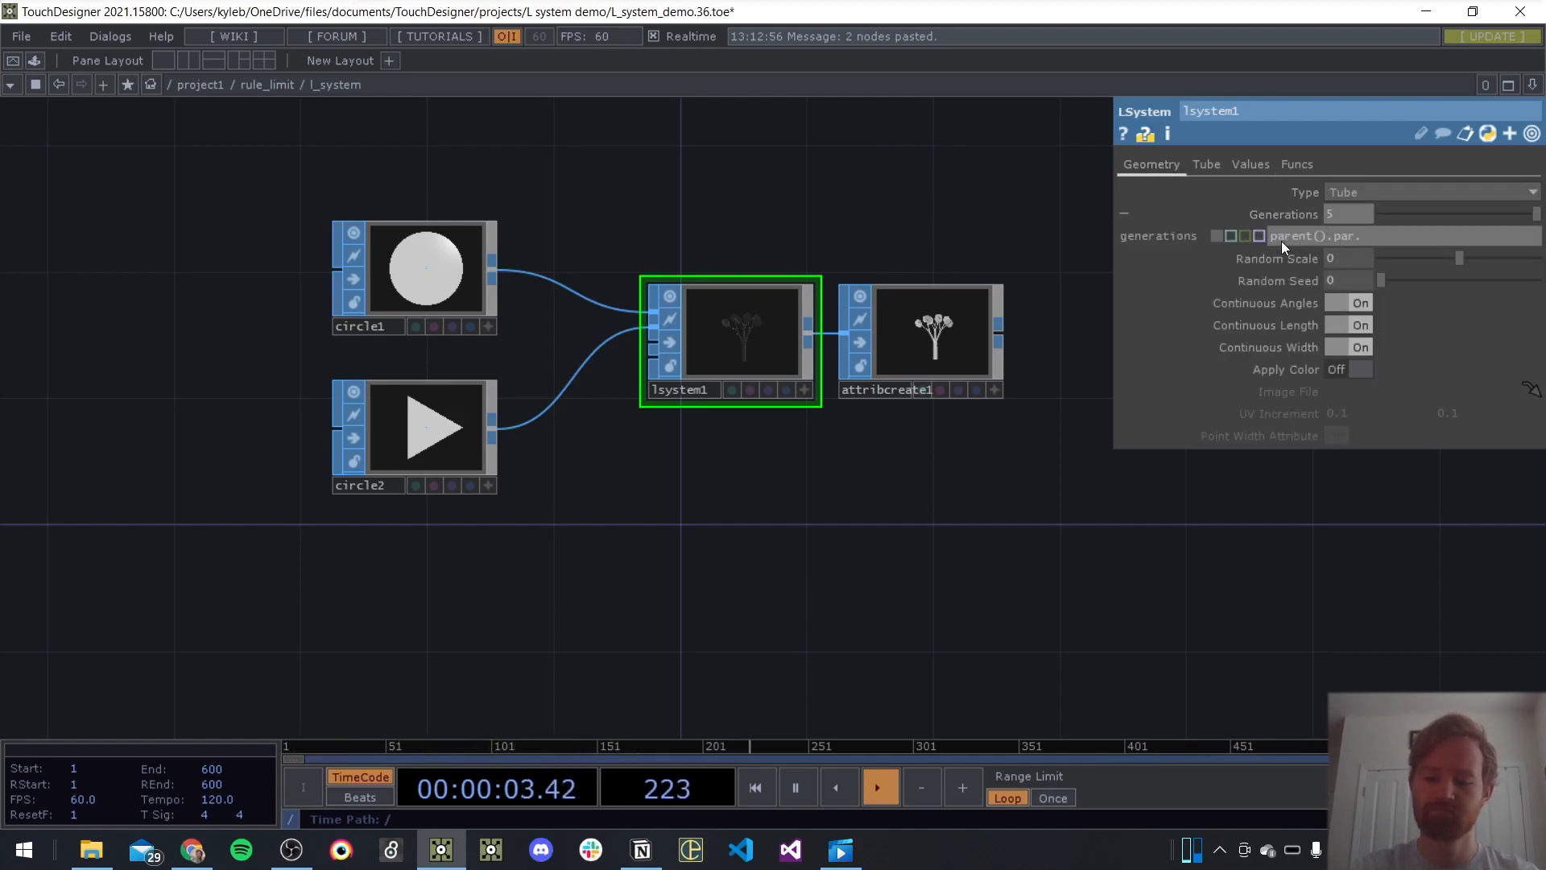
{"action": "type", "text": "Generations"}
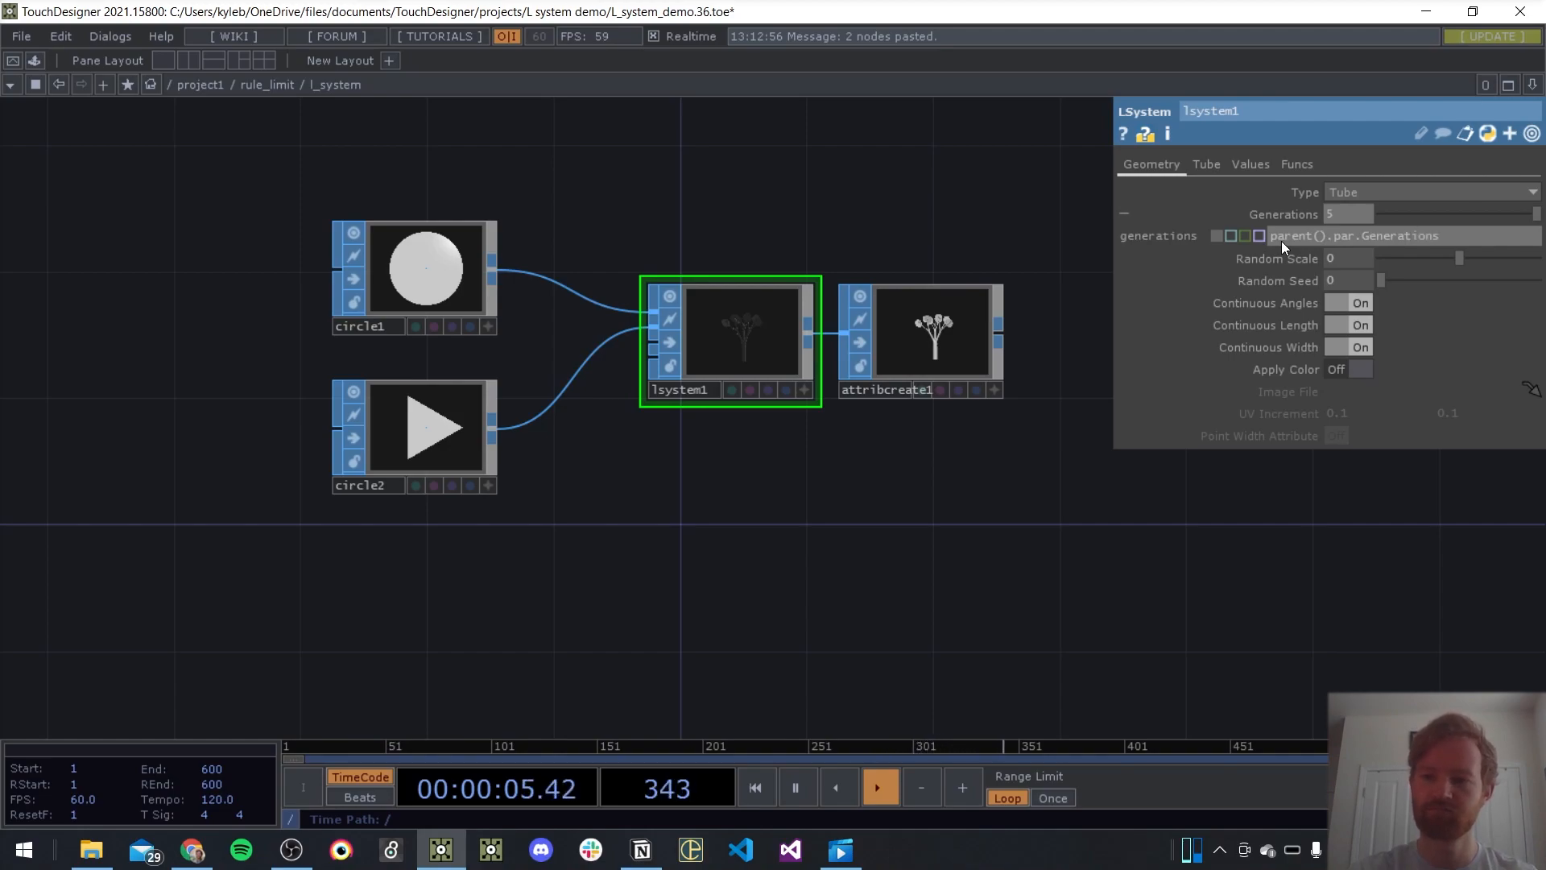
{"action": "key", "text": "Return"}
{"action": "key", "text": "p"}
{"action": "key", "text": "ctrl+s"}
Rename the lsystem_rules DAT in rule_limit to lsystem_rules_5 and update all references to it
{"action": "scroll", "coordinate": [941, 404], "scroll_direction": "down", "scroll_amount": 5}
{"action": "scroll", "coordinate": [946, 437], "scroll_direction": "down", "scroll_amount": 4}
{"action": "left_click_drag", "start_coordinate": [1165, 433], "coordinate": [1111, 411]}
{"action": "scroll", "coordinate": [697, 452], "scroll_direction": "up", "scroll_amount": 5}
{"action": "left_click_drag", "start_coordinate": [899, 593], "coordinate": [771, 552]}
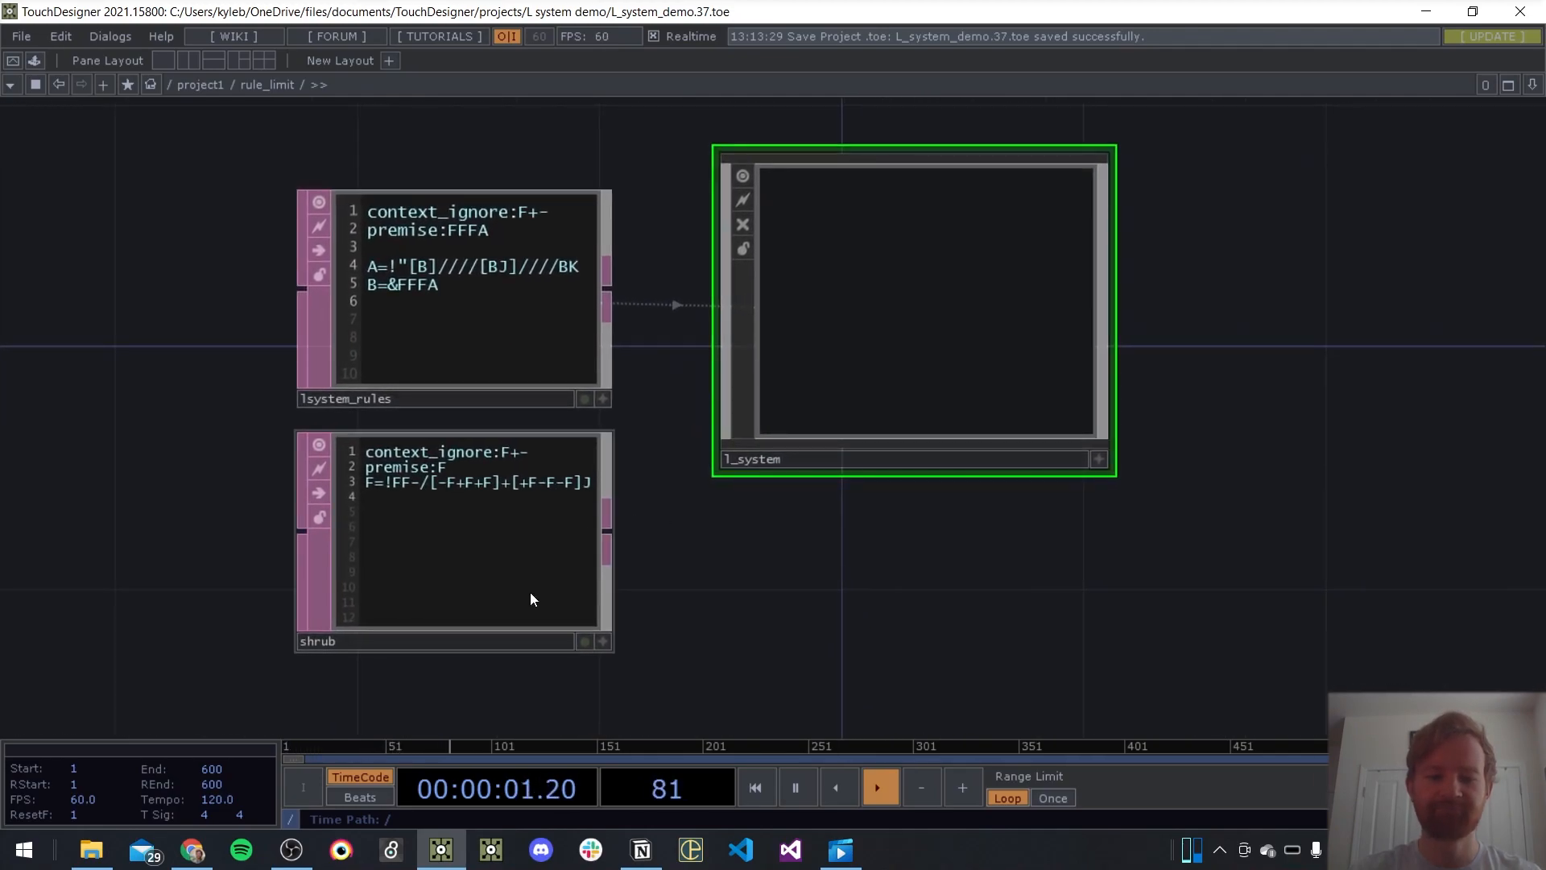
{"action": "left_click", "coordinate": [411, 578]}
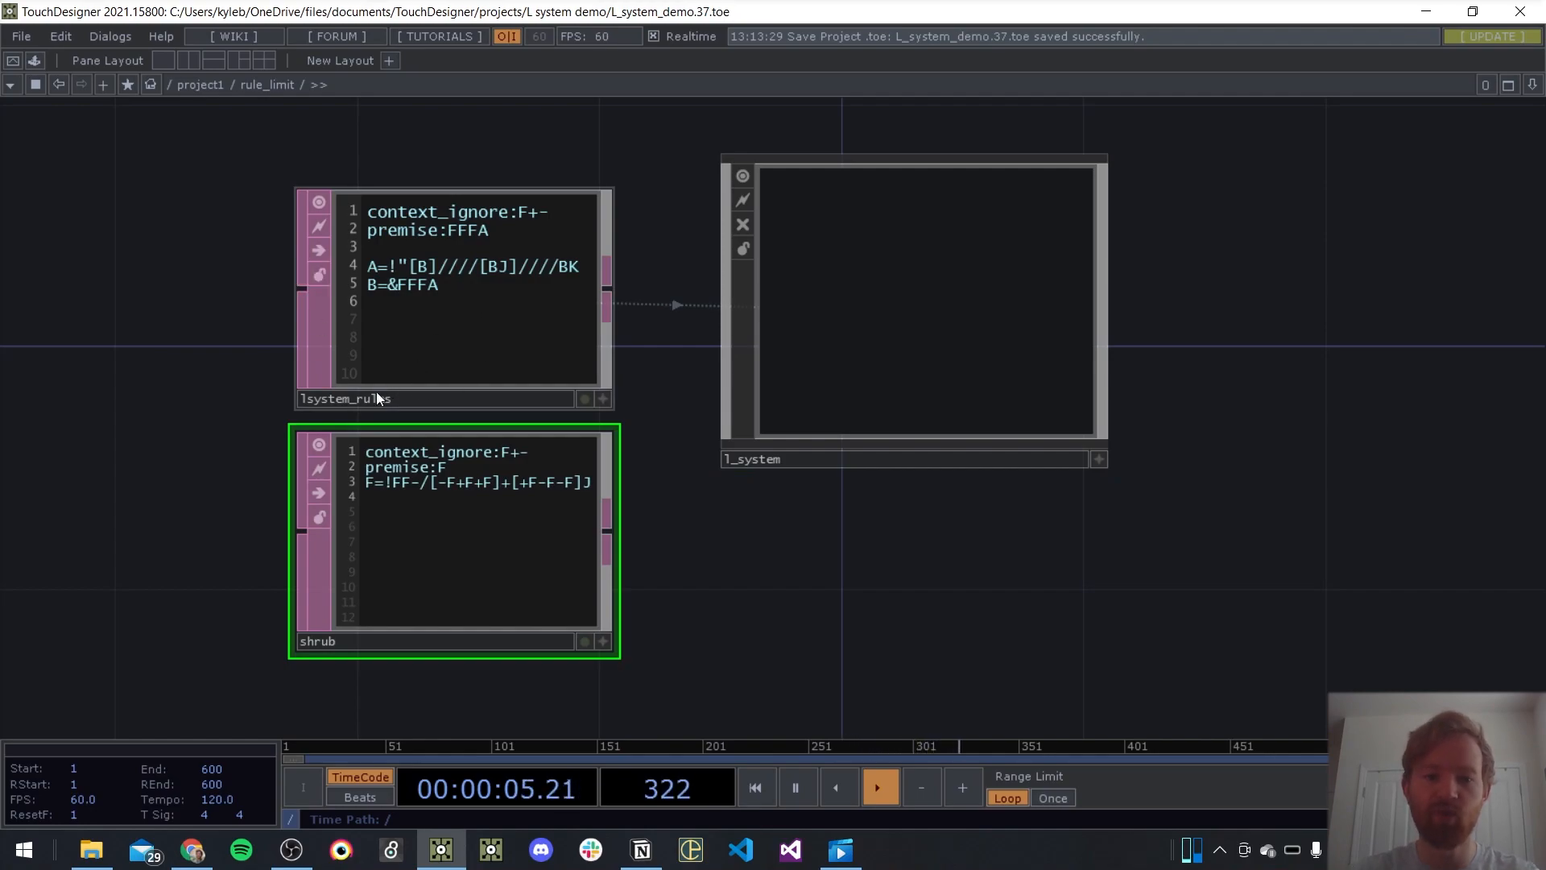
{"action": "left_click", "coordinate": [416, 400]}
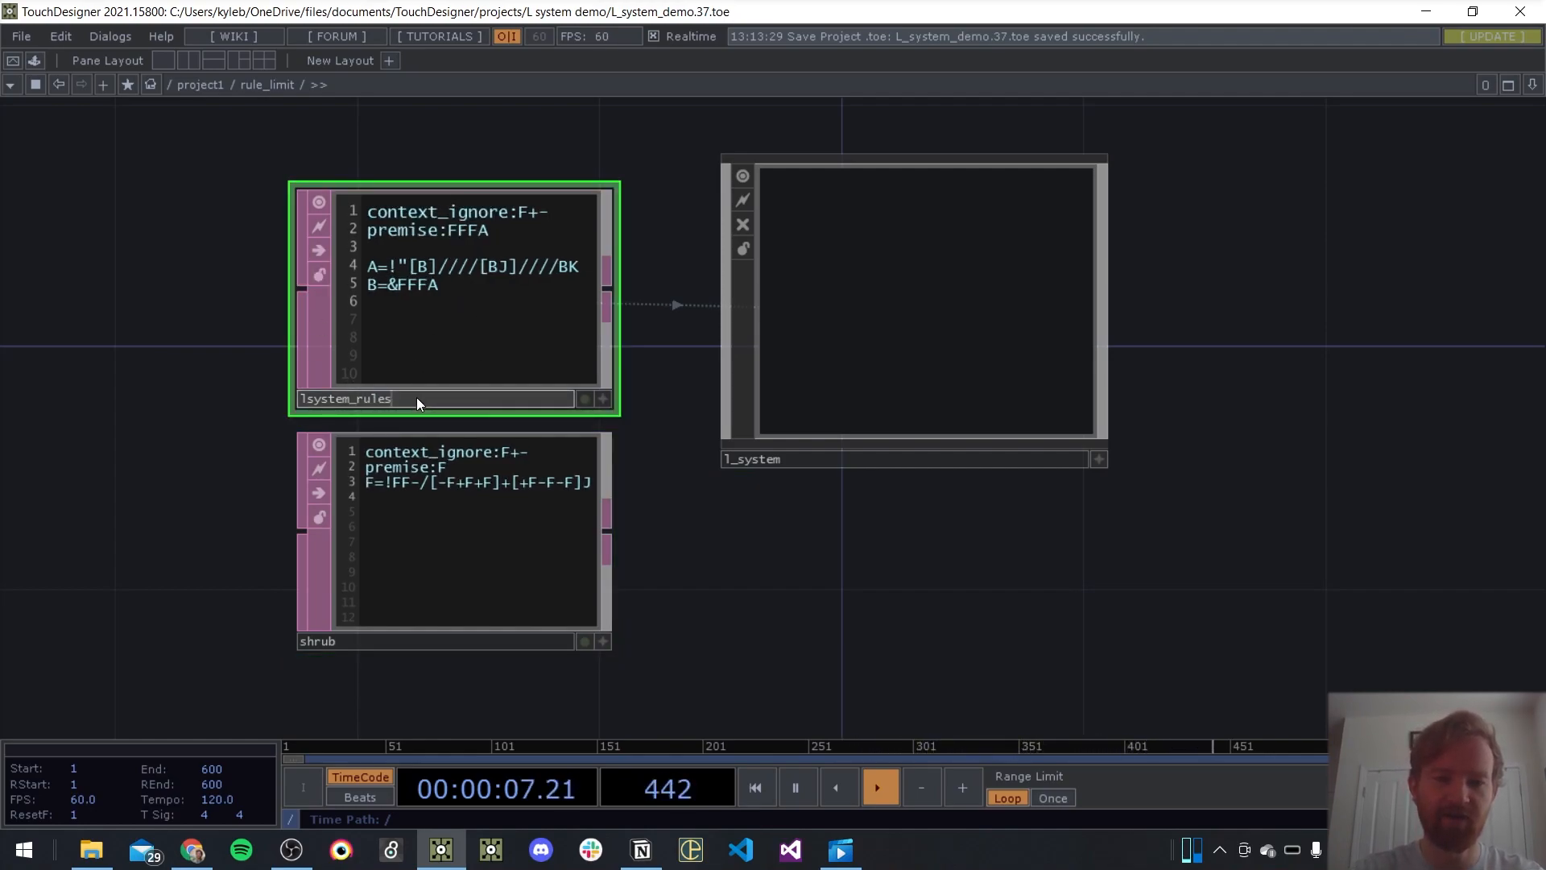
{"action": "type", "text": "_5"}
{"action": "key", "text": "Return"}
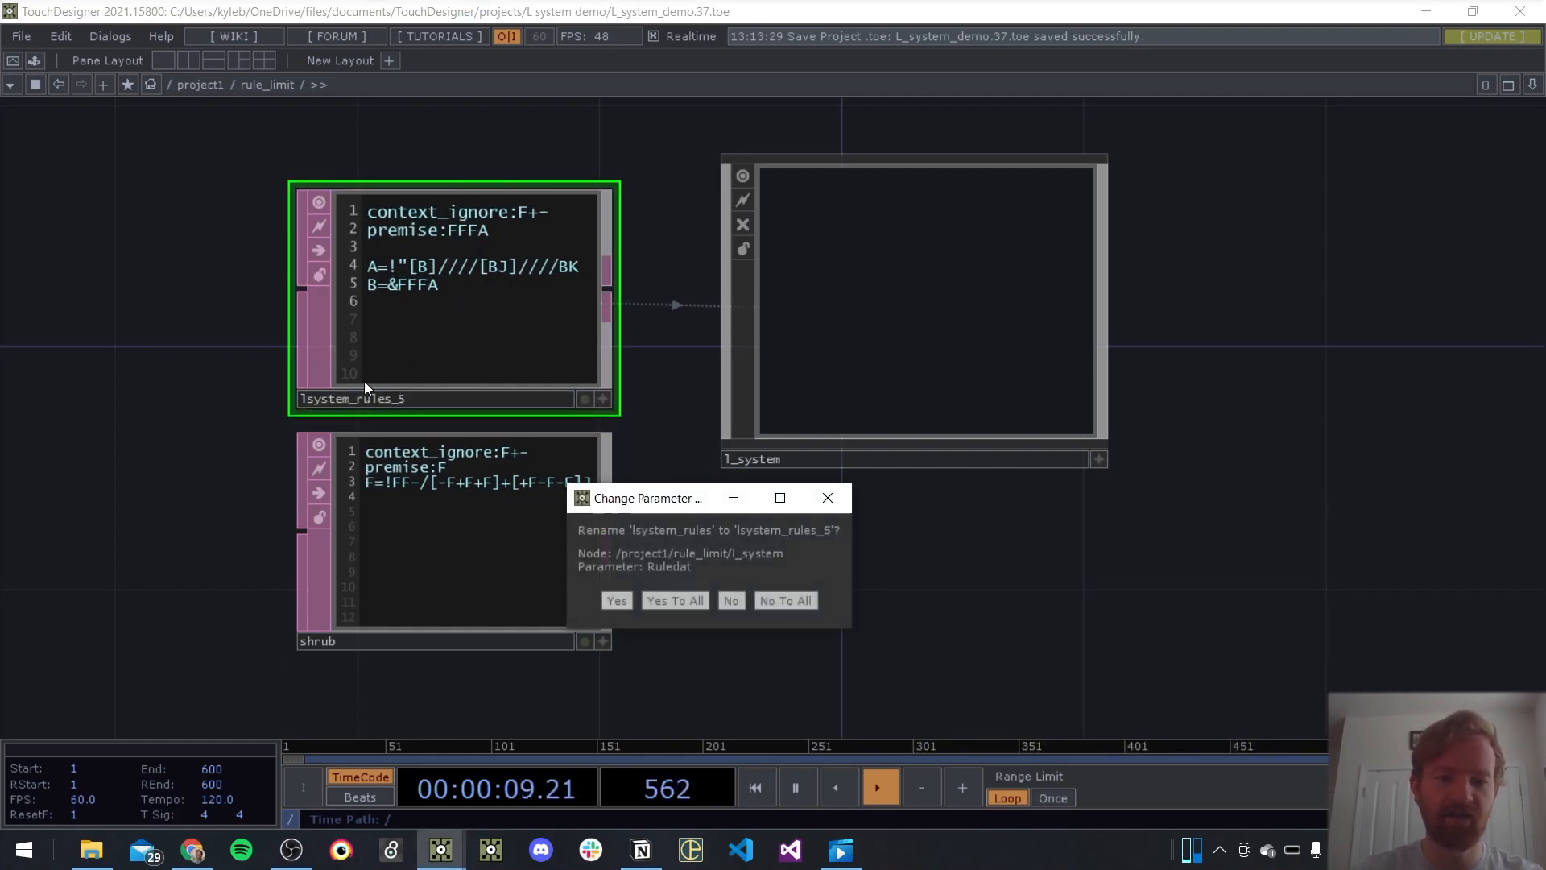
{"action": "left_click", "coordinate": [694, 597]}
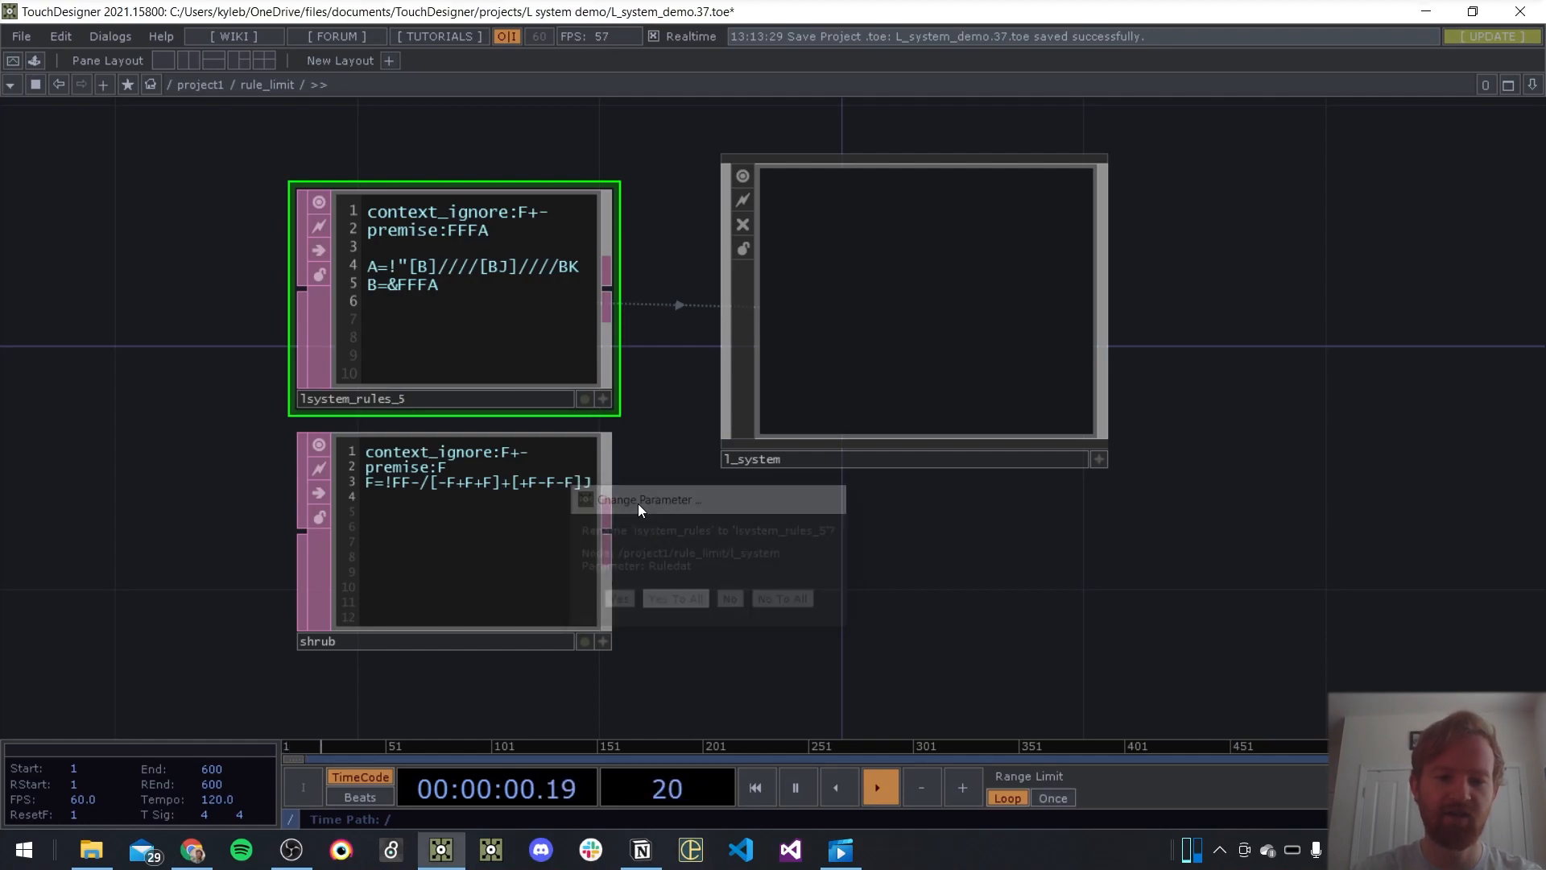
Rename the shrub DAT to shrub_3
{"action": "left_click", "coordinate": [384, 641]}
{"action": "type", "text": "_3"}
{"action": "key", "text": "Return"}
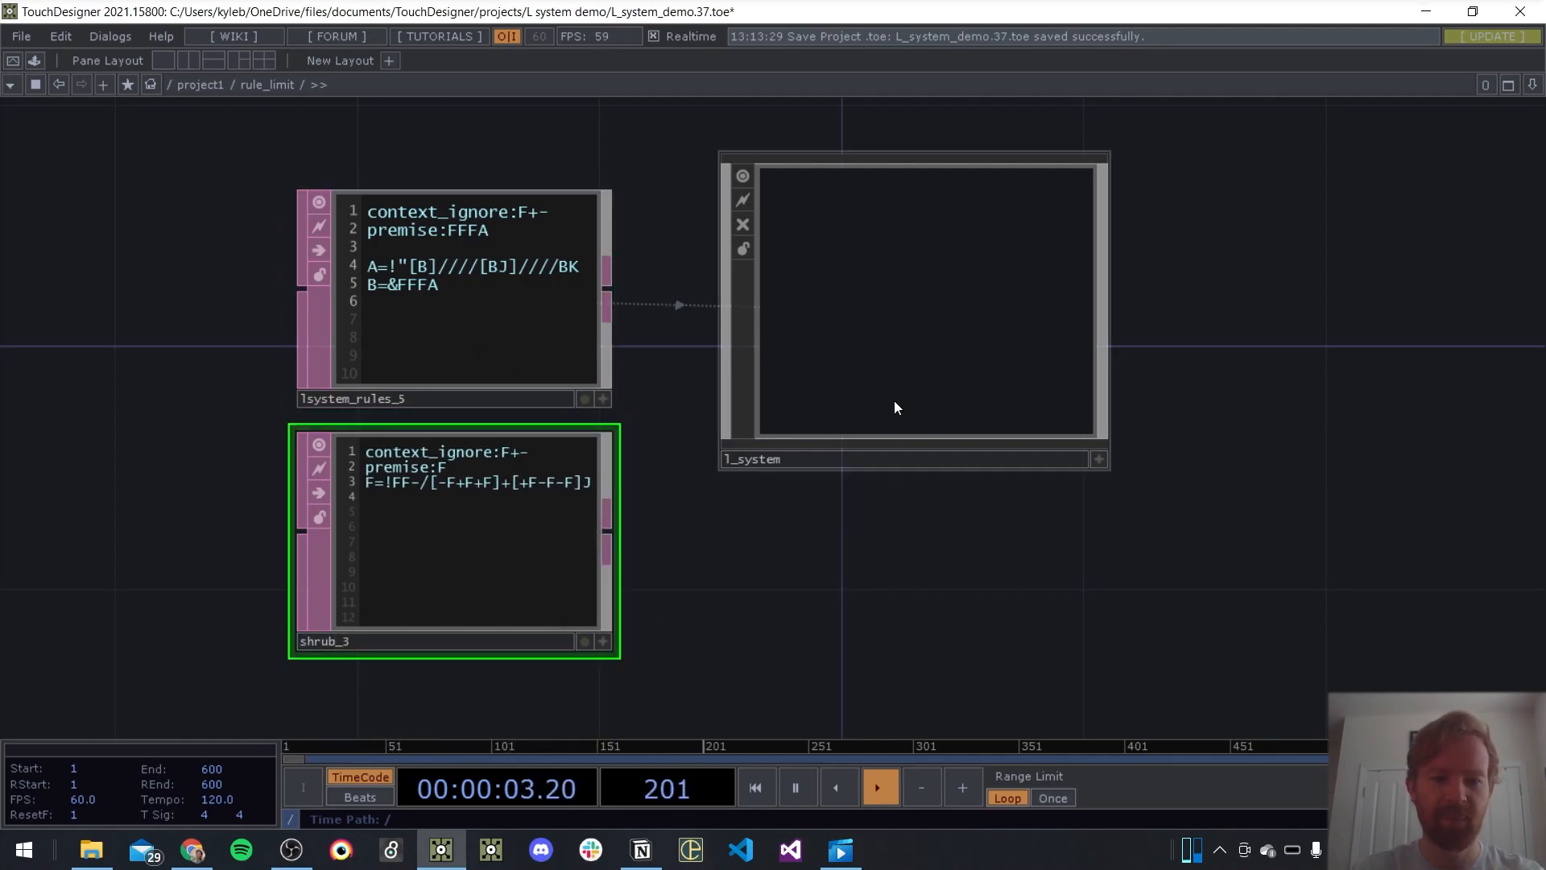
{"action": "left_click", "coordinate": [853, 360]}
{"action": "left_click", "coordinate": [446, 317]}
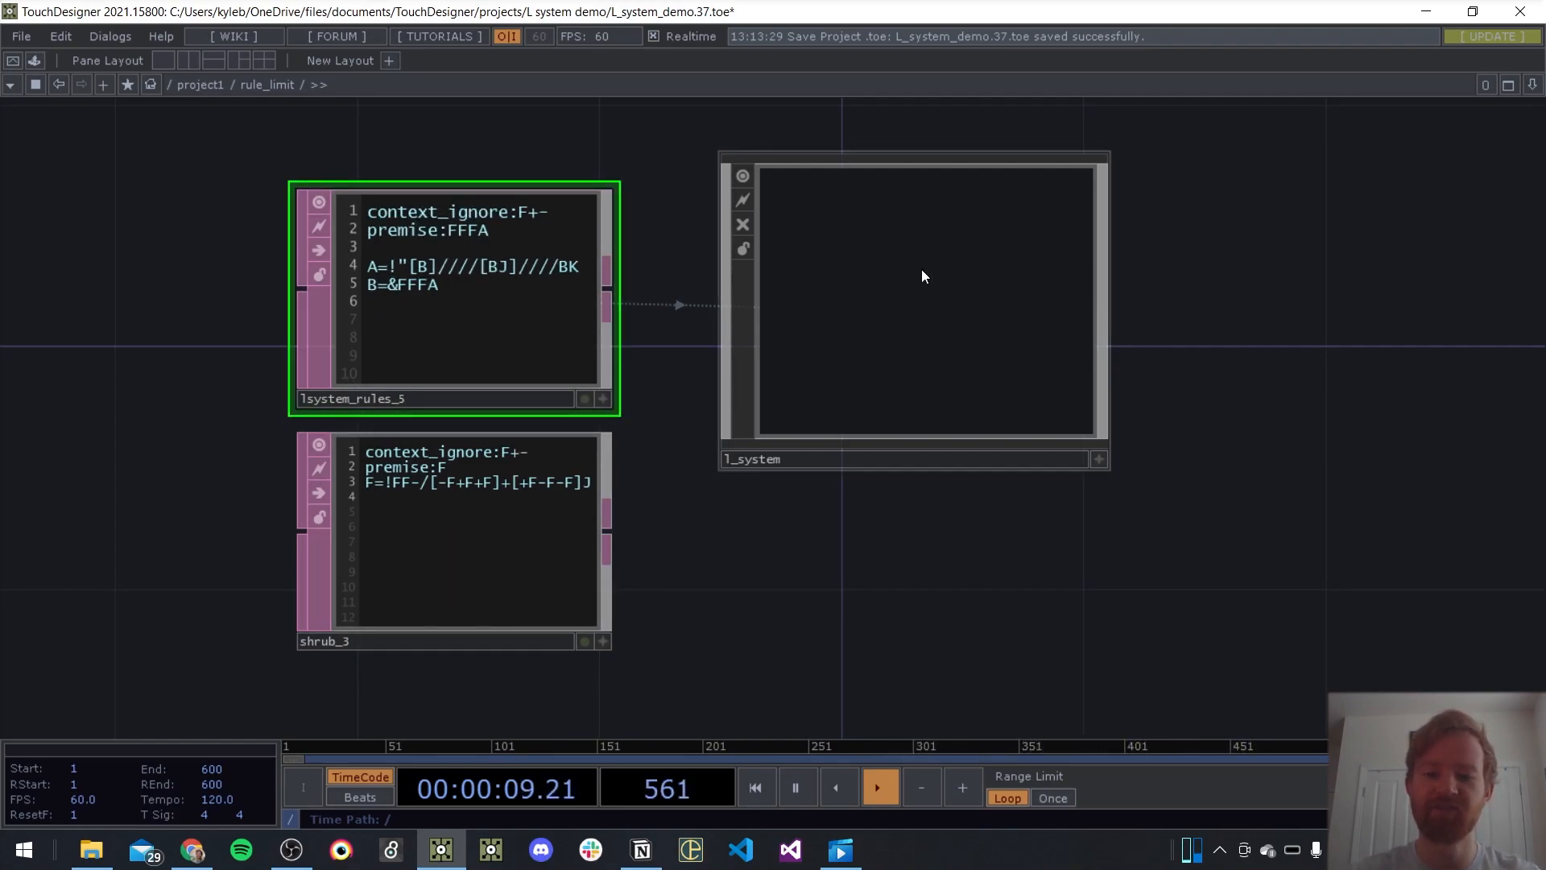
{"action": "left_click", "coordinate": [913, 321]}
{"action": "key", "text": "p"}
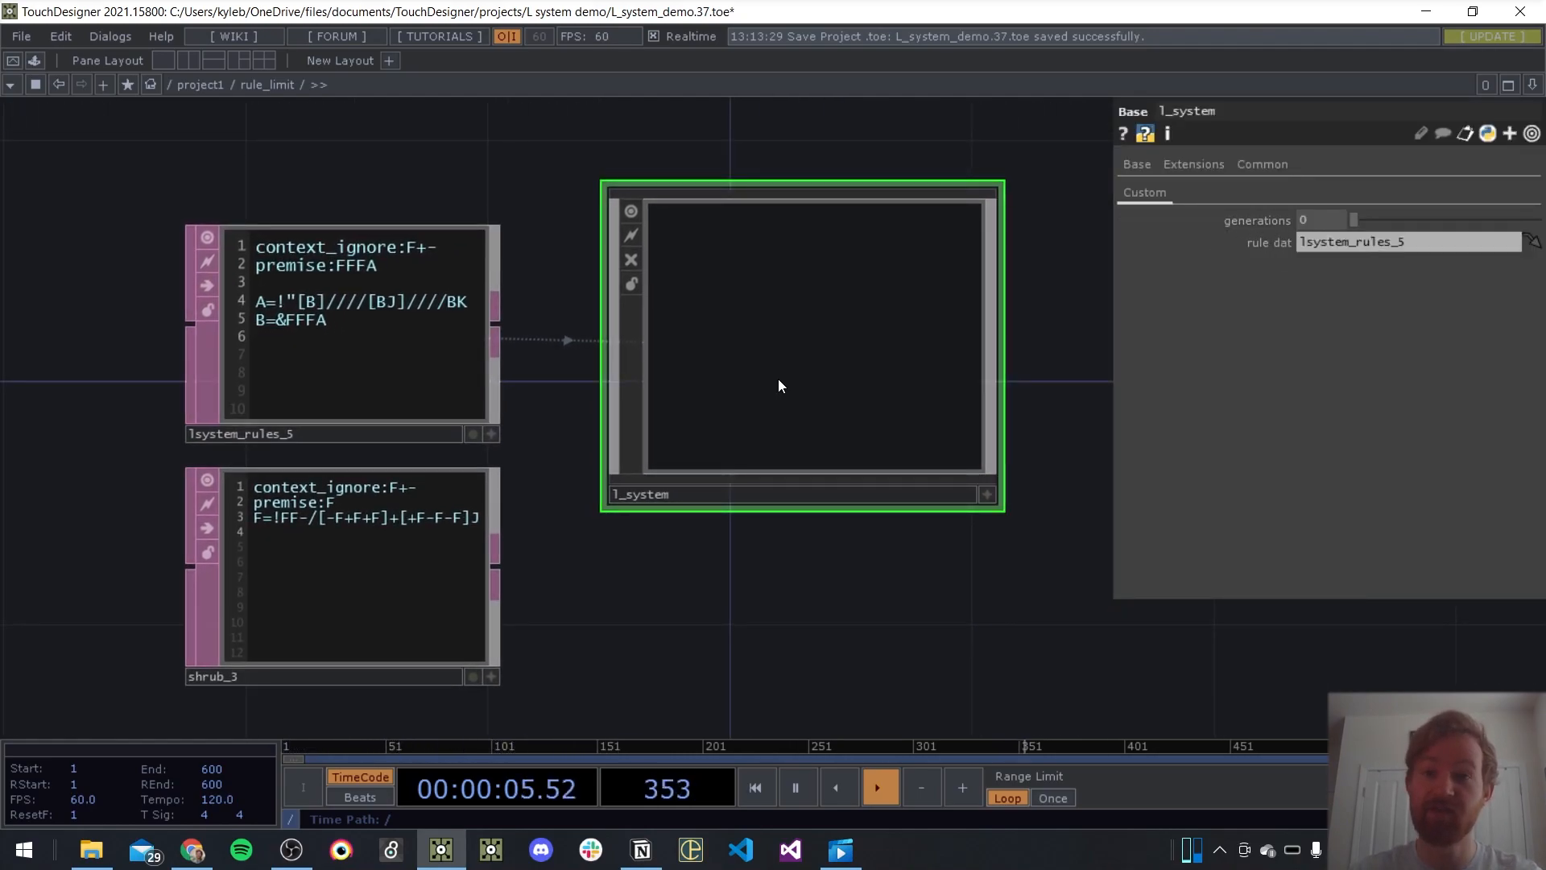
{"action": "left_click", "coordinate": [1264, 163]}
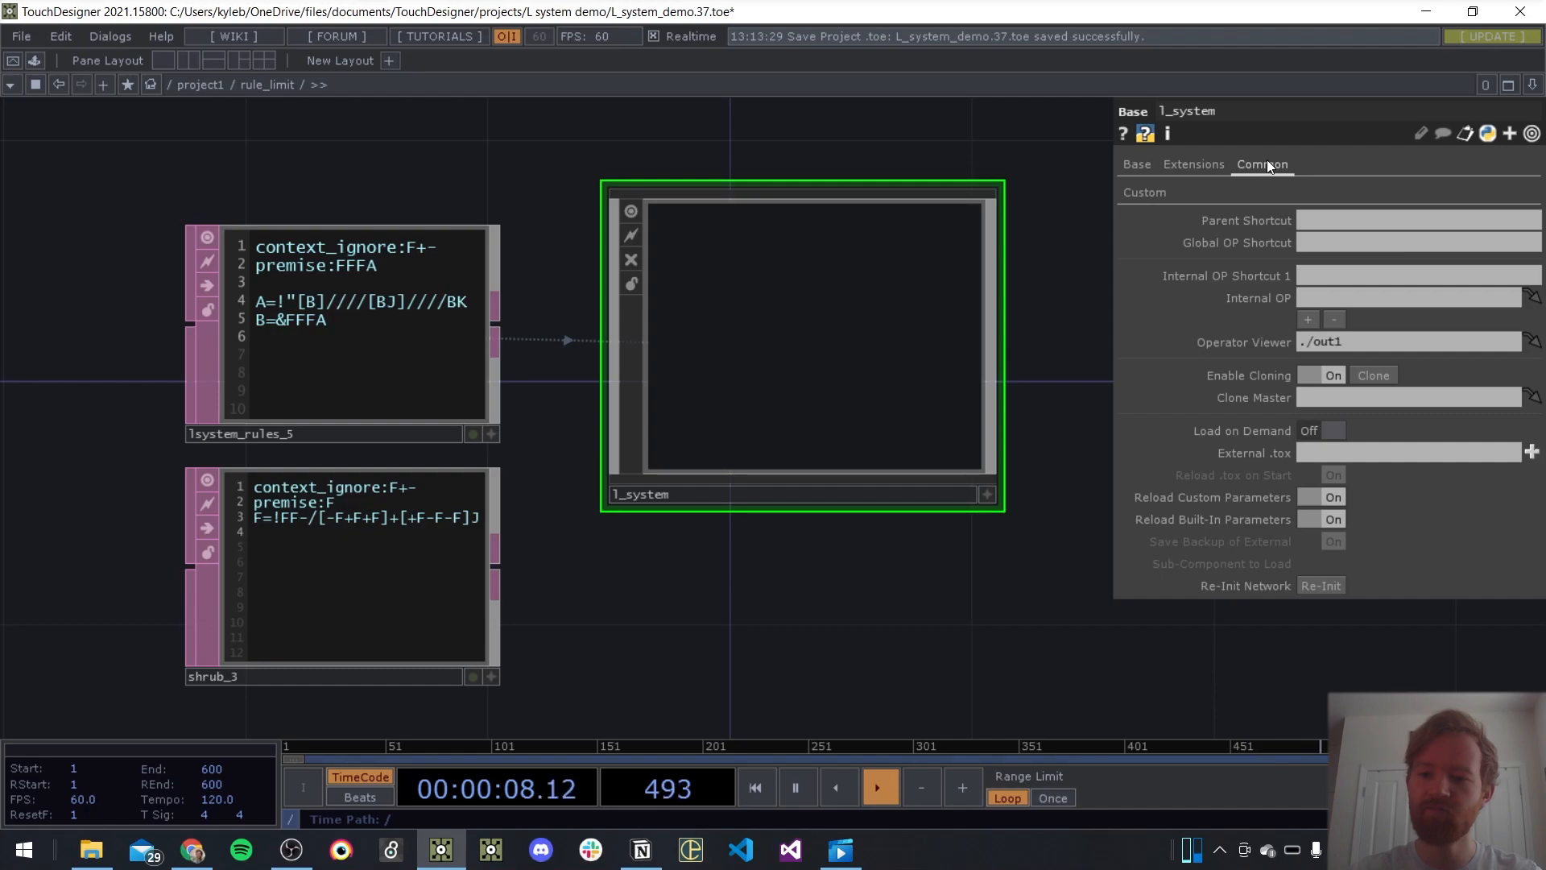
{"action": "left_click", "coordinate": [1134, 165]}
Set lsystem1's Generations expression to math.min(parent().par.Generations, op(parent().par.Ruledat).digits) and check the node's error
{"action": "double_click", "coordinate": [805, 321]}
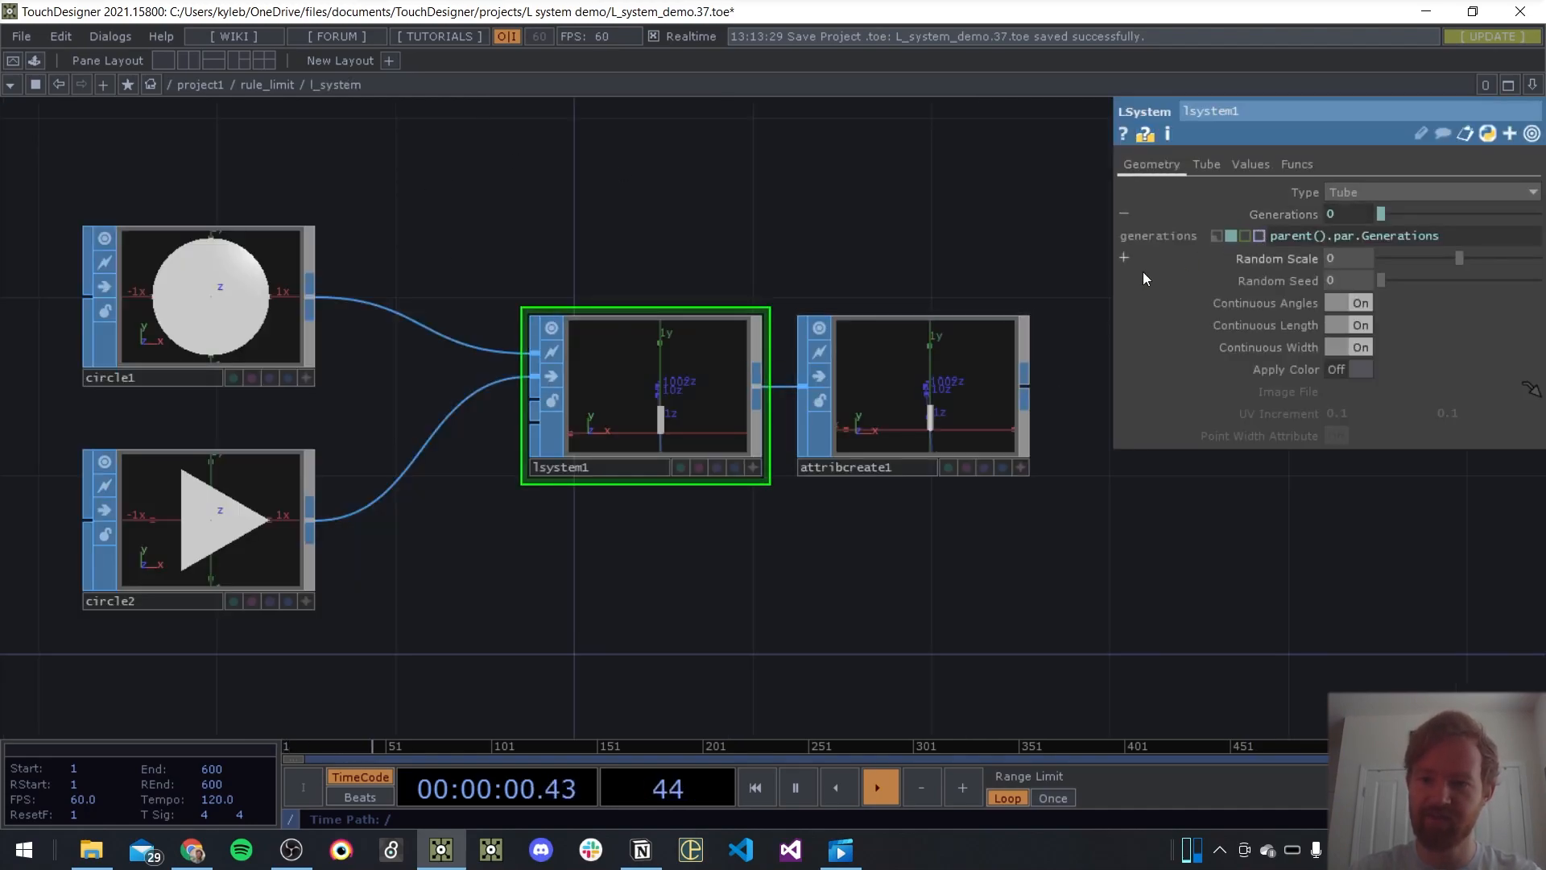
{"action": "left_click_drag", "start_coordinate": [1118, 278], "coordinate": [865, 282]}
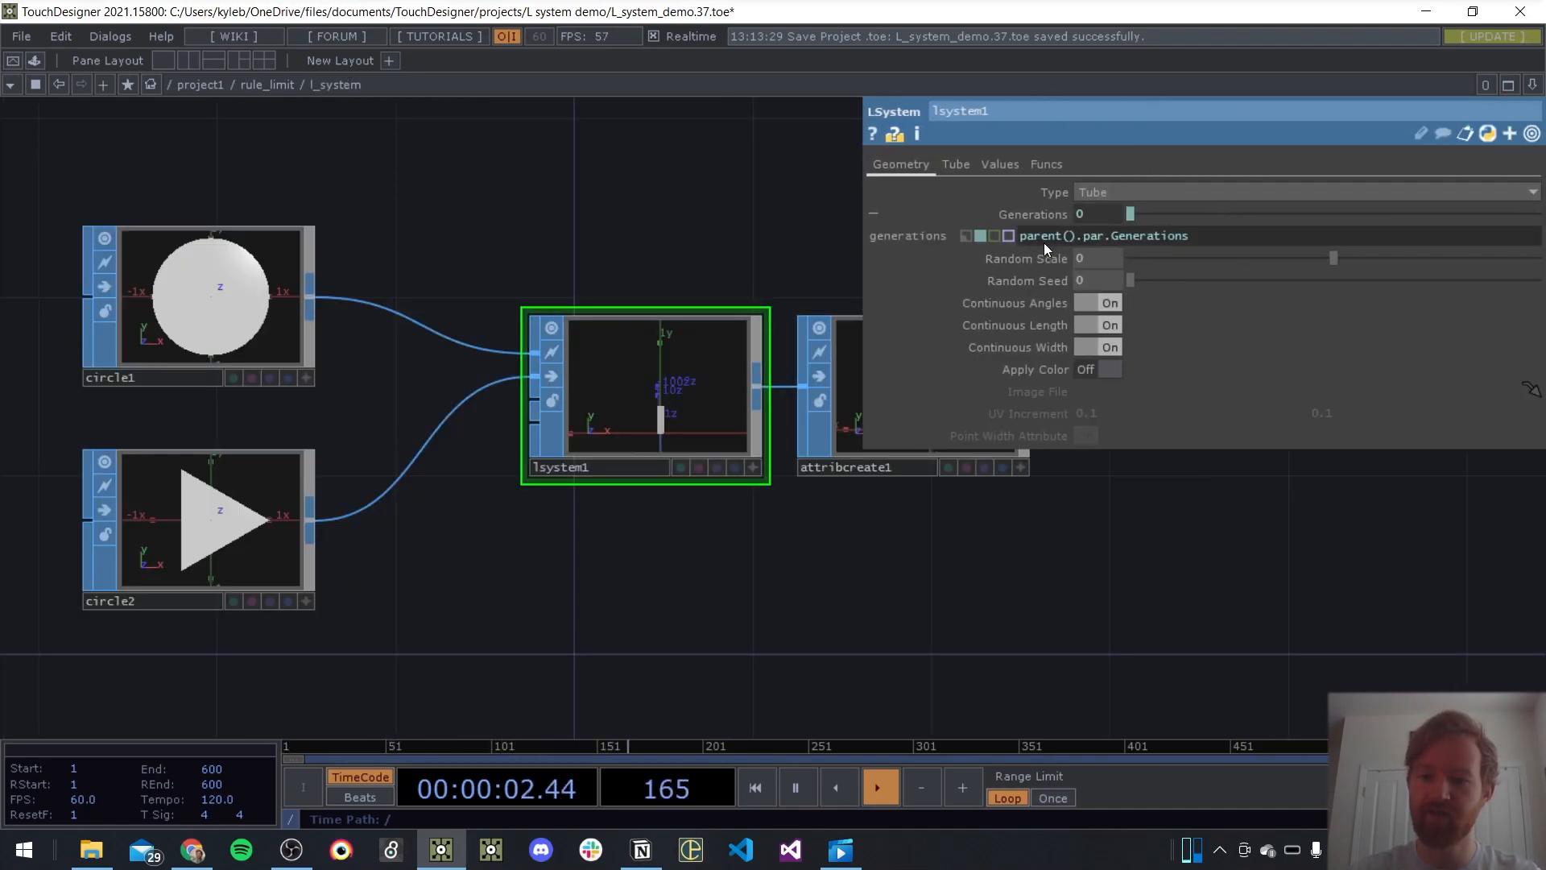
{"action": "left_click", "coordinate": [1022, 235]}
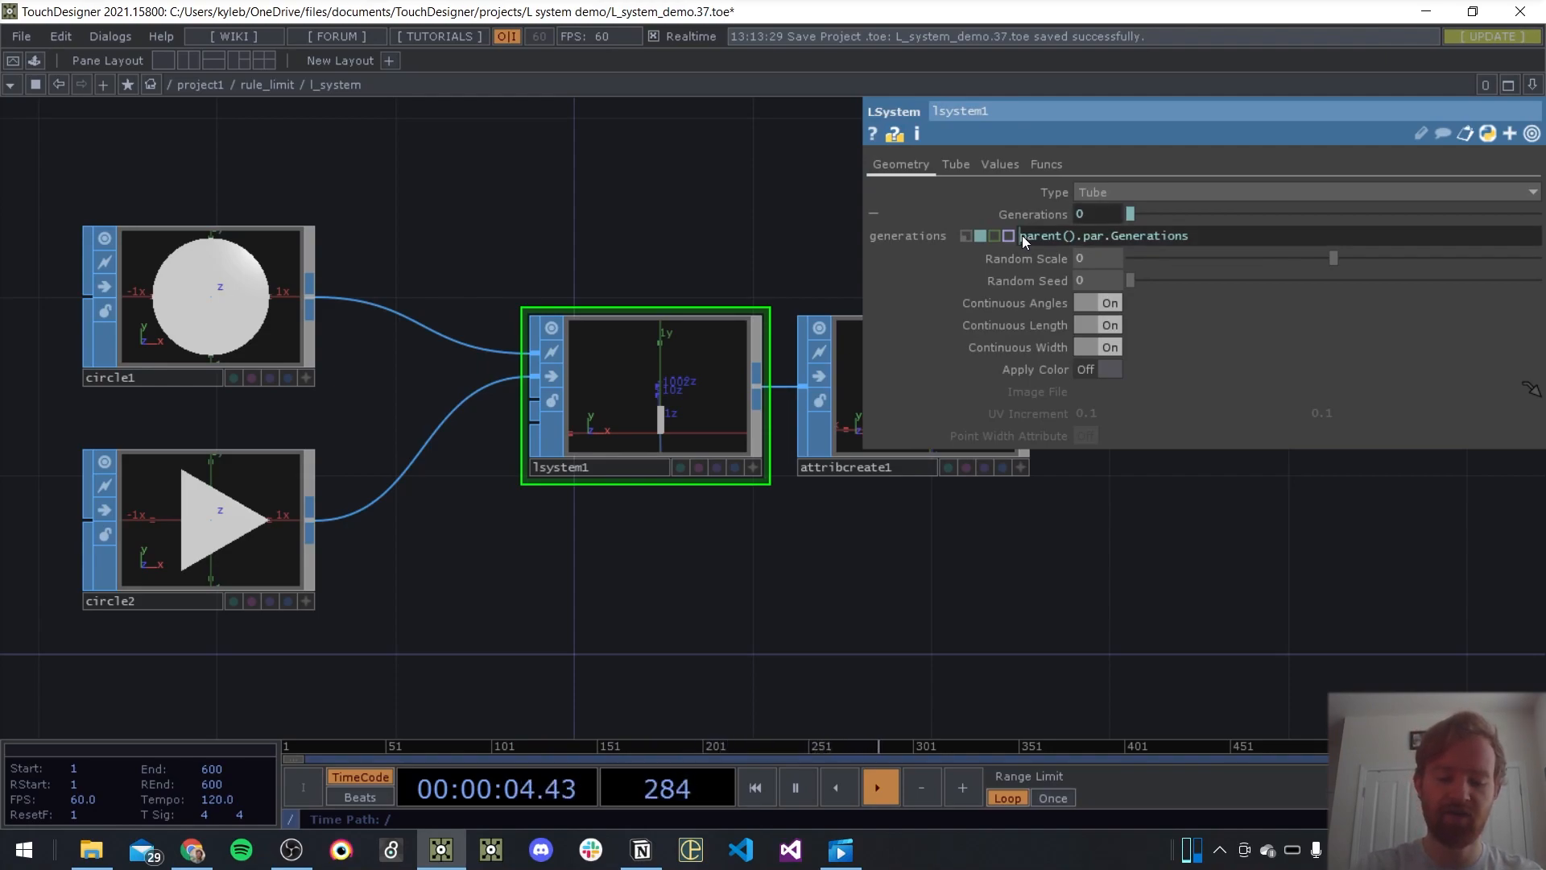
{"action": "type", "text": "math.min("}
{"action": "key", "text": "Right"}
{"action": "key", "text": "Right"}
{"action": "key", "text": "Right"}
{"action": "key", "text": "Right"}
{"action": "key", "text": "Right"}
{"action": "key", "text": "Right"}
{"action": "key", "text": "Right"}
{"action": "key", "text": "Right"}
{"action": "key", "text": "Right"}
{"action": "key", "text": "Right"}
{"action": "key", "text": "Right"}
{"action": "key", "text": "Right"}
{"action": "key", "text": "Right"}
{"action": "key", "text": "Right"}
{"action": "key", "text": "Right"}
{"action": "key", "text": "Right"}
{"action": "key", "text": "Right"}
{"action": "key", "text": "Right"}
{"action": "key", "text": "Right"}
{"action": "key", "text": "Right"}
{"action": "key", "text": "Right"}
{"action": "key", "text": "Right"}
{"action": "key", "text": "Right"}
{"action": "key", "text": "Right"}
{"action": "type", "text": ","}
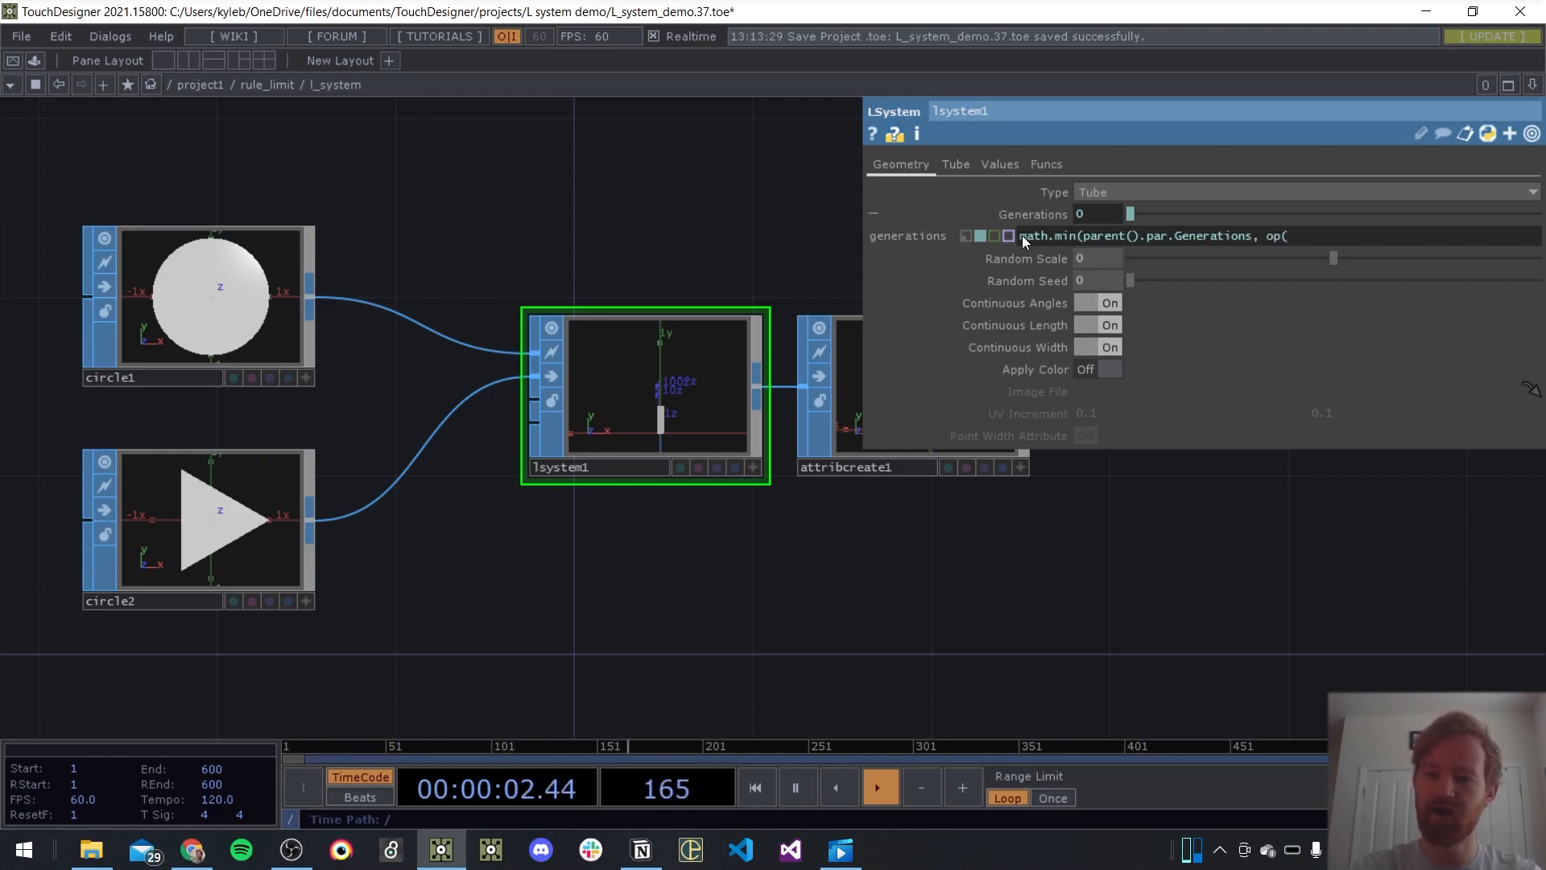
{"action": "type", "text": " op(parent().par.Ruleda"}
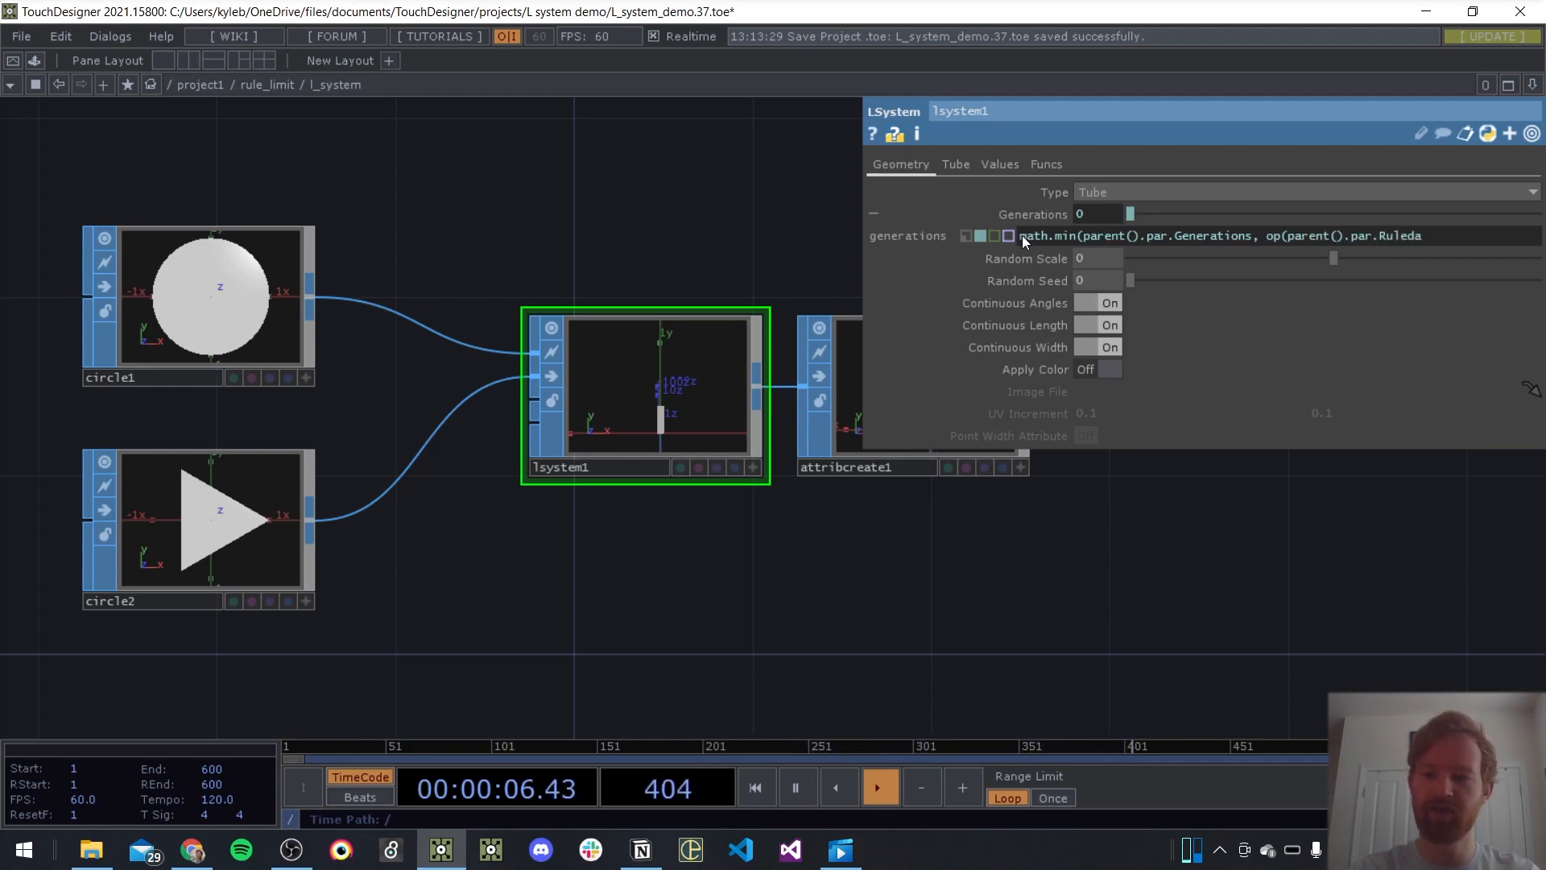
{"action": "type", "text": "t).dig"}
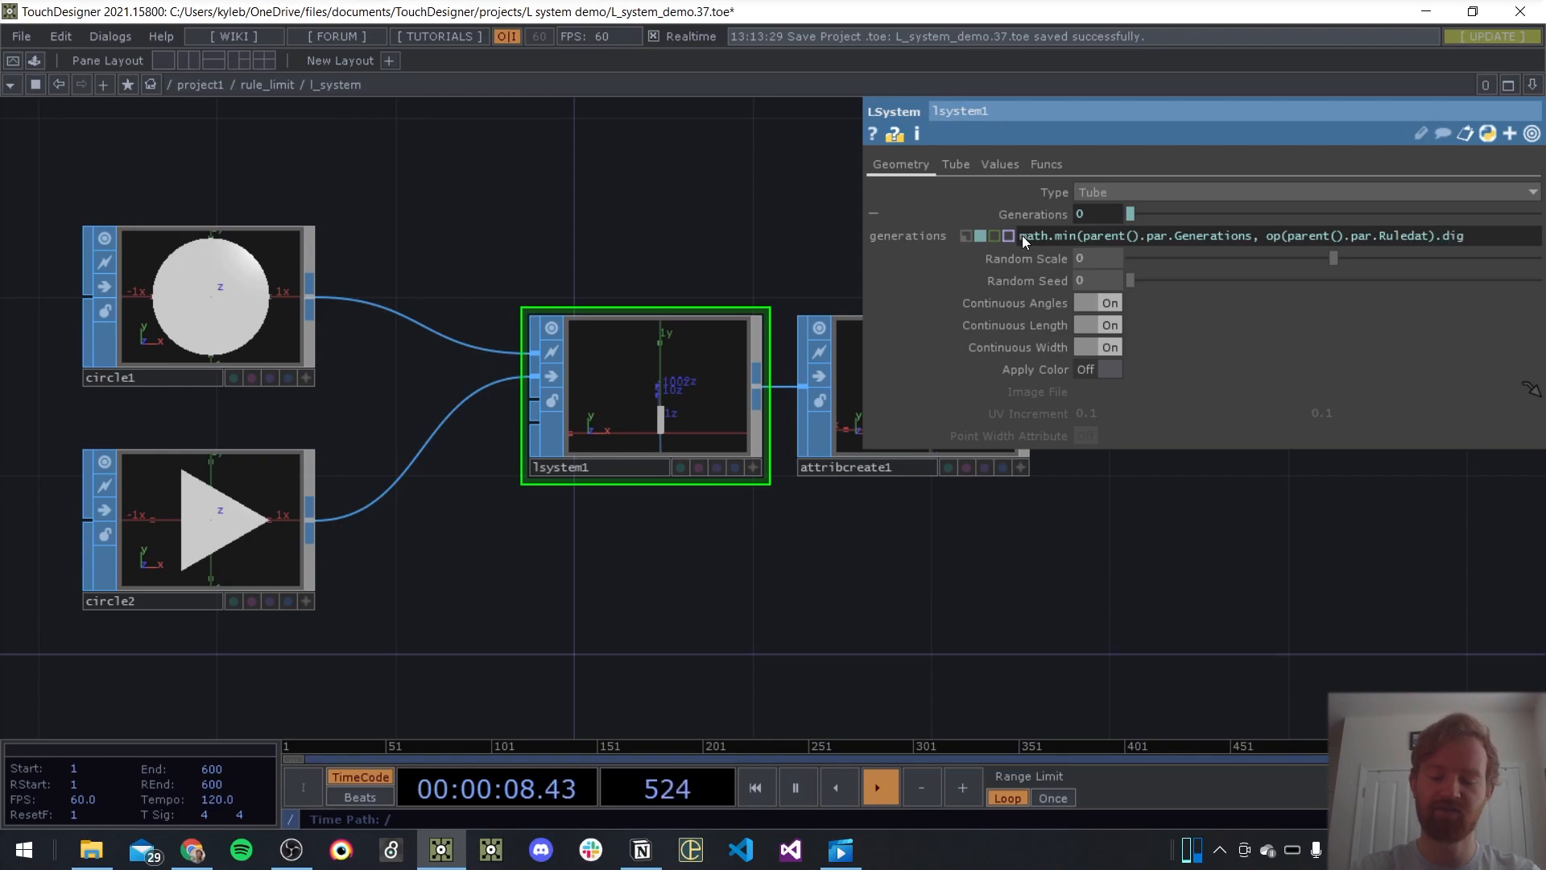
{"action": "type", "text": "its("}
{"action": "key", "text": "BackSpace"}
{"action": "type", "text": ")"}
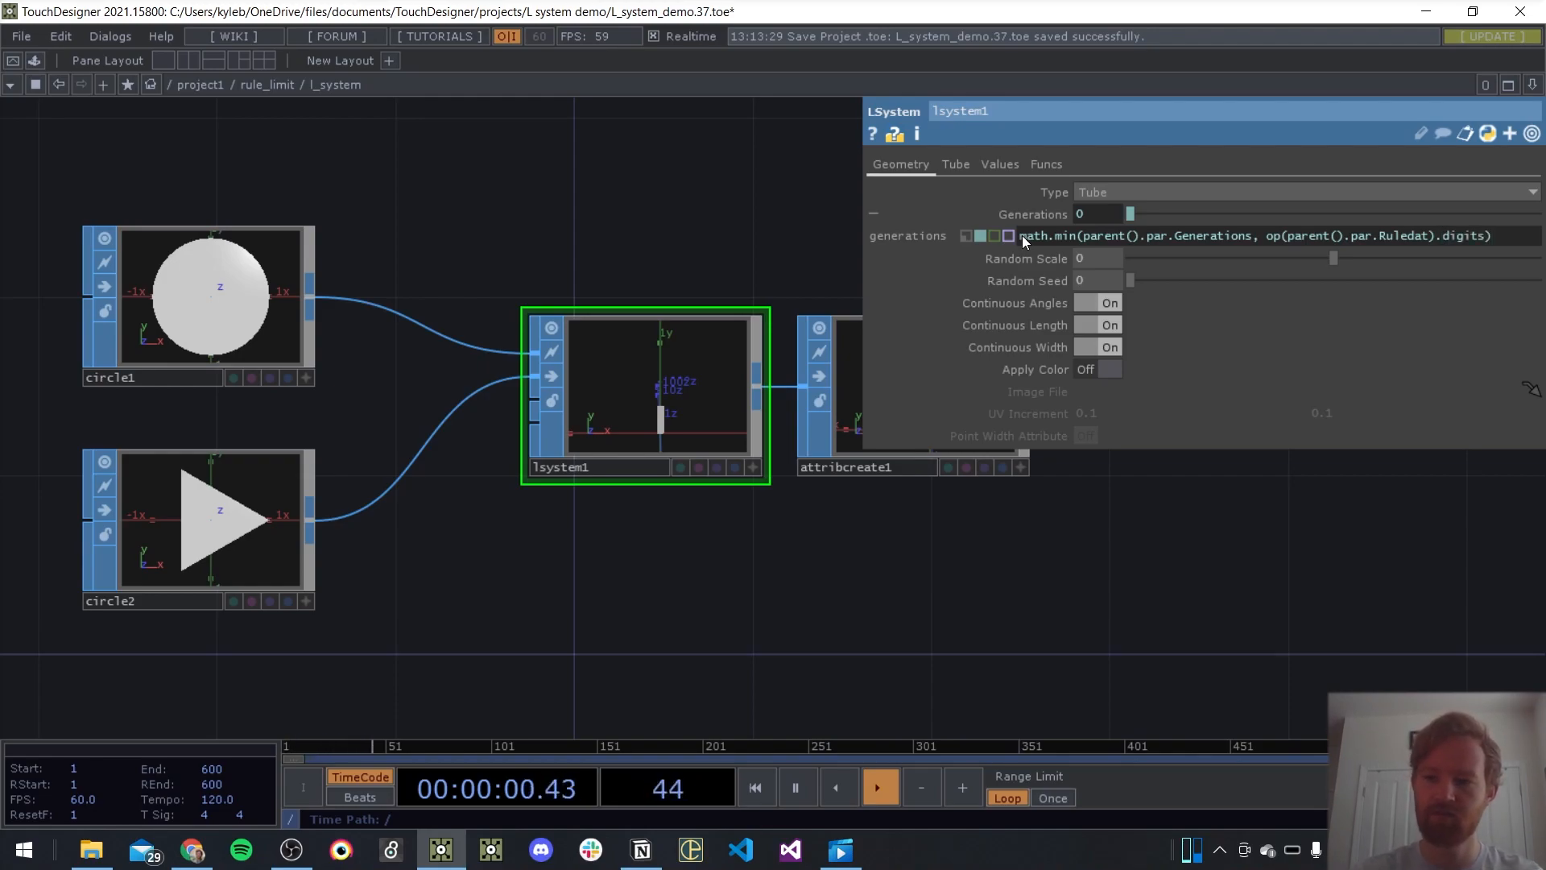
{"action": "key", "text": "Return"}
{"action": "middle_click", "coordinate": [718, 317]}
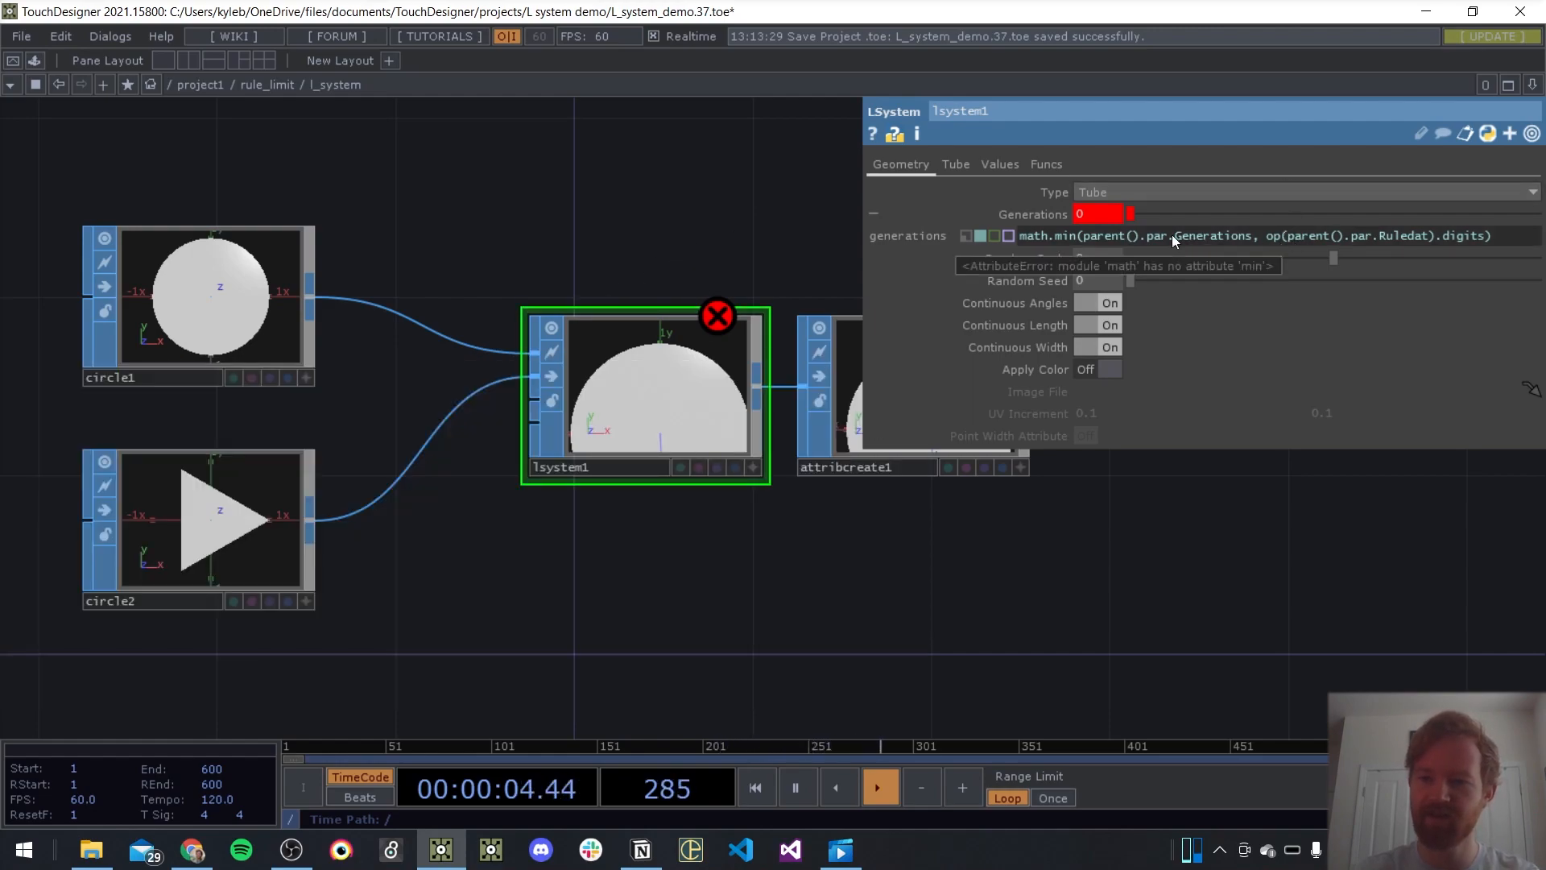
Remove the math. prefix so the Generations expression reads min(parent().par.Generations, op(parent().par.Ruledat).digits)
{"action": "left_click", "coordinate": [1054, 236]}
{"action": "key", "text": "BackSpace"}
{"action": "key", "text": "BackSpace"}
{"action": "key", "text": "BackSpace"}
{"action": "key", "text": "BackSpace"}
{"action": "key", "text": "BackSpace"}
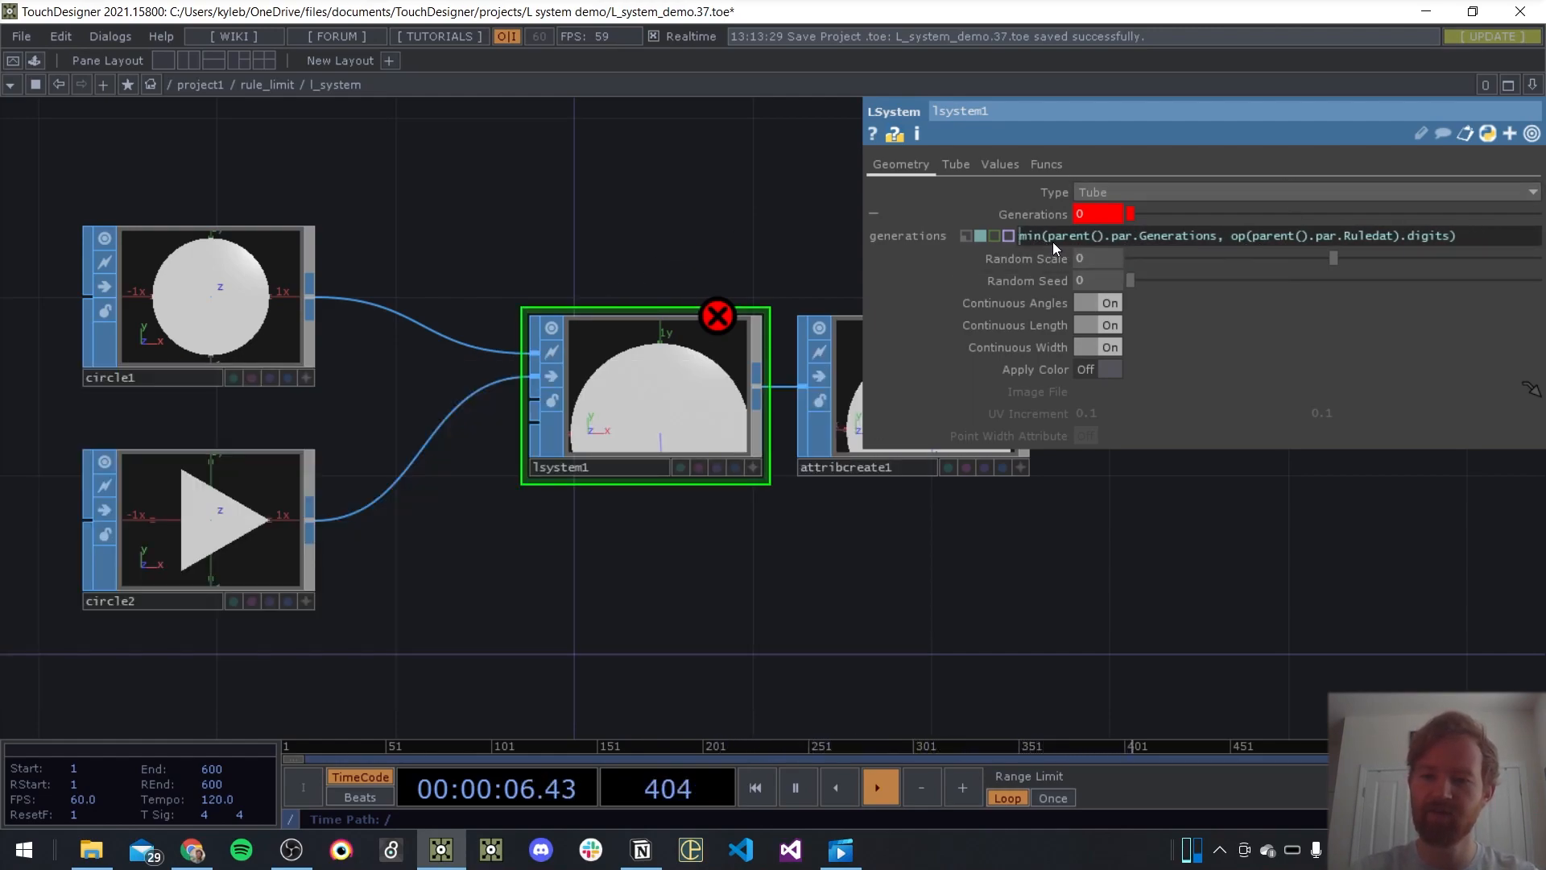
{"action": "key", "text": "Return"}
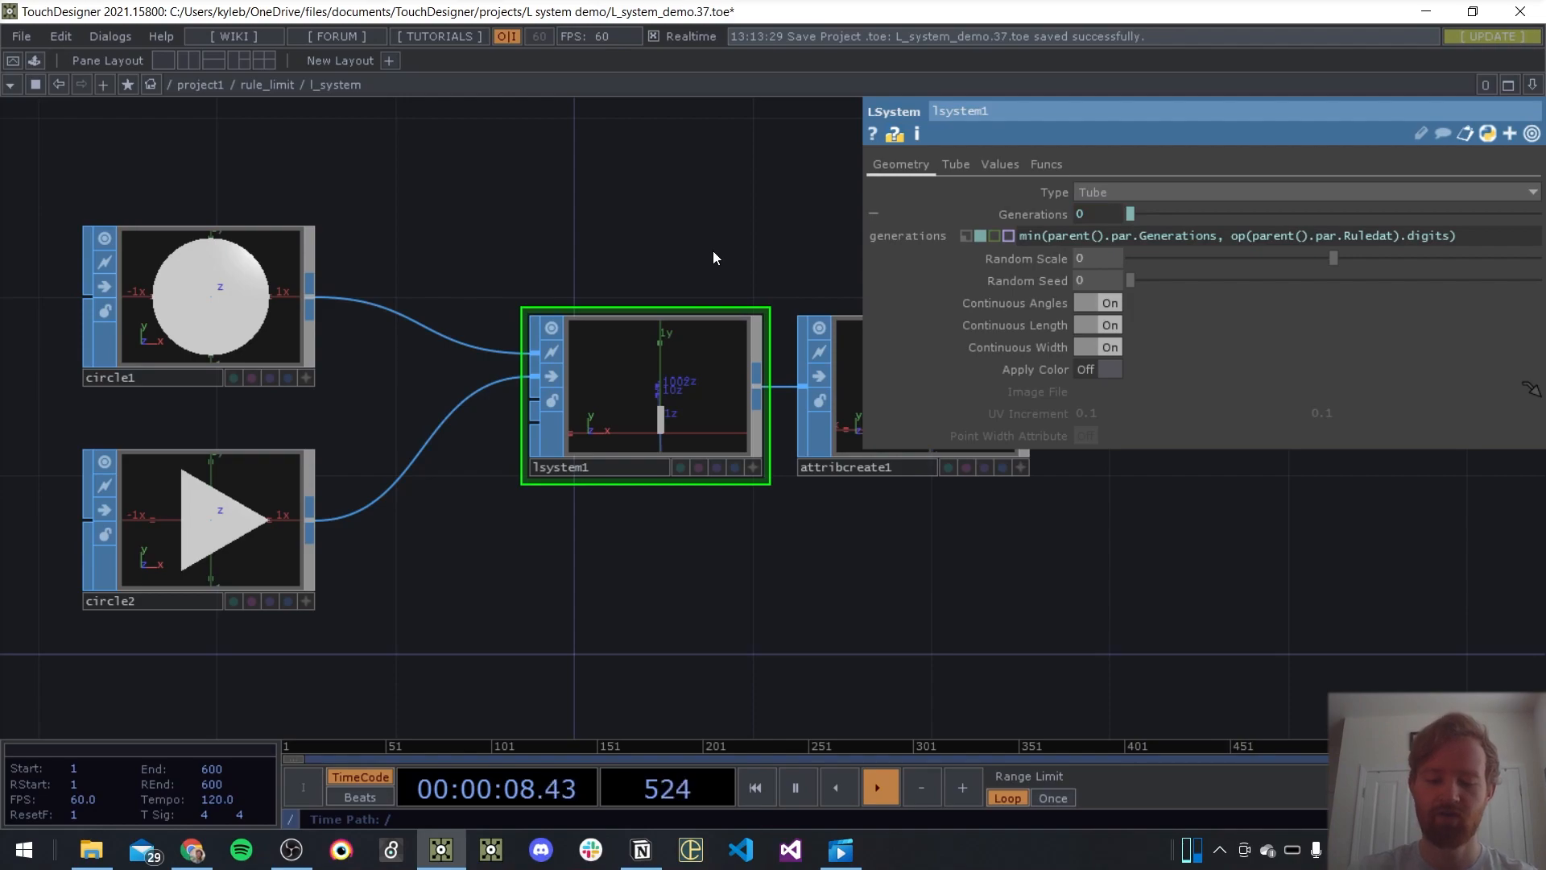
Set l_system's generations parameter to 7 and check the Generations value of lsystem1 inside it
{"action": "key", "text": "u"}
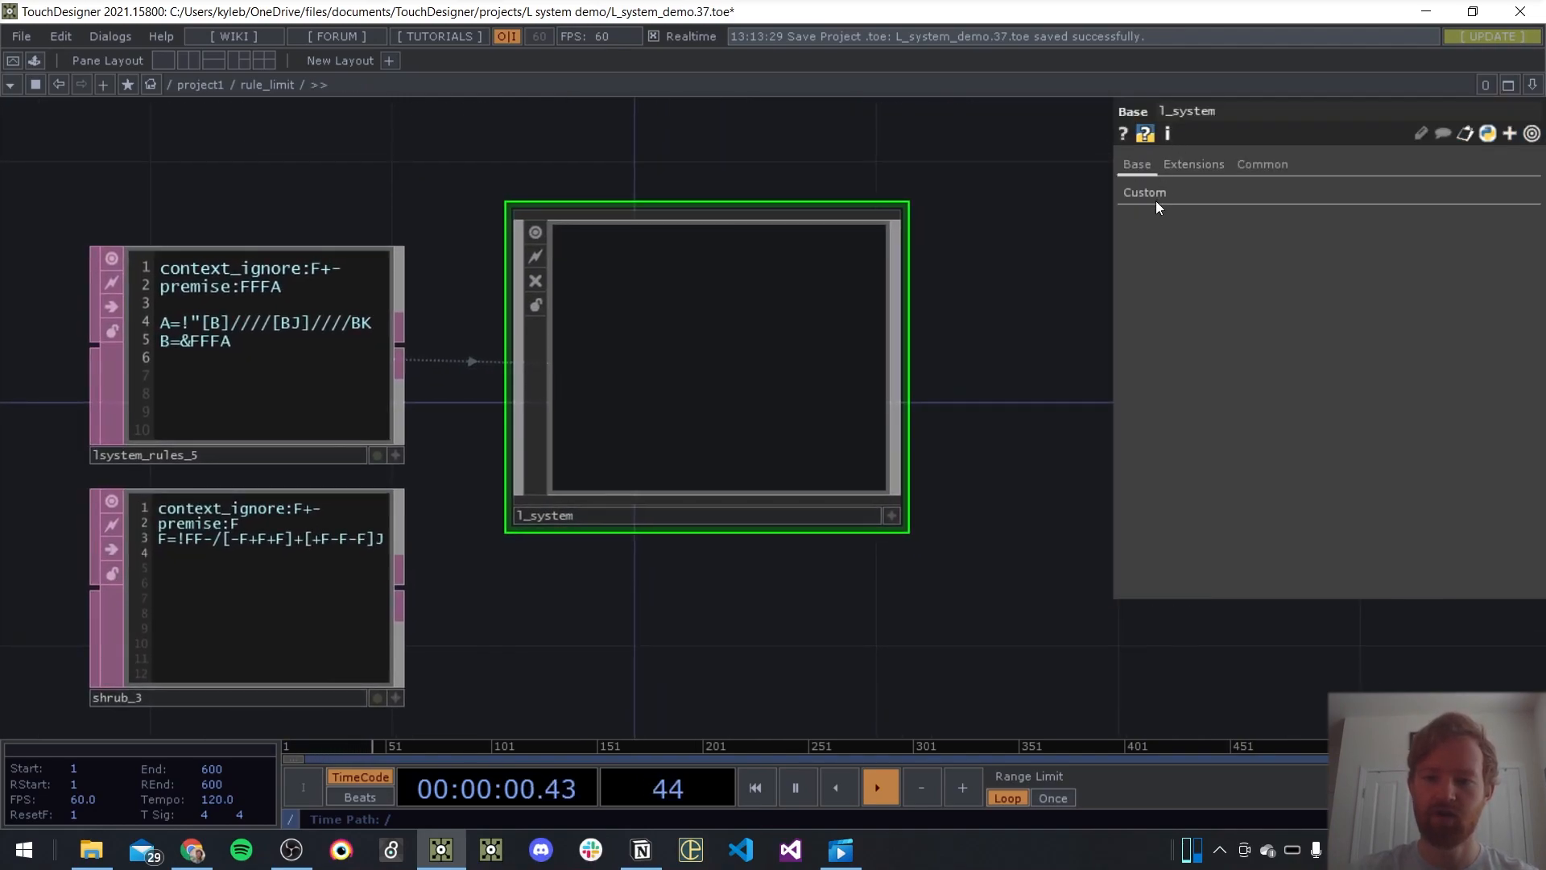
{"action": "left_click", "coordinate": [1155, 198]}
{"action": "type", "text": "7"}
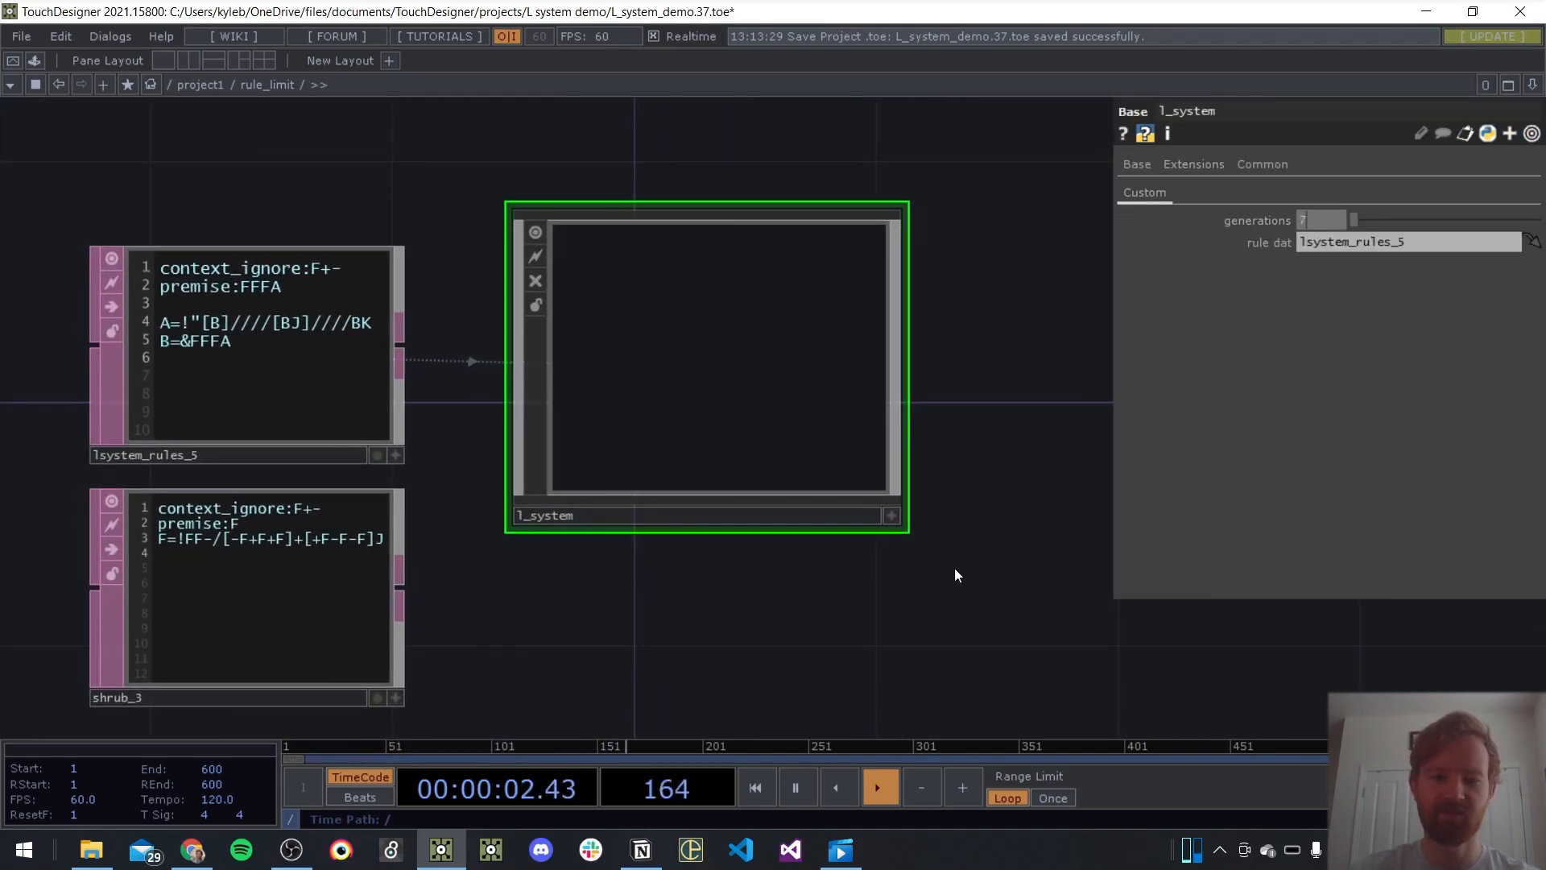
{"action": "key", "text": "Return"}
{"action": "key", "text": "p"}
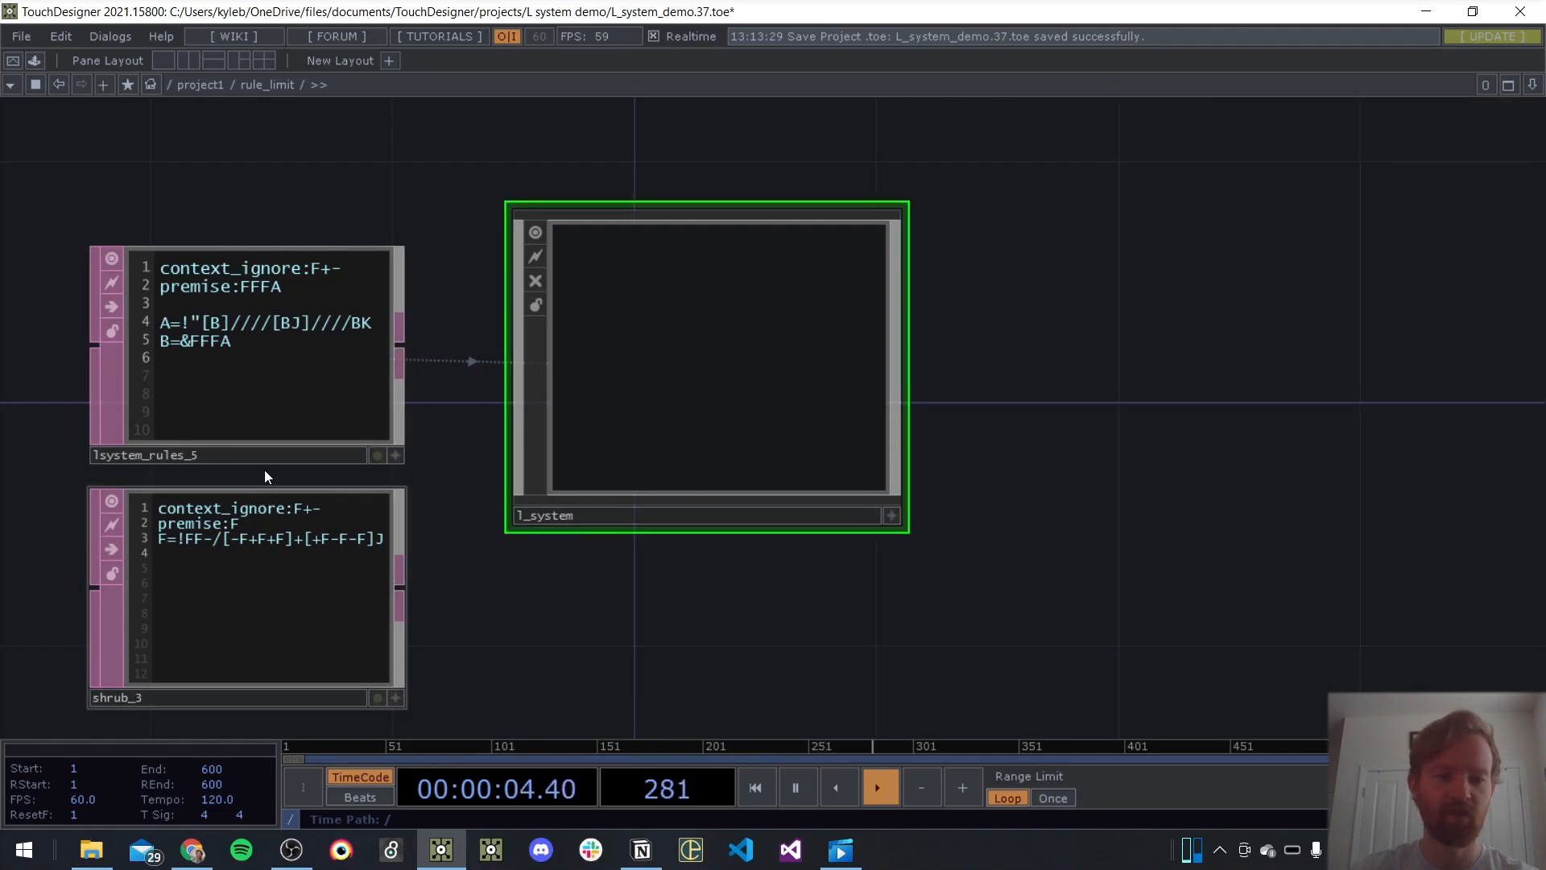
{"action": "key", "text": "i"}
{"action": "key", "text": "p"}
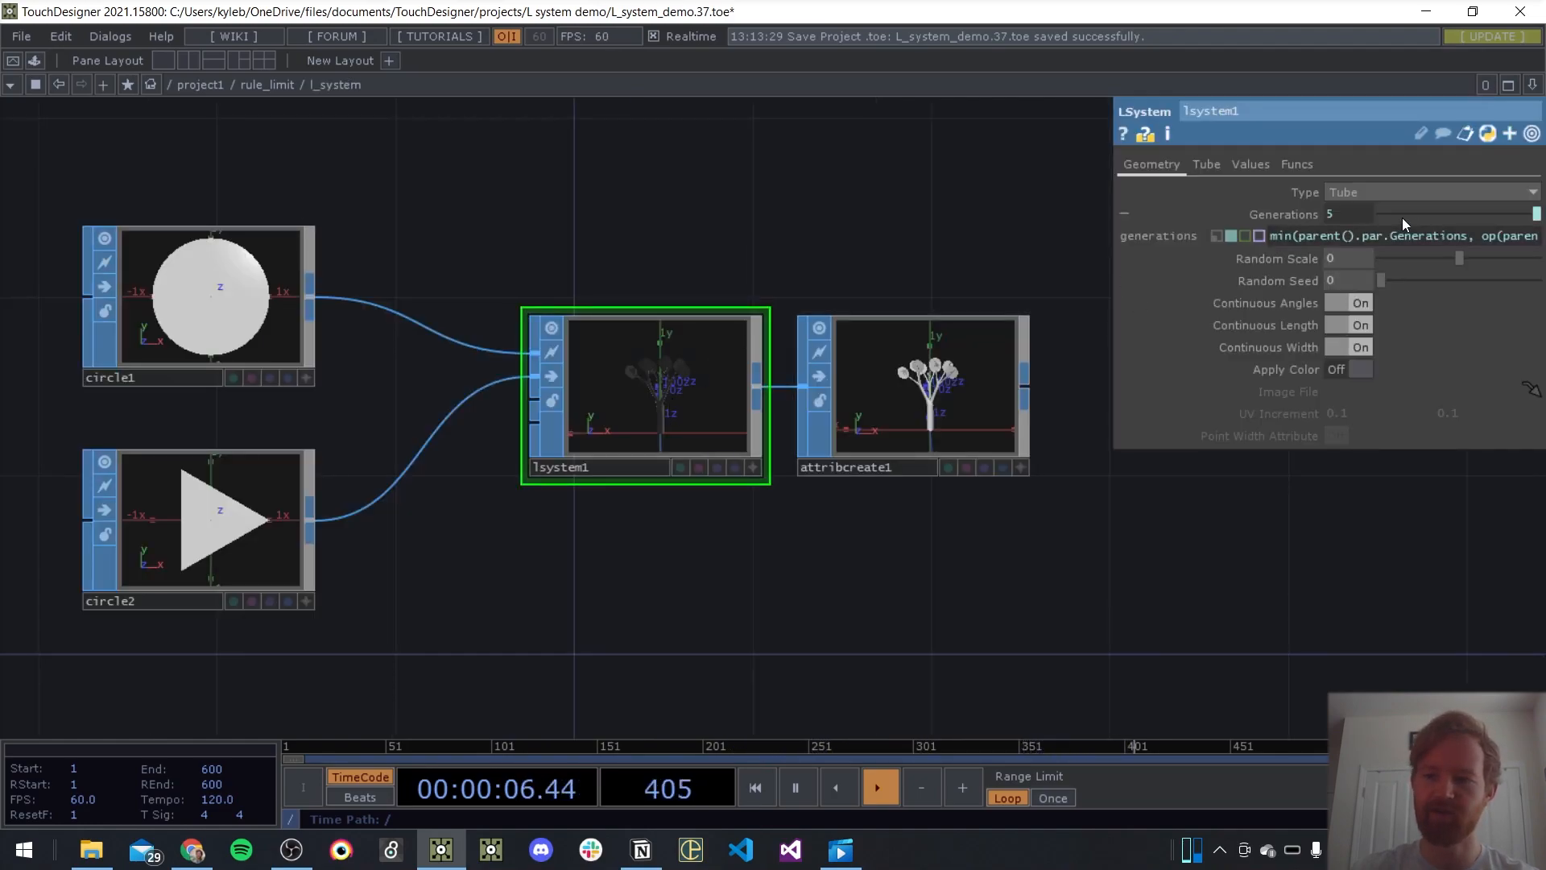
Widen the parameter window to show lsystem1's full Generations expression, and set the parent l_system component's generations to 10
{"action": "left_click_drag", "start_coordinate": [1103, 255], "coordinate": [911, 256]}
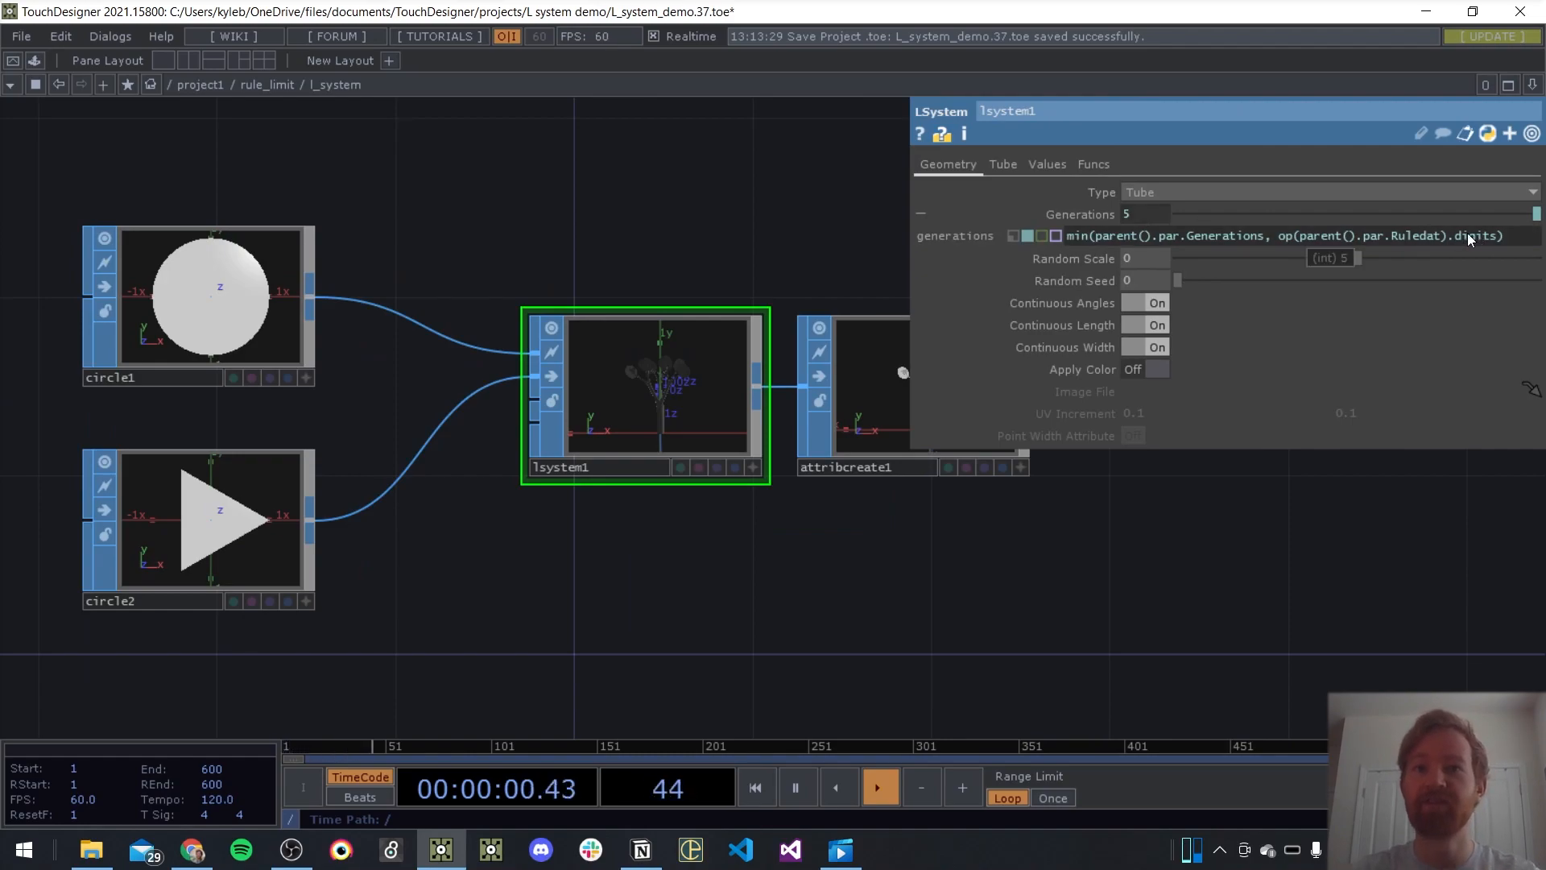
{"action": "scroll", "coordinate": [512, 444], "scroll_direction": "down", "scroll_amount": 10}
{"action": "left_click_drag", "start_coordinate": [227, 249], "coordinate": [381, 188]}
{"action": "scroll", "coordinate": [382, 188], "scroll_direction": "down", "scroll_amount": 1}
{"action": "scroll", "coordinate": [381, 188], "scroll_direction": "down", "scroll_amount": 1}
{"action": "left_click_drag", "start_coordinate": [641, 509], "coordinate": [720, 507]}
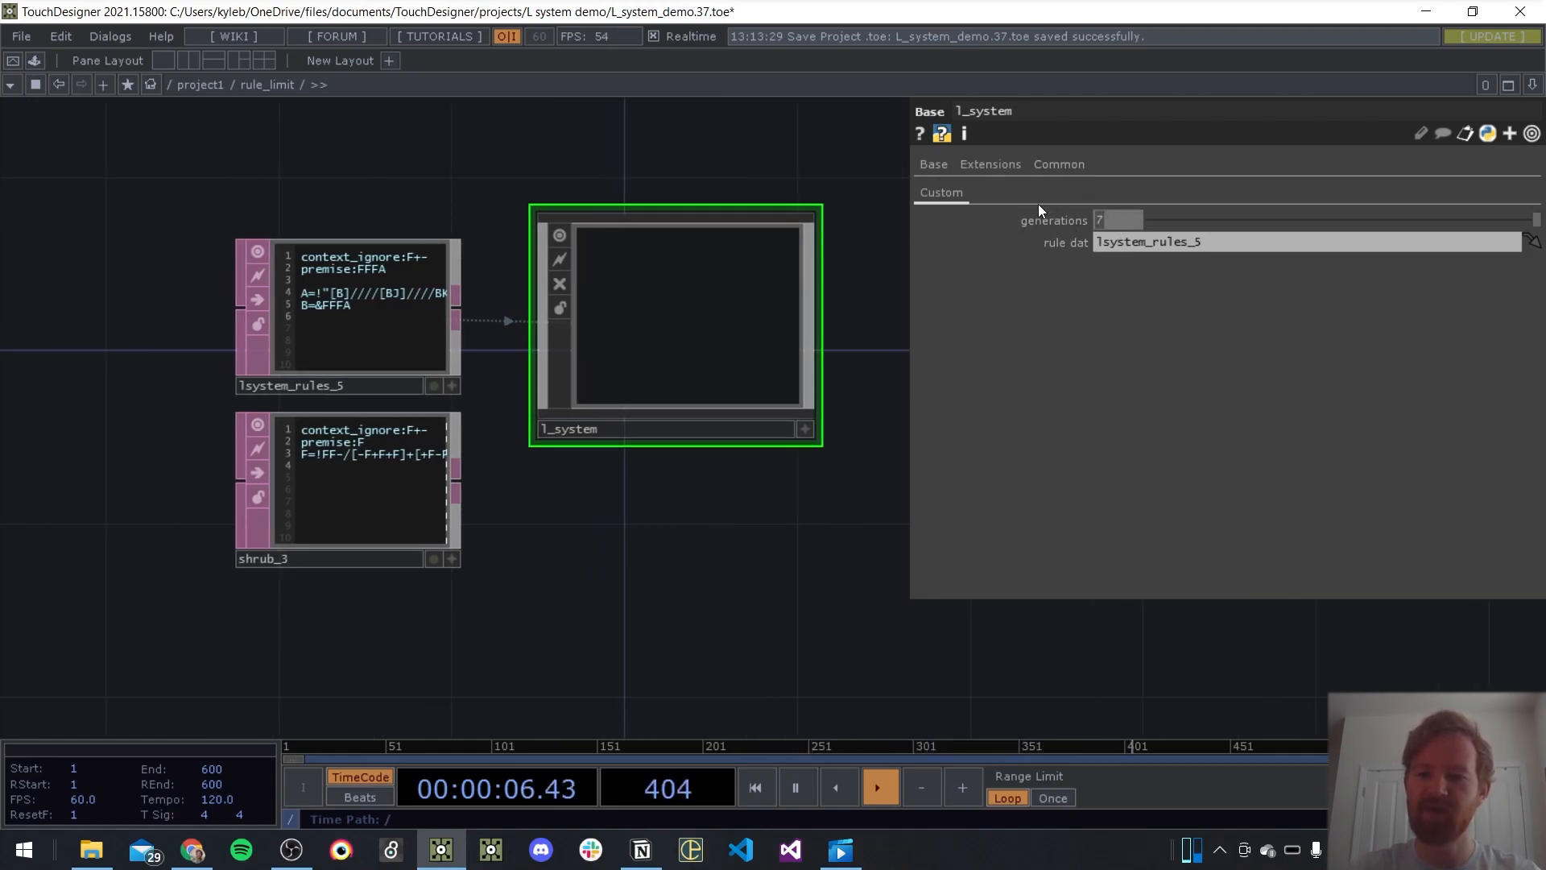
{"action": "type", "text": "10"}
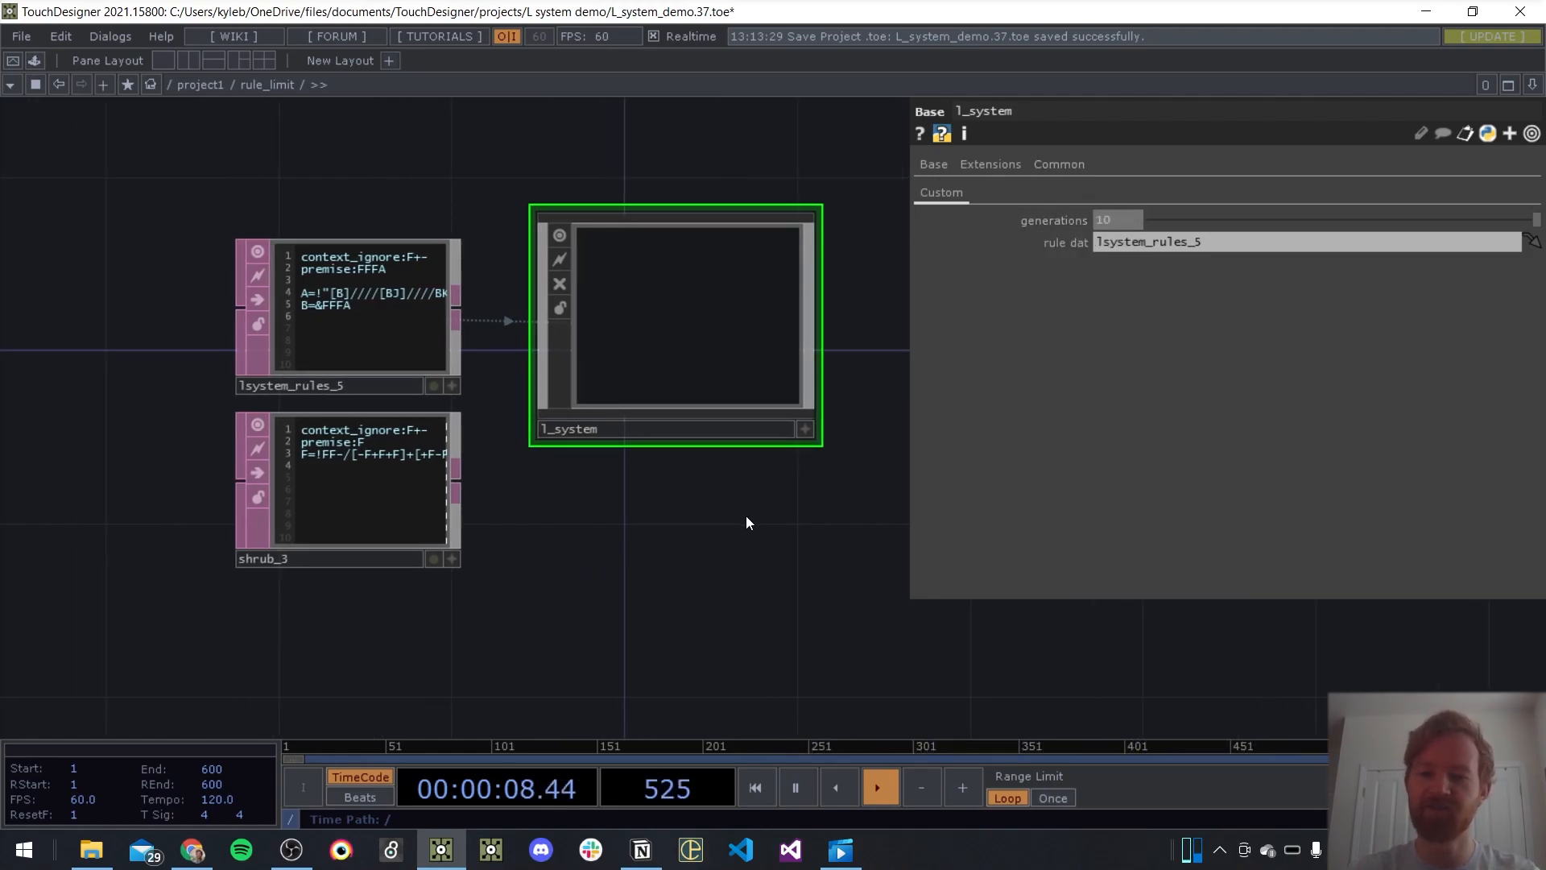
Assign the shrub_3 DAT as l_system's rule dat and check the Generations value of lsystem1 inside the component
{"action": "left_click_drag", "start_coordinate": [631, 510], "coordinate": [649, 571]}
{"action": "scroll", "coordinate": [365, 589], "scroll_direction": "up", "scroll_amount": 3}
{"action": "left_click_drag", "start_coordinate": [293, 545], "coordinate": [1192, 240]}
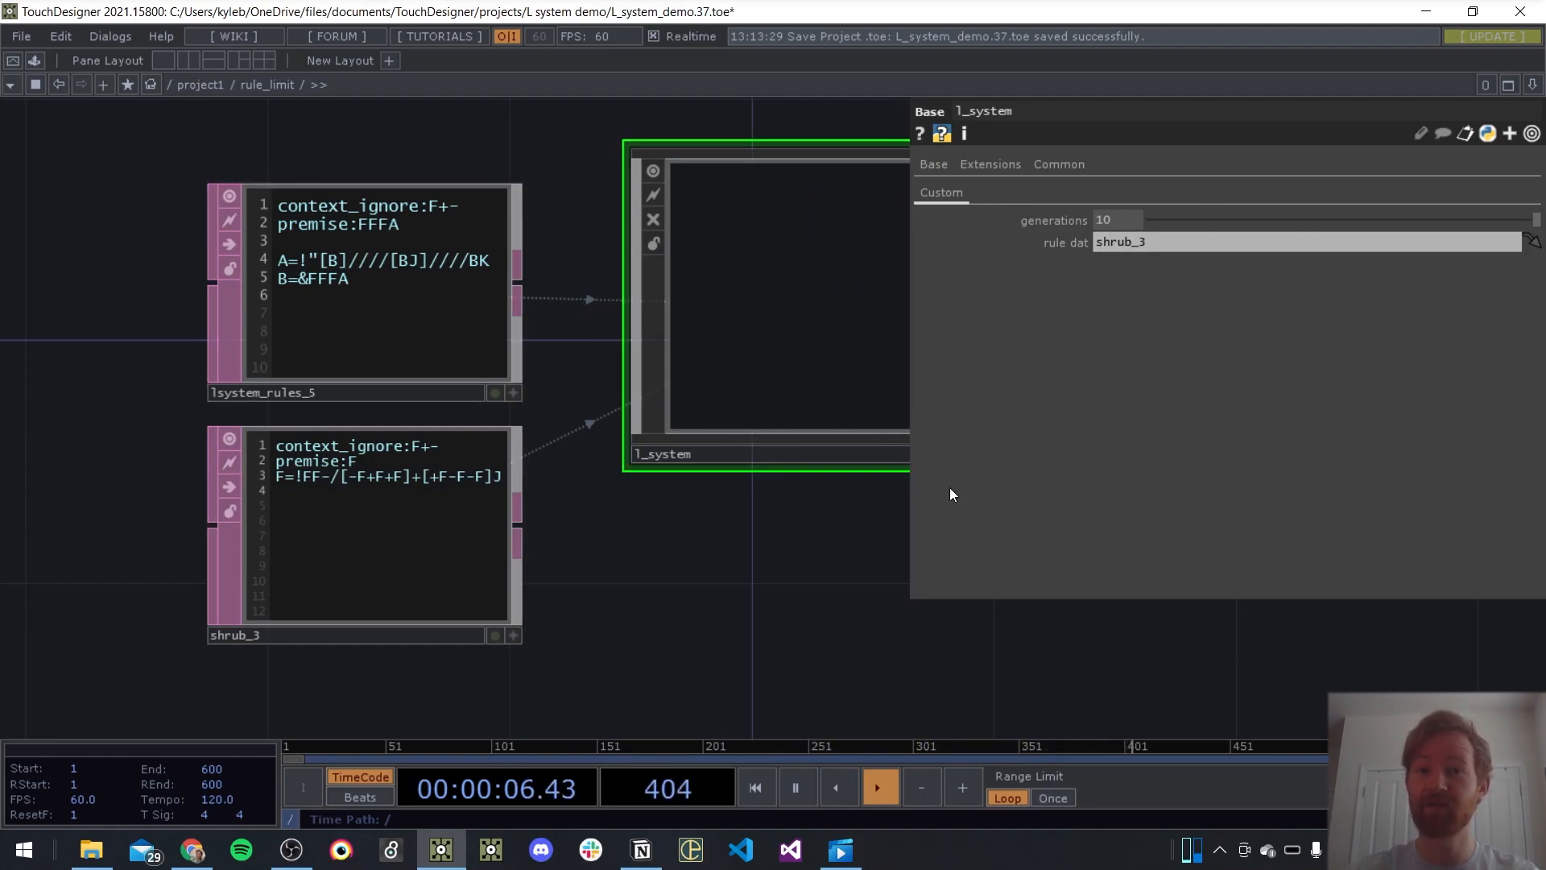
{"action": "left_click_drag", "start_coordinate": [809, 563], "coordinate": [705, 547]}
{"action": "double_click", "coordinate": [711, 335]}
{"action": "scroll", "coordinate": [585, 356], "scroll_direction": "up", "scroll_amount": 3}
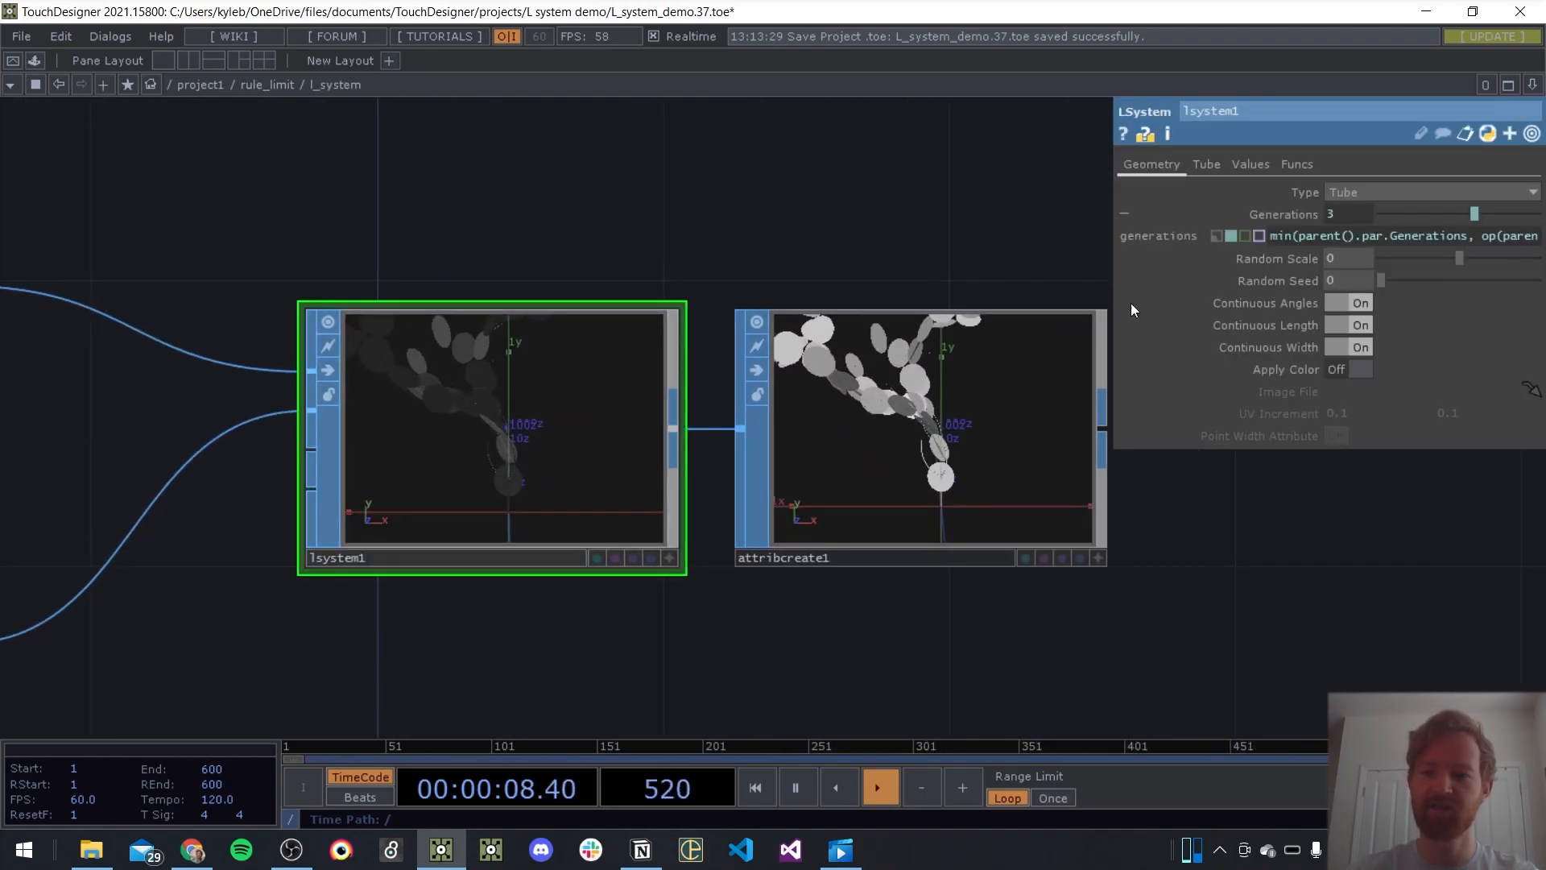
{"action": "scroll", "coordinate": [754, 314], "scroll_direction": "down", "scroll_amount": 5}
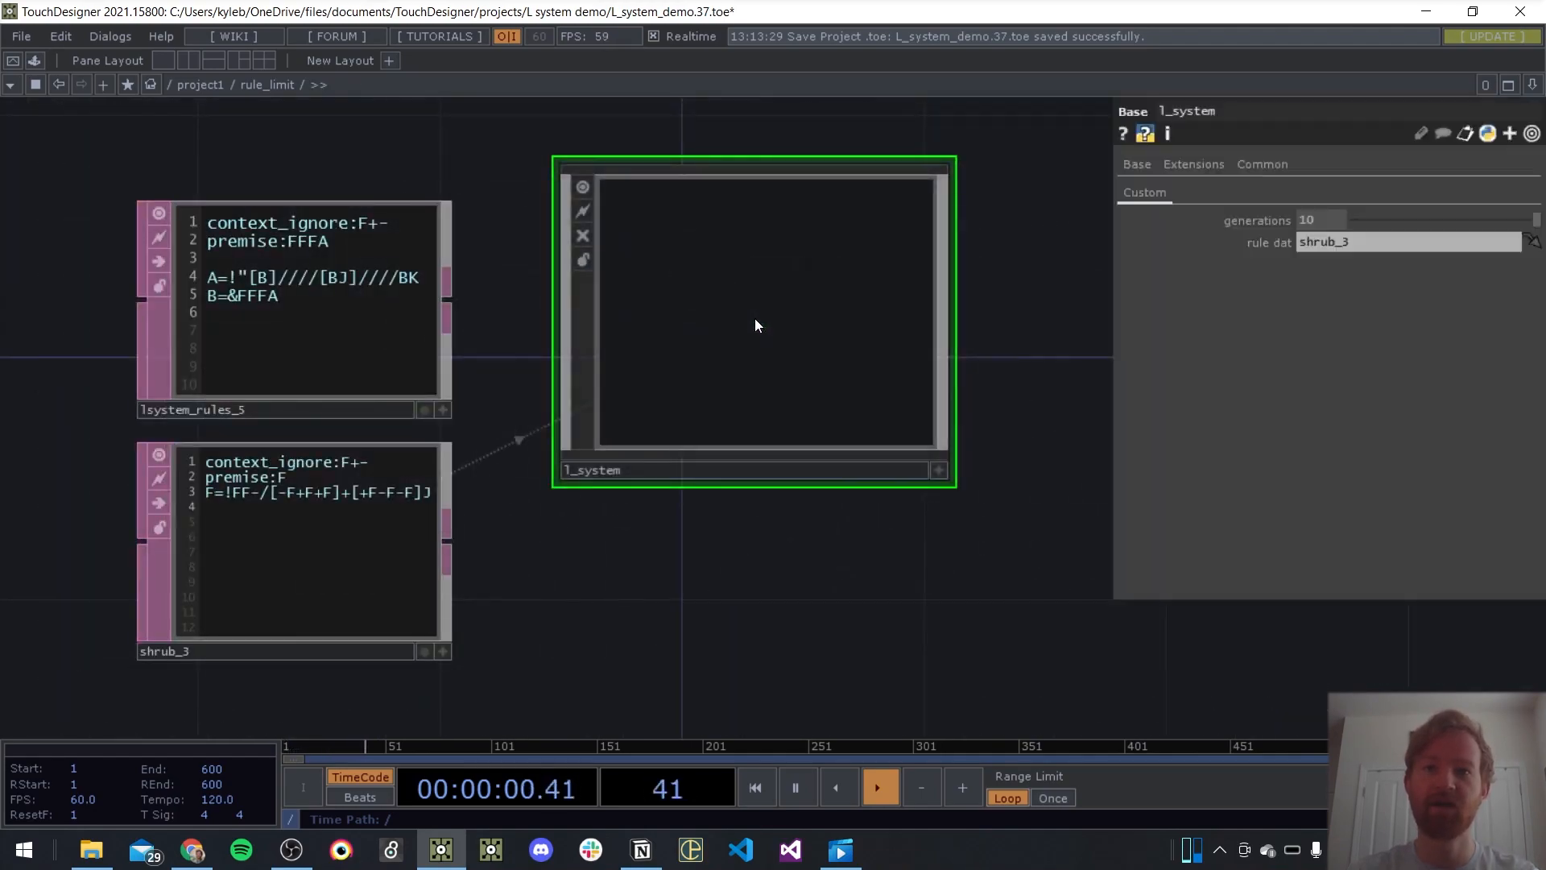
{"action": "scroll", "coordinate": [523, 538], "scroll_direction": "up", "scroll_amount": 3}
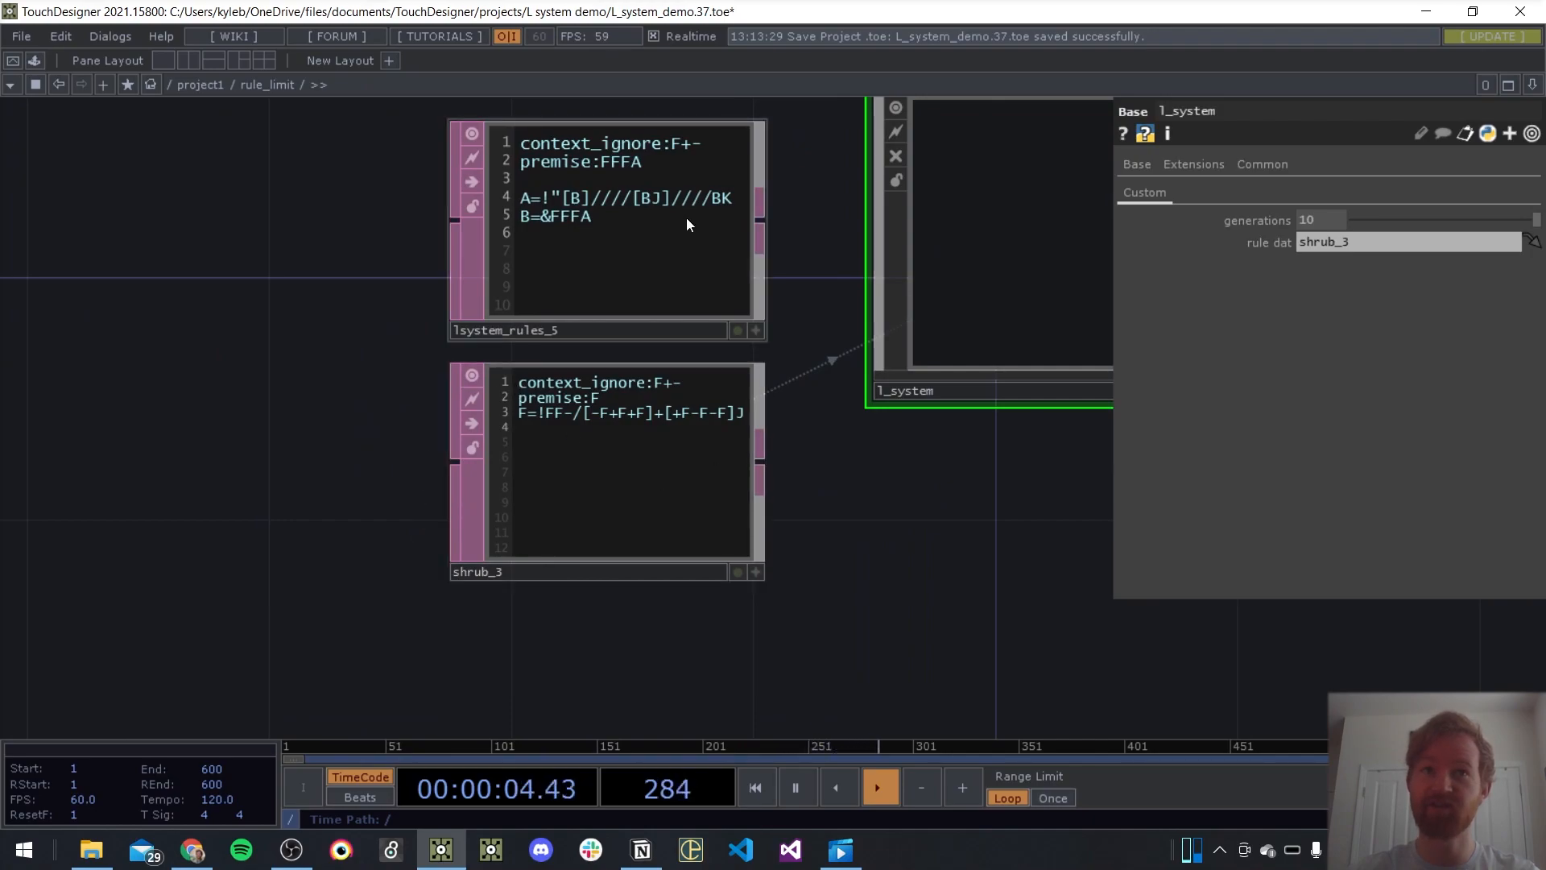
{"action": "left_click_drag", "start_coordinate": [876, 544], "coordinate": [758, 618]}
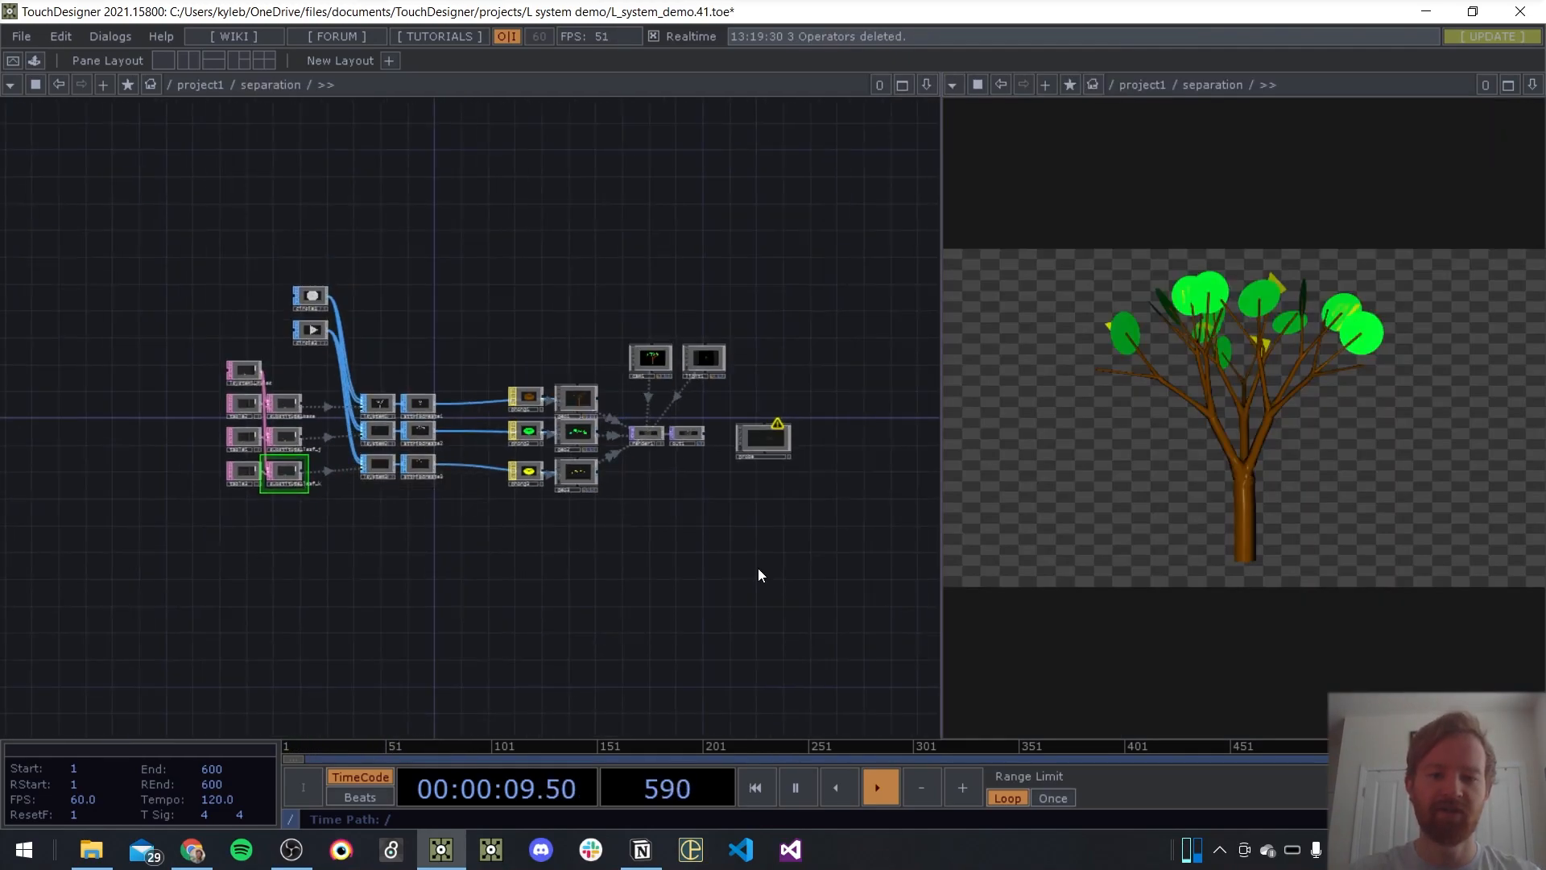
{"action": "scroll", "coordinate": [504, 546], "scroll_direction": "up", "scroll_amount": 5}
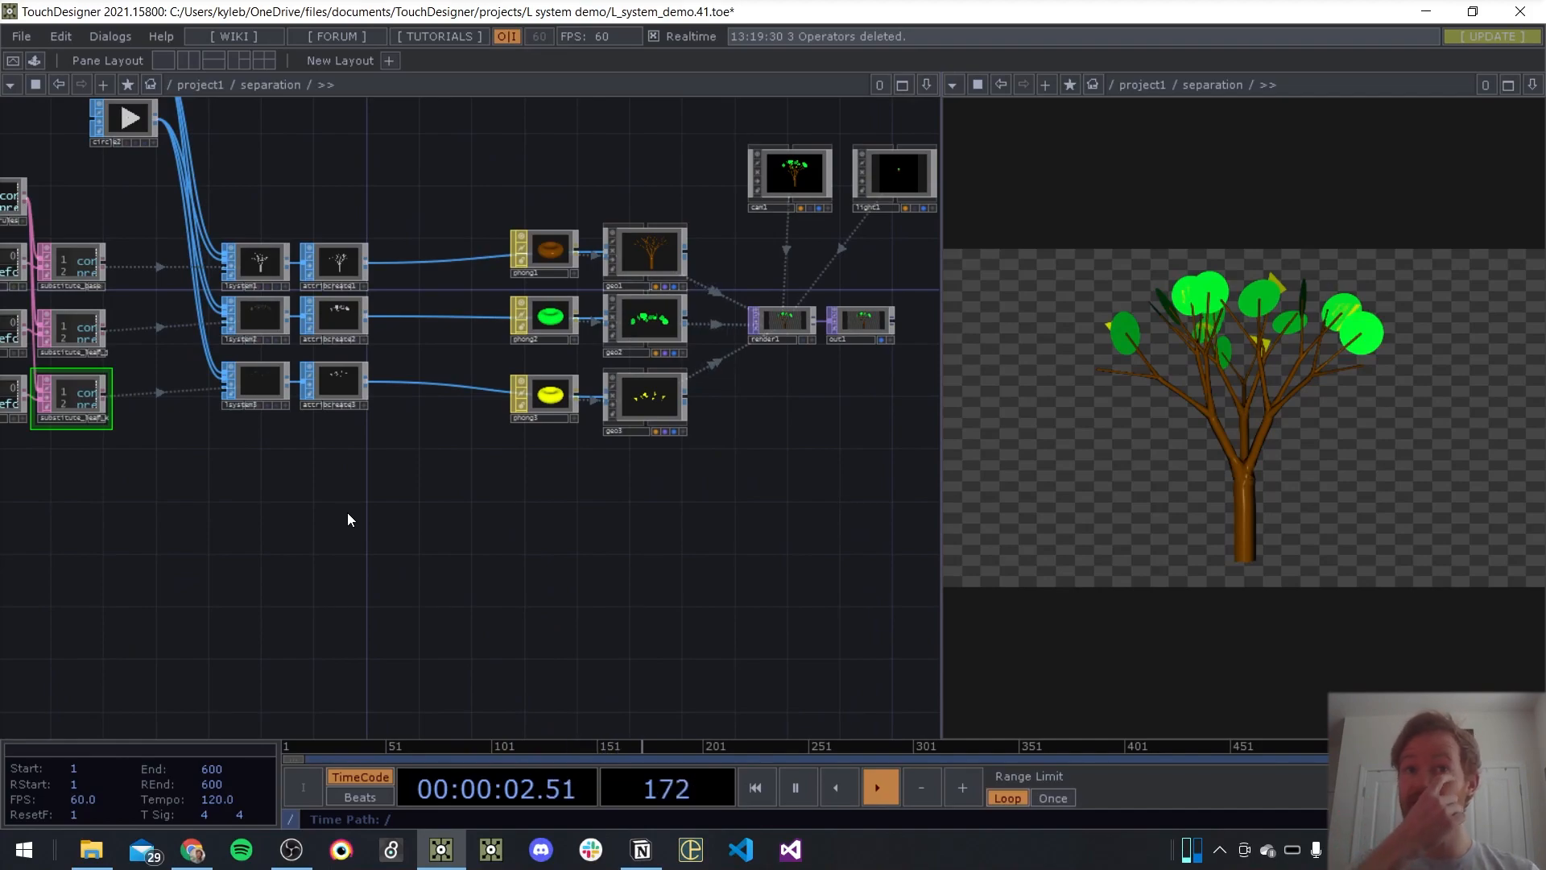
Examine the separation network's three branches, from the substitute DATs through the lsystem and attribcreate SOPs to the phong materials and geo components
{"action": "middle_click_drag", "start_coordinate": [407, 490], "coordinate": [534, 507]}
{"action": "left_click_drag", "start_coordinate": [535, 507], "coordinate": [522, 506]}
{"action": "scroll", "coordinate": [770, 381], "scroll_direction": "up", "scroll_amount": 5}
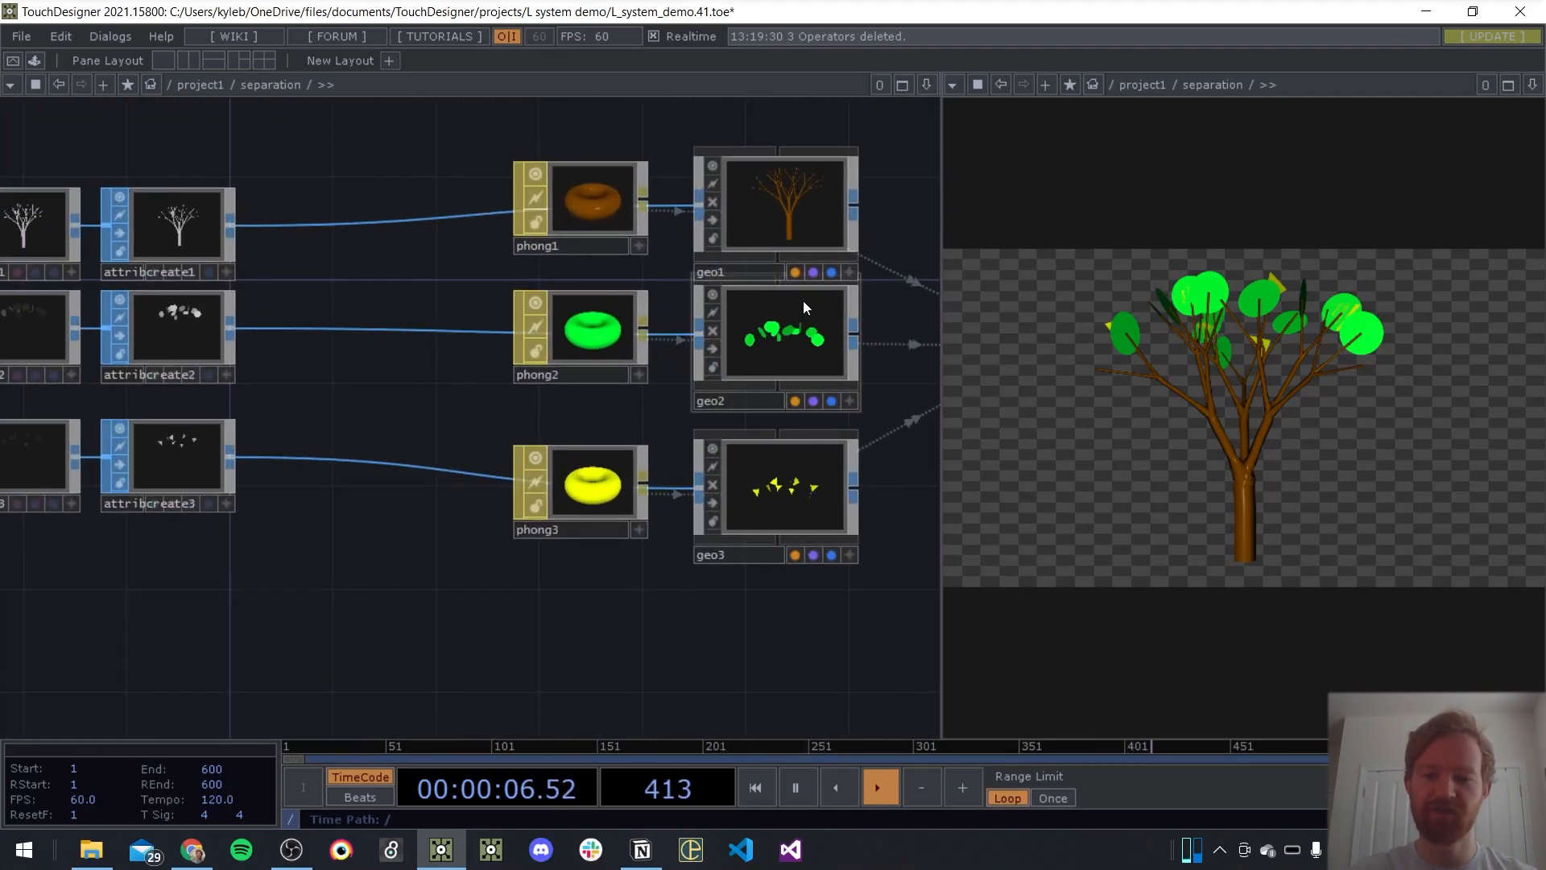
{"action": "left_click_drag", "start_coordinate": [510, 580], "coordinate": [888, 557]}
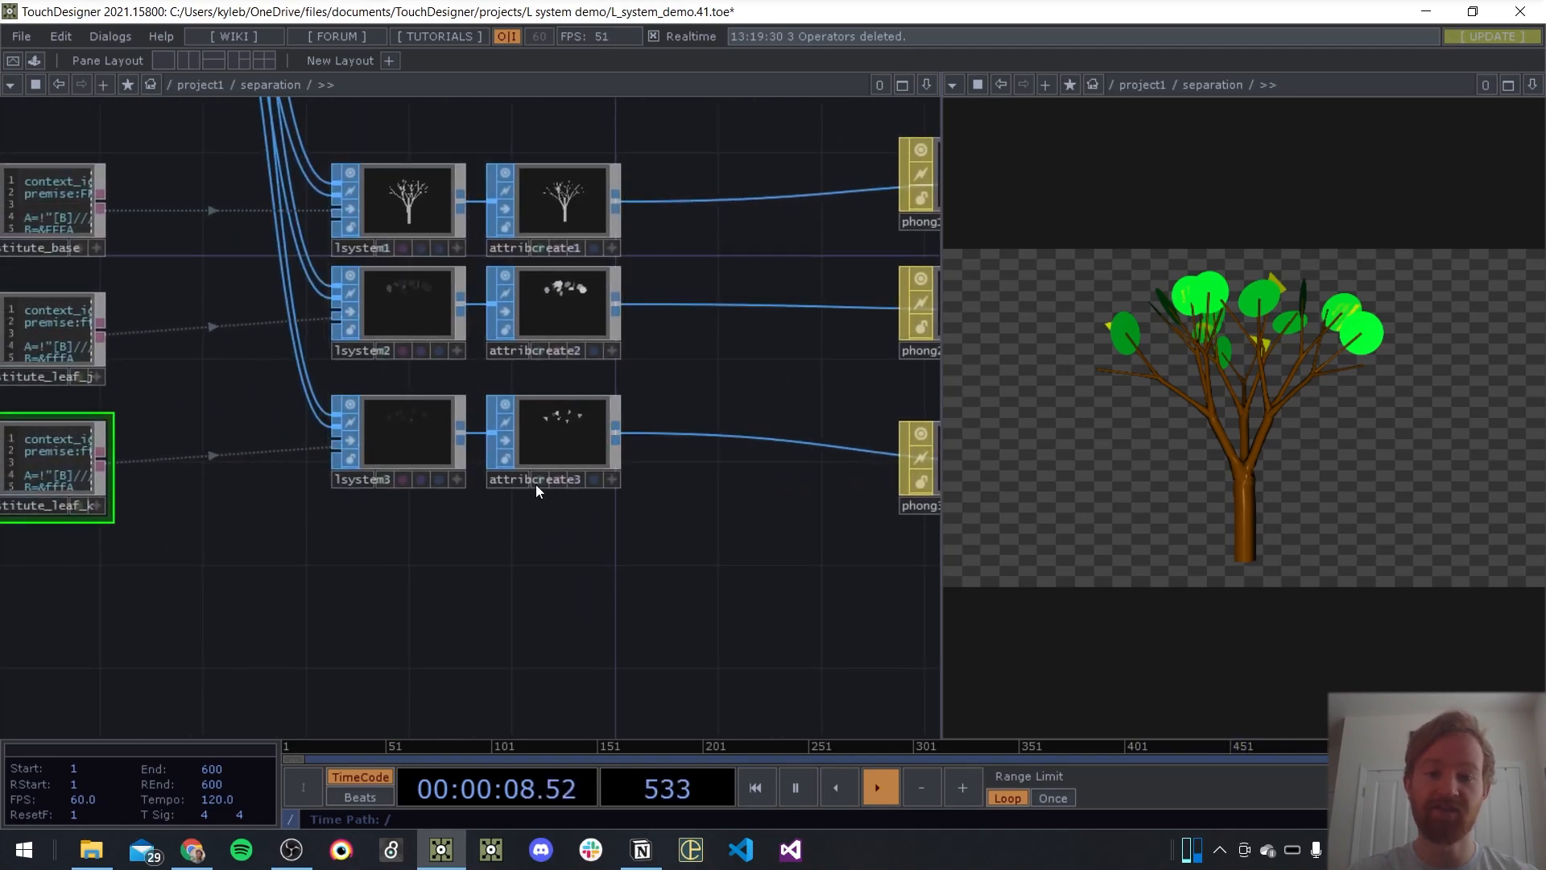
{"action": "left_click_drag", "start_coordinate": [725, 538], "coordinate": [667, 563]}
{"action": "scroll", "coordinate": [354, 319], "scroll_direction": "up", "scroll_amount": 7}
{"action": "left_click_drag", "start_coordinate": [554, 441], "coordinate": [536, 333]}
{"action": "scroll", "coordinate": [440, 452], "scroll_direction": "down", "scroll_amount": 6}
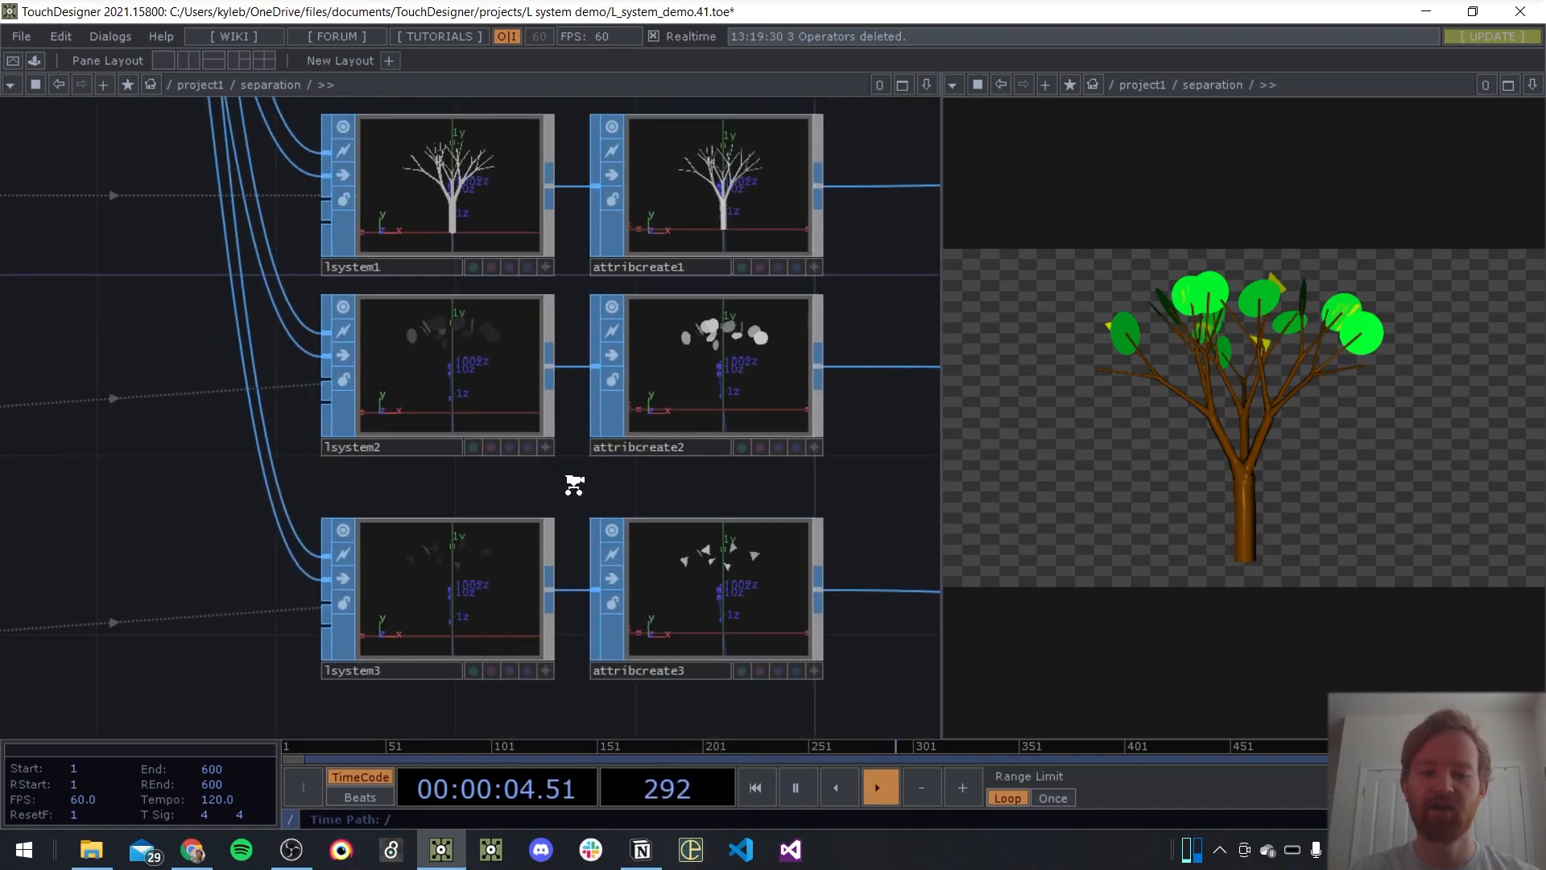
{"action": "scroll", "coordinate": [803, 456], "scroll_direction": "down", "scroll_amount": 3}
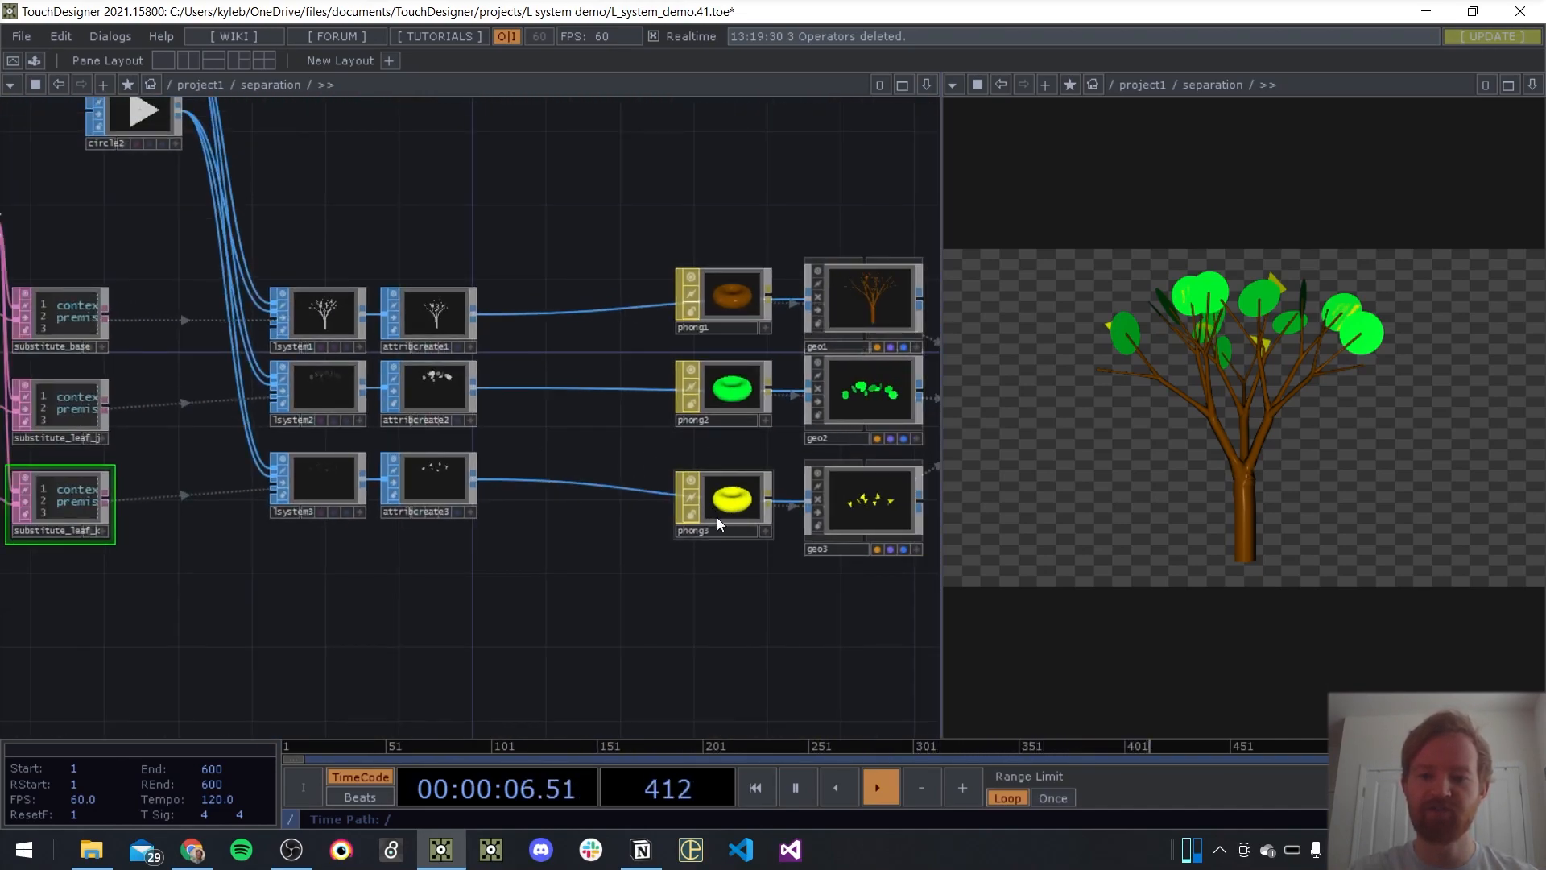
{"action": "left_click_drag", "start_coordinate": [569, 596], "coordinate": [808, 549]}
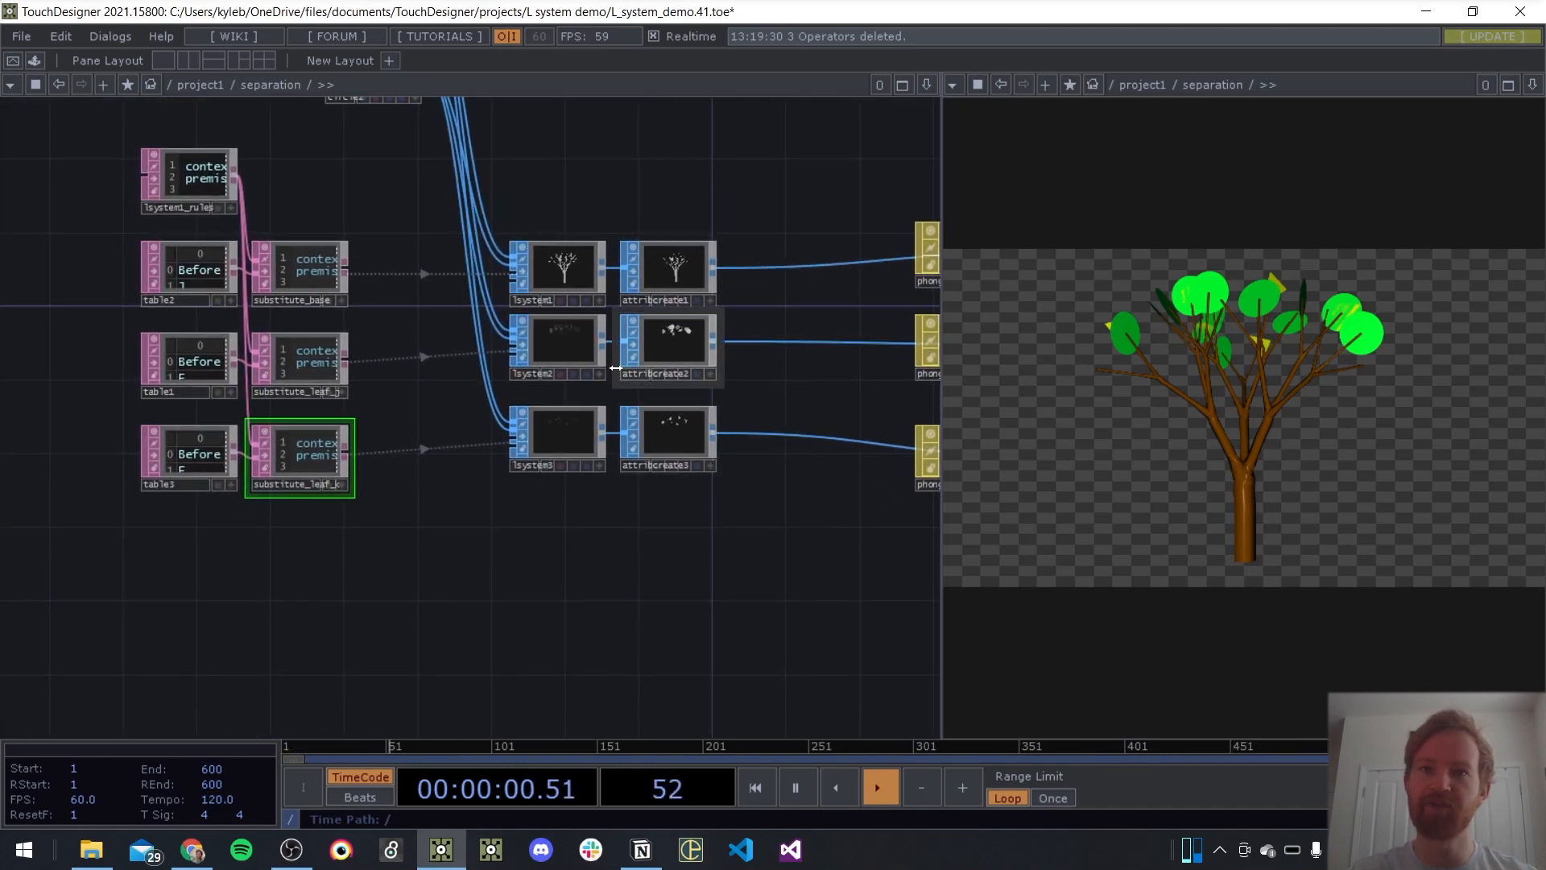
Paste the copied line, point and transform SOPs and place the chain below the lsystem3 branch of the separation network
{"action": "left_click_drag", "start_coordinate": [418, 555], "coordinate": [474, 469]}
{"action": "scroll", "coordinate": [470, 479], "scroll_direction": "down", "scroll_amount": 3}
{"action": "left_click_drag", "start_coordinate": [568, 476], "coordinate": [529, 441]}
{"action": "key", "text": "ctrl+v"}
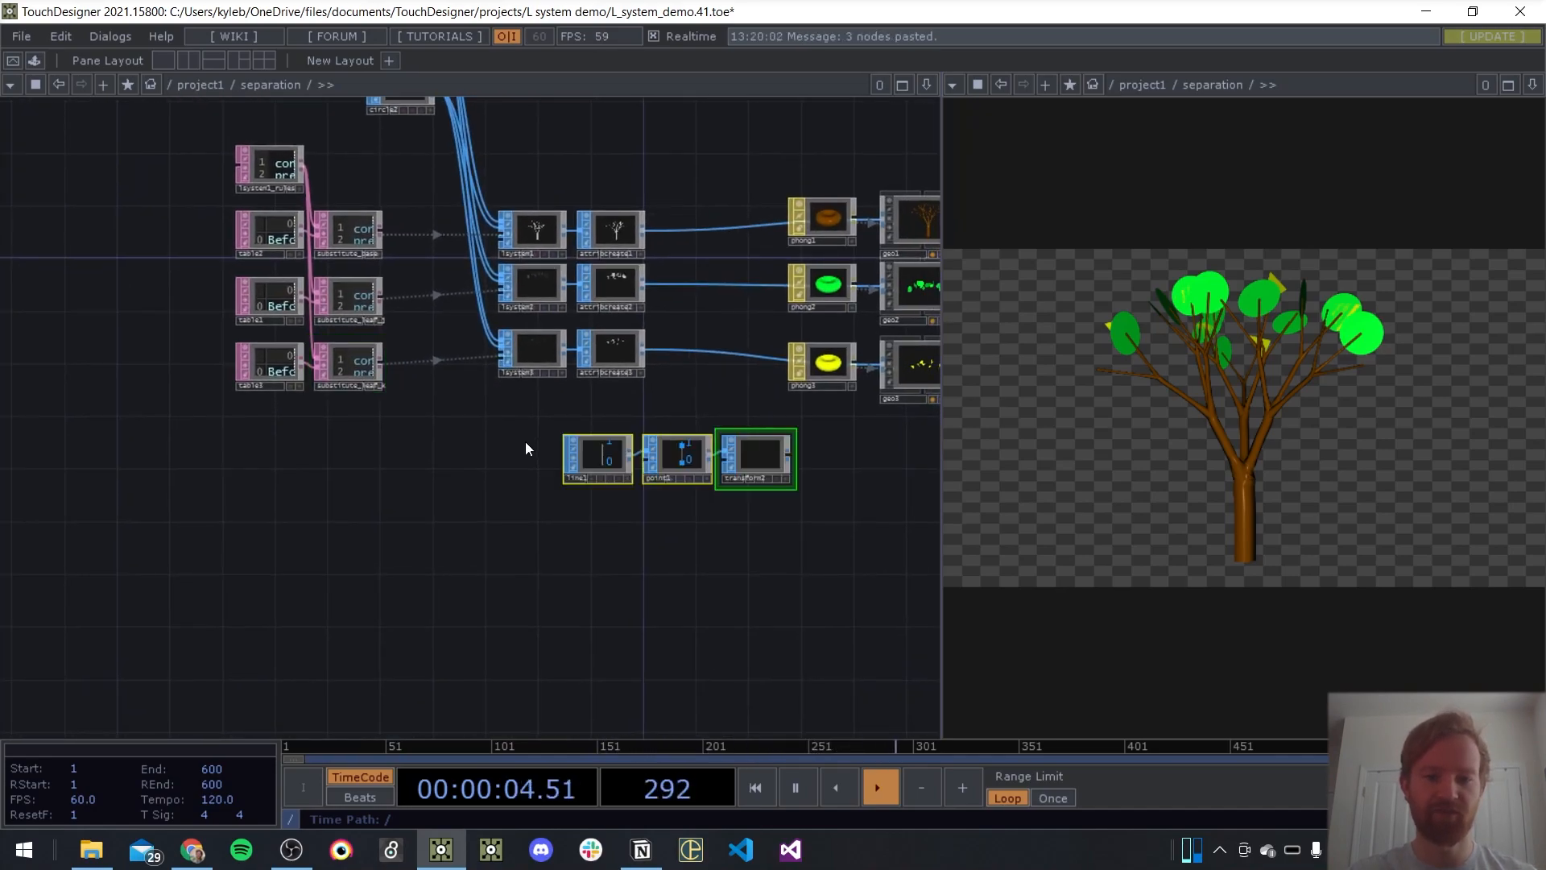
{"action": "left_click_drag", "start_coordinate": [760, 456], "coordinate": [507, 456]}
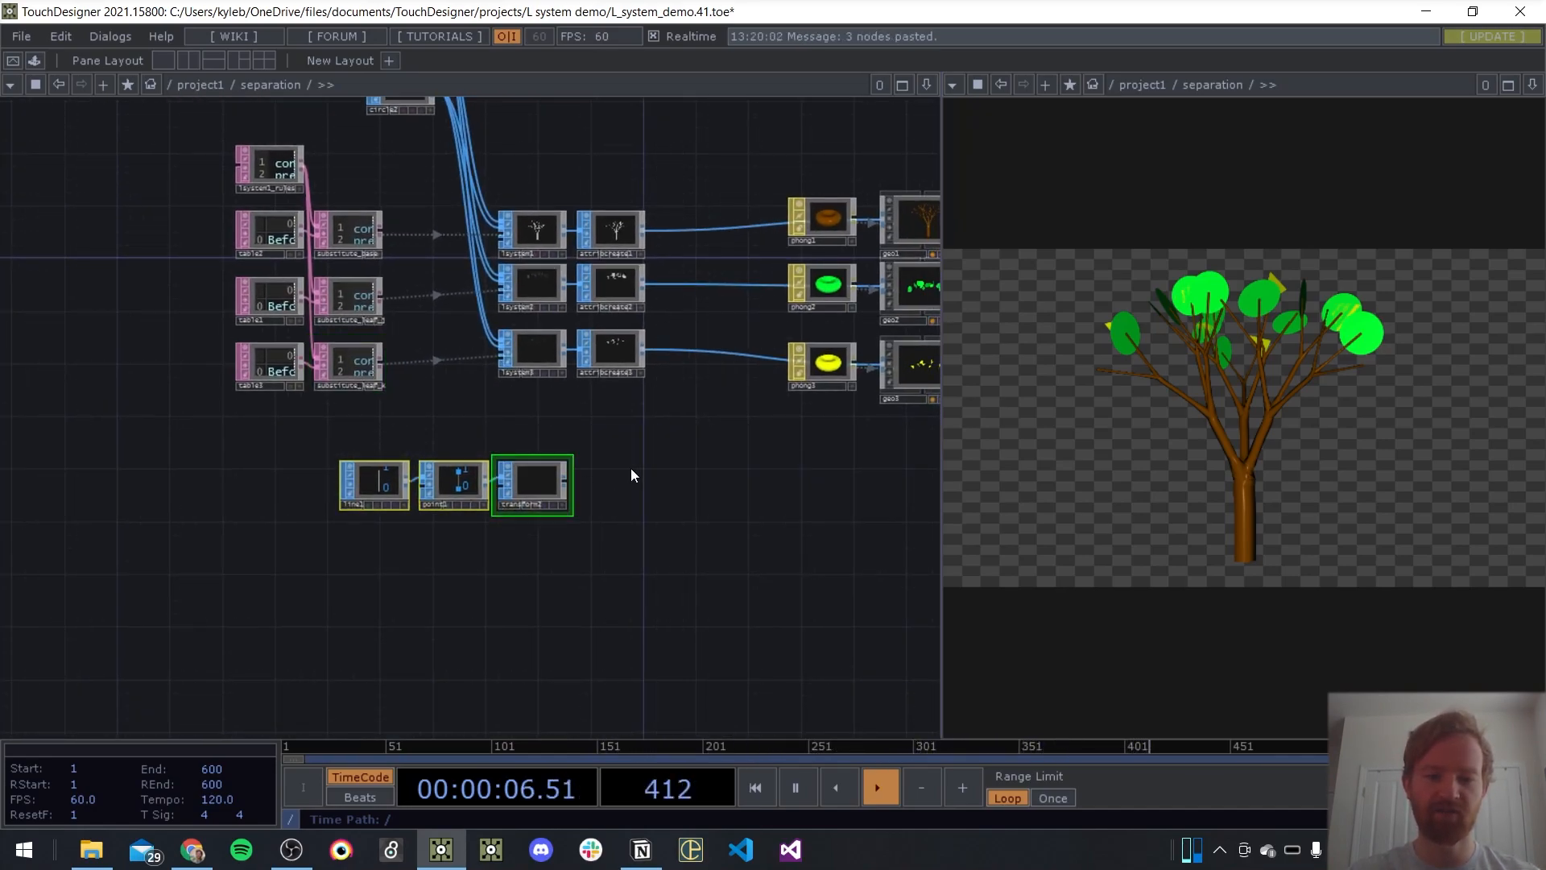
Inspect the pasted SOP chain and check transform2's node info for its size and its point and vertex attributes
{"action": "scroll", "coordinate": [461, 625], "scroll_direction": "up", "scroll_amount": 4}
{"action": "left_click", "coordinate": [460, 625]}
{"action": "left_click_drag", "start_coordinate": [461, 581], "coordinate": [626, 538]}
{"action": "scroll", "coordinate": [366, 524], "scroll_direction": "up", "scroll_amount": 3}
{"action": "left_click_drag", "start_coordinate": [507, 557], "coordinate": [348, 553]}
{"action": "scroll", "coordinate": [331, 552], "scroll_direction": "down", "scroll_amount": 3}
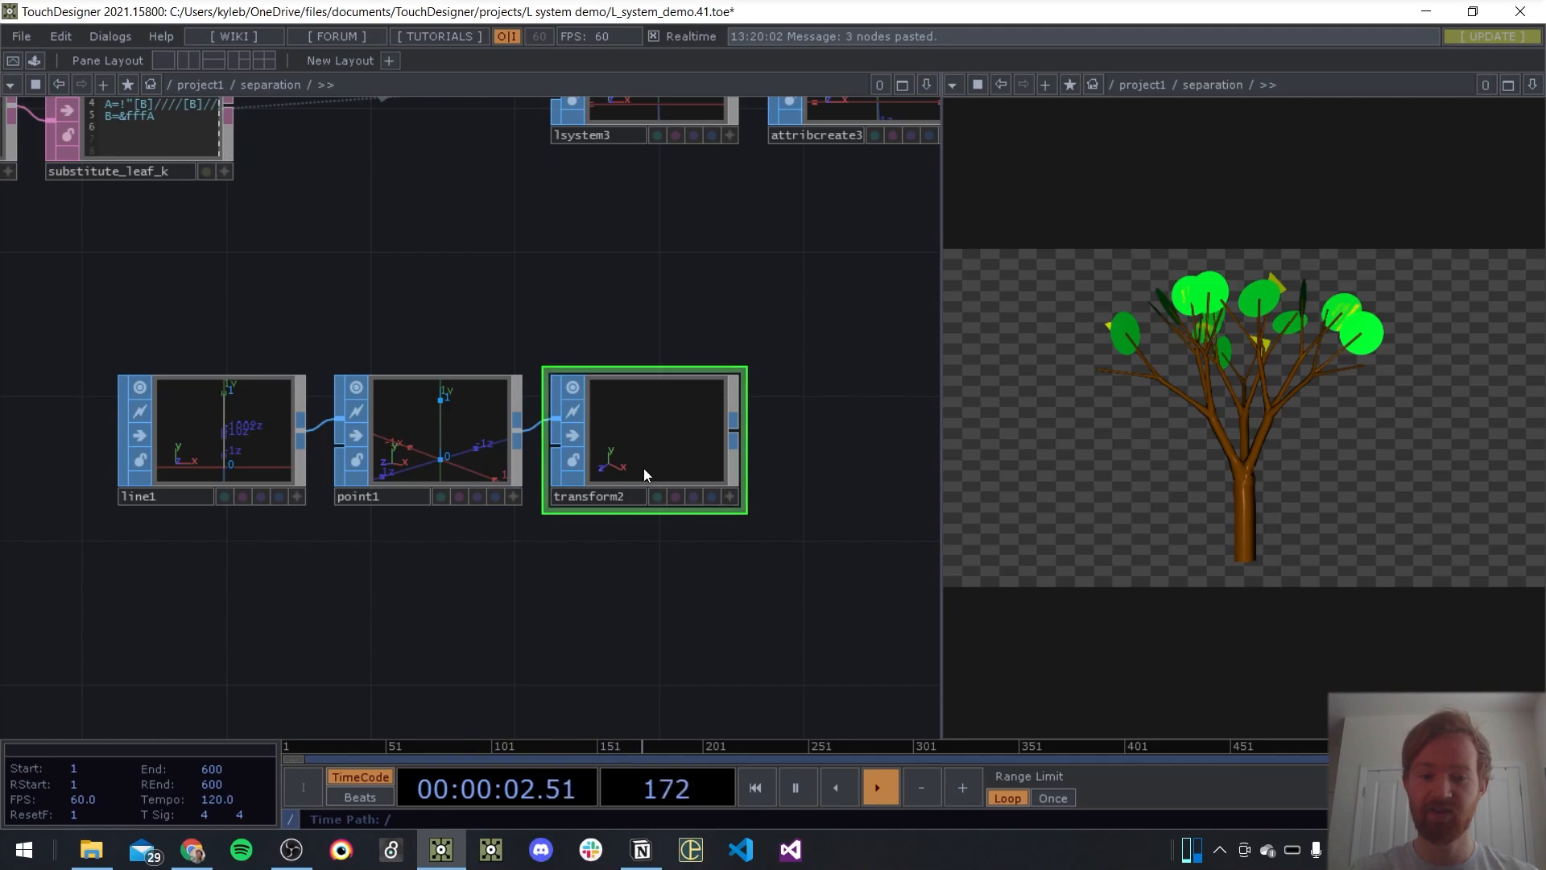
{"action": "middle_click", "coordinate": [651, 435]}
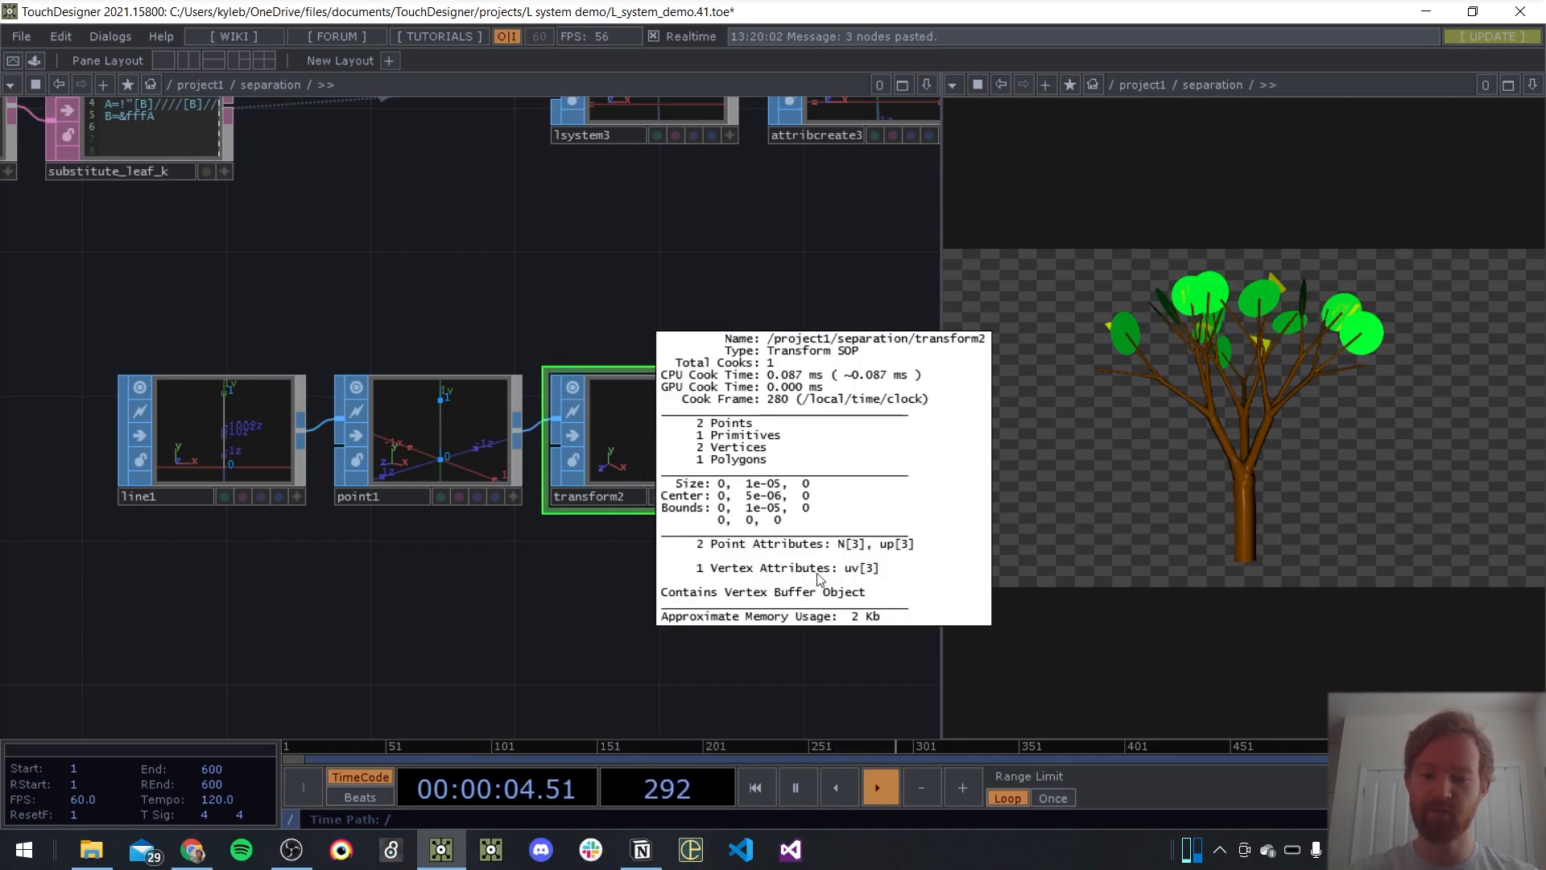
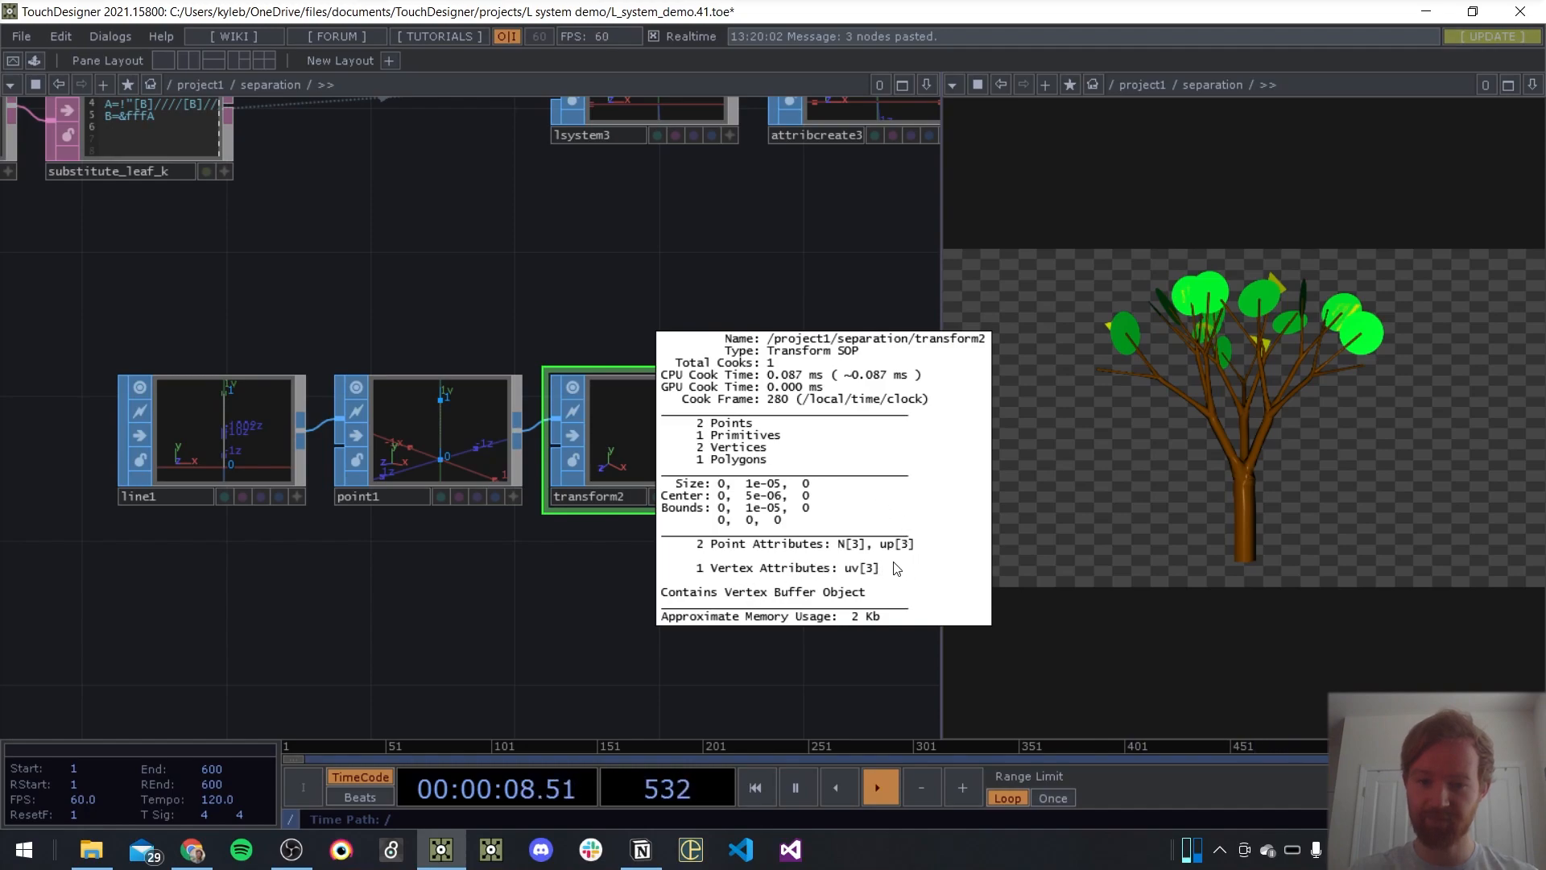
Examine the non-default parameters of the line1, point1 and transform2 SOPs
{"action": "scroll", "coordinate": [230, 443], "scroll_direction": "up", "scroll_amount": 3}
{"action": "left_click", "coordinate": [224, 433]}
{"action": "key", "text": "p"}
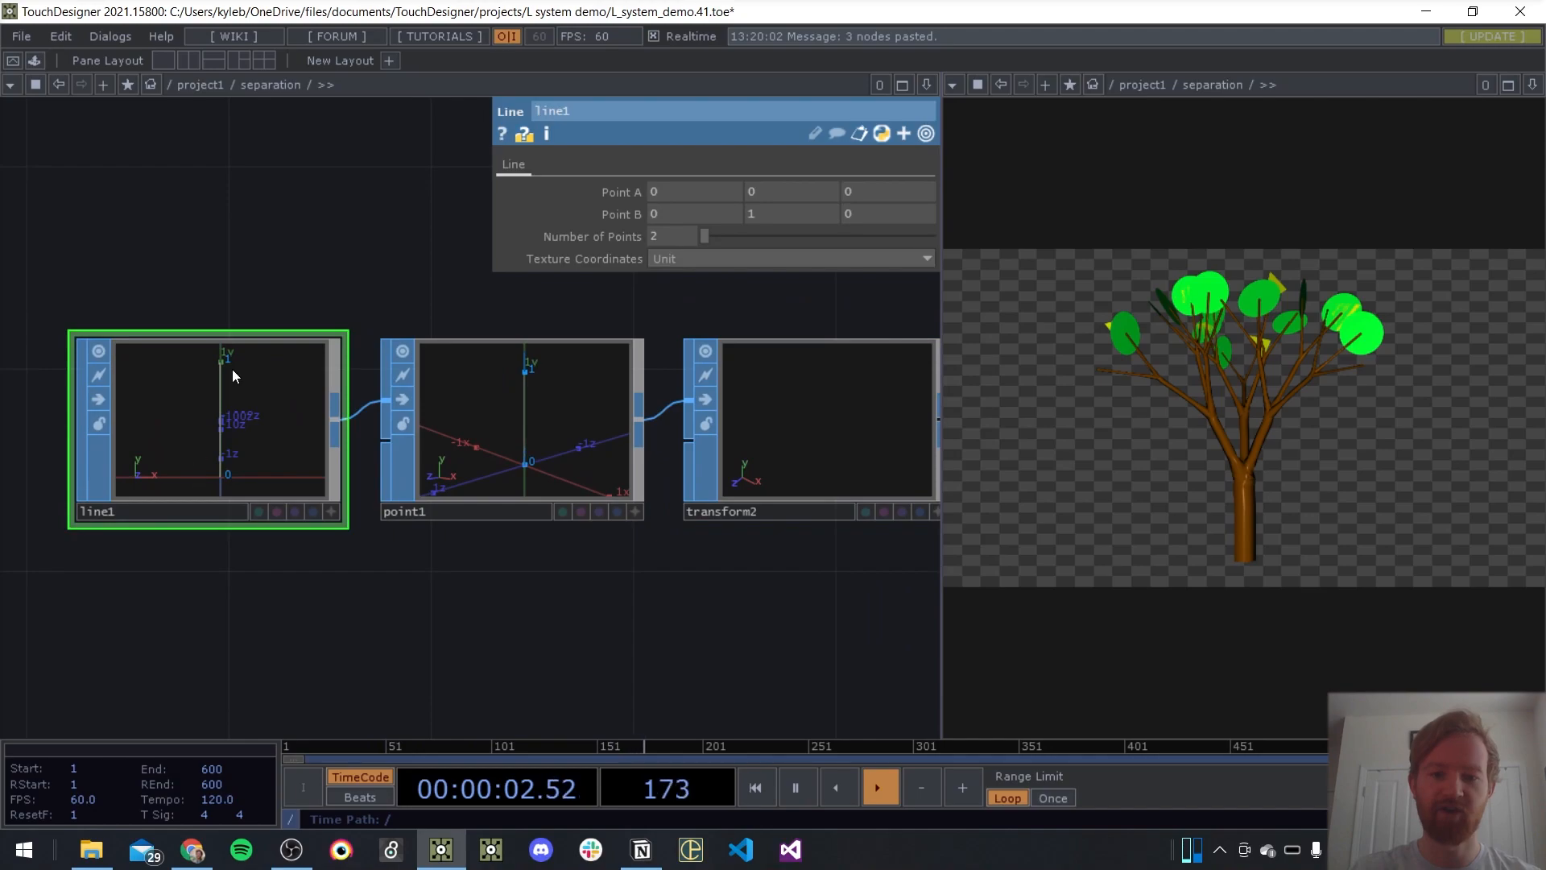
{"action": "left_click", "coordinate": [926, 134]}
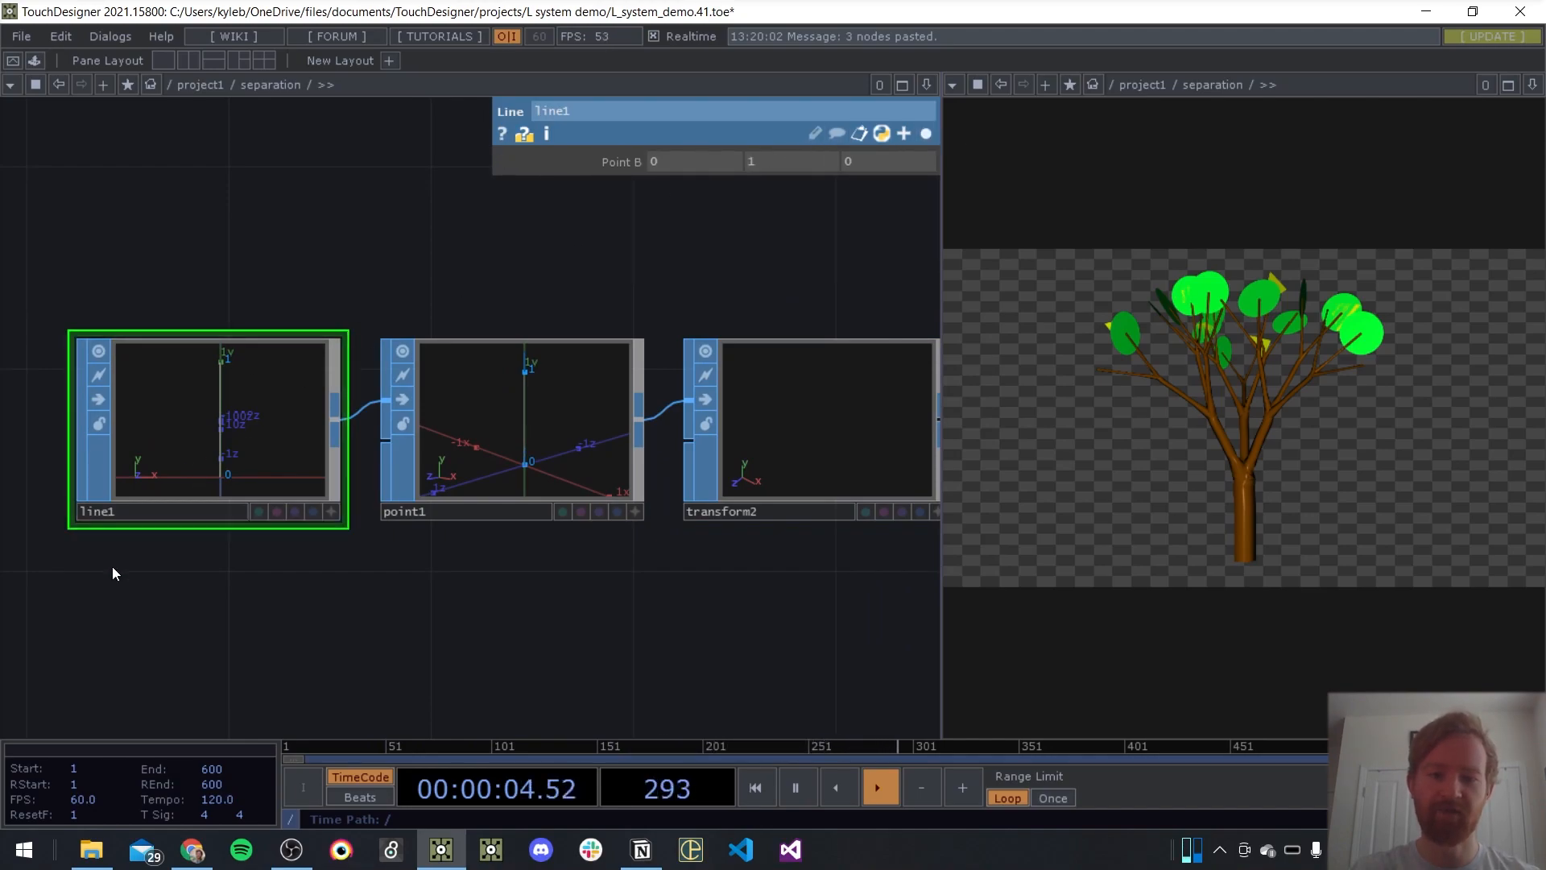
{"action": "left_click", "coordinate": [543, 427]}
{"action": "left_click_drag", "start_coordinate": [366, 234], "coordinate": [201, 236]}
{"action": "left_click", "coordinate": [926, 134]}
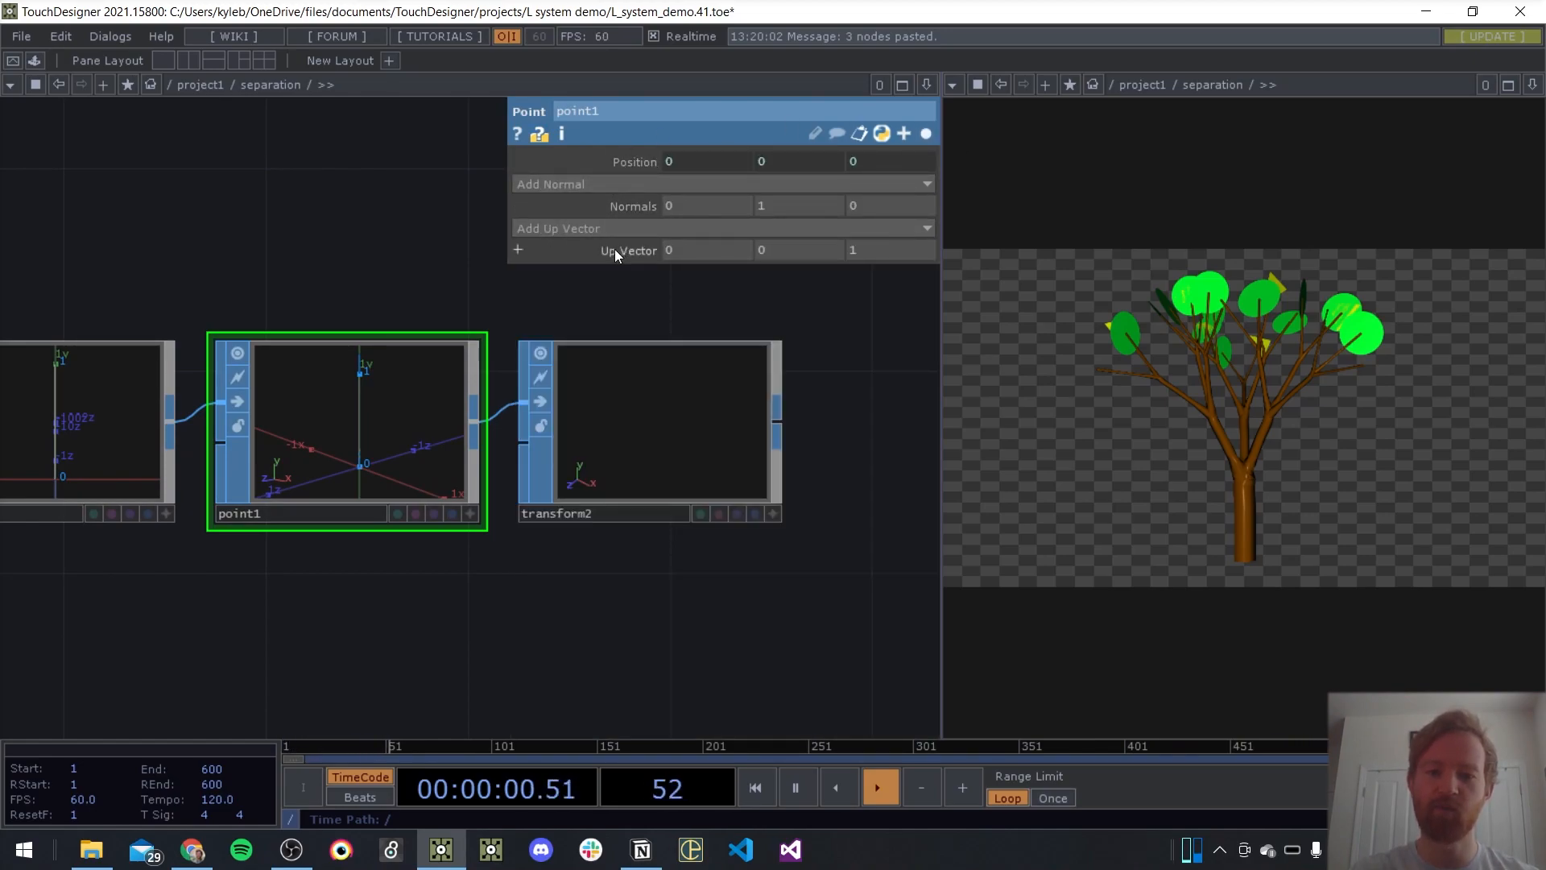
{"action": "left_click", "coordinate": [553, 427]}
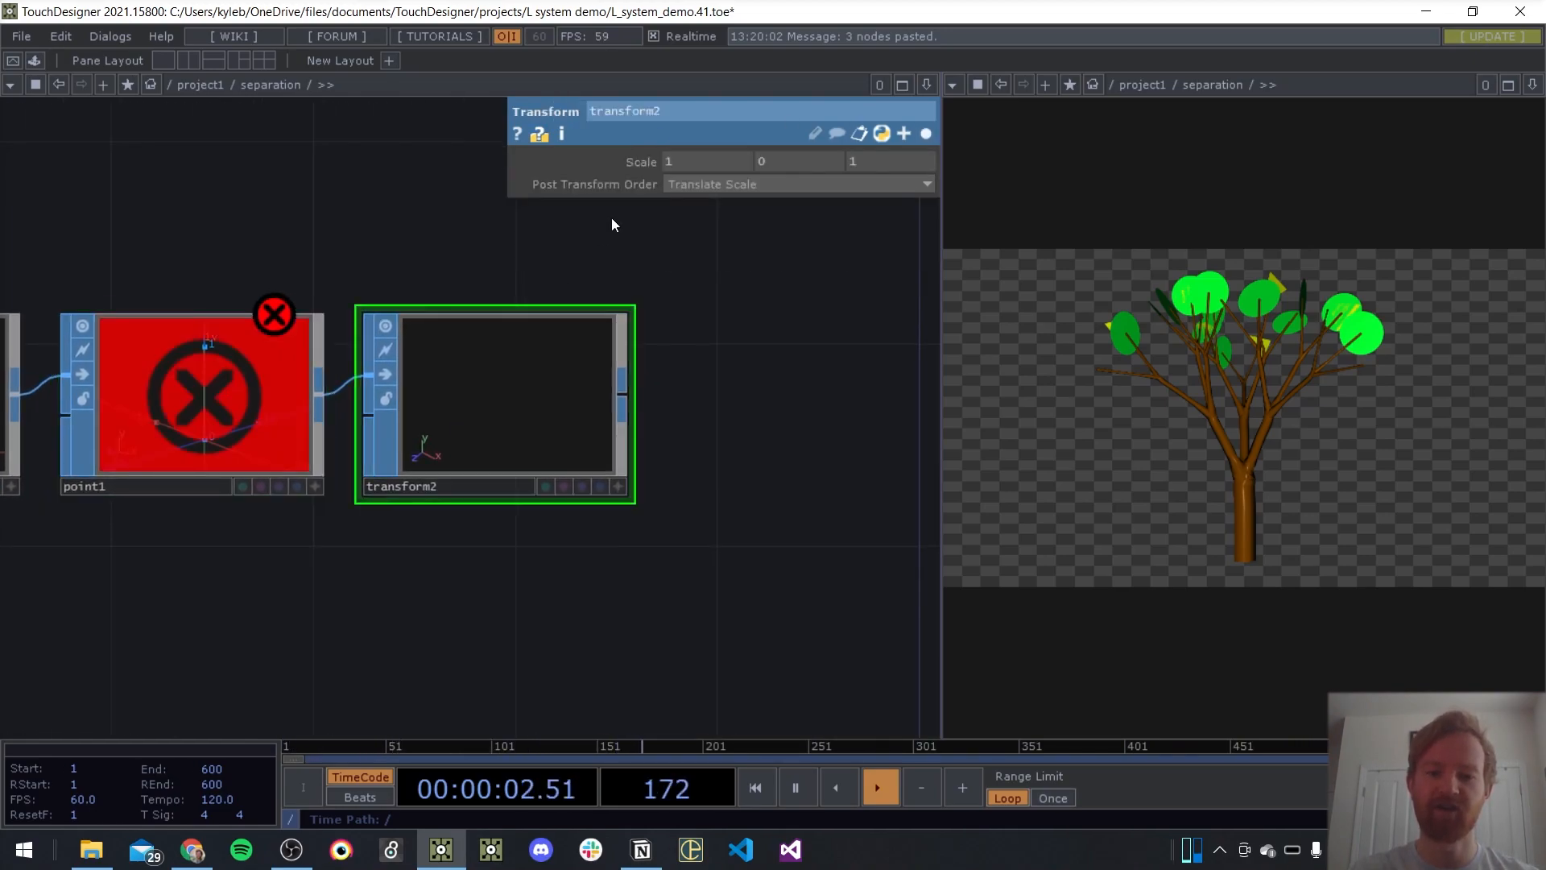
{"action": "left_click_drag", "start_coordinate": [439, 269], "coordinate": [513, 279]}
{"action": "mouse_move", "coordinate": [354, 317]}
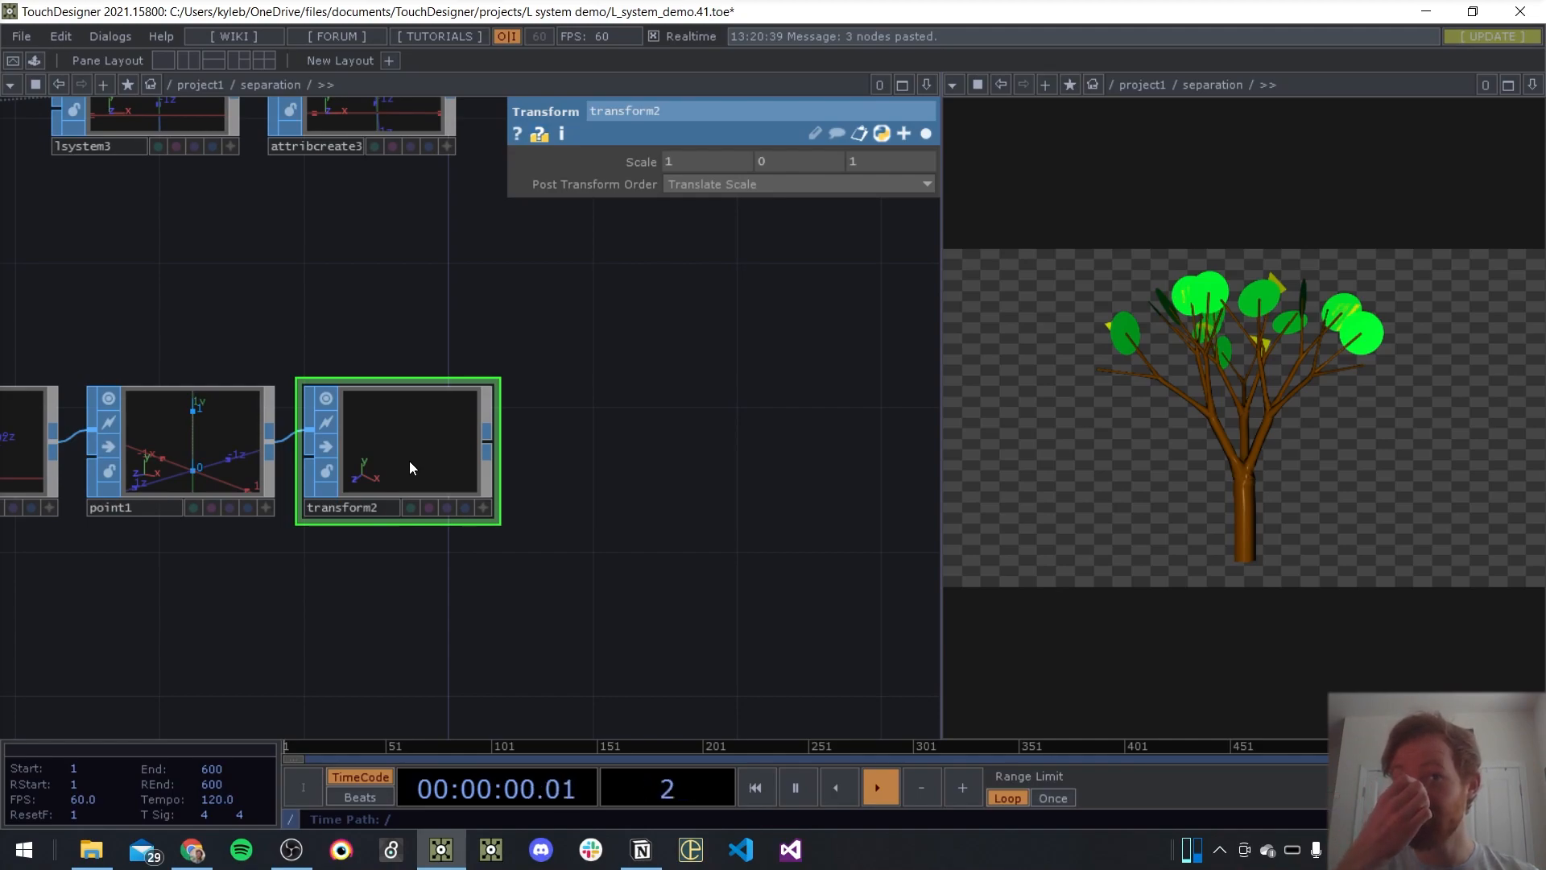
Move the table, rule and substitute DATs away from the lsystem SOPs to open up space between them
{"action": "scroll", "coordinate": [312, 335], "scroll_direction": "down", "scroll_amount": 3}
{"action": "left_click_drag", "start_coordinate": [455, 299], "coordinate": [608, 368]}
{"action": "left_click_drag", "start_coordinate": [409, 415], "coordinate": [583, 482]}
{"action": "scroll", "coordinate": [698, 480], "scroll_direction": "down", "scroll_amount": 3}
{"action": "right_click_drag", "start_coordinate": [501, 267], "coordinate": [387, 461]}
{"action": "left_click_drag", "start_coordinate": [484, 319], "coordinate": [408, 329]}
{"action": "left_click", "coordinate": [596, 459]}
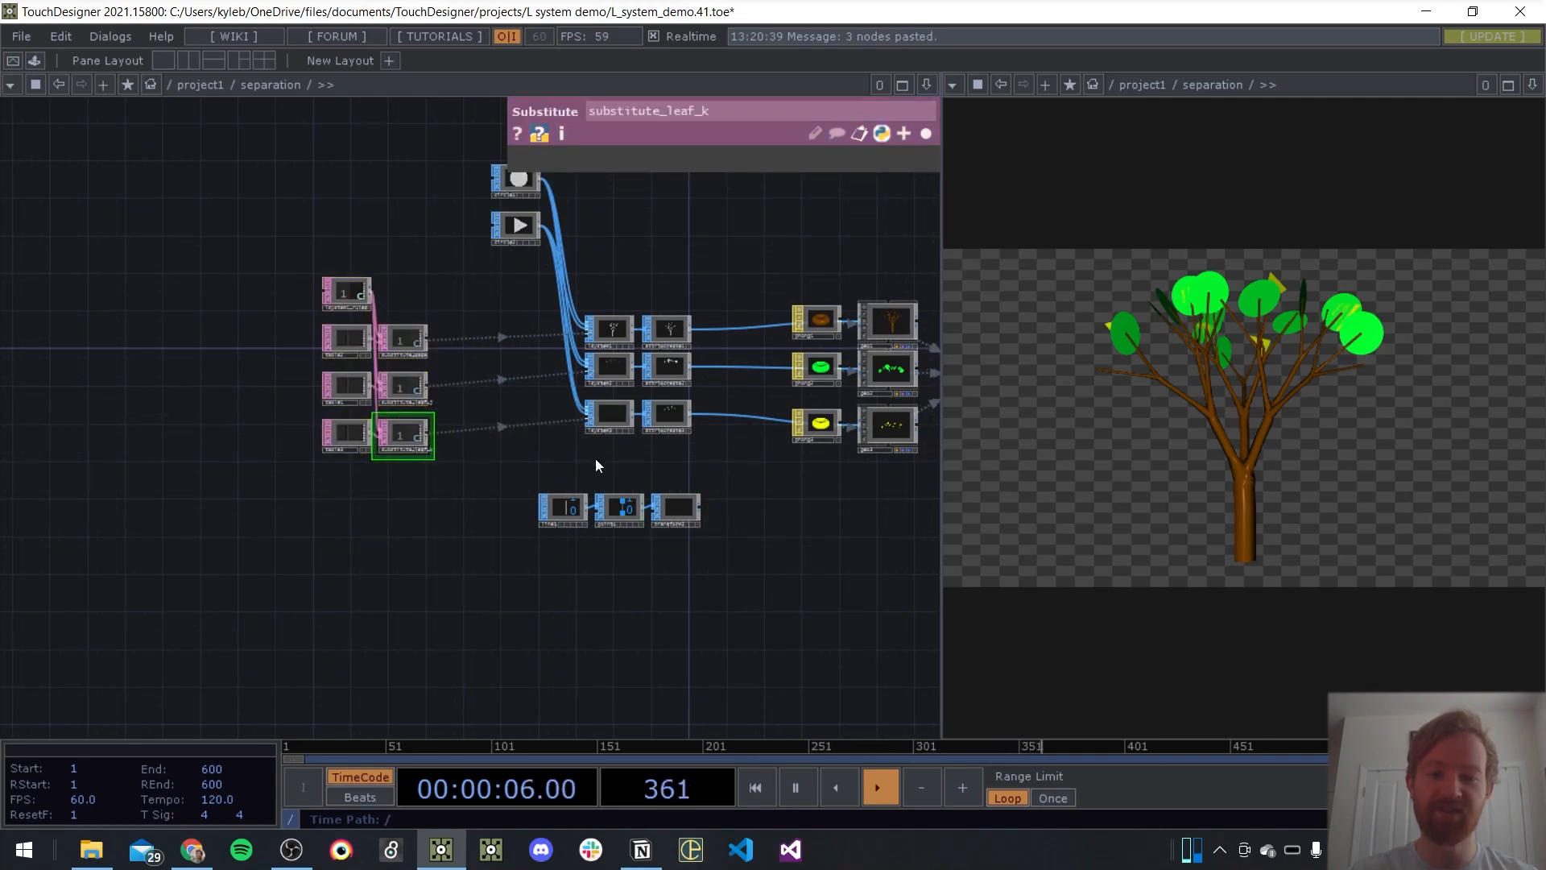
{"action": "right_click_drag", "start_coordinate": [430, 261], "coordinate": [302, 469]}
{"action": "left_click_drag", "start_coordinate": [404, 340], "coordinate": [395, 331]}
Move the line, point and transform chain below circle2 and wire transform2 into the lsystem inputs
{"action": "left_click", "coordinate": [707, 564]}
{"action": "right_click_drag", "start_coordinate": [731, 493], "coordinate": [567, 522]}
{"action": "left_click_drag", "start_coordinate": [669, 504], "coordinate": [513, 269]}
{"action": "scroll", "coordinate": [577, 242], "scroll_direction": "up", "scroll_amount": 5}
{"action": "scroll", "coordinate": [555, 249], "scroll_direction": "down", "scroll_amount": 4}
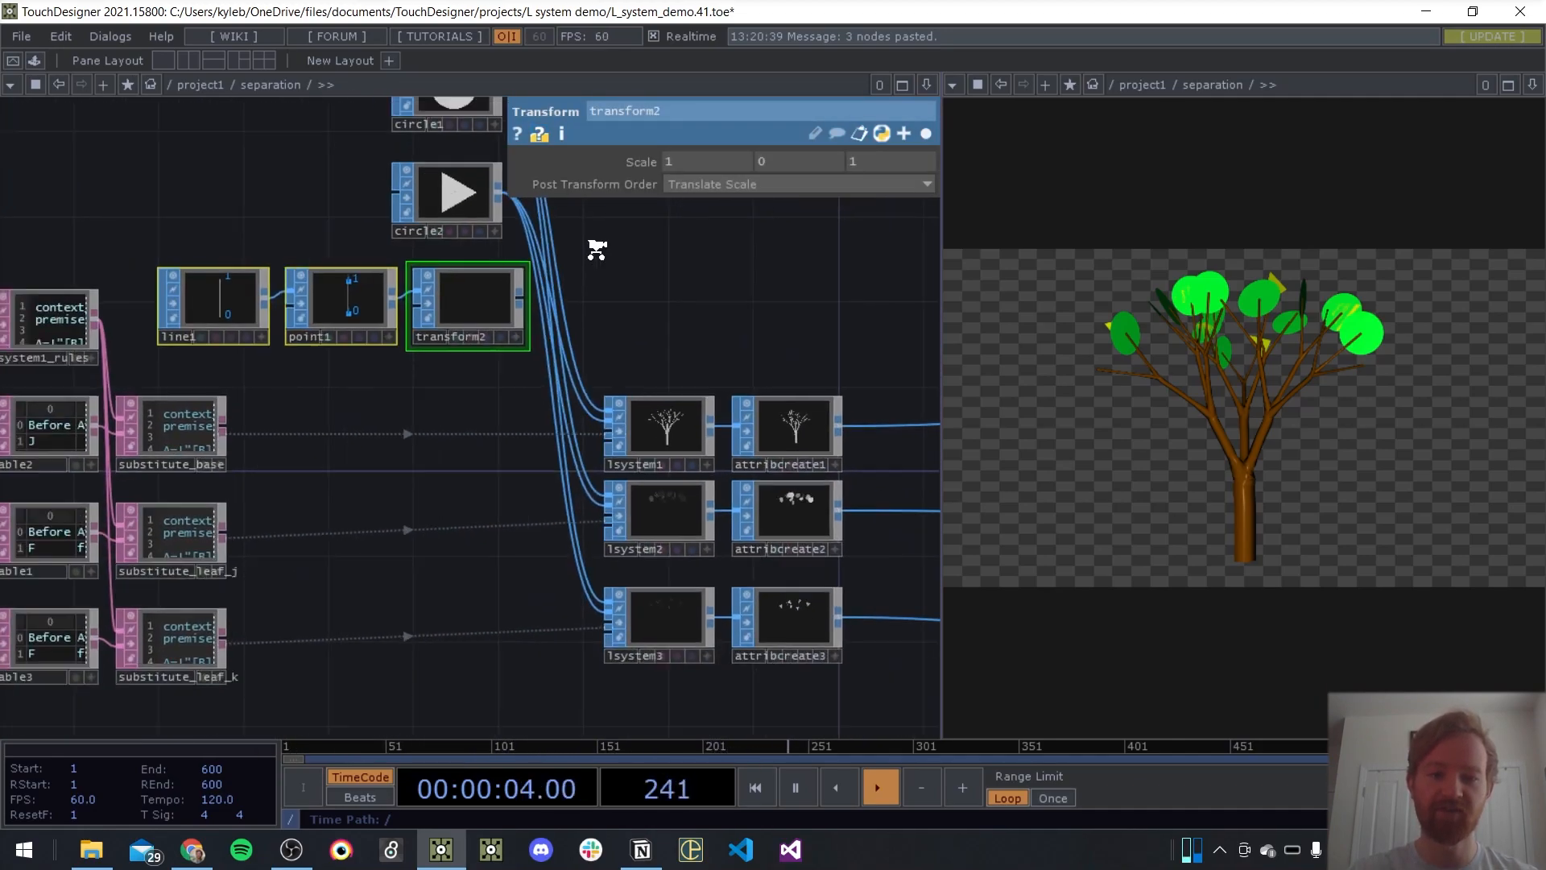
{"action": "scroll", "coordinate": [596, 346], "scroll_direction": "up", "scroll_amount": 3}
{"action": "scroll", "coordinate": [644, 410], "scroll_direction": "up", "scroll_amount": 2}
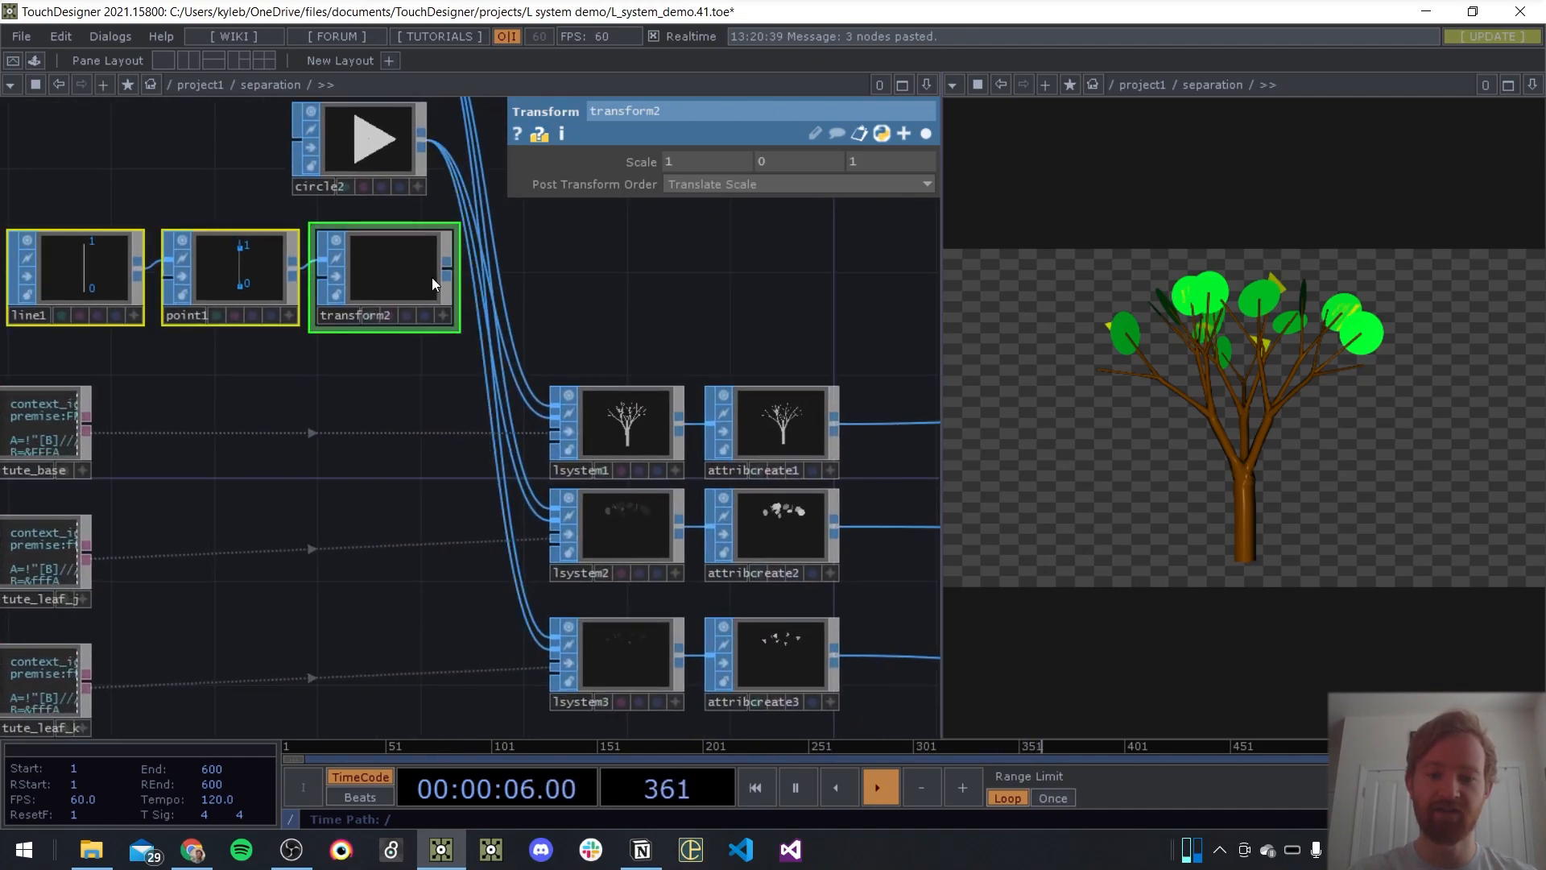
{"action": "left_click_drag", "start_coordinate": [450, 268], "coordinate": [549, 401]}
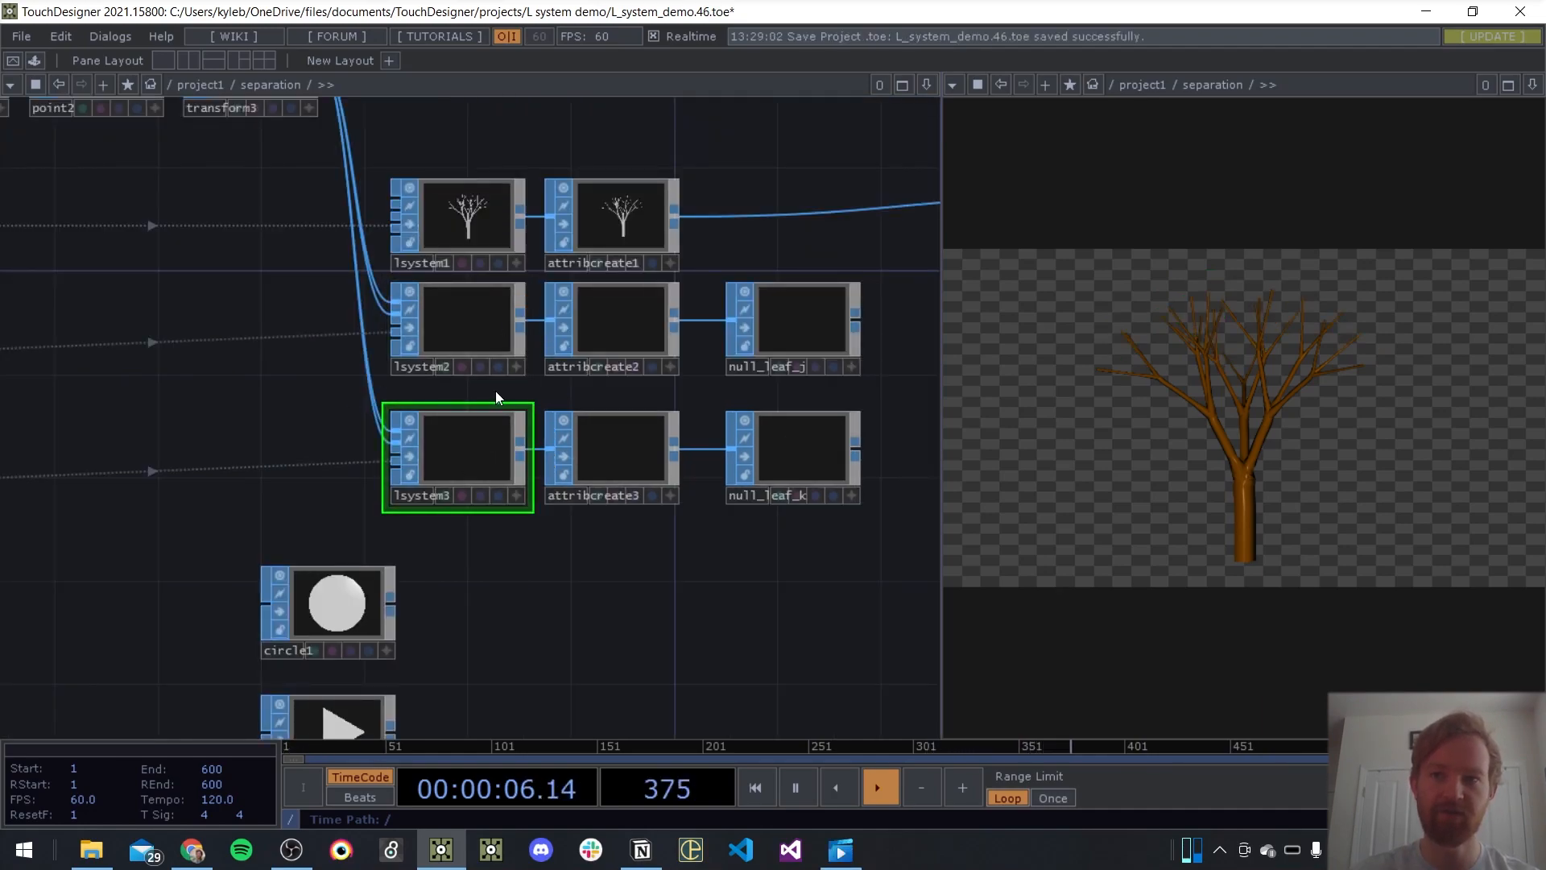
Set lsystem2's geometry type to Skeleton and delete the attribcreate2 SOP after it
{"action": "left_click", "coordinate": [480, 329]}
{"action": "key", "text": "p"}
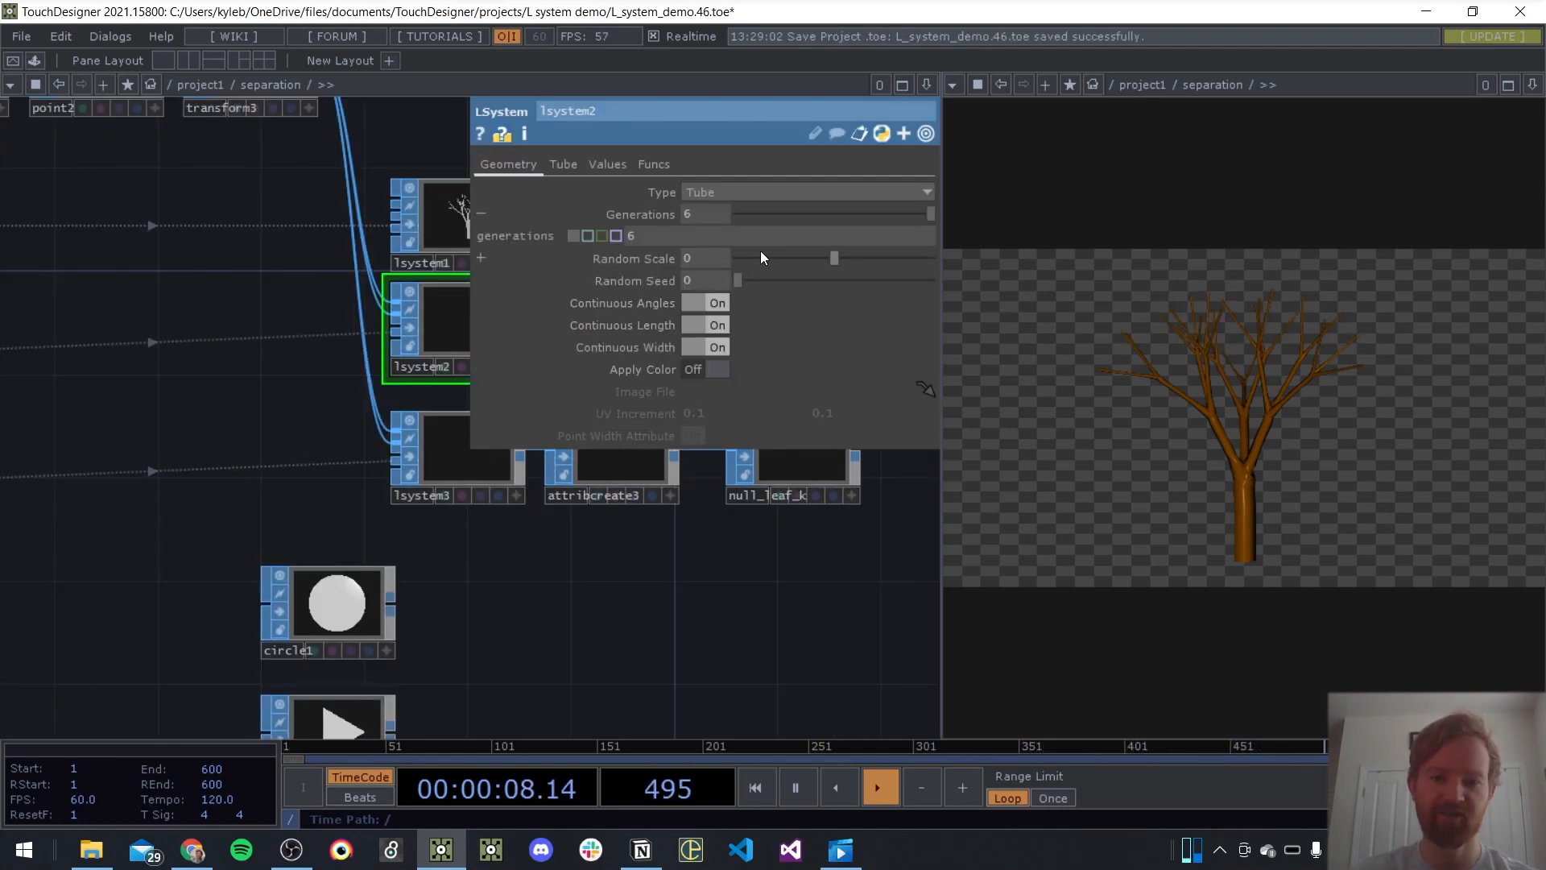
{"action": "left_click", "coordinate": [719, 194]}
{"action": "left_click", "coordinate": [718, 211]}
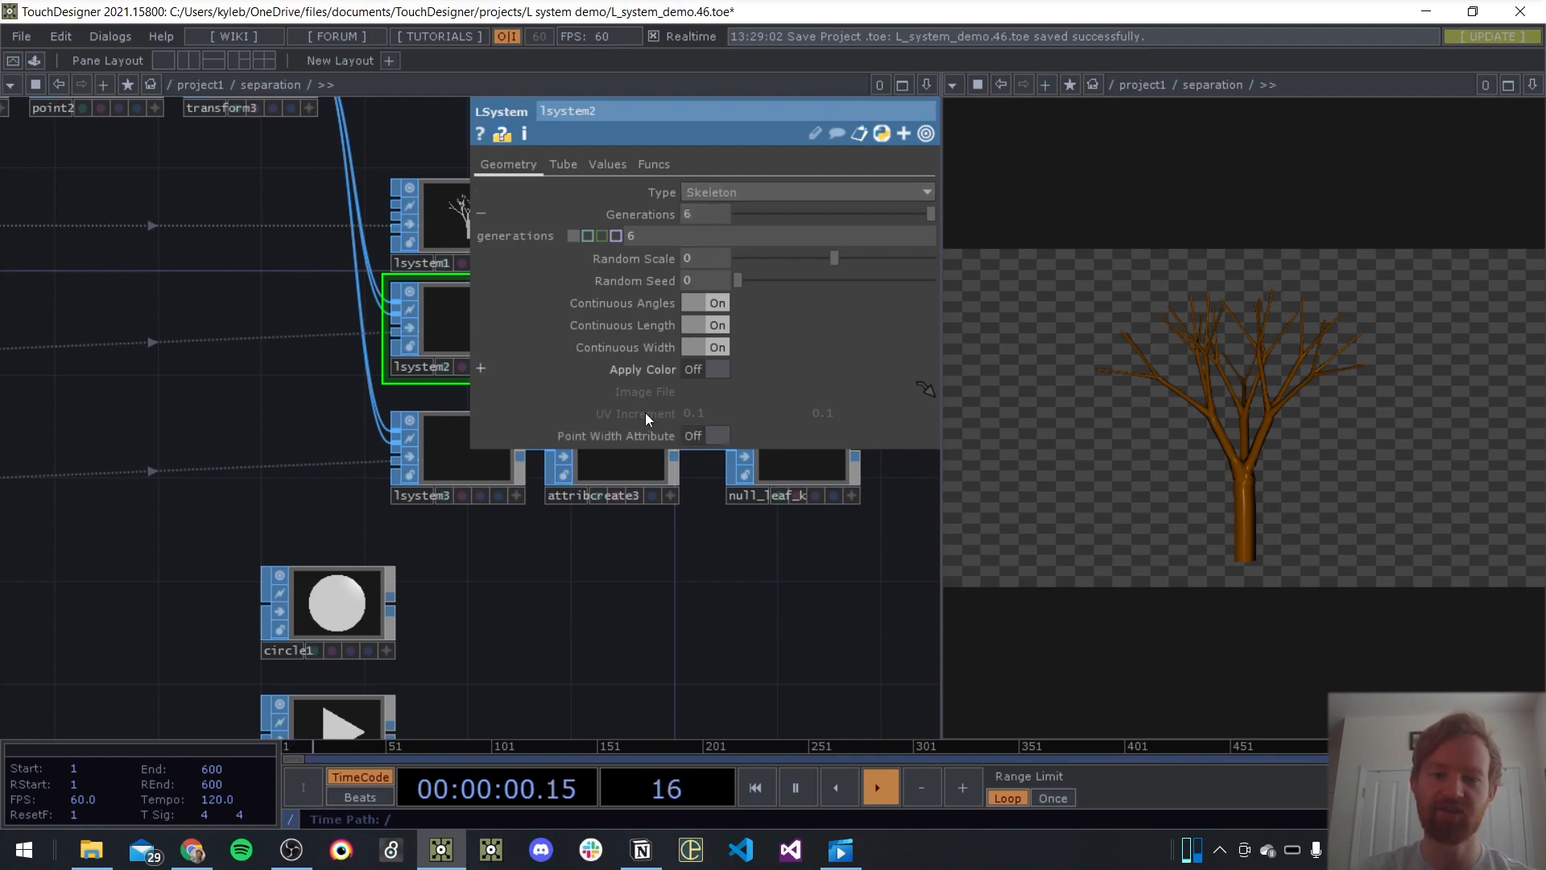
{"action": "left_click", "coordinate": [613, 331]}
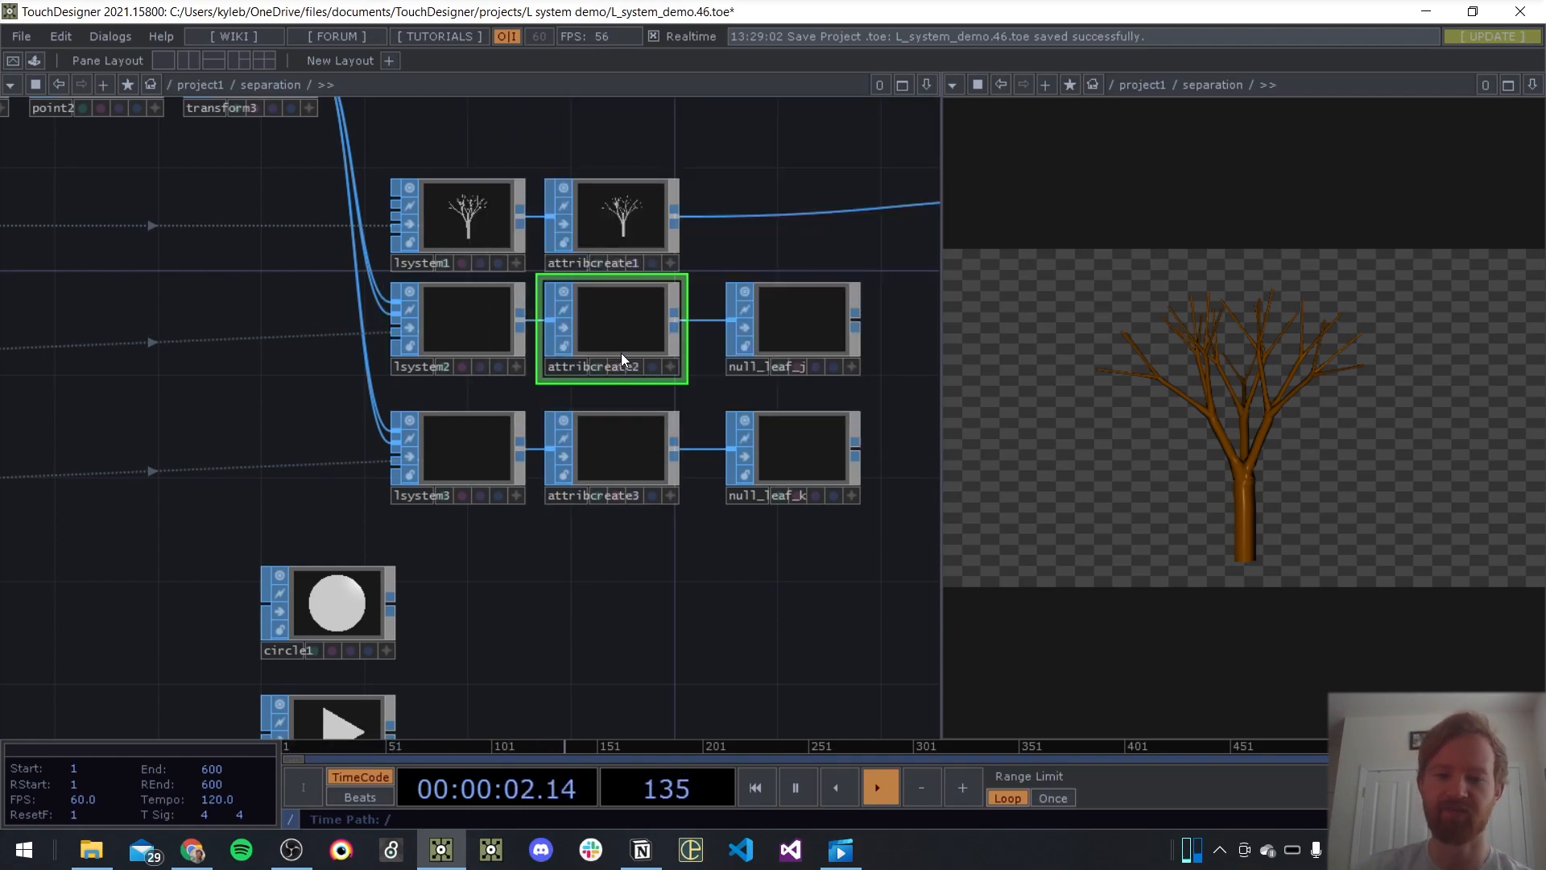
{"action": "key", "text": "p"}
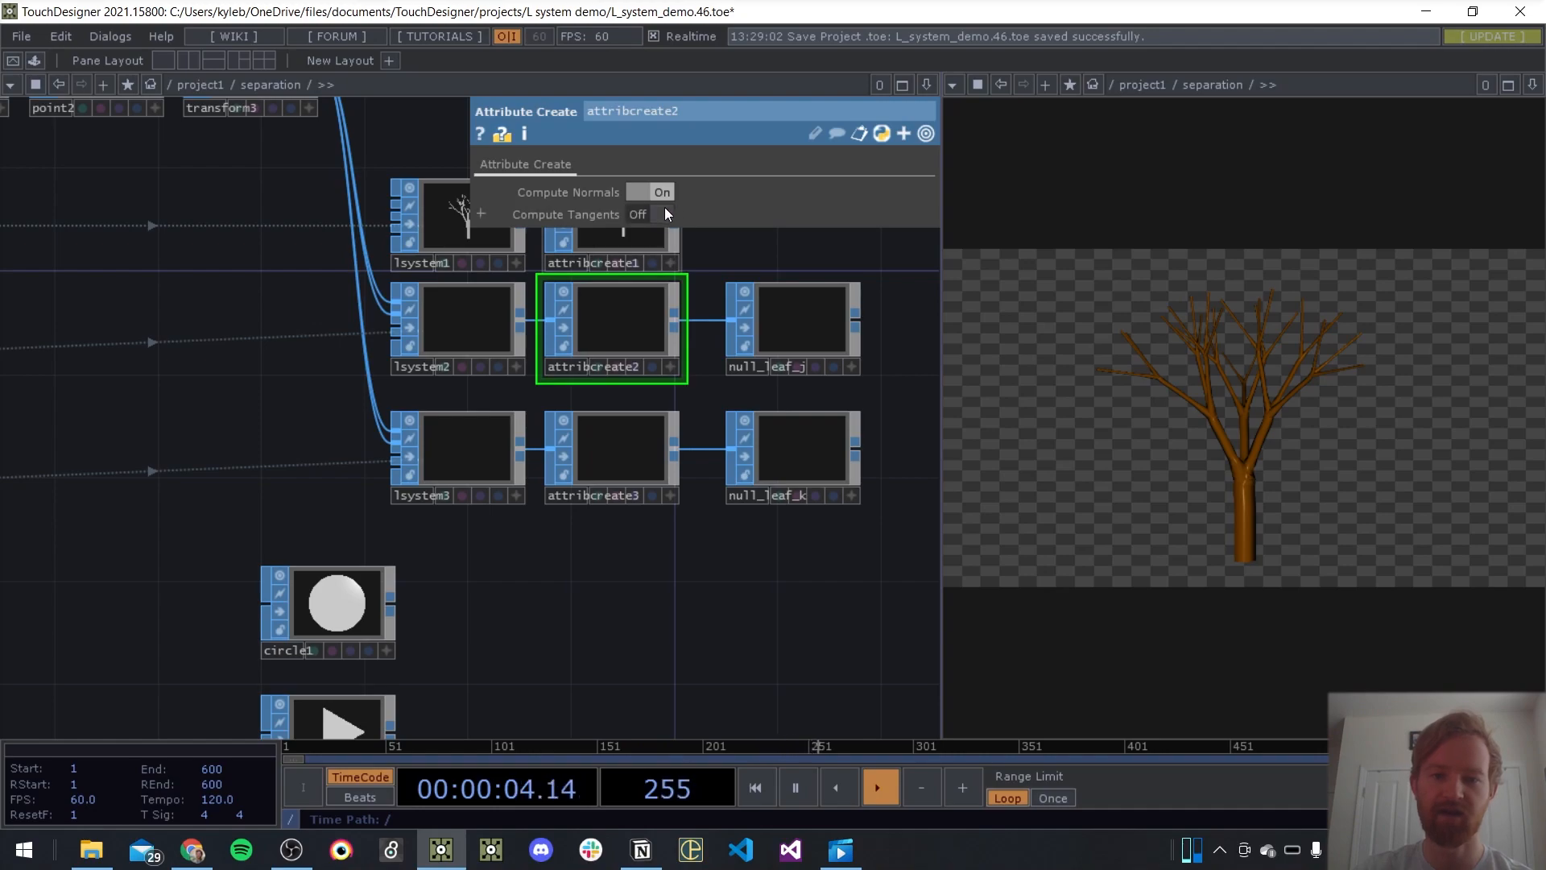
{"action": "key", "text": "Delete"}
Set lsystem3's geometry type to Skeleton and delete the attribcreate3 SOP after it
{"action": "left_click", "coordinate": [470, 452]}
{"action": "key", "text": "p"}
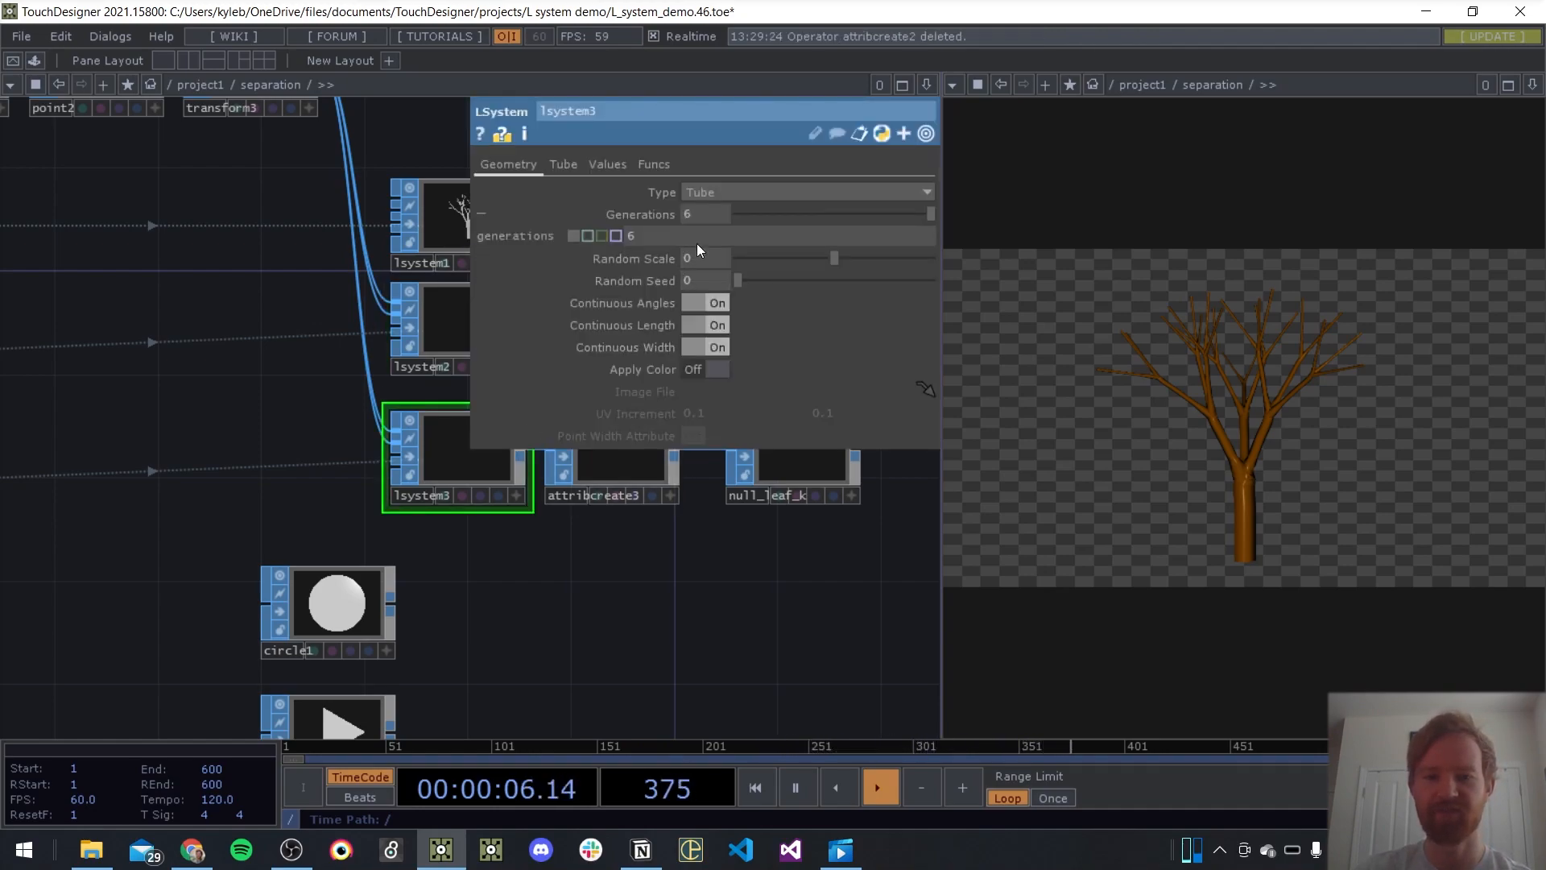
{"action": "left_click", "coordinate": [706, 192]}
{"action": "left_click", "coordinate": [699, 209]}
{"action": "left_click", "coordinate": [616, 450]}
{"action": "key", "text": "Delete"}
Save the project and move null_leaf_j and null_leaf_k directly beside lsystem2 and lsystem3
{"action": "key", "text": "ctrl+s"}
{"action": "left_click_drag", "start_coordinate": [823, 300], "coordinate": [641, 322]}
{"action": "left_click_drag", "start_coordinate": [822, 450], "coordinate": [641, 450]}
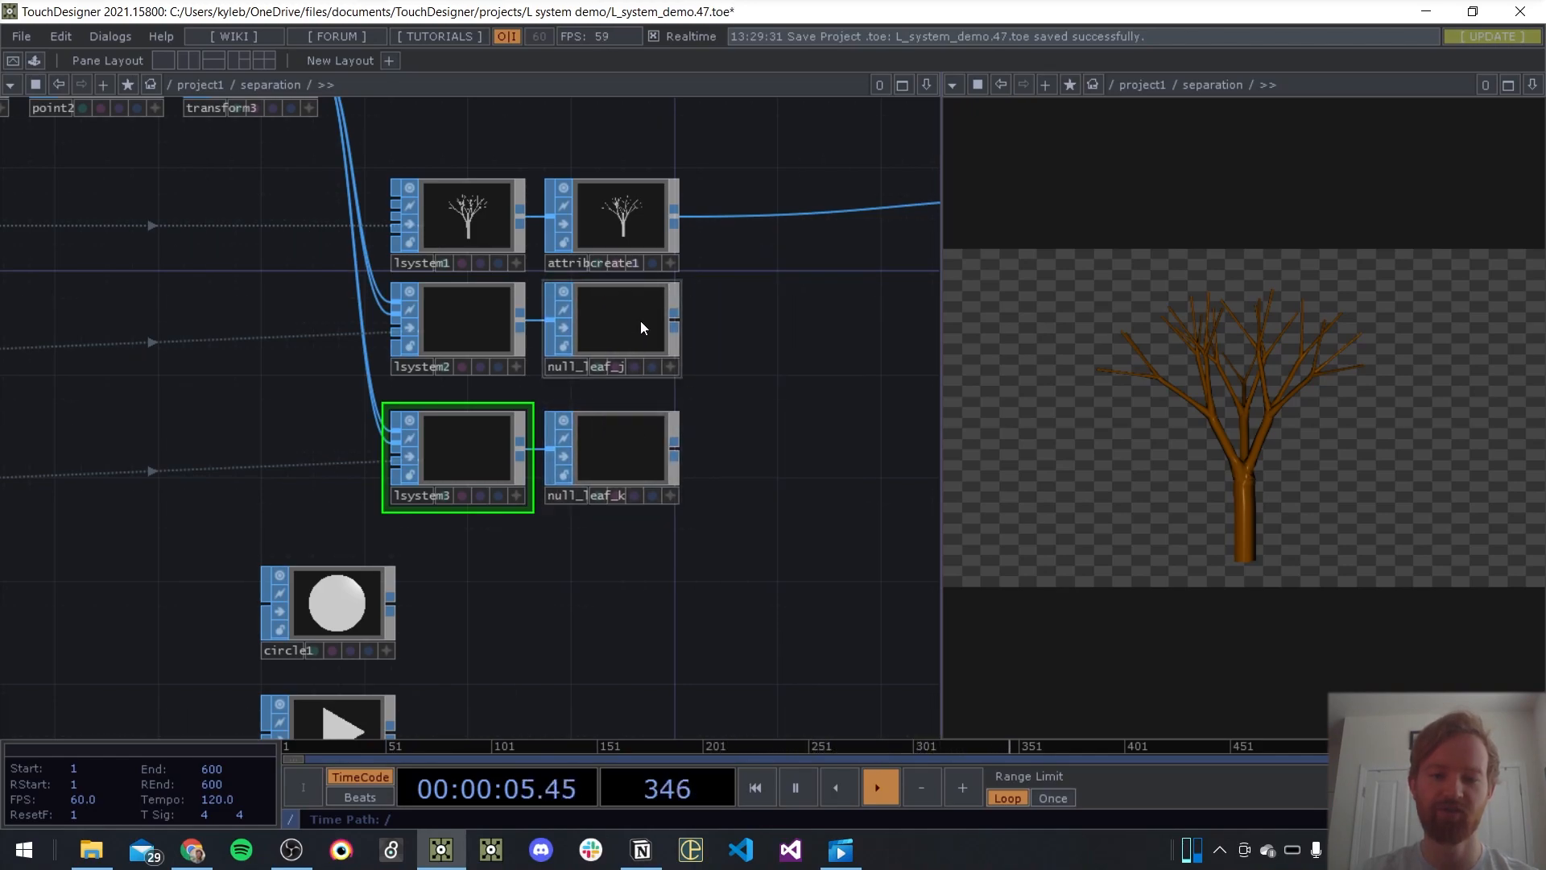
Assign null_leaf_j as geo2's Default Instance OP and feed circle1 into geo2 as its geometry
{"action": "scroll", "coordinate": [615, 352], "scroll_direction": "down", "scroll_amount": 6}
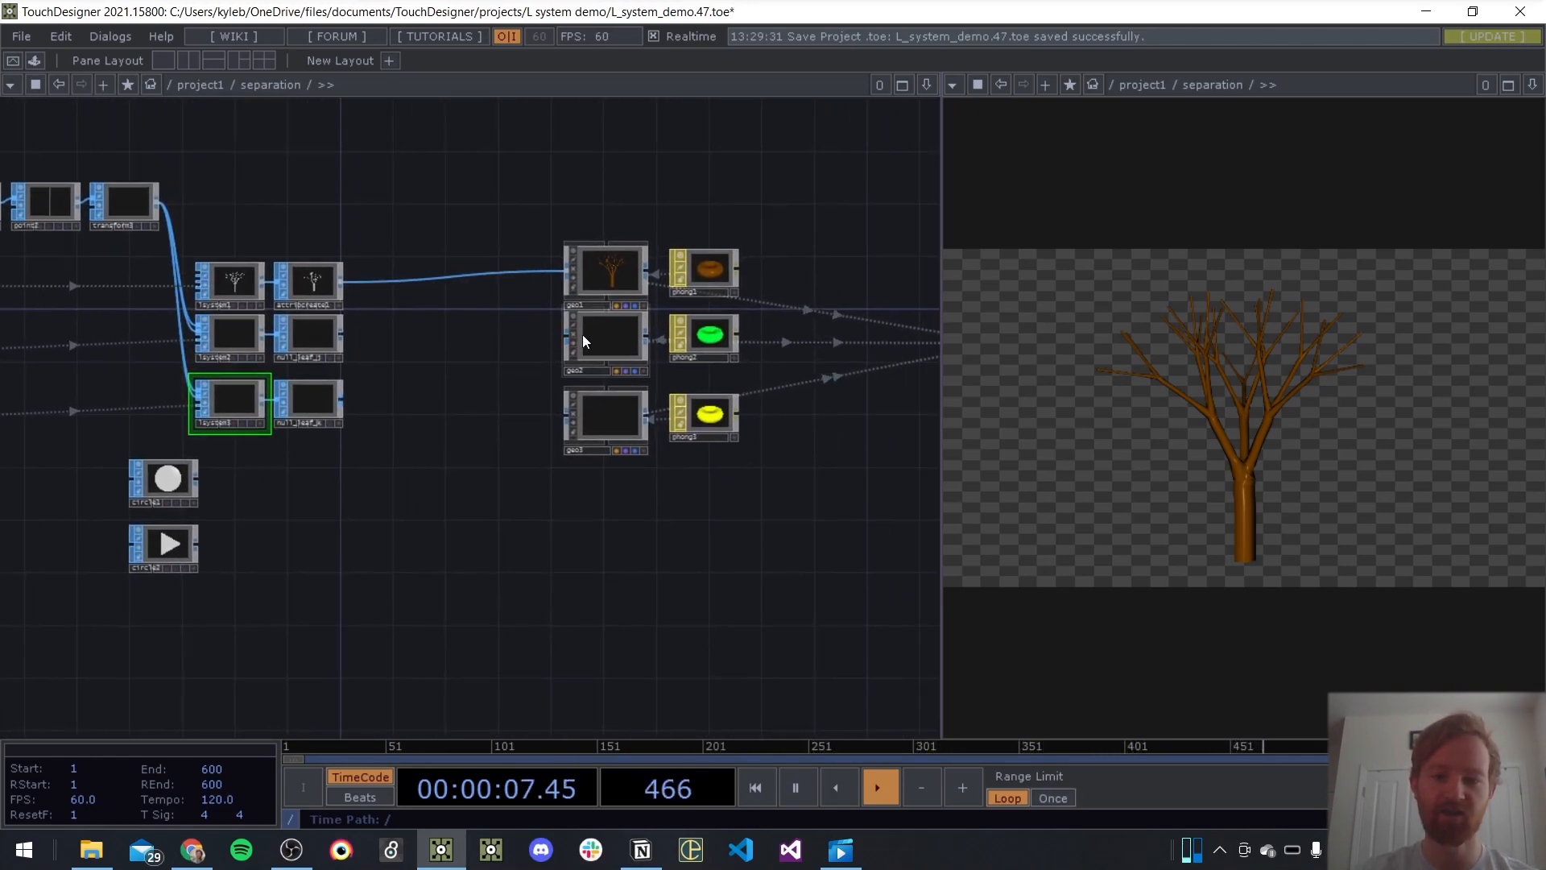
{"action": "left_click", "coordinate": [599, 338]}
{"action": "key", "text": "p"}
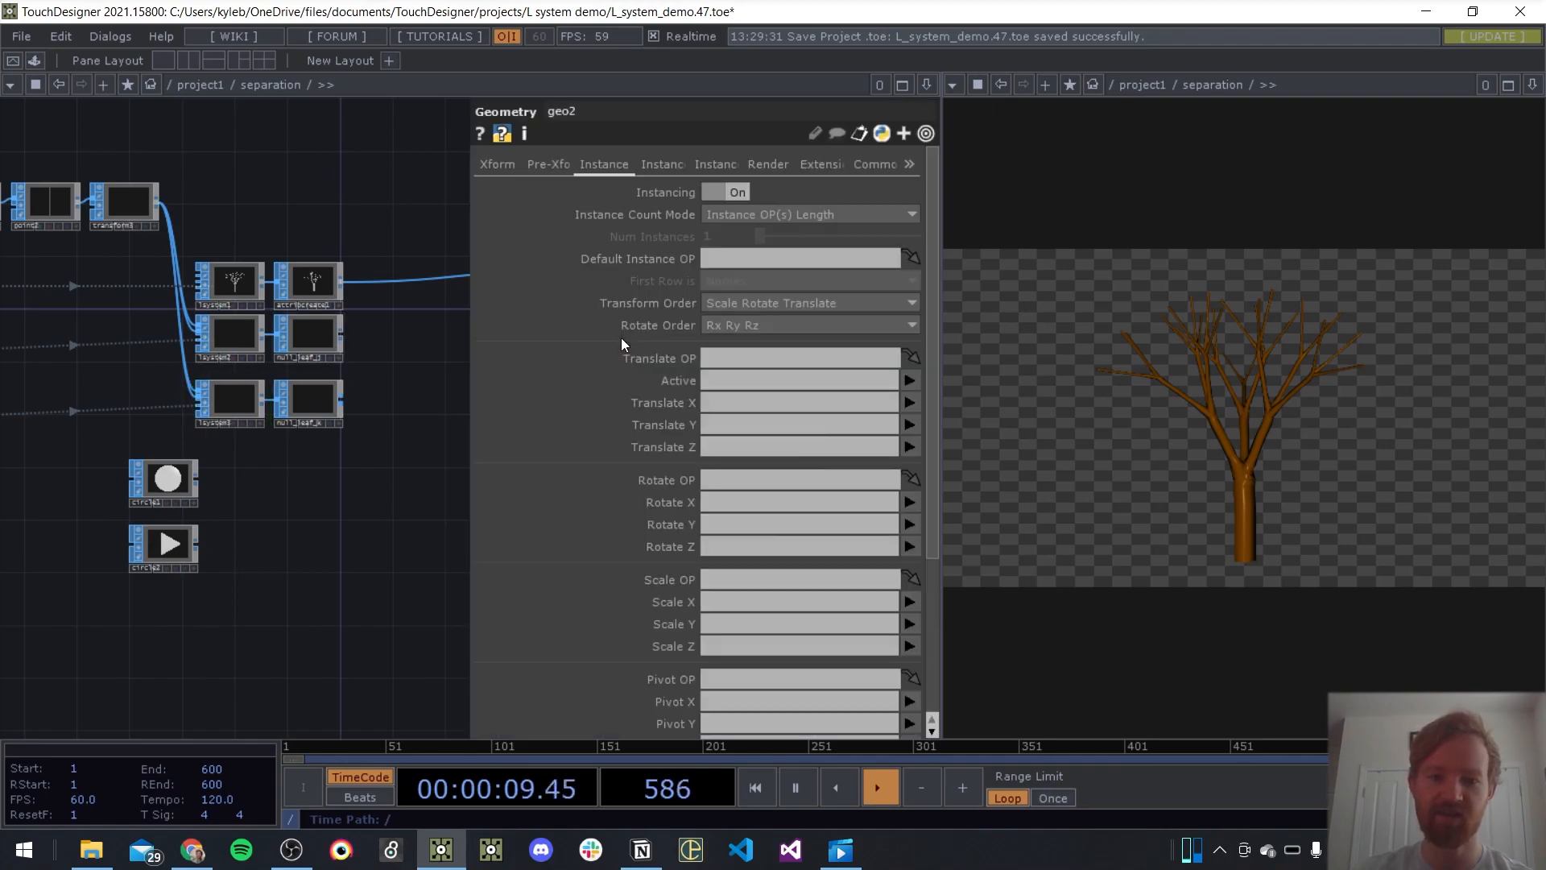
{"action": "left_click_drag", "start_coordinate": [324, 347], "coordinate": [709, 260]}
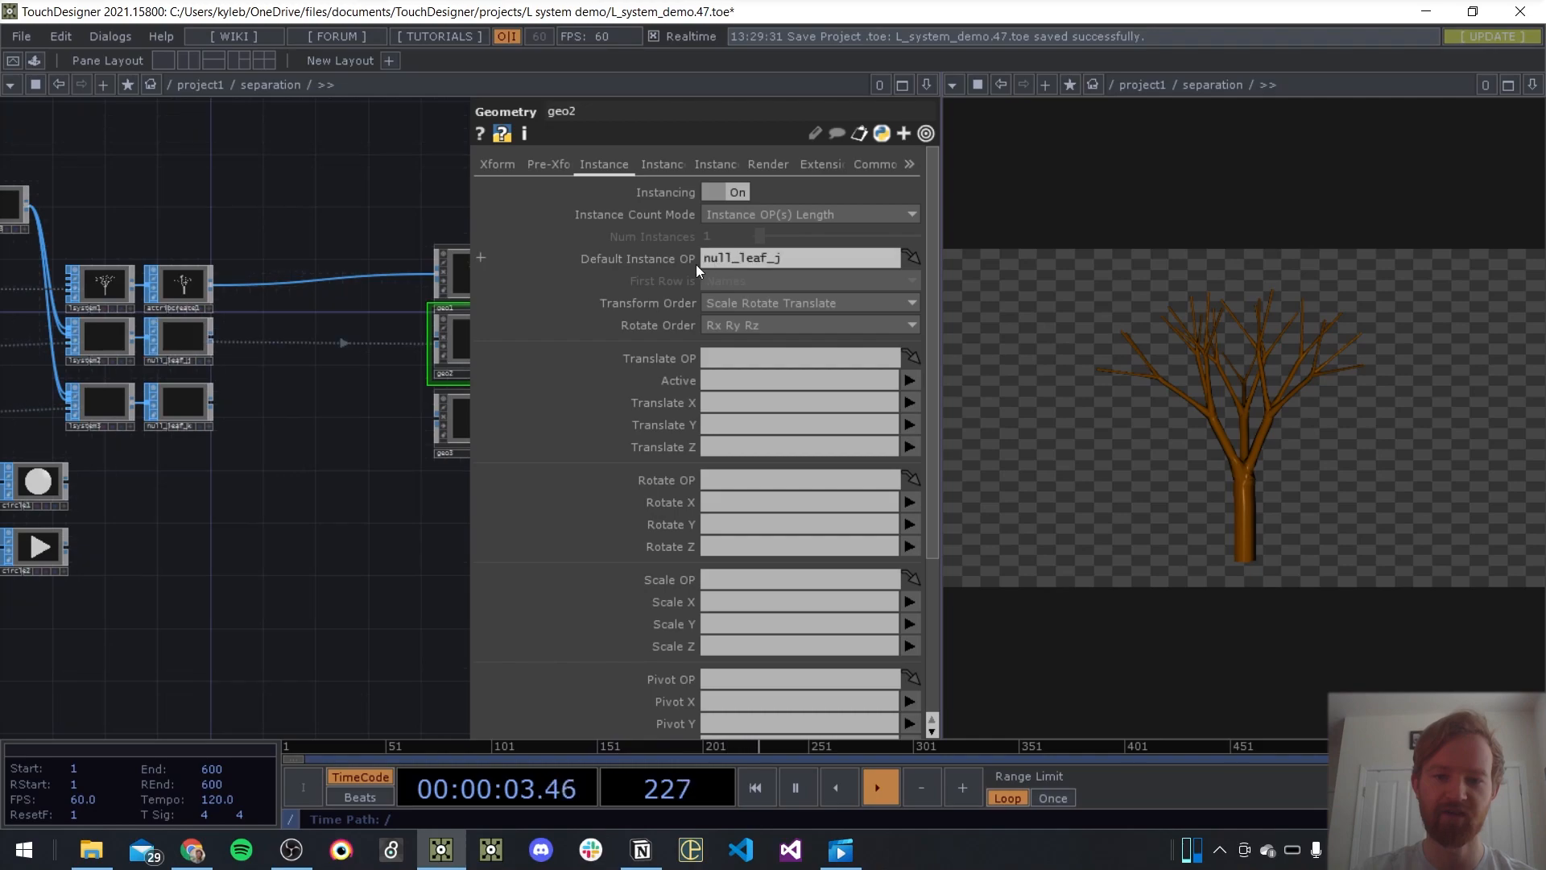
{"action": "key", "text": "p"}
{"action": "left_click_drag", "start_coordinate": [52, 491], "coordinate": [433, 340]}
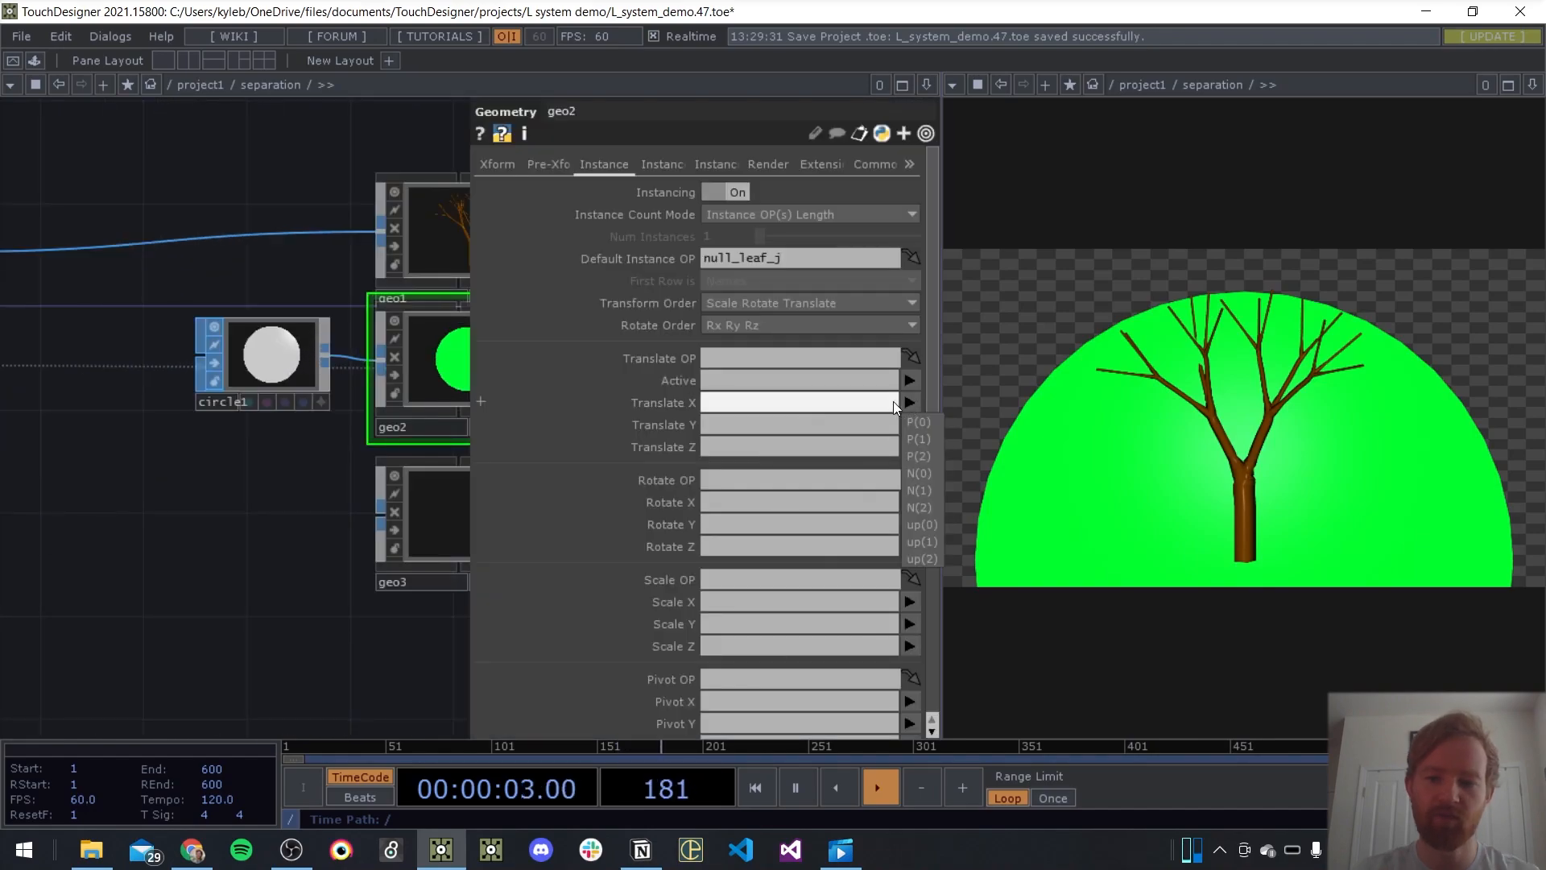
Map geo2's instance Translate X, Y and Z to P(0), P(1) and P(2)
{"action": "left_click", "coordinate": [918, 422]}
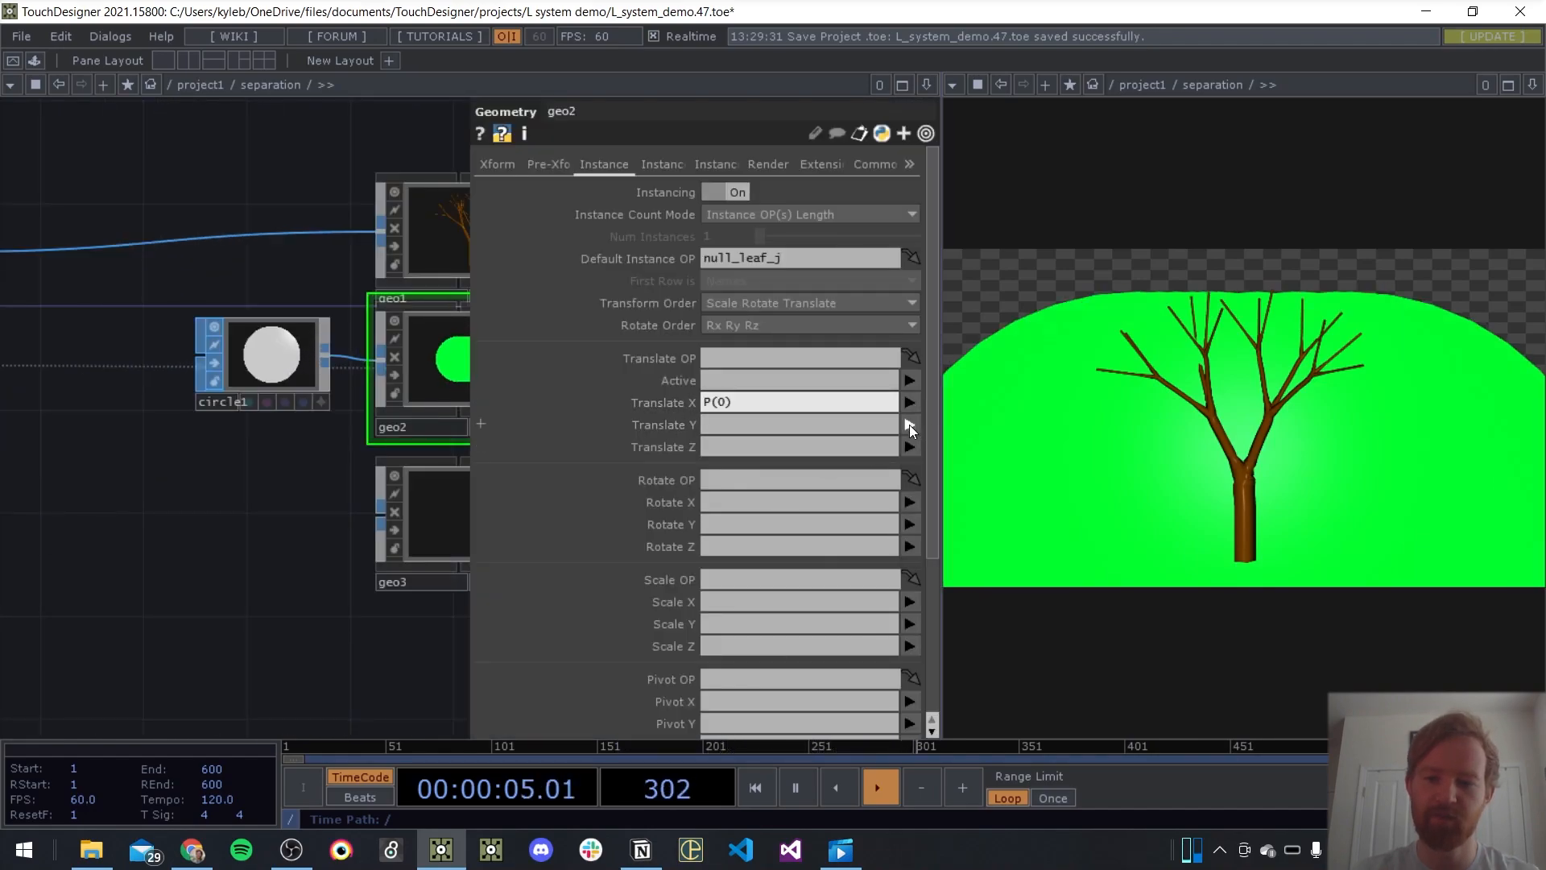
{"action": "left_click", "coordinate": [910, 423]}
{"action": "left_click", "coordinate": [910, 446]}
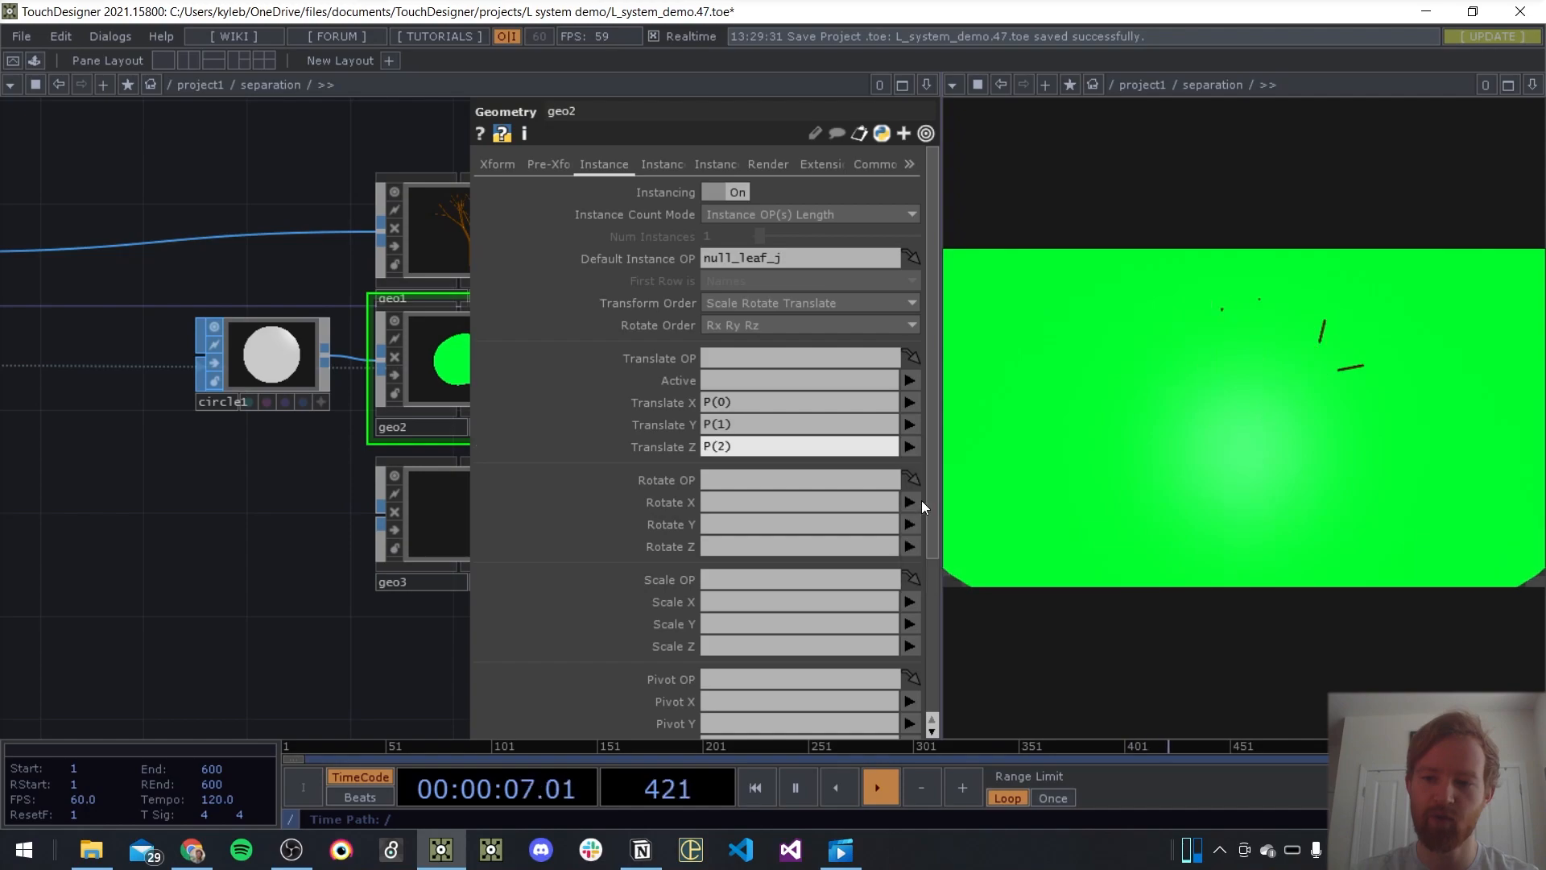
{"action": "left_click", "coordinate": [331, 630]}
{"action": "key", "text": "p"}
Move circle1 farther from geo2 and insert a Transform SOP between them
{"action": "left_click_drag", "start_coordinate": [278, 382], "coordinate": [123, 381]}
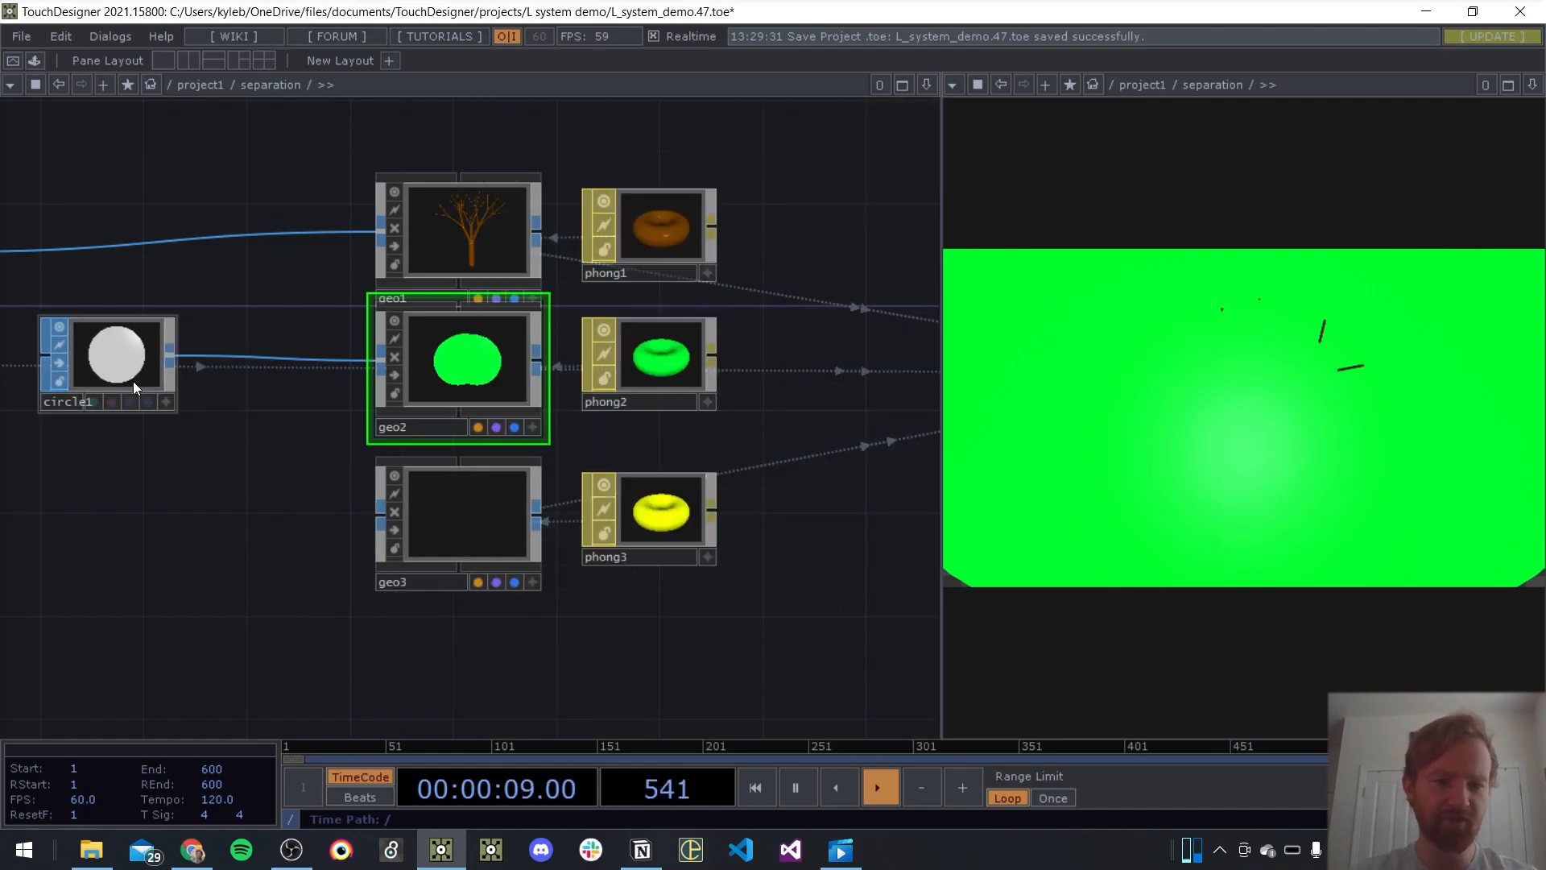
{"action": "right_click", "coordinate": [268, 356]}
{"action": "left_click", "coordinate": [297, 331]}
{"action": "type", "text": "tra"}
{"action": "left_click", "coordinate": [367, 549]}
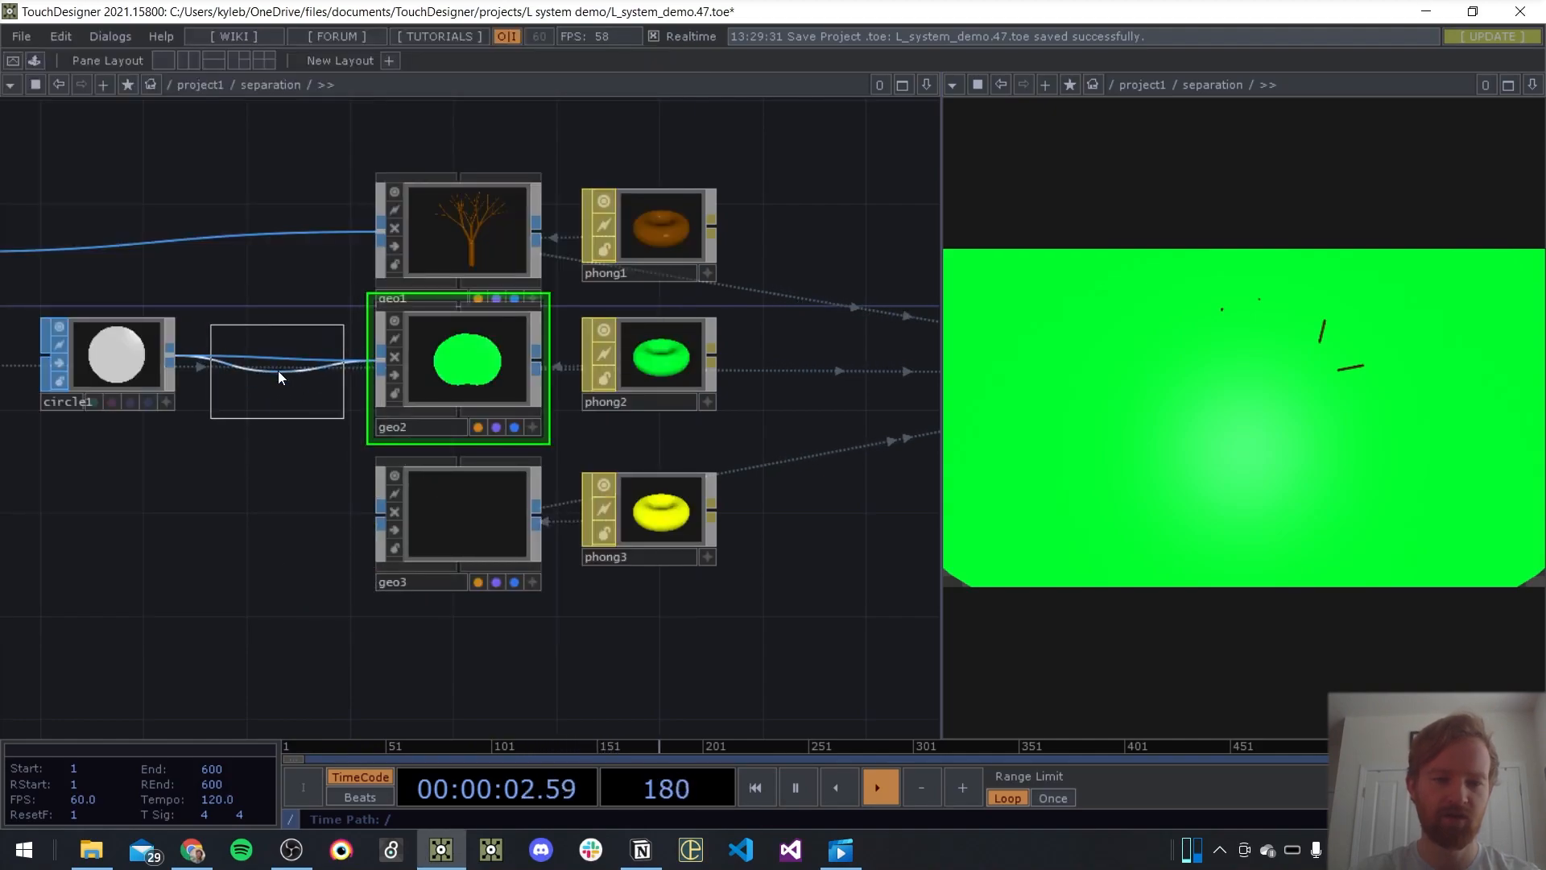
{"action": "left_click", "coordinate": [272, 372]}
Set the Uniform Scale of the Transform SOP after circle1 to .01
{"action": "type", "text": "p"}
{"action": "type", "text": ".01"}
{"action": "key", "text": "Return"}
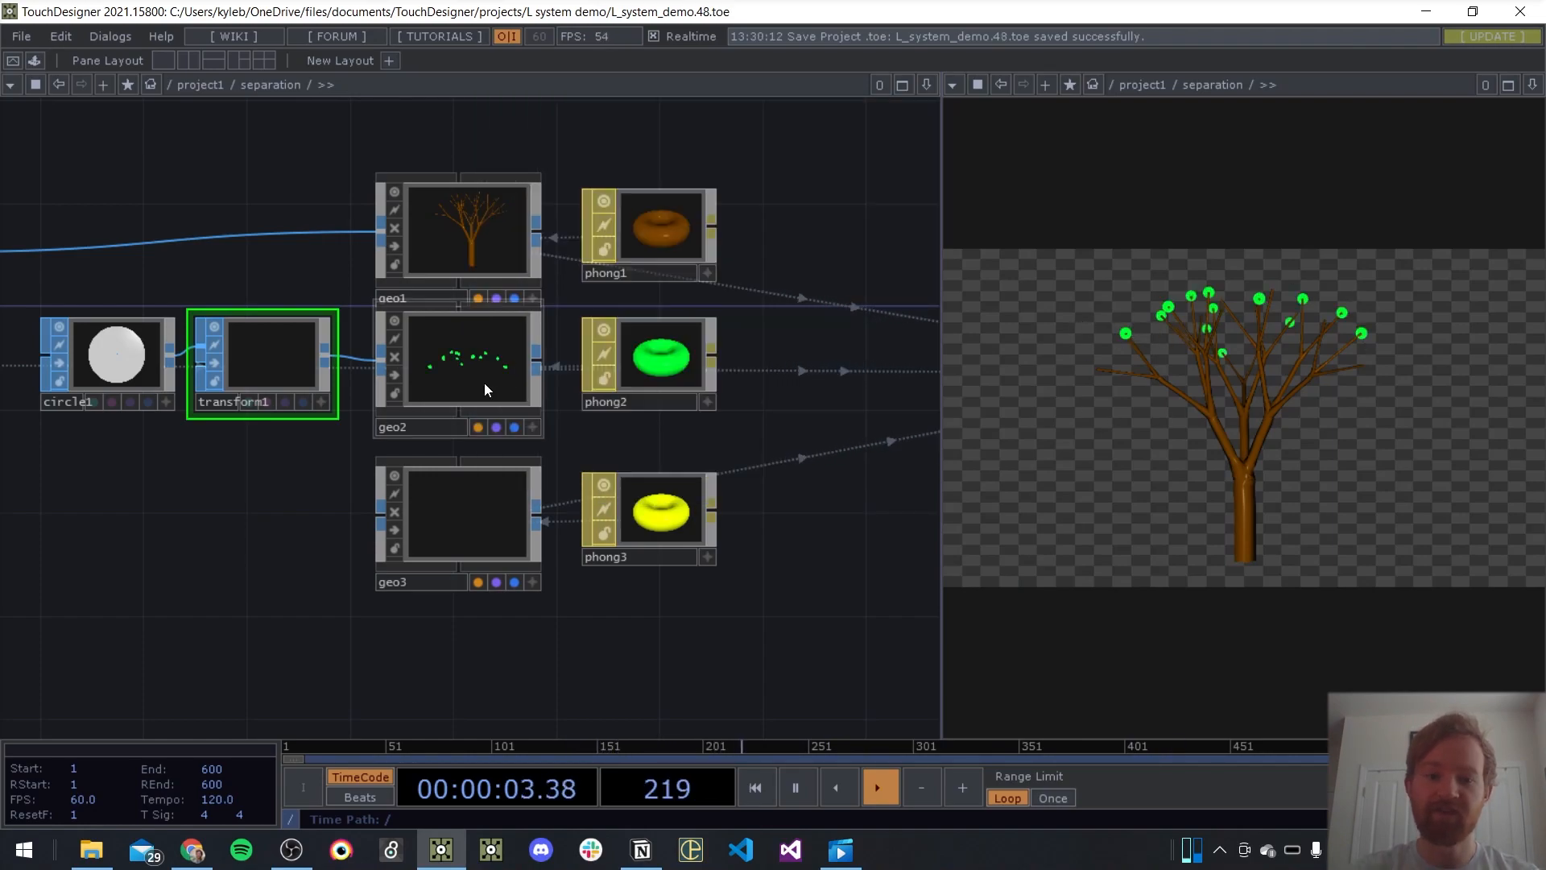
Map geo2's Rotate to Vector X, Y and Z to the normals N(0), N(1) and N(2)
{"action": "left_click", "coordinate": [480, 364]}
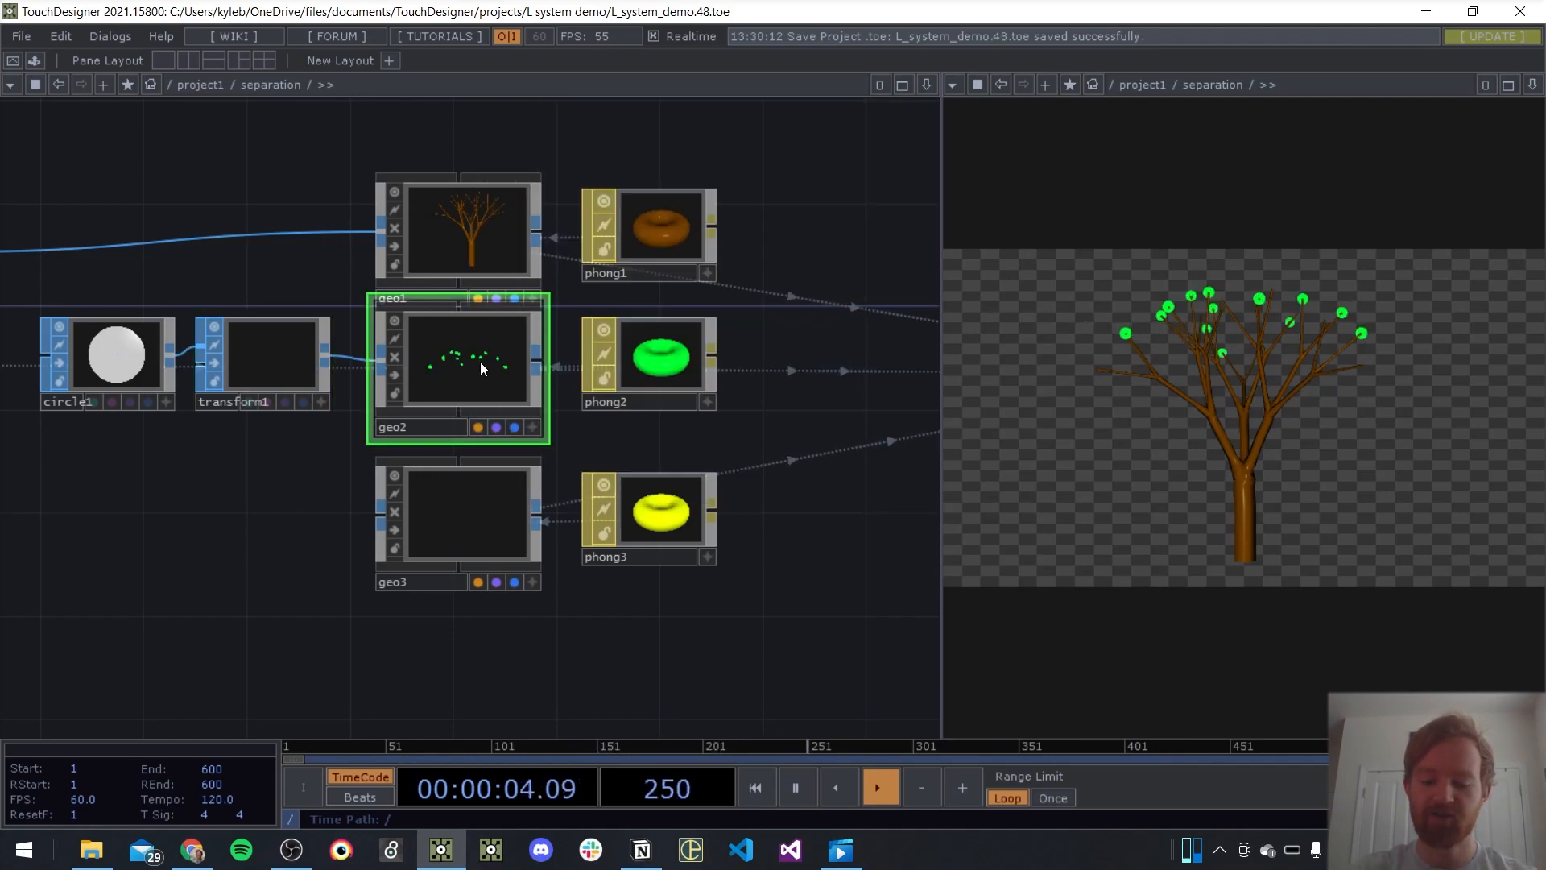
{"action": "key", "text": "p"}
{"action": "left_click", "coordinate": [659, 164]}
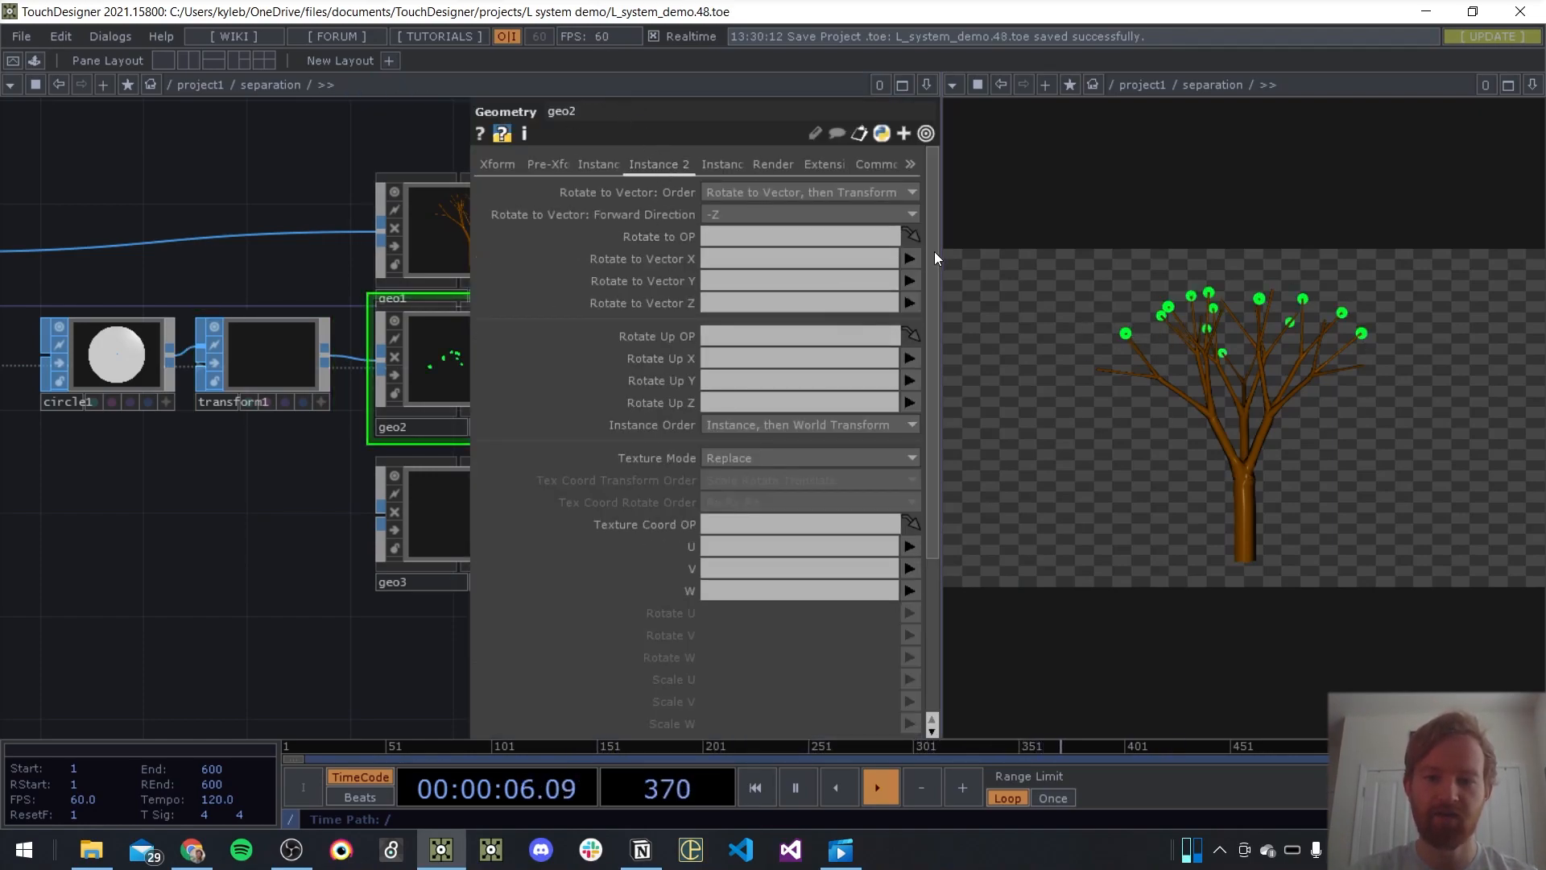
{"action": "left_click", "coordinate": [910, 260]}
{"action": "left_click", "coordinate": [927, 332]}
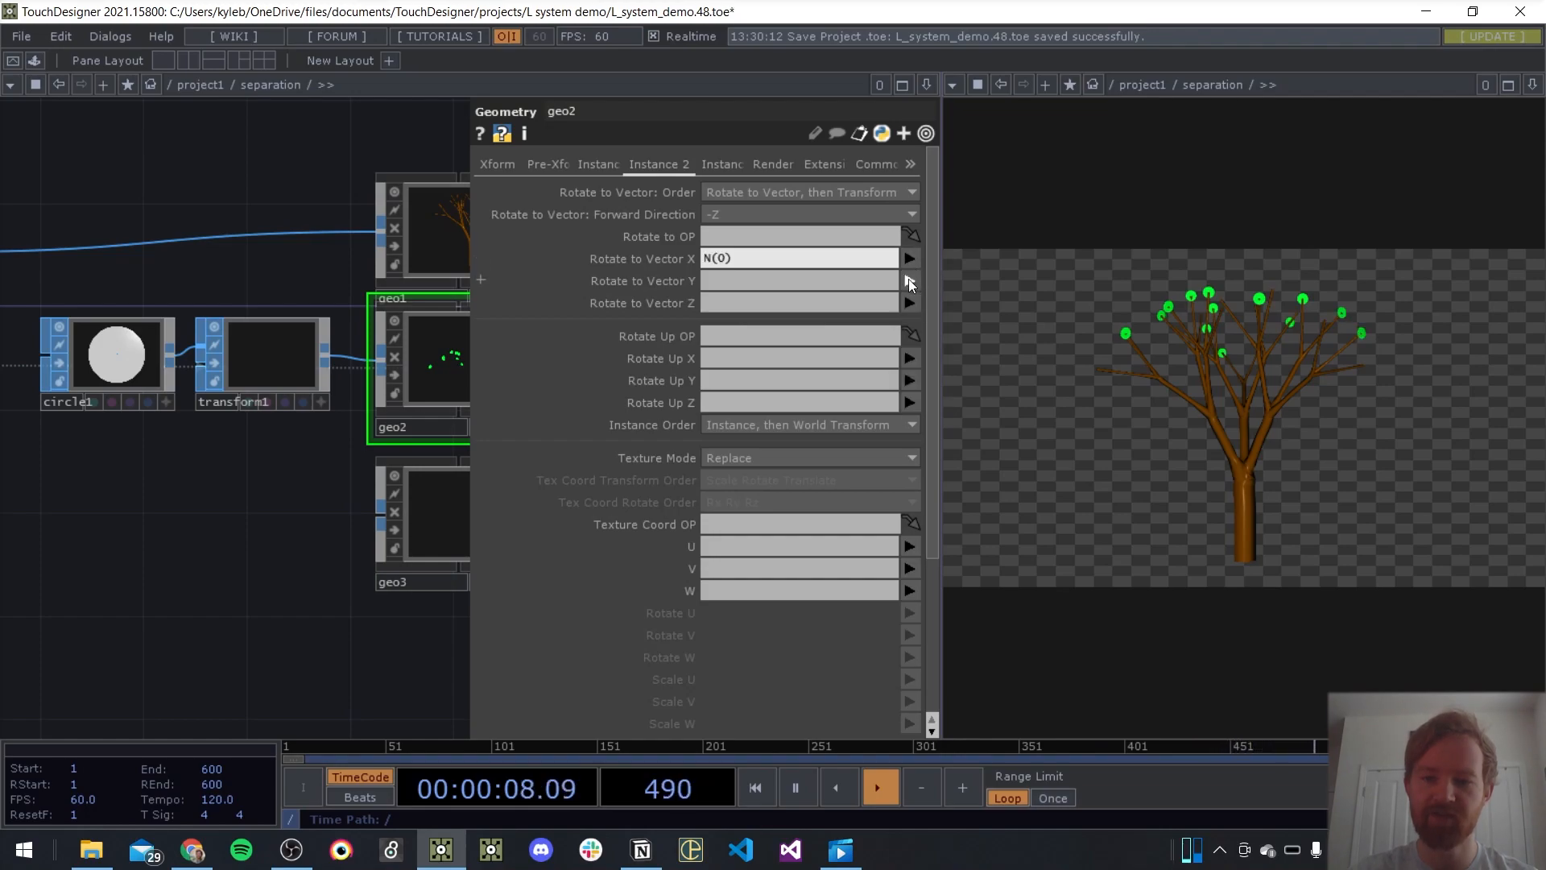
{"action": "left_click", "coordinate": [908, 281]}
{"action": "left_click", "coordinate": [926, 367]}
{"action": "left_click", "coordinate": [910, 303]}
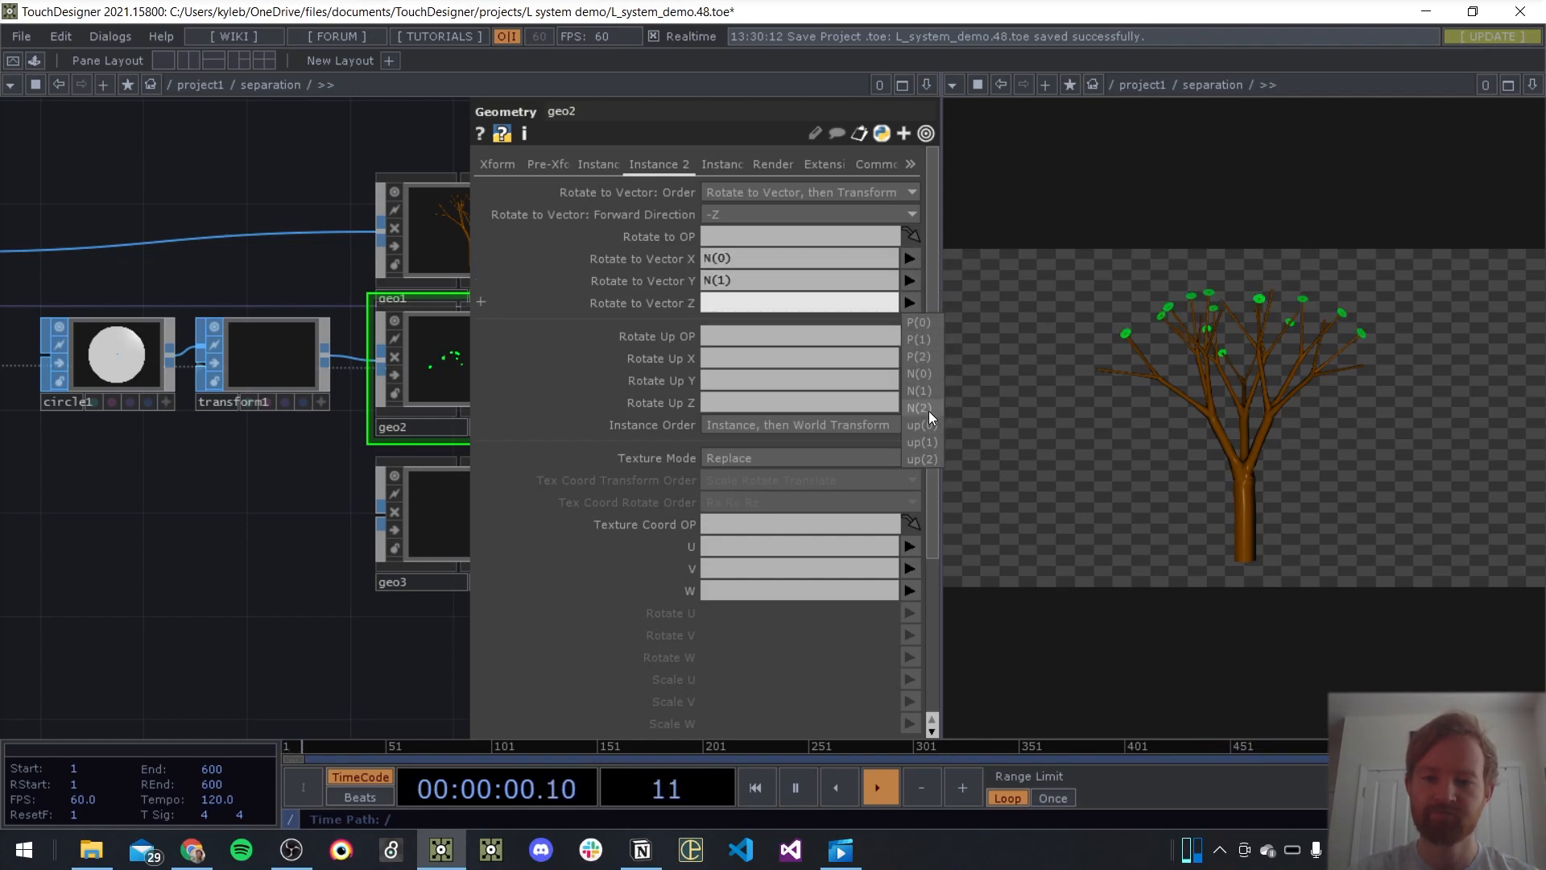
{"action": "left_click", "coordinate": [926, 407]}
Map geo2's Rotate Up X, Y and Z to up(0), up(1) and up(2)
{"action": "left_click", "coordinate": [910, 358]}
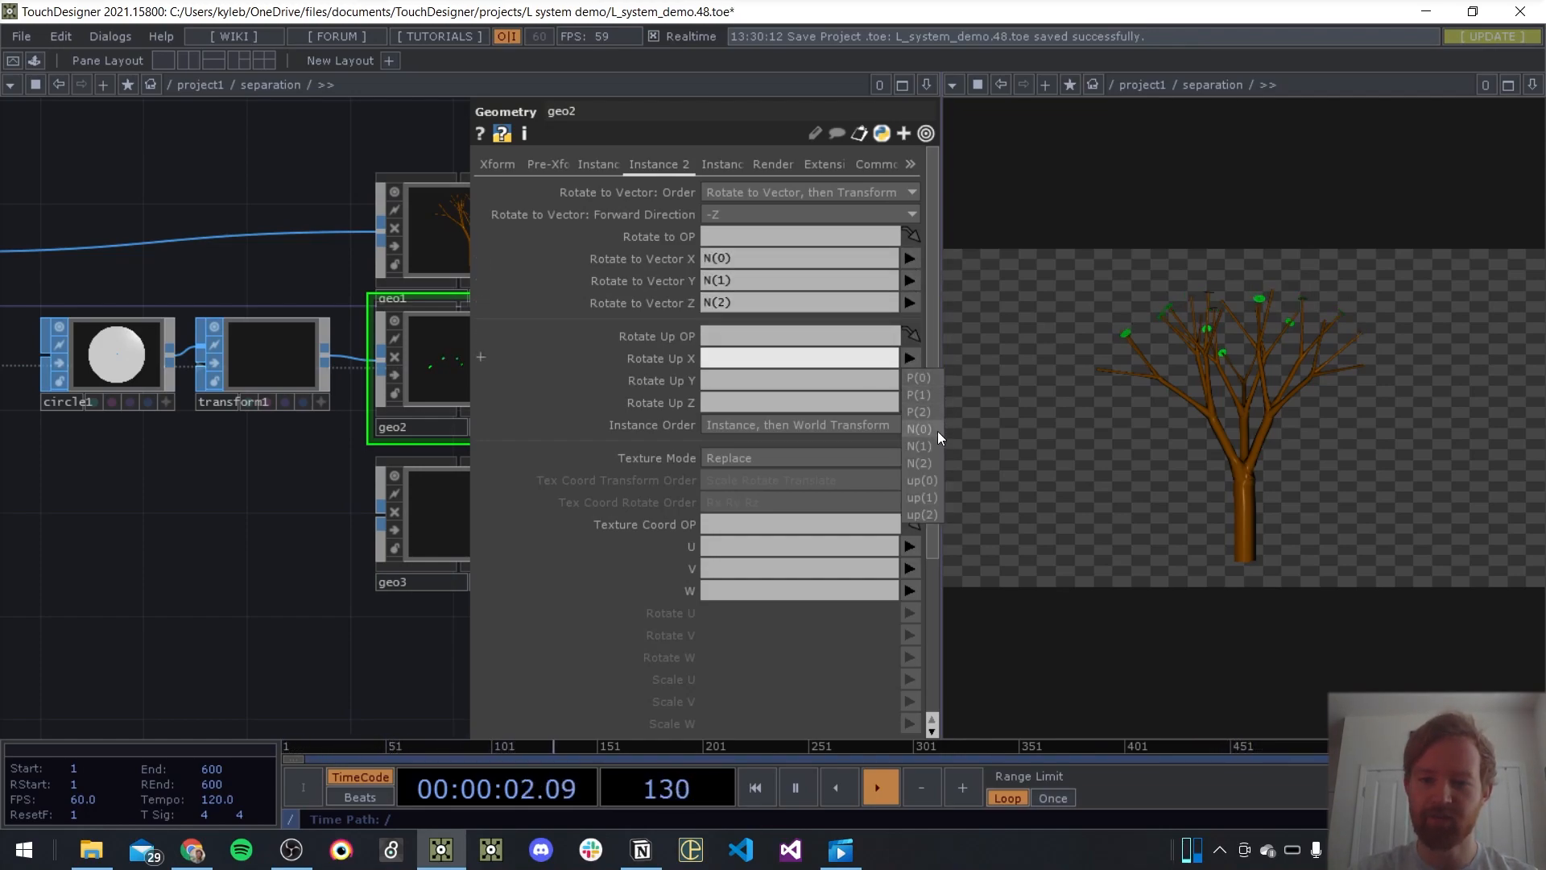
{"action": "left_click", "coordinate": [925, 481]}
{"action": "left_click", "coordinate": [910, 380]}
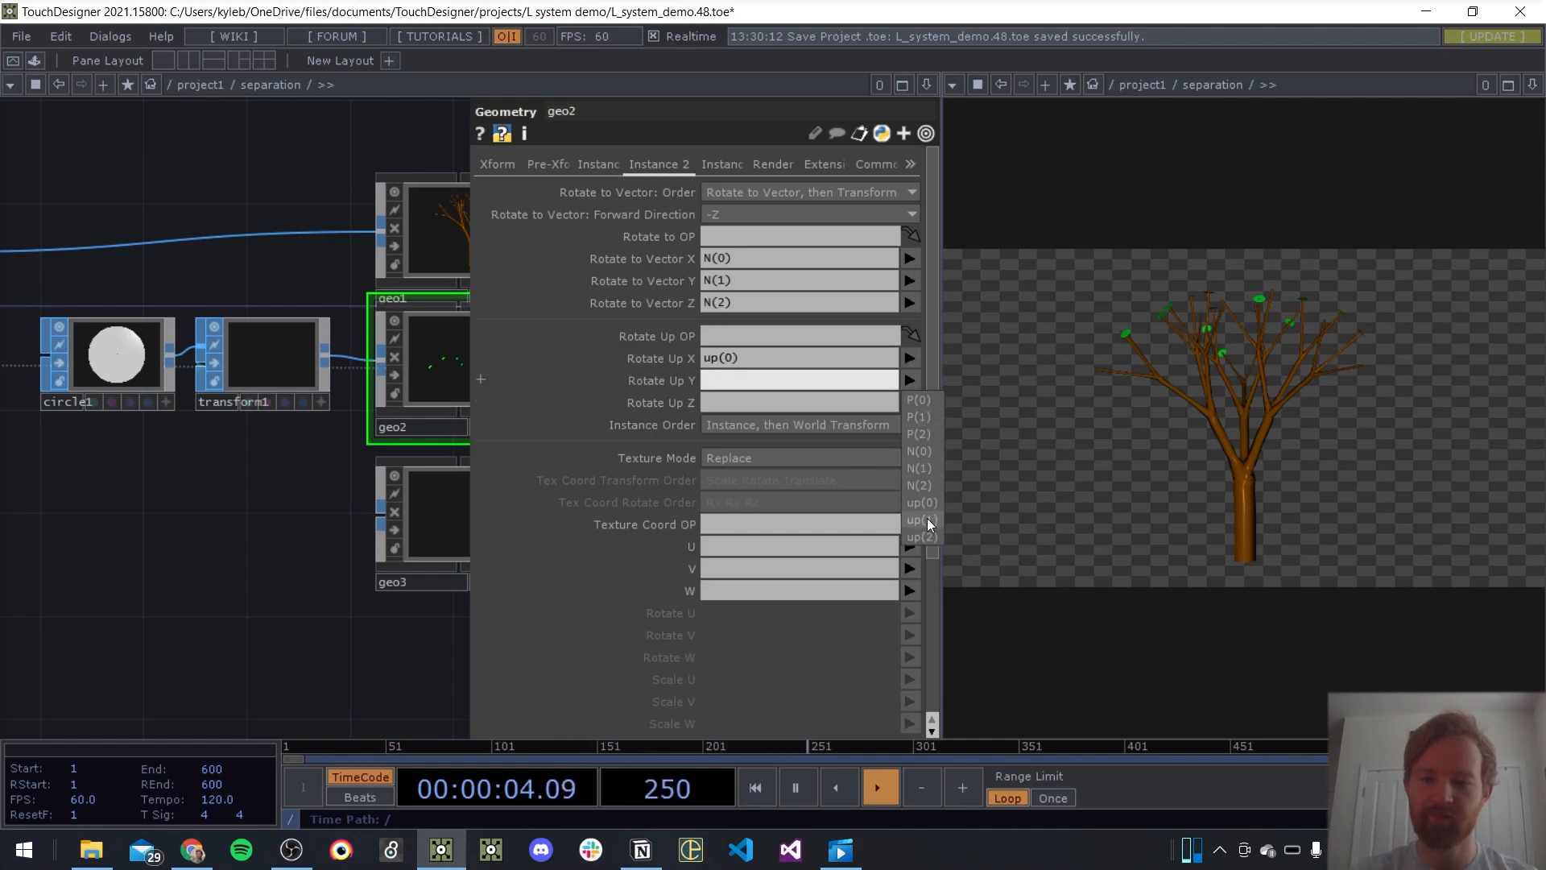
{"action": "left_click", "coordinate": [927, 520]}
{"action": "left_click", "coordinate": [908, 402]}
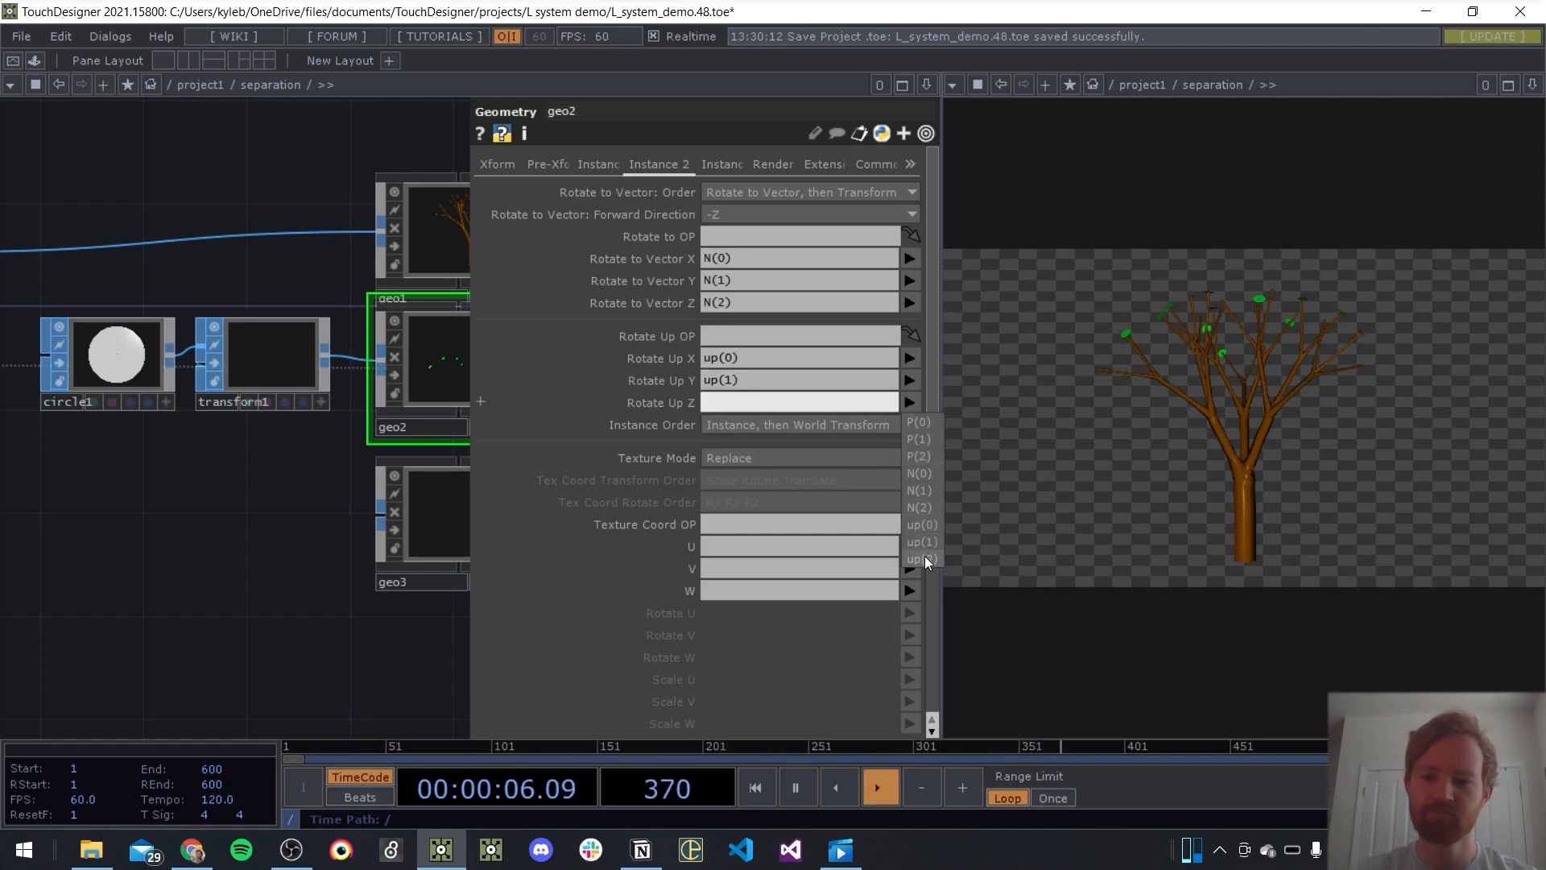
{"action": "left_click", "coordinate": [925, 557]}
Set transform1's Uniform Scale to 0.06 and its Y rotation to 90
{"action": "left_click", "coordinate": [260, 364]}
{"action": "mouse_move", "coordinate": [675, 348]}
{"action": "middle_mouse_down"}
{"action": "mouse_move", "coordinate": [675, 325]}
{"action": "mouse_move", "coordinate": [717, 326]}
{"action": "mouse_move", "coordinate": [675, 326]}
{"action": "middle_mouse_up"}
{"action": "middle_click_drag", "start_coordinate": [756, 282], "coordinate": [829, 239]}
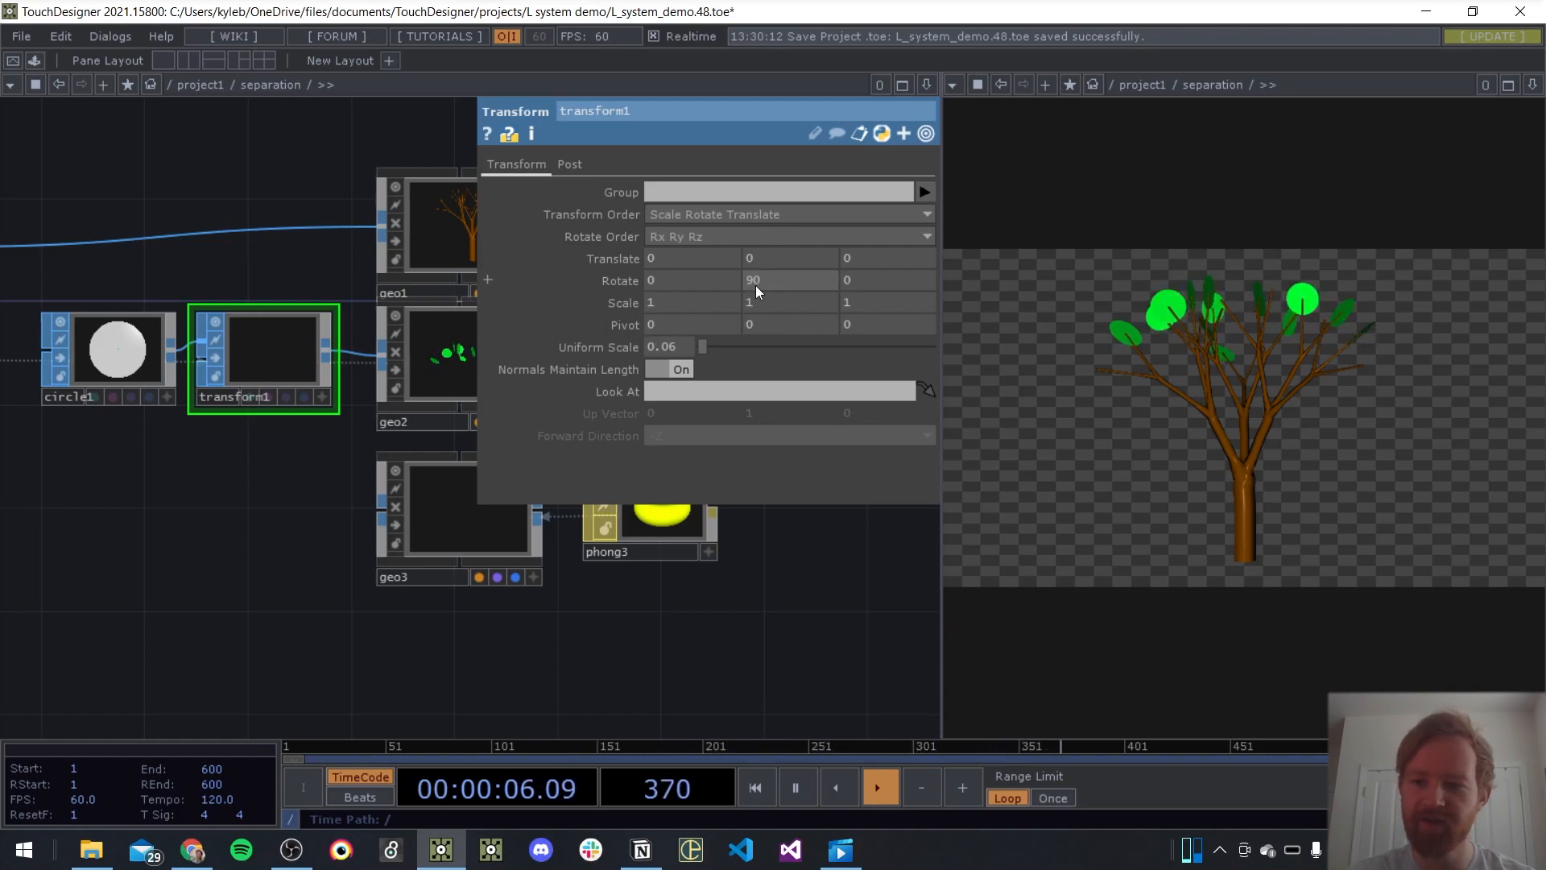
{"action": "key", "text": "p"}
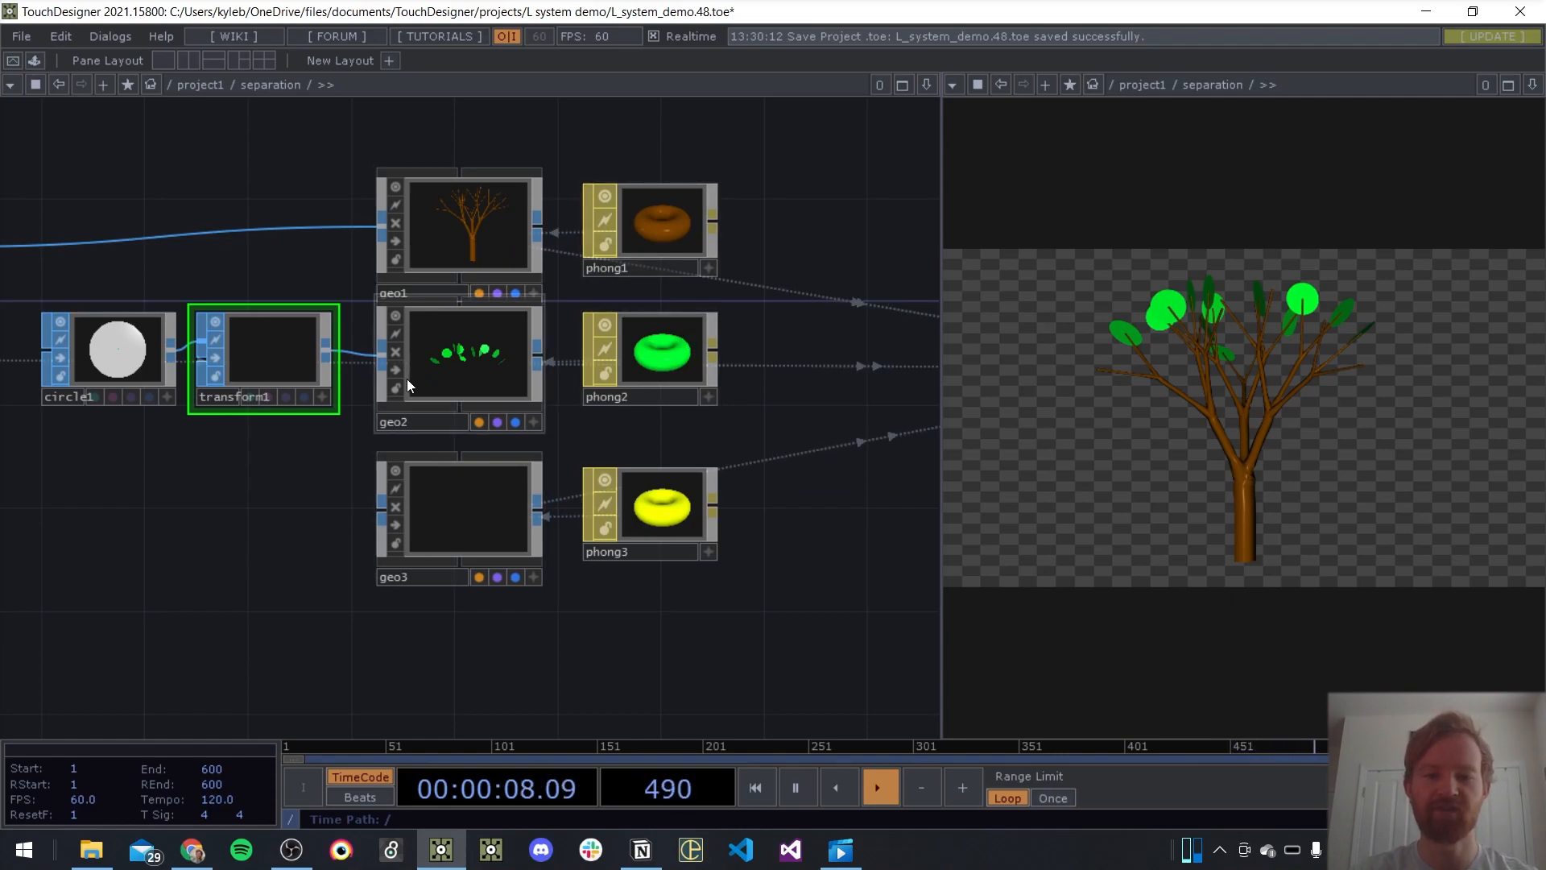
{"action": "left_click_drag", "start_coordinate": [326, 485], "coordinate": [201, 484]}
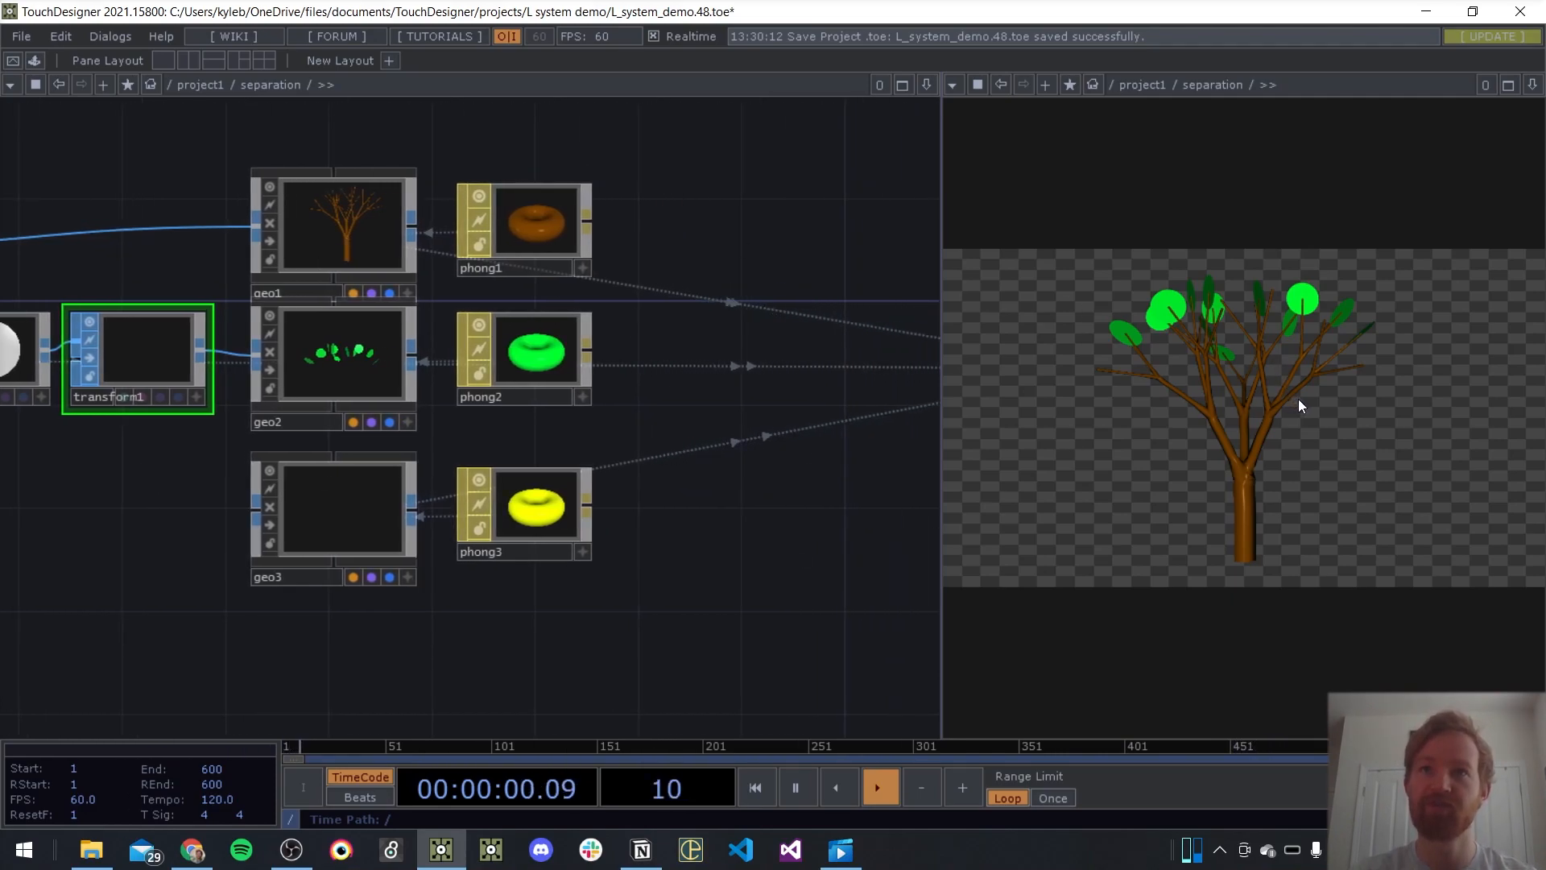
{"action": "left_click_drag", "start_coordinate": [201, 575], "coordinate": [566, 571]}
{"action": "left_click_drag", "start_coordinate": [312, 497], "coordinate": [194, 543]}
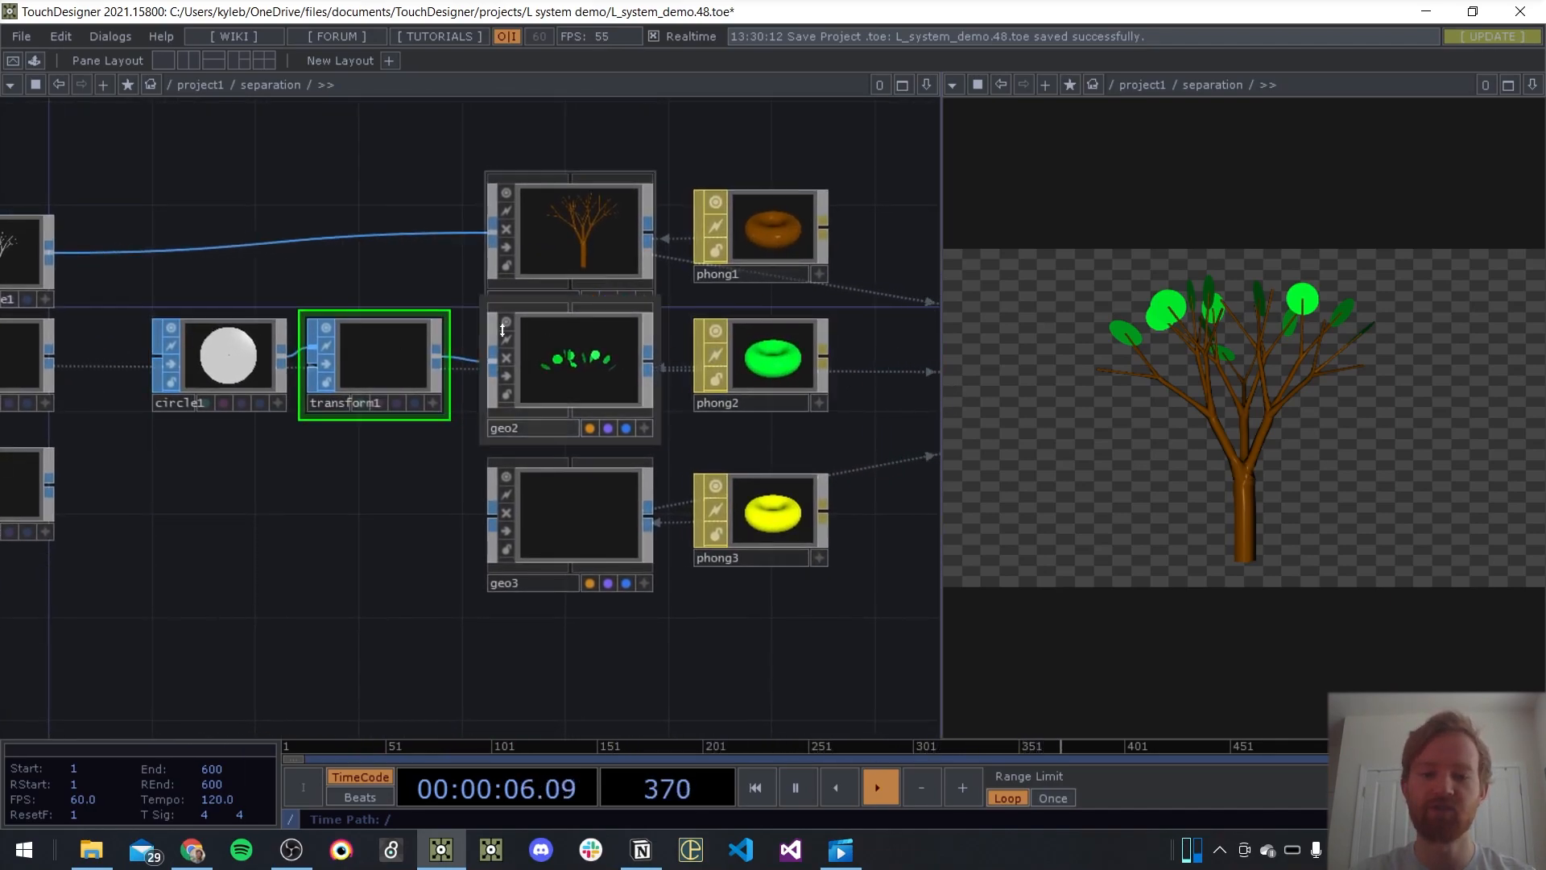
Lower transform2's Uniform Scale so the yellow spheres instanced on the tree become smaller
{"action": "left_click_drag", "start_coordinate": [356, 533], "coordinate": [731, 457]}
{"action": "scroll", "coordinate": [731, 457], "scroll_direction": "down", "scroll_amount": 3}
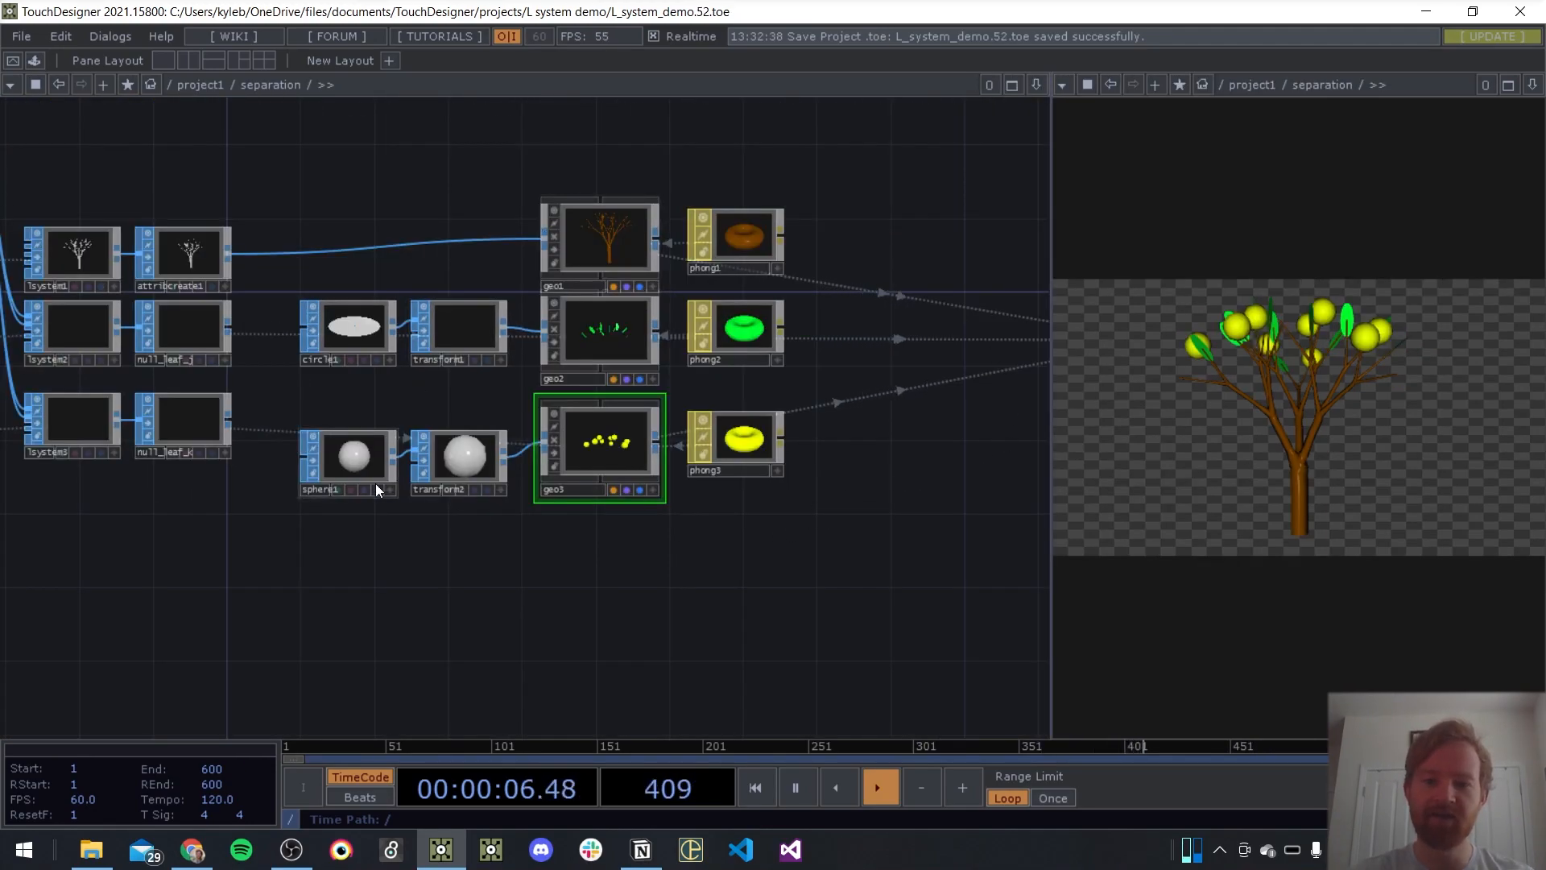
{"action": "scroll", "coordinate": [593, 462], "scroll_direction": "up", "scroll_amount": 5}
{"action": "left_click_drag", "start_coordinate": [306, 525], "coordinate": [441, 526]}
{"action": "left_click", "coordinate": [497, 455]}
{"action": "key", "text": "p"}
{"action": "middle_click_drag", "start_coordinate": [779, 346], "coordinate": [776, 345]}
{"action": "left_click", "coordinate": [684, 597]}
{"action": "key", "text": "p"}
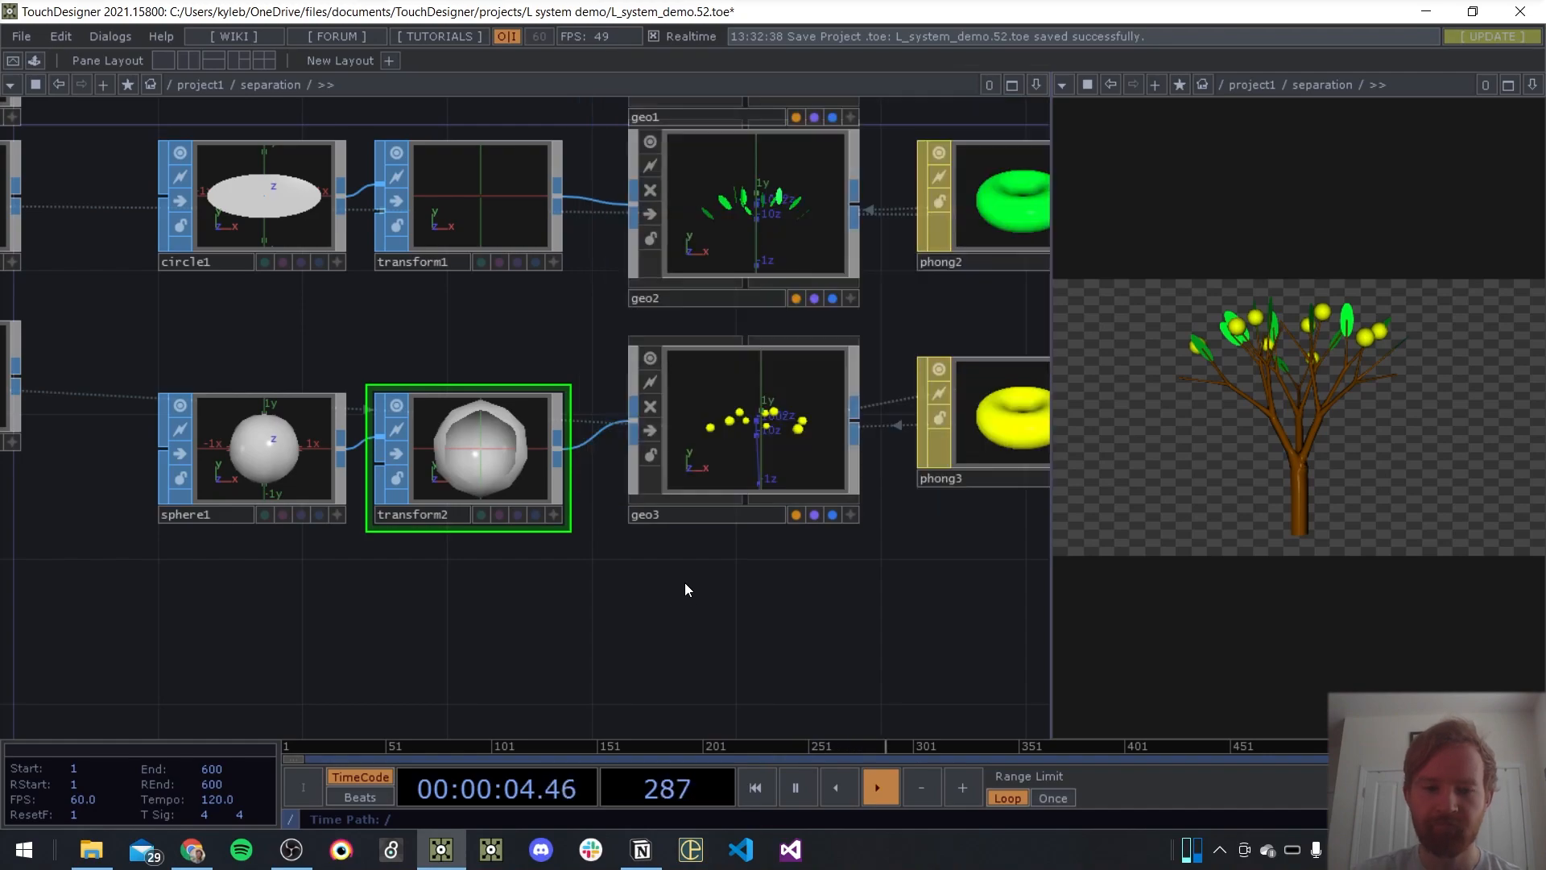
Examine geo2's instancing settings for Translate, Rotate and Scale
{"action": "left_click_drag", "start_coordinate": [501, 615], "coordinate": [632, 623]}
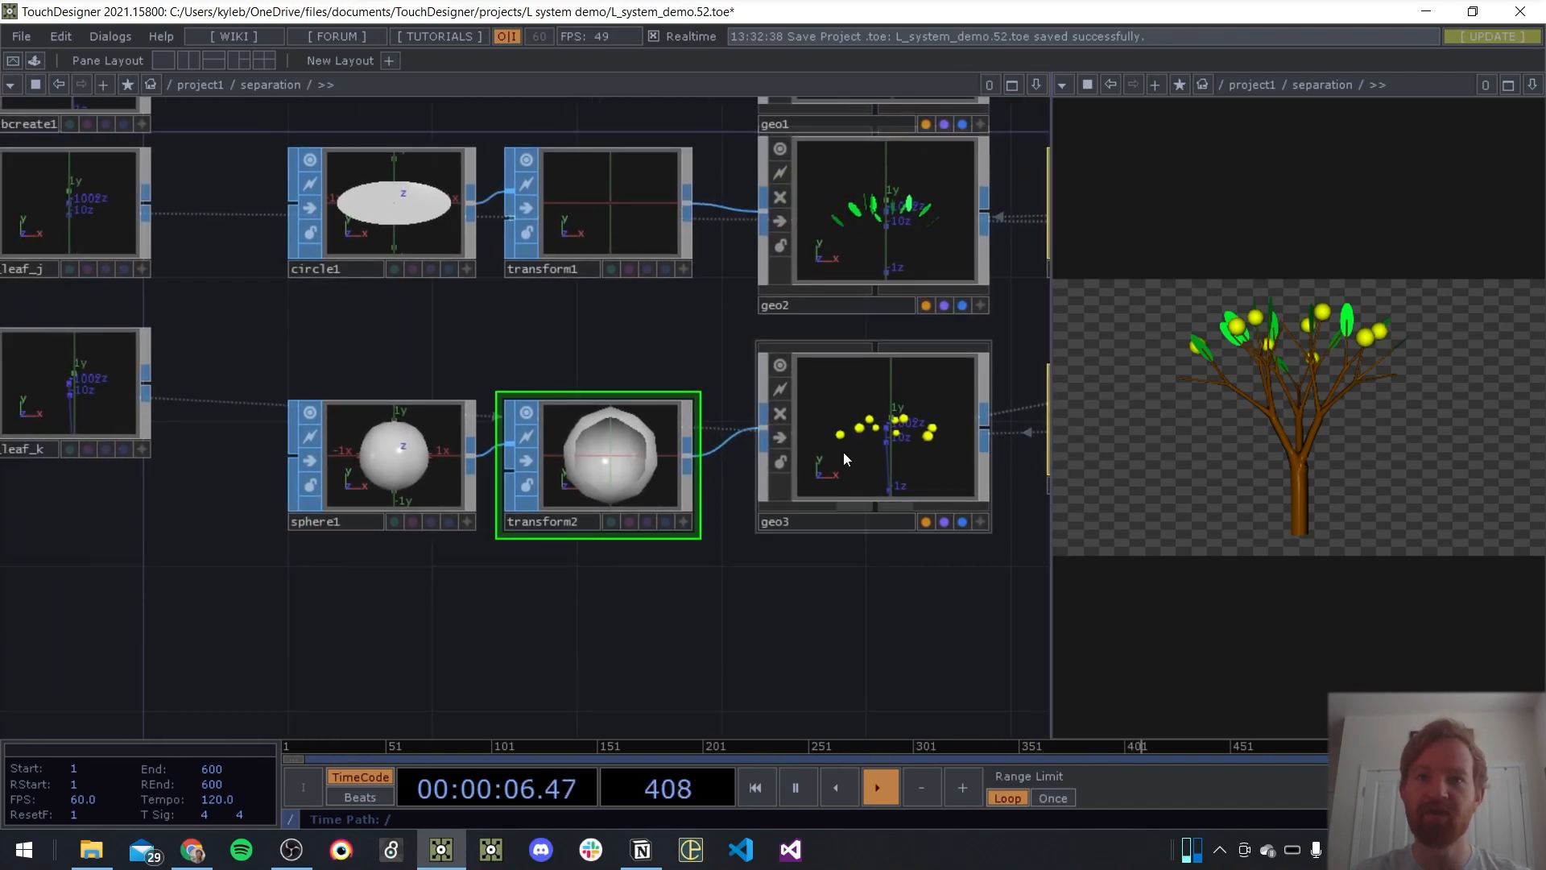
{"action": "scroll", "coordinate": [392, 550], "scroll_direction": "down", "scroll_amount": 3}
{"action": "scroll", "coordinate": [393, 549], "scroll_direction": "down", "scroll_amount": 3}
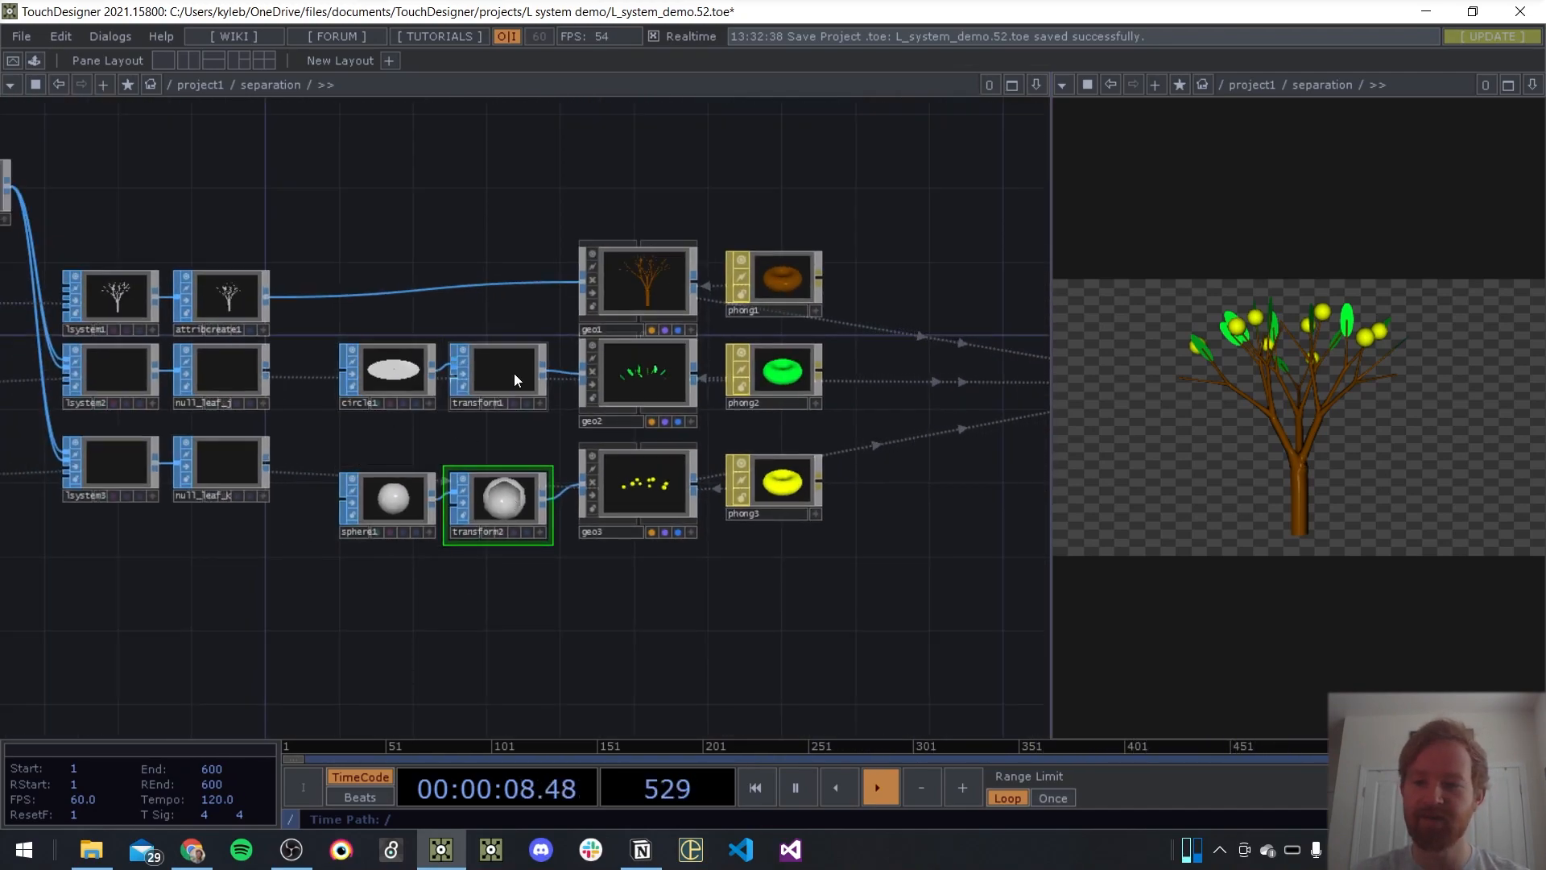
{"action": "left_click_drag", "start_coordinate": [558, 572], "coordinate": [394, 572]}
{"action": "left_click", "coordinate": [471, 383]}
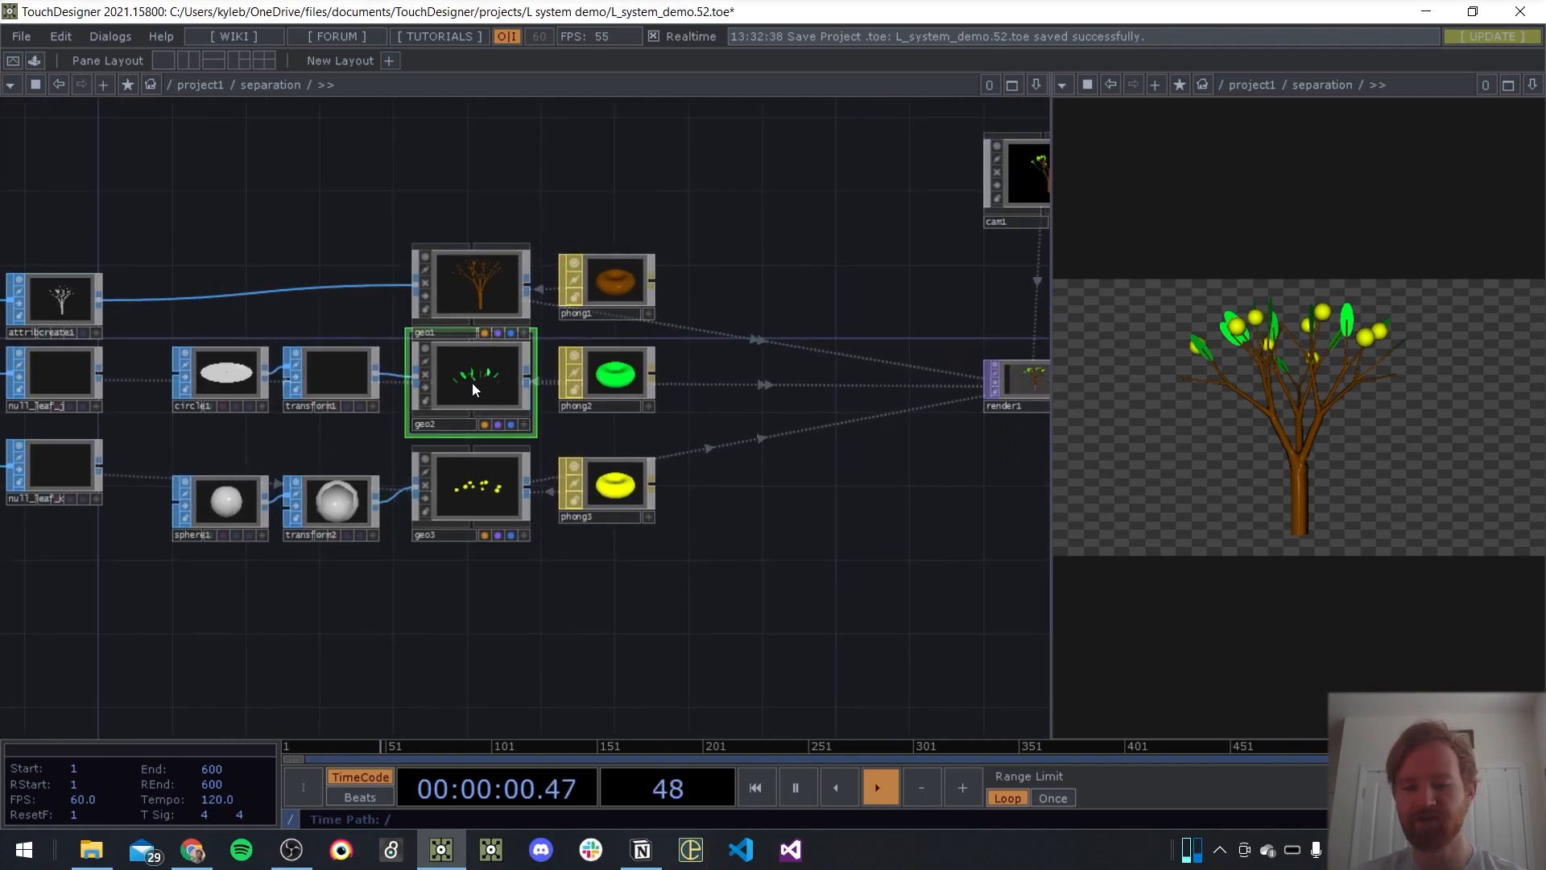
{"action": "key", "text": "p"}
{"action": "scroll", "coordinate": [815, 461], "scroll_direction": "down", "scroll_amount": 2}
{"action": "scroll", "coordinate": [792, 332], "scroll_direction": "up", "scroll_amount": 3}
{"action": "left_click", "coordinate": [729, 164]}
{"action": "scroll", "coordinate": [713, 459], "scroll_direction": "down", "scroll_amount": 2}
{"action": "scroll", "coordinate": [823, 595], "scroll_direction": "down", "scroll_amount": 2}
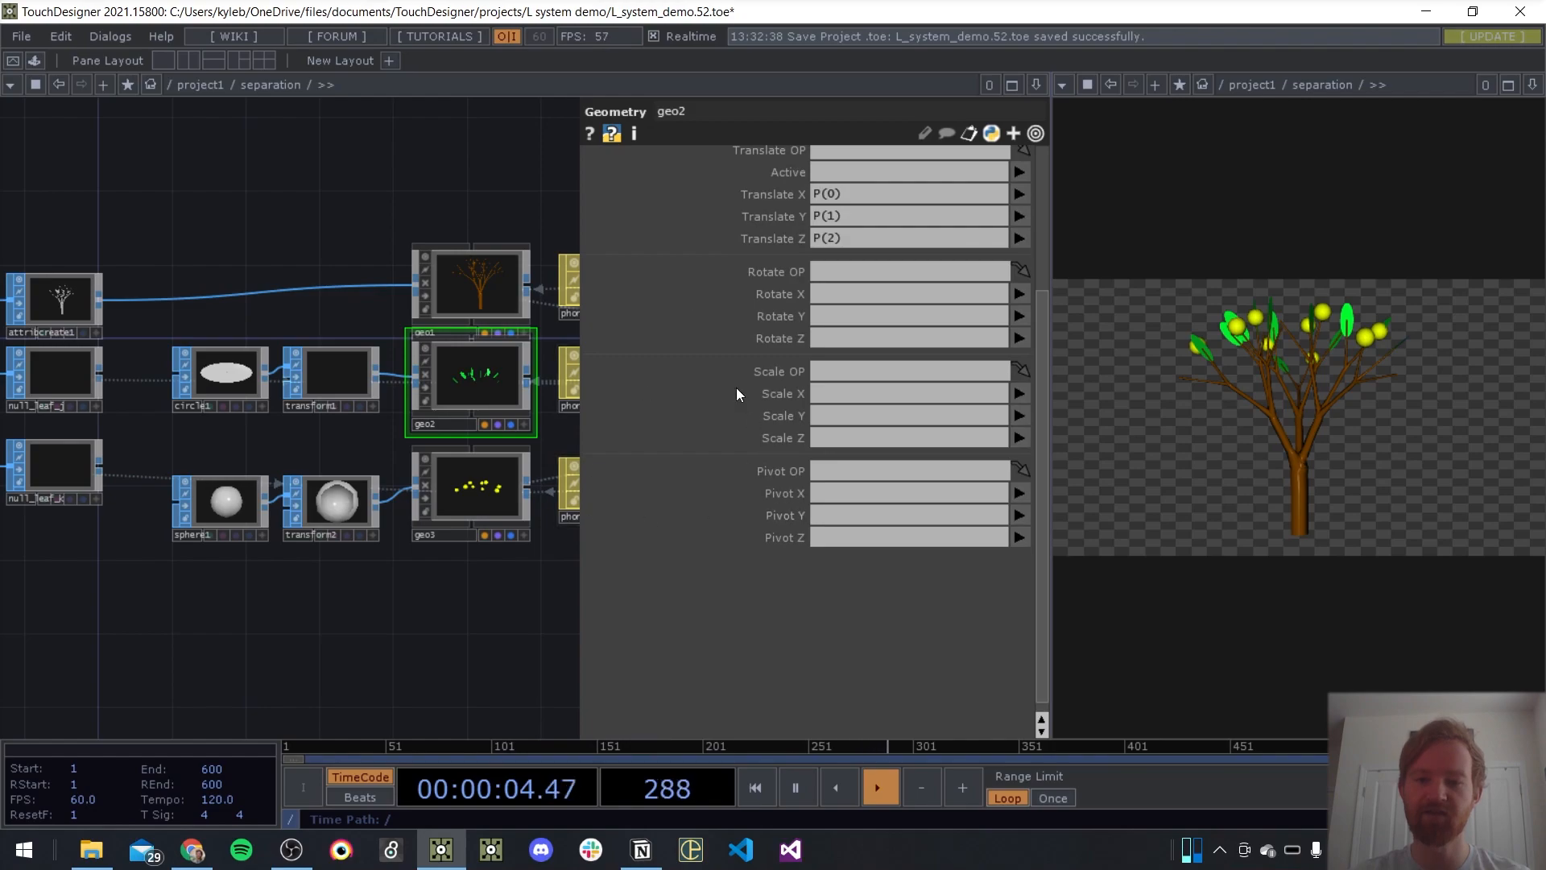
{"action": "left_click_drag", "start_coordinate": [259, 621], "coordinate": [349, 637]}
{"action": "key", "text": "p"}
Add a Noise CHOP and place it in the empty area below null_leaf_k
{"action": "left_click_drag", "start_coordinate": [452, 568], "coordinate": [864, 469]}
{"action": "key", "text": "Tab"}
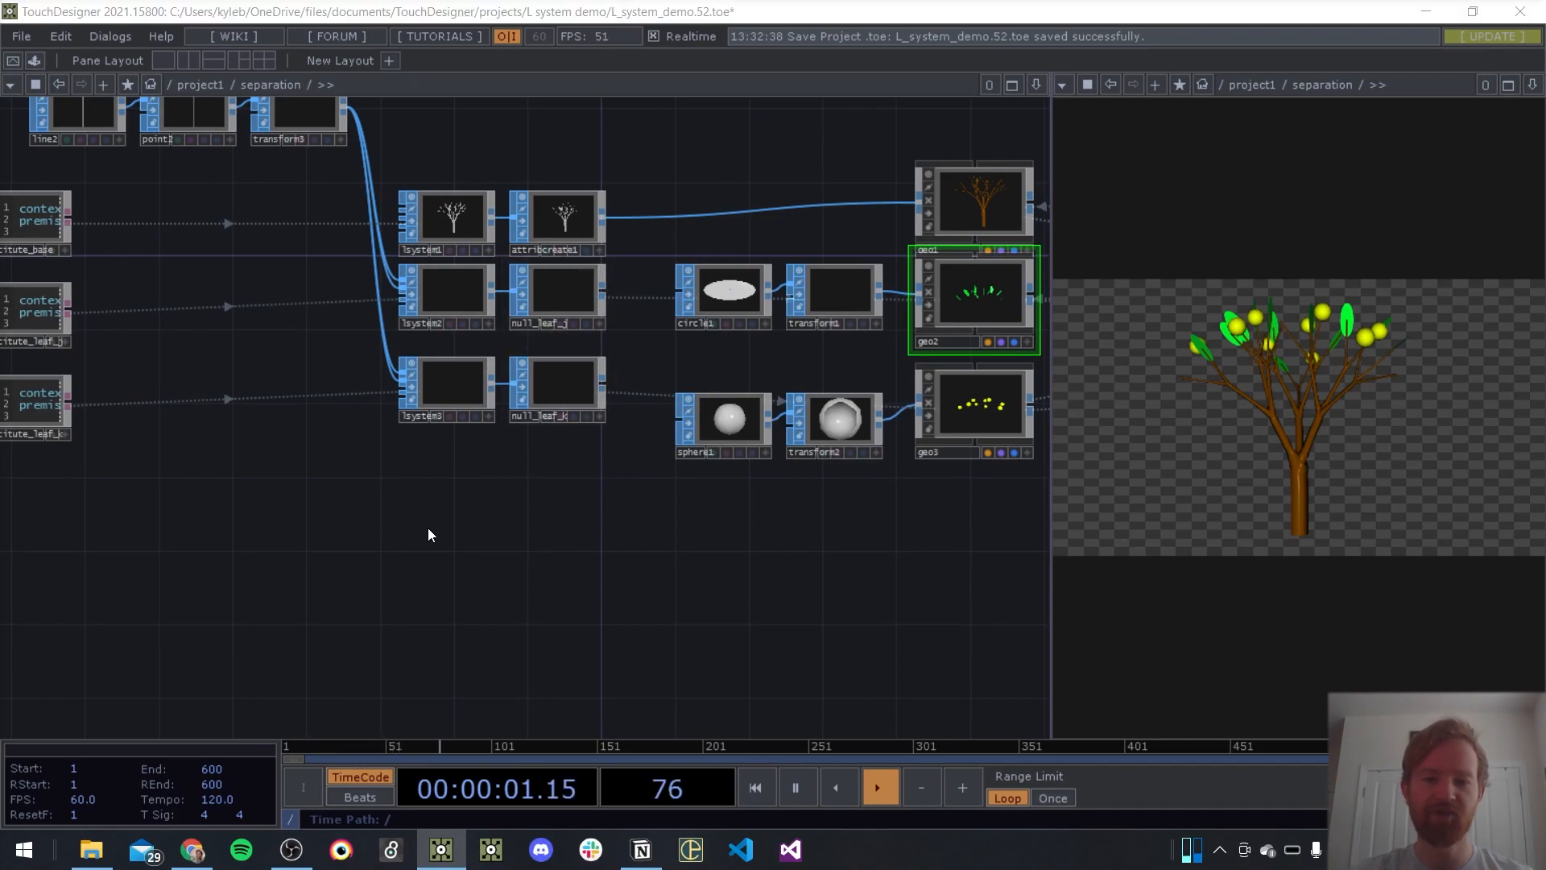
{"action": "key", "text": "shift+Tab"}
{"action": "type", "text": "no"}
{"action": "key", "text": "Return"}
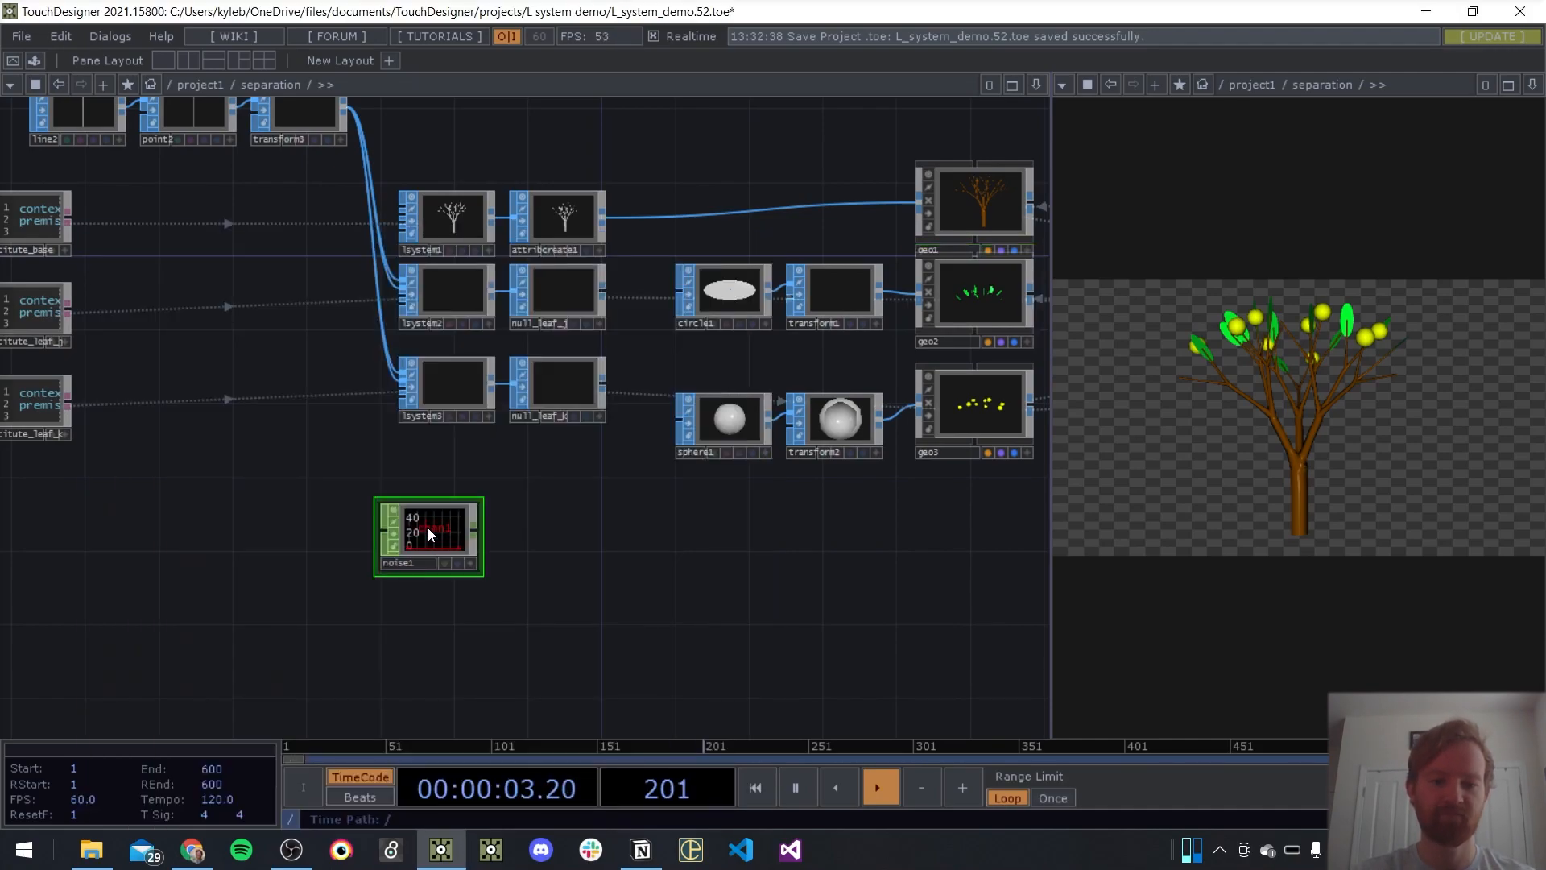
{"action": "left_click_drag", "start_coordinate": [713, 512], "coordinate": [628, 512]}
{"action": "left_click_drag", "start_coordinate": [344, 535], "coordinate": [454, 519]}
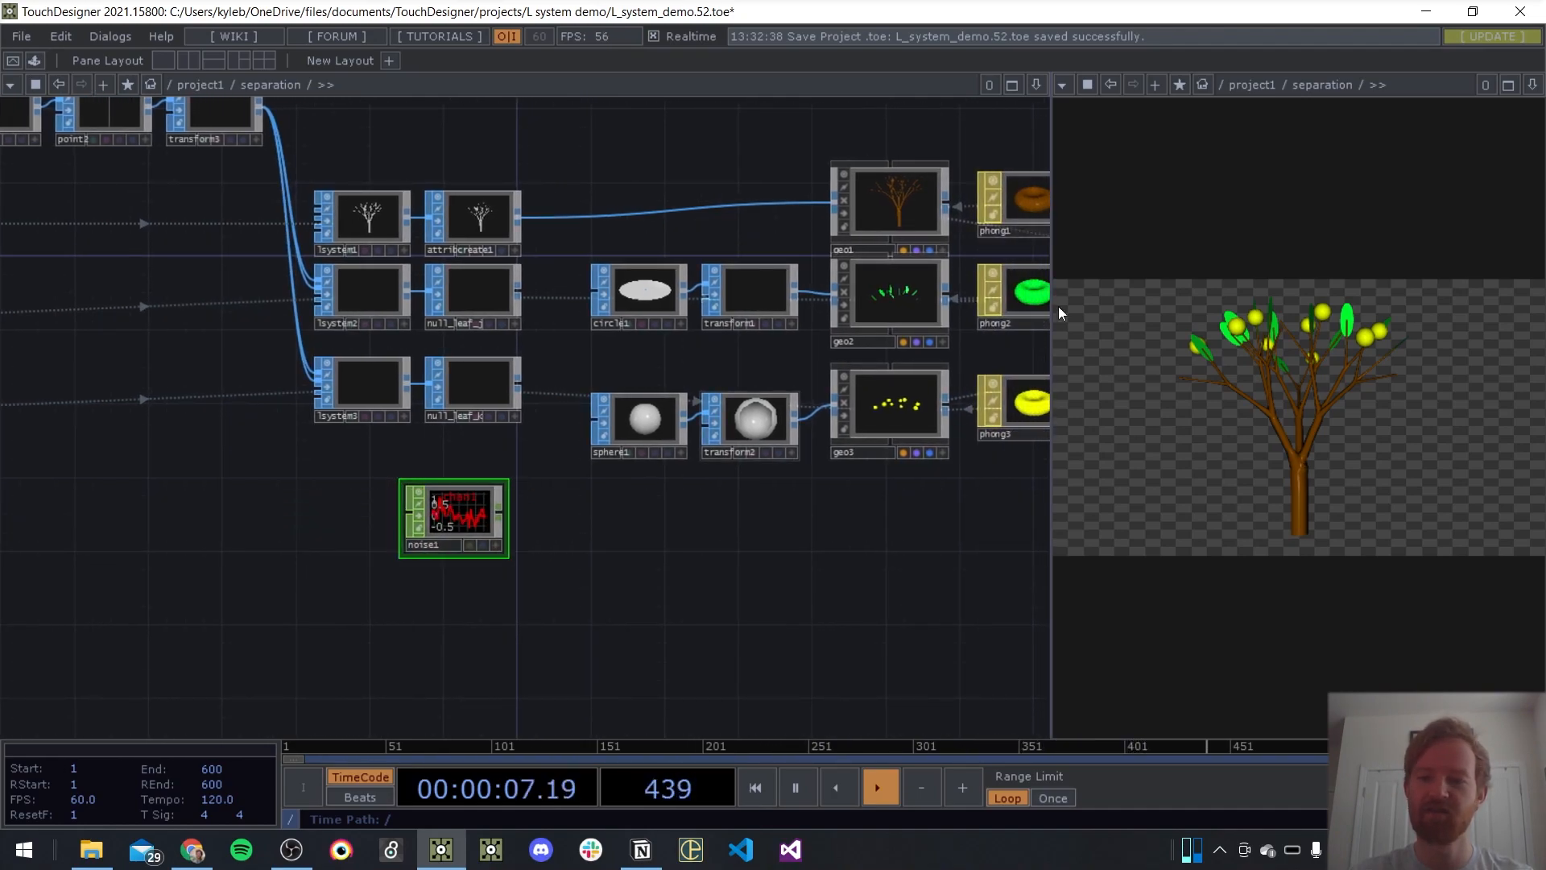
{"action": "left_click_drag", "start_coordinate": [659, 515], "coordinate": [608, 518]}
{"action": "left_click_drag", "start_coordinate": [417, 510], "coordinate": [428, 476]}
Set noise1's channel End to the expression op('null_leaf_j').numPoints
{"action": "scroll", "coordinate": [419, 473], "scroll_direction": "up", "scroll_amount": 10}
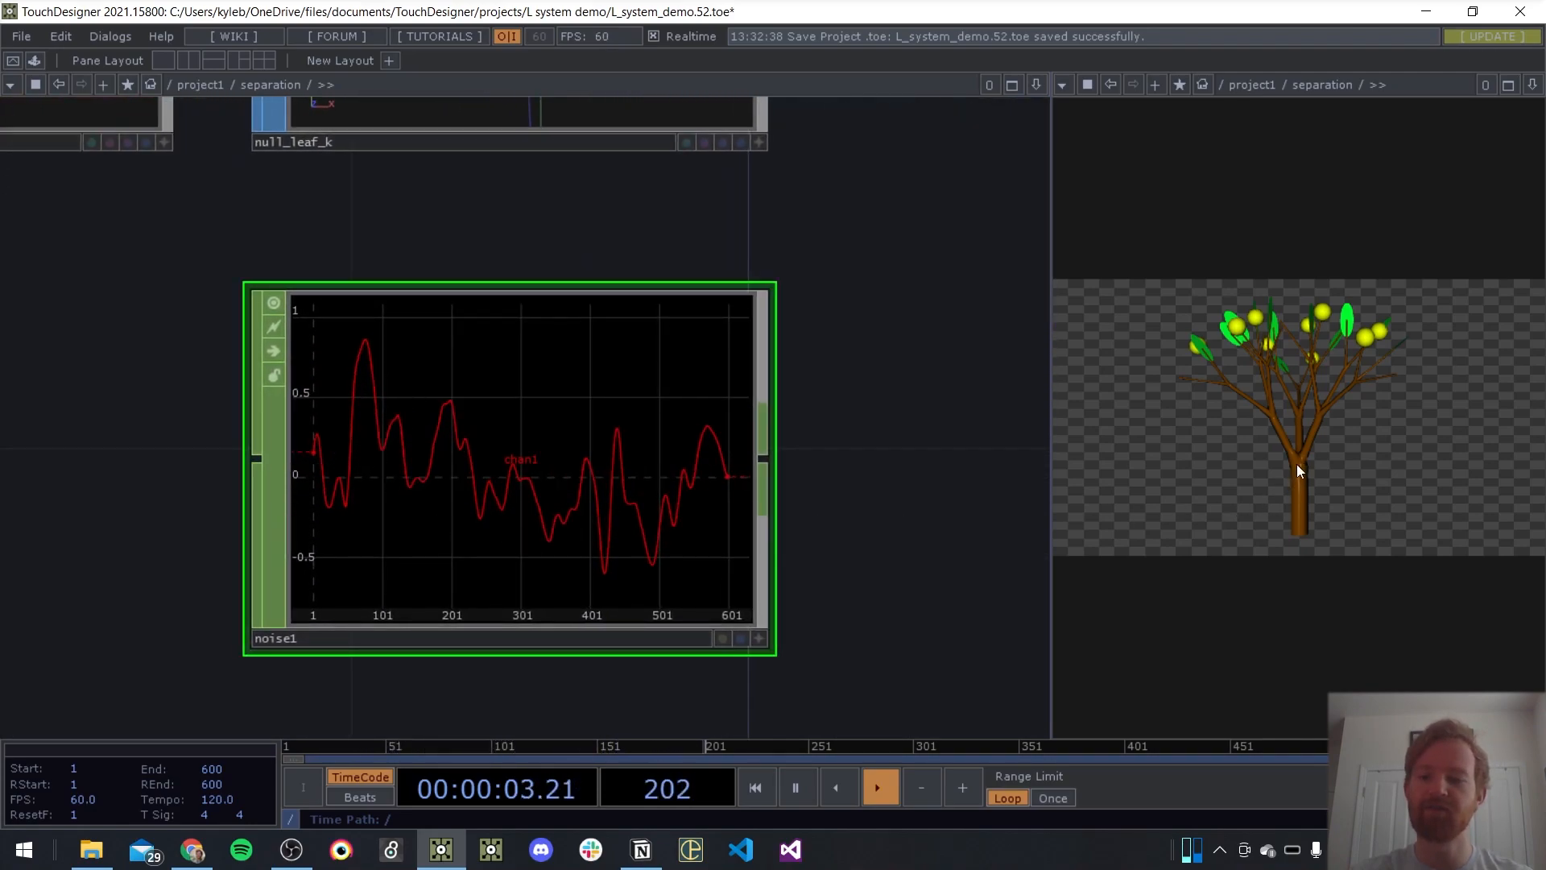
{"action": "scroll", "coordinate": [838, 397], "scroll_direction": "down", "scroll_amount": 10}
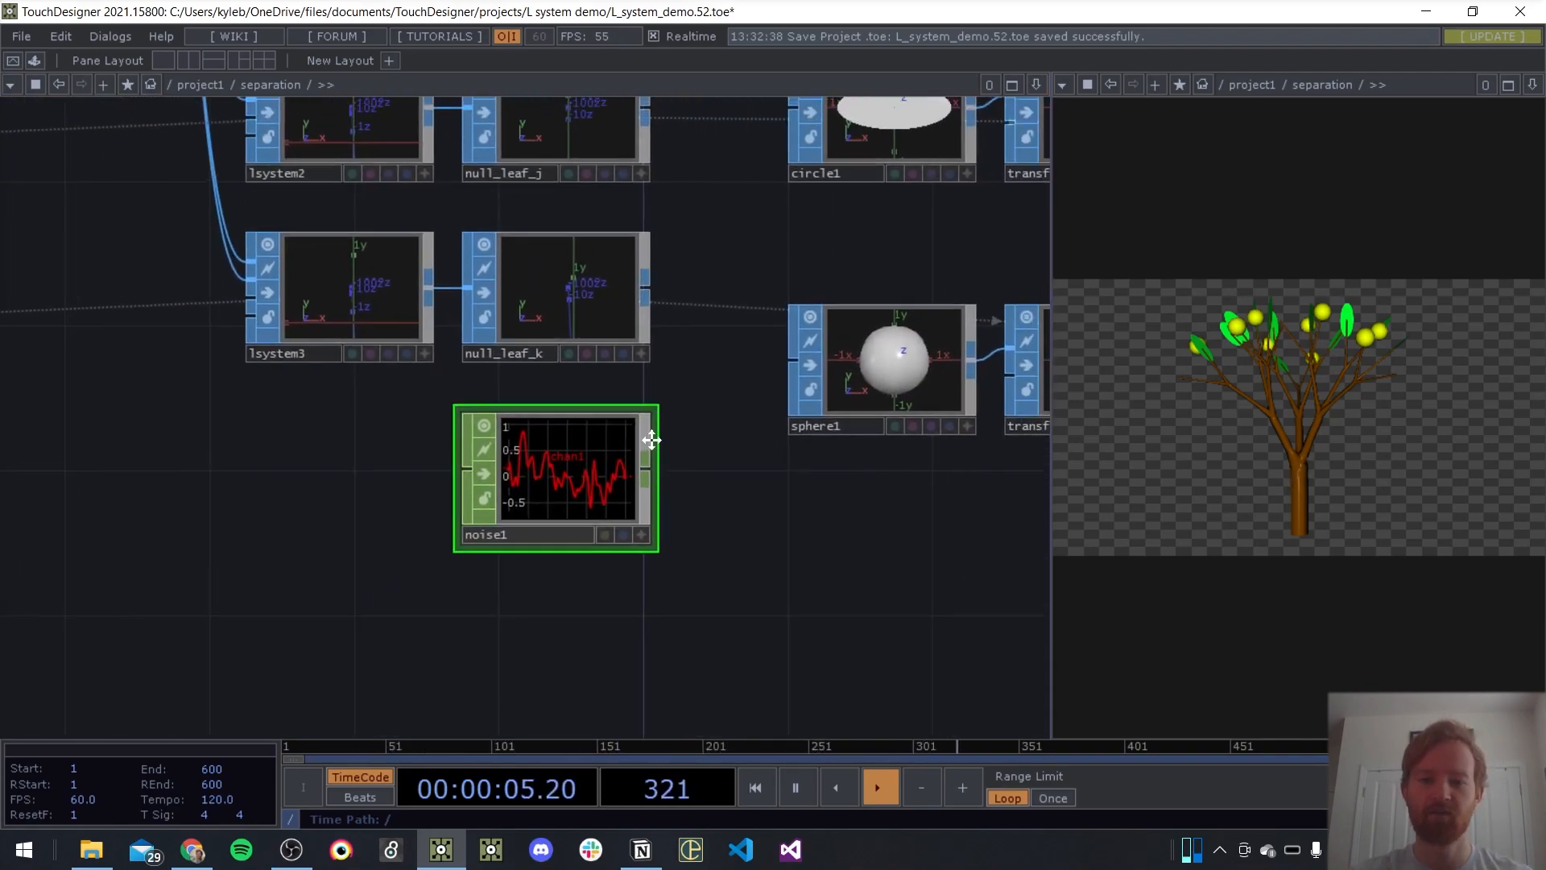
{"action": "scroll", "coordinate": [433, 493], "scroll_direction": "down", "scroll_amount": 3}
{"action": "scroll", "coordinate": [433, 492], "scroll_direction": "up", "scroll_amount": 3}
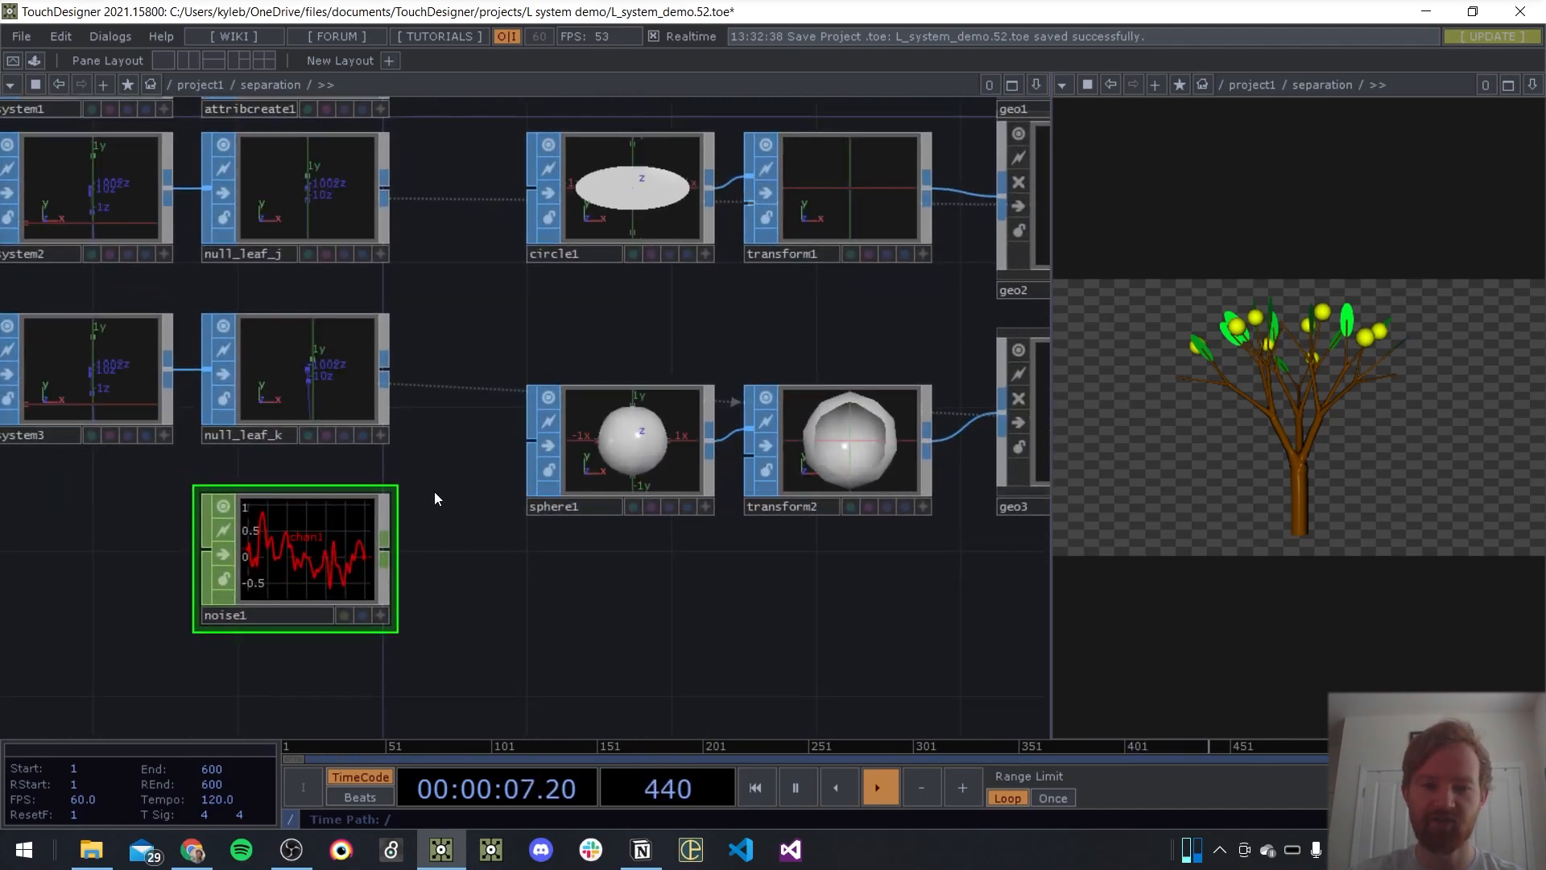
{"action": "key", "text": "p"}
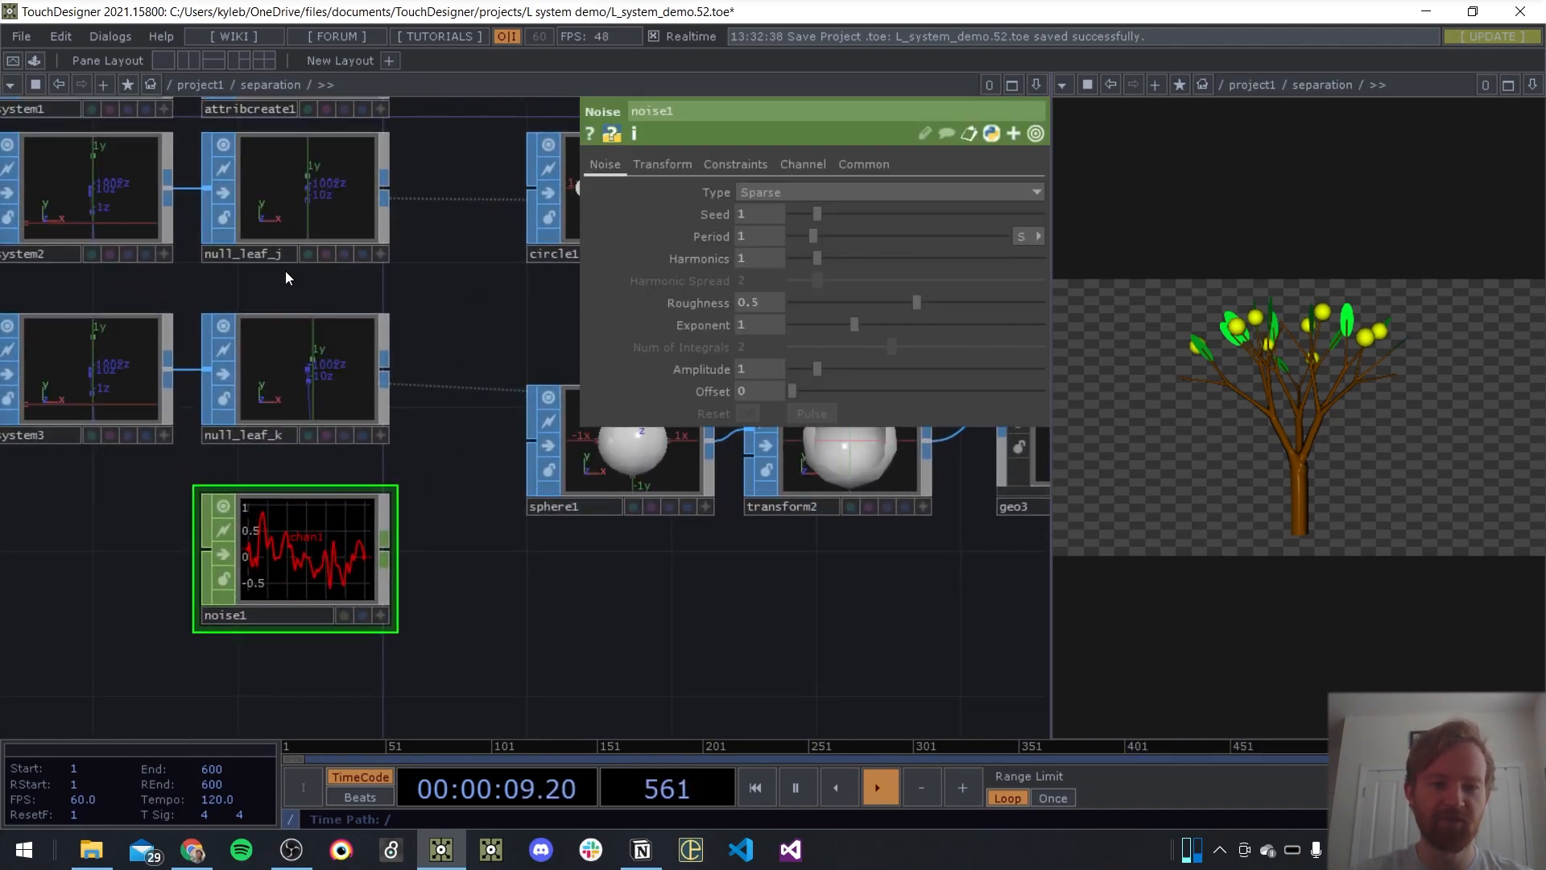
{"action": "left_click", "coordinate": [807, 162]}
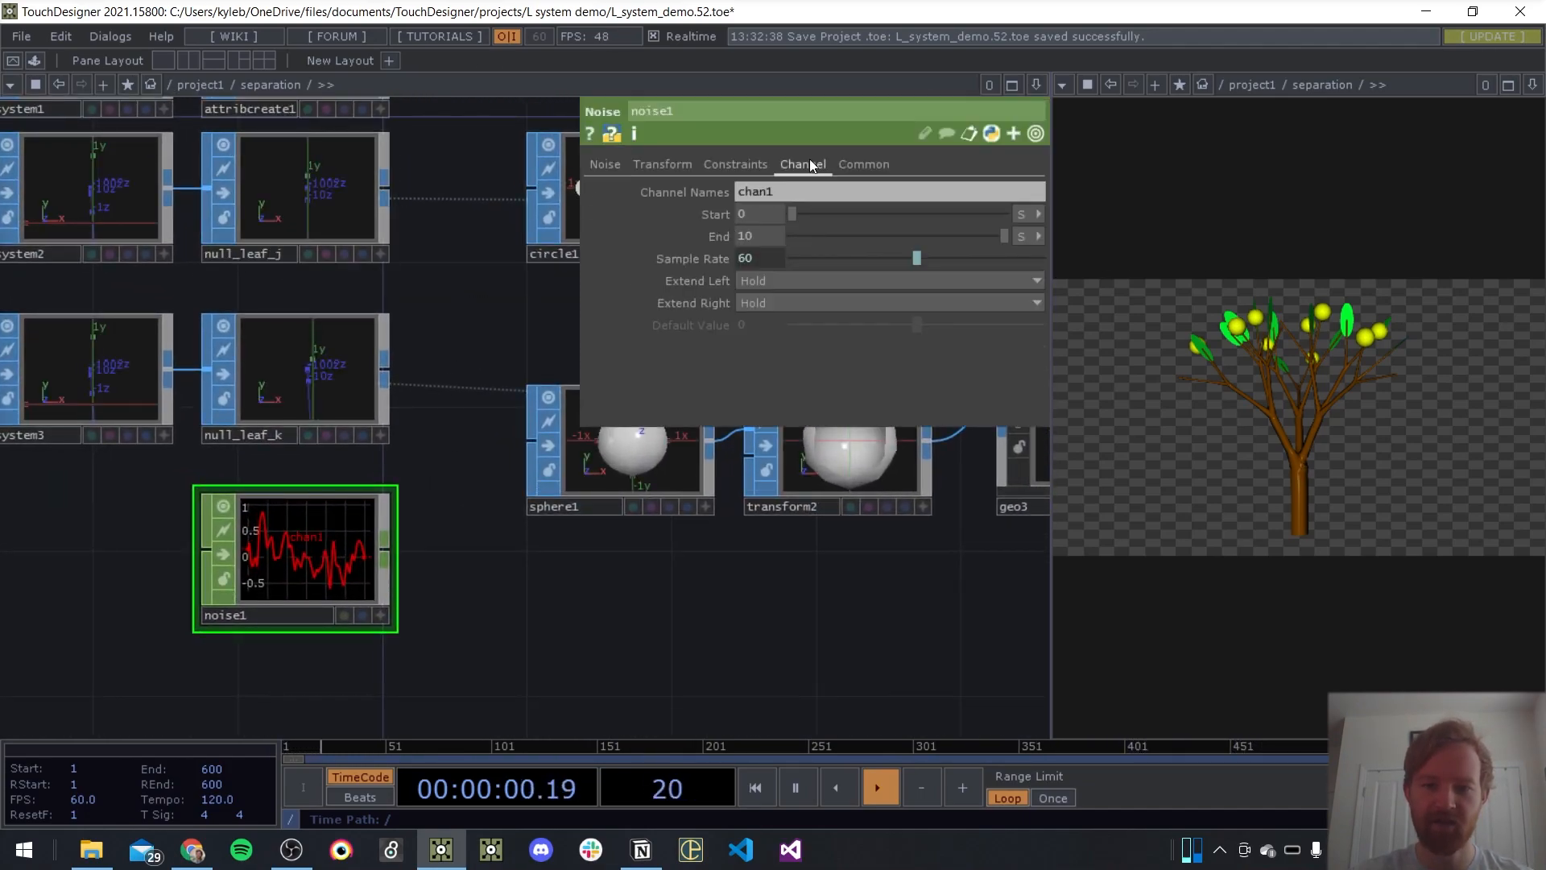
{"action": "left_click", "coordinate": [694, 256]}
{"action": "left_click", "coordinate": [702, 256]}
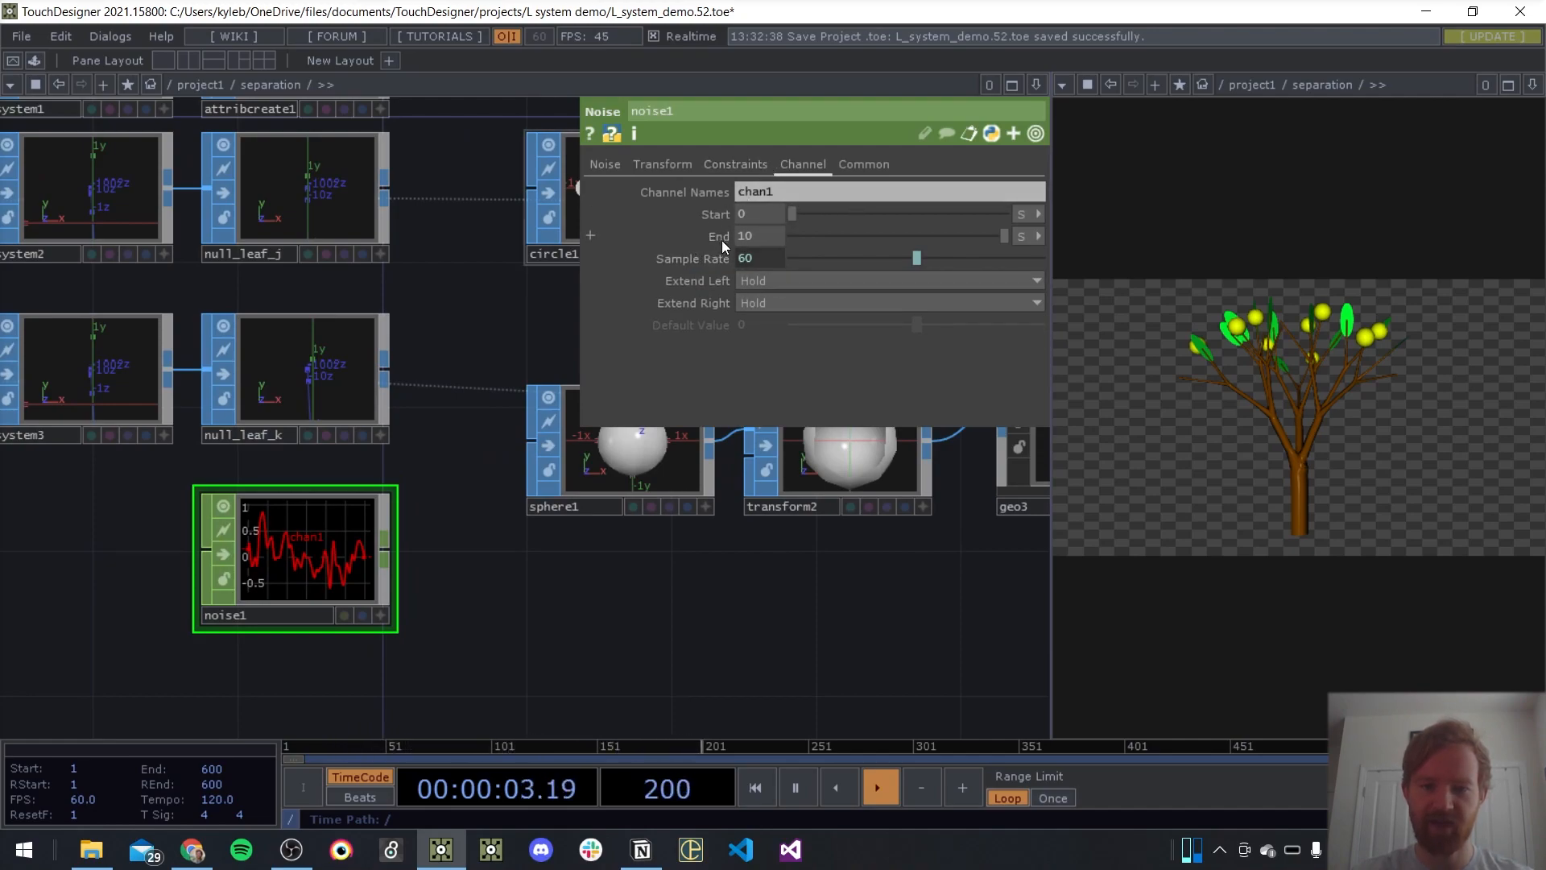
{"action": "left_click", "coordinate": [721, 237]}
{"action": "type", "text": "op"}
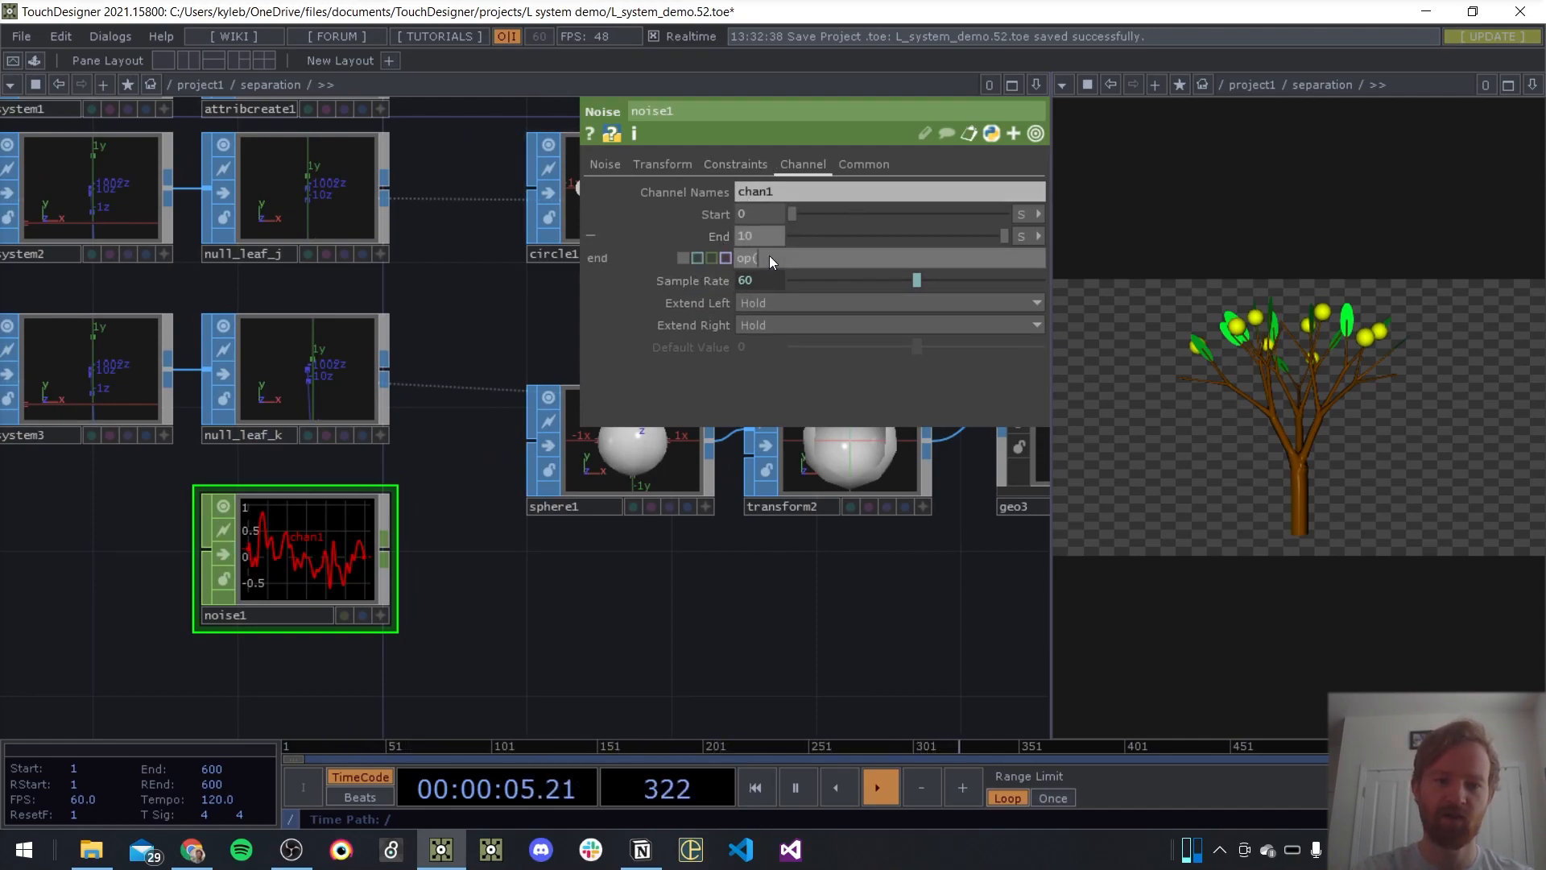
{"action": "type", "text": "("}
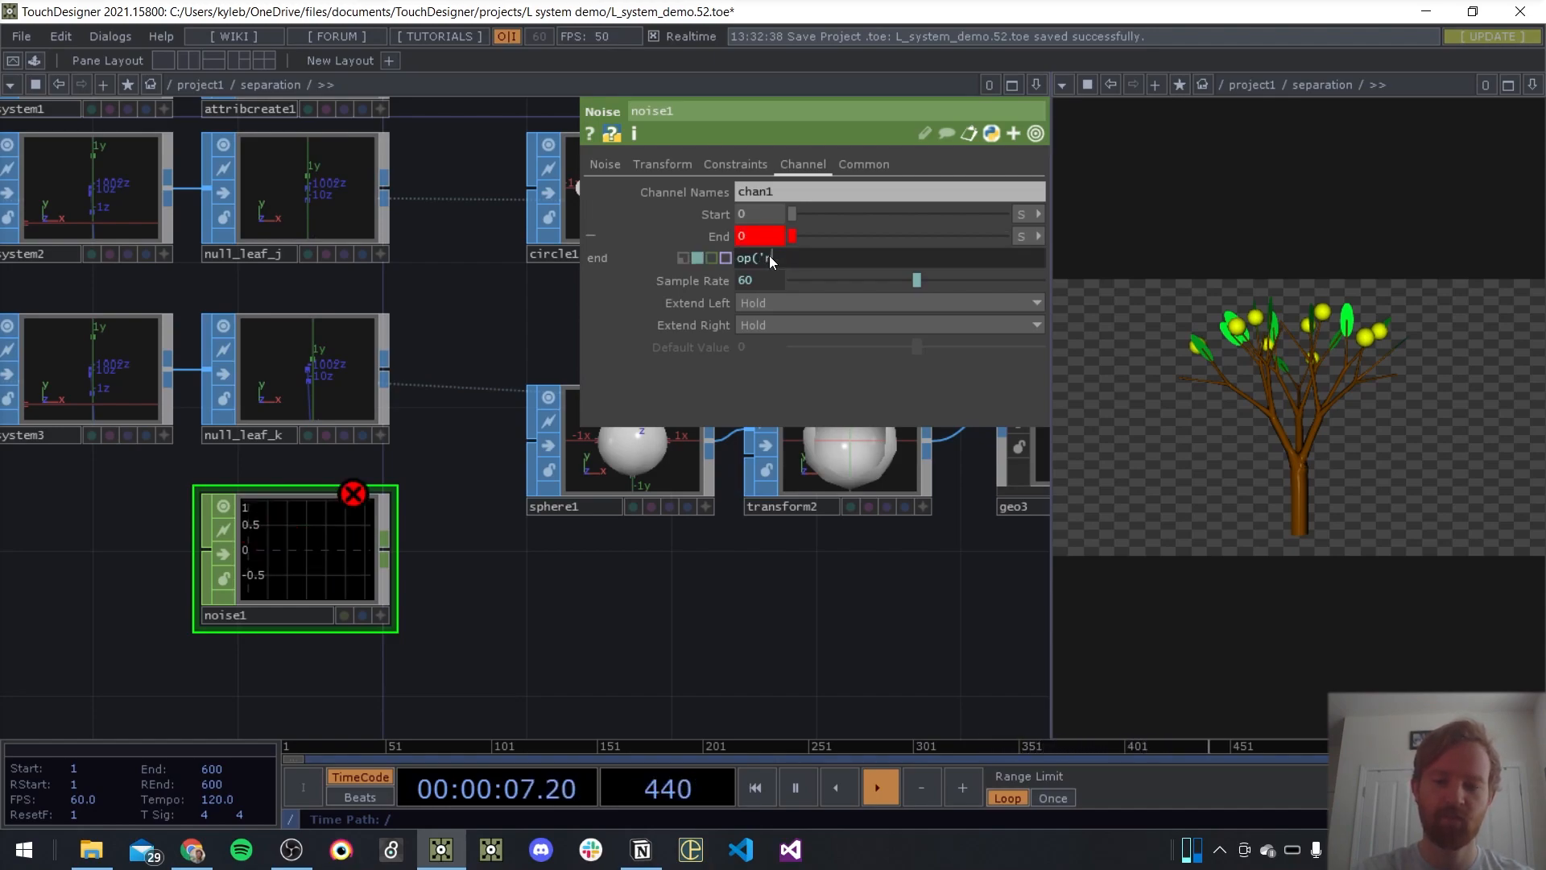
{"action": "type", "text": "'null_leaf_"}
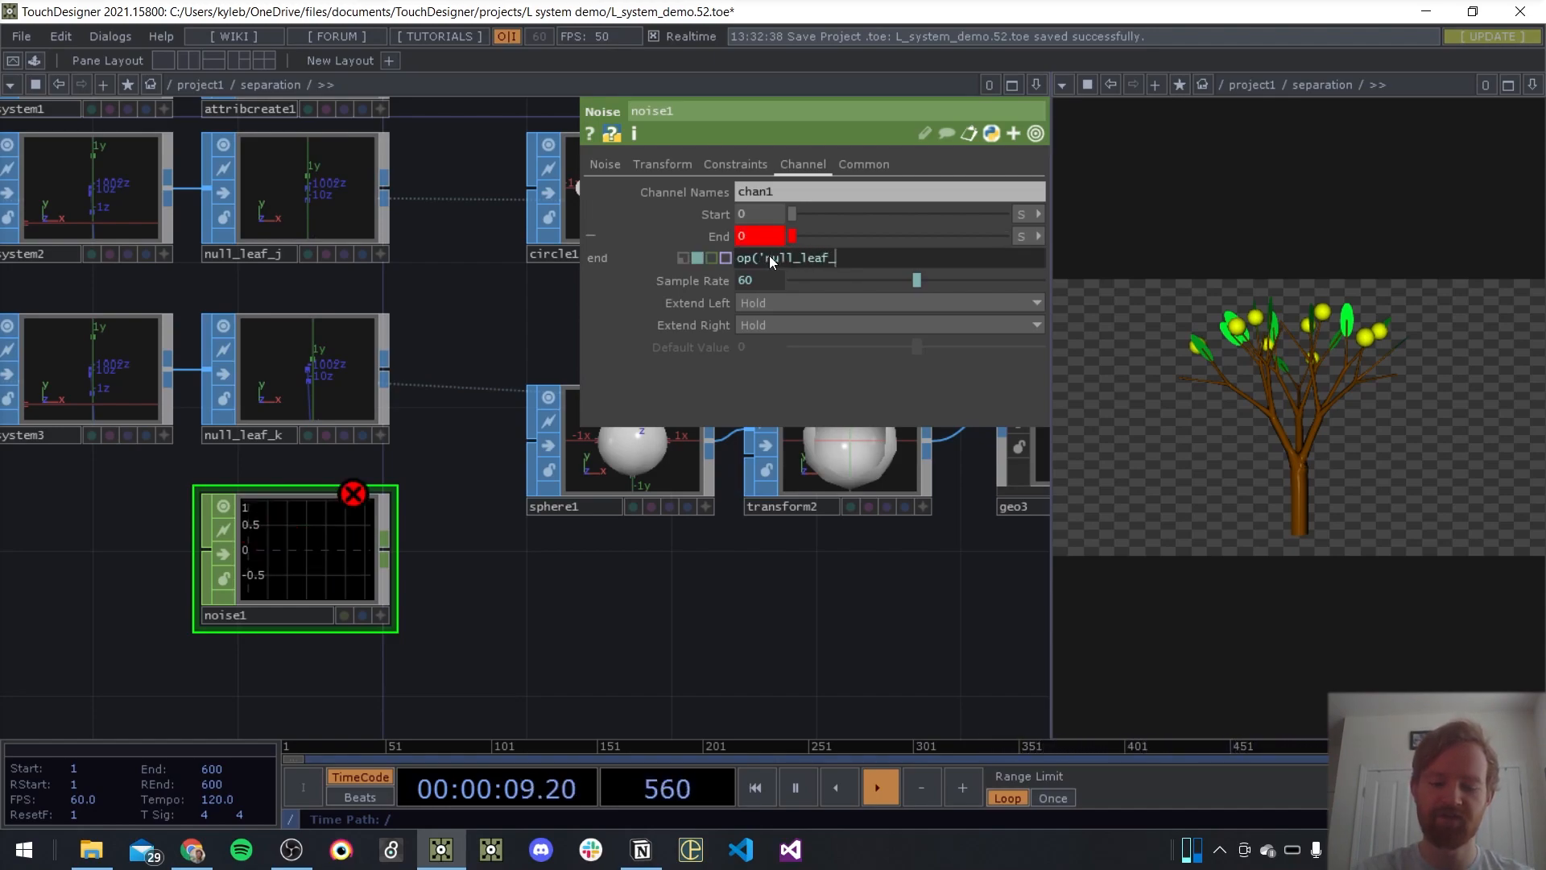
{"action": "type", "text": "j').num"}
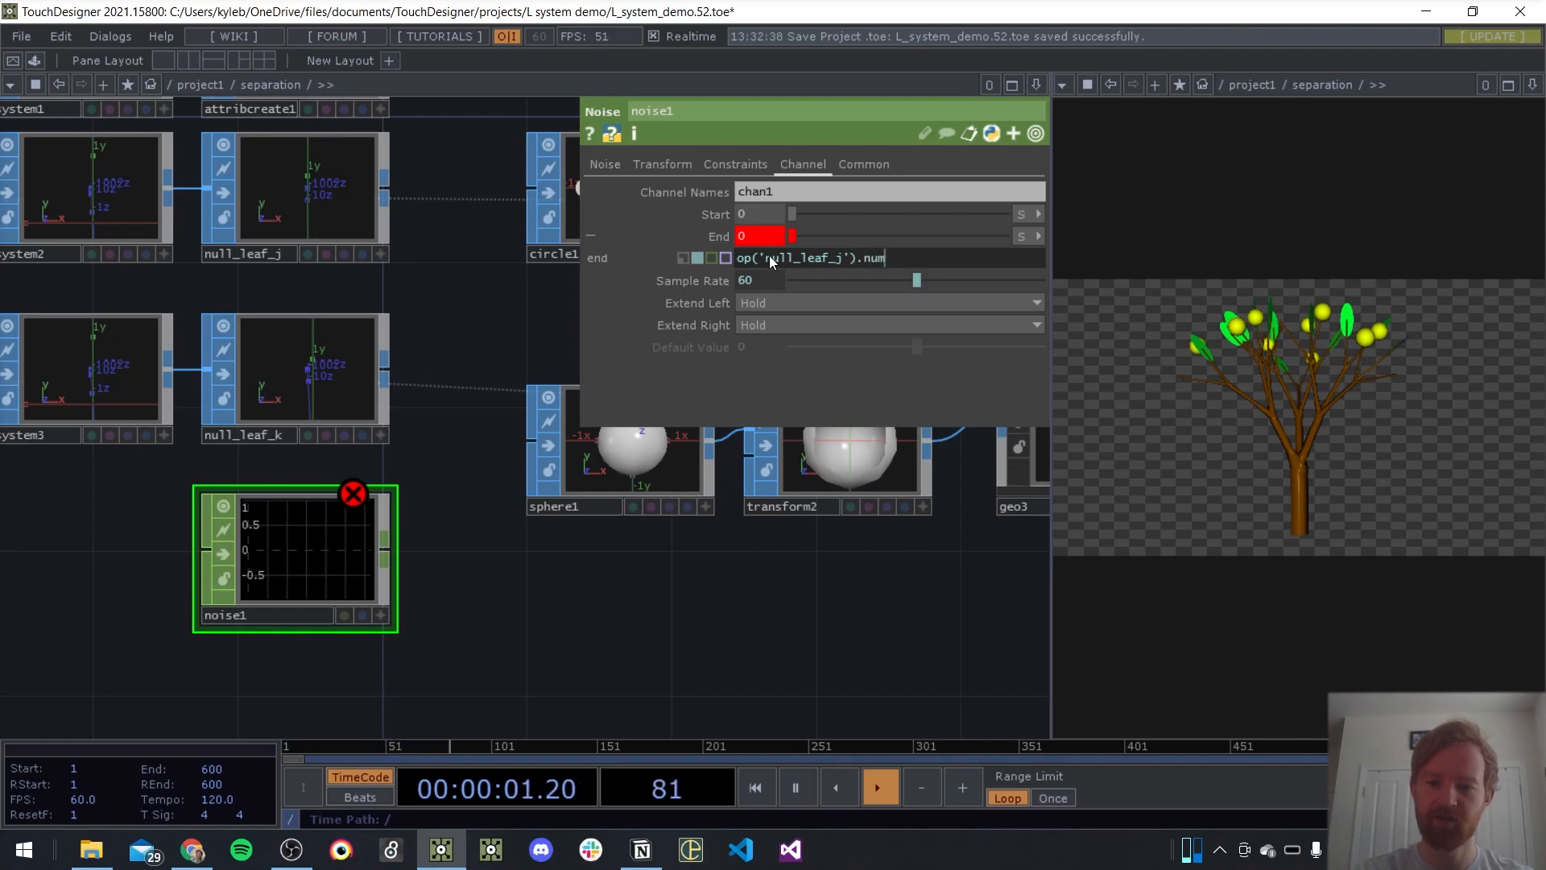
{"action": "type", "text": "Points"}
{"action": "key", "text": "Return"}
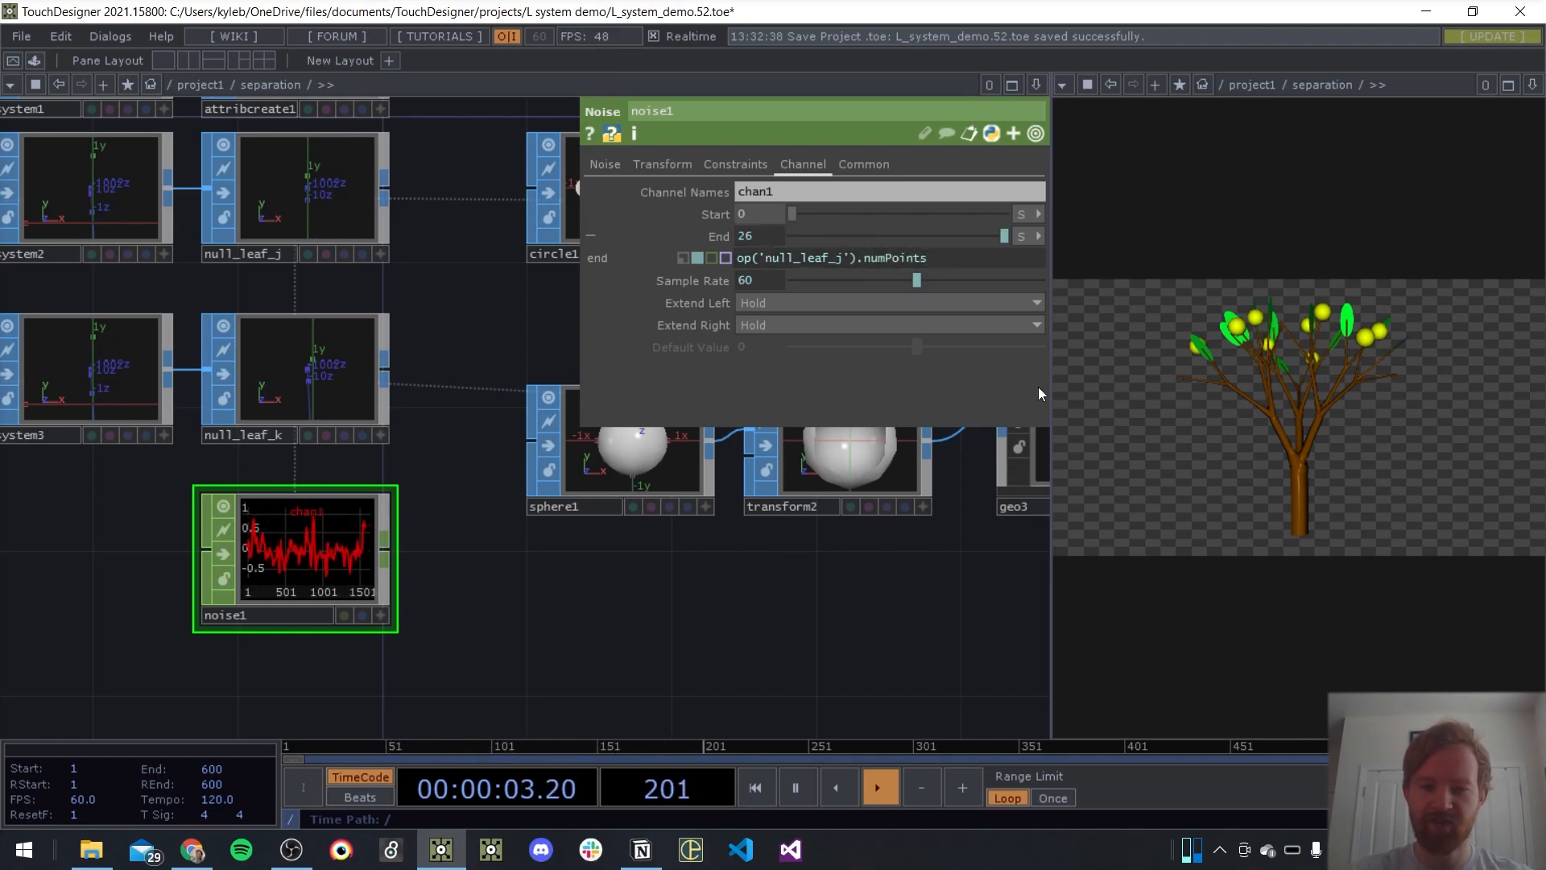
Subtract 1 in noise1's End expression so it reads op('null_leaf_j').numPoints-1
{"action": "left_click", "coordinate": [934, 258]}
{"action": "type", "text": "-1"}
{"action": "key", "text": "Return"}
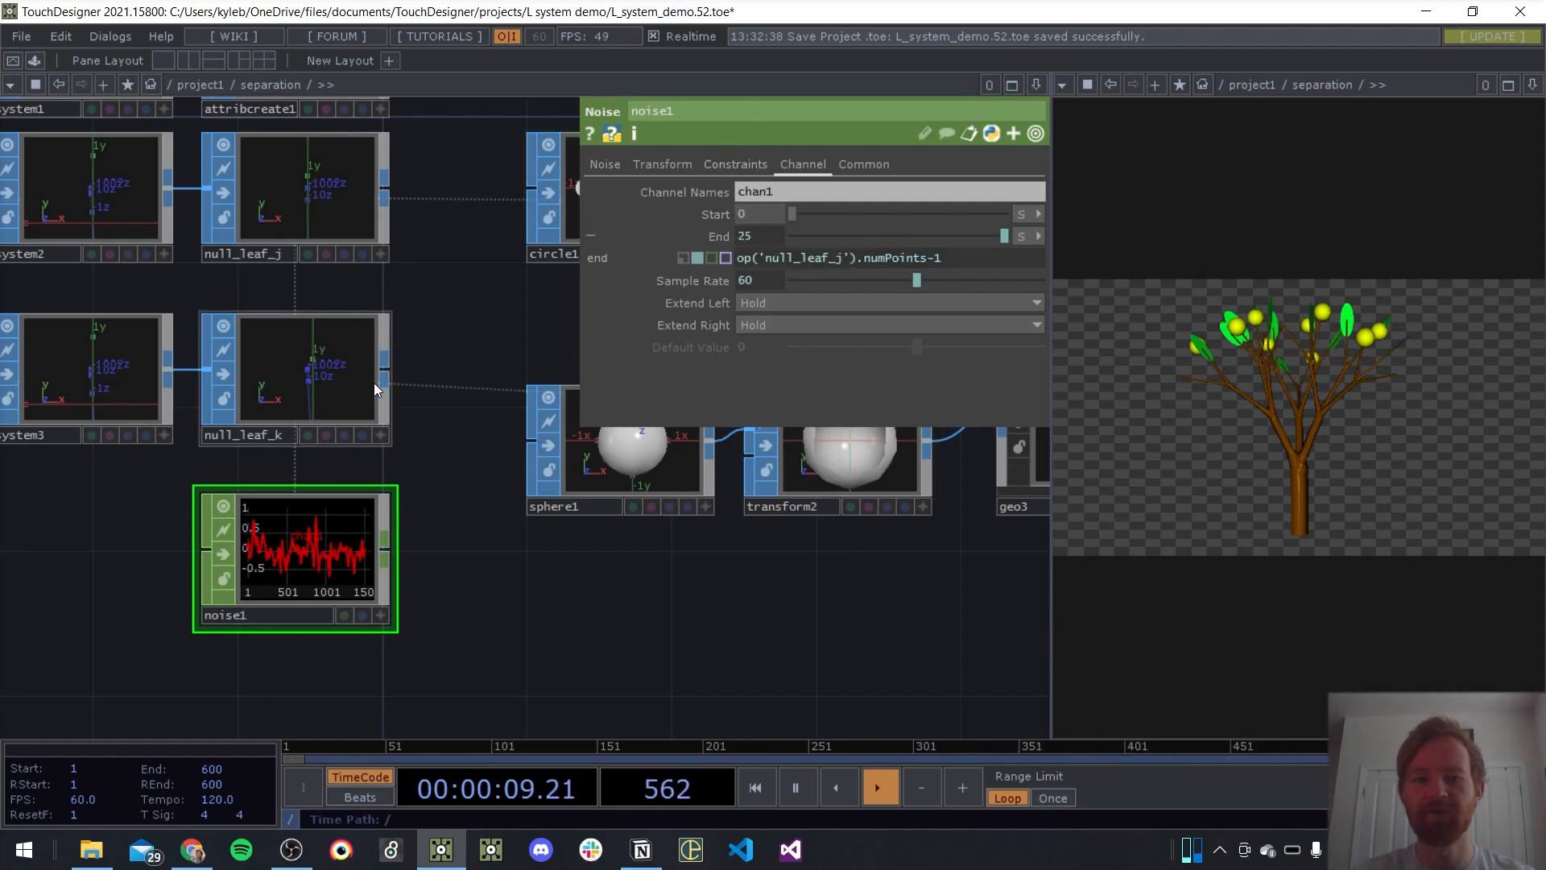
{"action": "key", "text": "p"}
Add a Limit CHOP after noise1 and turn on normalizing of its values
{"action": "scroll", "coordinate": [483, 333], "scroll_direction": "down", "scroll_amount": 5}
{"action": "left_click_drag", "start_coordinate": [403, 494], "coordinate": [360, 546]}
{"action": "scroll", "coordinate": [360, 546], "scroll_direction": "up", "scroll_amount": 5}
{"action": "scroll", "coordinate": [230, 478], "scroll_direction": "up", "scroll_amount": 5}
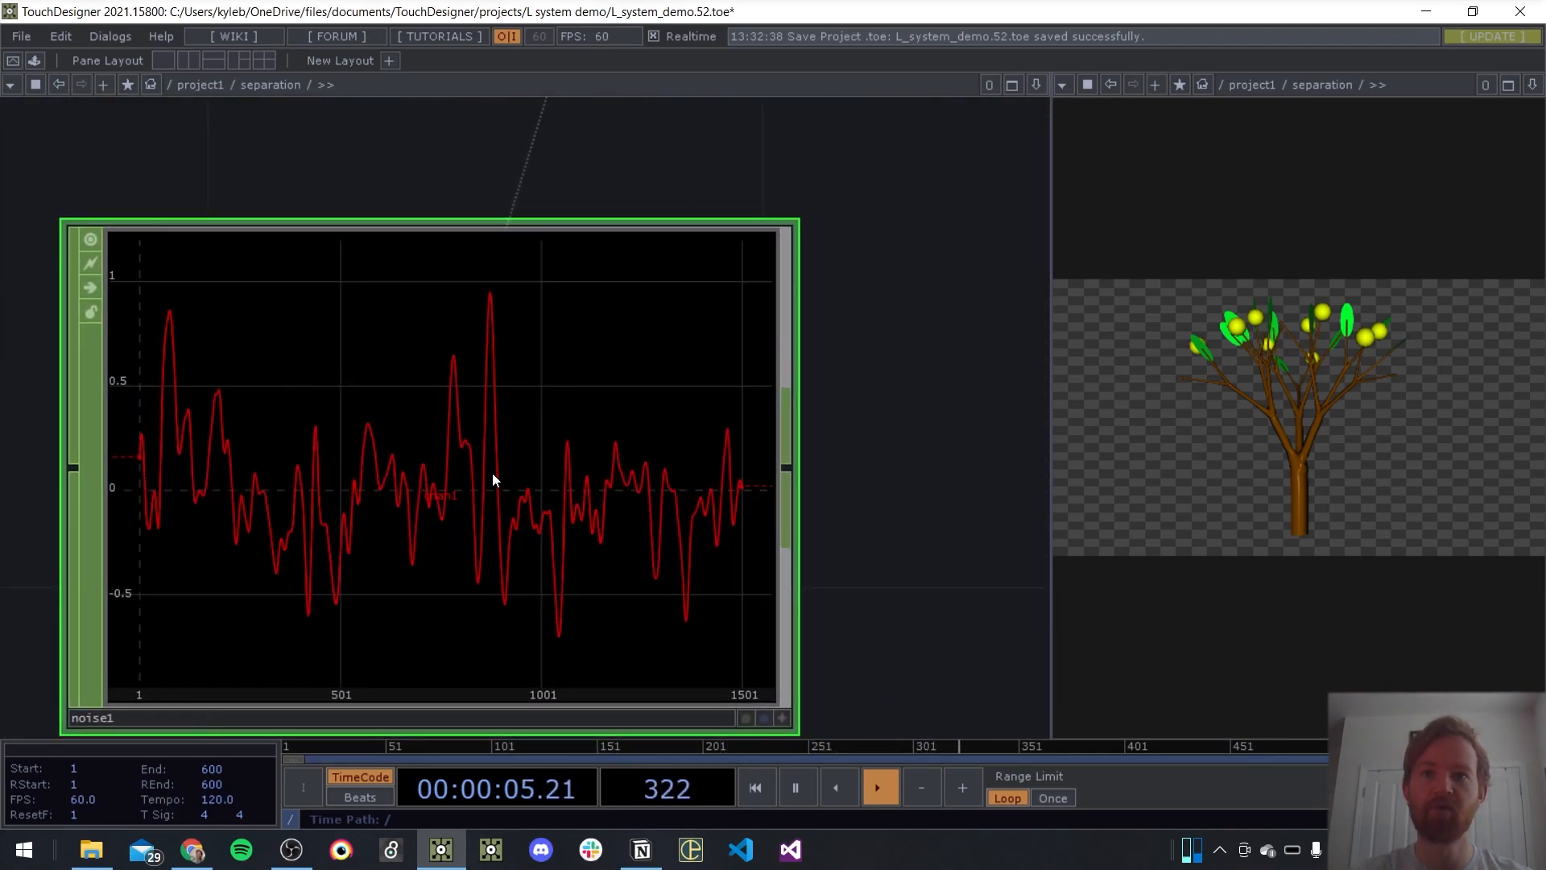
{"action": "scroll", "coordinate": [572, 481], "scroll_direction": "down", "scroll_amount": 5}
{"action": "right_click", "coordinate": [659, 464]}
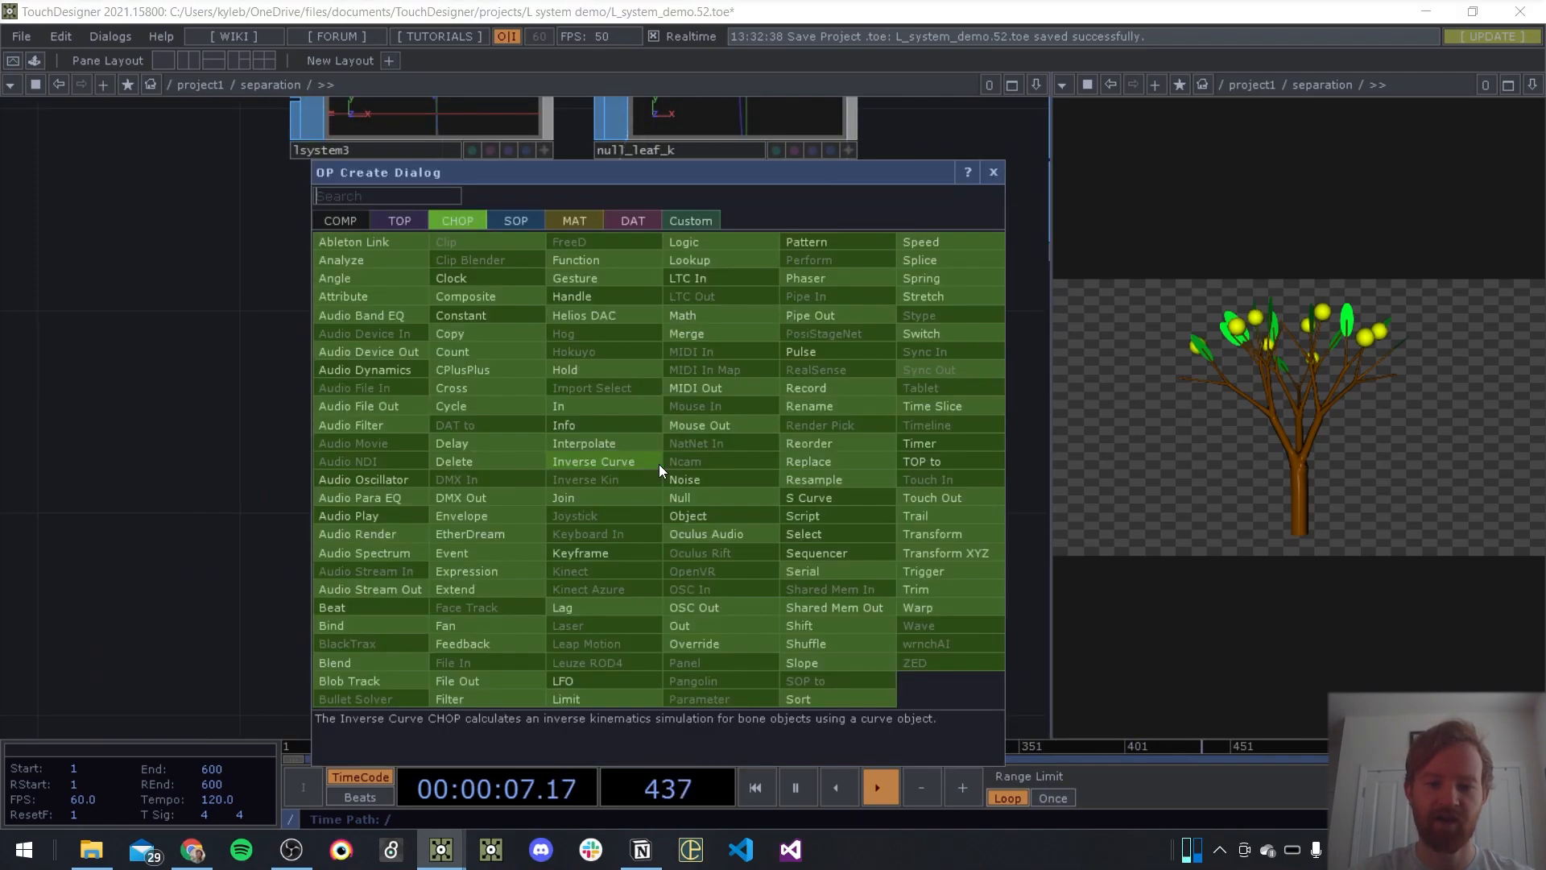
{"action": "type", "text": "limit"}
{"action": "key", "text": "Return"}
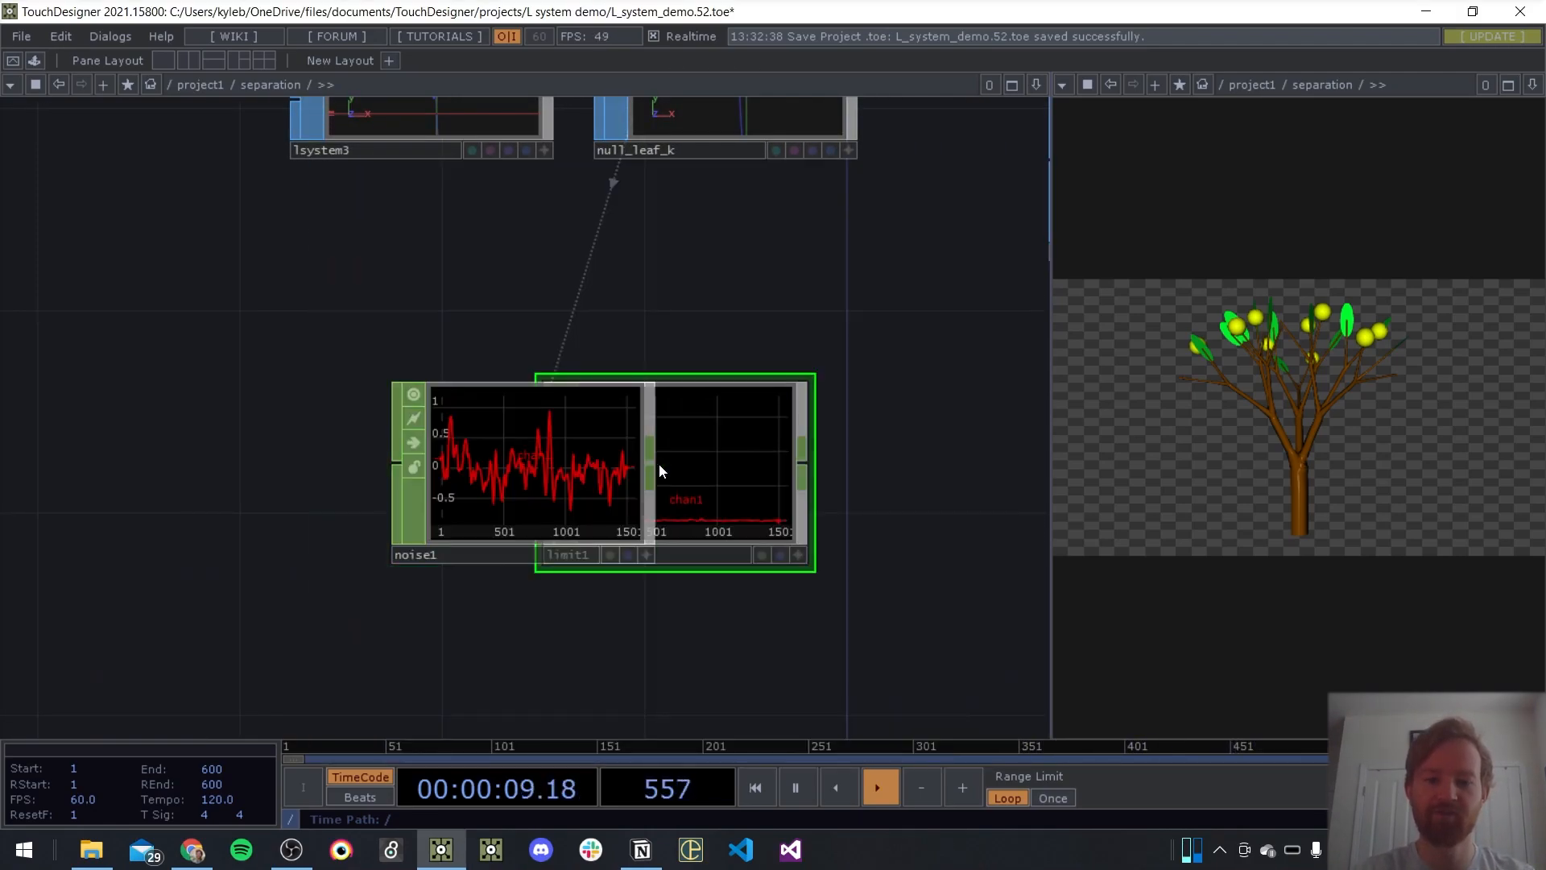
{"action": "left_click_drag", "start_coordinate": [659, 464], "coordinate": [810, 464]}
{"action": "left_click_drag", "start_coordinate": [854, 317], "coordinate": [667, 282]}
{"action": "key", "text": "p"}
{"action": "left_click", "coordinate": [761, 282]}
Add a Math CHOP after limit1
{"action": "left_click_drag", "start_coordinate": [837, 443], "coordinate": [515, 442]}
{"action": "right_click", "coordinate": [499, 428]}
{"action": "type", "text": "math"}
{"action": "key", "text": "Return"}
{"action": "left_click", "coordinate": [499, 428]}
{"action": "left_click_drag", "start_coordinate": [563, 418], "coordinate": [747, 418]}
Set math1's From Range to -1 and 1 and its To Range to .2 and 2
{"action": "key", "text": "p"}
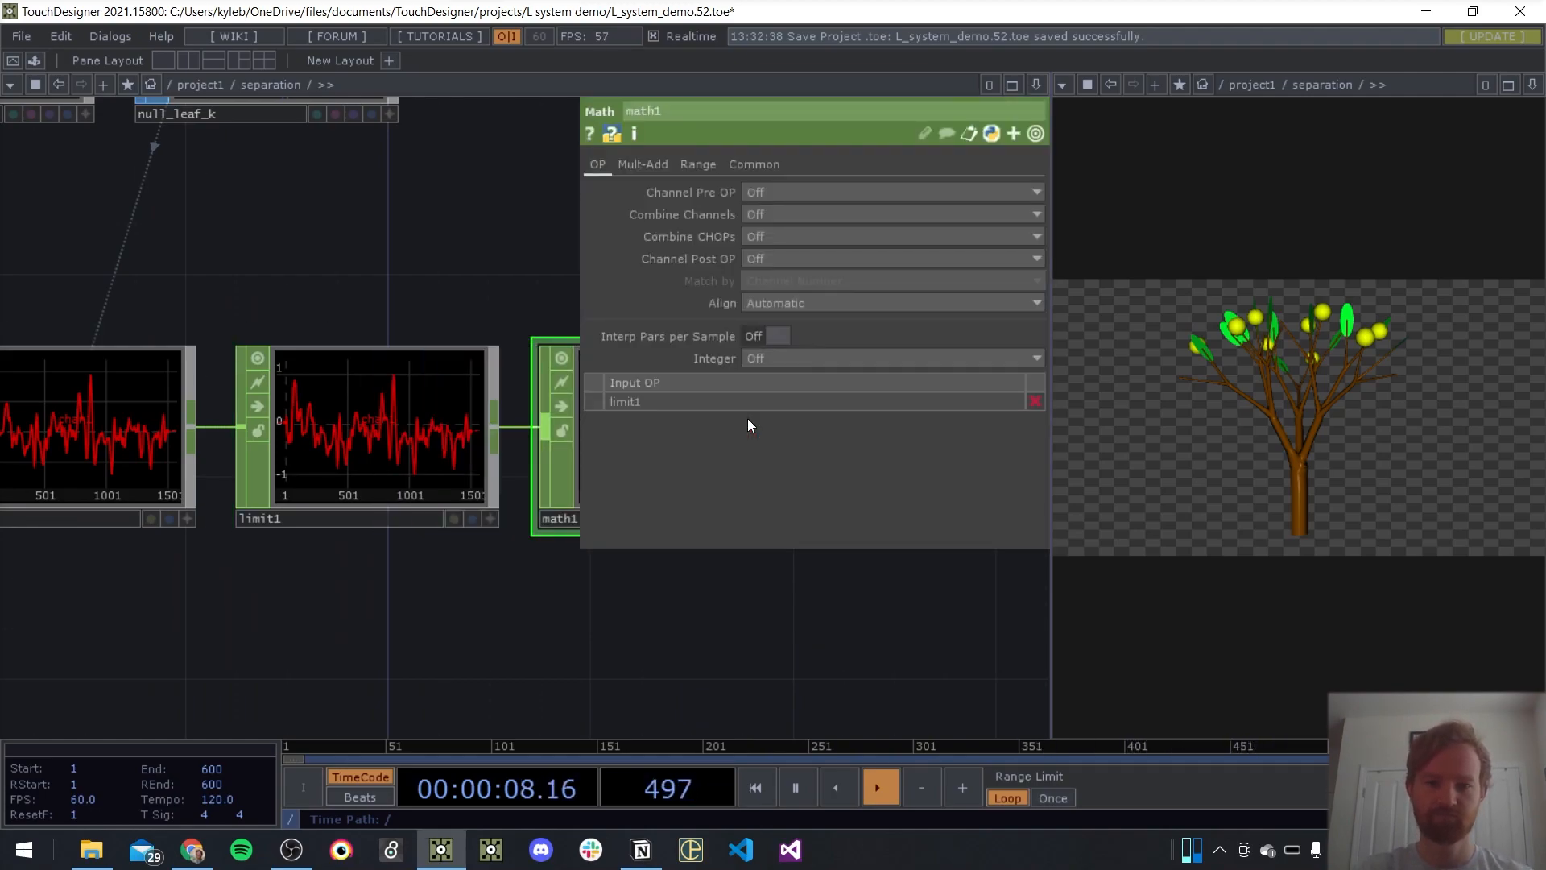
{"action": "left_click", "coordinate": [683, 166]}
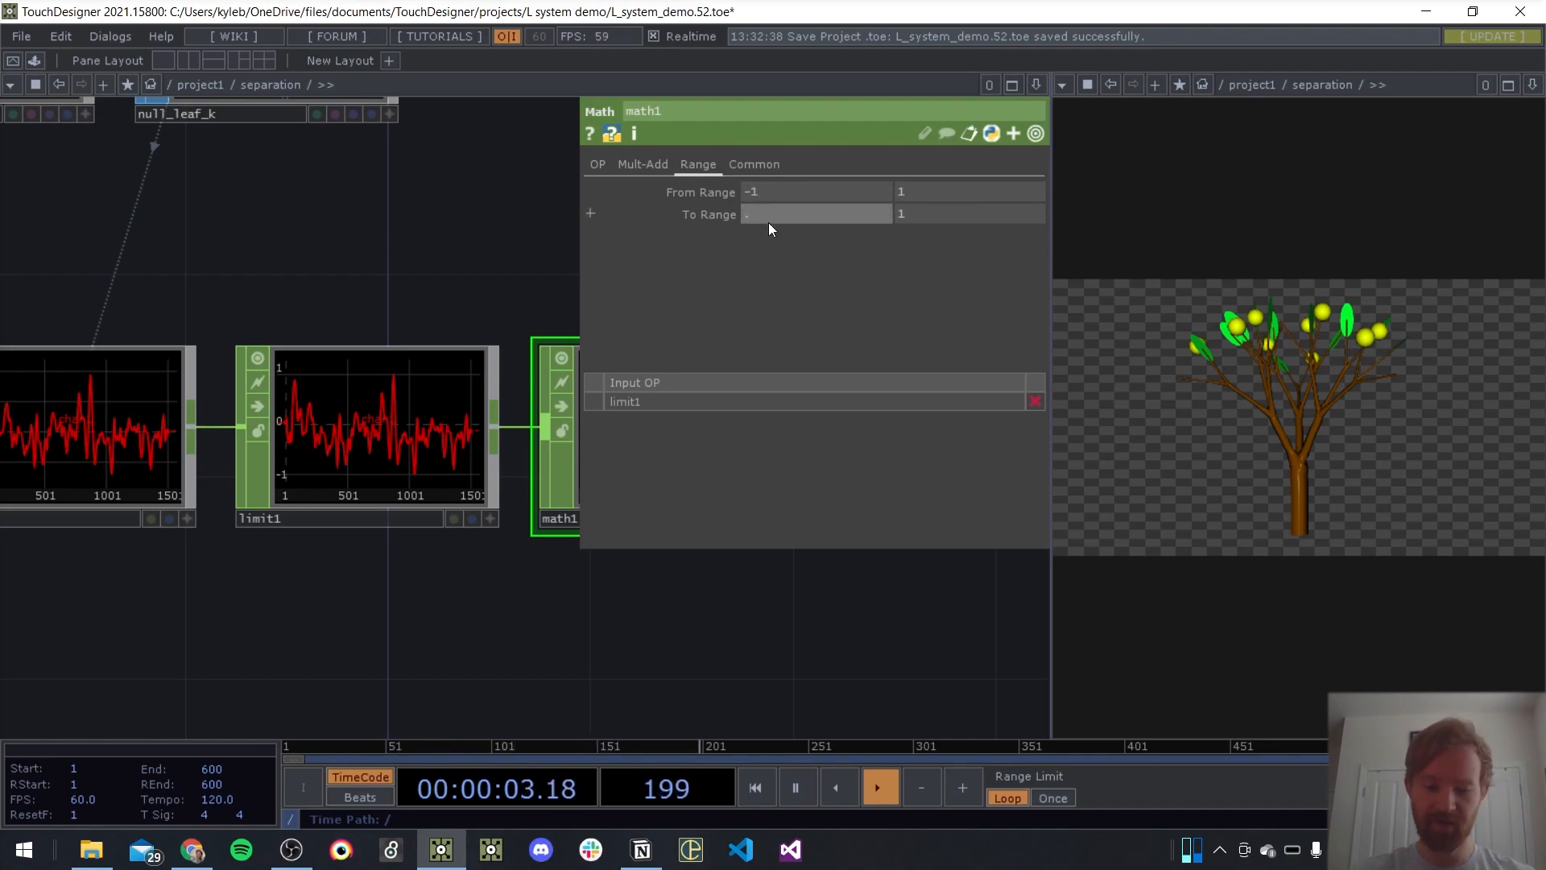
{"action": "type", "text": ".2"}
{"action": "key", "text": "Return"}
{"action": "left_click", "coordinate": [942, 213]}
{"action": "type", "text": "2"}
{"action": "key", "text": "Return"}
{"action": "key", "text": "p"}
{"action": "scroll", "coordinate": [314, 321], "scroll_direction": "down", "scroll_amount": 5}
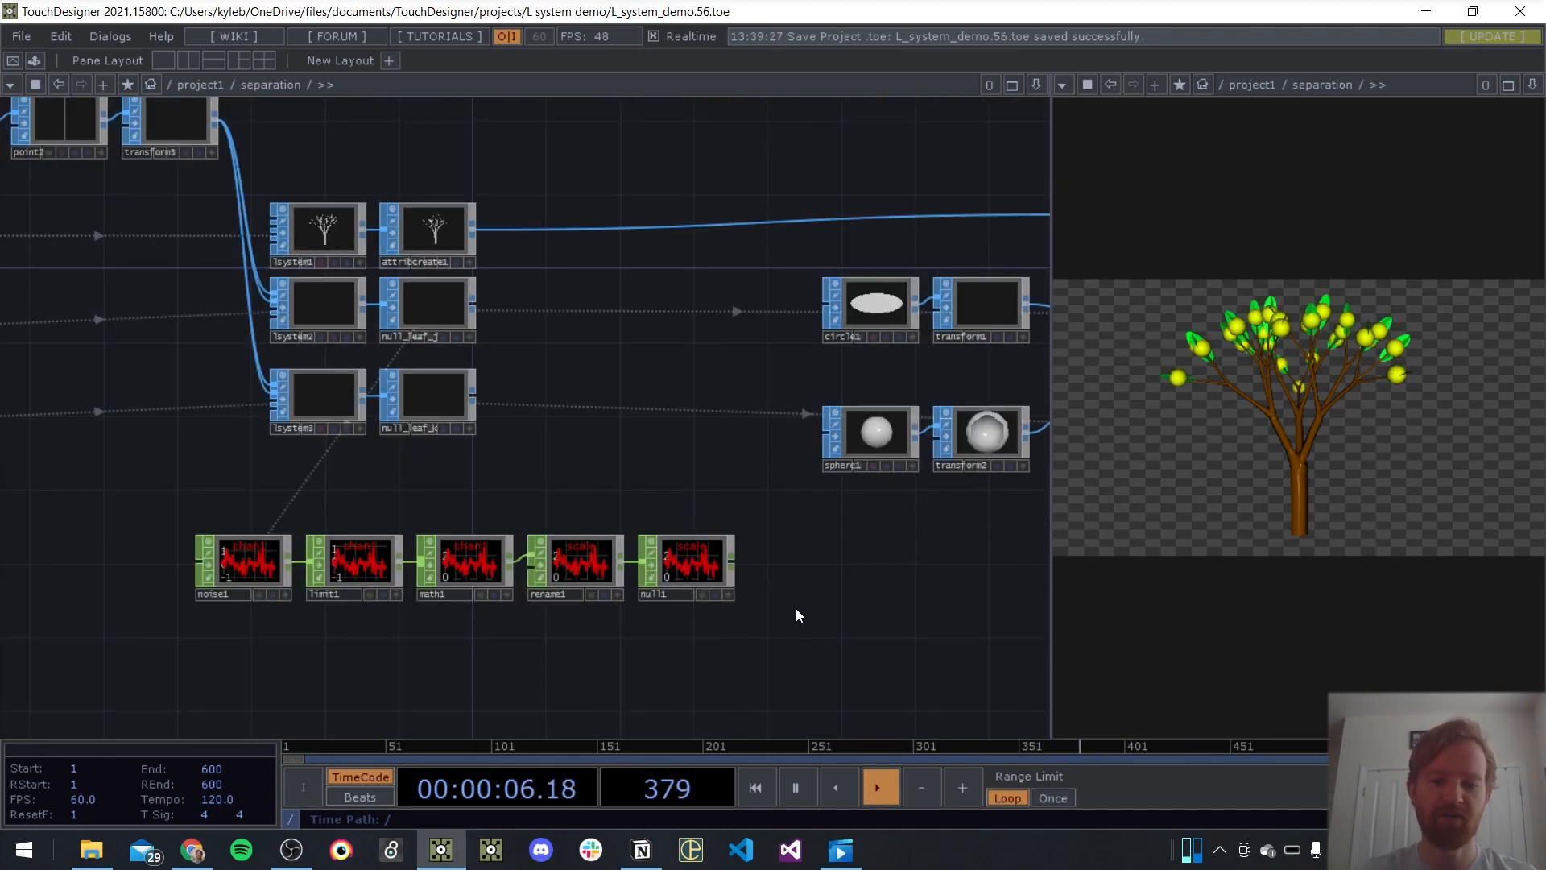
Add a CHOP to SOP after lsystem2 and move null_leaf_j farther downstream to make room for it
{"action": "left_click", "coordinate": [708, 556]}
{"action": "scroll", "coordinate": [704, 600], "scroll_direction": "up", "scroll_amount": 5}
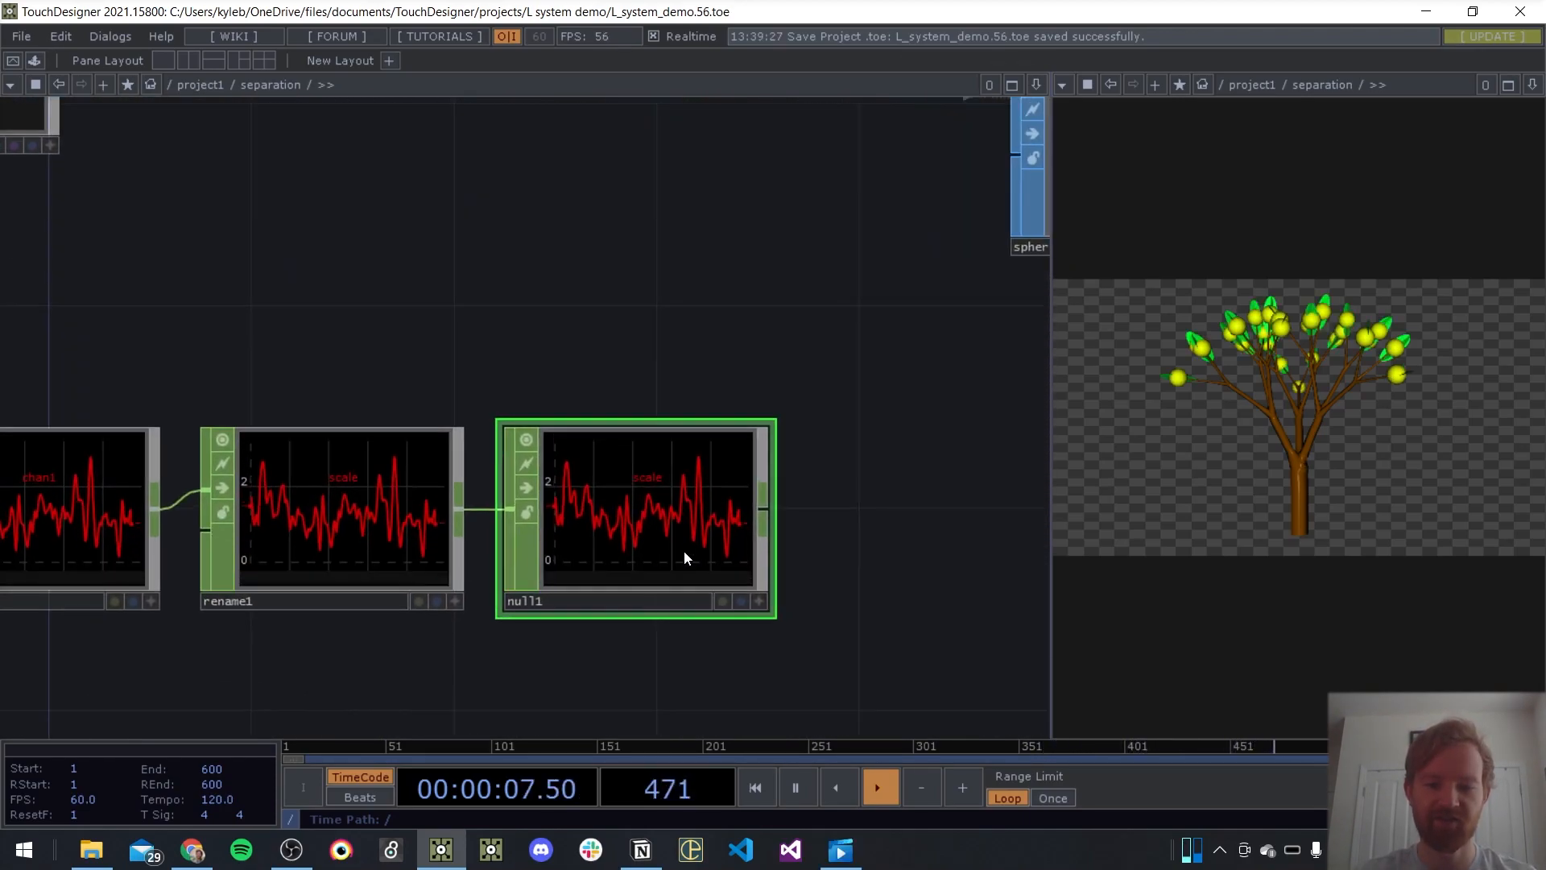
{"action": "left_click_drag", "start_coordinate": [640, 401], "coordinate": [984, 710]}
{"action": "scroll", "coordinate": [421, 233], "scroll_direction": "down", "scroll_amount": 3}
{"action": "left_click_drag", "start_coordinate": [516, 237], "coordinate": [536, 373]}
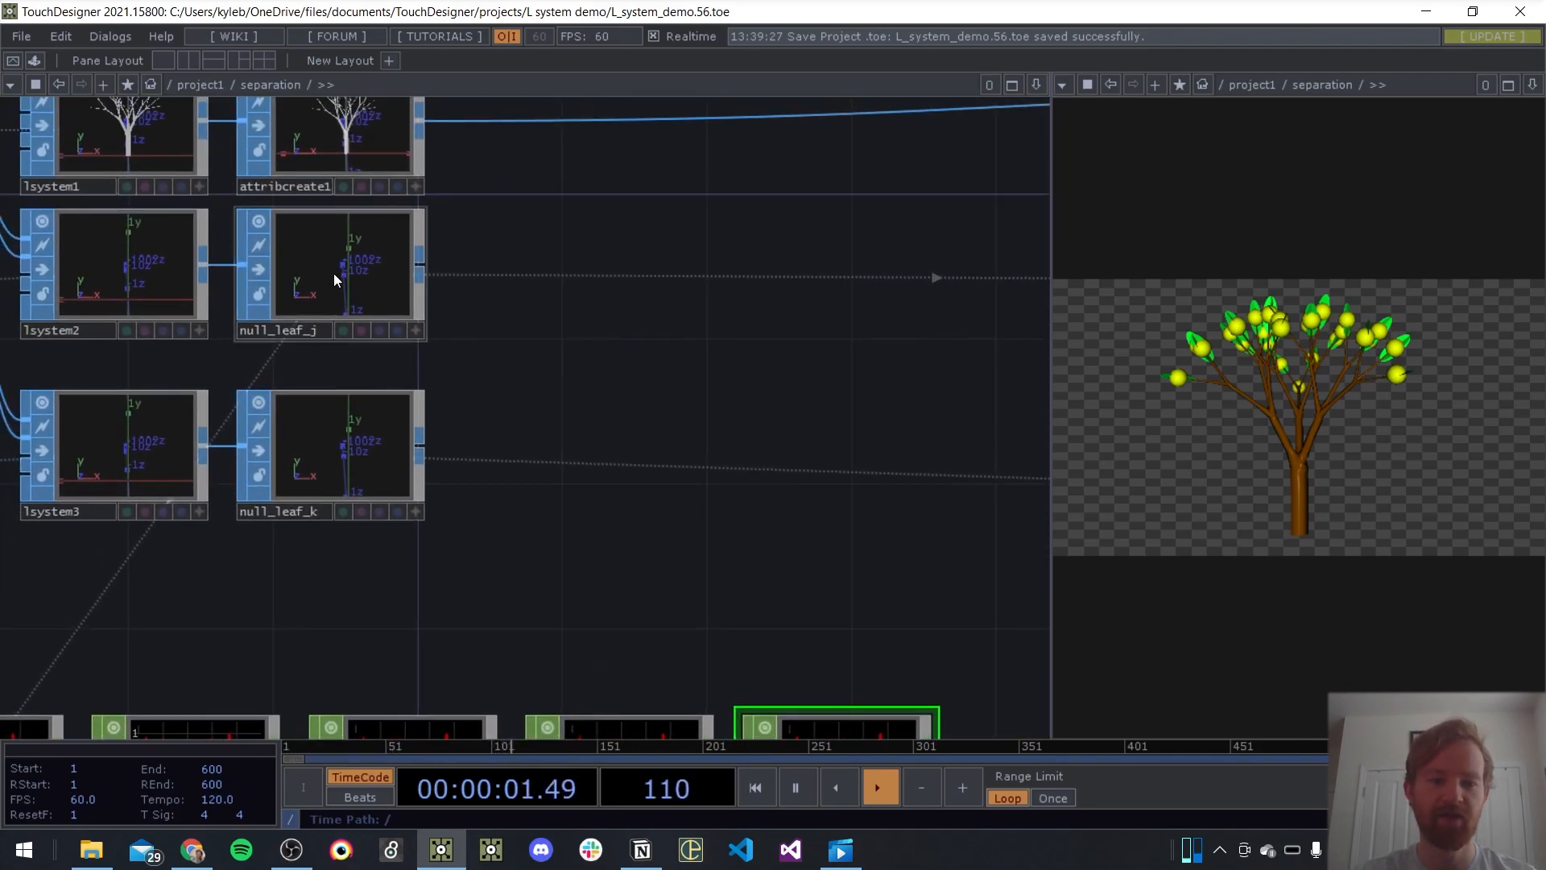
{"action": "key", "text": "Tab"}
{"action": "key", "text": "Tab"}
{"action": "type", "text": "chop to"}
{"action": "key", "text": "Return"}
{"action": "left_click", "coordinate": [609, 342]}
{"action": "left_click_drag", "start_coordinate": [415, 277], "coordinate": [958, 277]}
{"action": "left_click_drag", "start_coordinate": [681, 366], "coordinate": [645, 403]}
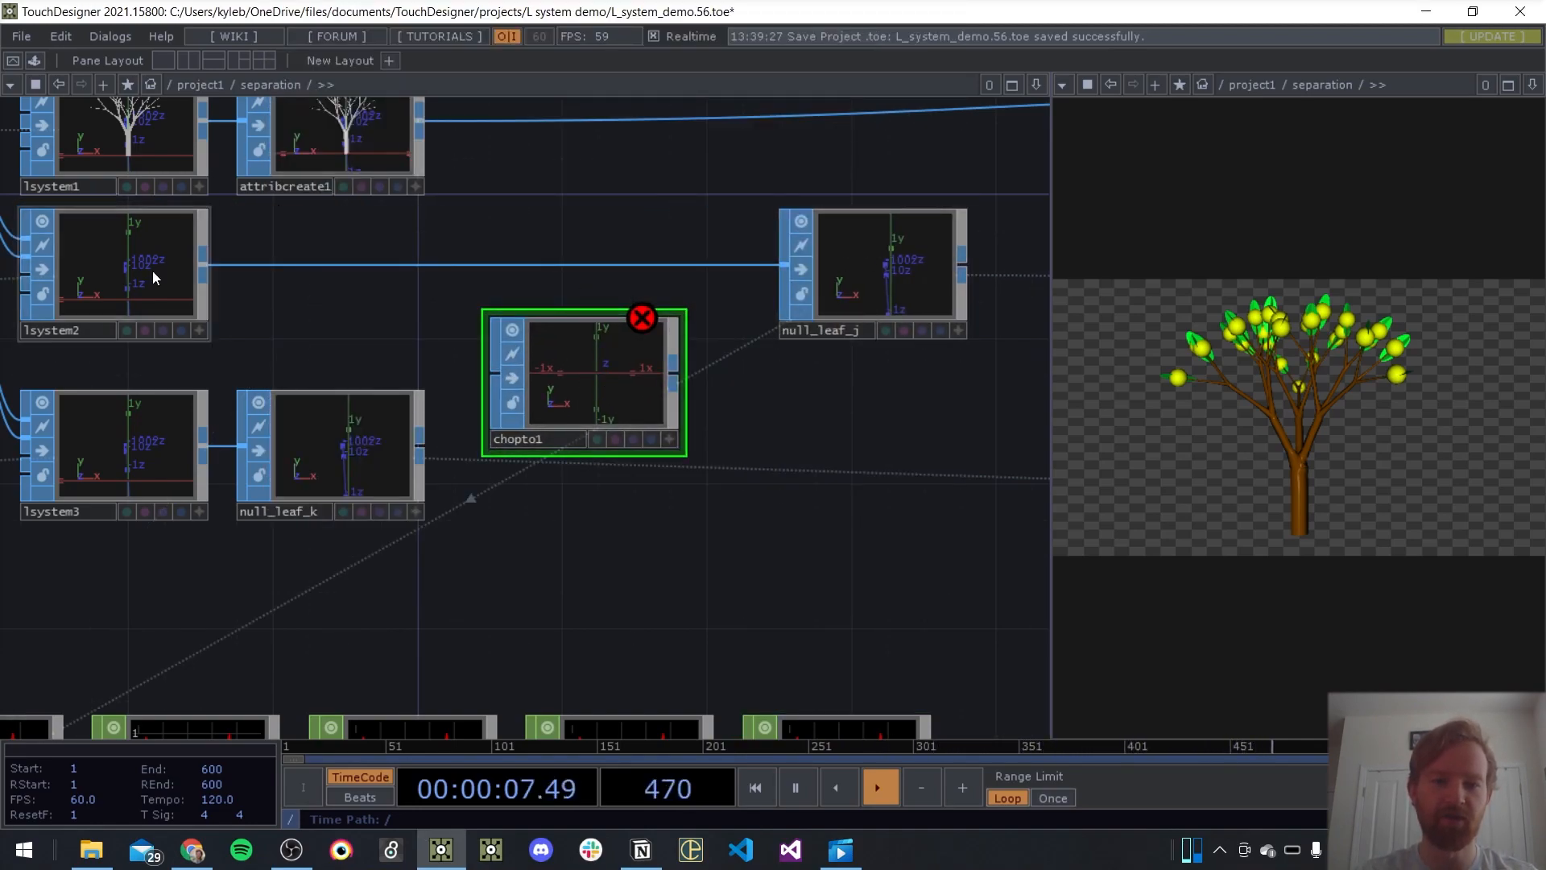
Connect lsystem2's output to chopto1 and assign null1 as its CHOP
{"action": "left_click_drag", "start_coordinate": [201, 260], "coordinate": [498, 375]}
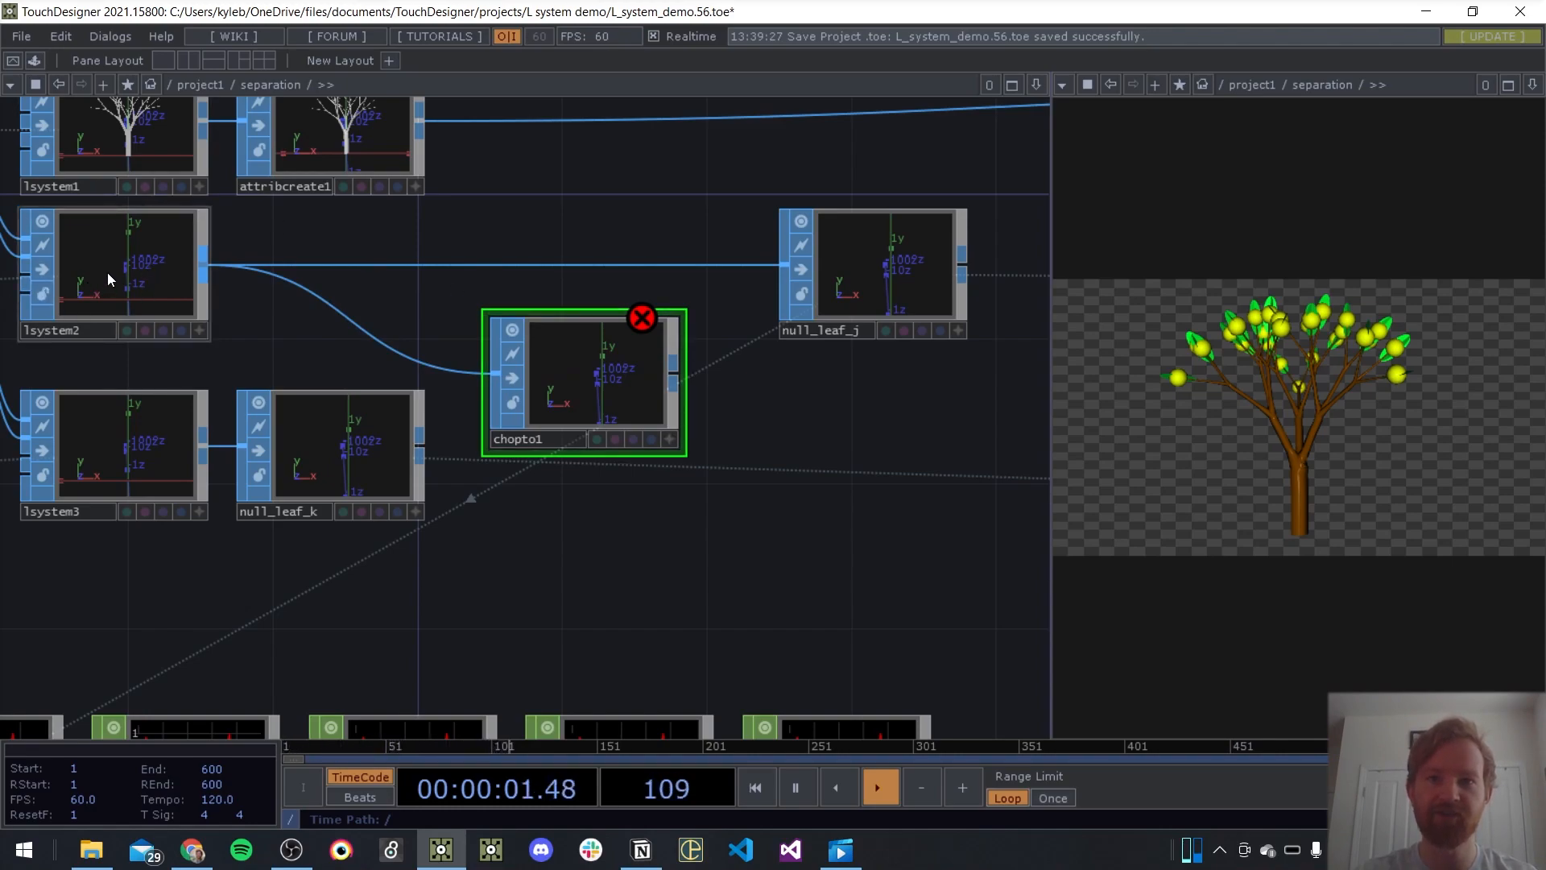
{"action": "left_click_drag", "start_coordinate": [857, 649], "coordinate": [744, 549]}
{"action": "scroll", "coordinate": [744, 548], "scroll_direction": "down", "scroll_amount": 3}
{"action": "left_click_drag", "start_coordinate": [746, 628], "coordinate": [556, 343]}
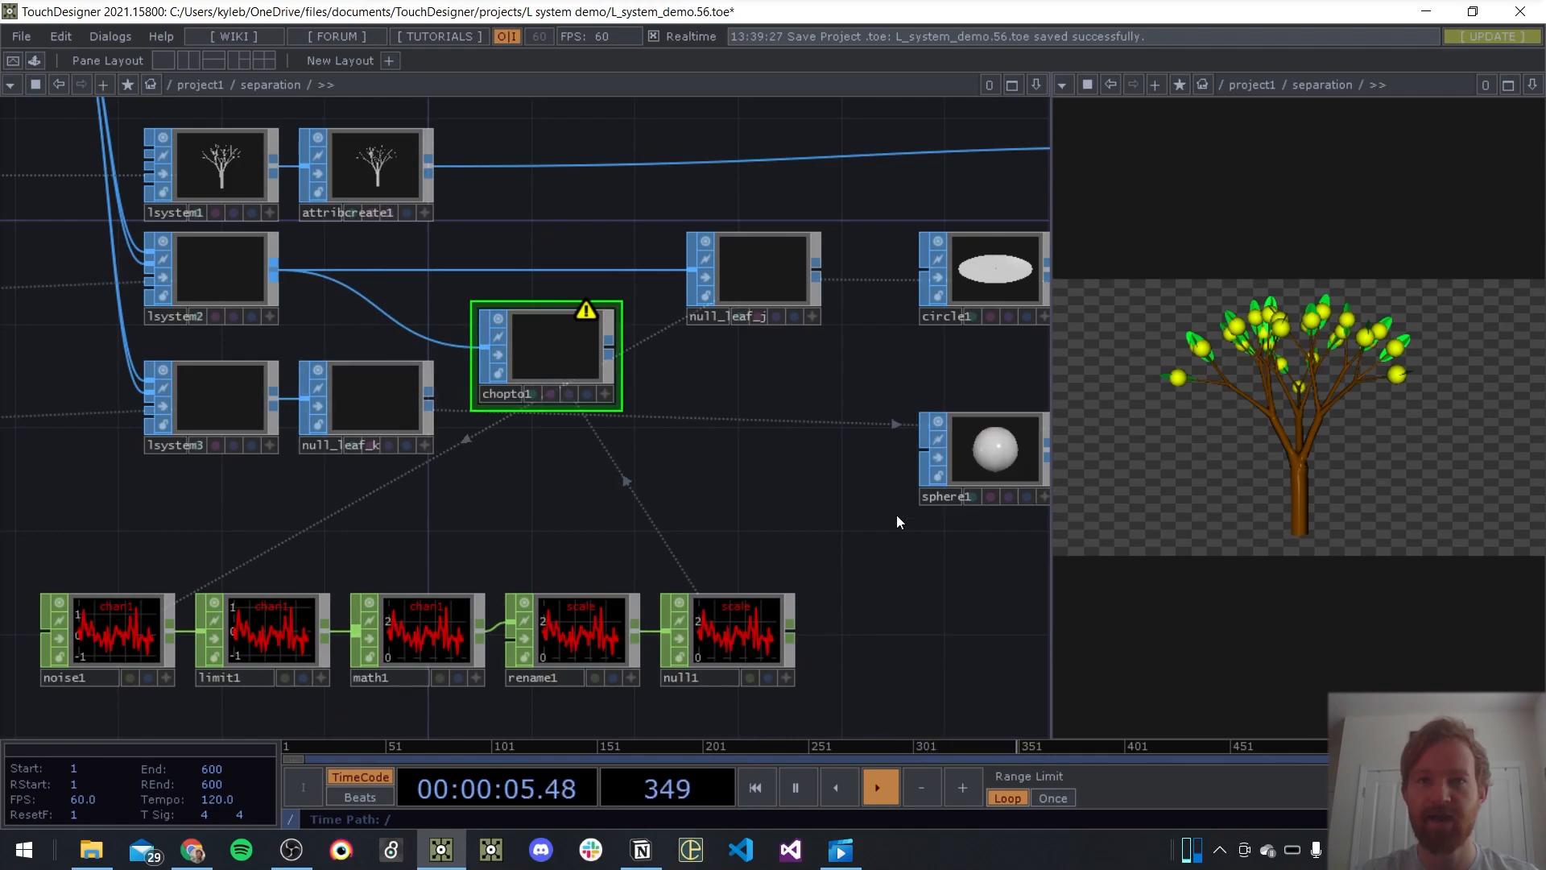
Set chopto1's Channel Scope to scale
{"action": "key", "text": "p"}
{"action": "left_click_drag", "start_coordinate": [642, 486], "coordinate": [475, 475]}
{"action": "scroll", "coordinate": [508, 340], "scroll_direction": "up", "scroll_amount": 4}
{"action": "left_click", "coordinate": [794, 282]}
{"action": "type", "text": "scale"}
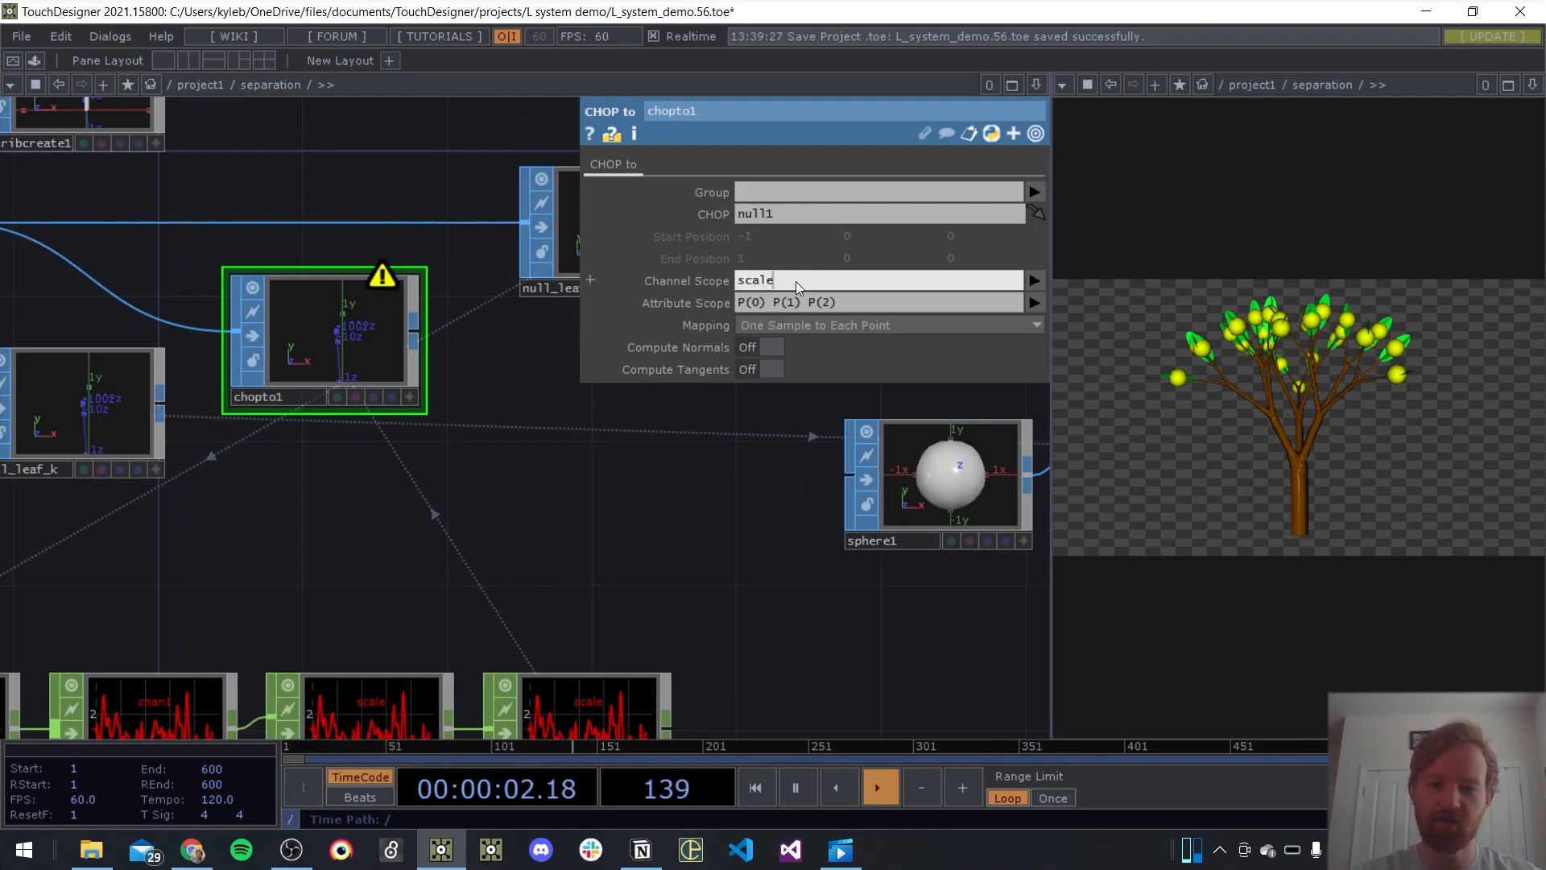
{"action": "key", "text": "Return"}
{"action": "left_click_drag", "start_coordinate": [690, 568], "coordinate": [664, 485]}
{"action": "scroll", "coordinate": [554, 653], "scroll_direction": "up", "scroll_amount": 4}
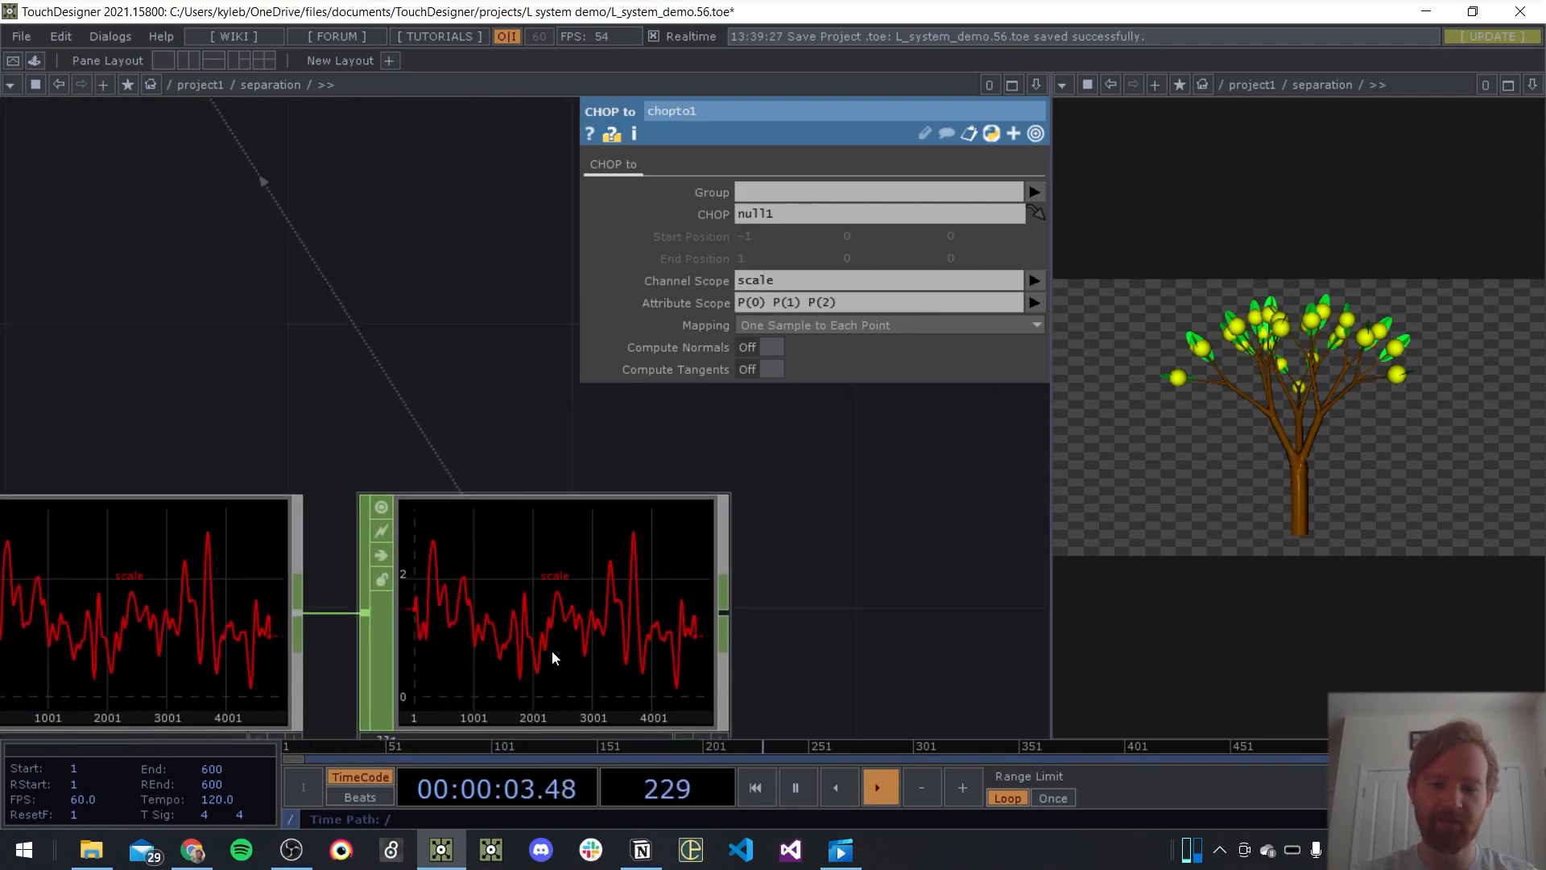
{"action": "scroll", "coordinate": [182, 178], "scroll_direction": "down", "scroll_amount": 1}
{"action": "left_click_drag", "start_coordinate": [183, 179], "coordinate": [476, 470]}
{"action": "scroll", "coordinate": [475, 469], "scroll_direction": "down", "scroll_amount": 4}
{"action": "scroll", "coordinate": [393, 254], "scroll_direction": "up", "scroll_amount": 5}
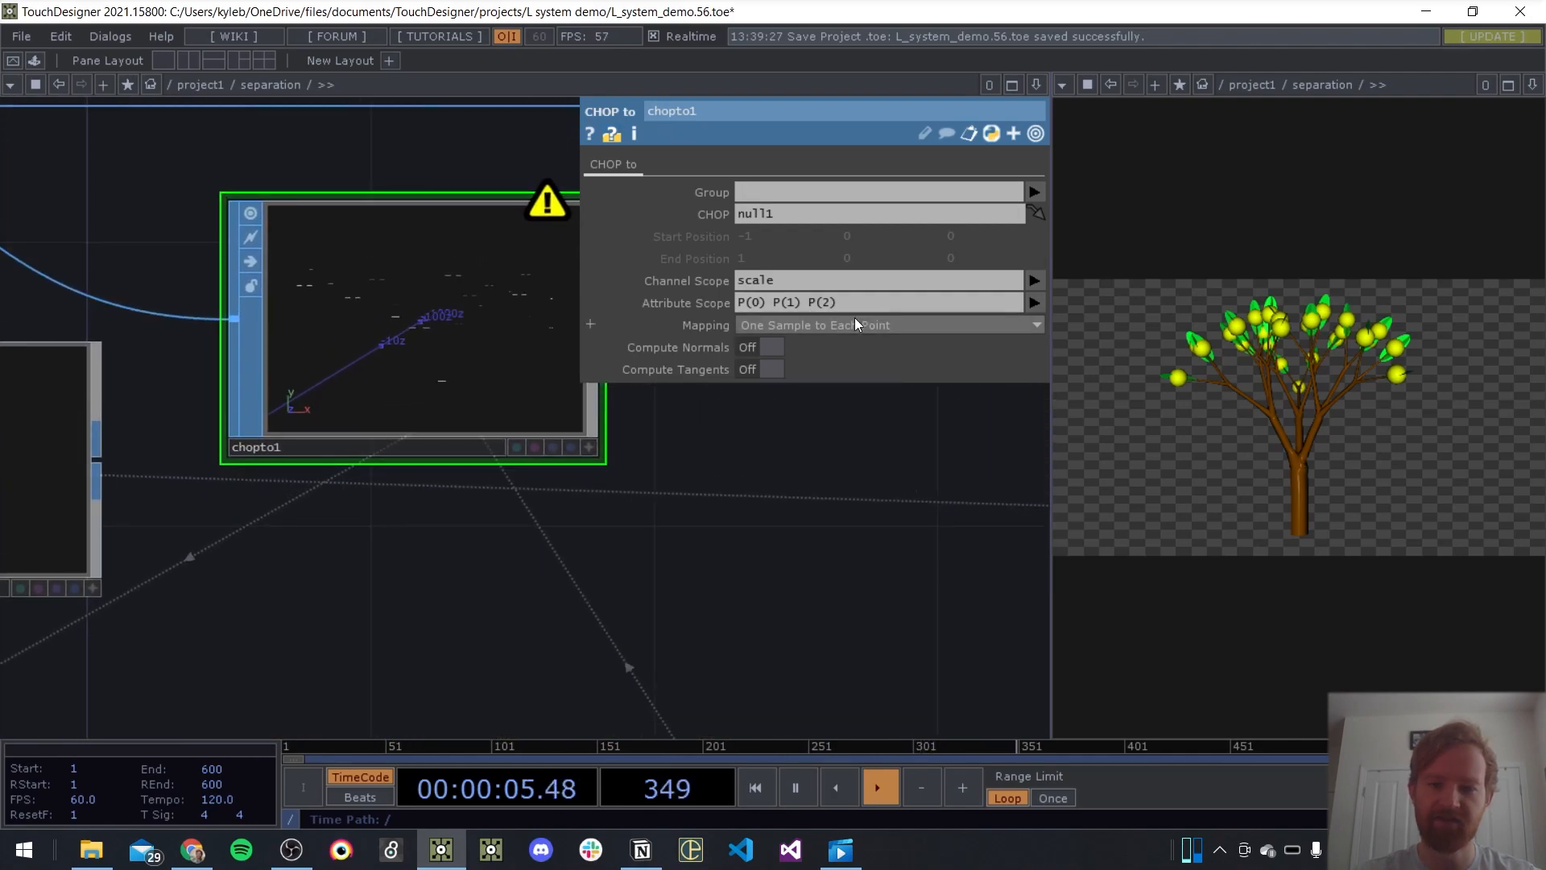
Set chopto1's Attribute Scope to scale
{"action": "left_click", "coordinate": [806, 301]}
{"action": "type", "text": "scale"}
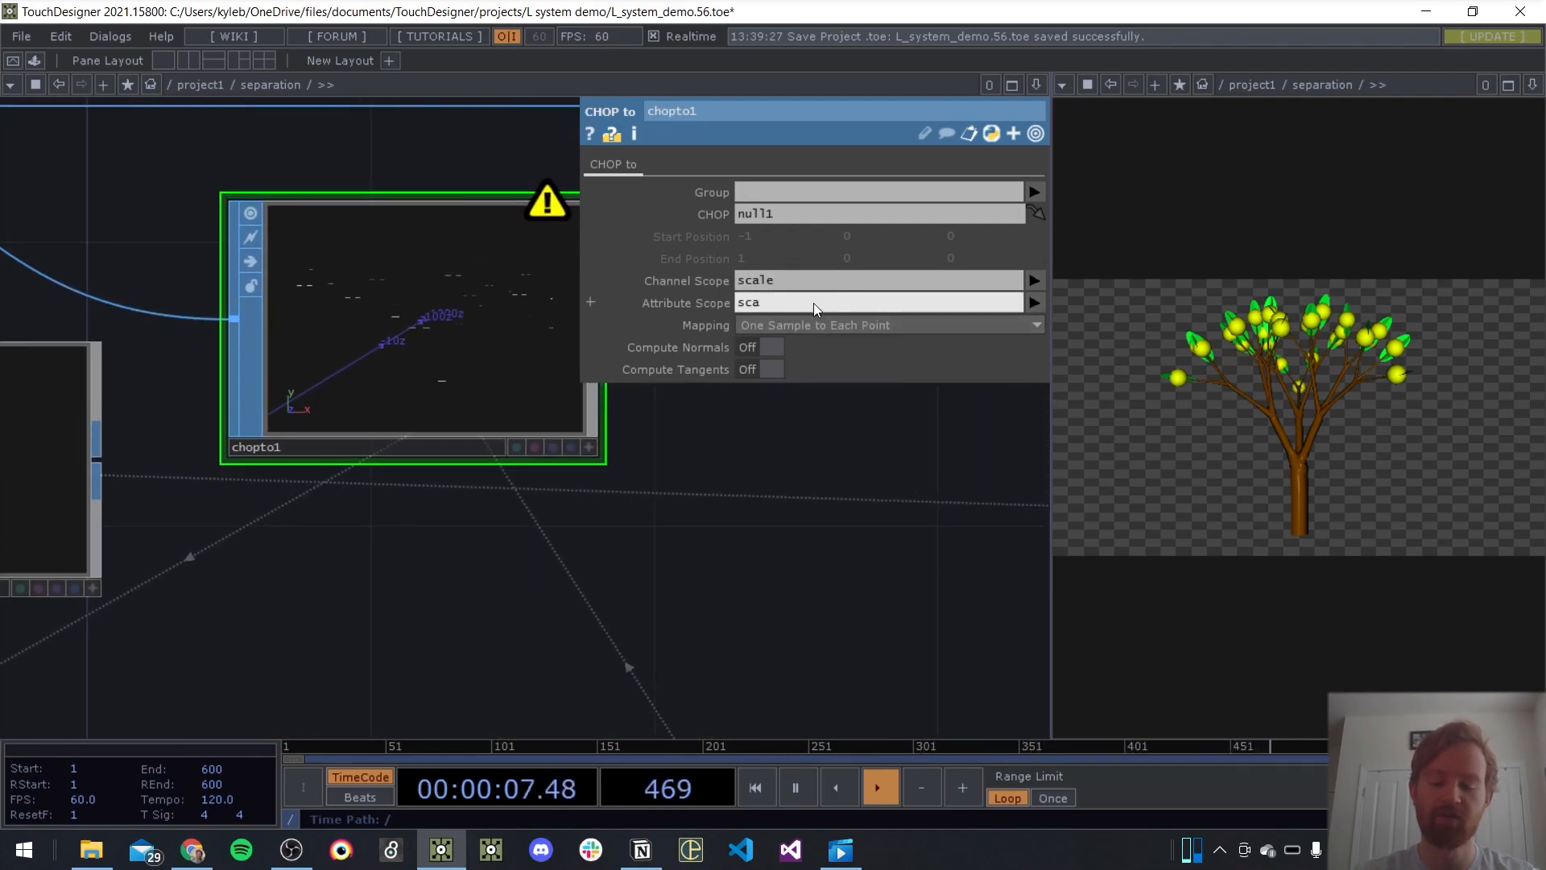
{"action": "key", "text": "Return"}
{"action": "left_click_drag", "start_coordinate": [774, 528], "coordinate": [722, 529]}
{"action": "middle_click_drag", "start_coordinate": [344, 354], "coordinate": [794, 567]}
{"action": "key", "text": "p"}
Place chopto1 between lsystem2 and null_leaf_j with its output wired into null_leaf_j, and save the project
{"action": "middle_click_drag", "start_coordinate": [687, 565], "coordinate": [546, 485]}
{"action": "left_click_drag", "start_coordinate": [546, 485], "coordinate": [373, 409]}
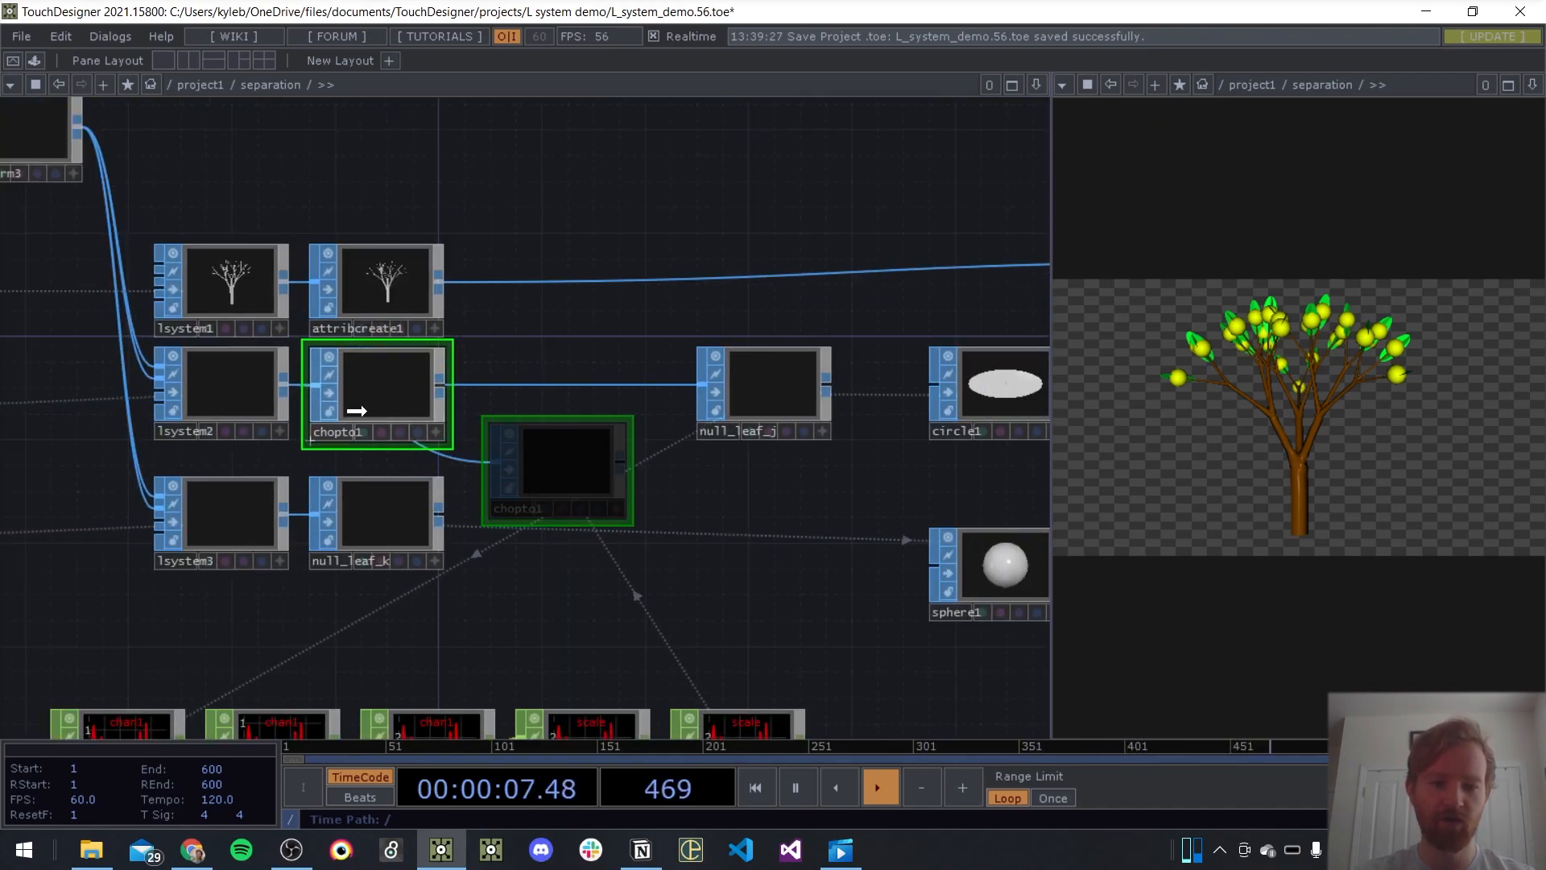
{"action": "left_click", "coordinate": [448, 384]}
{"action": "left_click", "coordinate": [729, 390]}
{"action": "left_click_drag", "start_coordinate": [730, 390], "coordinate": [541, 390]}
{"action": "key", "text": "ctrl+s"}
Assign the scale attribute to geo2's instance Scale X, Scale Y and Scale Z
{"action": "left_click_drag", "start_coordinate": [790, 468], "coordinate": [178, 403]}
{"action": "left_click", "coordinate": [742, 341]}
{"action": "key", "text": "p"}
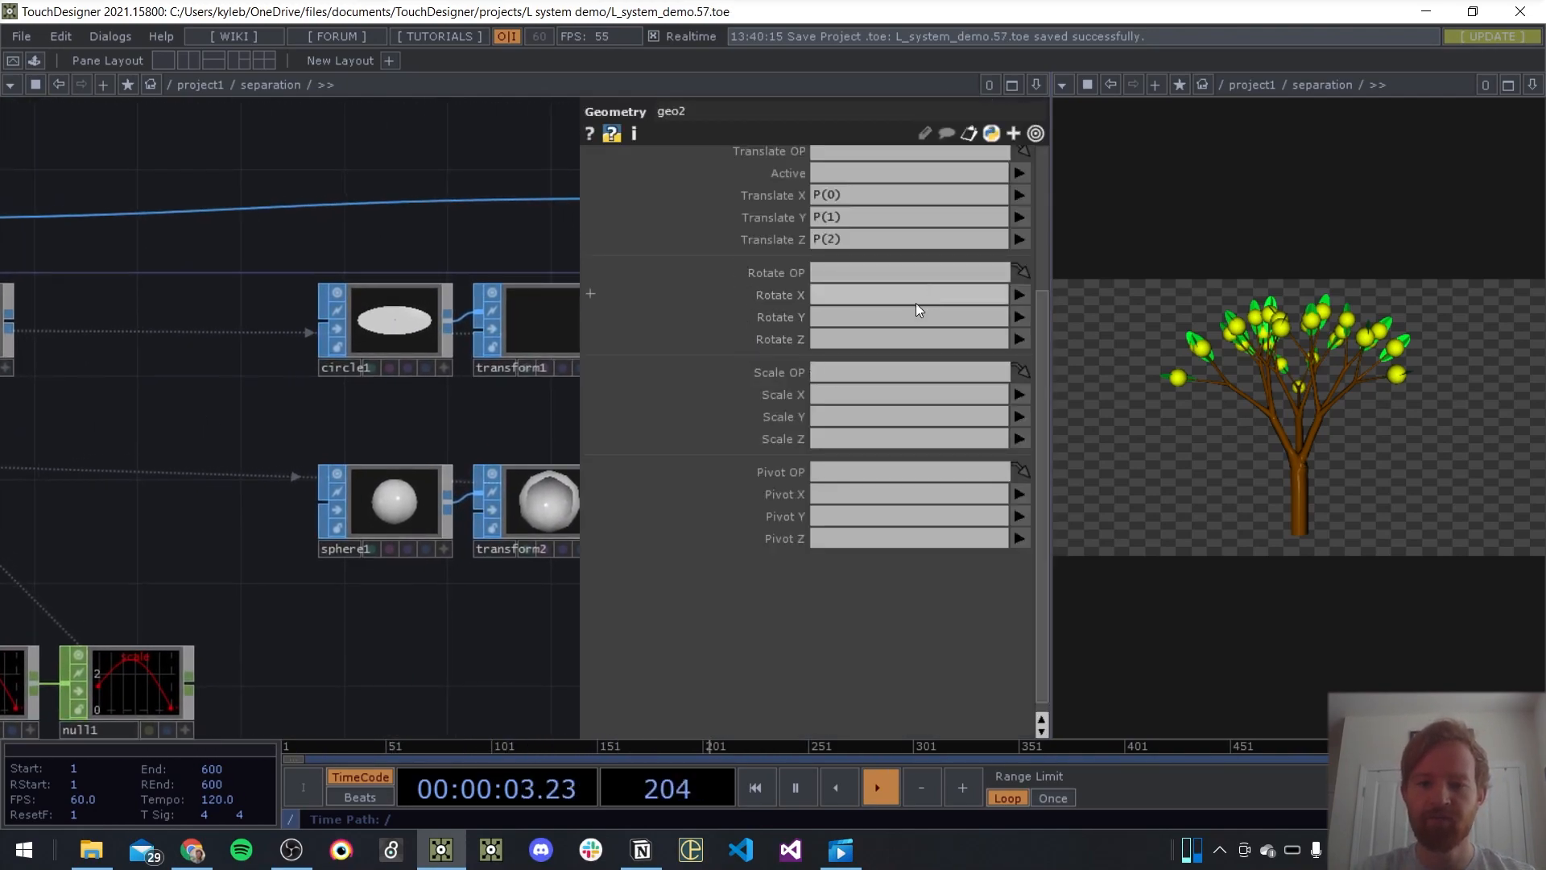
{"action": "left_click", "coordinate": [1020, 394]}
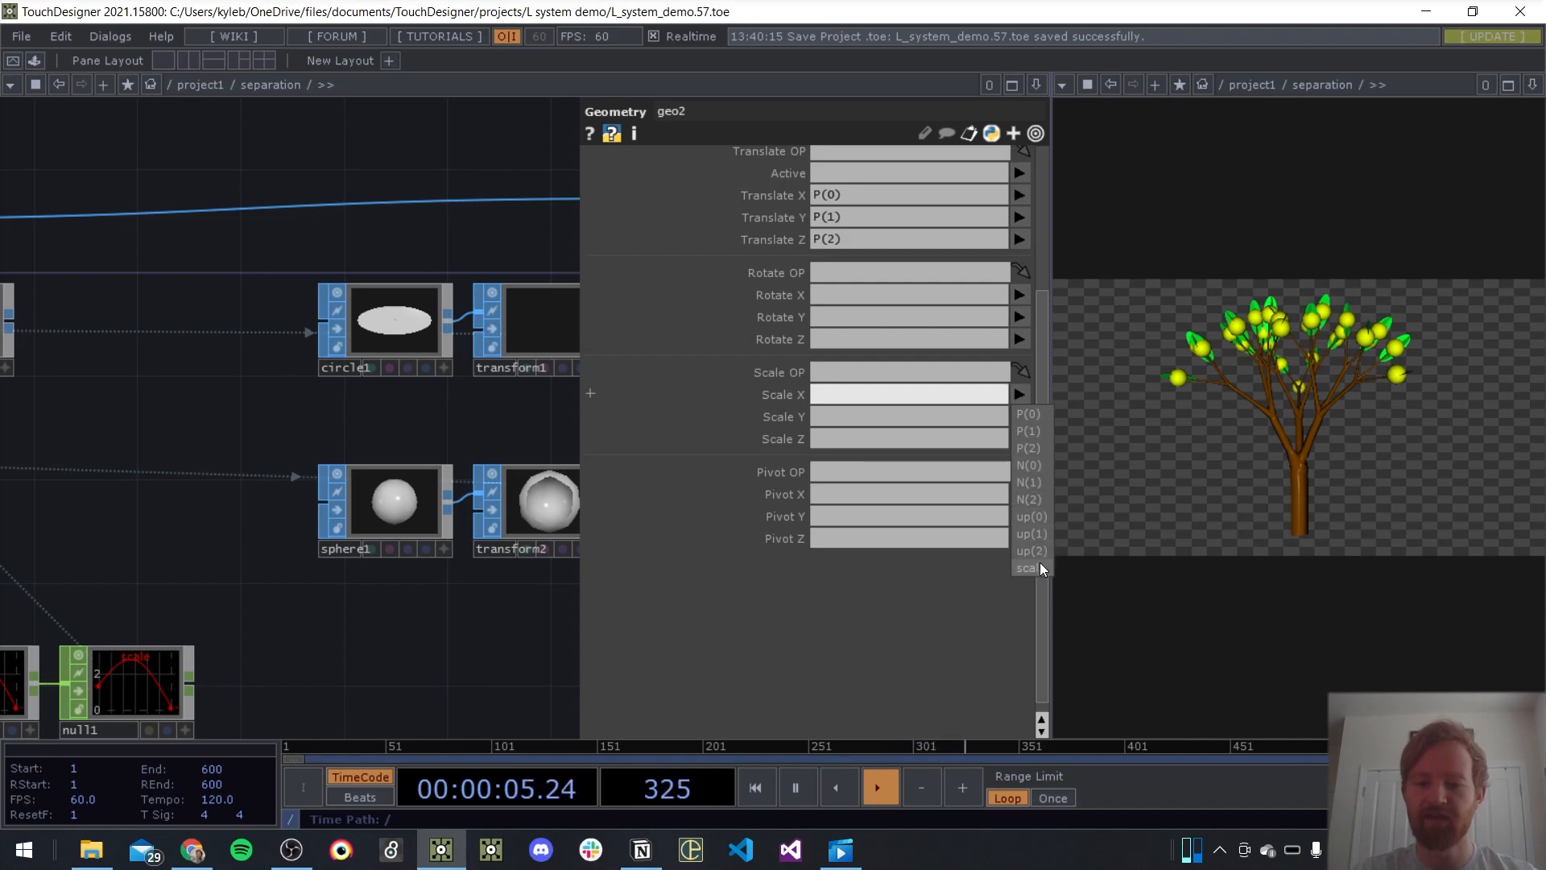
{"action": "left_click", "coordinate": [1032, 568]}
{"action": "left_click", "coordinate": [1020, 416]}
{"action": "left_click", "coordinate": [1031, 592]}
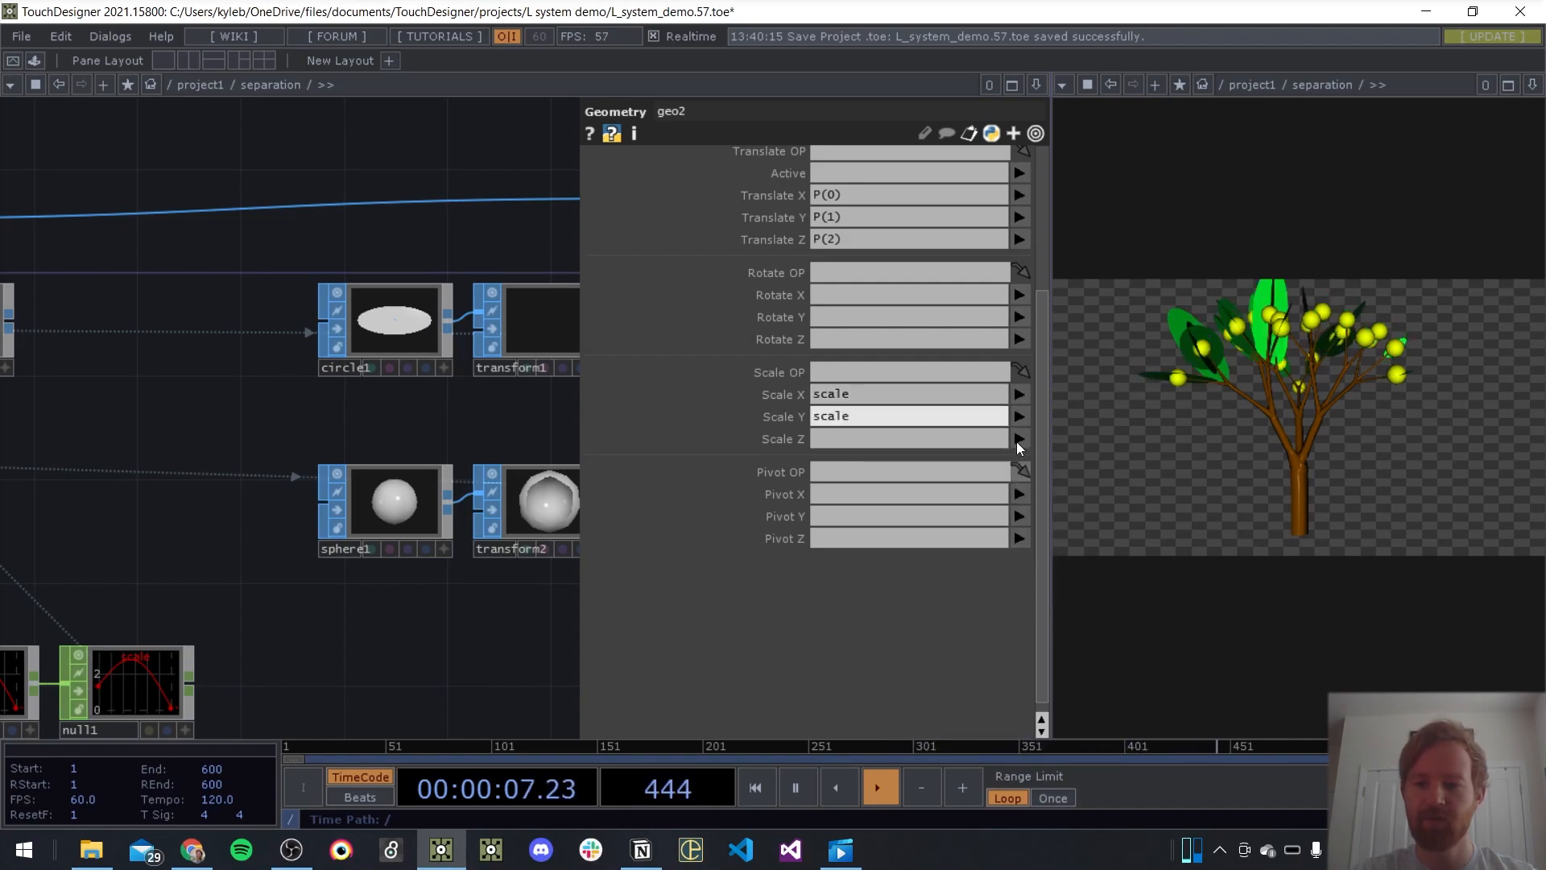
{"action": "left_click", "coordinate": [1020, 438]}
{"action": "left_click", "coordinate": [1031, 612]}
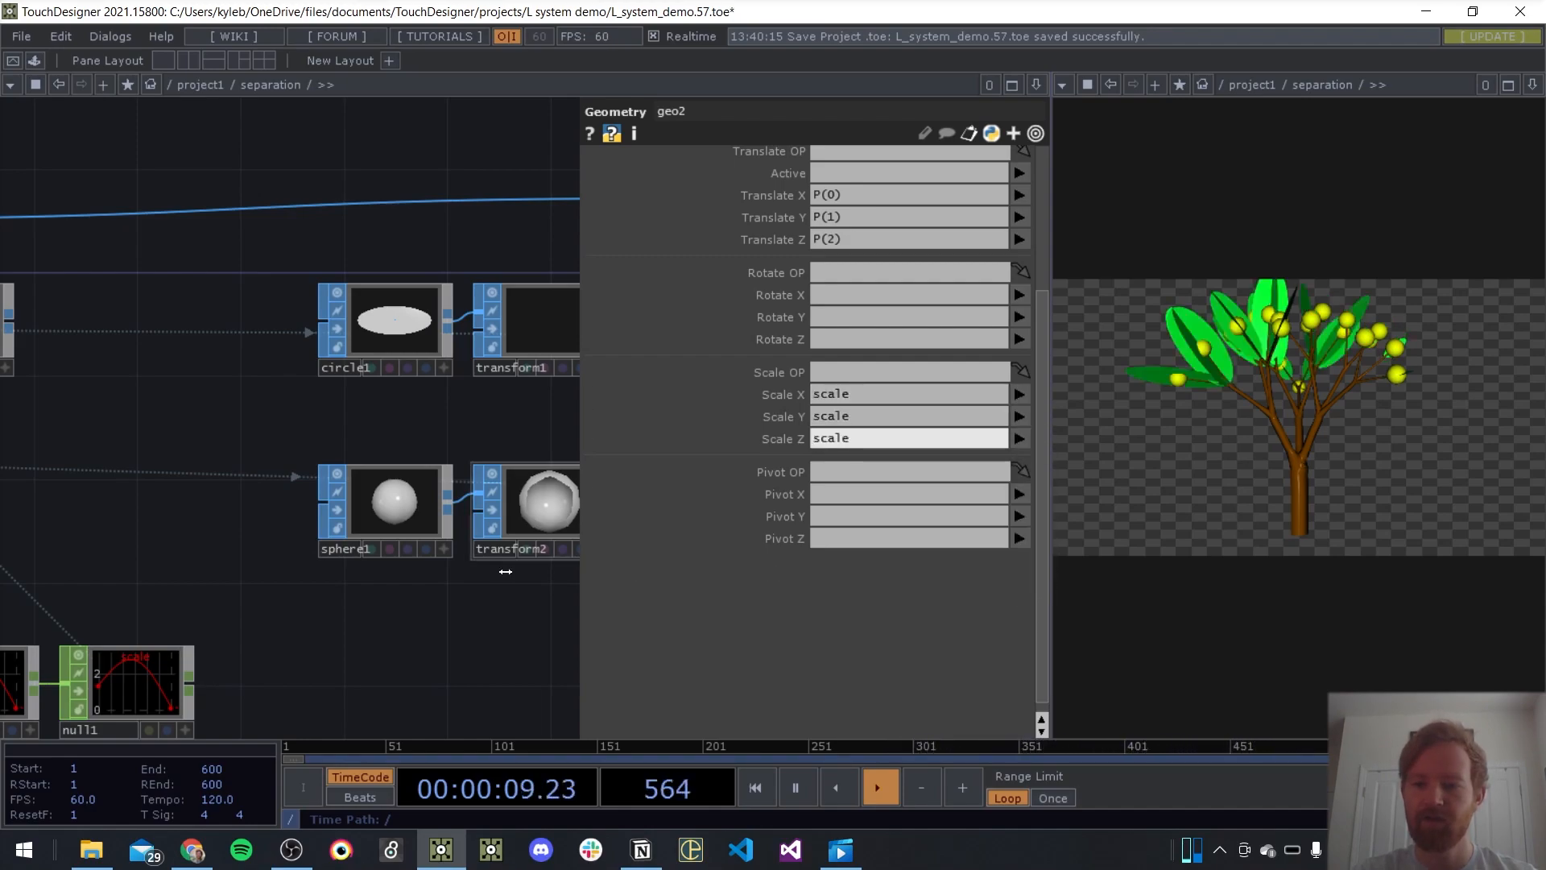
{"action": "key", "text": "p"}
Set the upper value of math1's To Range to 2
{"action": "left_click_drag", "start_coordinate": [490, 606], "coordinate": [914, 476]}
{"action": "left_click_drag", "start_coordinate": [621, 409], "coordinate": [918, 339]}
{"action": "left_click", "coordinate": [550, 486]}
{"action": "key", "text": "p"}
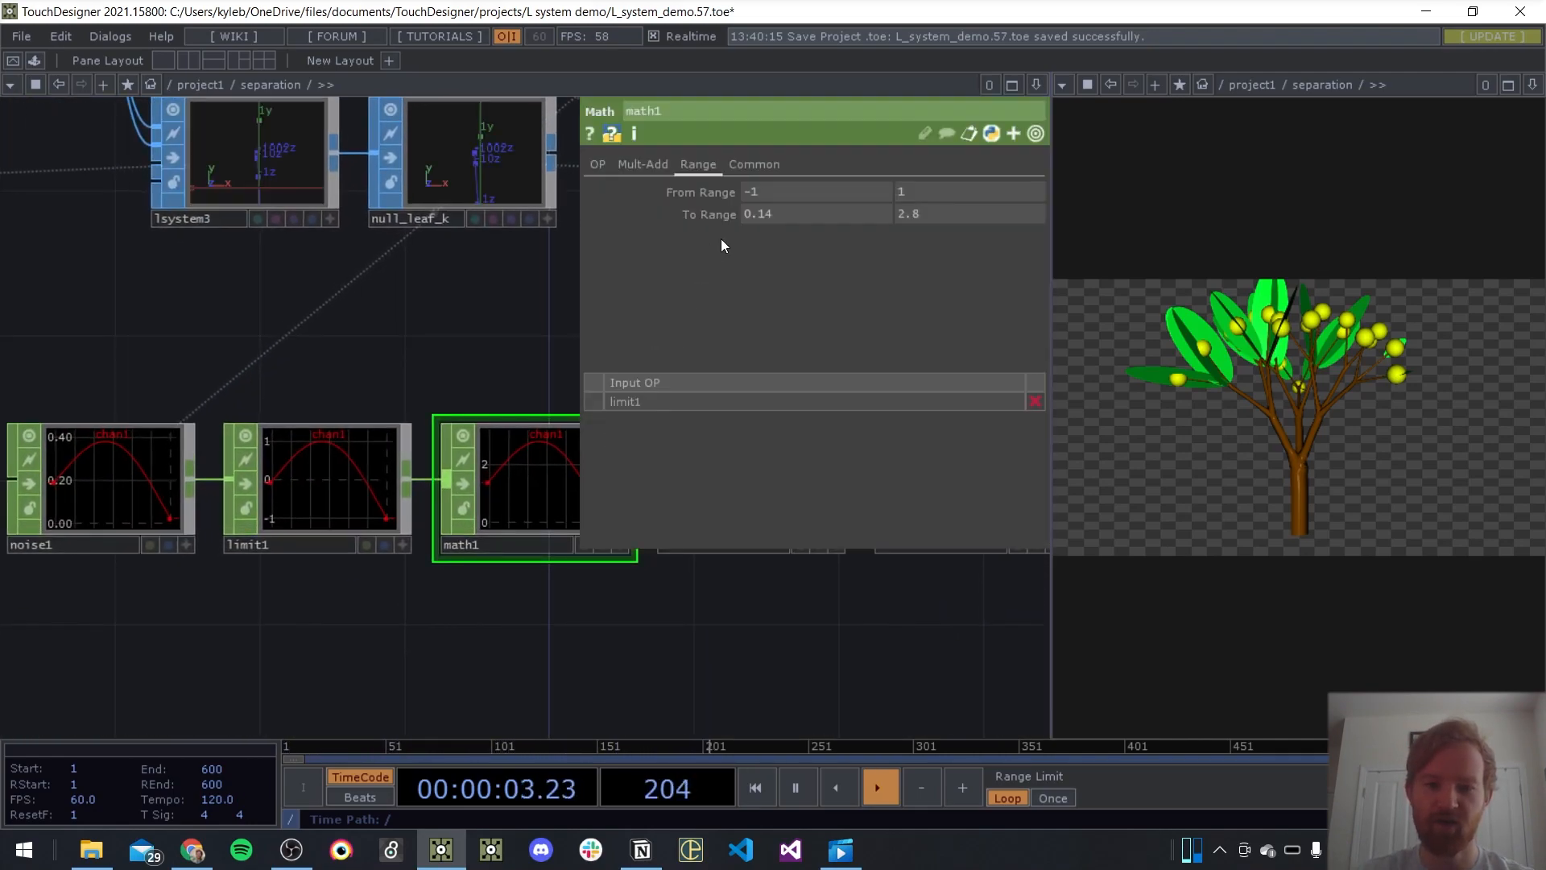
{"action": "middle_click_drag", "start_coordinate": [916, 217], "coordinate": [787, 219]}
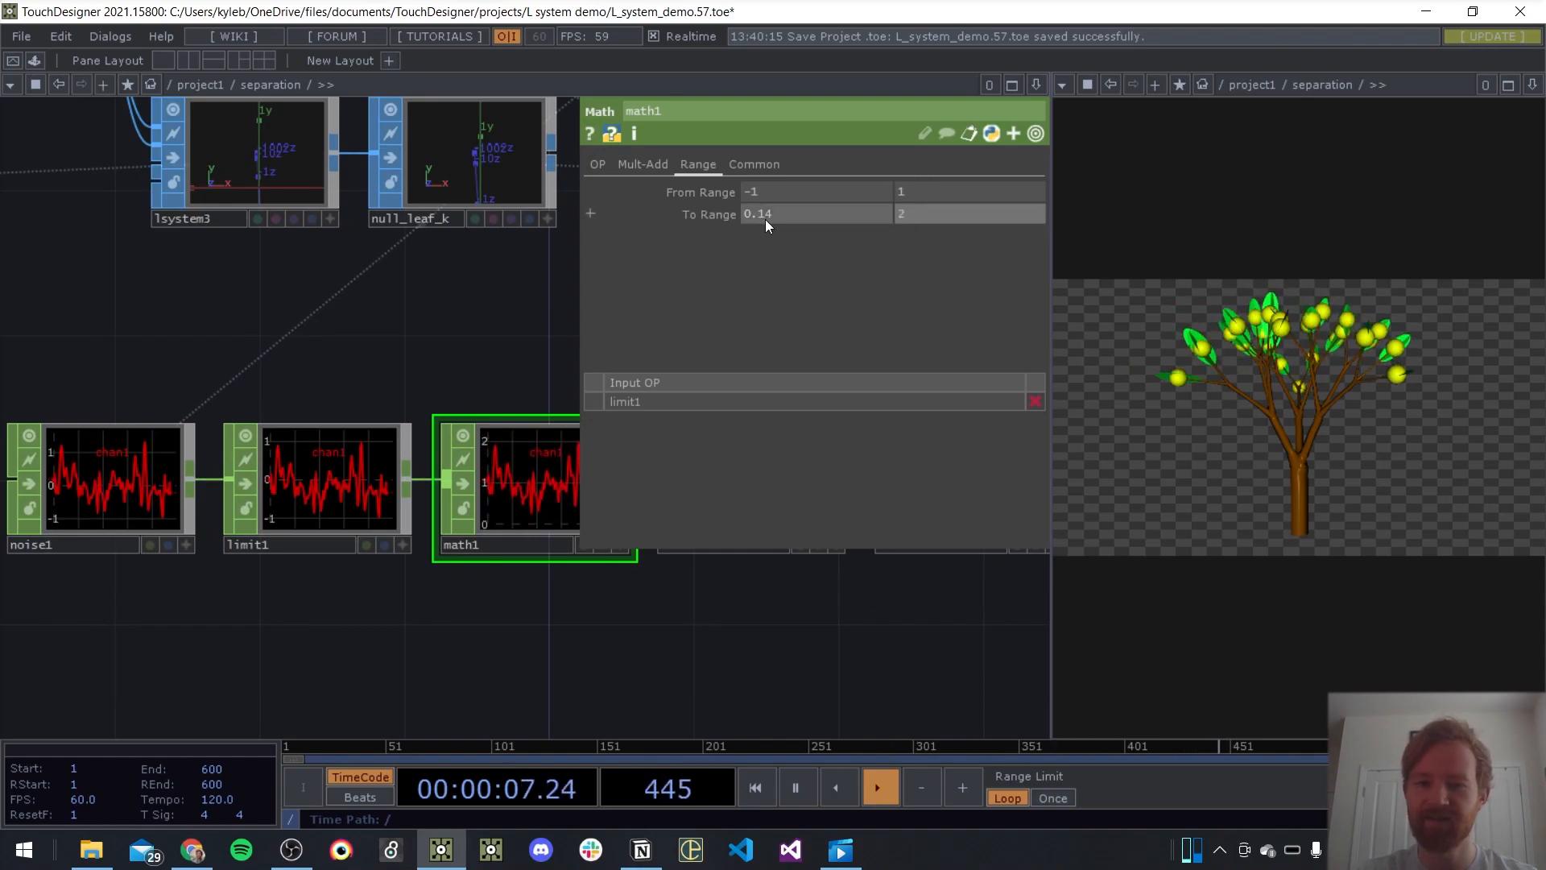
Adjust noise1's Period, then set its Translate Z to the expression absTime.seconds and save the project
{"action": "left_click", "coordinate": [142, 472]}
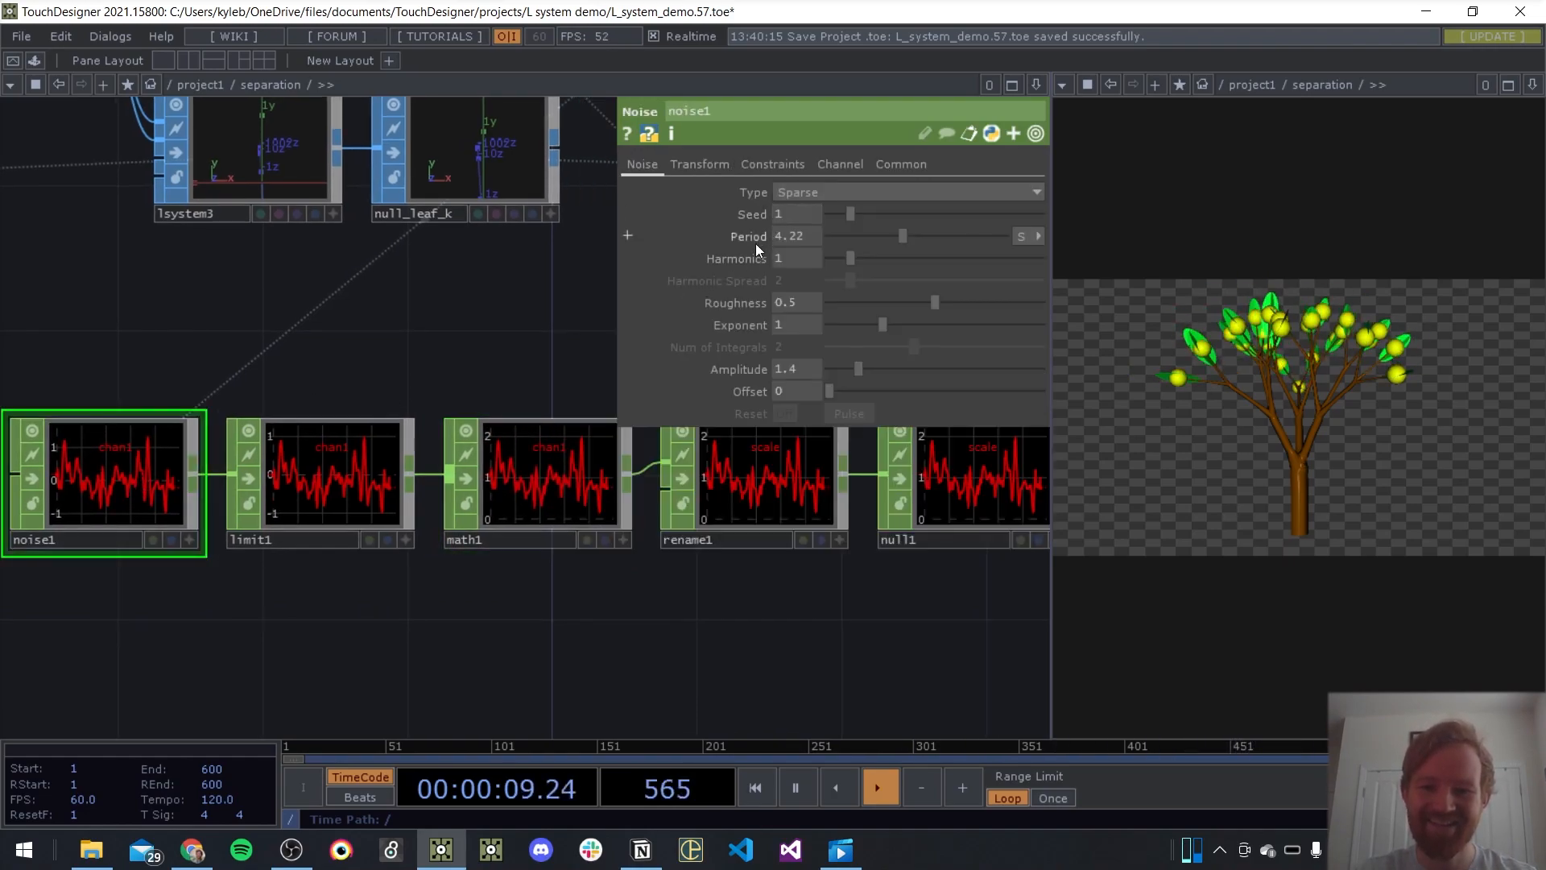
{"action": "middle_click_drag", "start_coordinate": [802, 245], "coordinate": [820, 152]}
{"action": "left_click", "coordinate": [699, 161]}
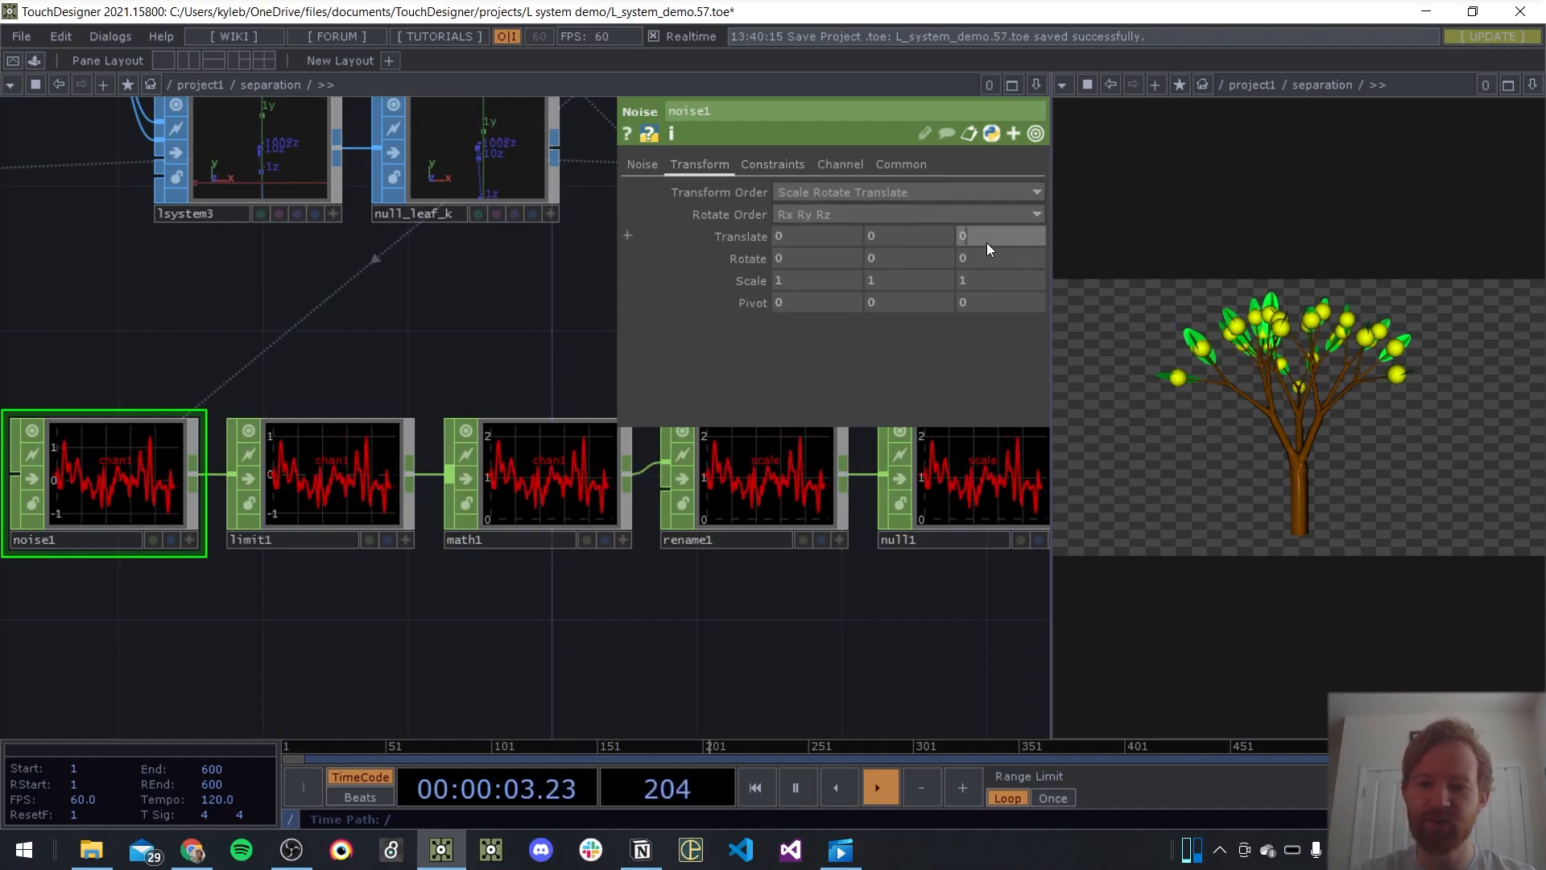
{"action": "type", "text": "absTime.seconds"}
{"action": "key", "text": "Return"}
{"action": "left_click_drag", "start_coordinate": [568, 302], "coordinate": [563, 307]}
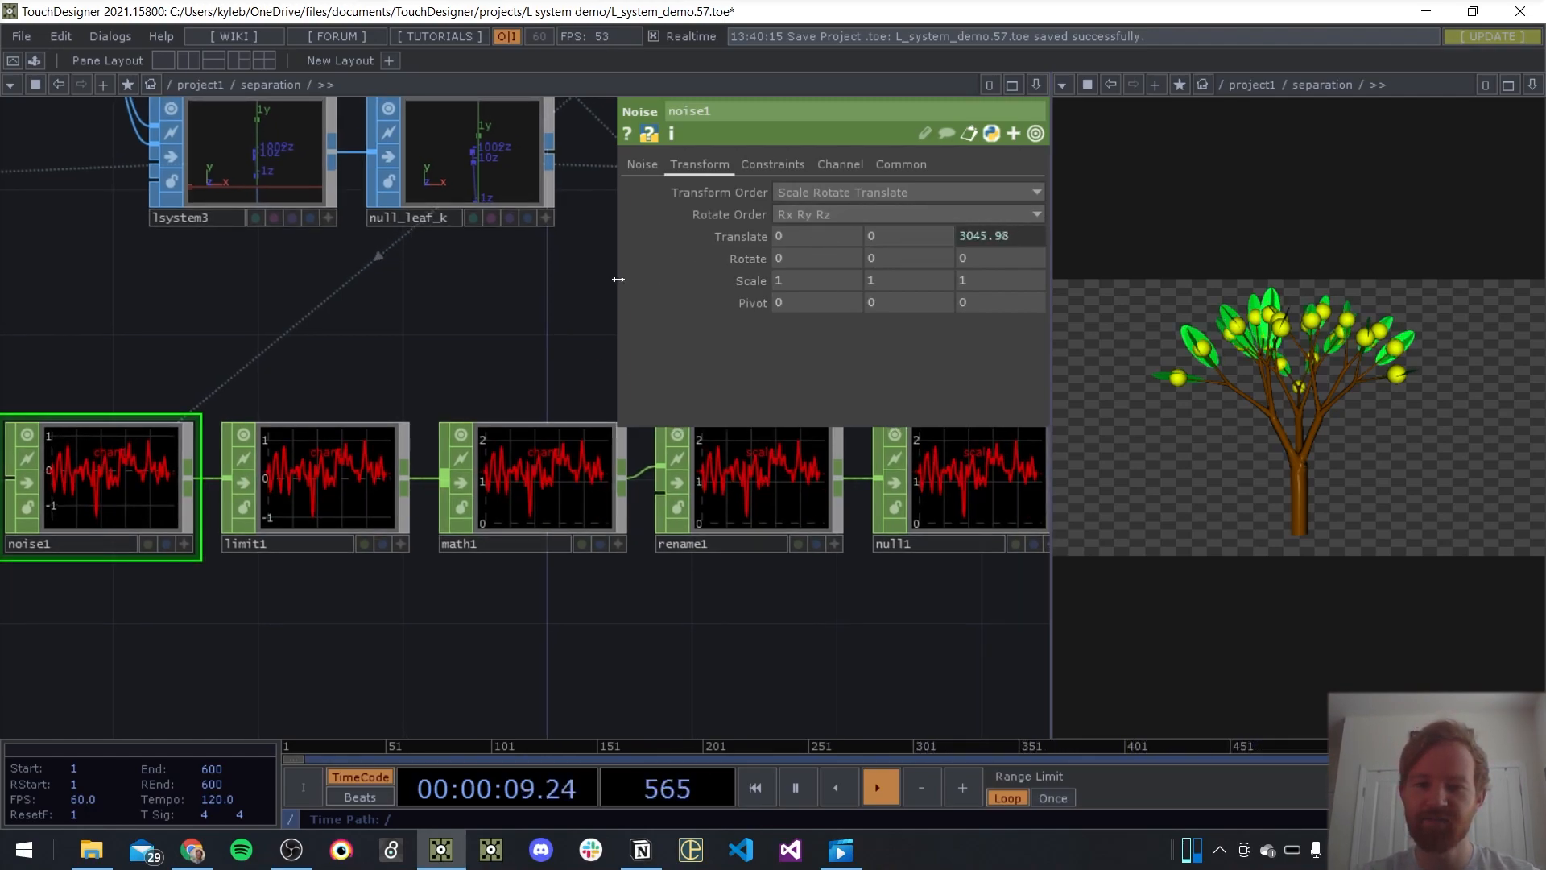
{"action": "left_click_drag", "start_coordinate": [618, 280], "coordinate": [373, 280]}
{"action": "key", "text": "p"}
{"action": "key", "text": "ctrl+s"}
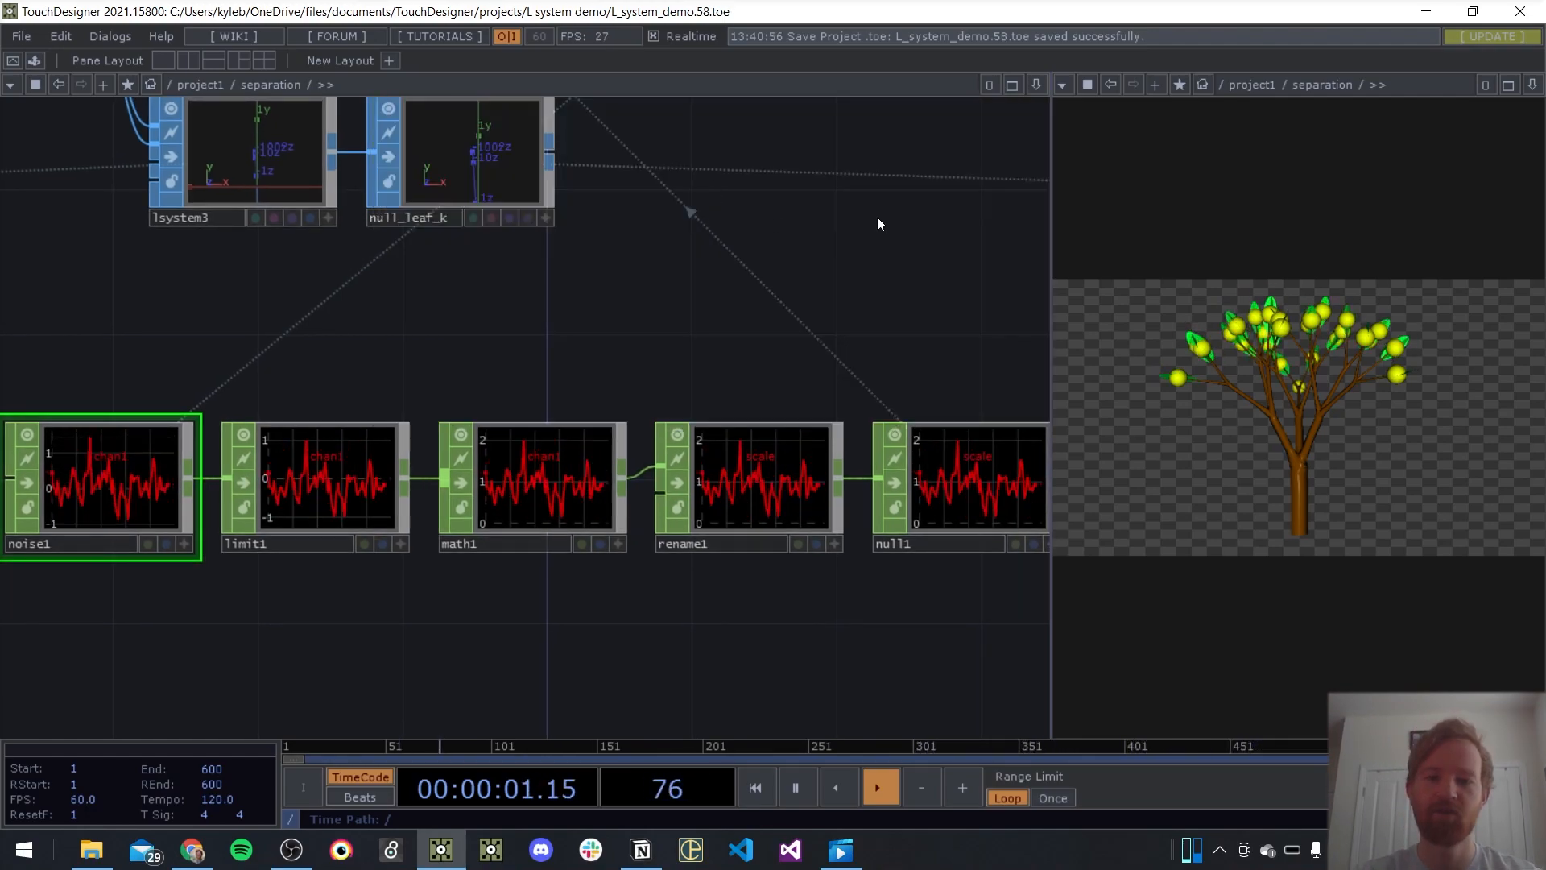
Review the noise CHOP chain and the leaf and fruit geometry branches alongside the rendered tree
{"action": "left_click_drag", "start_coordinate": [877, 217], "coordinate": [683, 370]}
{"action": "scroll", "coordinate": [778, 266], "scroll_direction": "down", "scroll_amount": 5}
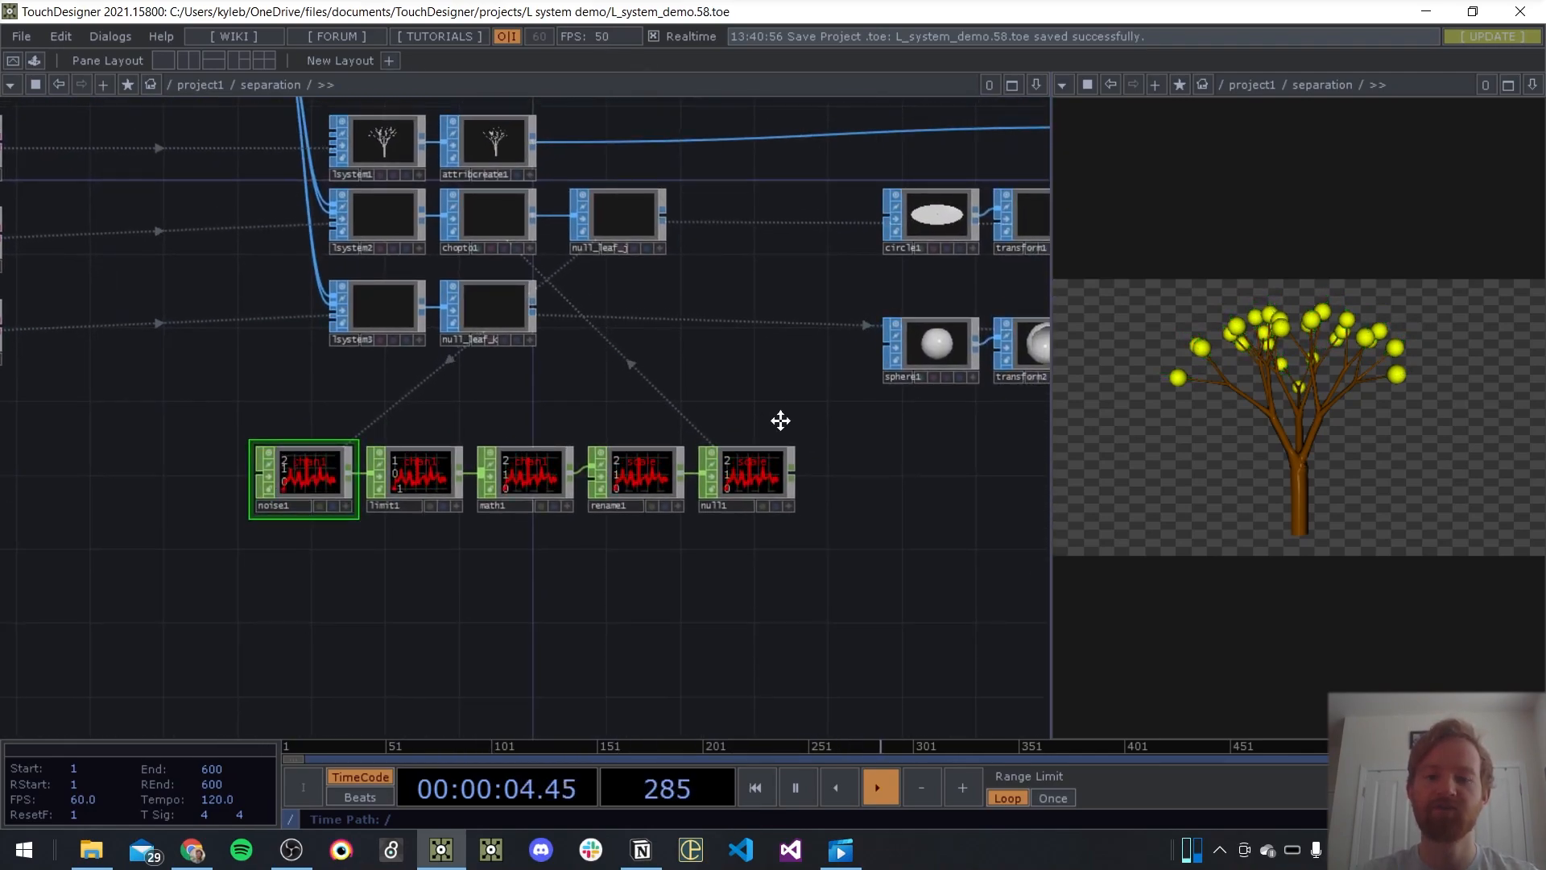
{"action": "scroll", "coordinate": [728, 621], "scroll_direction": "down", "scroll_amount": 1}
{"action": "scroll", "coordinate": [725, 584], "scroll_direction": "up", "scroll_amount": 6}
{"action": "scroll", "coordinate": [726, 574], "scroll_direction": "down", "scroll_amount": 5}
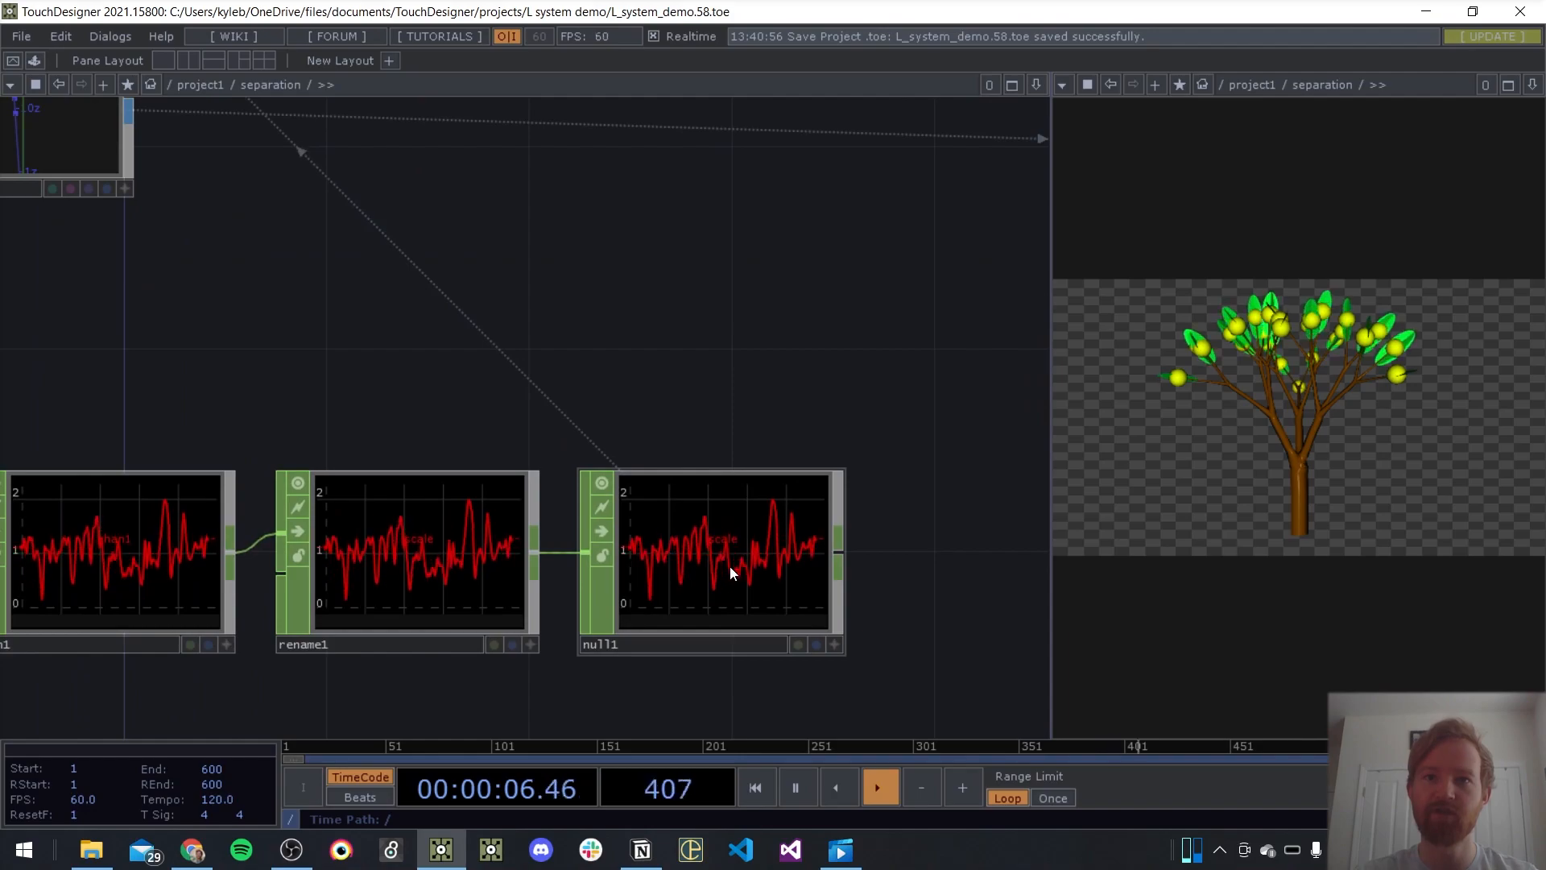
{"action": "left_click_drag", "start_coordinate": [766, 464], "coordinate": [306, 435]}
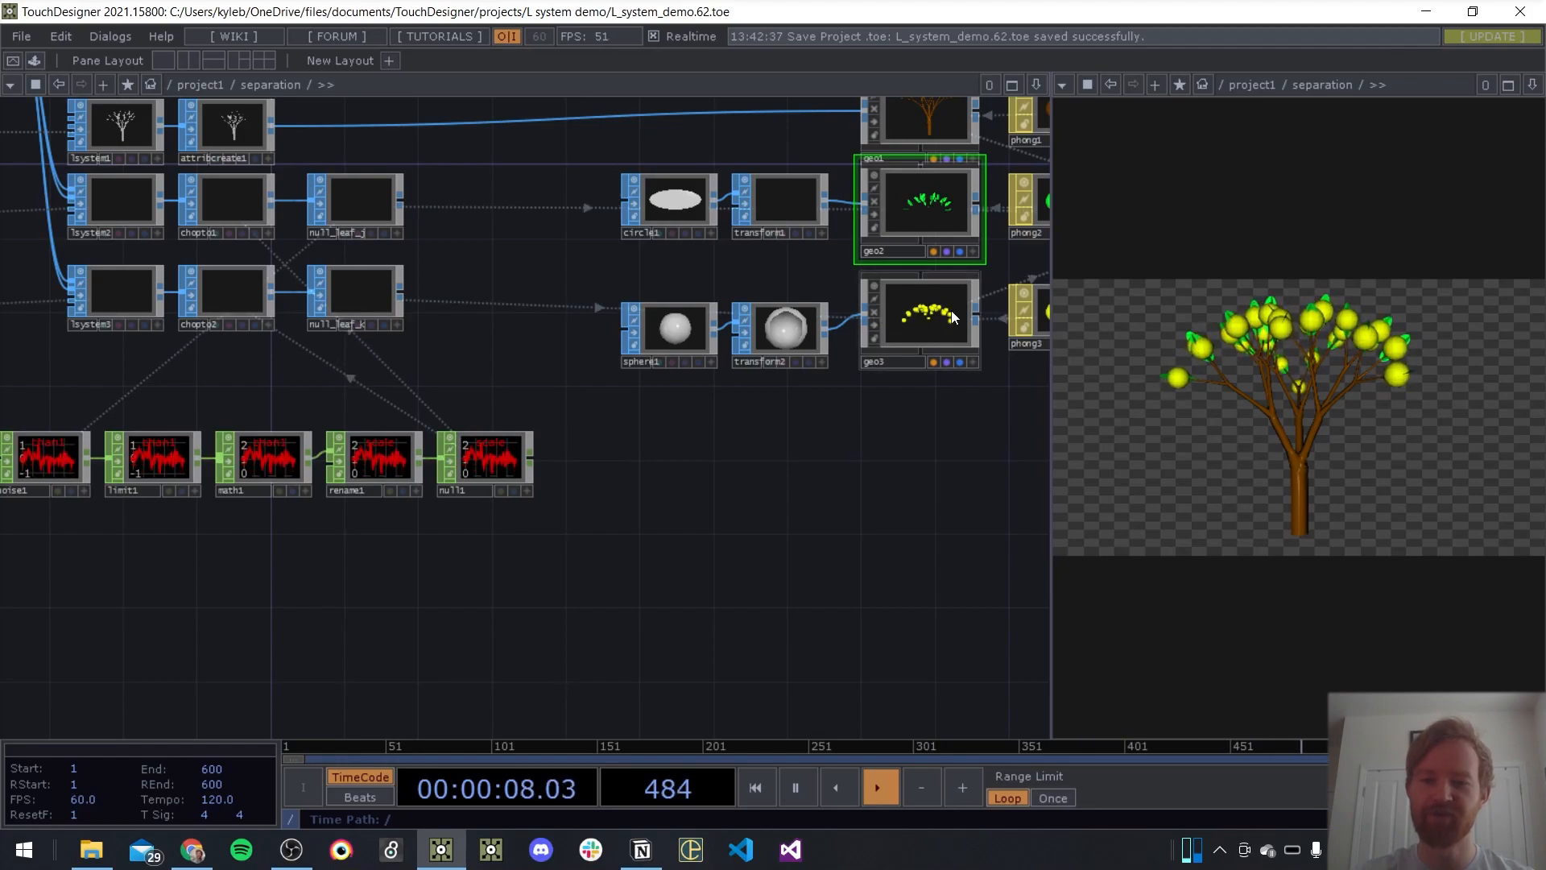
{"action": "scroll", "coordinate": [951, 387], "scroll_direction": "up", "scroll_amount": 5}
{"action": "scroll", "coordinate": [885, 378], "scroll_direction": "down", "scroll_amount": 3}
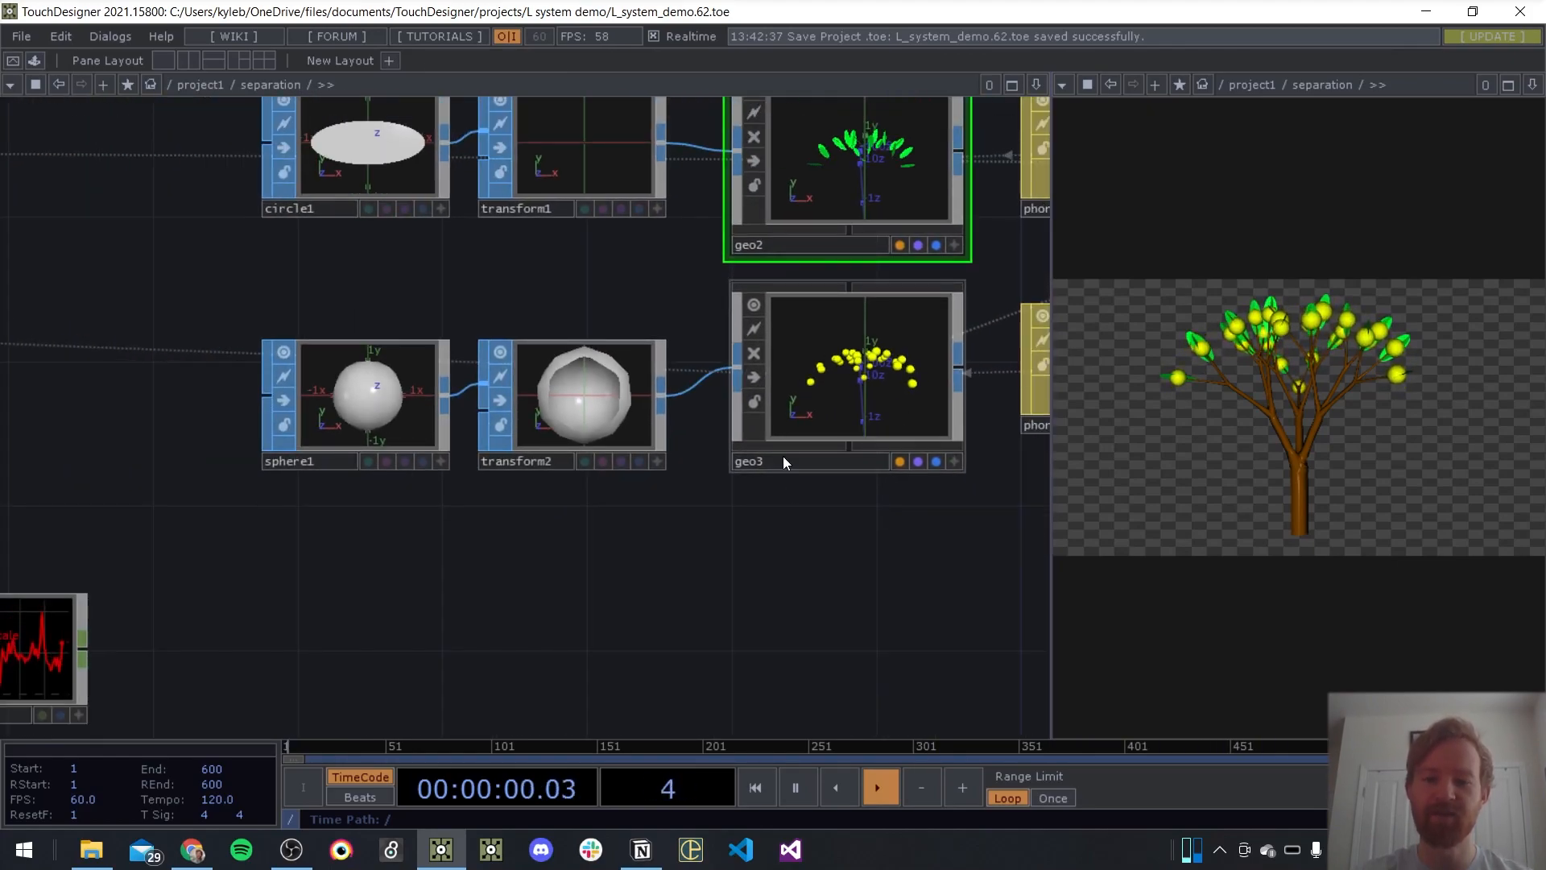
{"action": "scroll", "coordinate": [794, 438], "scroll_direction": "down", "scroll_amount": 5}
{"action": "left_click_drag", "start_coordinate": [894, 543], "coordinate": [1047, 524]}
{"action": "scroll", "coordinate": [427, 492], "scroll_direction": "up", "scroll_amount": 2}
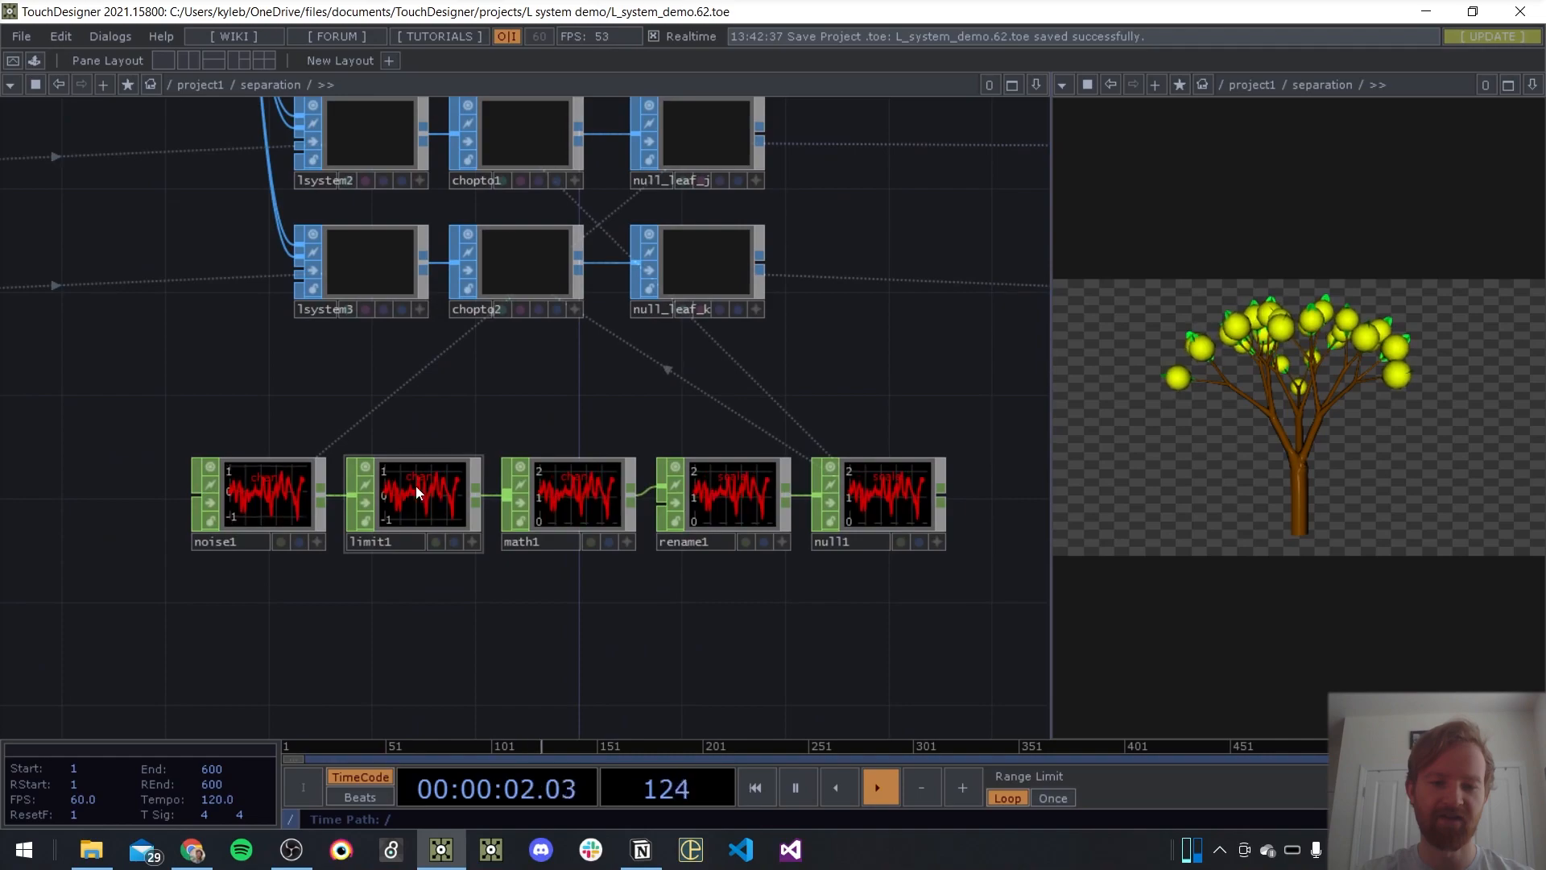
Stop the animation of noise1's Translate Z by switching it from expression to constant mode
{"action": "left_click", "coordinate": [269, 498]}
{"action": "key", "text": "p"}
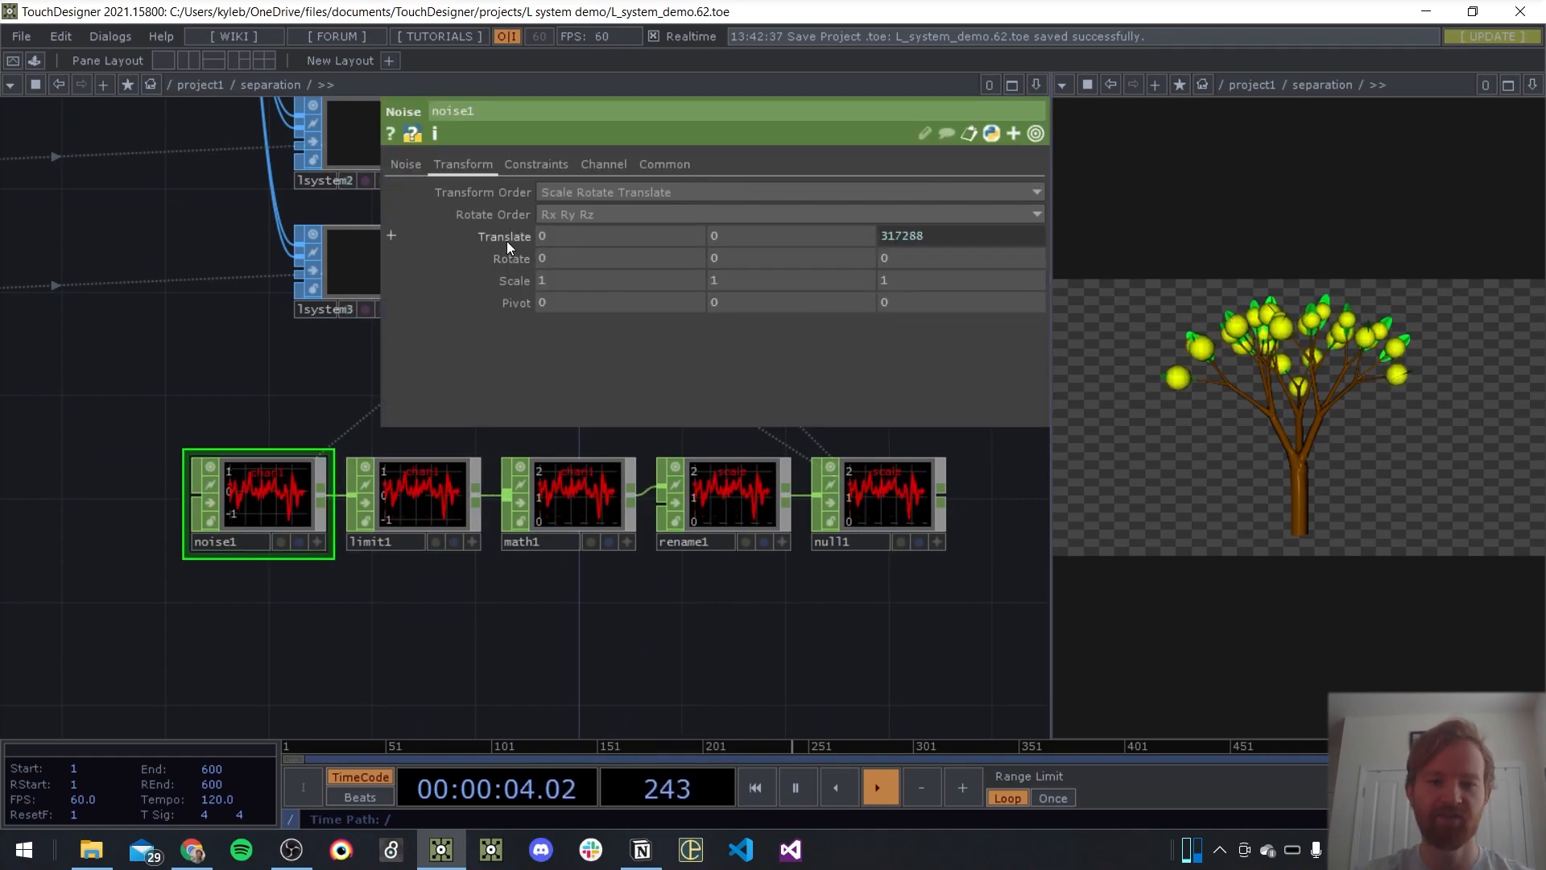
{"action": "left_click", "coordinate": [505, 239]}
{"action": "left_click", "coordinate": [493, 302]}
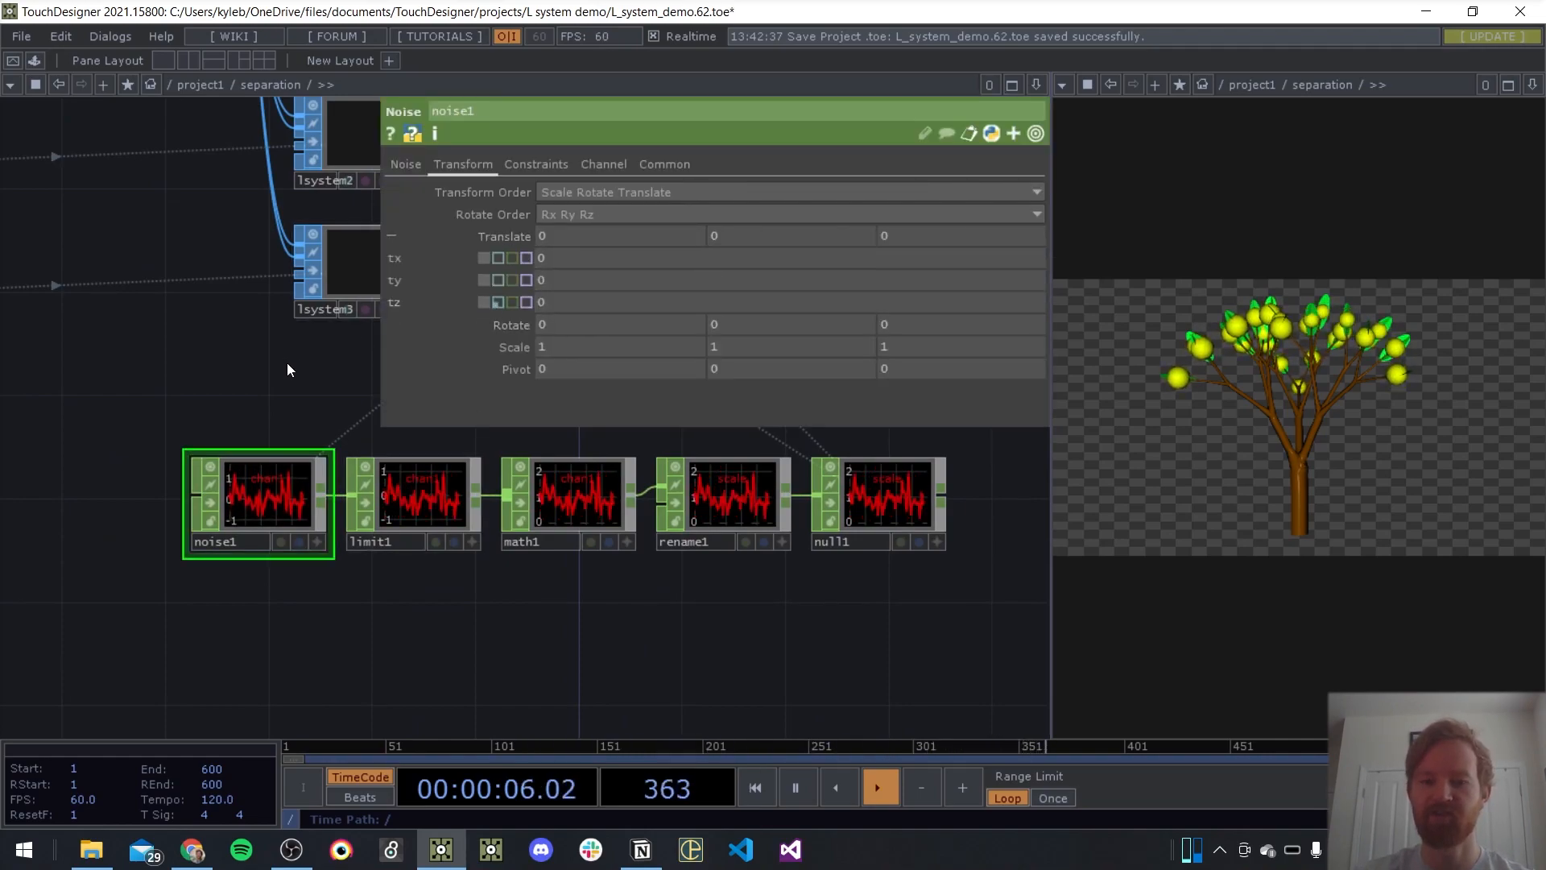
{"action": "key", "text": "p"}
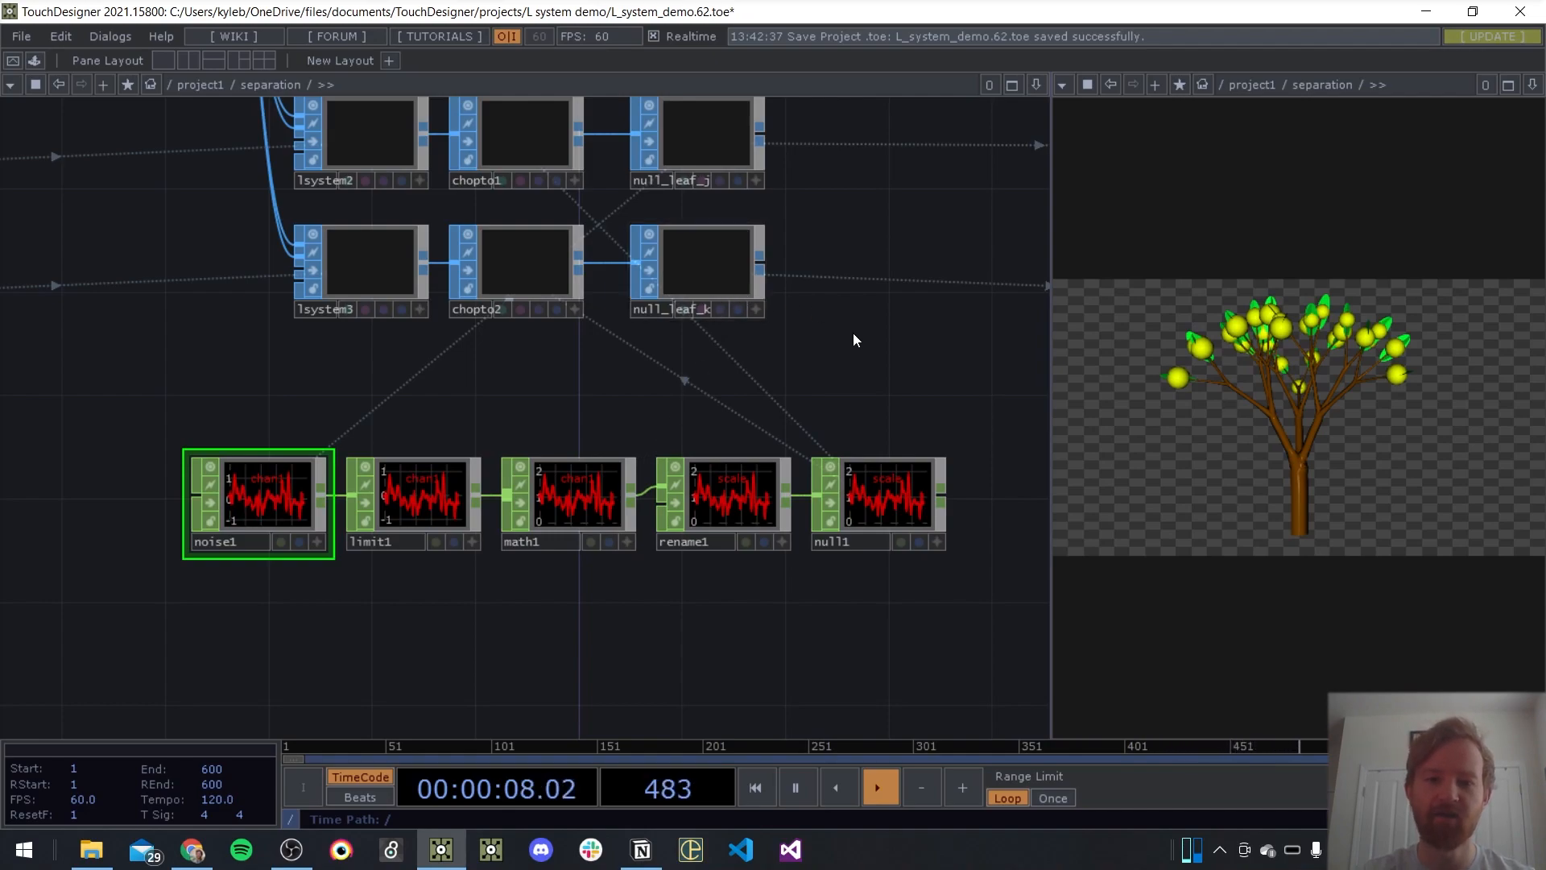
Move the noise1-to-null1 chain downstream, and shift chopto1 and null_leaf_j to free space after lsystem2
{"action": "left_click_drag", "start_coordinate": [843, 326], "coordinate": [617, 350]}
{"action": "scroll", "coordinate": [612, 356], "scroll_direction": "down", "scroll_amount": 2}
{"action": "left_click_drag", "start_coordinate": [744, 422], "coordinate": [105, 506]}
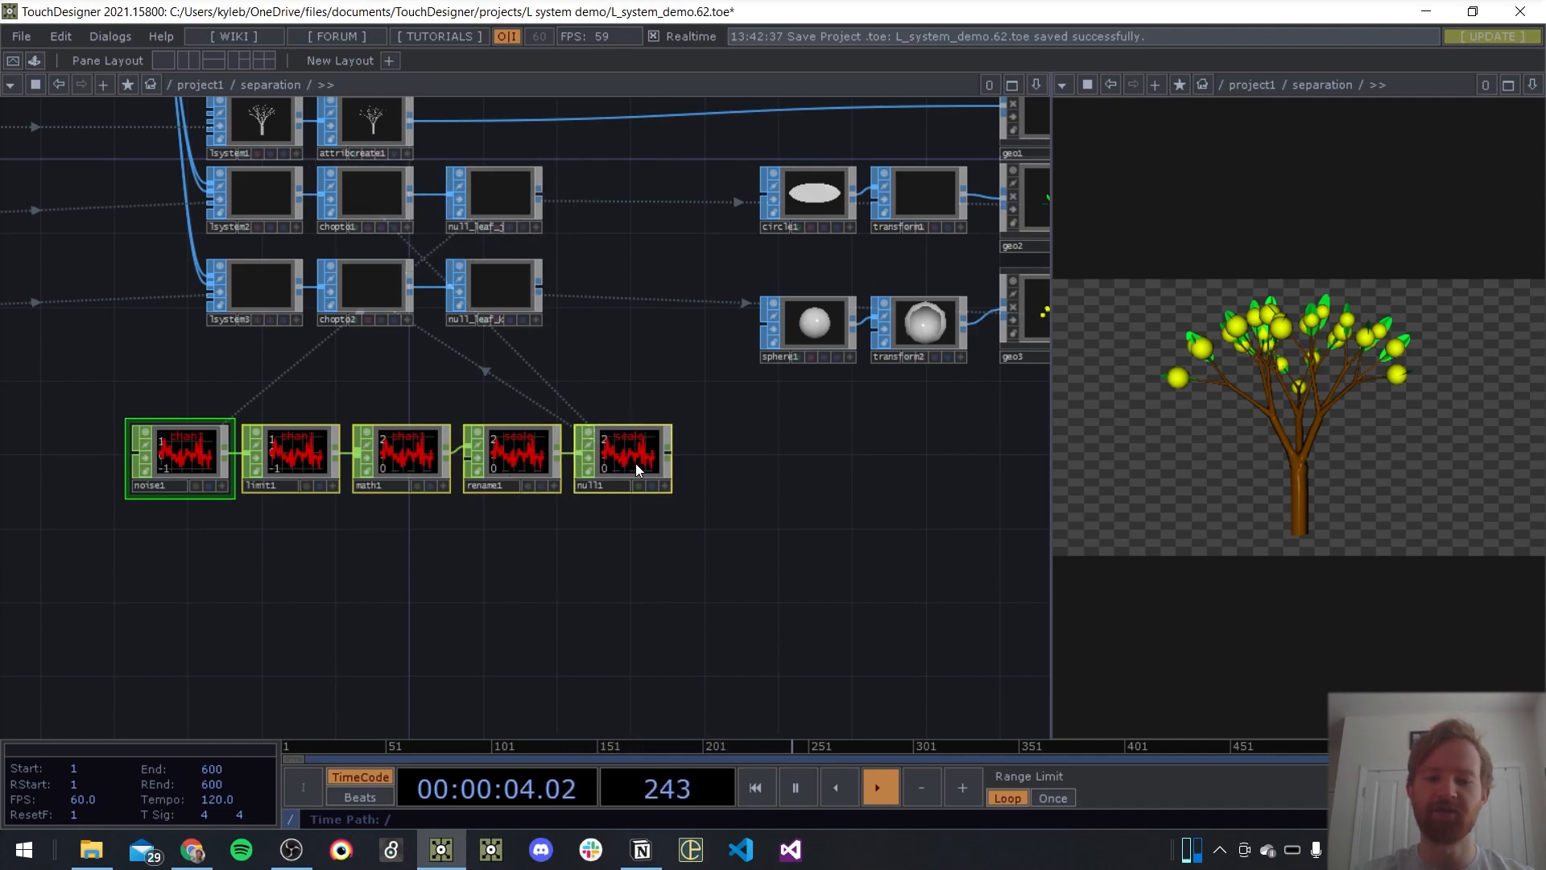
{"action": "left_click_drag", "start_coordinate": [633, 456], "coordinate": [763, 437]}
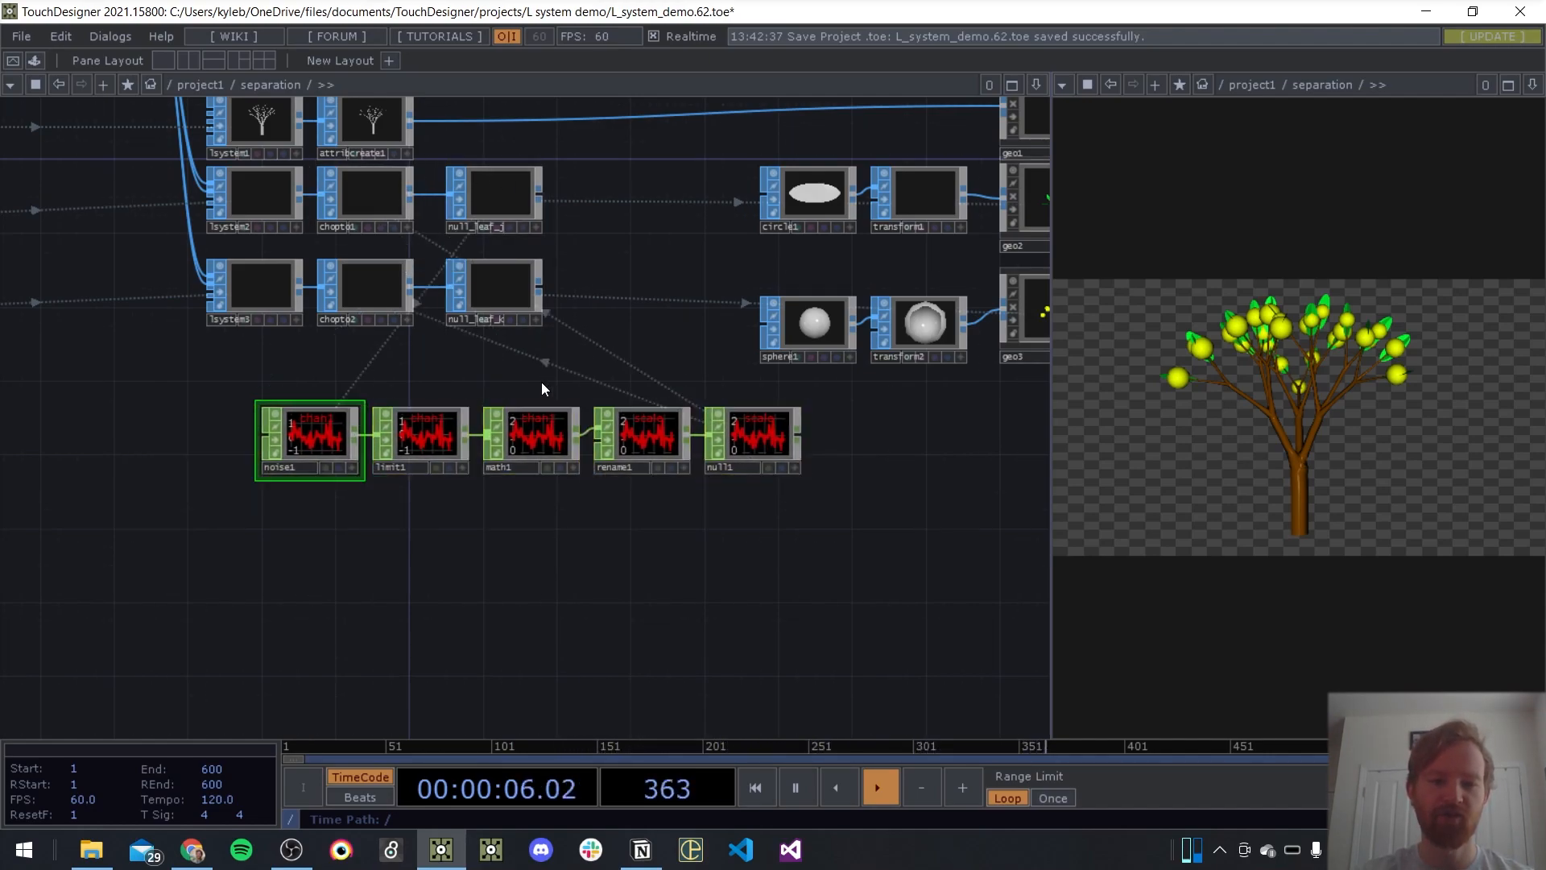
{"action": "right_click_drag", "start_coordinate": [589, 188], "coordinate": [378, 202]}
{"action": "left_click_drag", "start_coordinate": [378, 202], "coordinate": [507, 207]}
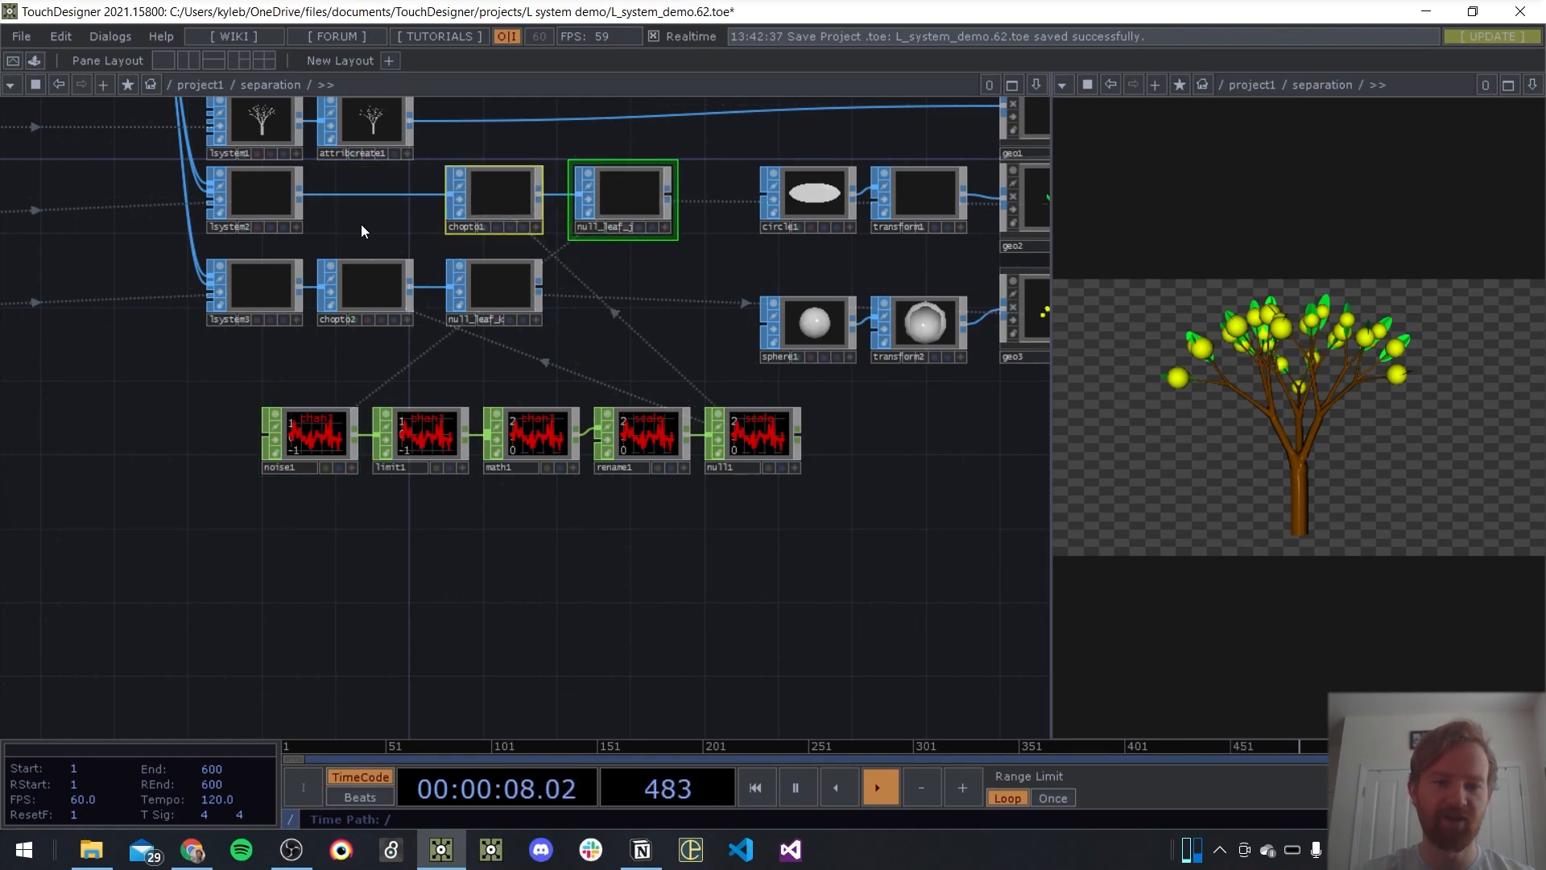
Create a SOP to CHOP near noise1 and assign lsystem2 as its source SOP
{"action": "left_click_drag", "start_coordinate": [172, 440], "coordinate": [301, 403]}
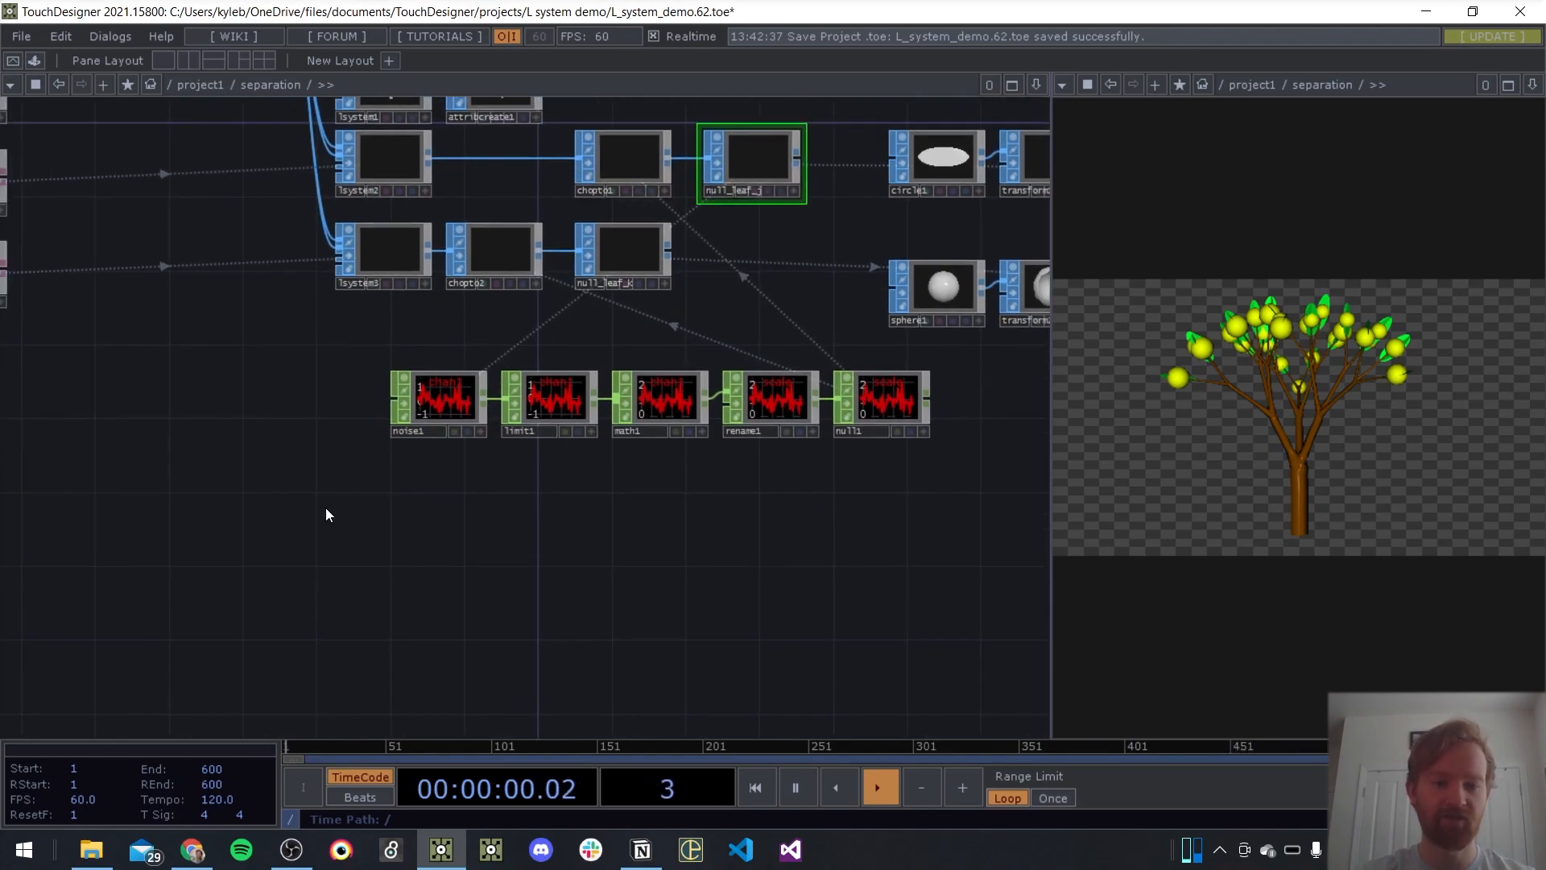
{"action": "key", "text": "Tab"}
{"action": "type", "text": "sop to"}
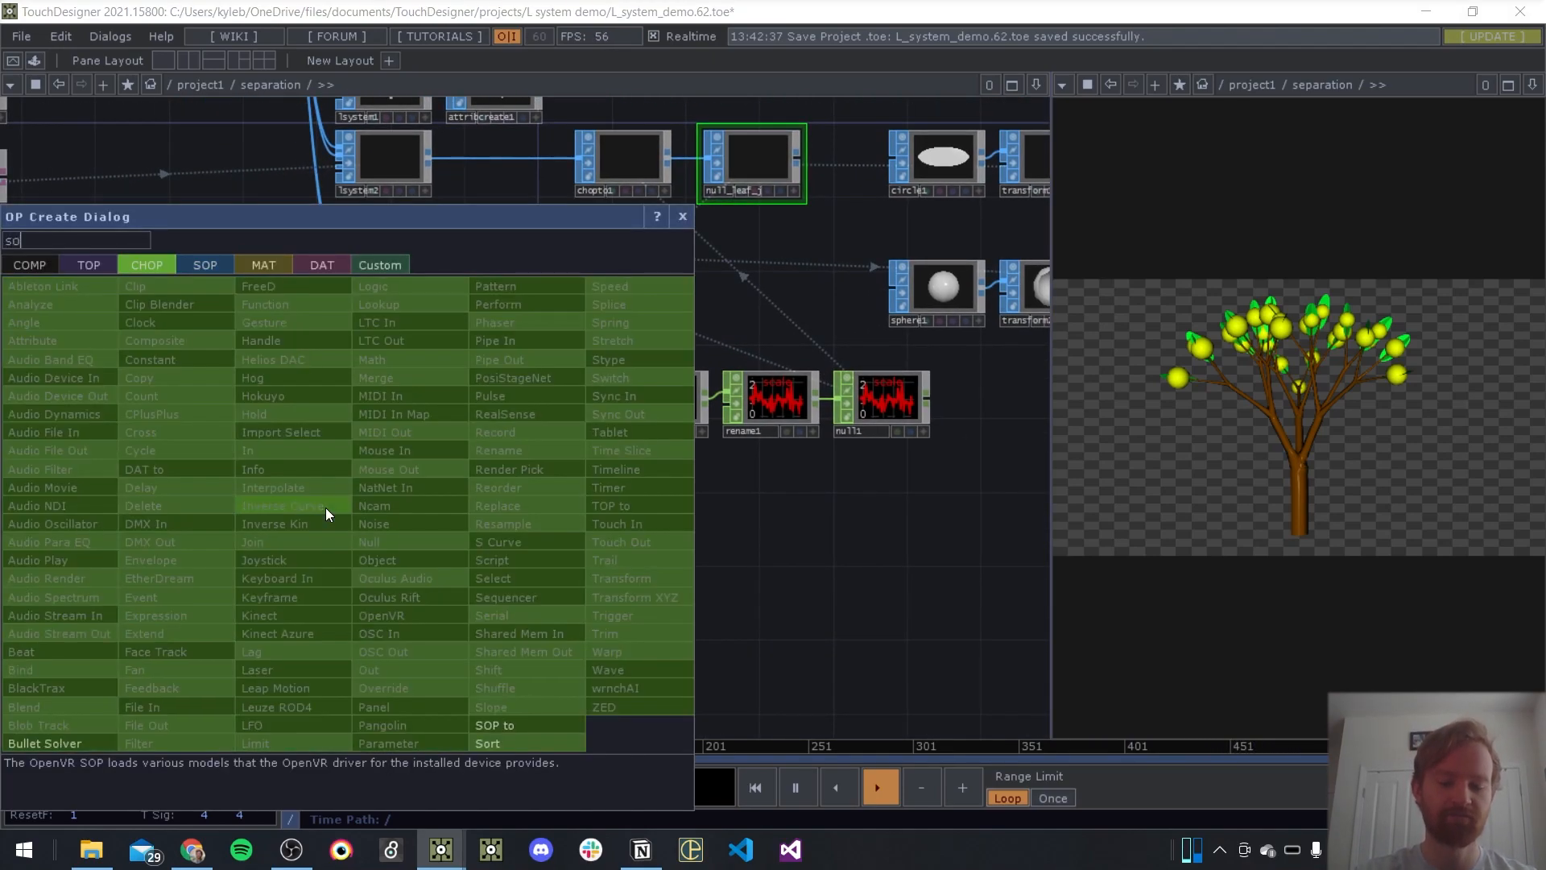
{"action": "key", "text": "Return"}
{"action": "key", "text": "Return"}
{"action": "left_click_drag", "start_coordinate": [389, 157], "coordinate": [294, 474]}
{"action": "scroll", "coordinate": [334, 495], "scroll_direction": "up", "scroll_amount": 3}
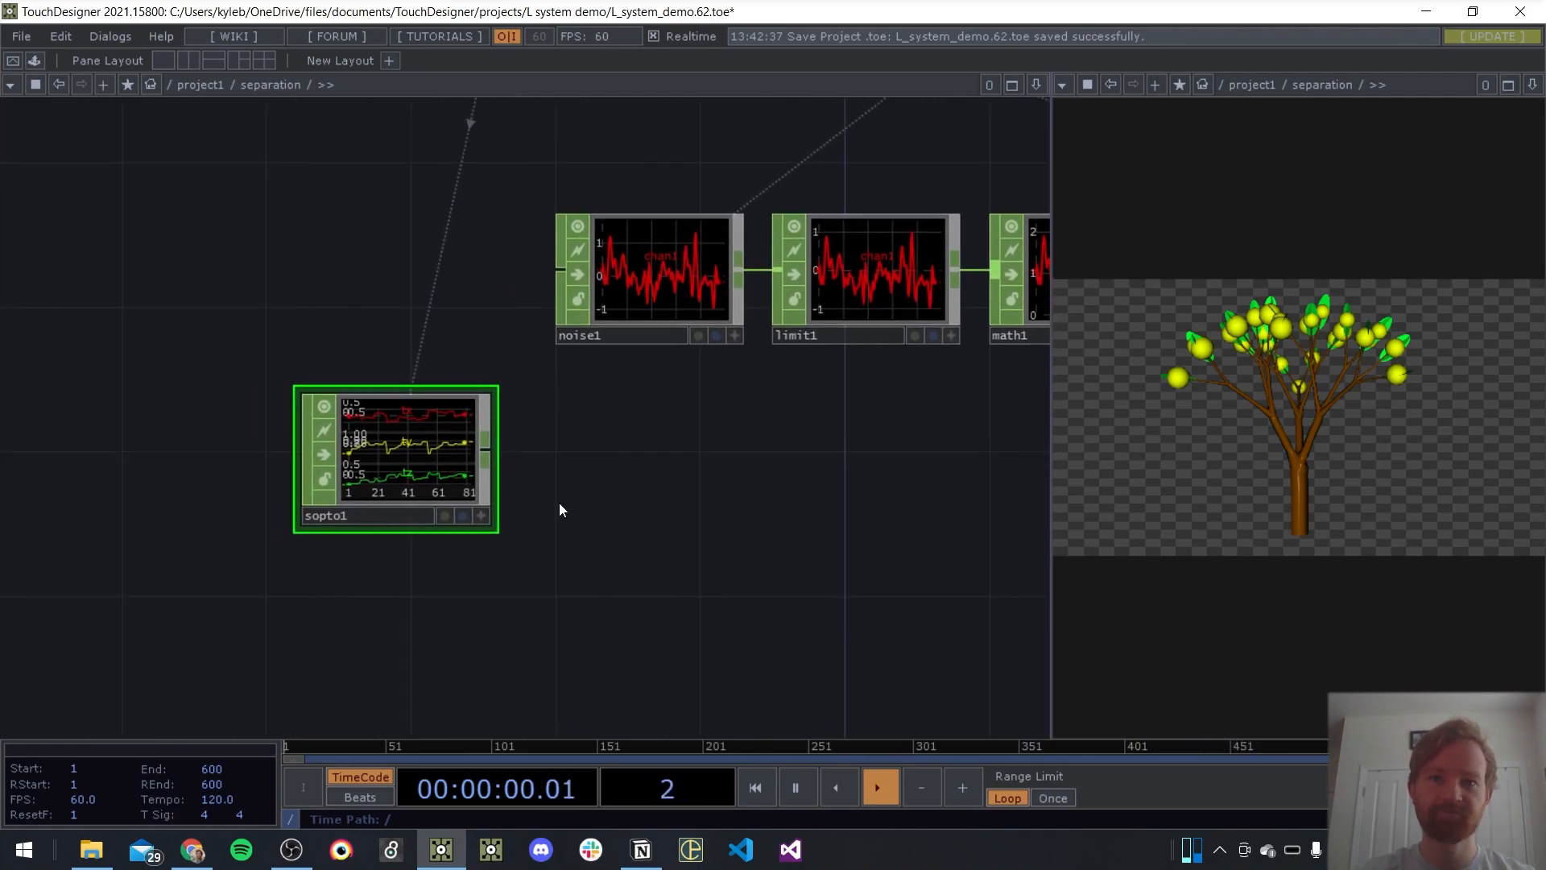
{"action": "scroll", "coordinate": [404, 421], "scroll_direction": "up", "scroll_amount": 3}
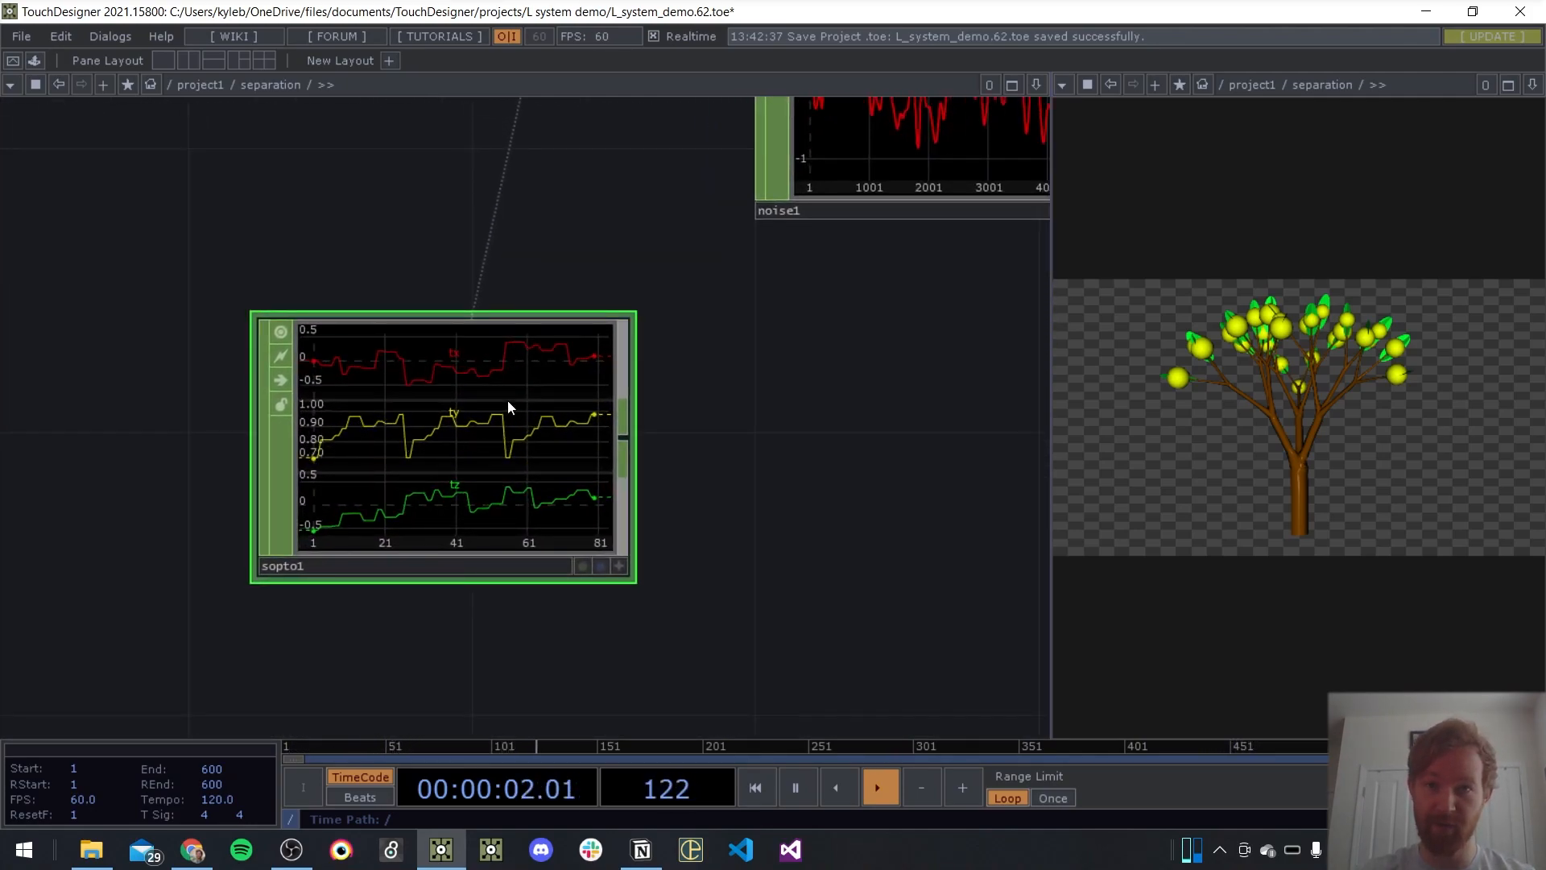
Look over the network from the new SOP to CHOP through the geometry nodes to the render output
{"action": "left_click_drag", "start_coordinate": [859, 466], "coordinate": [442, 452]}
{"action": "scroll", "coordinate": [442, 452], "scroll_direction": "down", "scroll_amount": 4}
{"action": "left_click_drag", "start_coordinate": [299, 442], "coordinate": [432, 442]}
{"action": "left_click_drag", "start_coordinate": [564, 456], "coordinate": [94, 528]}
{"action": "scroll", "coordinate": [148, 367], "scroll_direction": "down", "scroll_amount": 6}
{"action": "left_click_drag", "start_coordinate": [443, 215], "coordinate": [271, 336]}
{"action": "scroll", "coordinate": [272, 337], "scroll_direction": "up", "scroll_amount": 4}
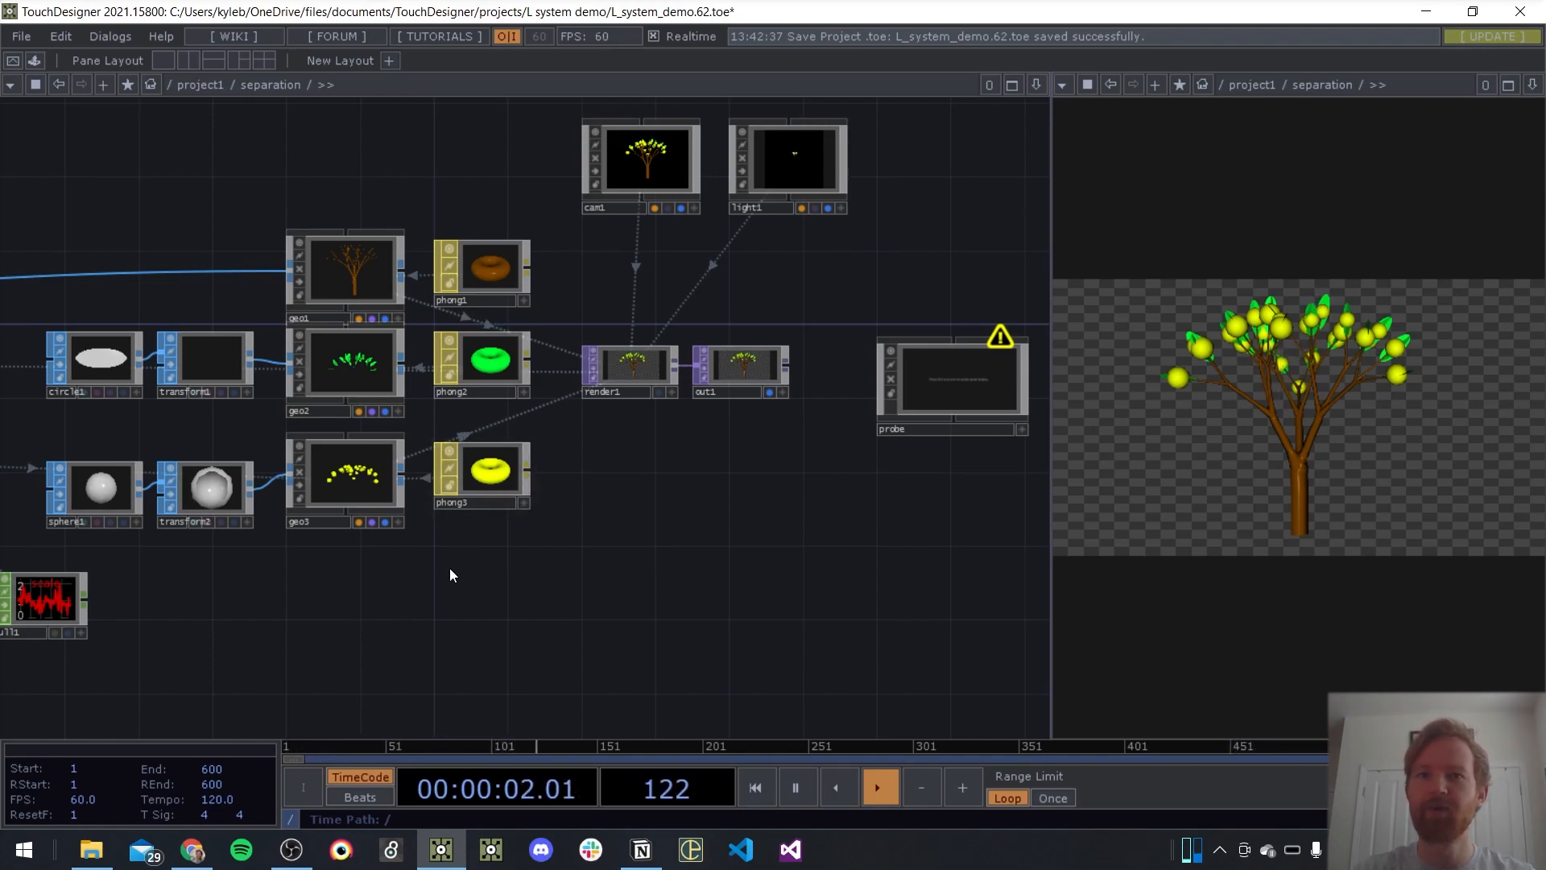
Increase lsystem1's Angle Scale to change the tree's branching
{"action": "left_click_drag", "start_coordinate": [493, 561], "coordinate": [747, 525]}
{"action": "scroll", "coordinate": [748, 525], "scroll_direction": "down", "scroll_amount": 4}
{"action": "left_click_drag", "start_coordinate": [717, 581], "coordinate": [988, 551]}
{"action": "scroll", "coordinate": [567, 334], "scroll_direction": "up", "scroll_amount": 6}
{"action": "key", "text": "p"}
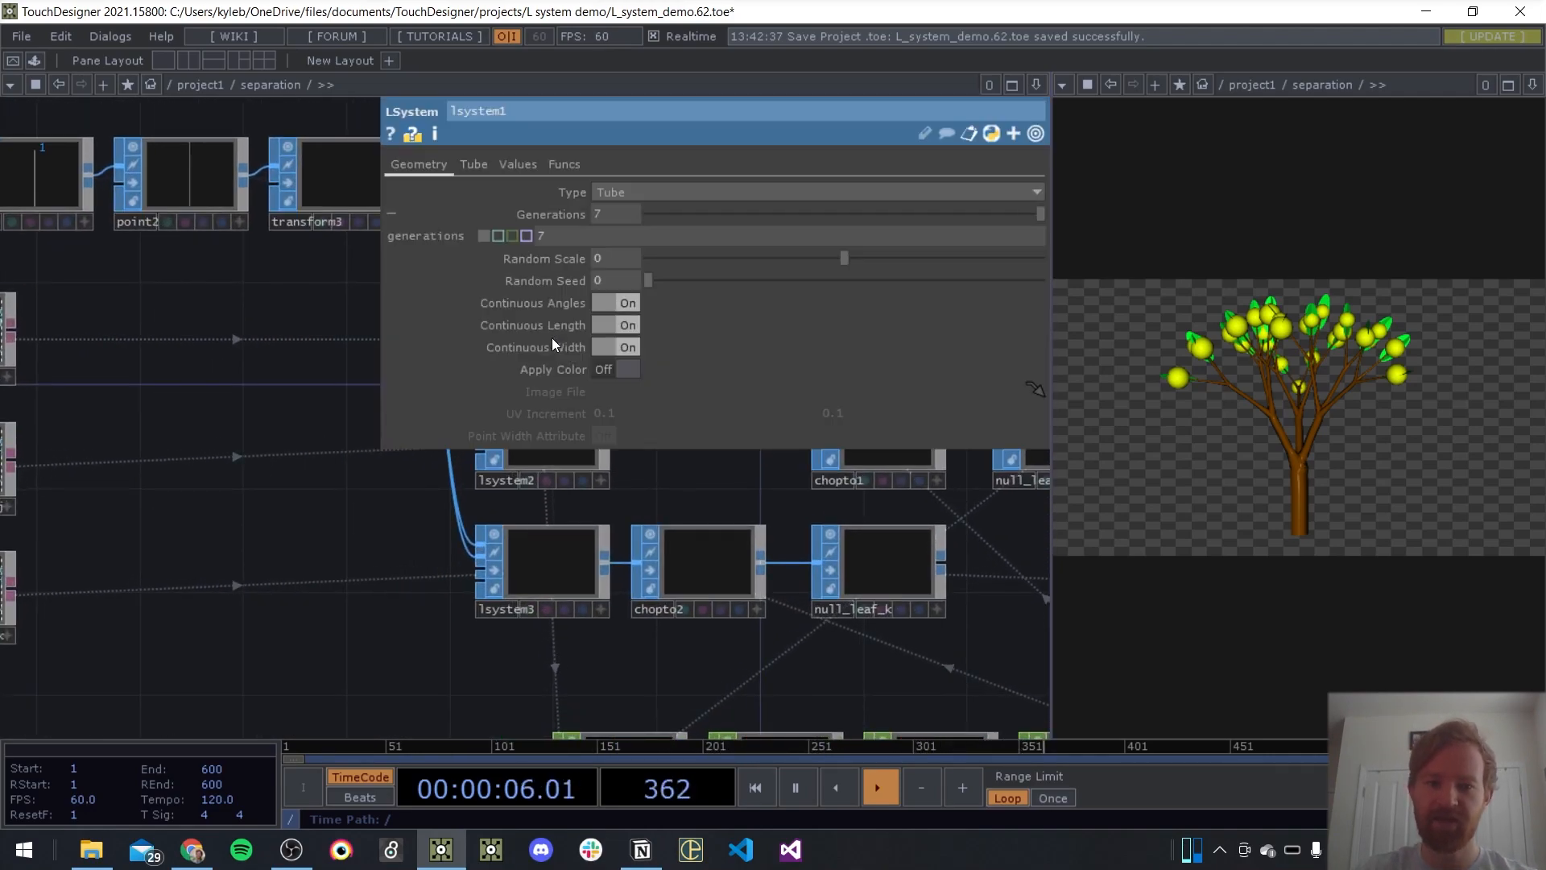
{"action": "left_click", "coordinate": [517, 165]}
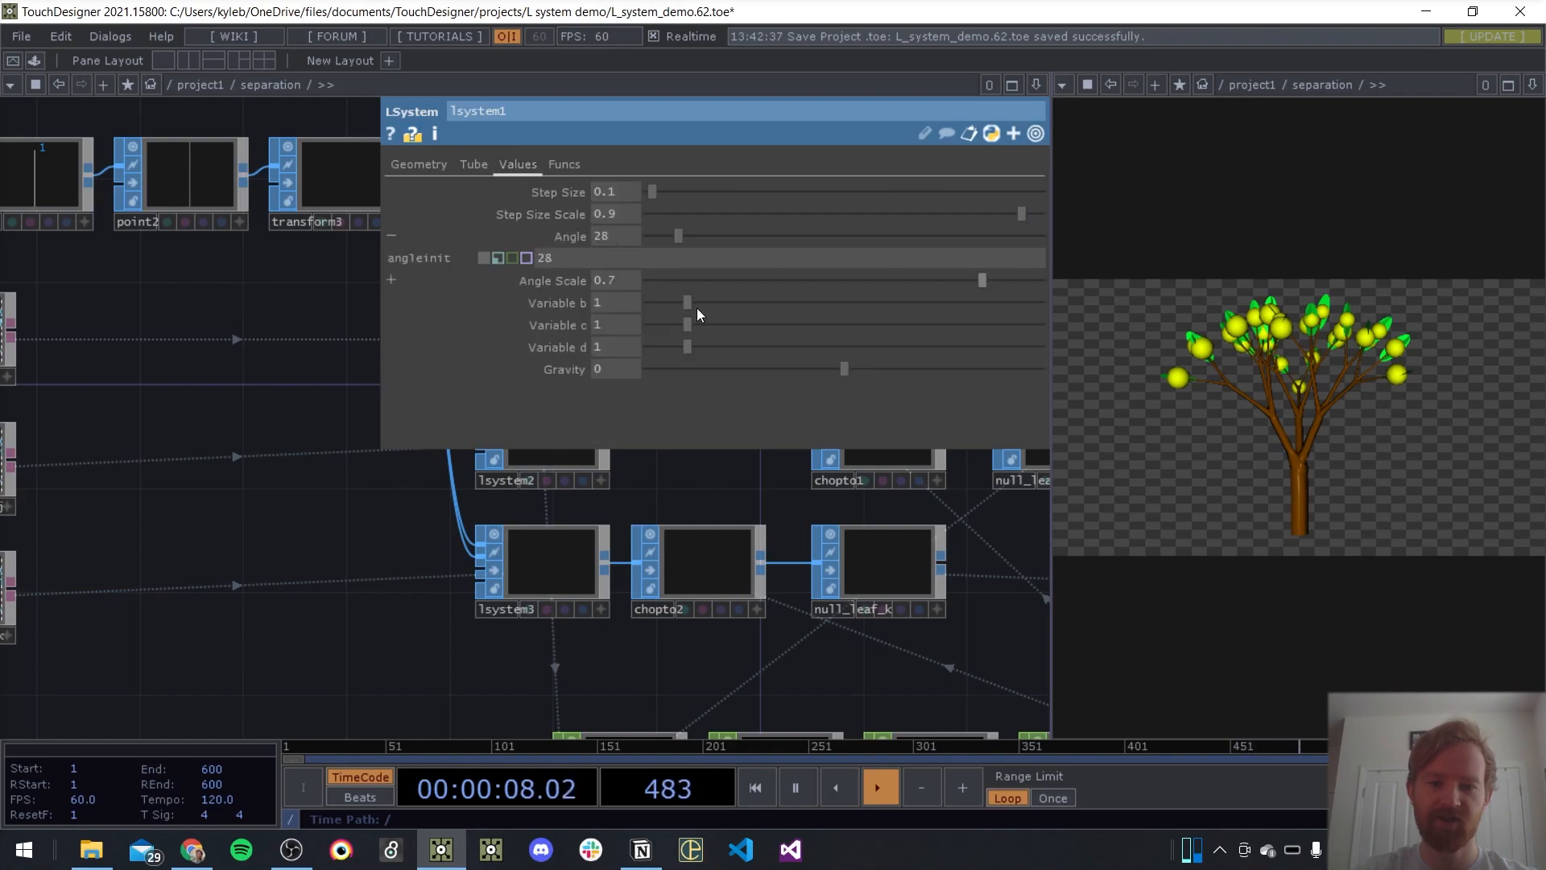
{"action": "middle_click", "coordinate": [610, 236]}
{"action": "middle_click_drag", "start_coordinate": [605, 287], "coordinate": [613, 219]}
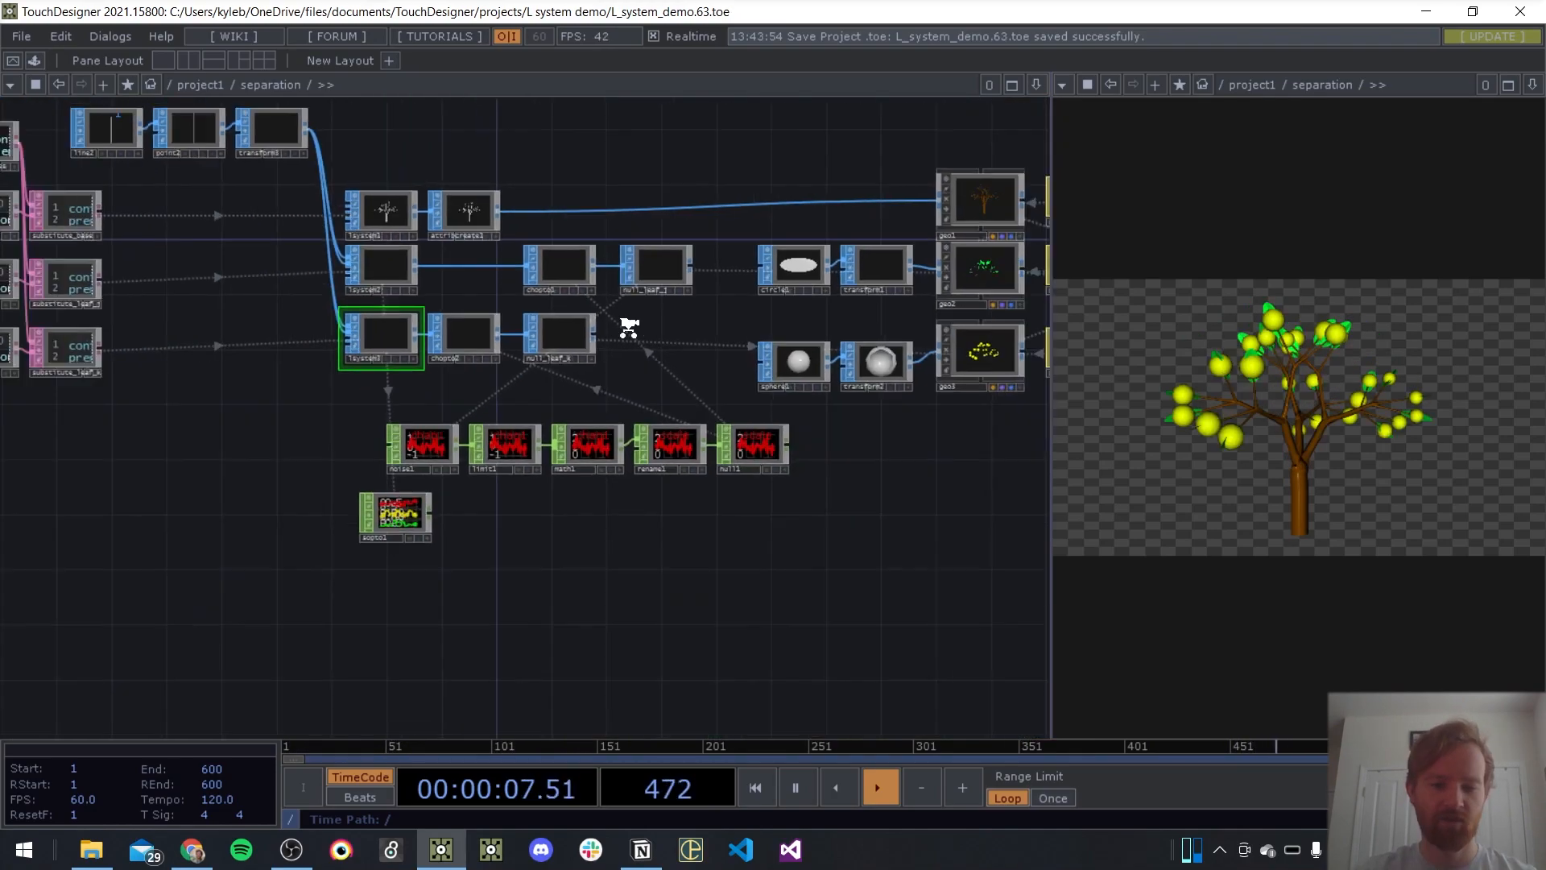
Reposition sopto1 below noise1 and add a Select CHOP after it
{"action": "scroll", "coordinate": [493, 435], "scroll_direction": "up", "scroll_amount": 10}
{"action": "left_click_drag", "start_coordinate": [406, 356], "coordinate": [458, 356]}
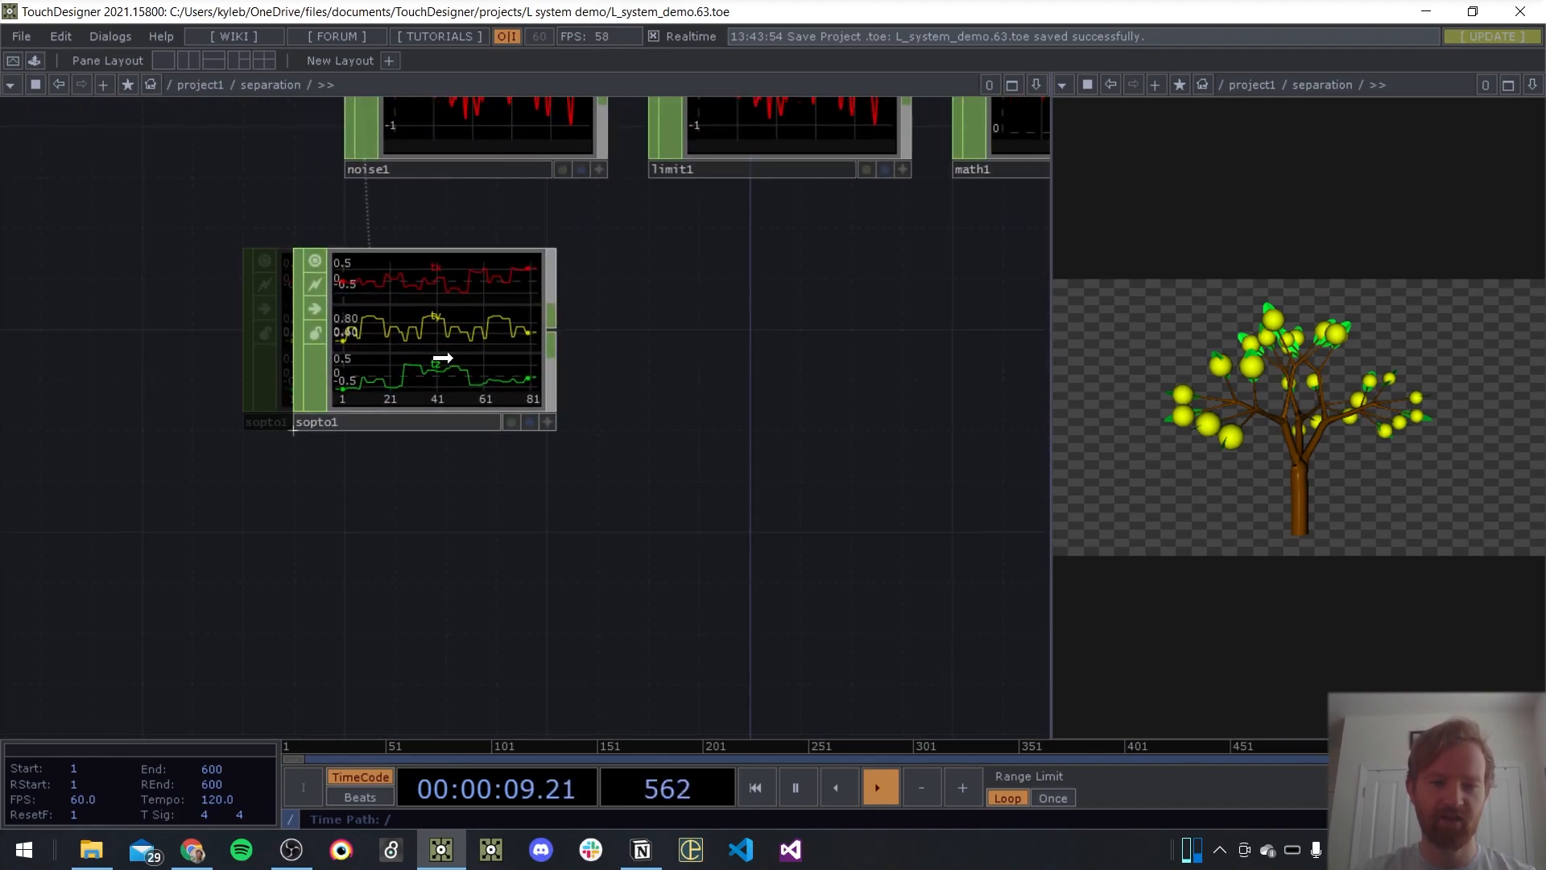
{"action": "right_click", "coordinate": [557, 333]}
{"action": "type", "text": "sel"}
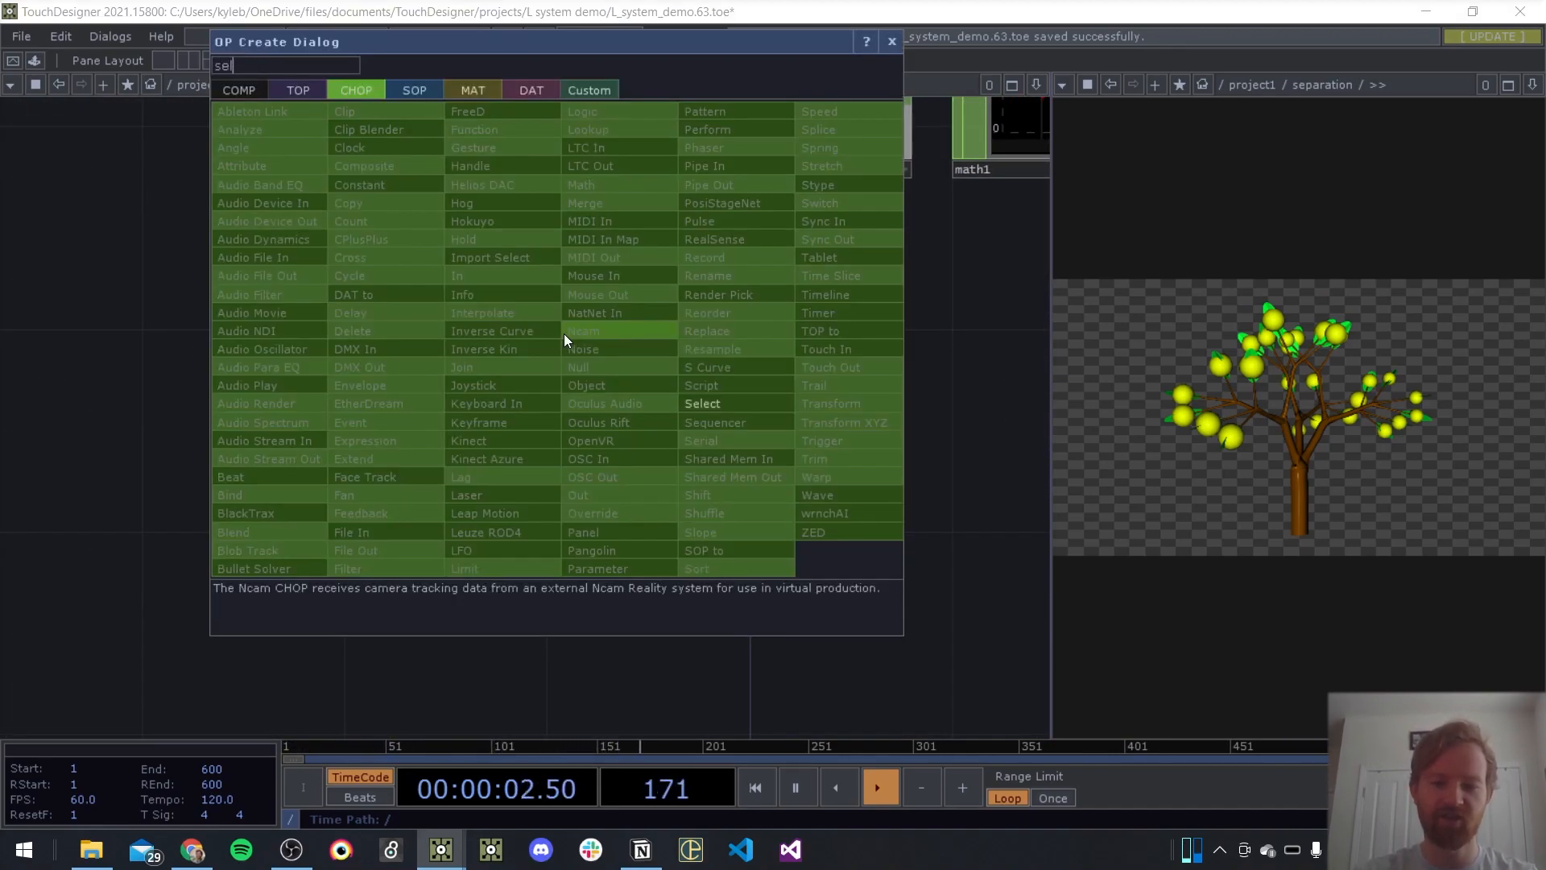
{"action": "left_click", "coordinate": [729, 399]}
{"action": "left_click", "coordinate": [727, 336]}
Set select1's Channel Names to ty and save the project
{"action": "key", "text": "p"}
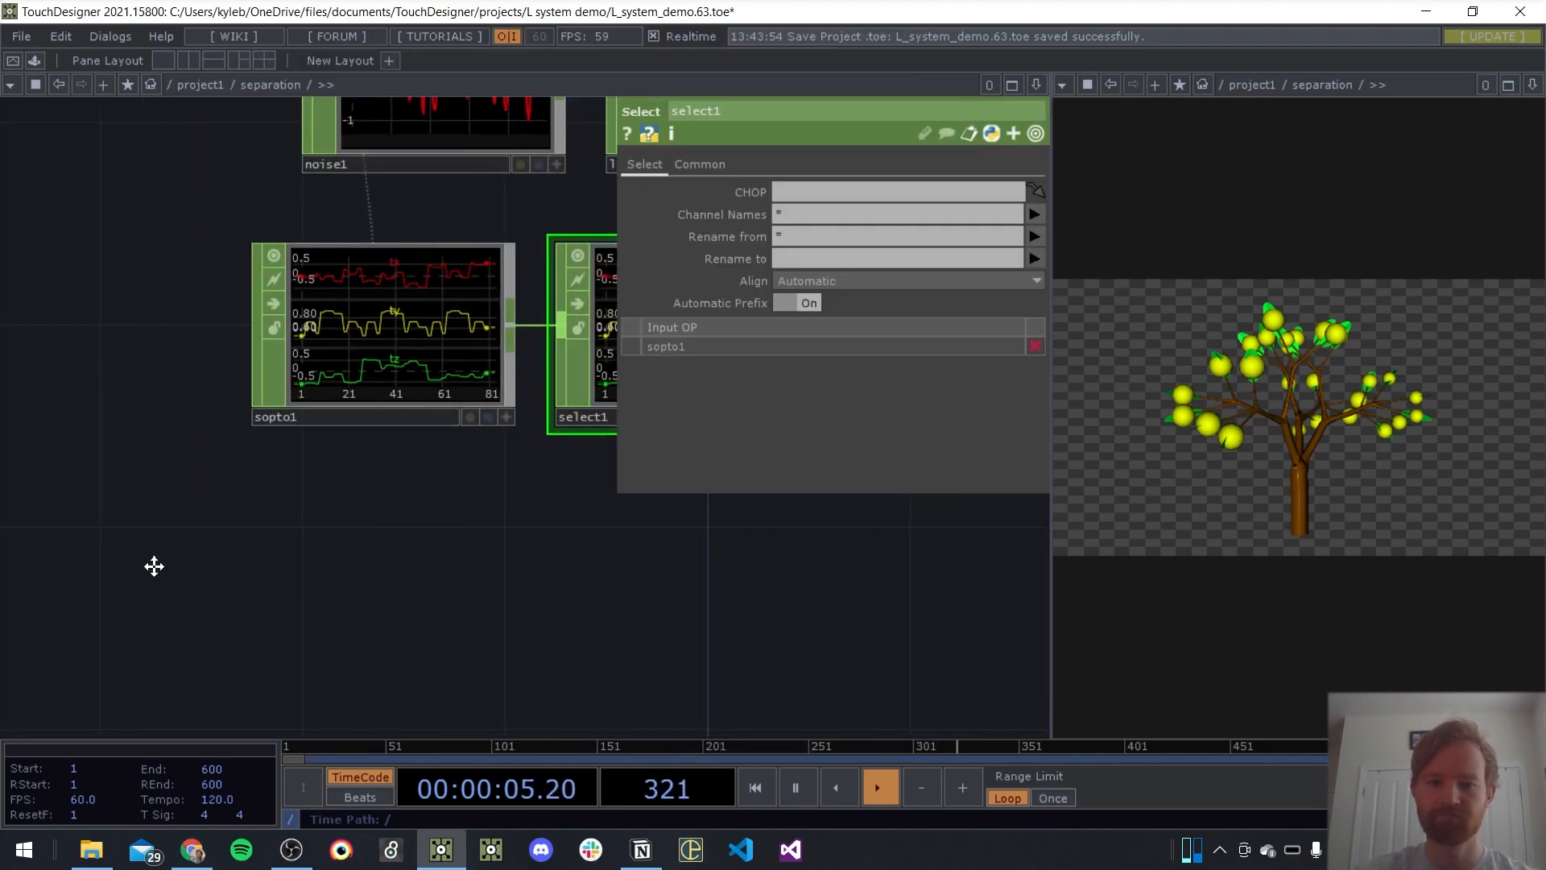
{"action": "left_click", "coordinate": [815, 211]}
{"action": "type", "text": "ty"}
{"action": "key", "text": "Return"}
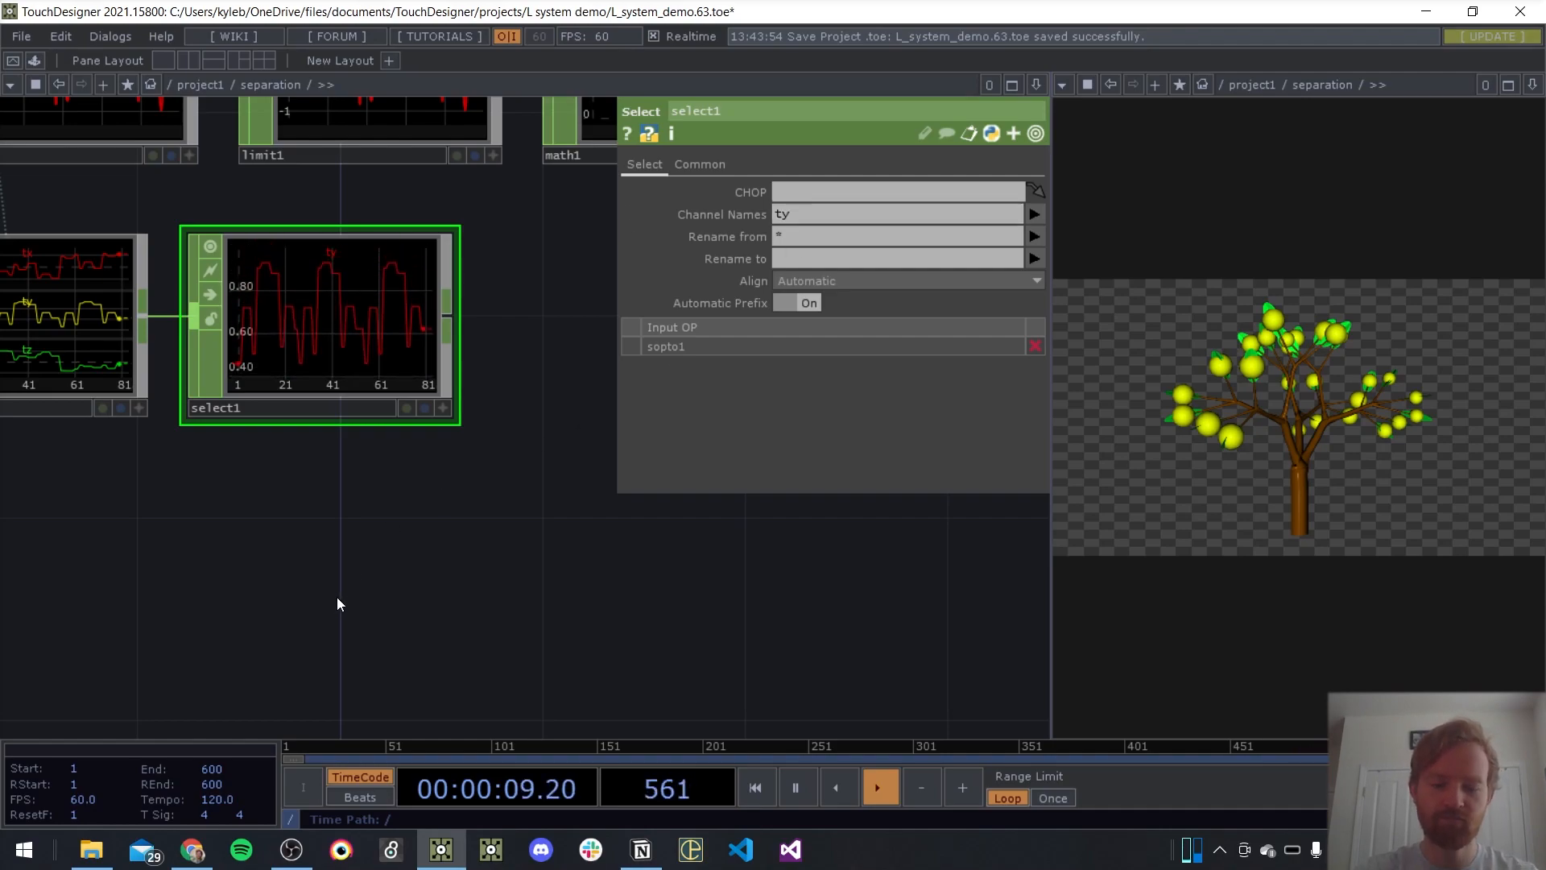
{"action": "key", "text": "p"}
{"action": "key", "text": "ctrl+s"}
{"action": "scroll", "coordinate": [687, 397], "scroll_direction": "down", "scroll_amount": 5}
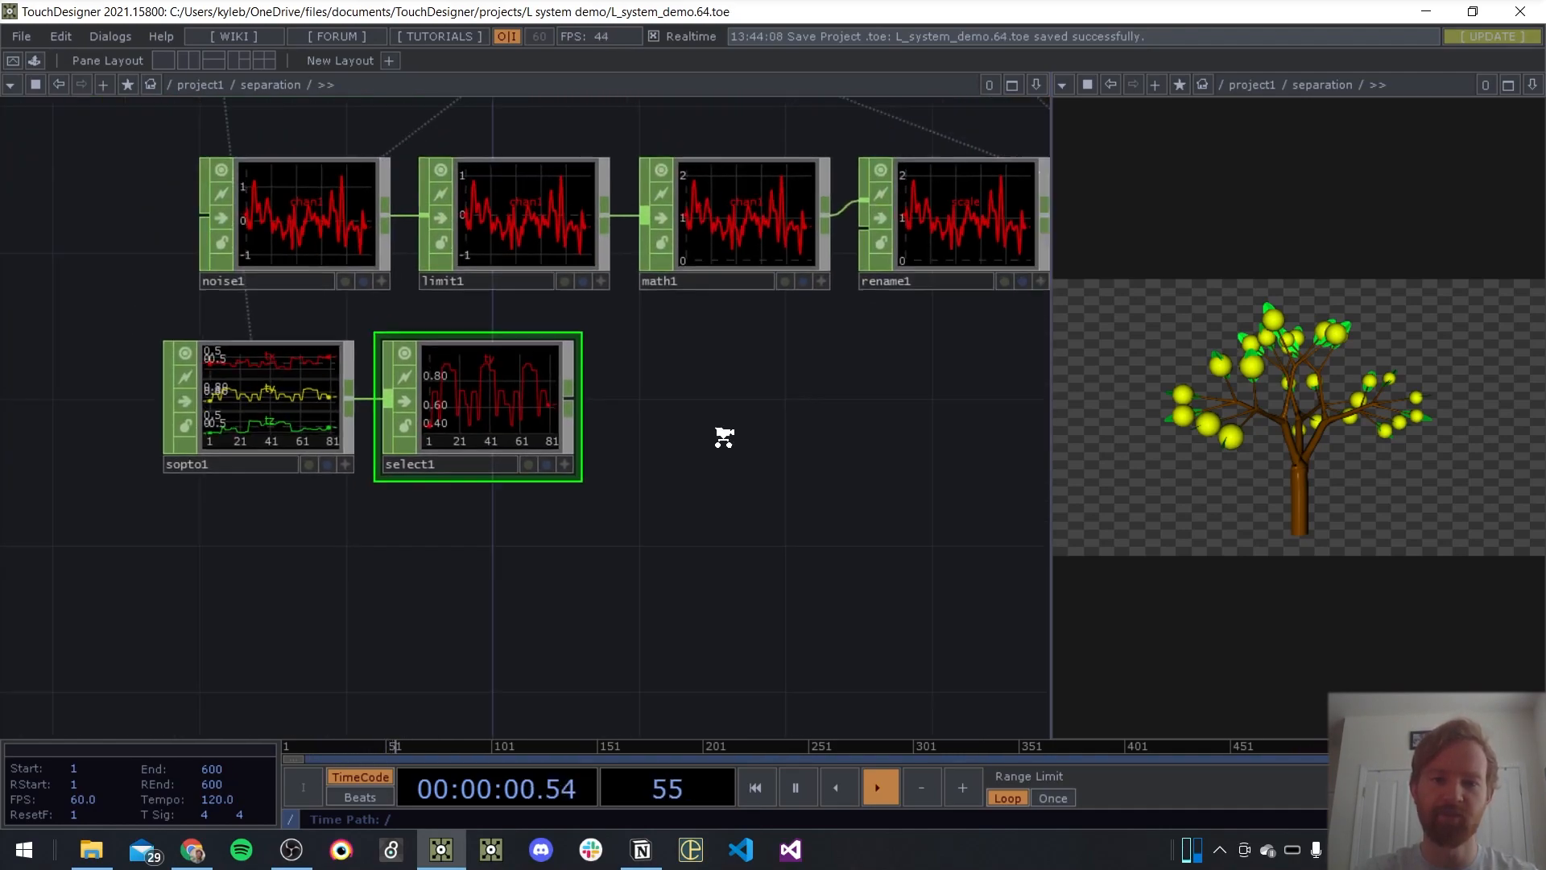
Add a Limit CHOP after select1 and turn on its Normalize option
{"action": "left_click_drag", "start_coordinate": [579, 389], "coordinate": [606, 415]}
{"action": "left_click_drag", "start_coordinate": [672, 461], "coordinate": [477, 451]}
{"action": "scroll", "coordinate": [469, 441], "scroll_direction": "up", "scroll_amount": 5}
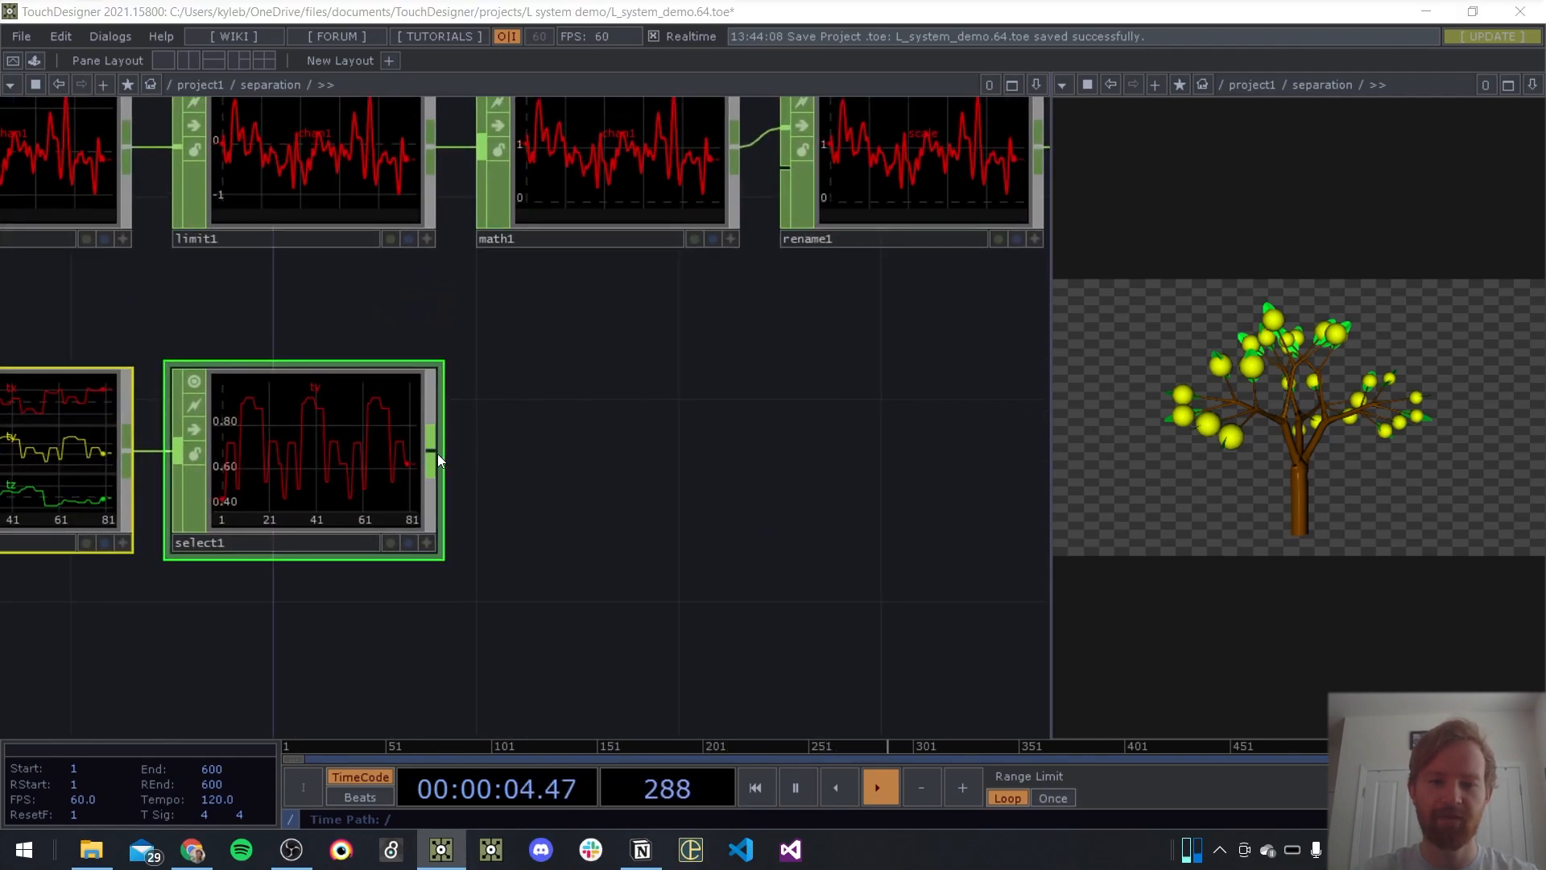
{"action": "right_click", "coordinate": [437, 453]}
{"action": "type", "text": "n"}
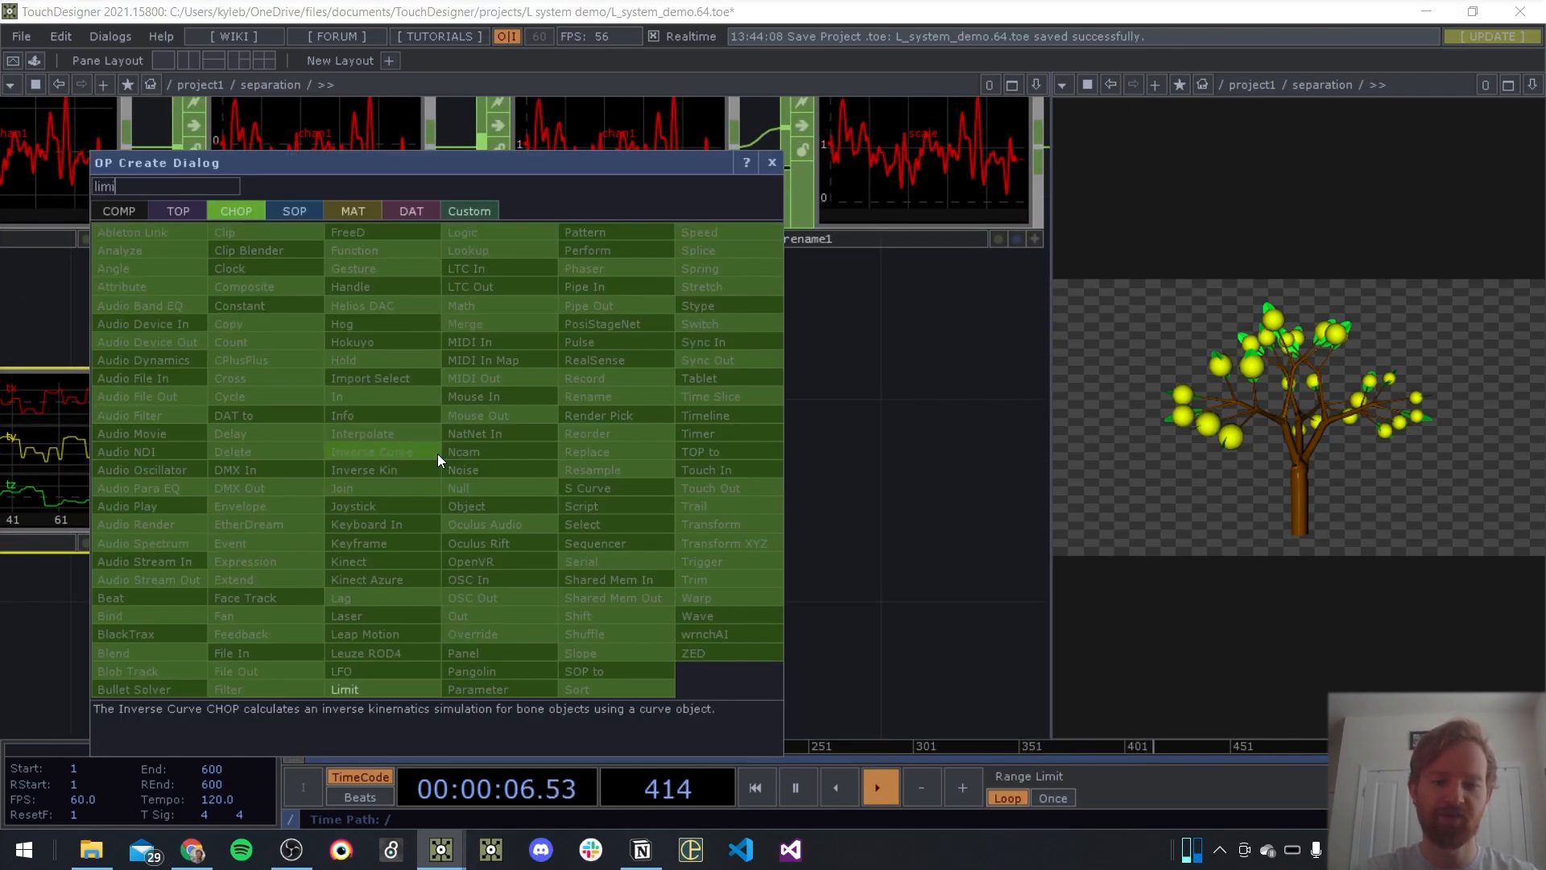
{"action": "key", "text": "BackSpace"}
{"action": "type", "text": "limi"}
{"action": "key", "text": "Return"}
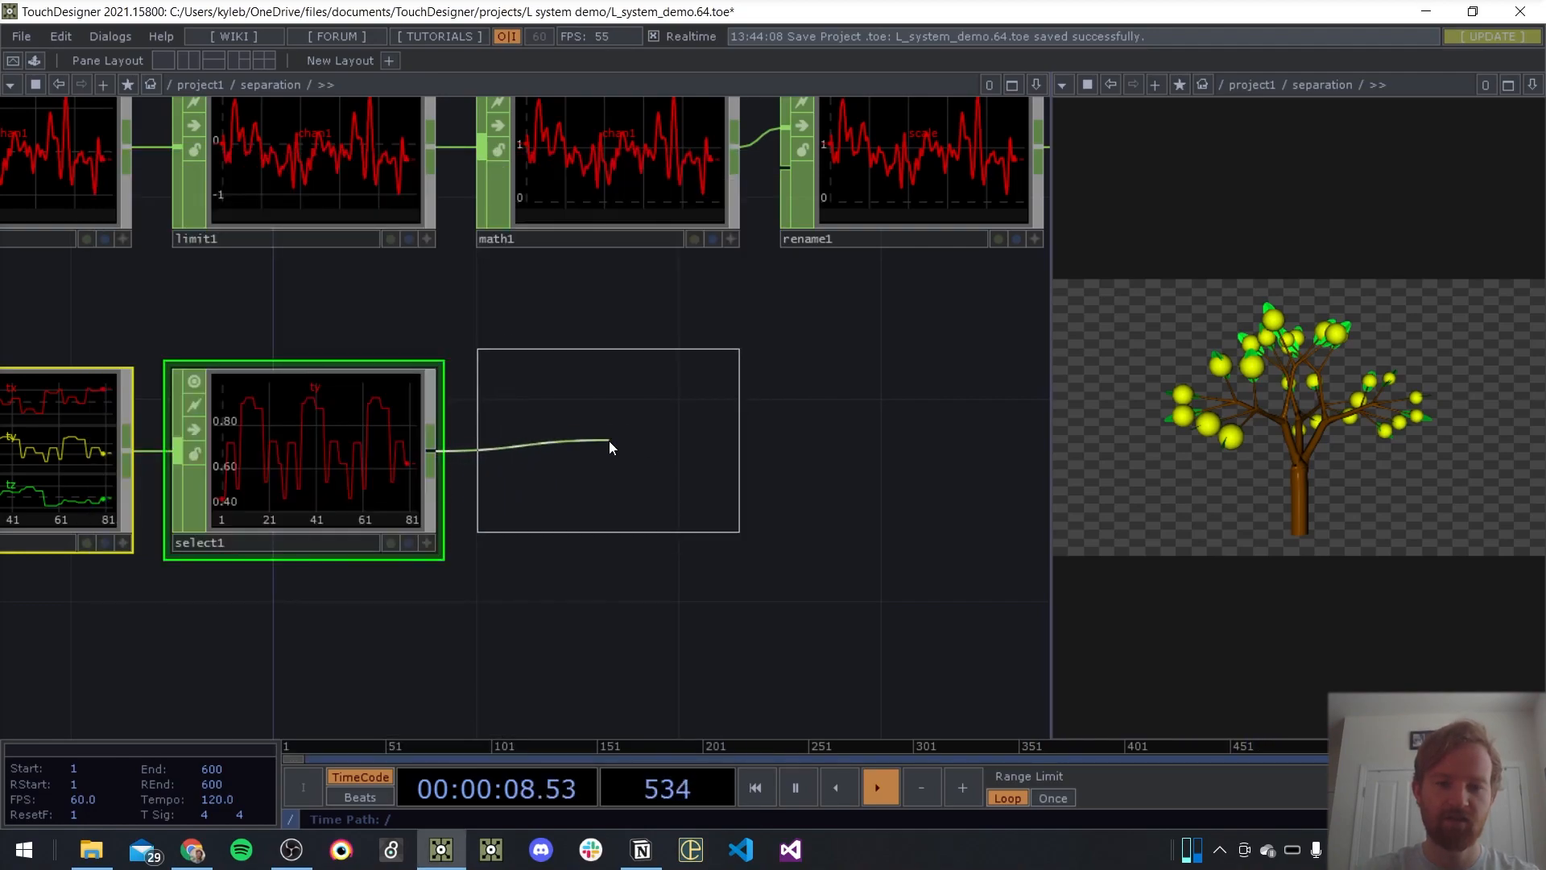
{"action": "left_click", "coordinate": [606, 448]}
{"action": "key", "text": "p"}
{"action": "left_click", "coordinate": [809, 281]}
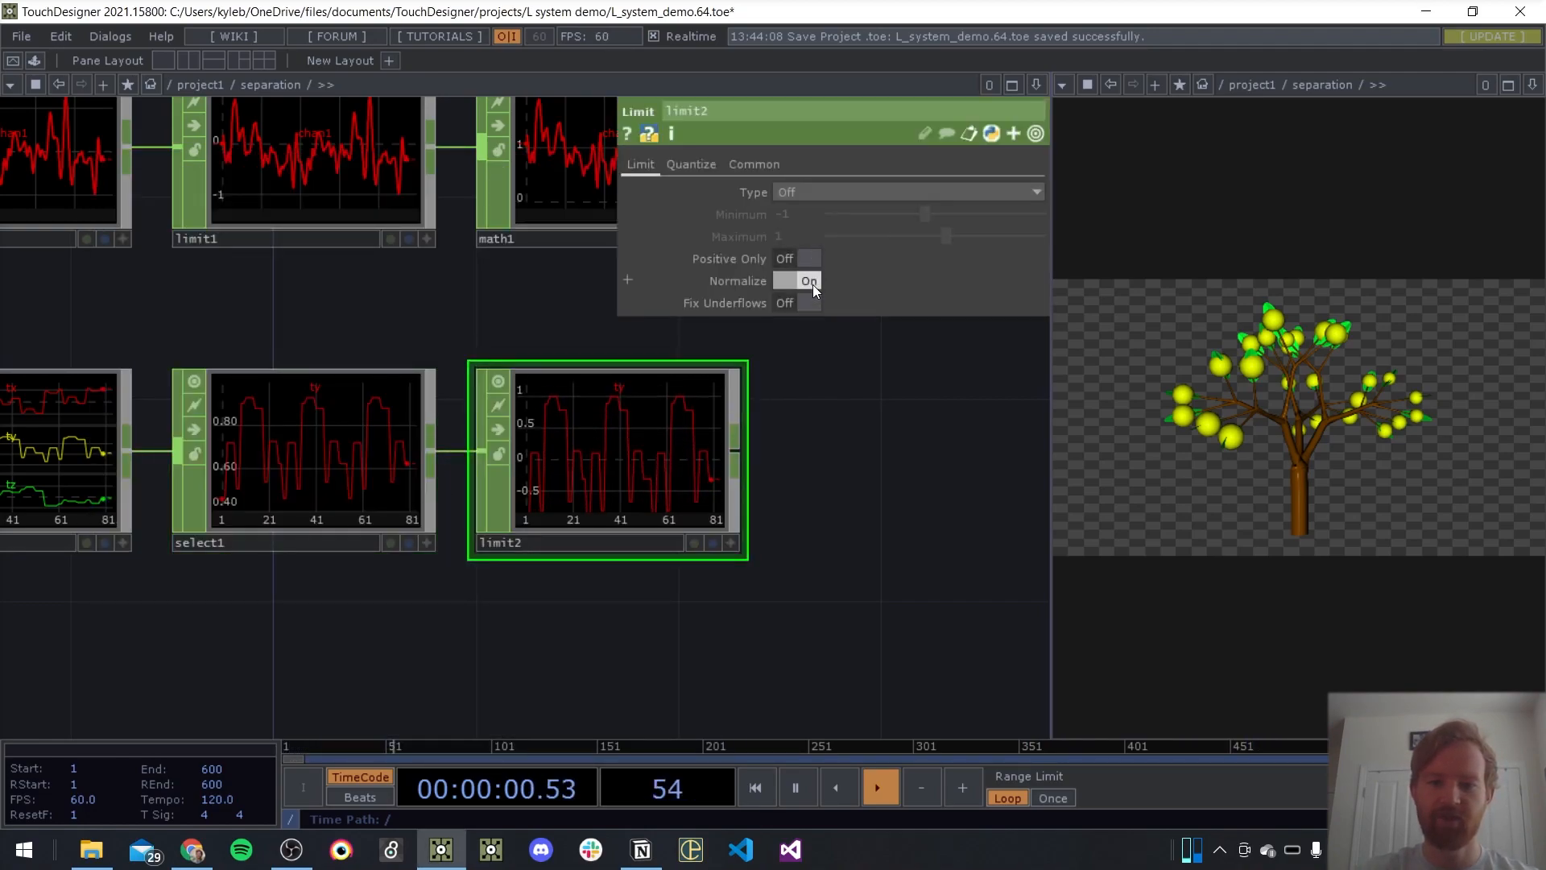
Add a Math CHOP after limit2
{"action": "left_click_drag", "start_coordinate": [841, 487], "coordinate": [359, 444]}
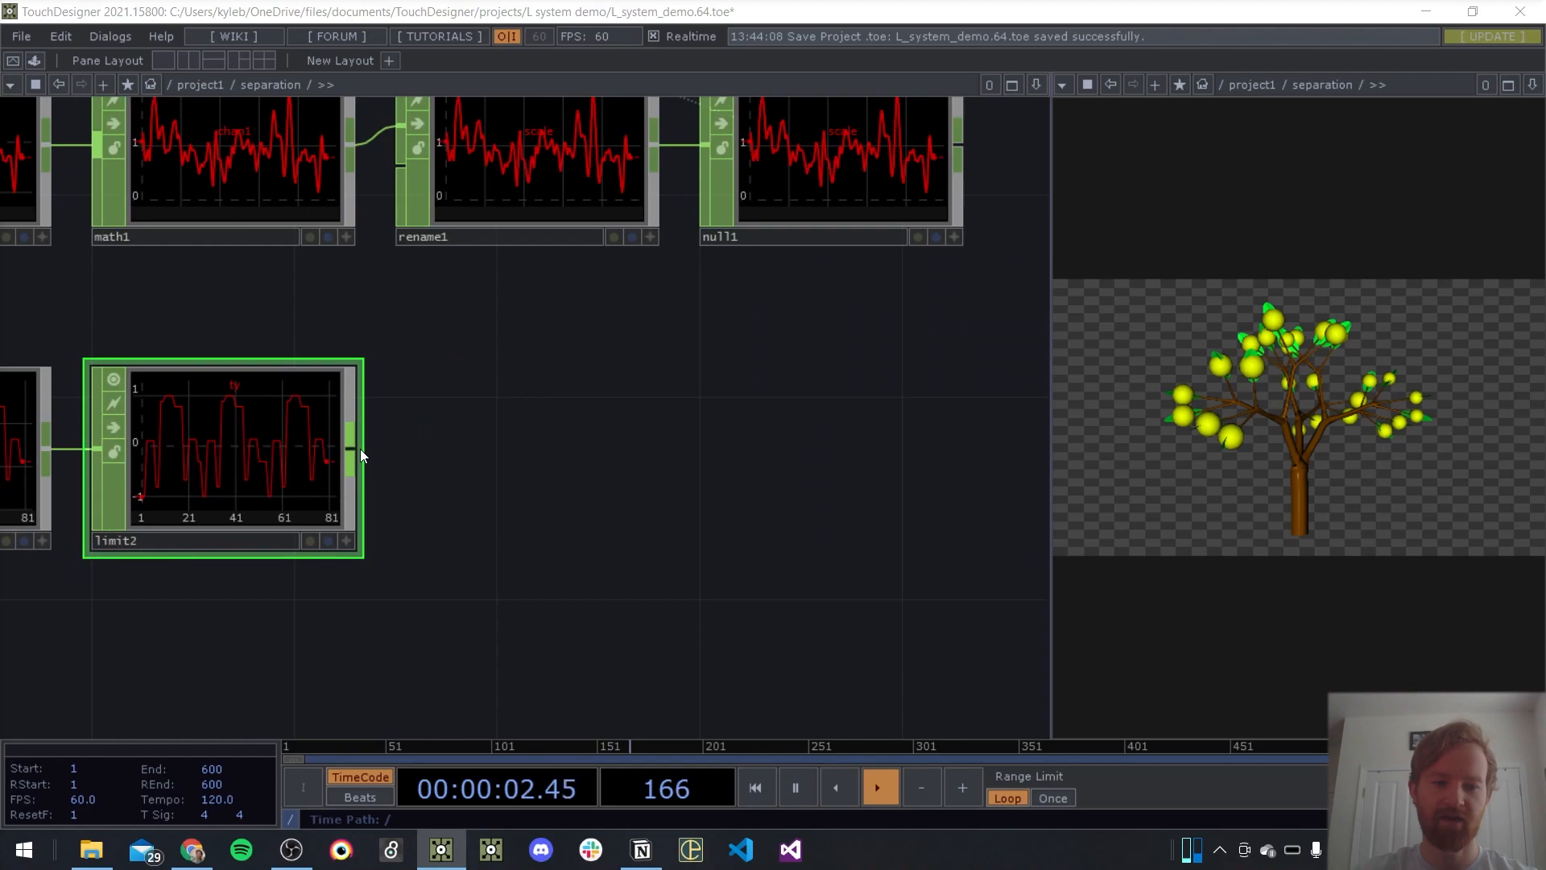
{"action": "key", "text": "Tab"}
{"action": "type", "text": "ma"}
{"action": "key", "text": "Return"}
{"action": "left_click", "coordinate": [361, 450]}
{"action": "left_click_drag", "start_coordinate": [323, 430], "coordinate": [508, 417]}
{"action": "scroll", "coordinate": [462, 497], "scroll_direction": "up", "scroll_amount": 2}
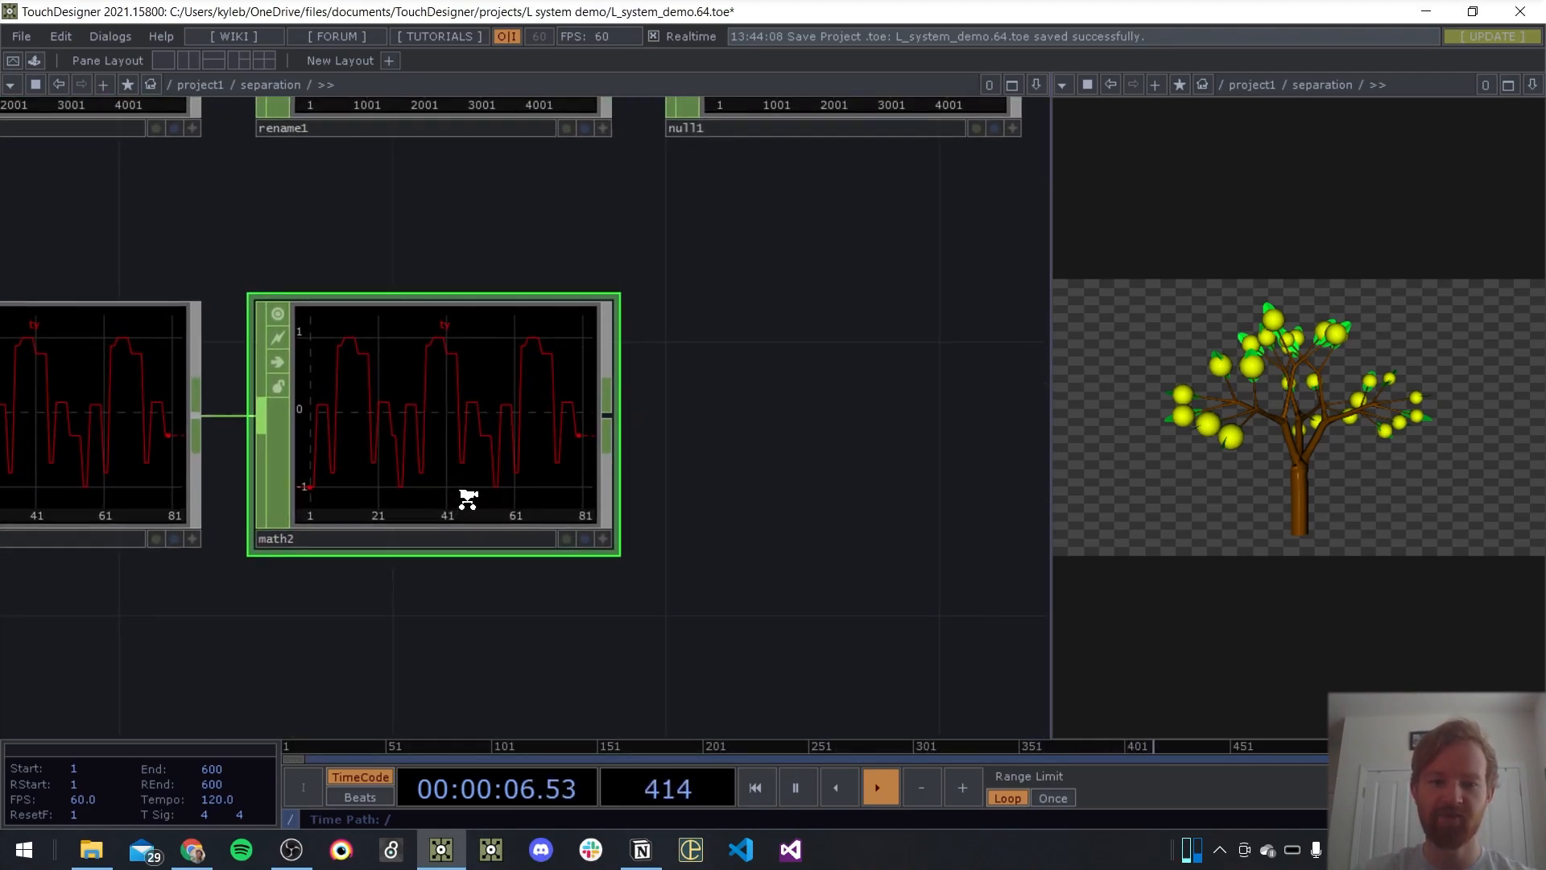
Set math2's From Range to -1 and 1 and its To Range to 0.1 and 2
{"action": "key", "text": "p"}
{"action": "left_click_drag", "start_coordinate": [663, 609], "coordinate": [580, 635]}
{"action": "left_click", "coordinate": [736, 164]}
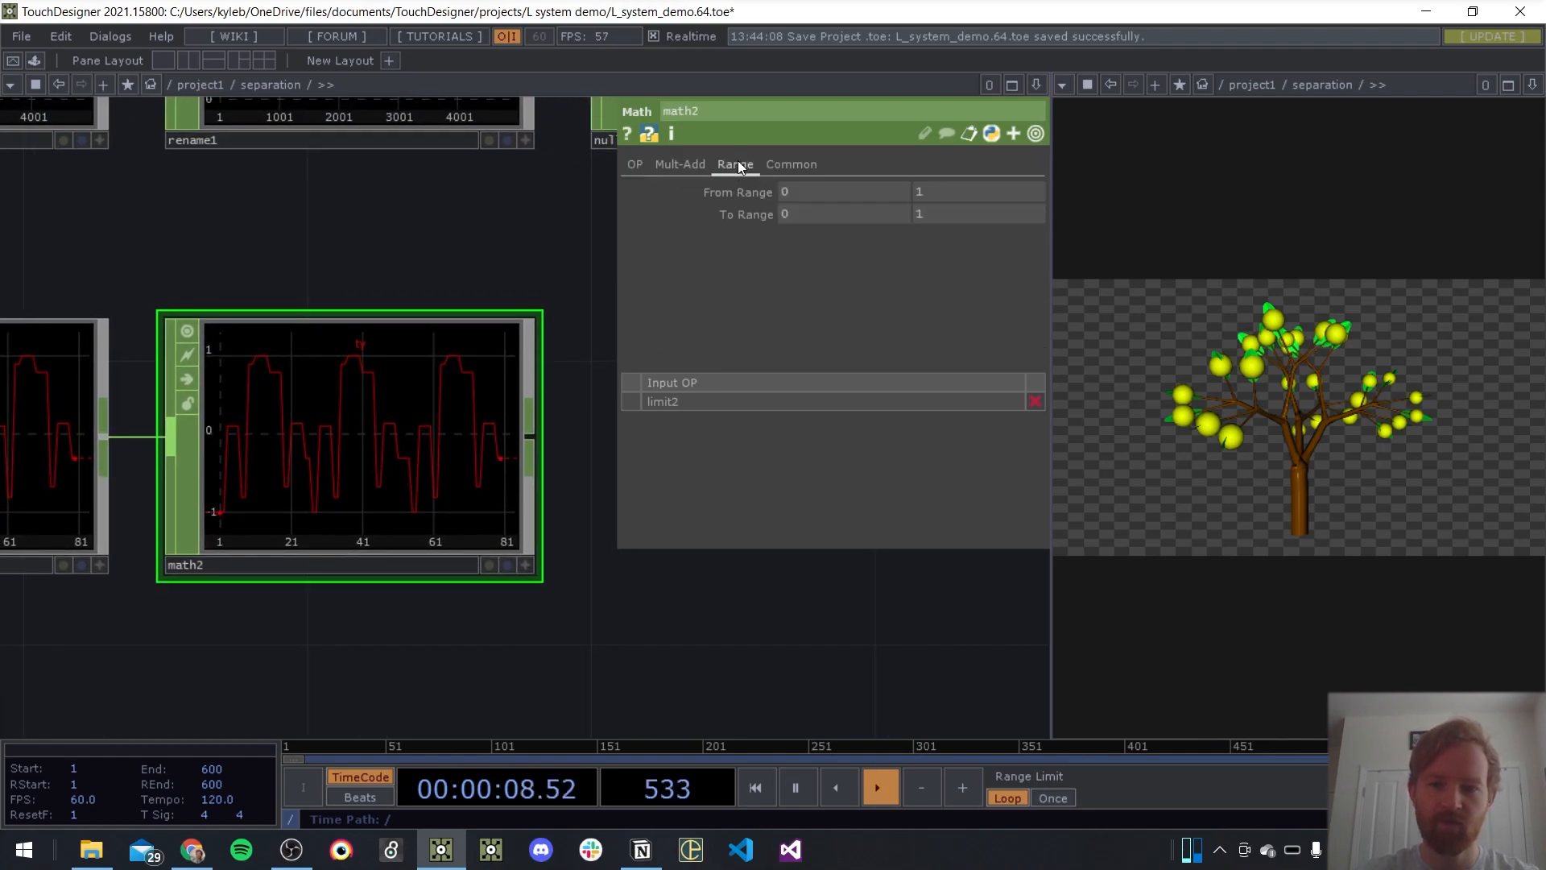
{"action": "left_click", "coordinate": [842, 205]}
{"action": "type", "text": "-1"}
{"action": "left_click", "coordinate": [823, 219]}
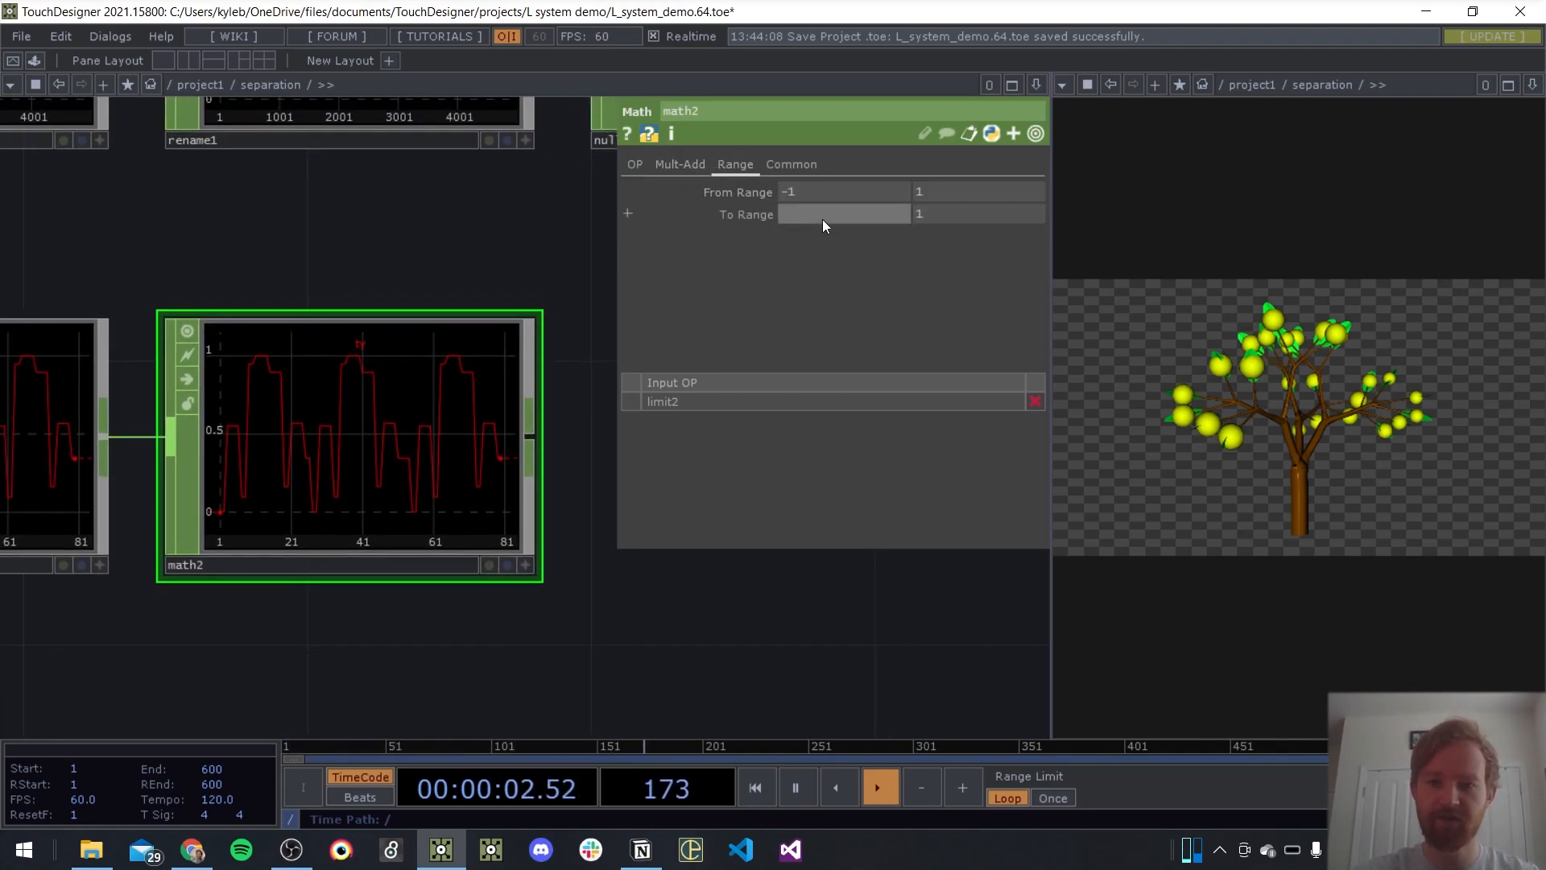
{"action": "type", "text": ".1"}
{"action": "left_click", "coordinate": [945, 210]}
{"action": "type", "text": "1"}
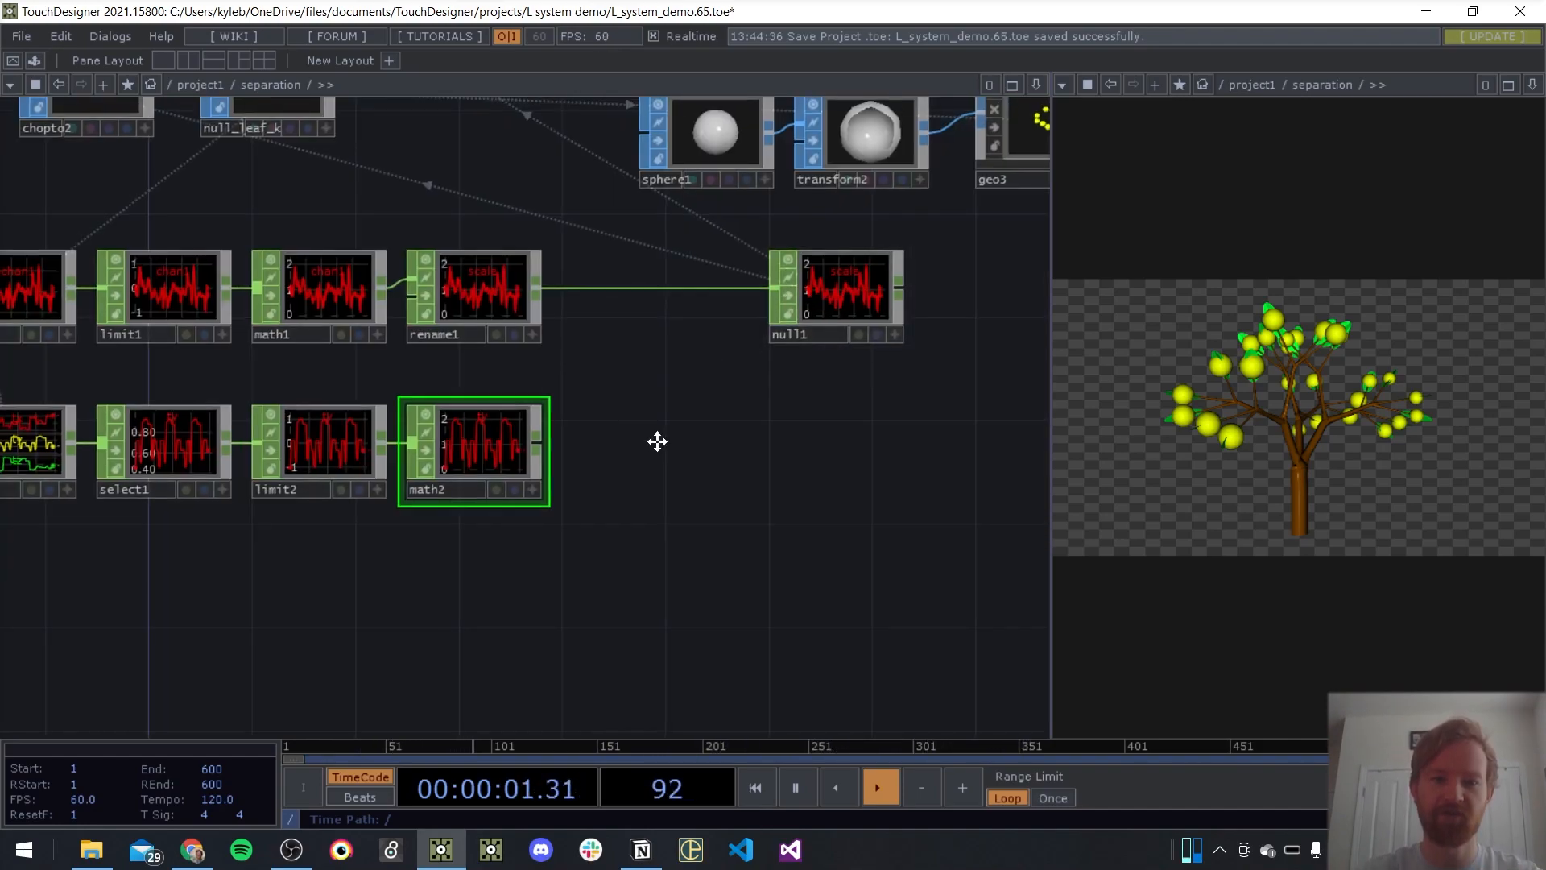
Move chopto1 and null_leaf_j closer to lsystem2 so they line up with the row below
{"action": "left_click_drag", "start_coordinate": [641, 420], "coordinate": [784, 561]}
{"action": "left_click_drag", "start_coordinate": [418, 366], "coordinate": [449, 400]}
{"action": "scroll", "coordinate": [449, 327], "scroll_direction": "down", "scroll_amount": 3}
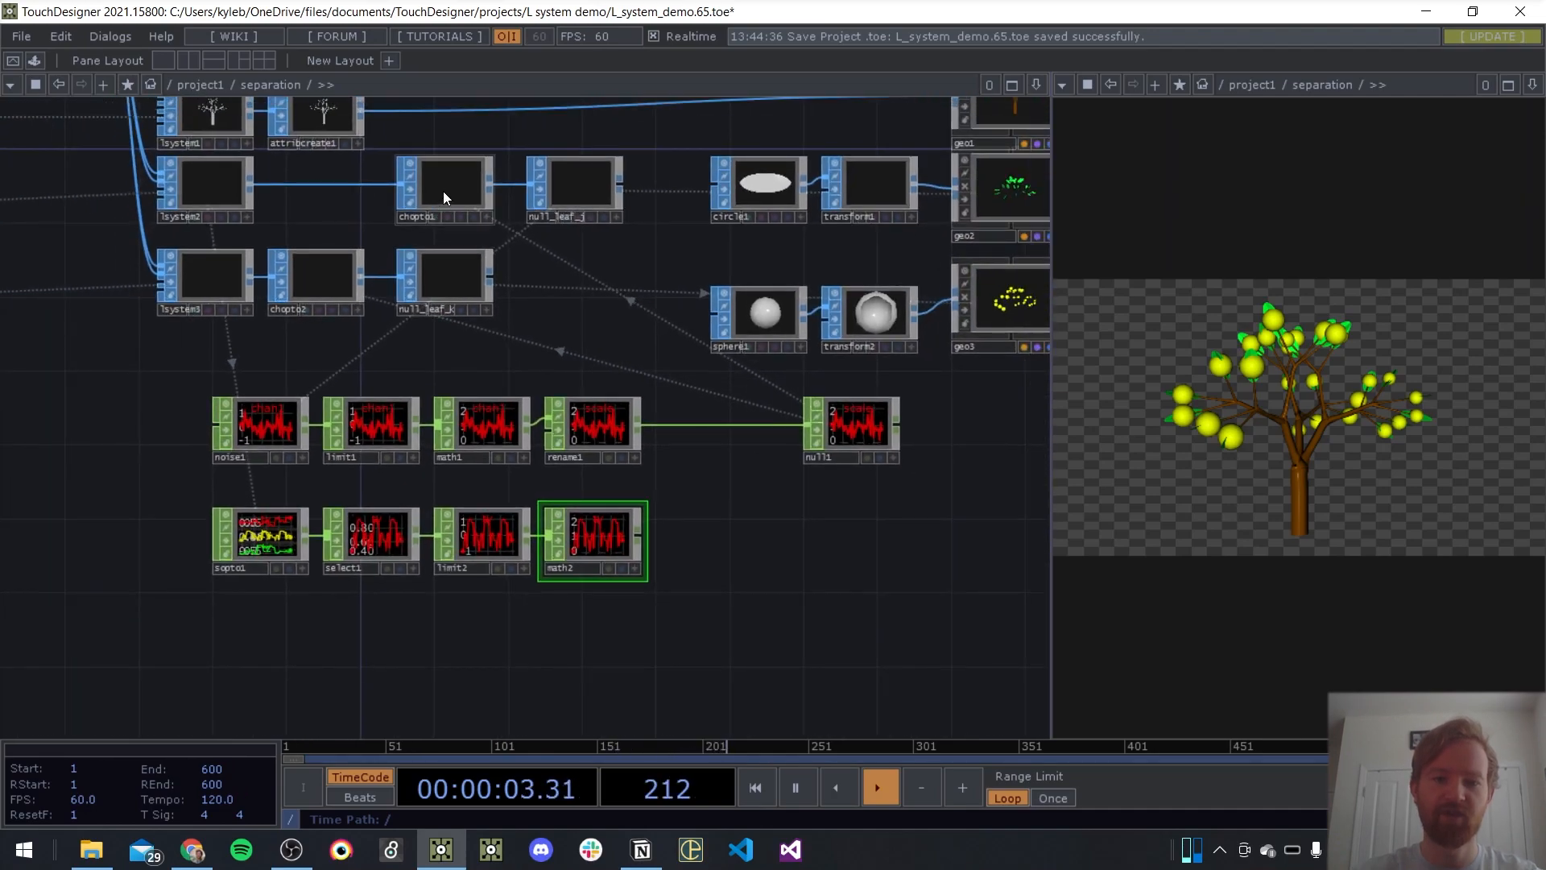
{"action": "left_click_drag", "start_coordinate": [443, 198], "coordinate": [314, 193]}
{"action": "left_click_drag", "start_coordinate": [568, 191], "coordinate": [441, 192]}
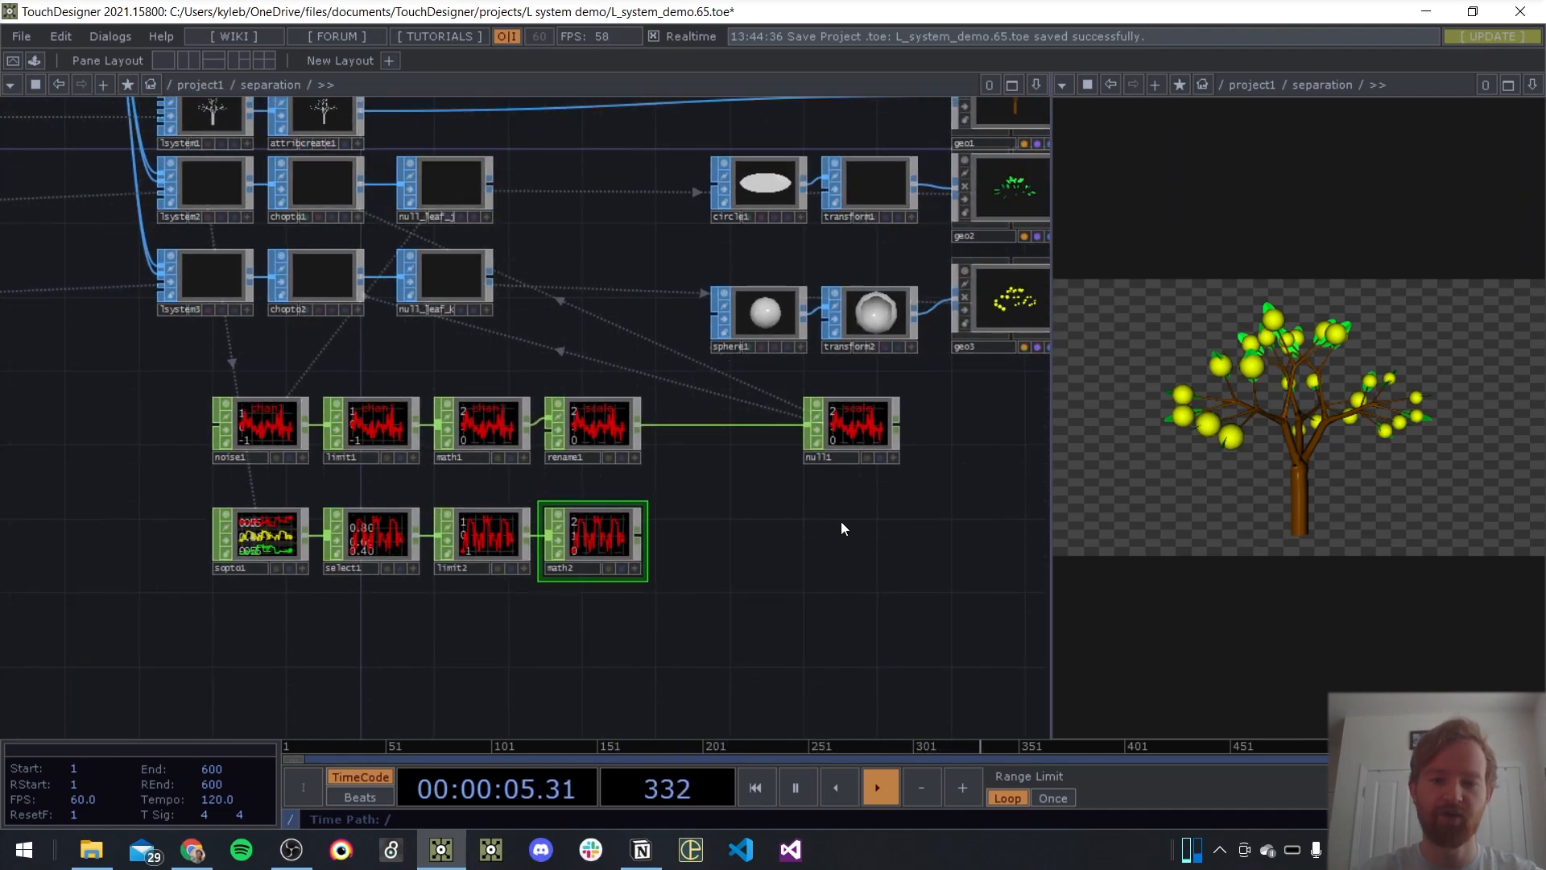
{"action": "key", "text": "Tab"}
{"action": "left_click", "coordinate": [717, 495]}
{"action": "left_click", "coordinate": [716, 495]}
{"action": "left_click", "coordinate": [640, 427]}
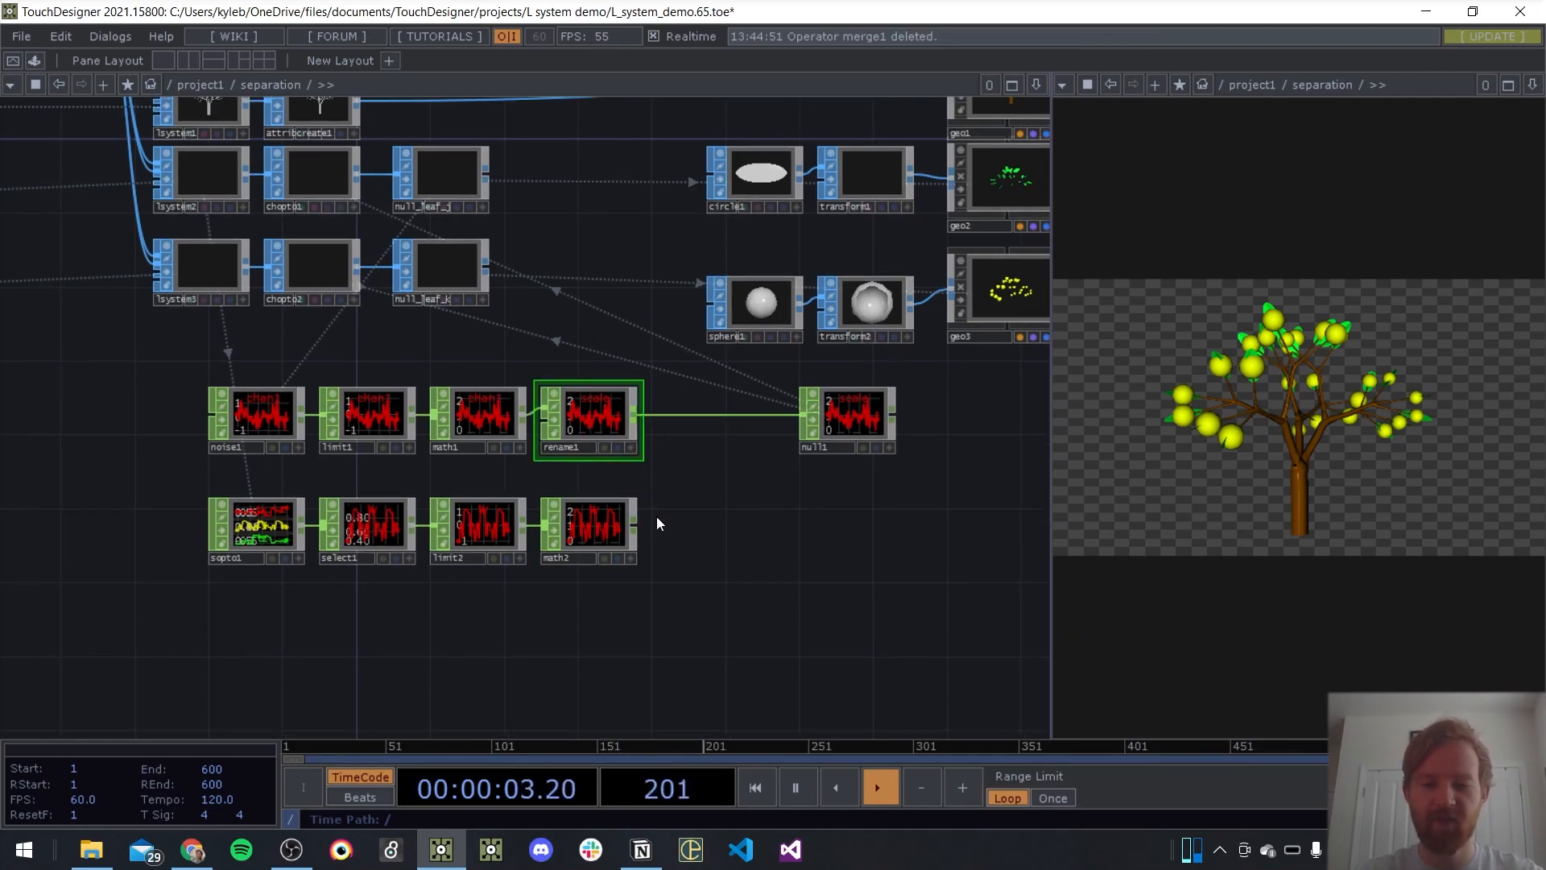
Add a Null CHOP after math2
{"action": "key", "text": "Tab"}
{"action": "type", "text": "null"}
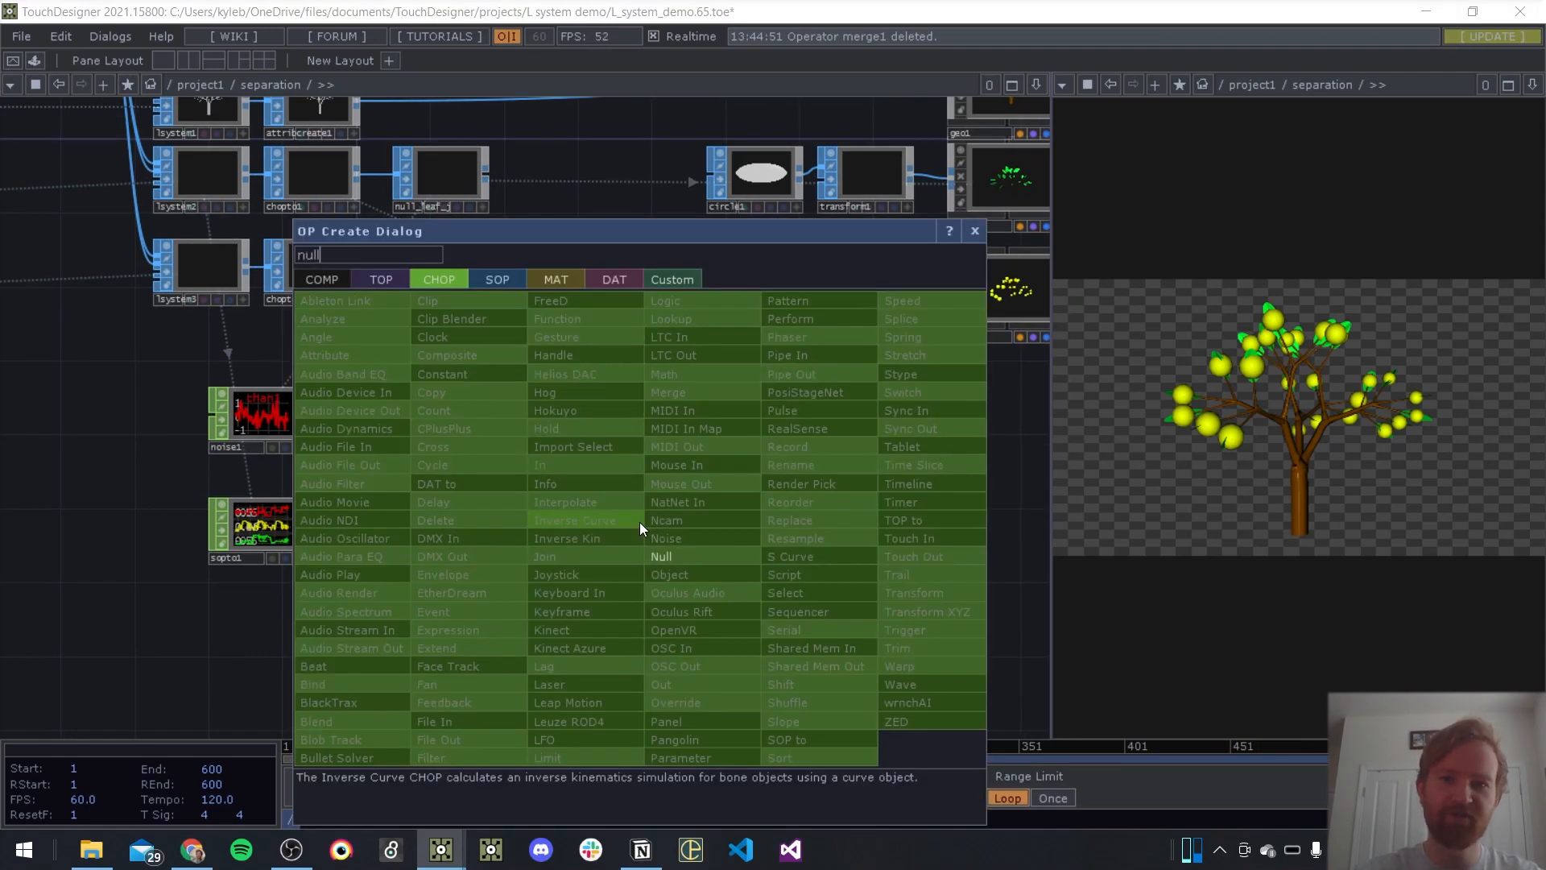
{"action": "key", "text": "Return"}
{"action": "left_click", "coordinate": [754, 513]}
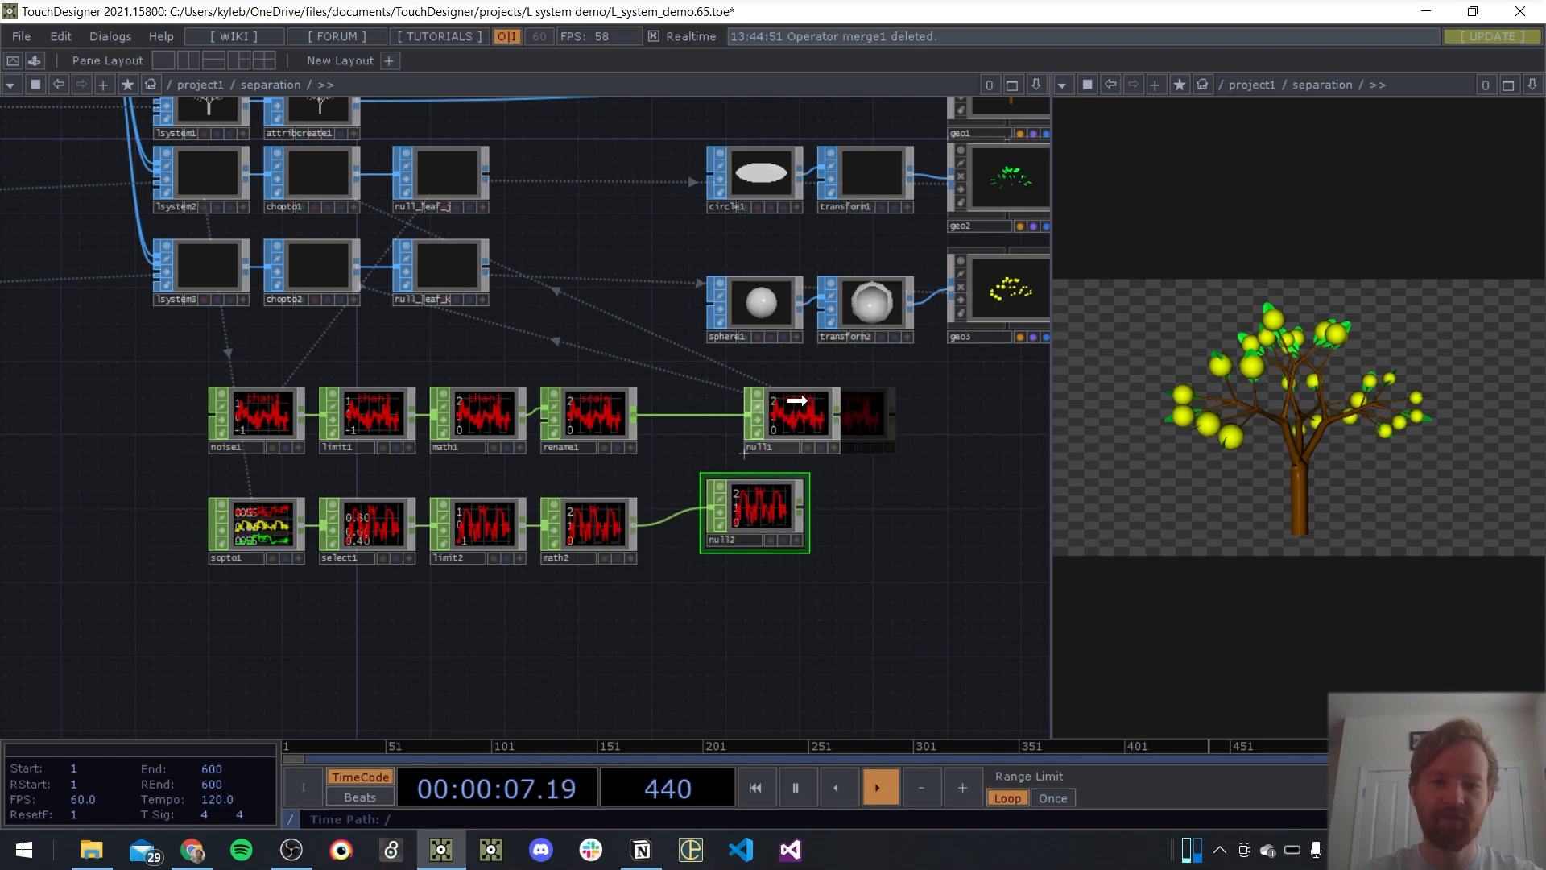
Replace chopto1's CHOP reference with null2 and move null1 next to rename1
{"action": "left_click", "coordinate": [332, 172]}
{"action": "key", "text": "p"}
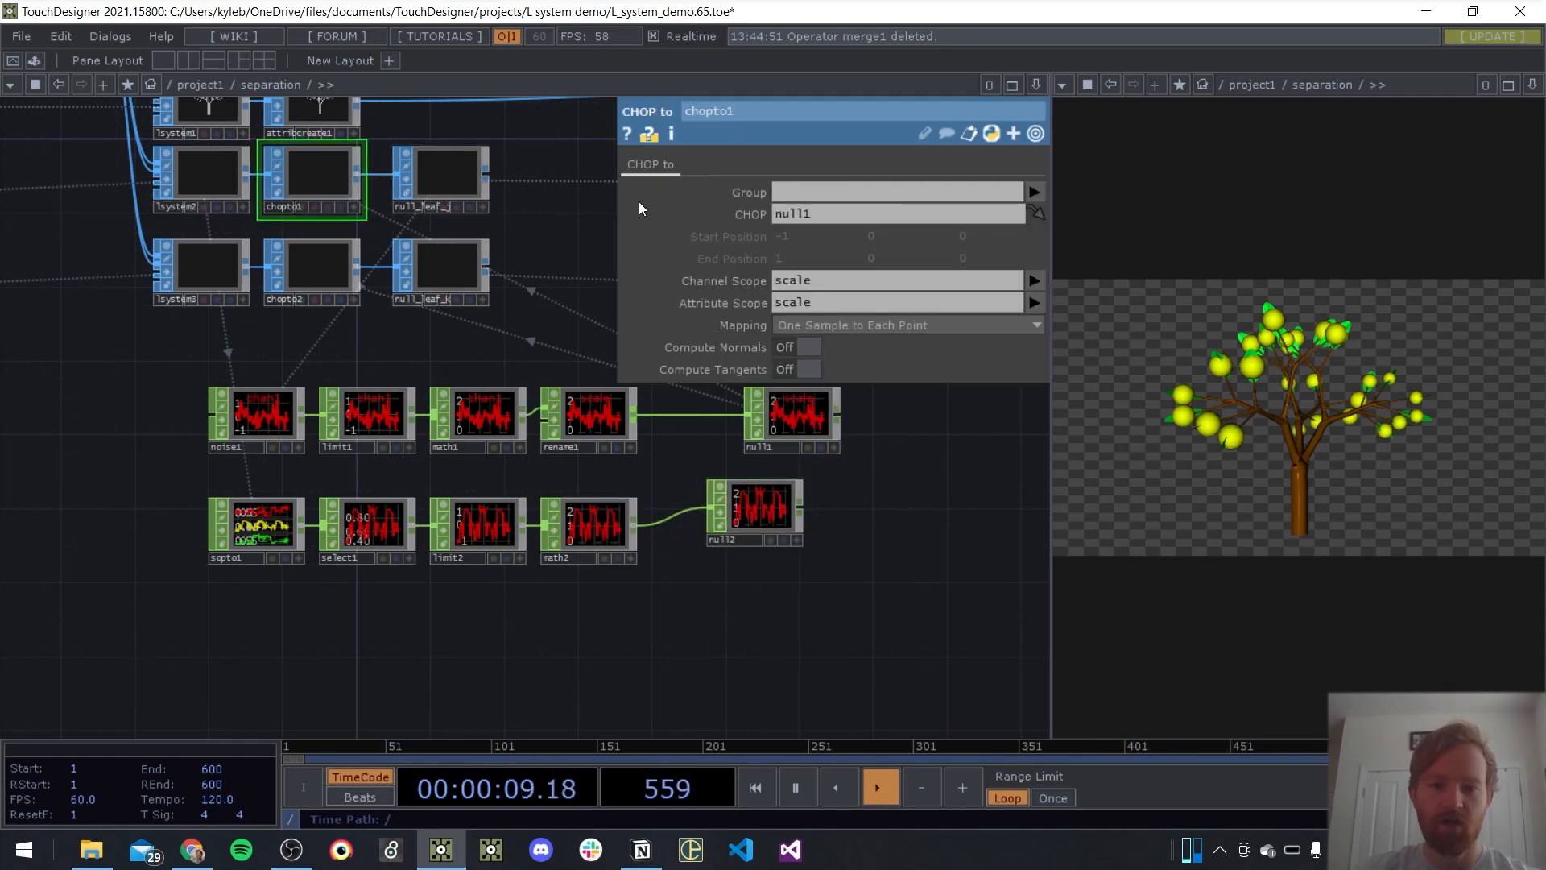
{"action": "key", "text": "Return"}
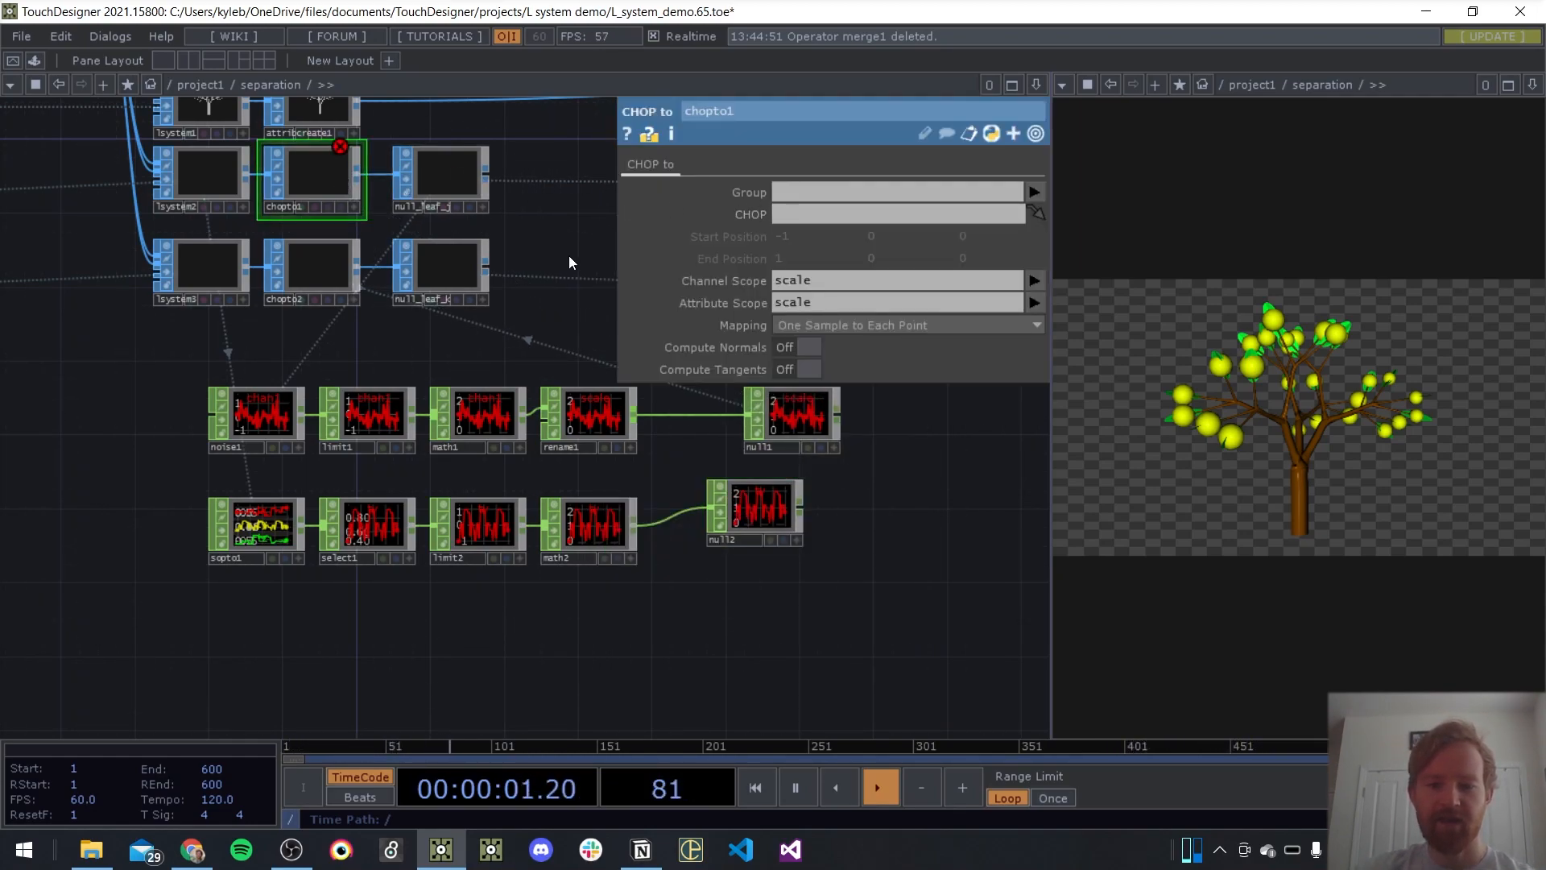
{"action": "key", "text": "p"}
{"action": "left_click_drag", "start_coordinate": [746, 414], "coordinate": [654, 414]}
{"action": "left_click_drag", "start_coordinate": [760, 504], "coordinate": [346, 208]}
Insert a Rename CHOP between math2 and null2 and rename its channel to scale
{"action": "left_click_drag", "start_coordinate": [765, 511], "coordinate": [821, 517]}
{"action": "right_click", "coordinate": [692, 527]}
{"action": "left_click", "coordinate": [723, 506]}
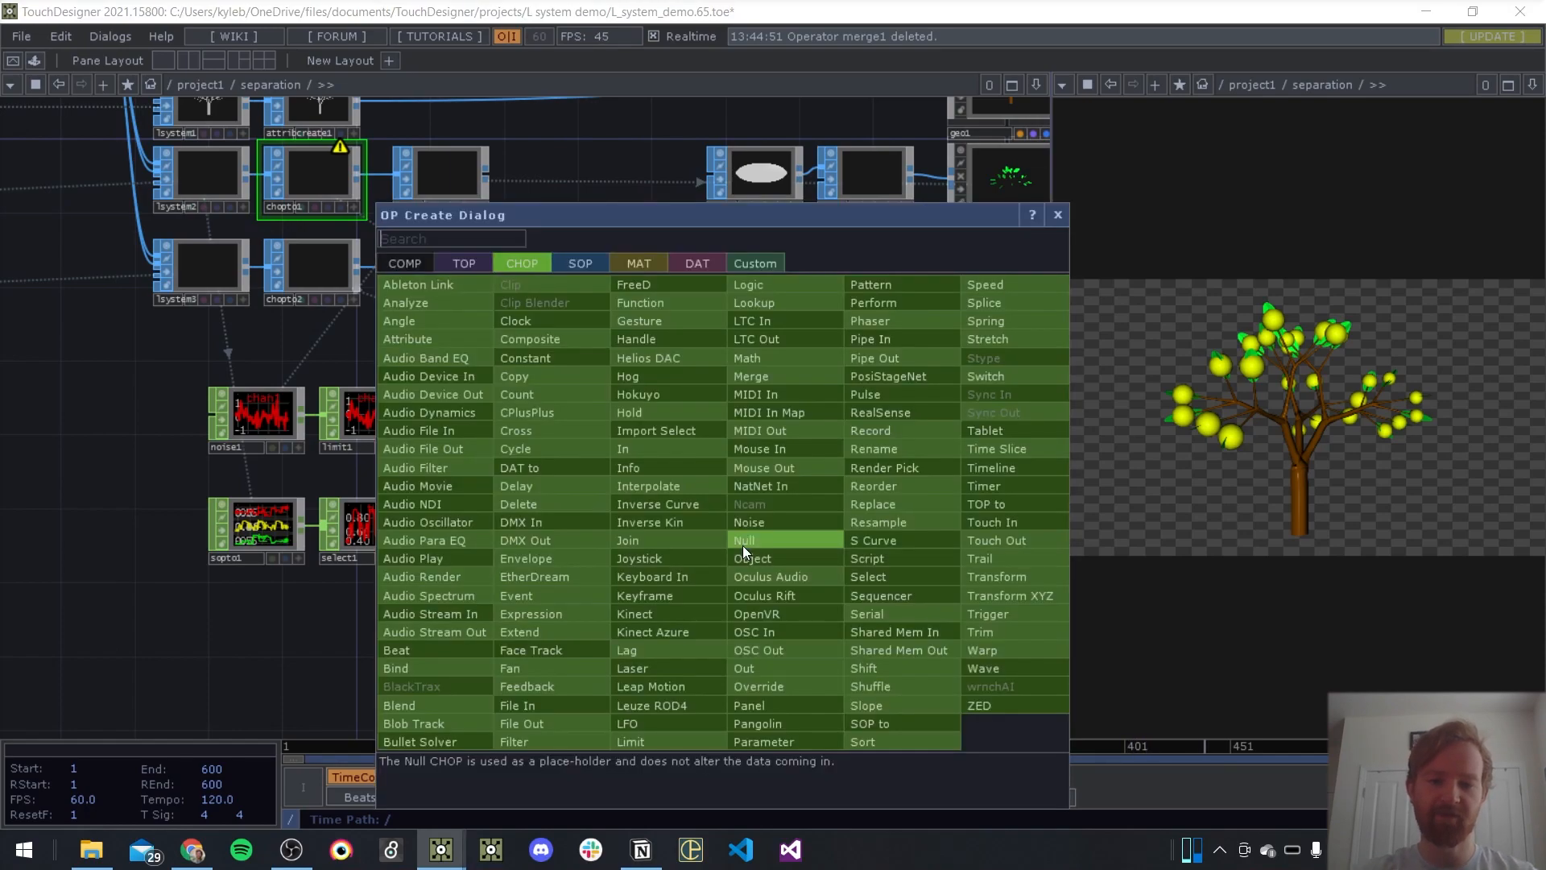
{"action": "left_click", "coordinate": [742, 544]}
{"action": "left_click", "coordinate": [699, 523]}
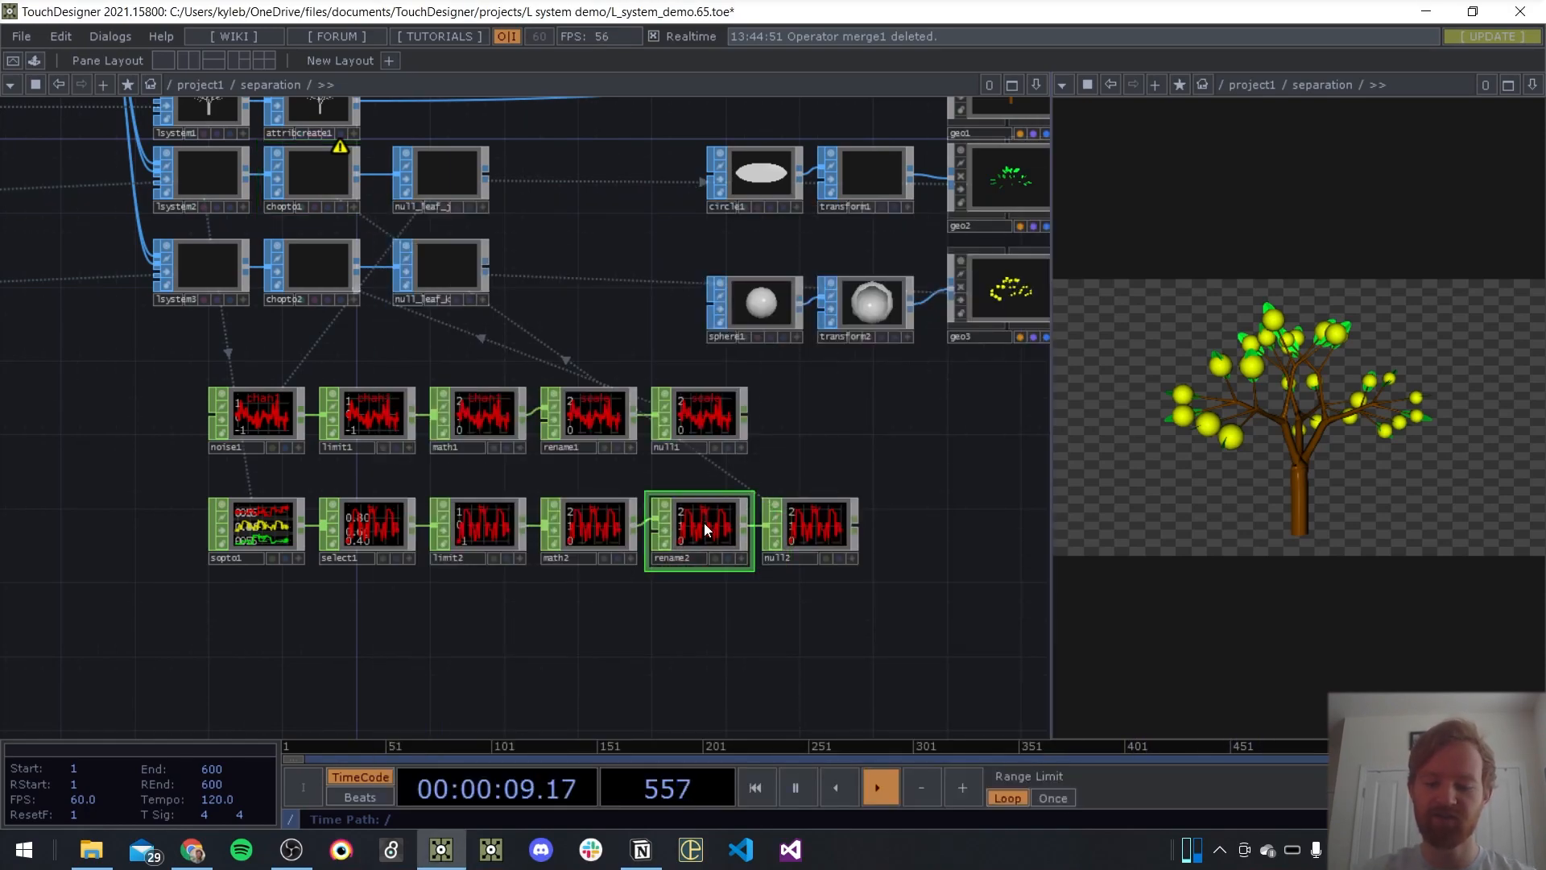
{"action": "key", "text": "p"}
{"action": "left_click", "coordinate": [814, 215]}
{"action": "type", "text": "scale"}
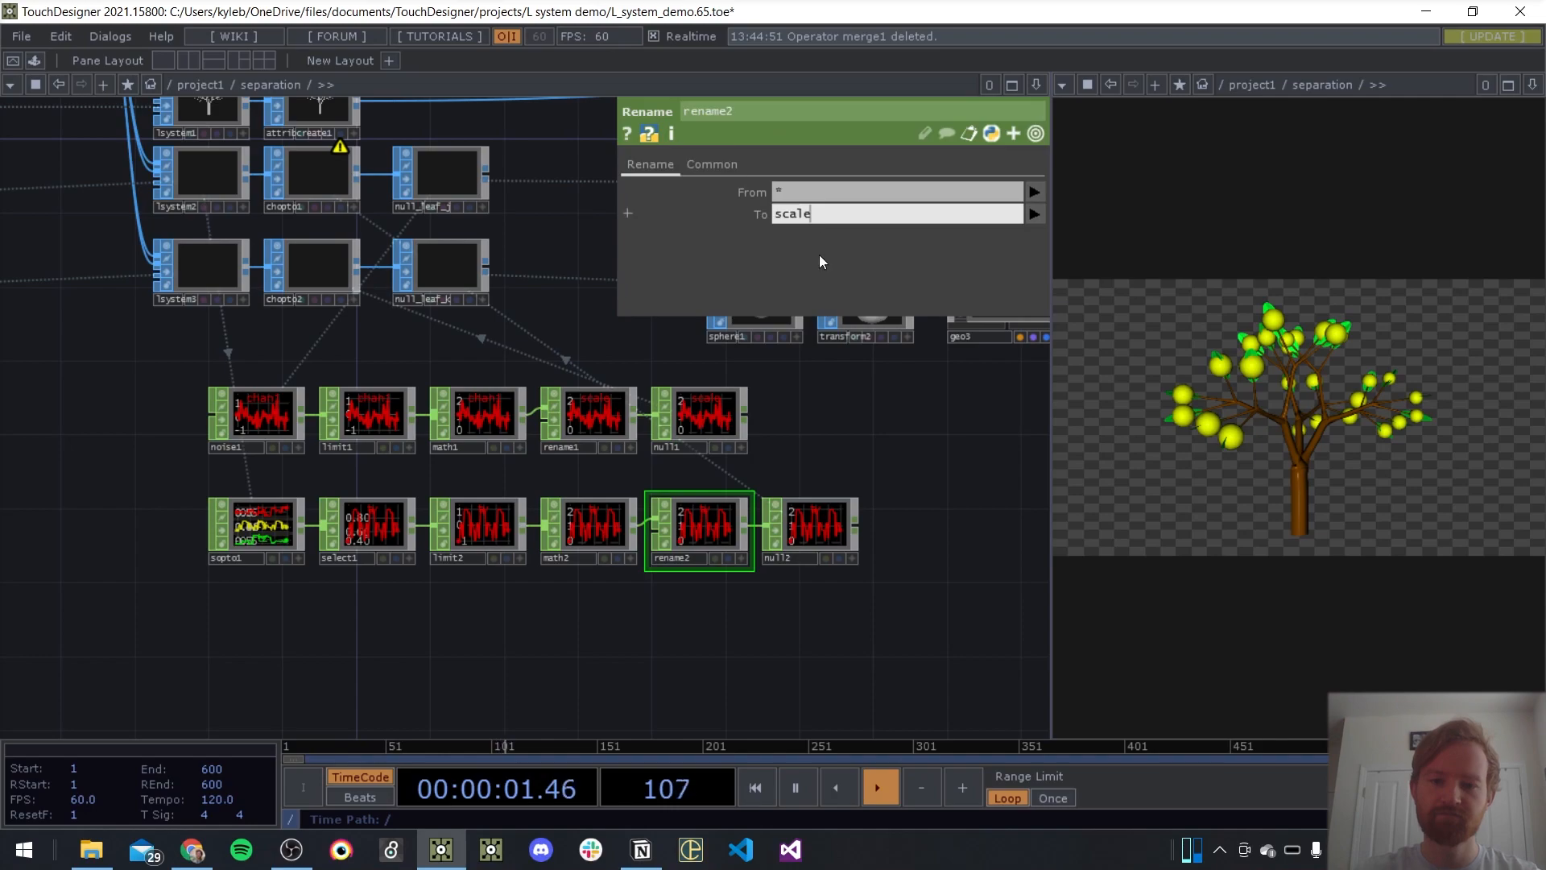
{"action": "key", "text": "Return"}
{"action": "key", "text": "p"}
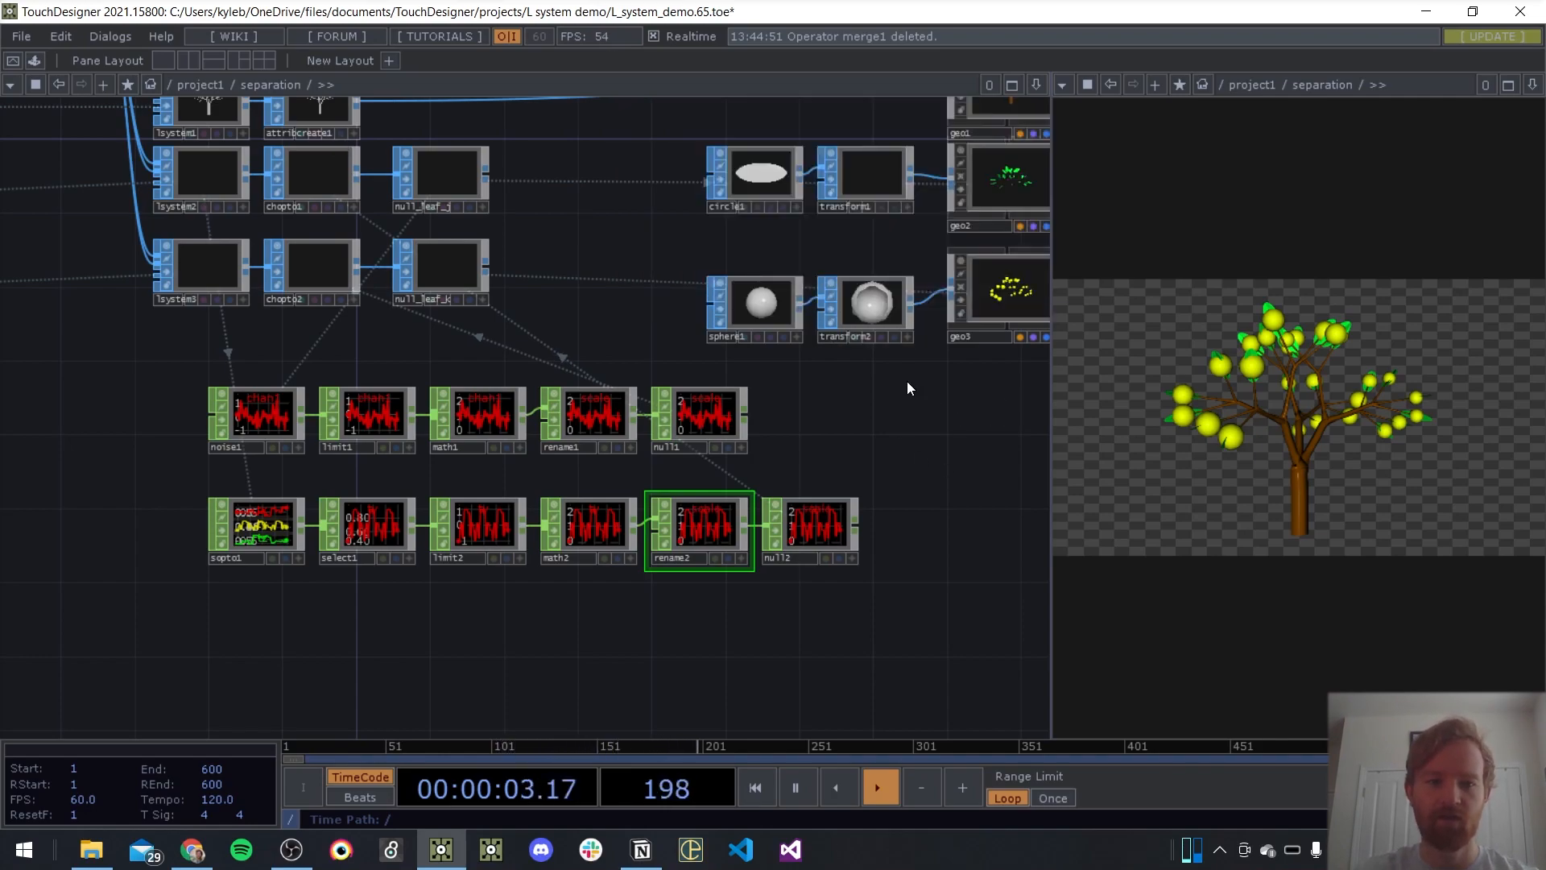
{"action": "left_click_drag", "start_coordinate": [501, 216], "coordinate": [523, 363]}
{"action": "key", "text": "ctrl+z"}
{"action": "left_click", "coordinate": [317, 177]}
{"action": "key", "text": "p"}
Set geo2's instance Scale X, Scale Y and Scale Z to the scale attribute and save the project
{"action": "key", "text": "p"}
{"action": "left_click_drag", "start_coordinate": [906, 475], "coordinate": [571, 518]}
{"action": "left_click", "coordinate": [683, 245]}
{"action": "key", "text": "p"}
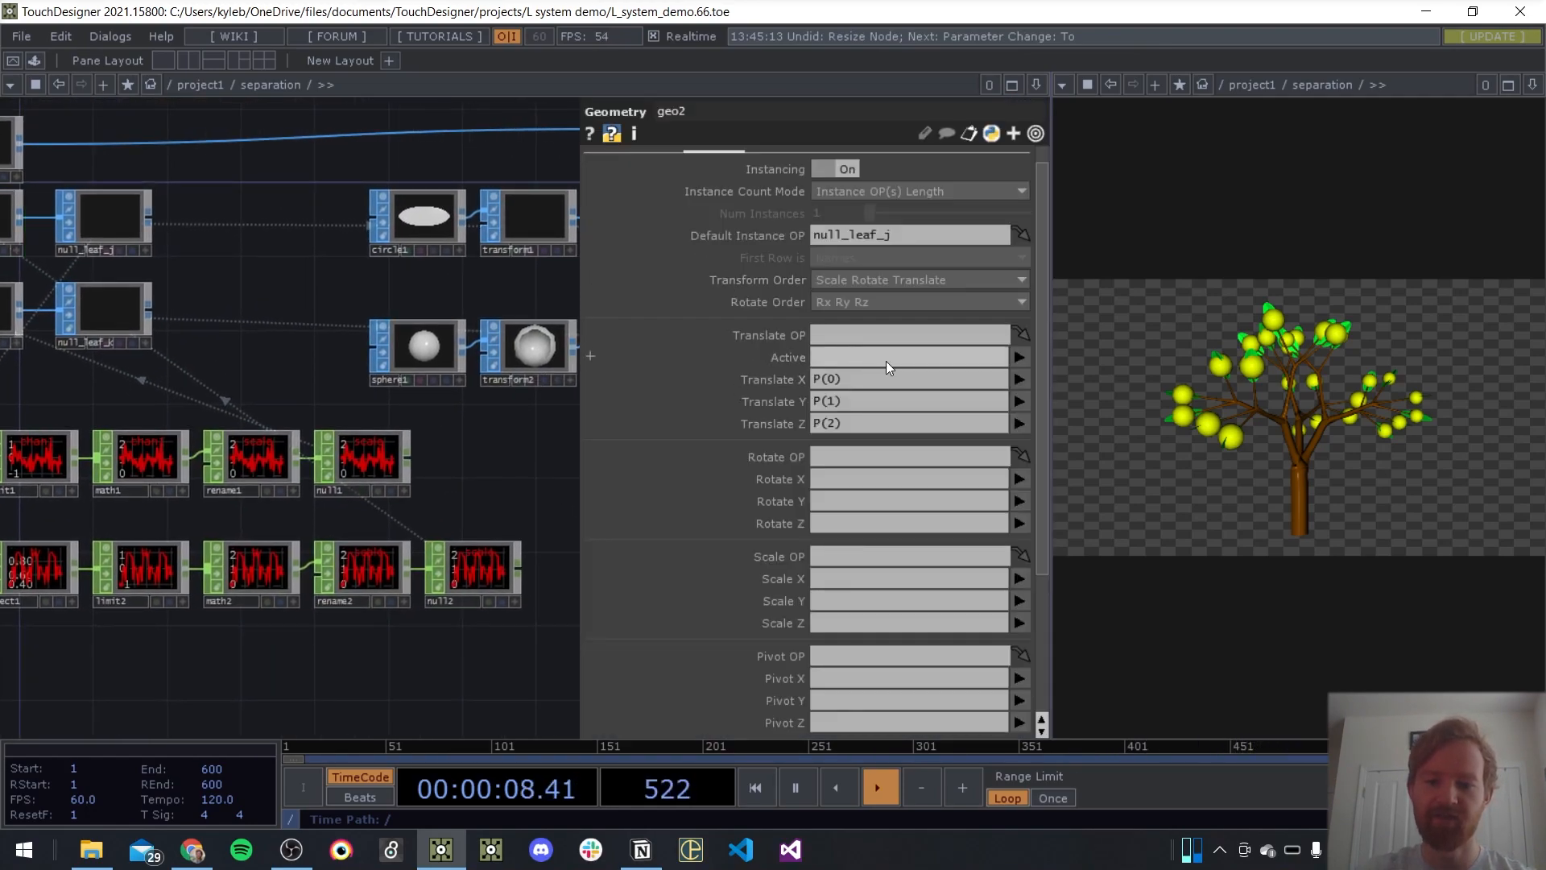
{"action": "left_click", "coordinate": [834, 577]}
{"action": "type", "text": "scale"}
{"action": "key", "text": "Tab"}
{"action": "type", "text": "scale"}
{"action": "left_click", "coordinate": [843, 622]}
{"action": "type", "text": "scale"}
{"action": "left_click", "coordinate": [456, 669]}
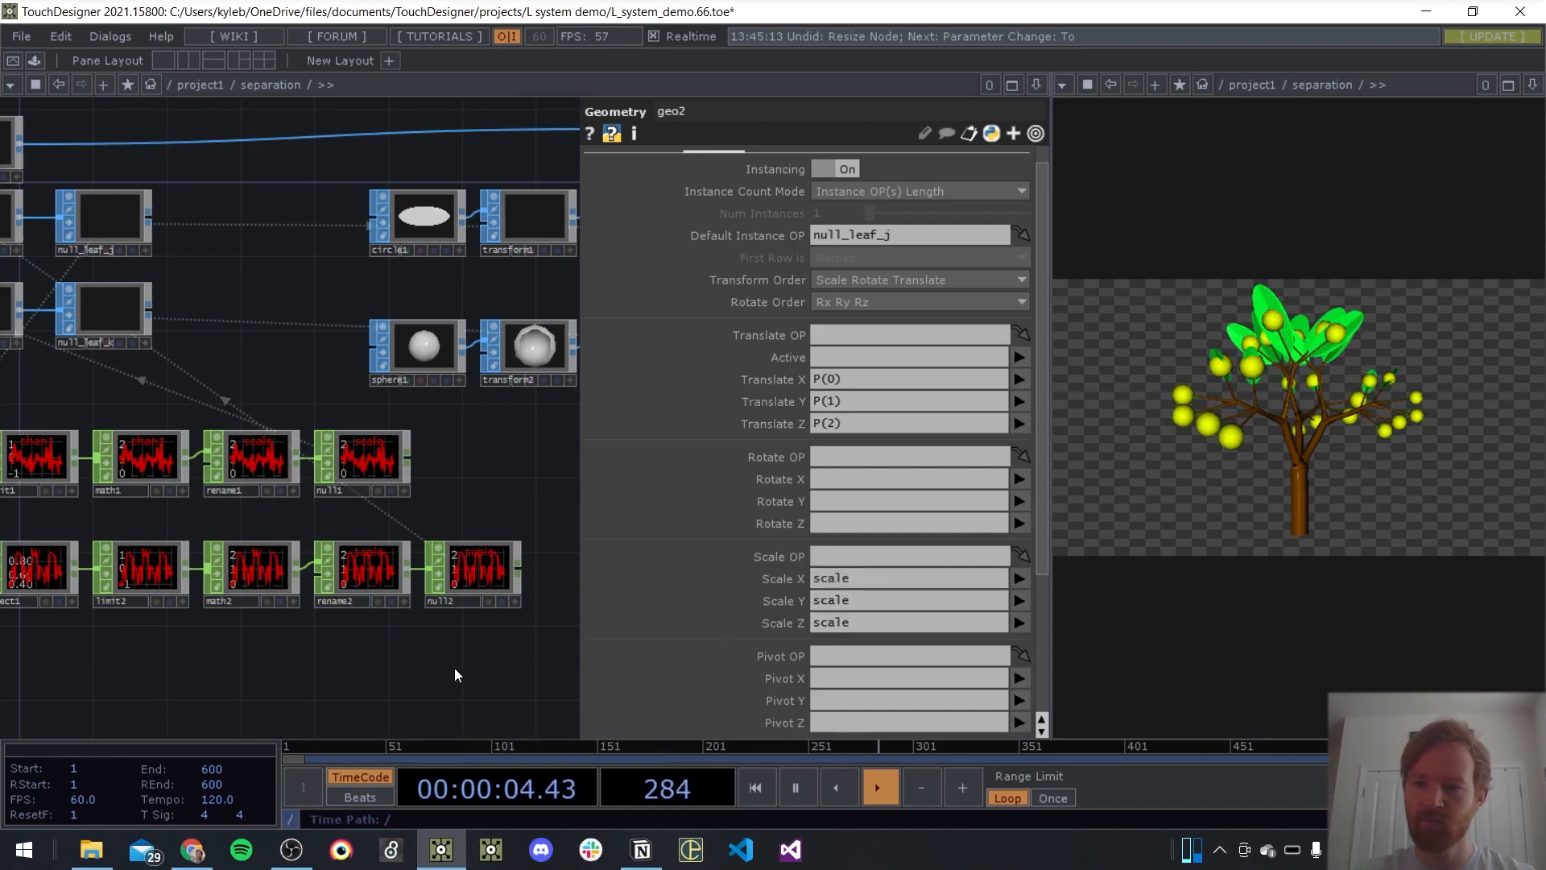
{"action": "key", "text": "p"}
{"action": "key", "text": "ctrl+s"}
Invert math2's output by setting its To Range to 2 and 0.1
{"action": "left_click_drag", "start_coordinate": [458, 669], "coordinate": [718, 609]}
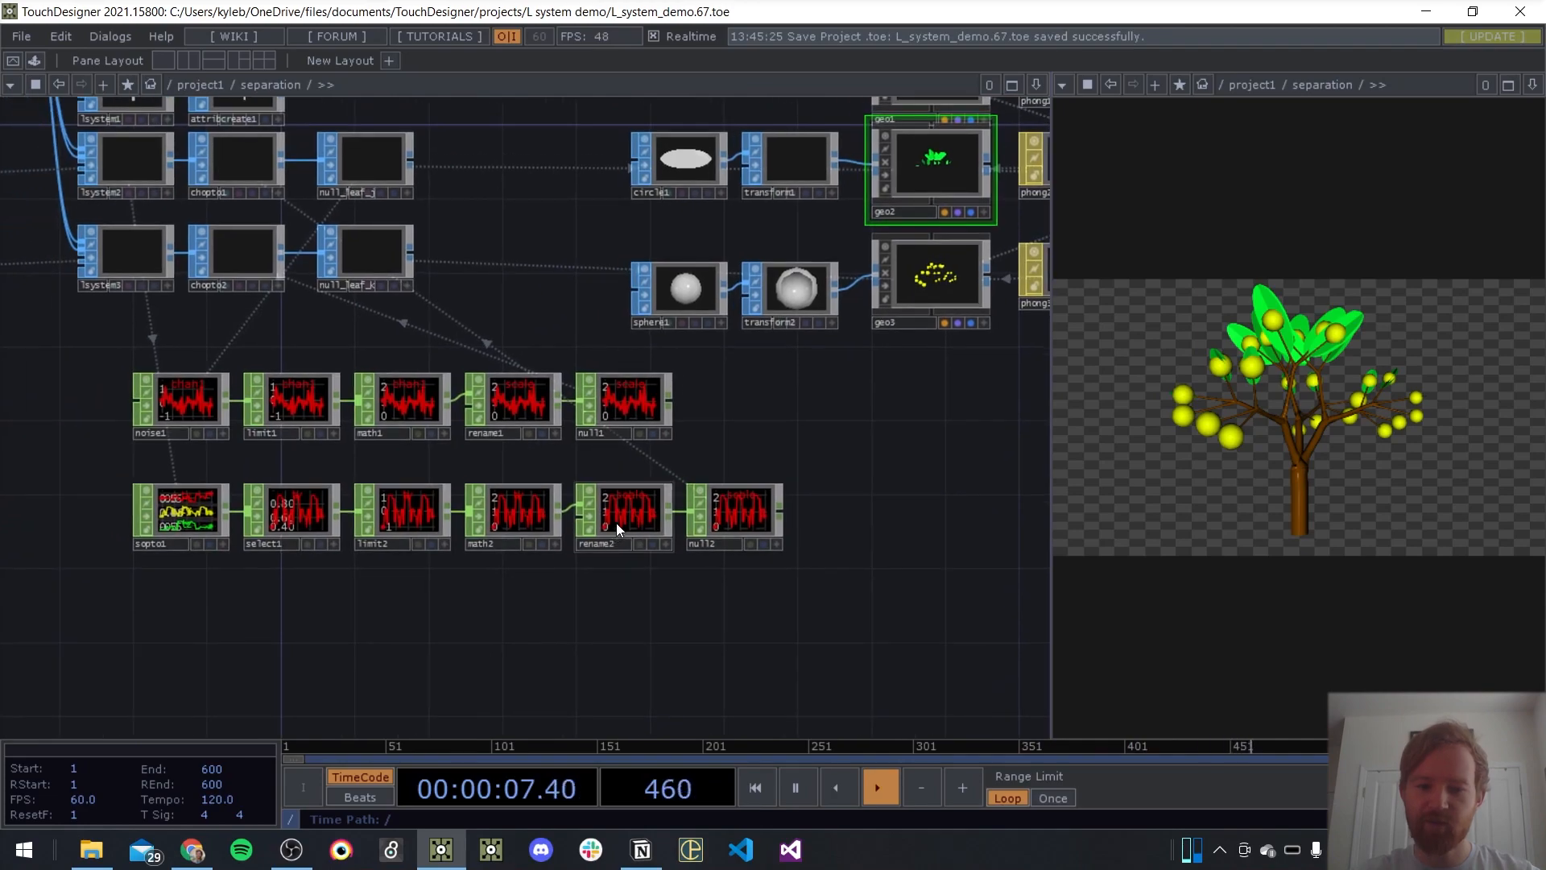
{"action": "scroll", "coordinate": [616, 523], "scroll_direction": "up", "scroll_amount": 3}
{"action": "left_click_drag", "start_coordinate": [527, 639], "coordinate": [829, 519]}
{"action": "scroll", "coordinate": [676, 388], "scroll_direction": "up", "scroll_amount": 4}
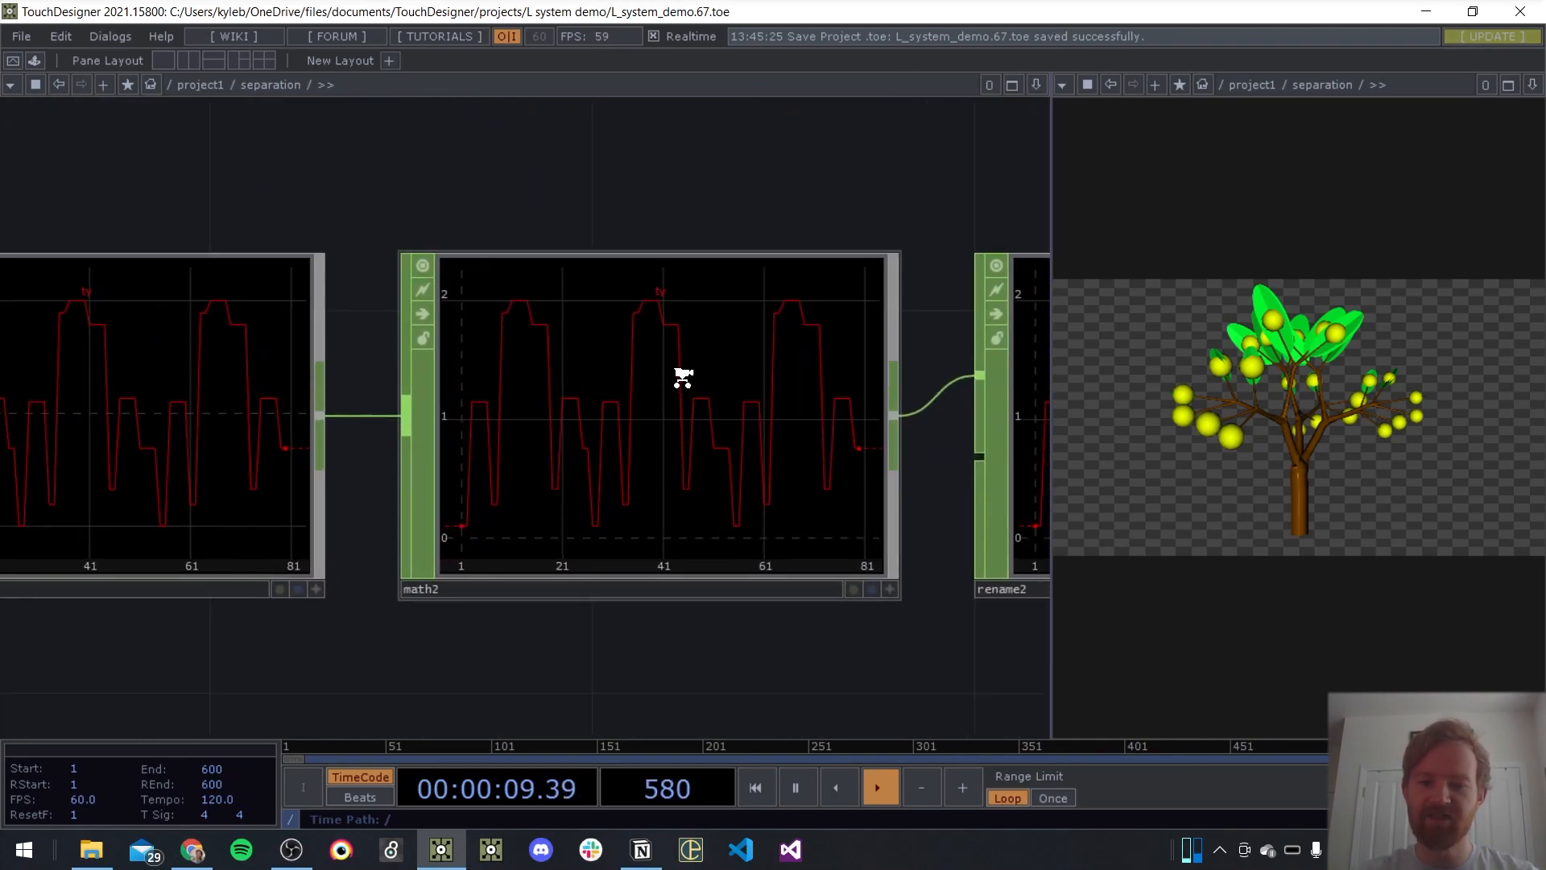
{"action": "scroll", "coordinate": [829, 523], "scroll_direction": "down", "scroll_amount": 5}
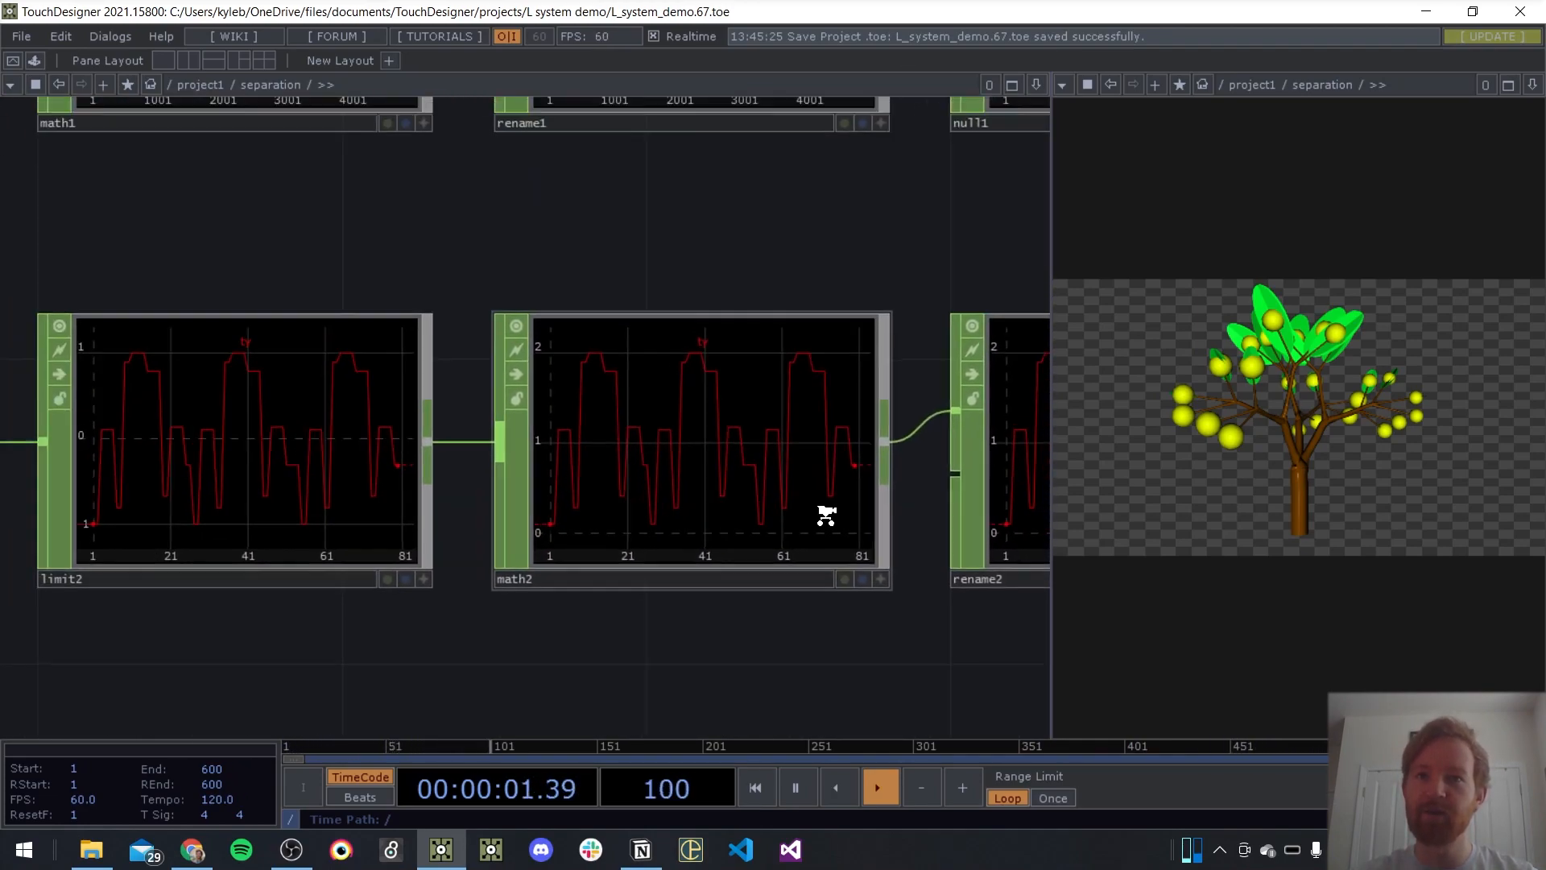
{"action": "left_click_drag", "start_coordinate": [766, 655], "coordinate": [459, 603]}
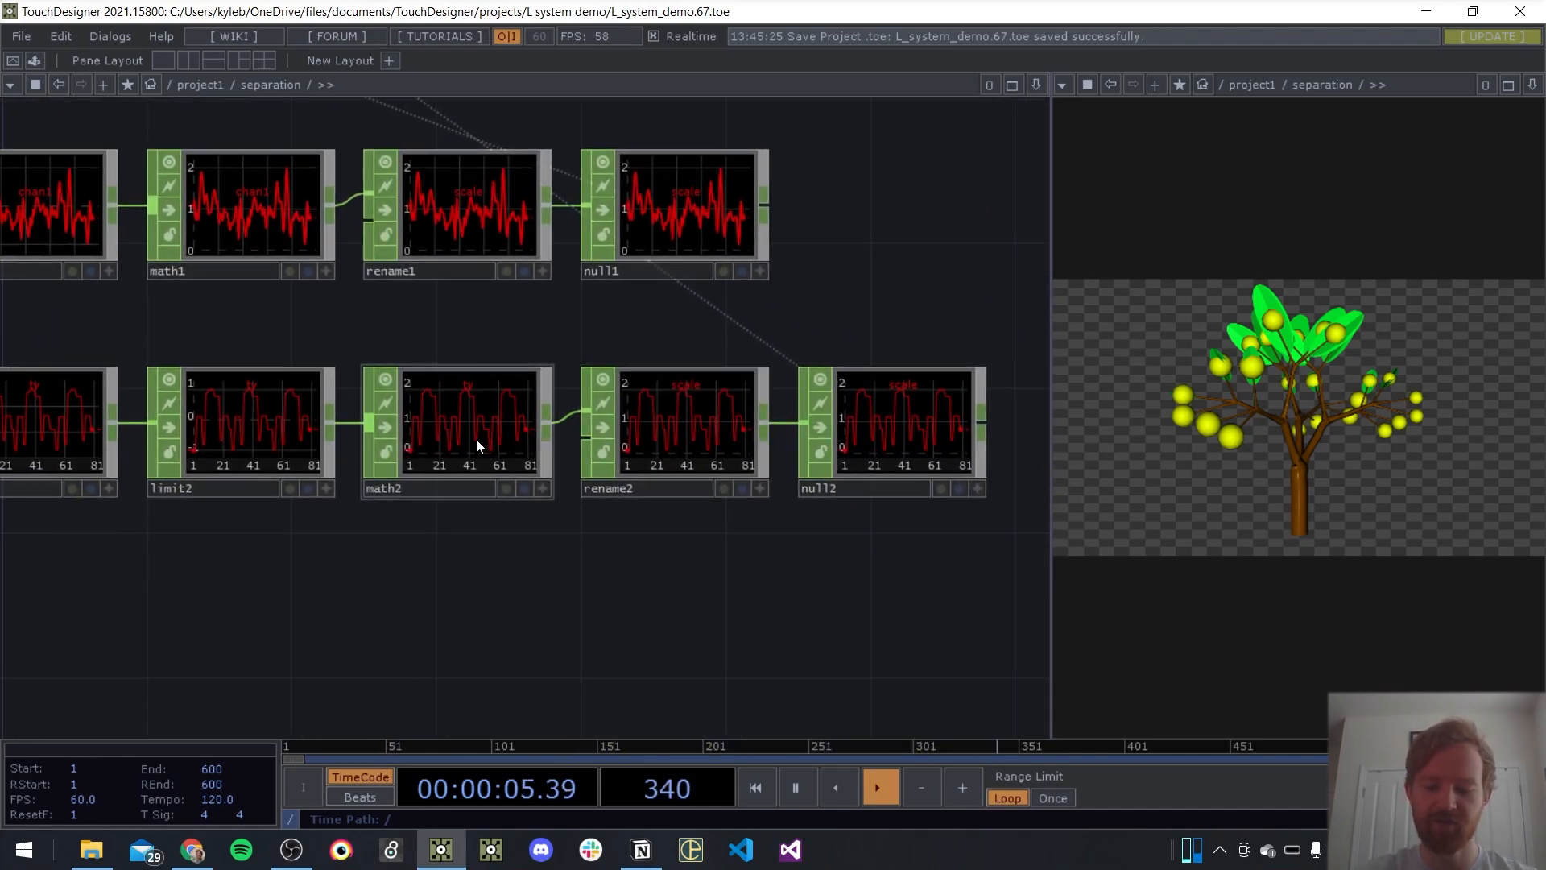
{"action": "left_click", "coordinate": [476, 438]}
{"action": "key", "text": "p"}
{"action": "left_click", "coordinate": [802, 213]}
{"action": "type", "text": "2"}
{"action": "left_click", "coordinate": [939, 214]}
{"action": "type", "text": "."}
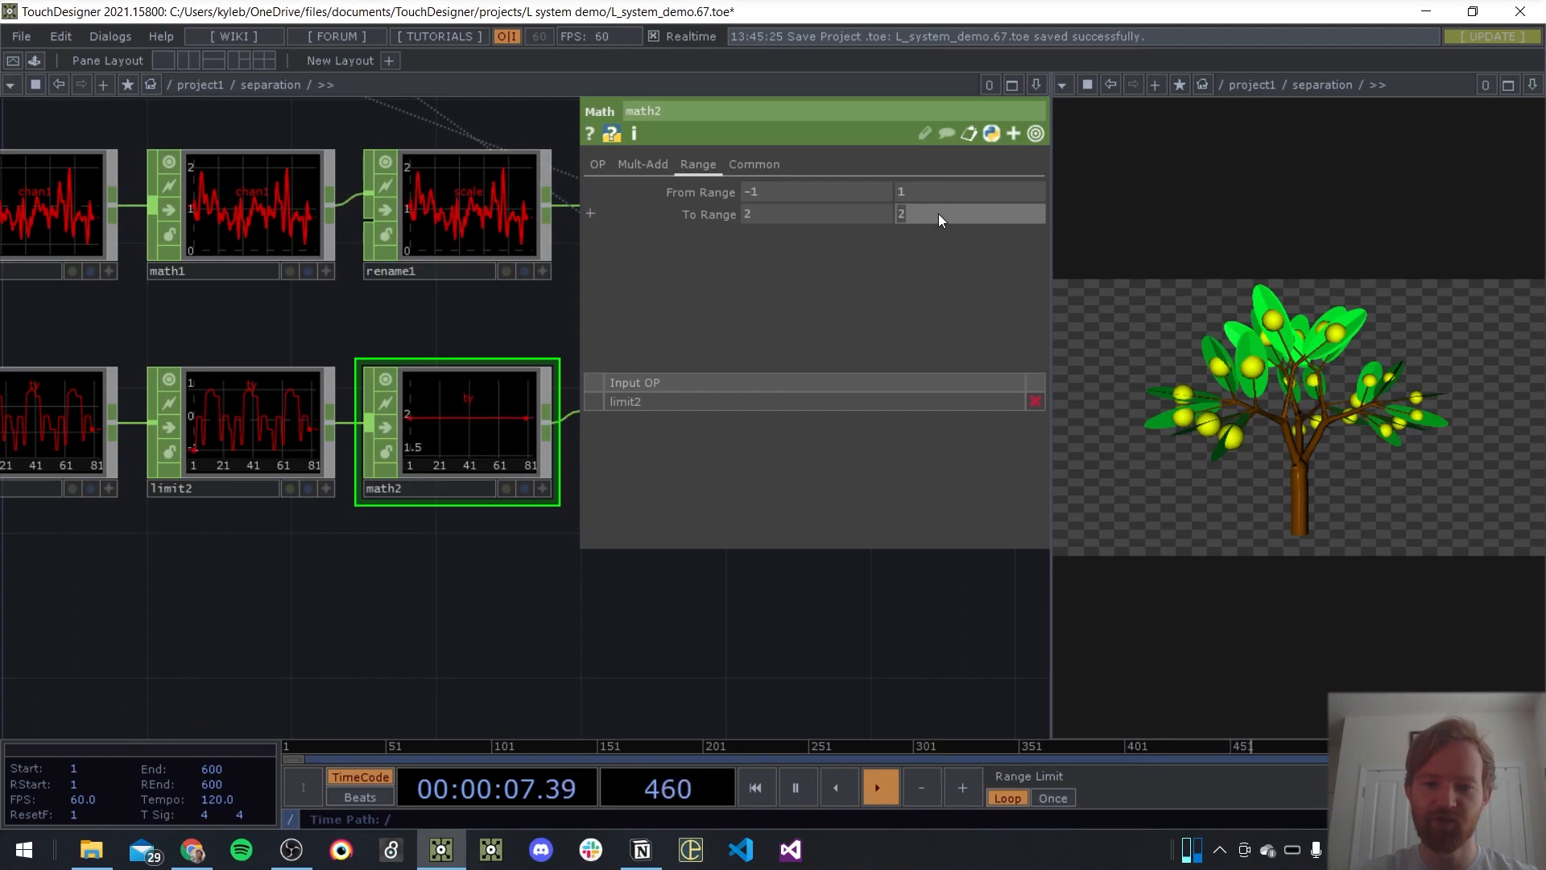
{"action": "type", "text": "1"}
{"action": "left_click", "coordinate": [401, 611]}
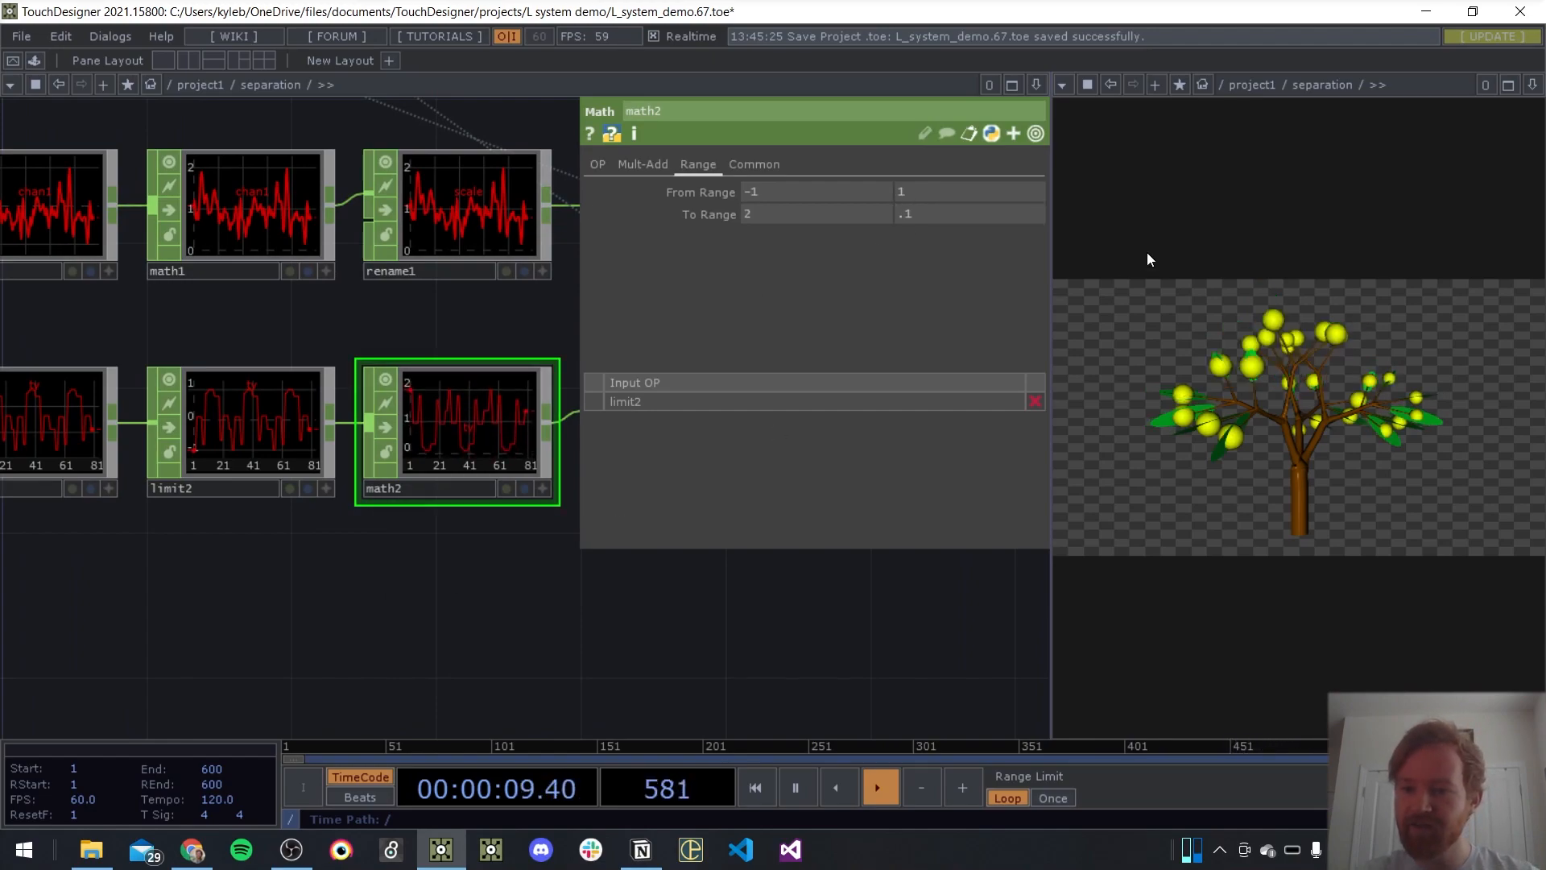
Raise the second value of math2's To Range to 0.85
{"action": "left_click_drag", "start_coordinate": [923, 215], "coordinate": [925, 221]}
{"action": "middle_click_drag", "start_coordinate": [925, 221], "coordinate": [1006, 219]}
{"action": "mouse_move", "coordinate": [755, 218]}
{"action": "middle_mouse_down"}
{"action": "mouse_move", "coordinate": [761, 191]}
{"action": "mouse_move", "coordinate": [813, 193]}
{"action": "mouse_move", "coordinate": [762, 192]}
{"action": "middle_mouse_up"}
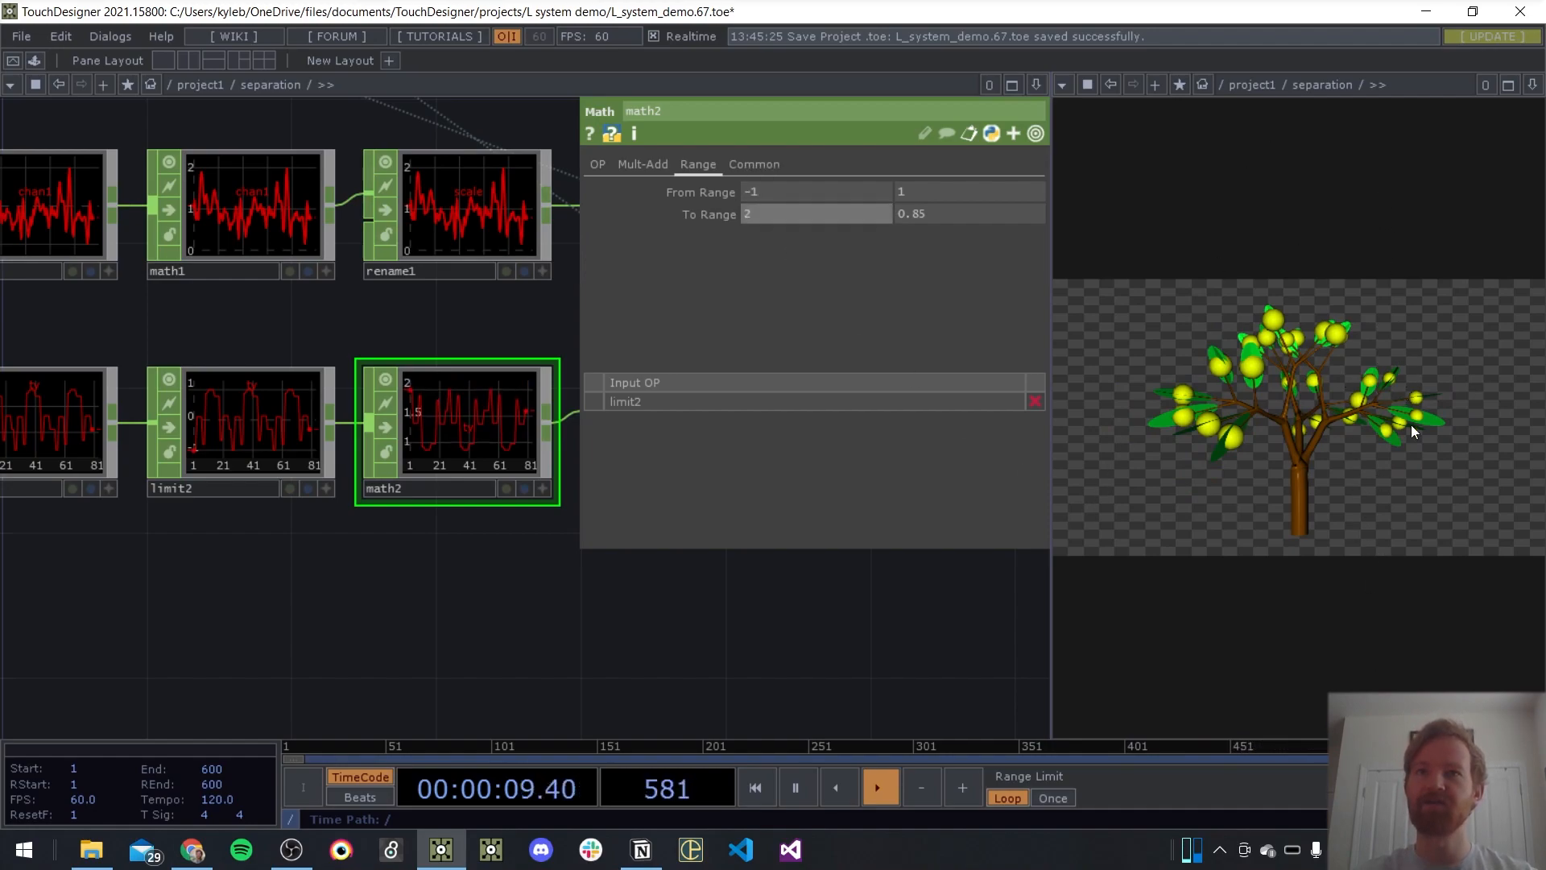
{"action": "key", "text": "p"}
Inspect sopto1's point-position channels and save the project
{"action": "left_click_drag", "start_coordinate": [576, 540], "coordinate": [1281, 528]}
{"action": "scroll", "coordinate": [509, 414], "scroll_direction": "up", "scroll_amount": 4}
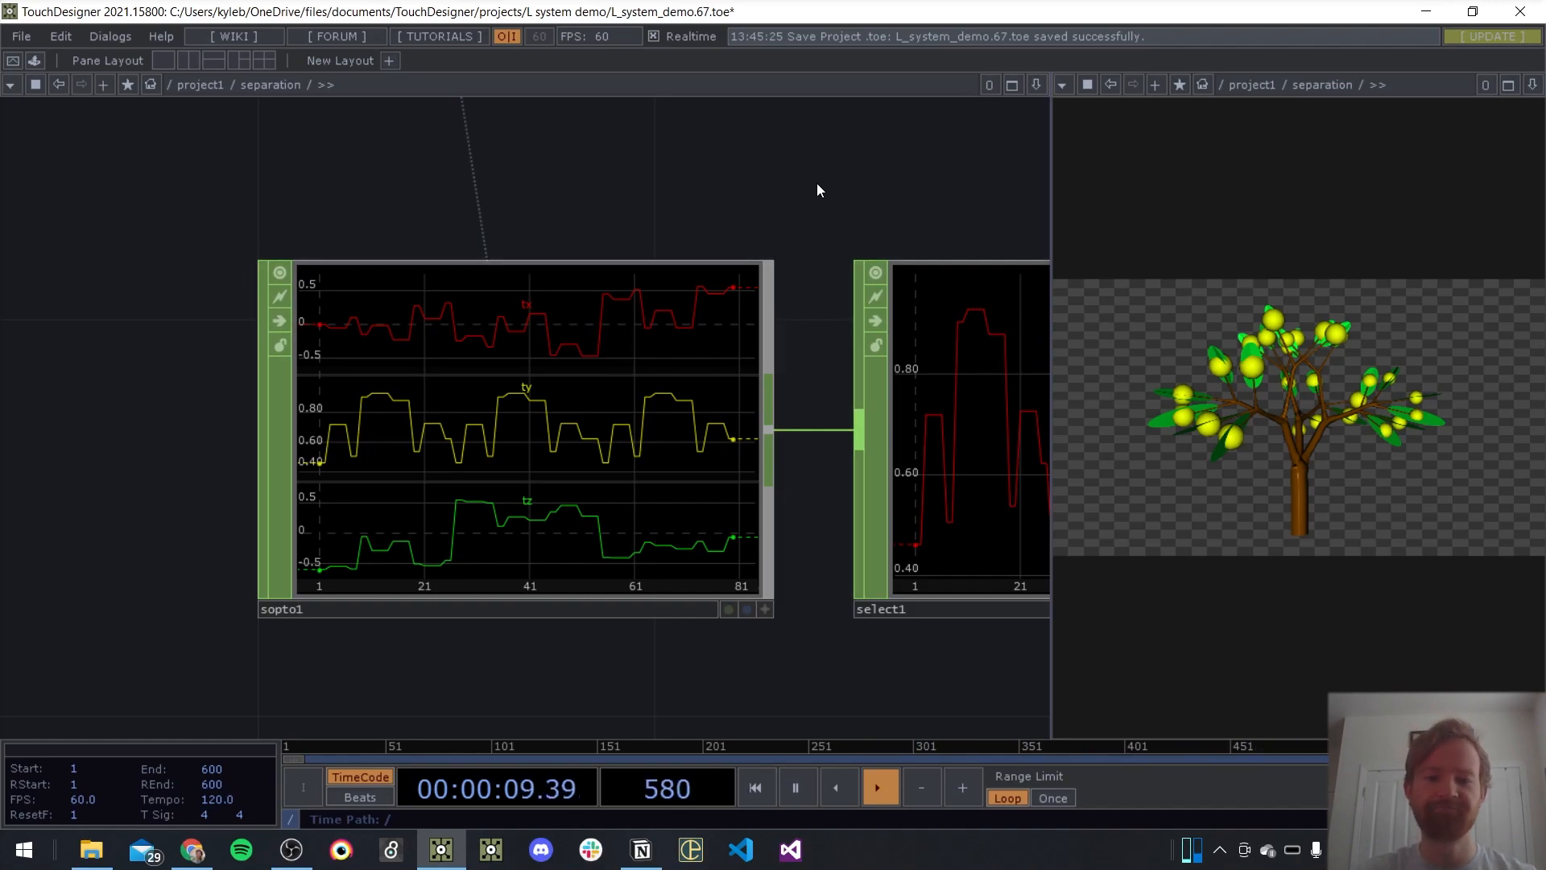
{"action": "scroll", "coordinate": [446, 182], "scroll_direction": "down", "scroll_amount": 4}
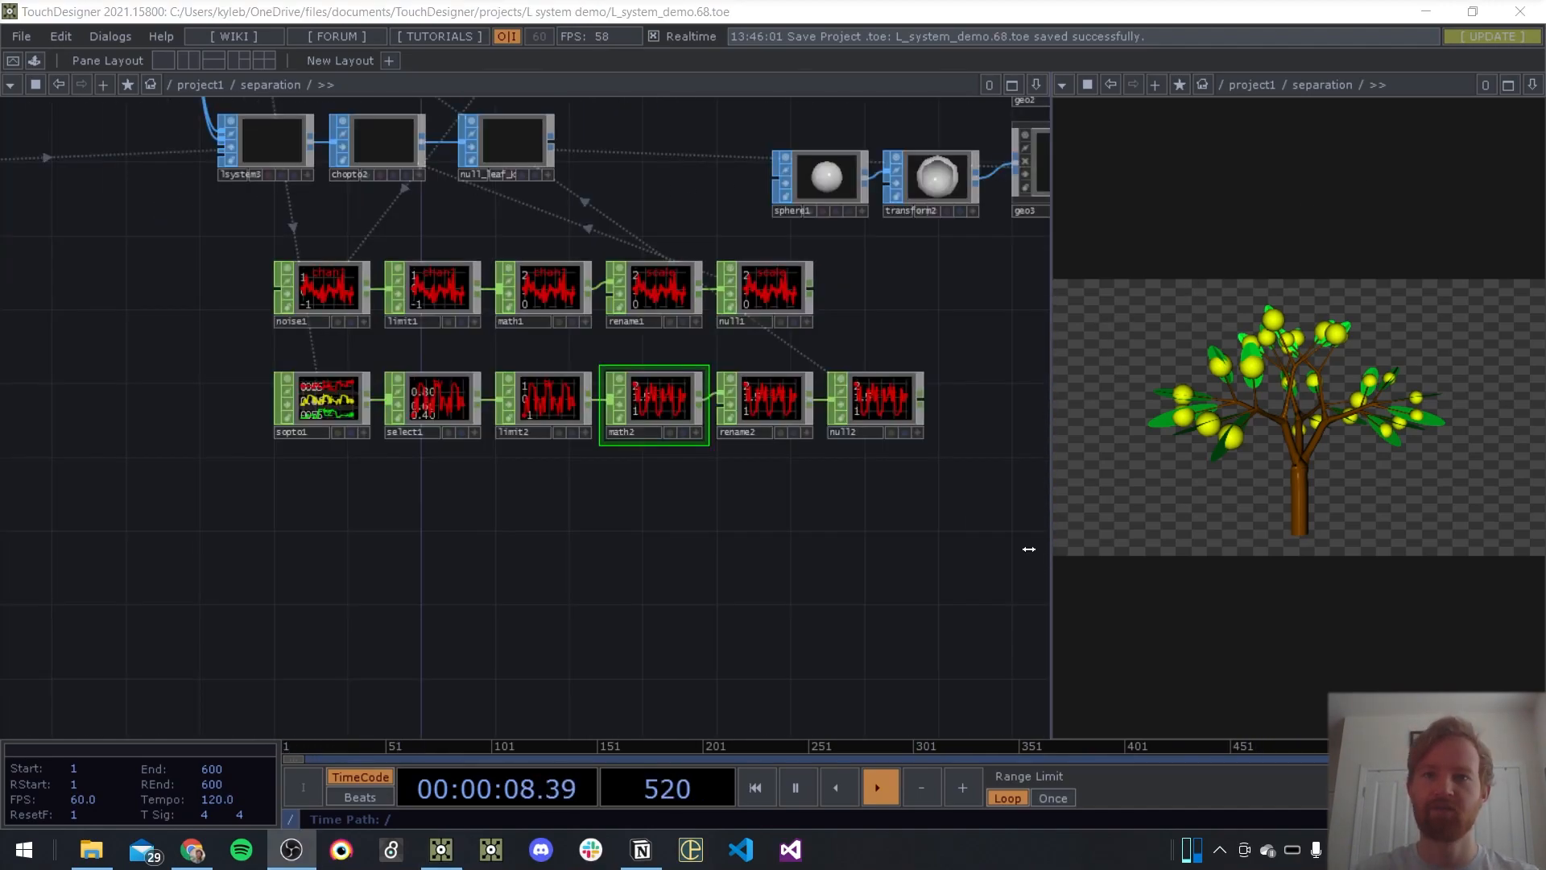
{"action": "key", "text": "ctrl+s"}
{"action": "left_click_drag", "start_coordinate": [798, 513], "coordinate": [687, 504]}
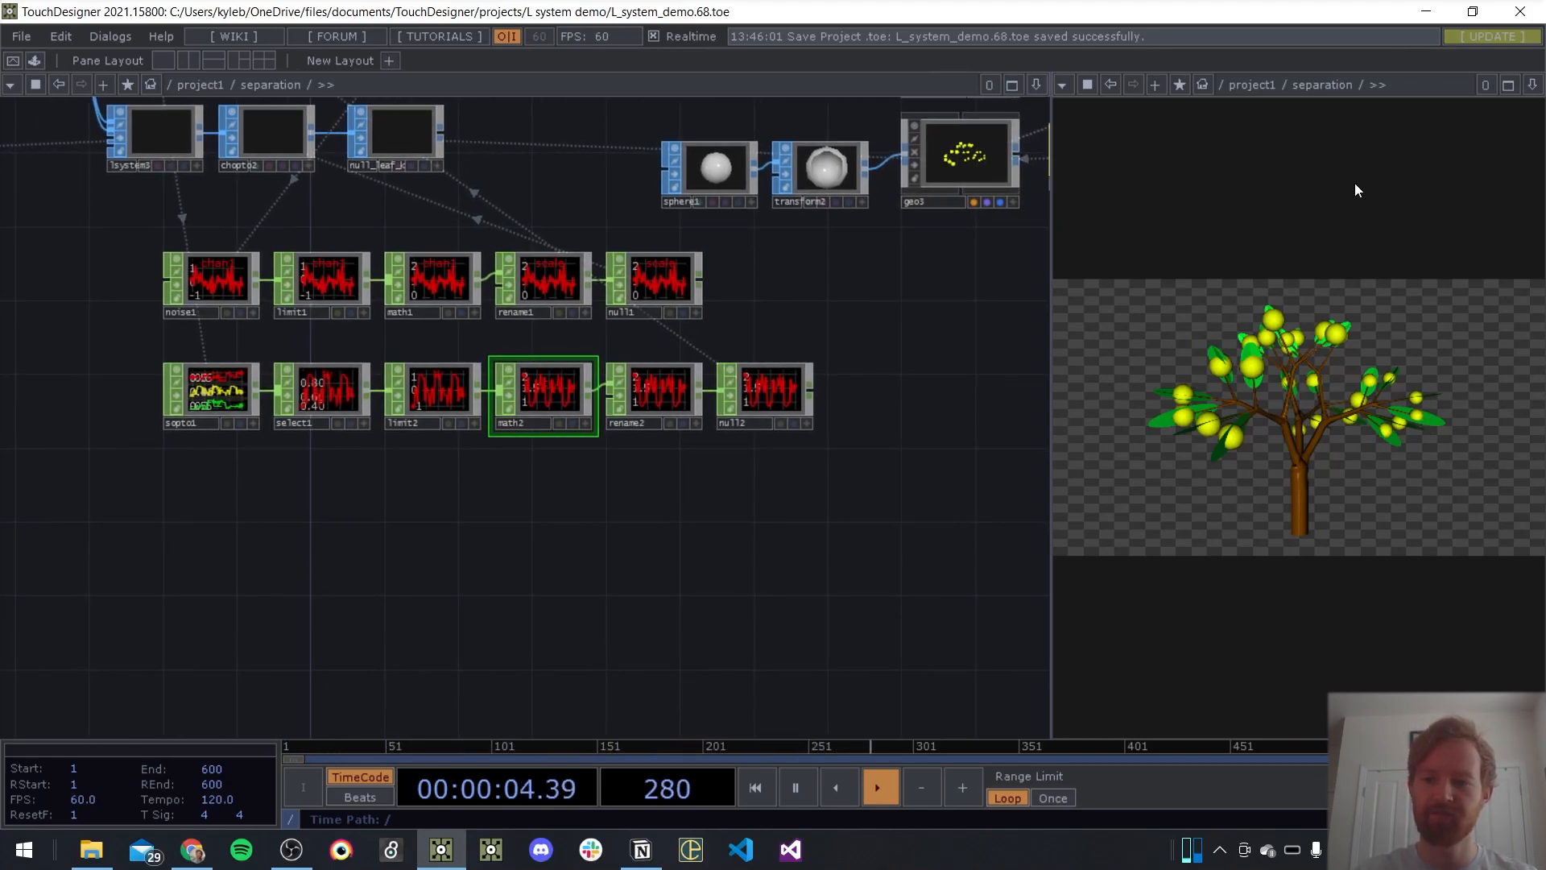
Add a Ramp TOP in the empty area below the sopto1 chain
{"action": "left_click_drag", "start_coordinate": [422, 496], "coordinate": [667, 540]}
{"action": "left_click_drag", "start_coordinate": [617, 483], "coordinate": [529, 441]}
{"action": "key", "text": "Tab"}
{"action": "key", "text": "Tab"}
{"action": "key", "text": "Tab"}
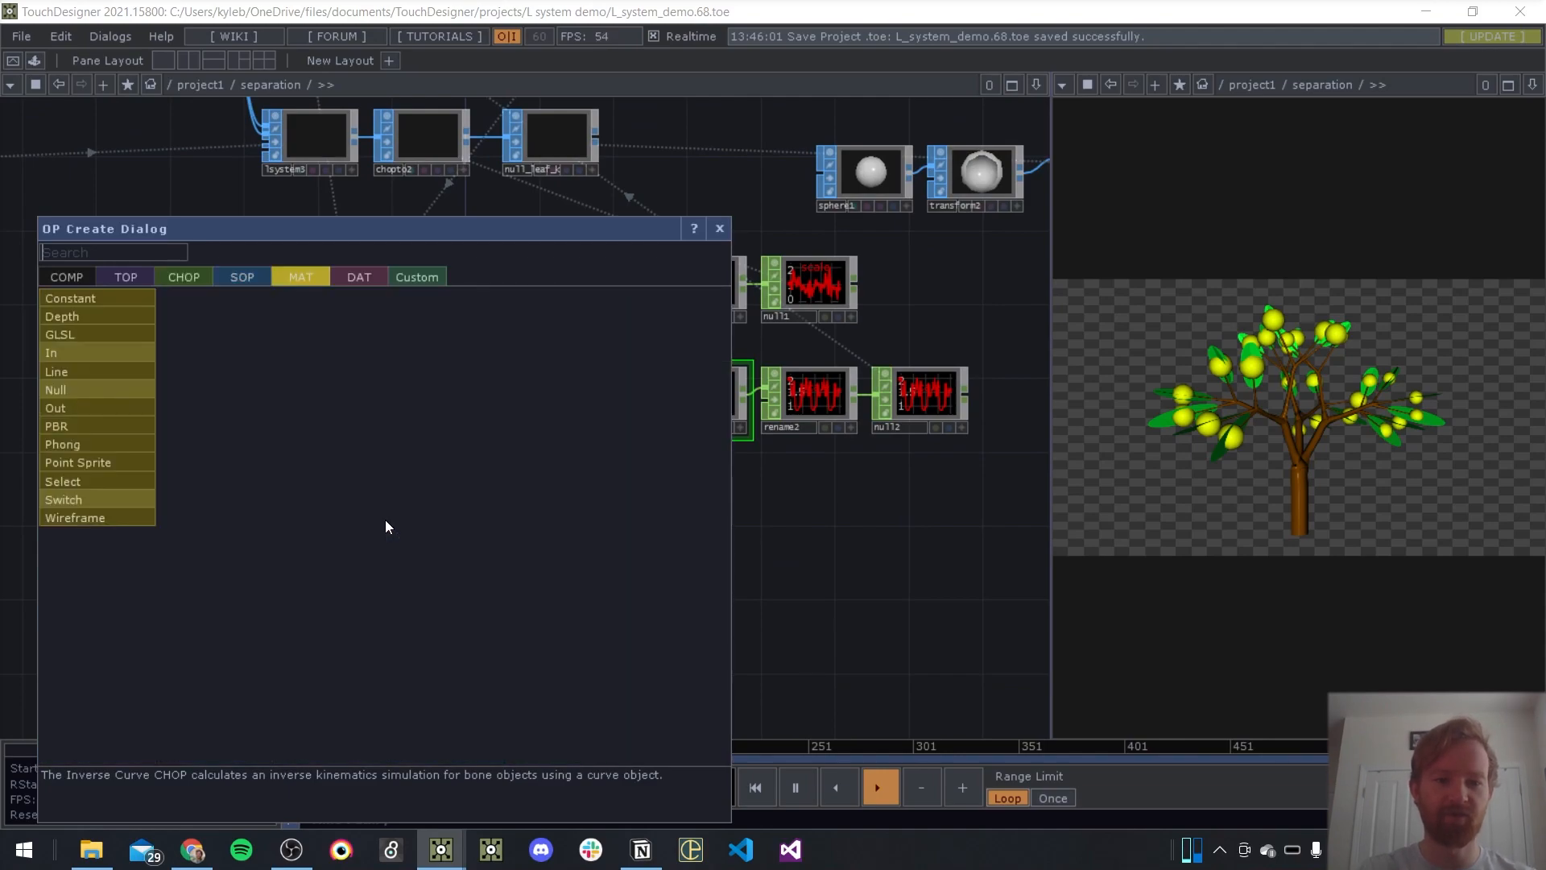
{"action": "key", "text": "shift+Tab"}
{"action": "key", "text": "shift+Tab"}
{"action": "key", "text": "shift+Tab"}
{"action": "type", "text": "ramp"}
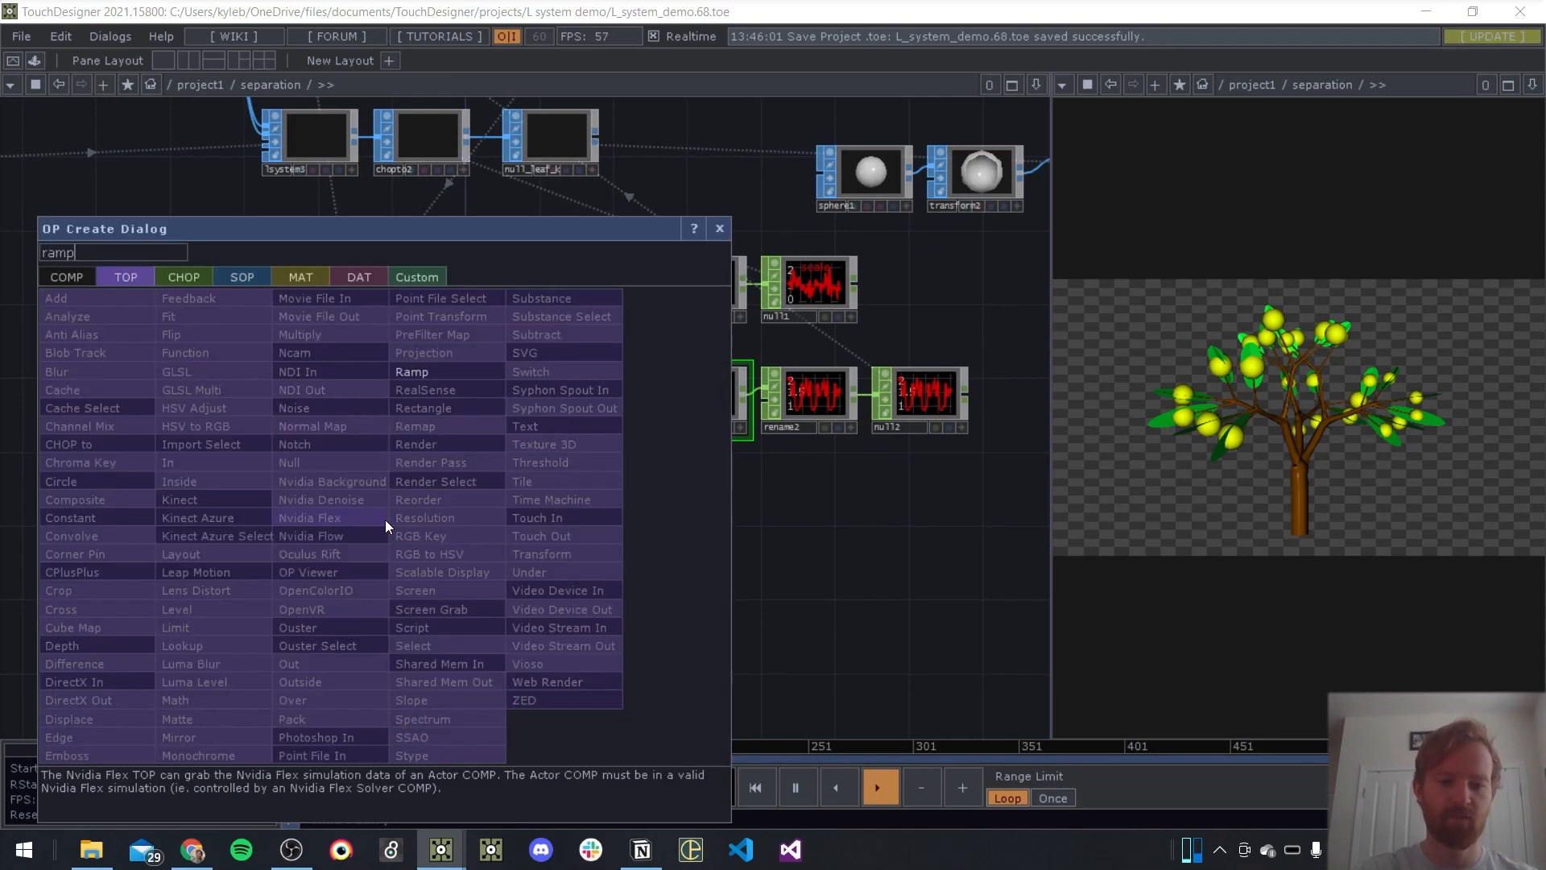
{"action": "key", "text": "Return"}
{"action": "left_click", "coordinate": [394, 568]}
Colour ramp1 as a gradient from yellow to blue, with the blue at Hue 248, Sat 1 and Value 1
{"action": "scroll", "coordinate": [492, 580], "scroll_direction": "up", "scroll_amount": 3}
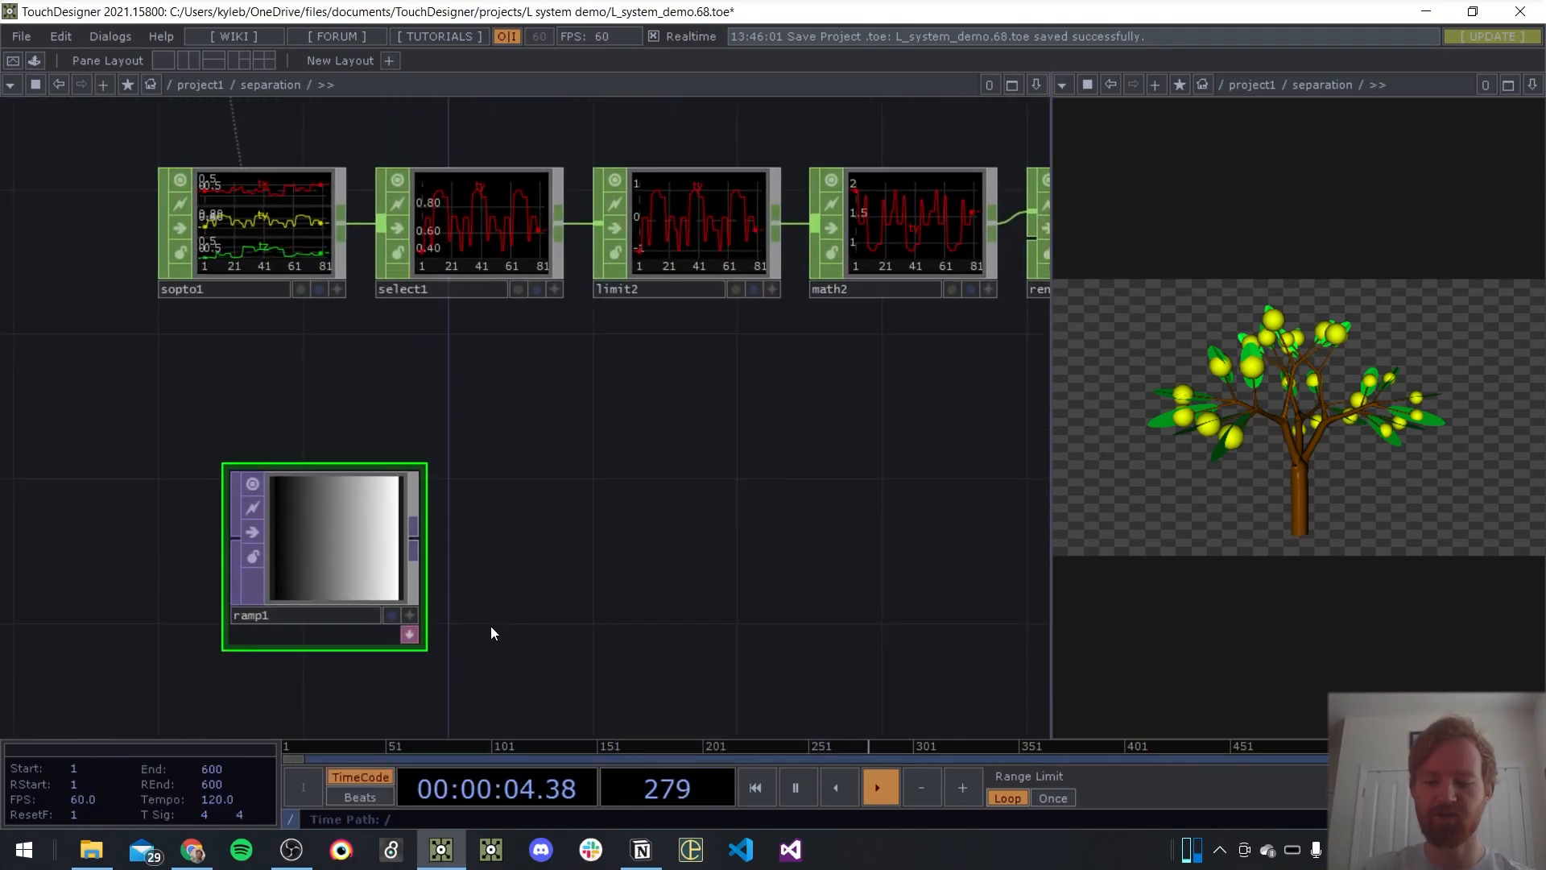
{"action": "key", "text": "p"}
{"action": "left_click", "coordinate": [614, 208]}
{"action": "left_click_drag", "start_coordinate": [832, 242], "coordinate": [949, 248]}
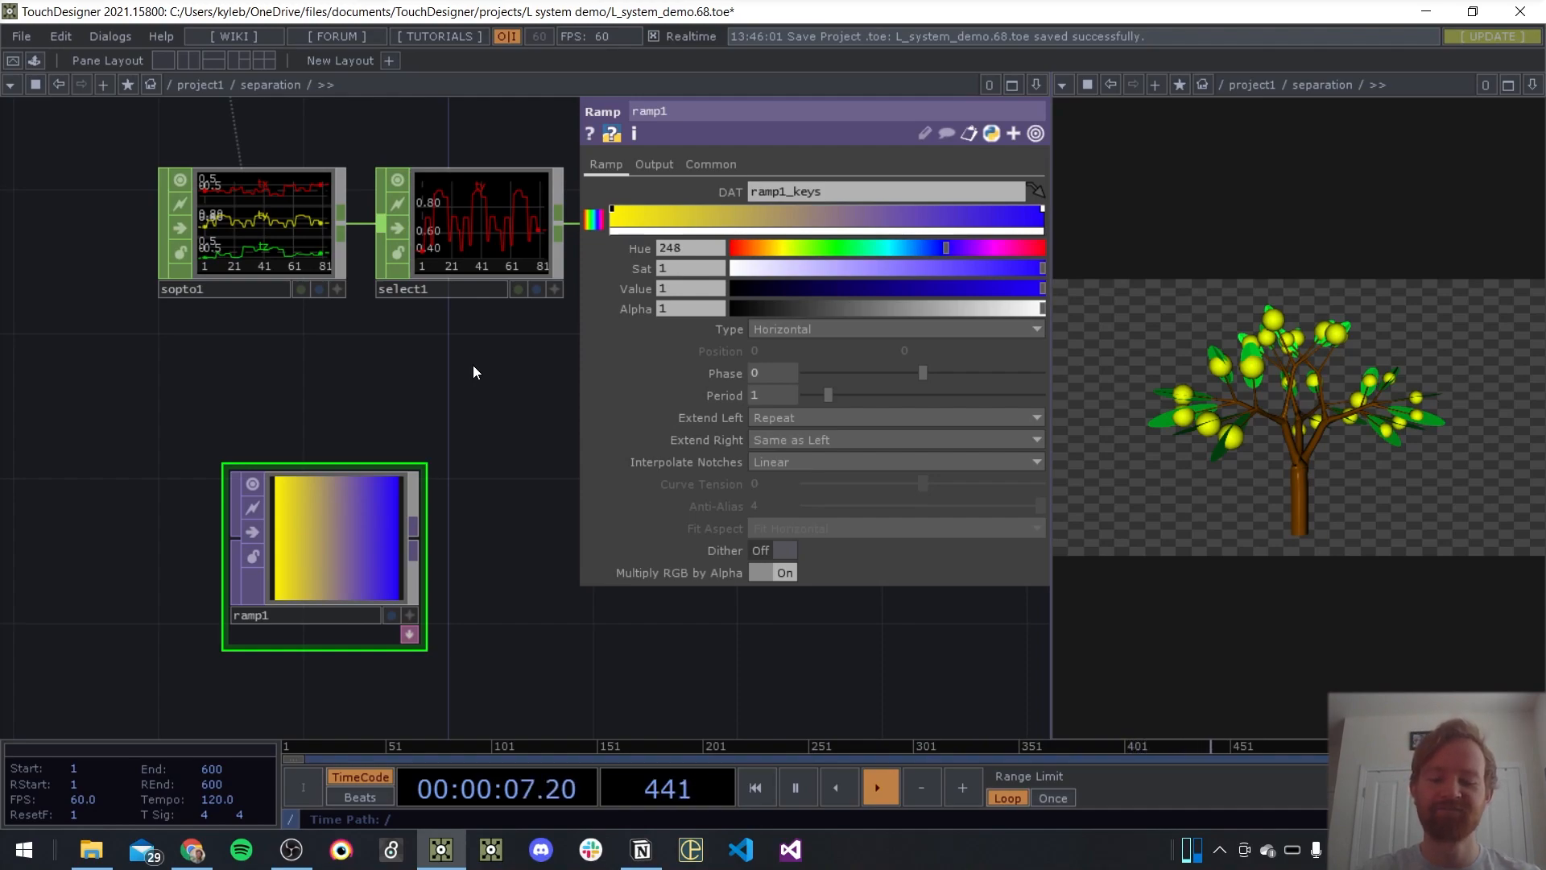
Convert ramp1 to channels with a TOP to CHOP placed beside it
{"action": "key", "text": "p"}
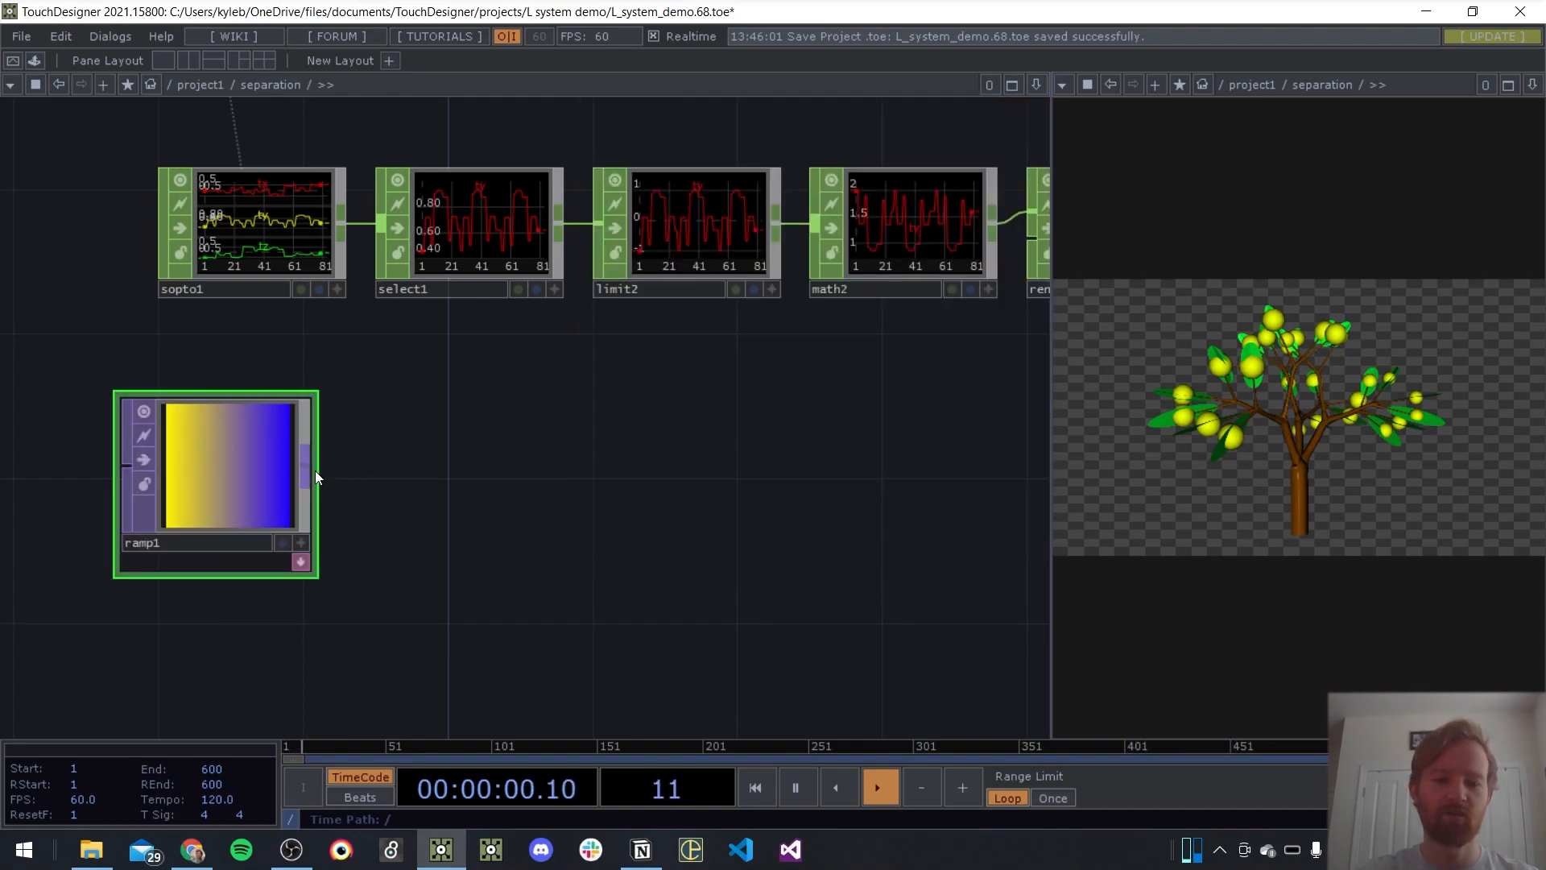
{"action": "right_click", "coordinate": [317, 471]}
{"action": "key", "text": "Tab"}
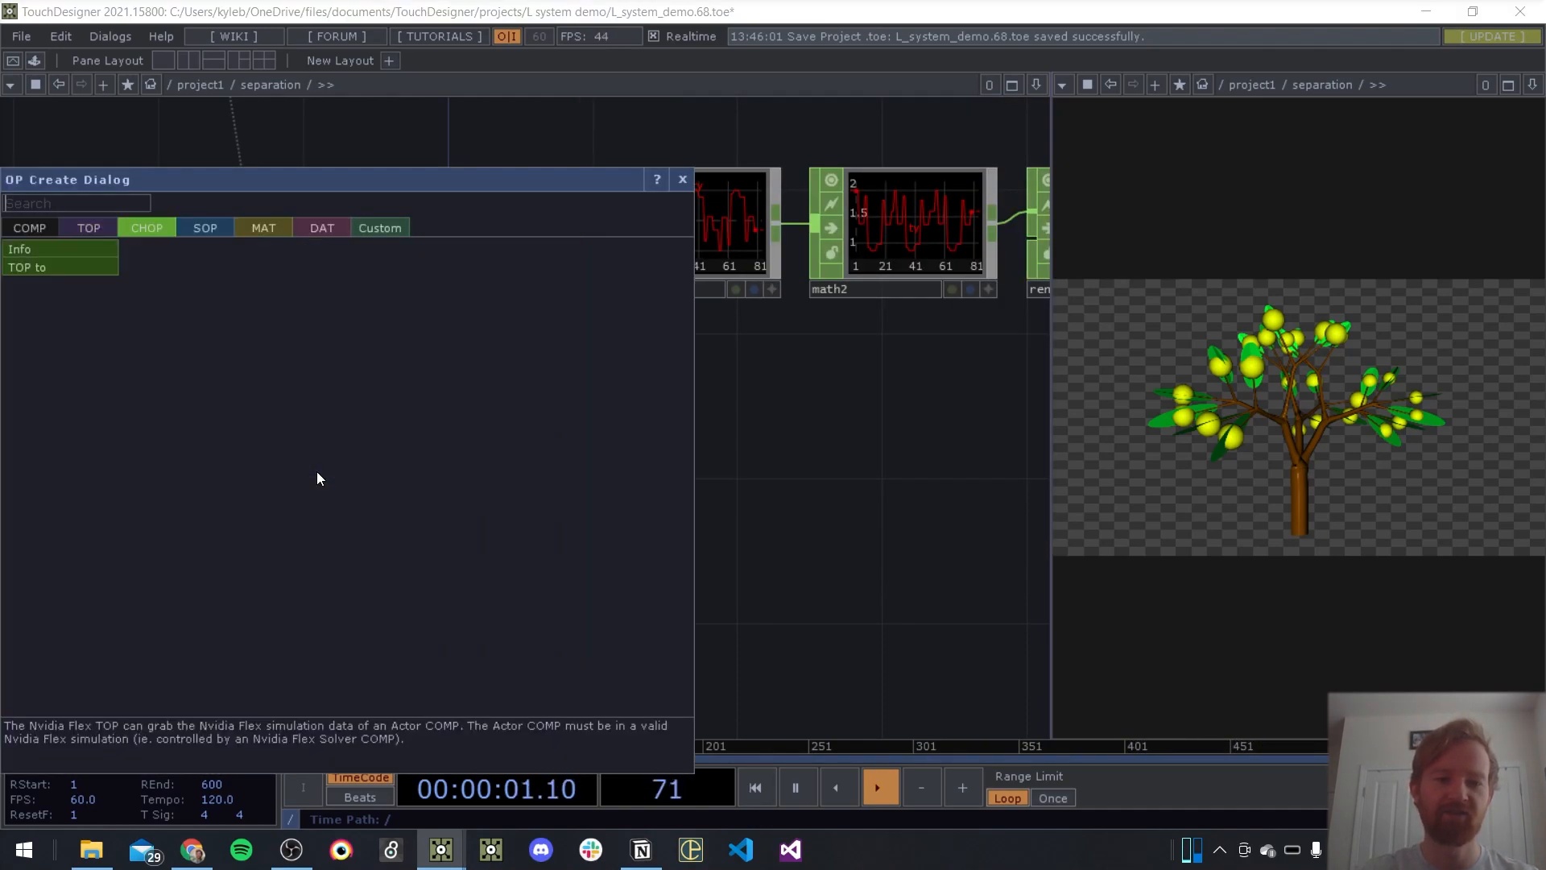
{"action": "left_click", "coordinate": [51, 266]}
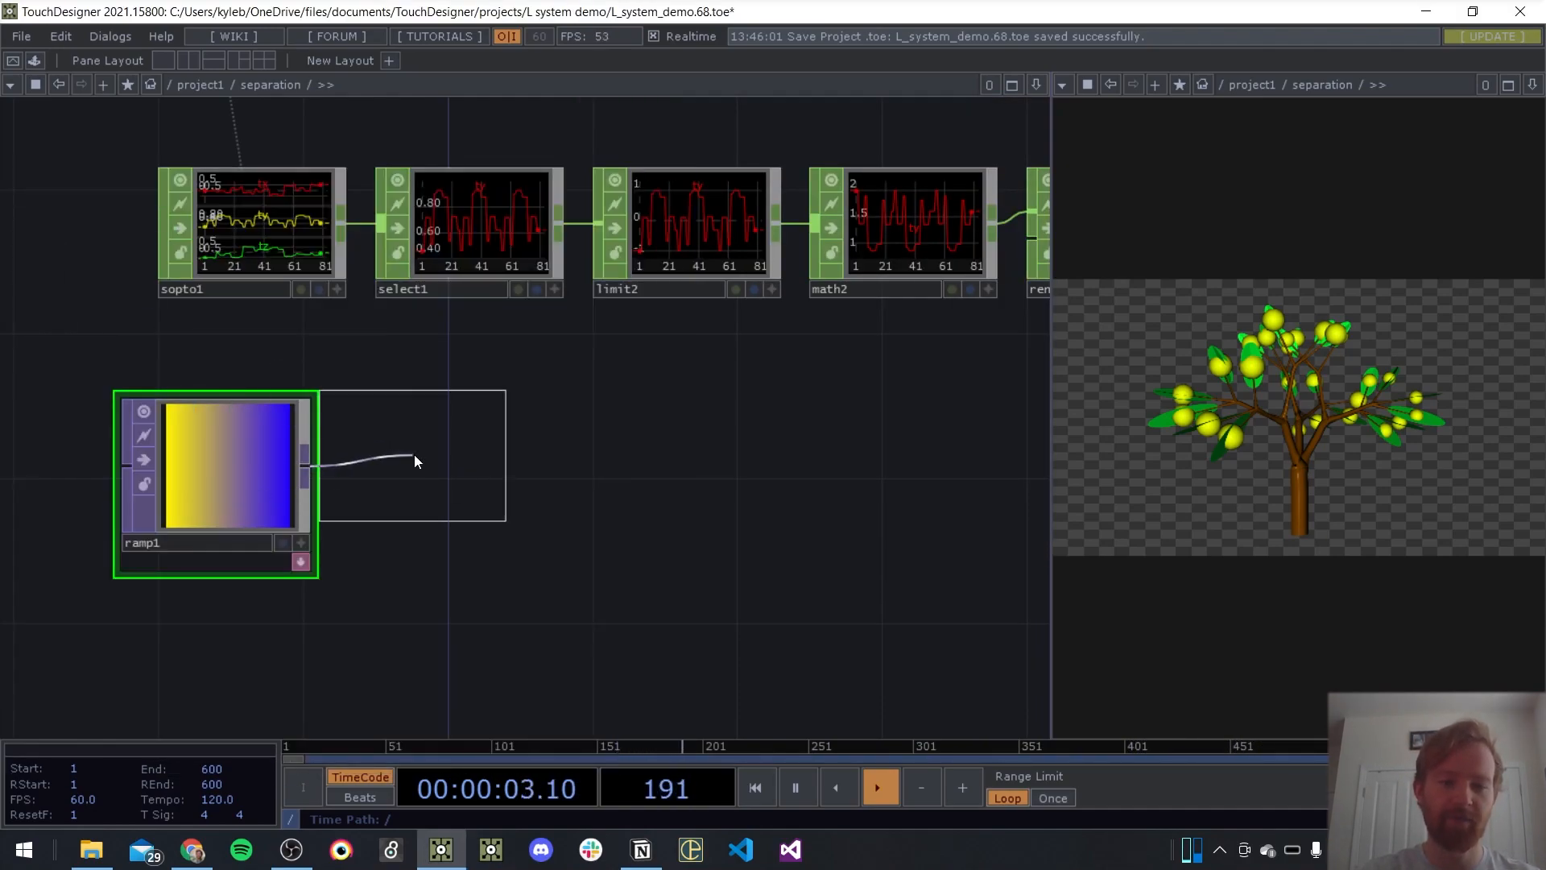
{"action": "left_click", "coordinate": [427, 475]}
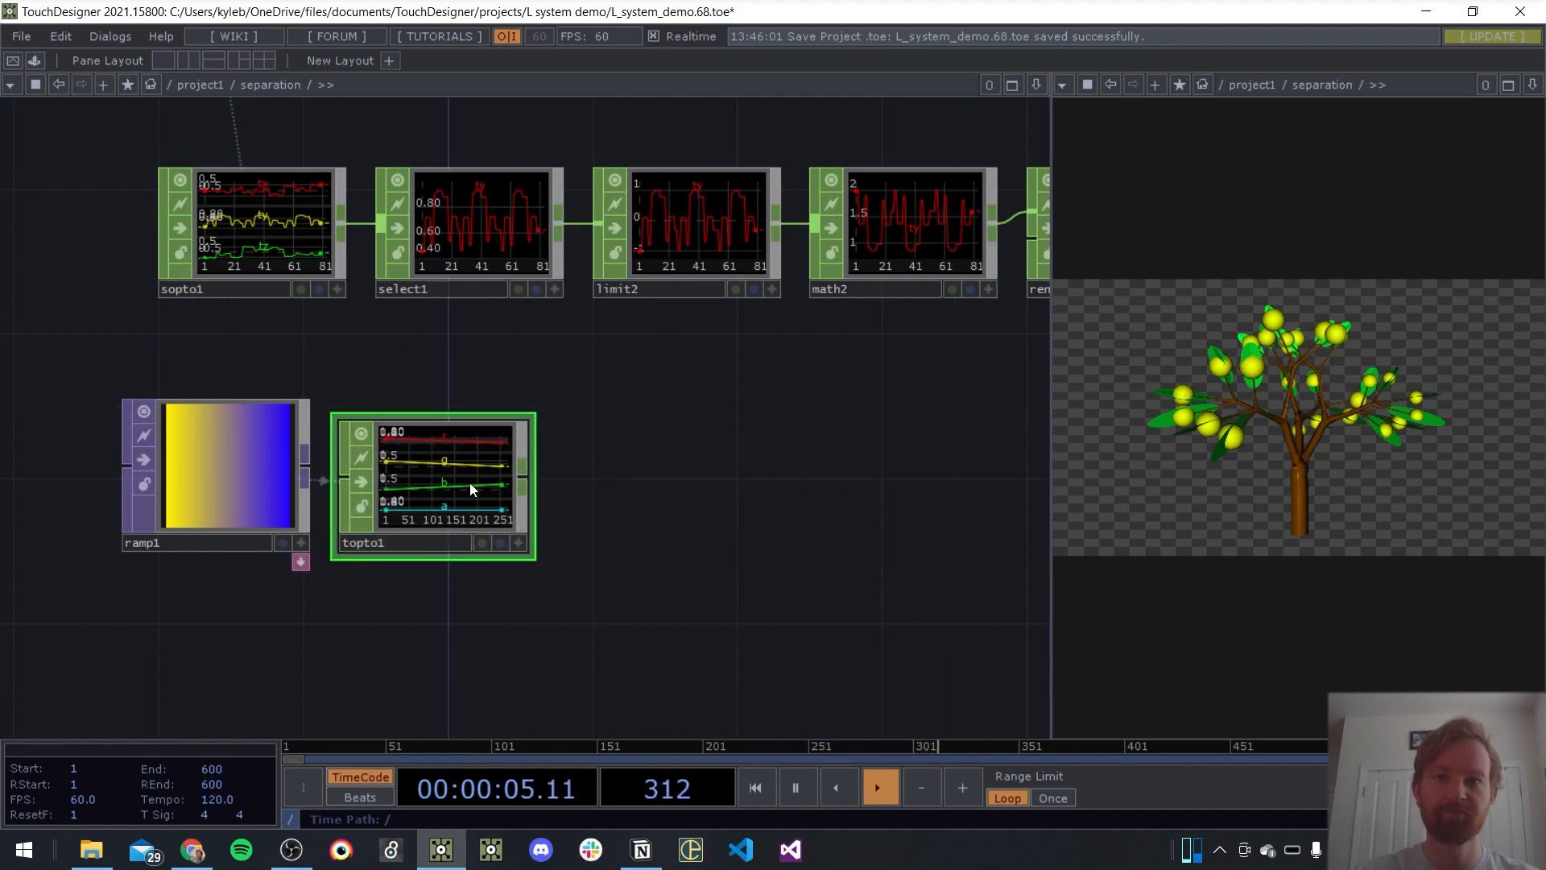
Add a Lookup CHOP in the empty space beyond topto1
{"action": "scroll", "coordinate": [471, 483], "scroll_direction": "down", "scroll_amount": 3}
{"action": "right_click_drag", "start_coordinate": [565, 420], "coordinate": [297, 530]}
{"action": "left_click_drag", "start_coordinate": [444, 448], "coordinate": [468, 500]}
{"action": "left_click_drag", "start_coordinate": [781, 539], "coordinate": [732, 522]}
{"action": "key", "text": "Tab"}
{"action": "type", "text": "look"}
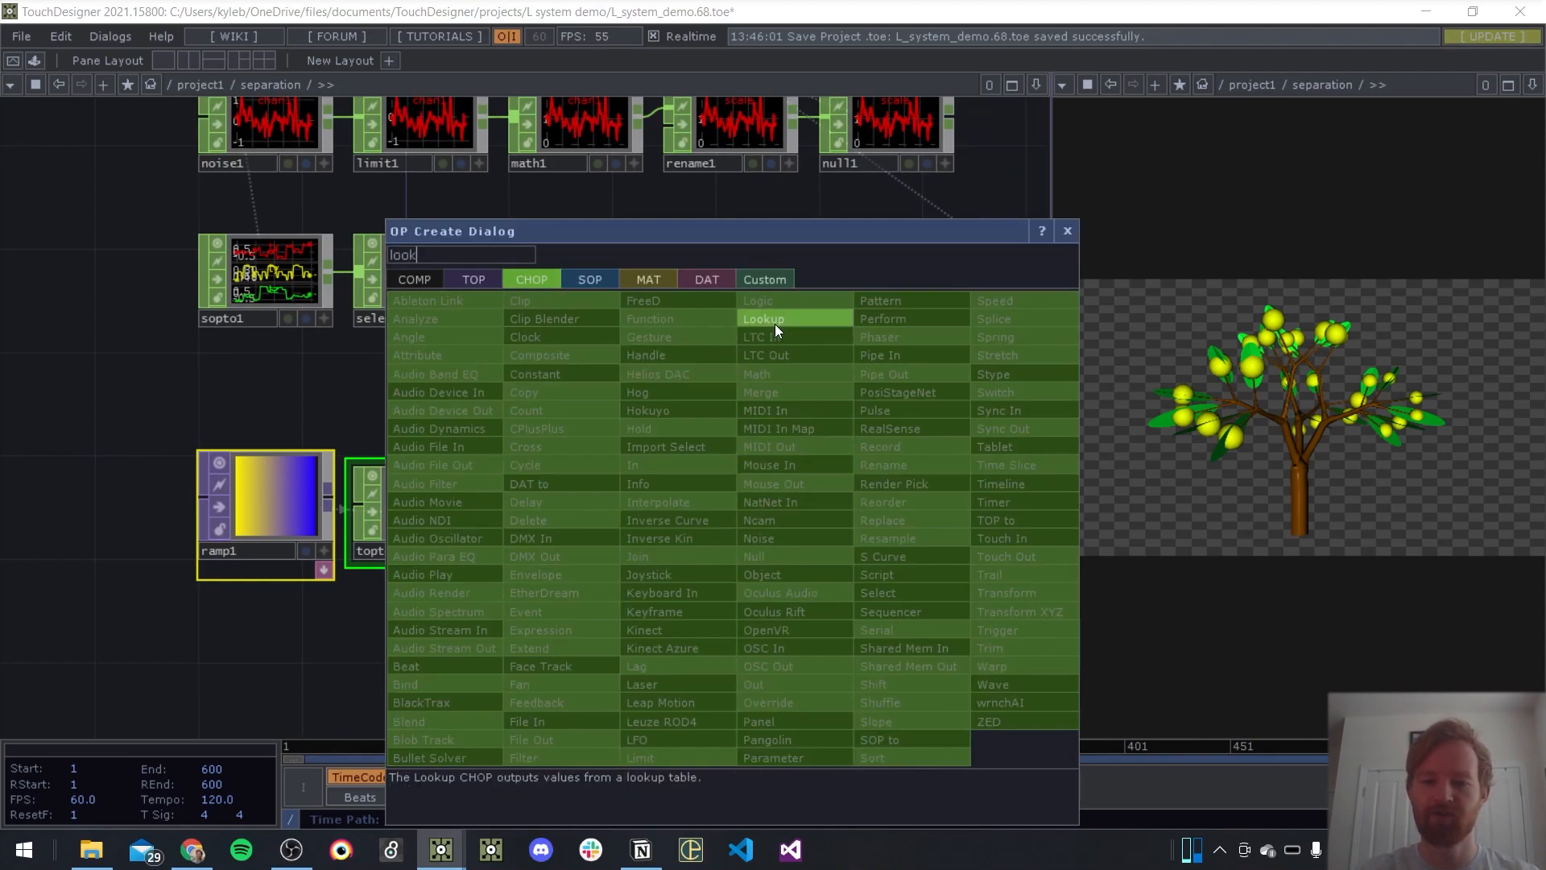
{"action": "left_click", "coordinate": [767, 320]}
{"action": "left_click", "coordinate": [628, 507]}
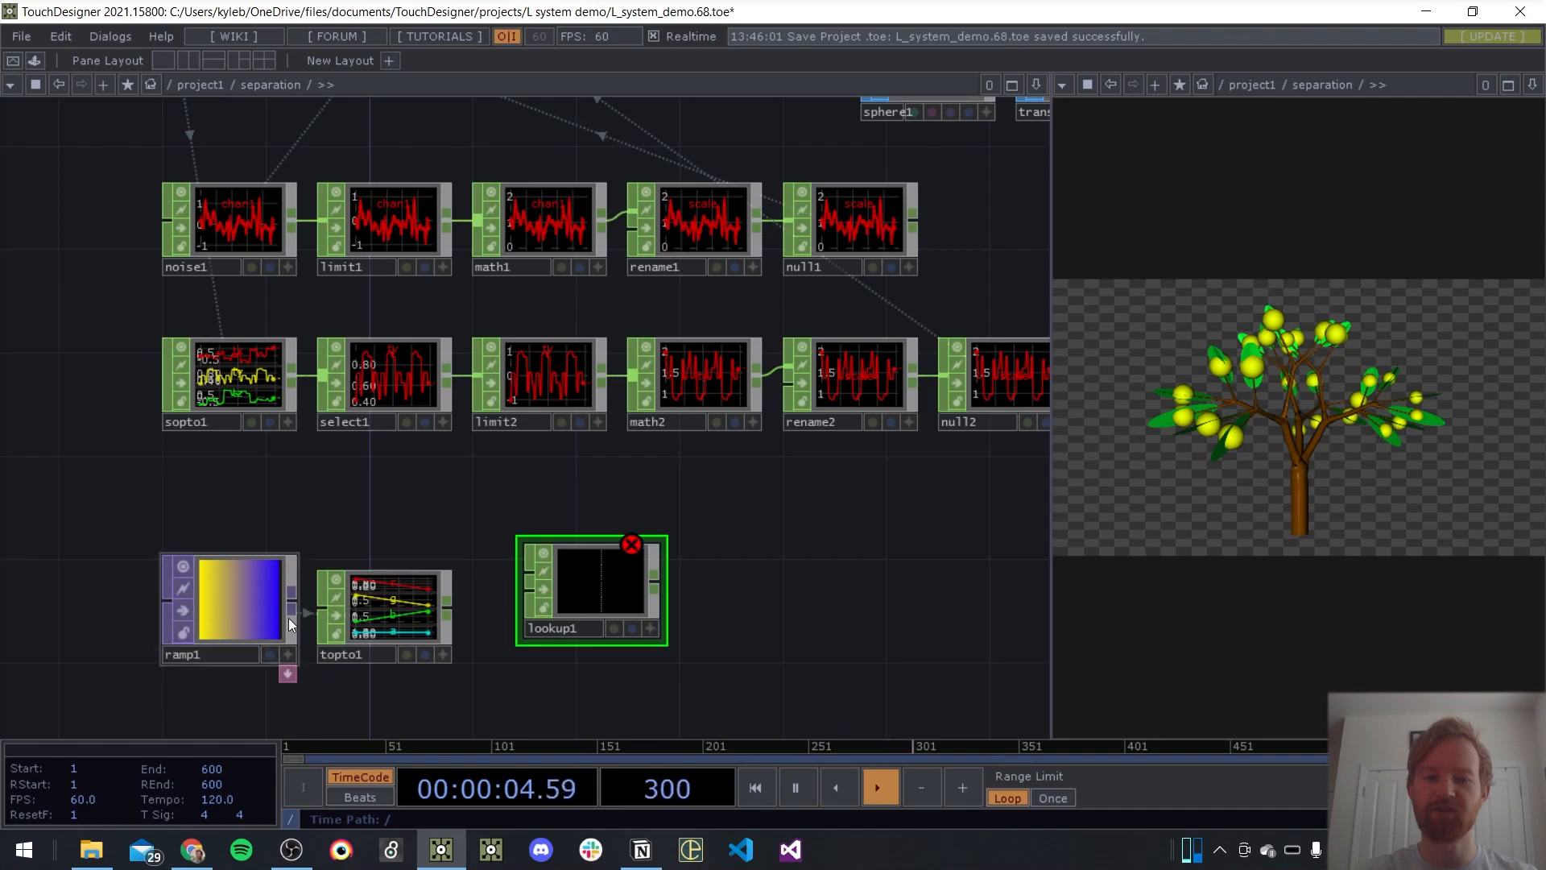
Connect topto1's output to lookup1's second input
{"action": "left_click_drag", "start_coordinate": [491, 499], "coordinate": [466, 470]}
{"action": "left_click_drag", "start_coordinate": [425, 580], "coordinate": [474, 575]}
{"action": "left_click_drag", "start_coordinate": [568, 451], "coordinate": [529, 434]}
{"action": "right_click_drag", "start_coordinate": [602, 475], "coordinate": [148, 601]}
{"action": "left_click_drag", "start_coordinate": [517, 523], "coordinate": [428, 543]}
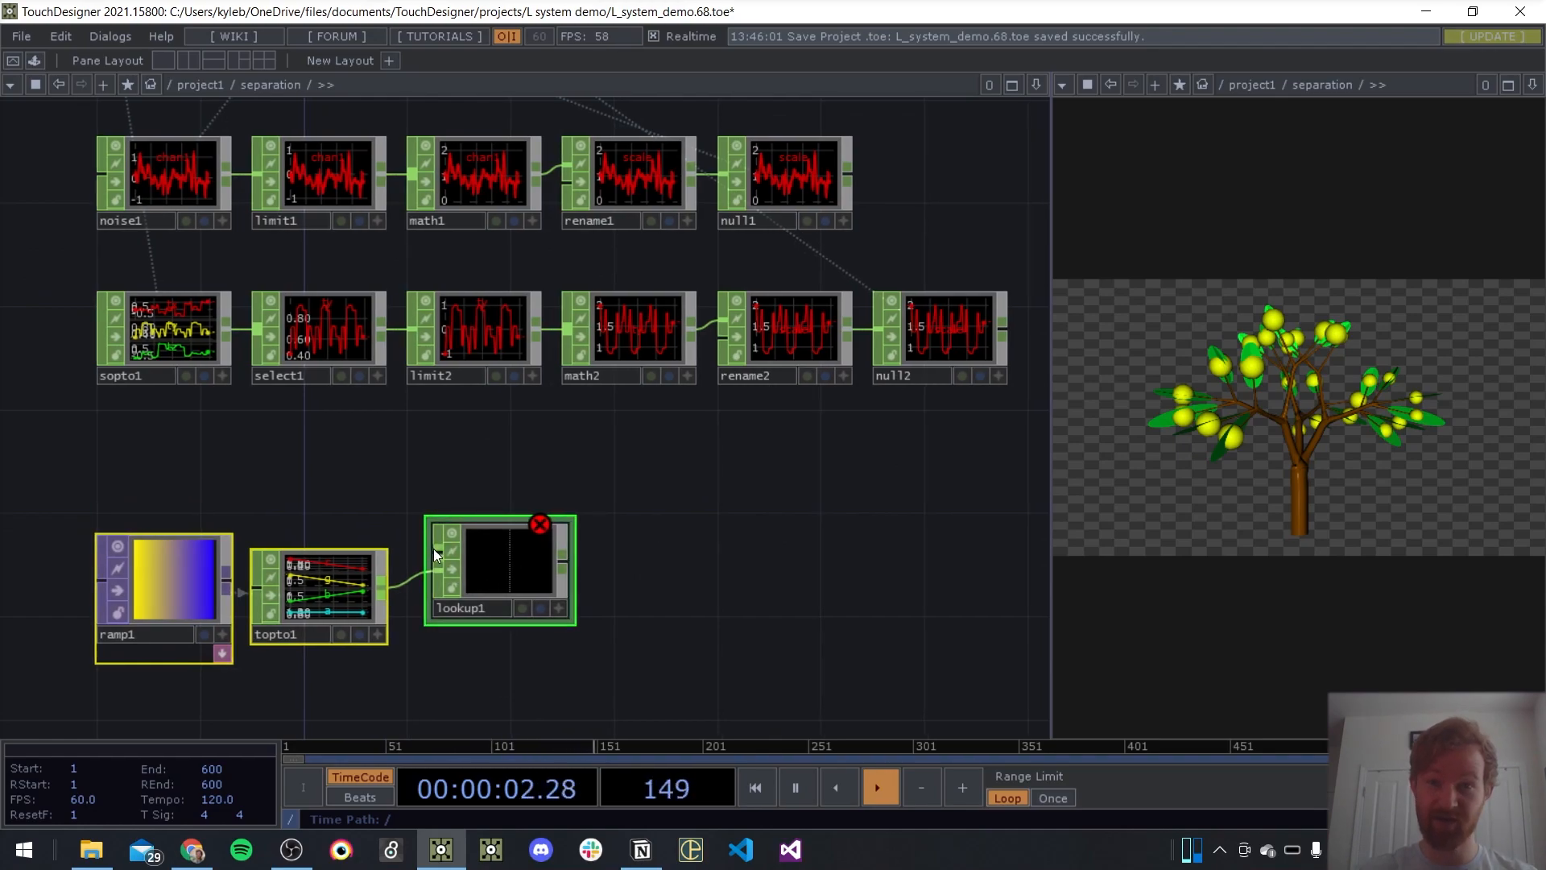
Add a Math CHOP above lookup1 and remap its values from the range -1 to 1 into 0 to 1
{"action": "key", "text": "Tab"}
{"action": "type", "text": "math"}
{"action": "key", "text": "Return"}
{"action": "left_click", "coordinate": [448, 418]}
{"action": "left_click_drag", "start_coordinate": [448, 418], "coordinate": [489, 458]}
{"action": "key", "text": "p"}
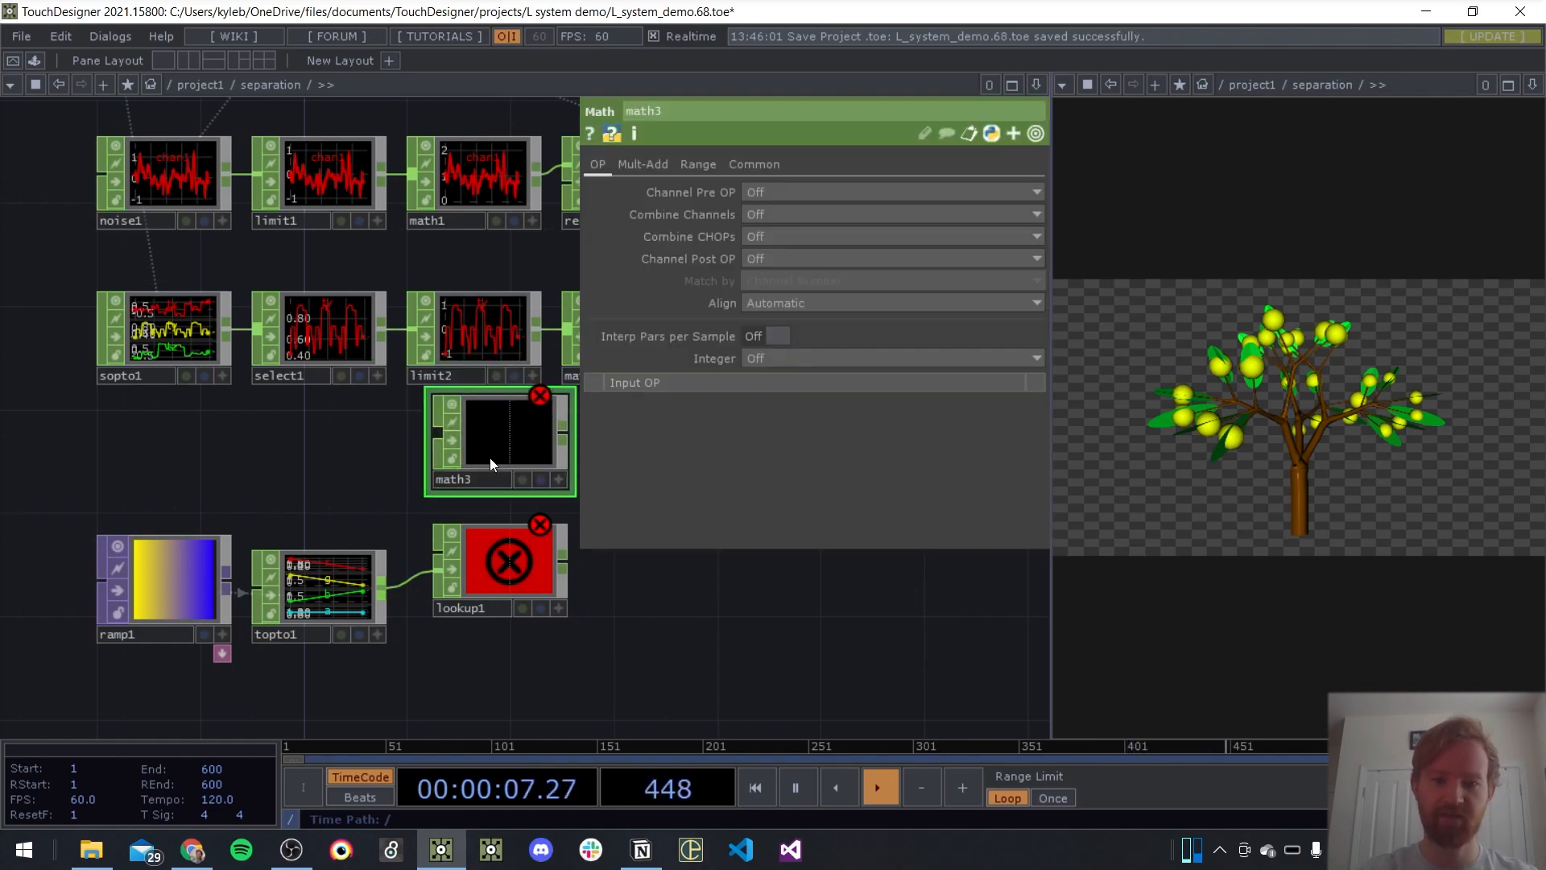
{"action": "left_click", "coordinate": [700, 165]}
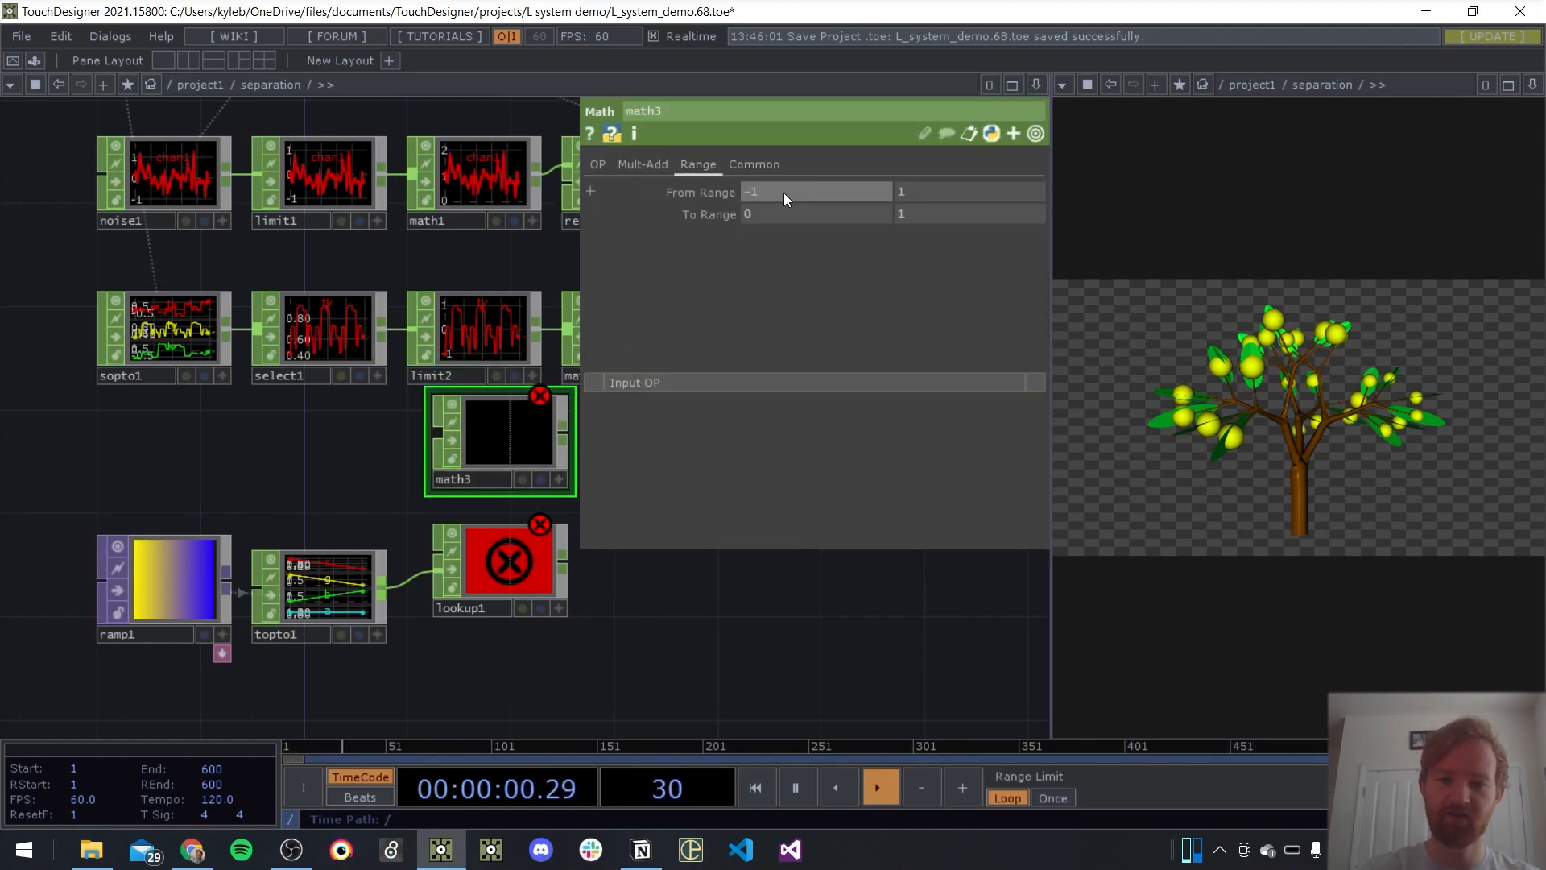
{"action": "key", "text": "p"}
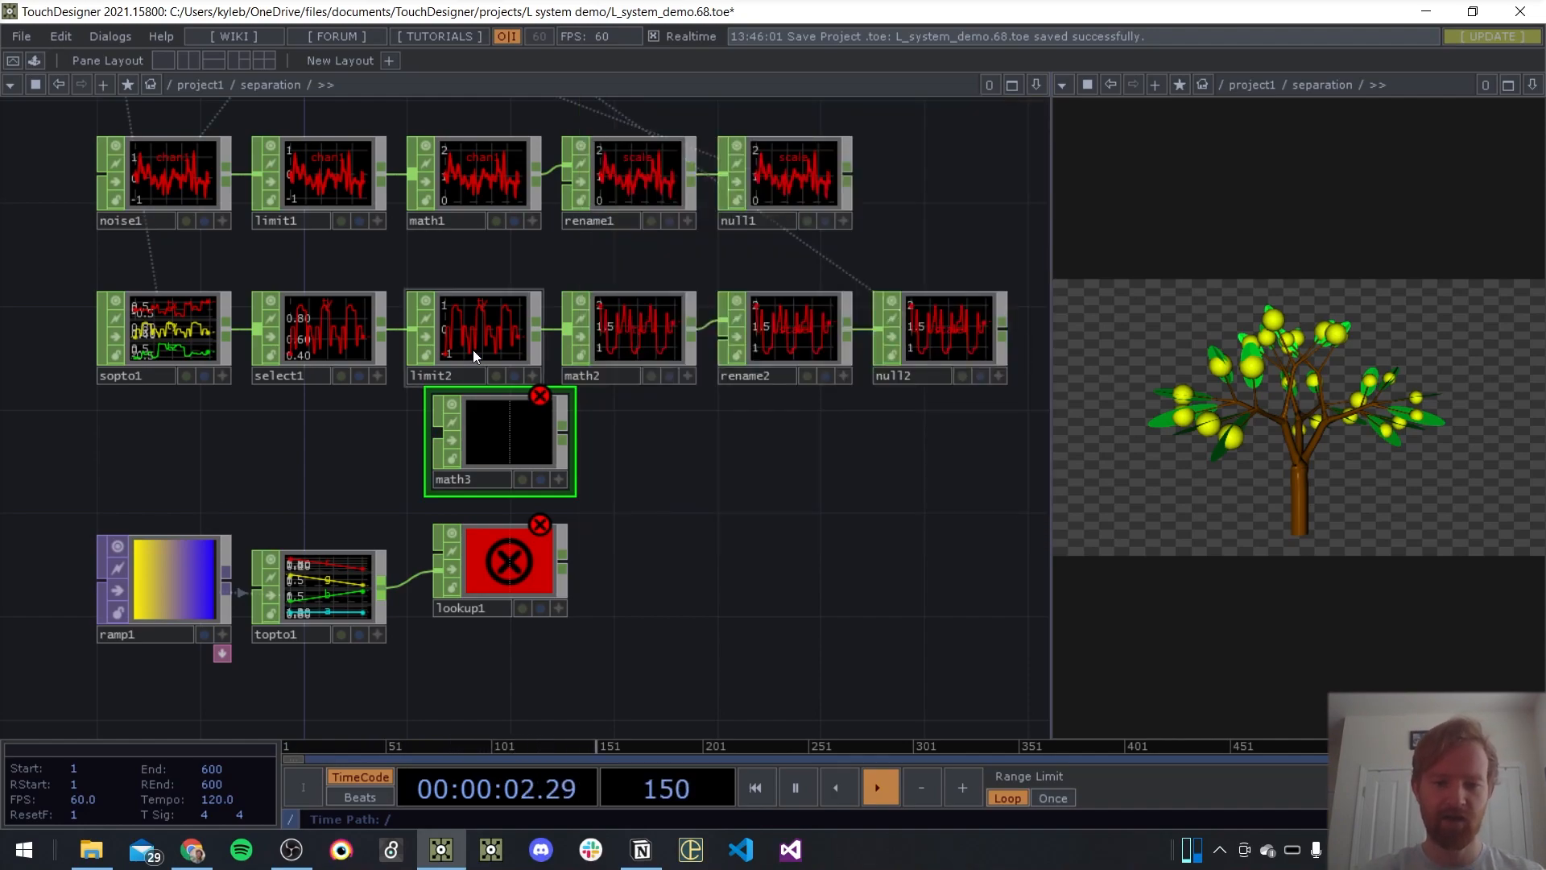
Connect limit2's output to math3 and reposition the ramp1, topto1 and lookup1 chain below it
{"action": "left_click_drag", "start_coordinate": [520, 544], "coordinate": [571, 573]}
{"action": "left_click_drag", "start_coordinate": [515, 419], "coordinate": [322, 405]}
{"action": "scroll", "coordinate": [393, 344], "scroll_direction": "up", "scroll_amount": 2}
{"action": "scroll", "coordinate": [392, 345], "scroll_direction": "up", "scroll_amount": 3}
{"action": "left_click_drag", "start_coordinate": [431, 560], "coordinate": [736, 511]}
{"action": "left_click_drag", "start_coordinate": [482, 274], "coordinate": [577, 516]}
{"action": "left_click_drag", "start_coordinate": [325, 461], "coordinate": [125, 295]}
{"action": "scroll", "coordinate": [359, 345], "scroll_direction": "down", "scroll_amount": 4}
{"action": "left_click_drag", "start_coordinate": [469, 499], "coordinate": [771, 456]}
{"action": "right_click_drag", "start_coordinate": [771, 483], "coordinate": [266, 402]}
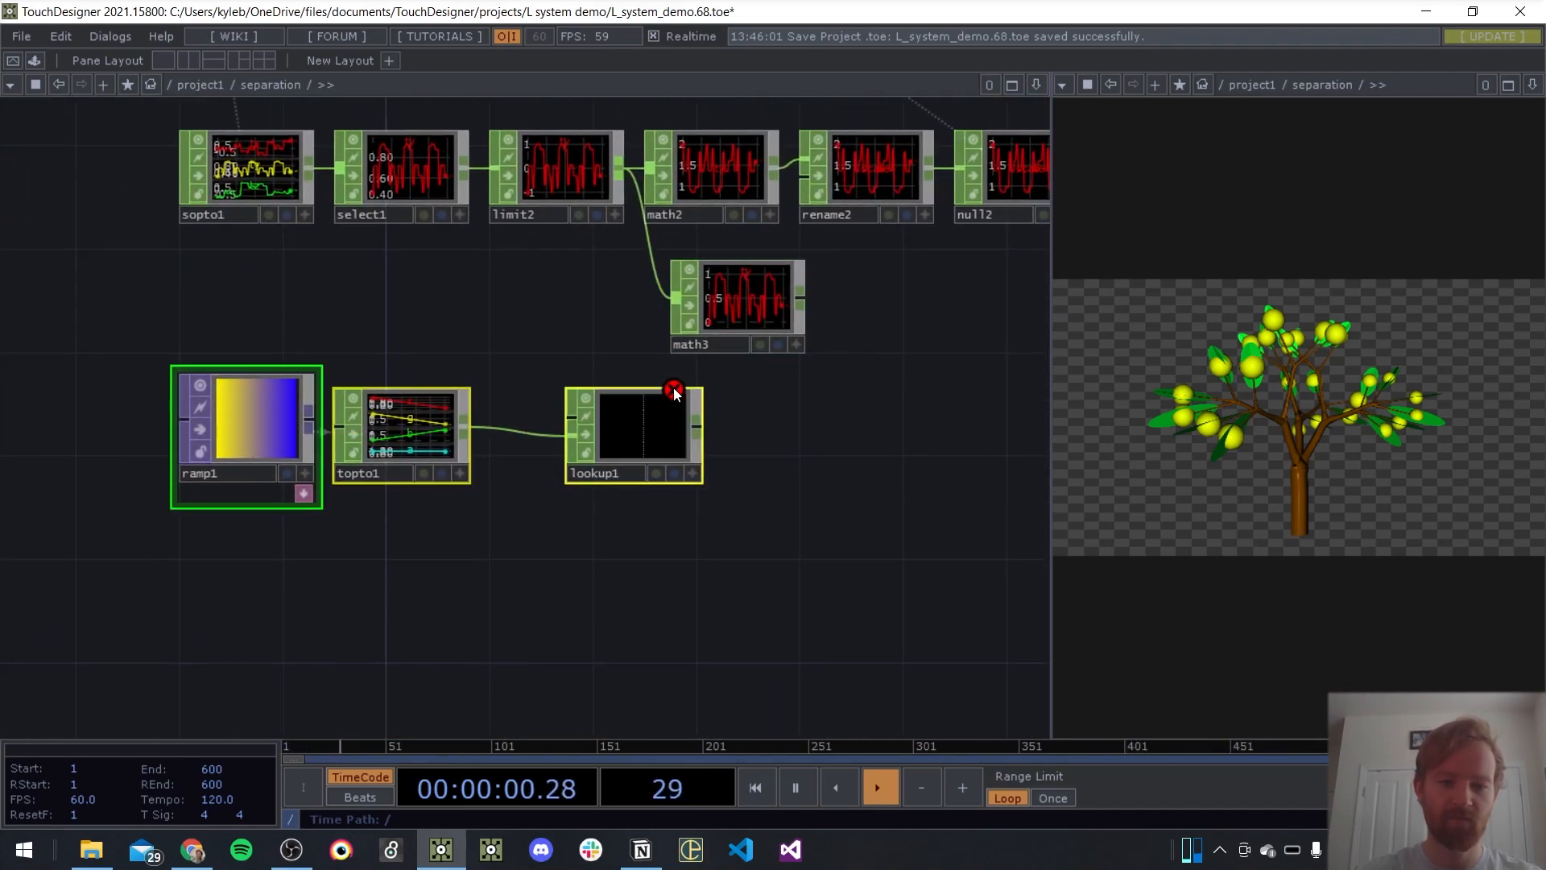
Shift lookup1 past math3, connect math3 to its first input, and inspect lookup1's channels and parameters
{"action": "left_click_drag", "start_coordinate": [674, 387], "coordinate": [984, 387]}
{"action": "left_click_drag", "start_coordinate": [805, 298], "coordinate": [839, 386]}
{"action": "left_click_drag", "start_coordinate": [818, 401], "coordinate": [792, 349]}
{"action": "middle_click_drag", "start_coordinate": [839, 343], "coordinate": [824, 281]}
{"action": "scroll", "coordinate": [824, 282], "scroll_direction": "up", "scroll_amount": 2}
{"action": "left_click", "coordinate": [850, 408]}
{"action": "key", "text": "p"}
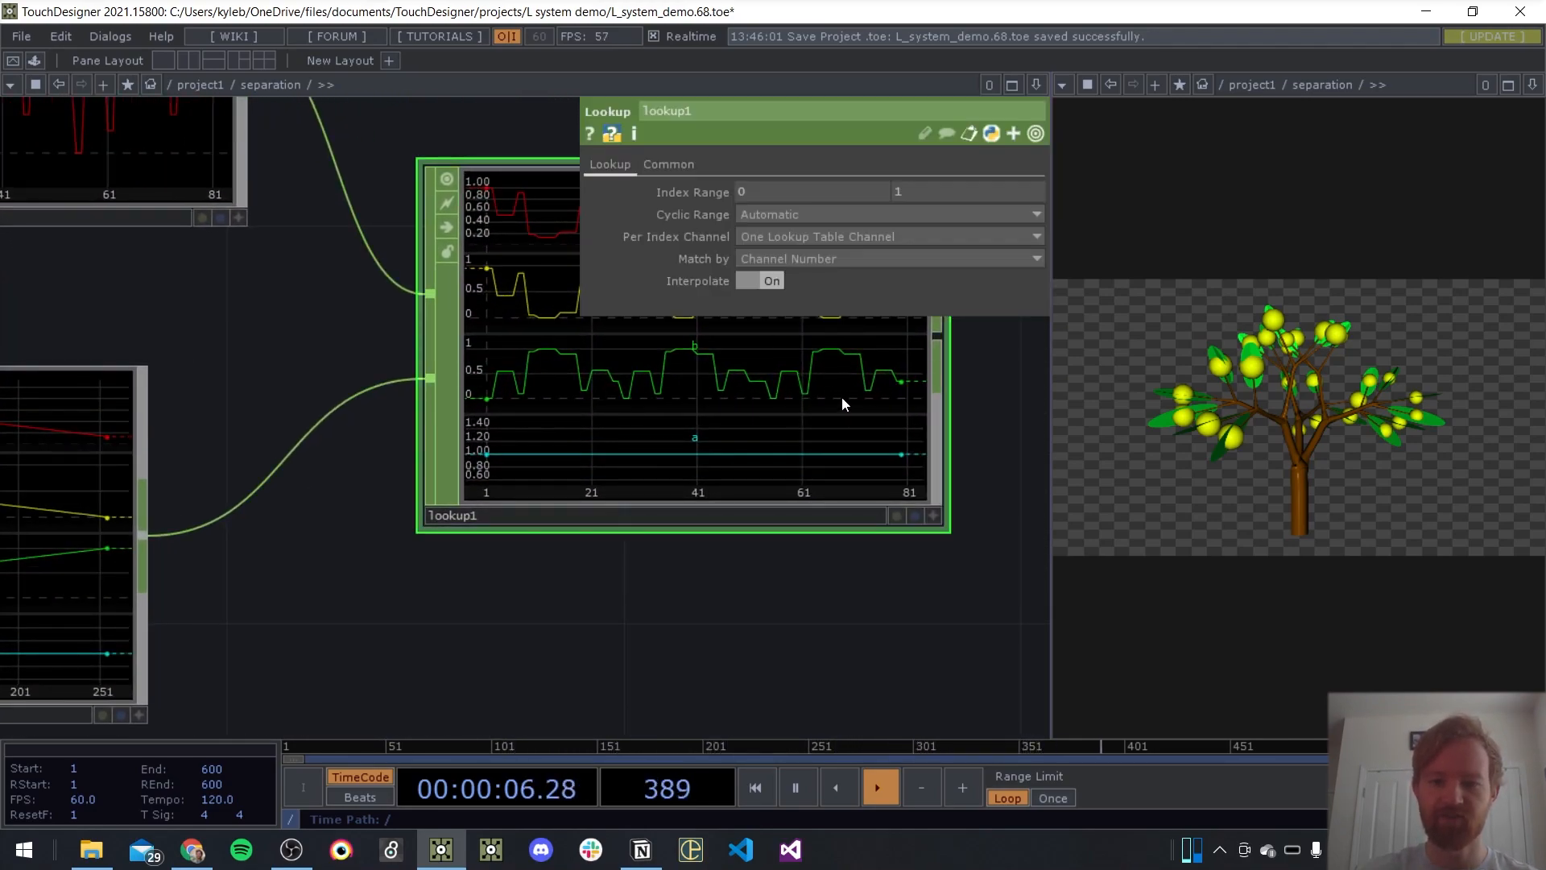
{"action": "scroll", "coordinate": [395, 504], "scroll_direction": "down", "scroll_amount": 3}
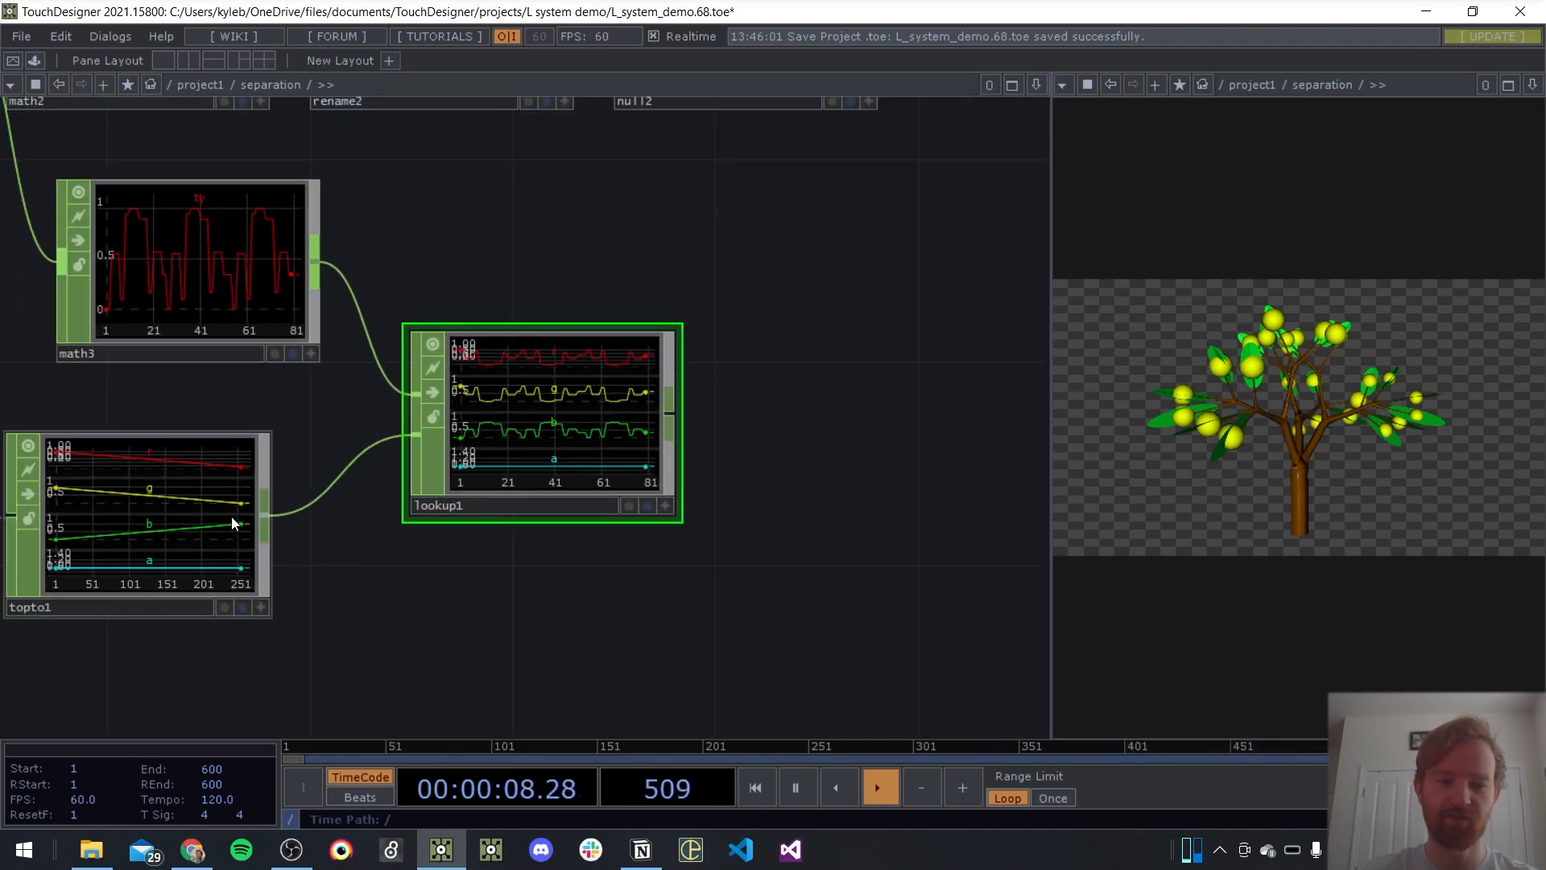
Remove the alpha channel from topto1 by emptying its Alpha name
{"action": "left_click", "coordinate": [232, 518]}
{"action": "key", "text": "p"}
{"action": "left_click", "coordinate": [807, 298]}
{"action": "key", "text": "BackSpace"}
{"action": "key", "text": "Return"}
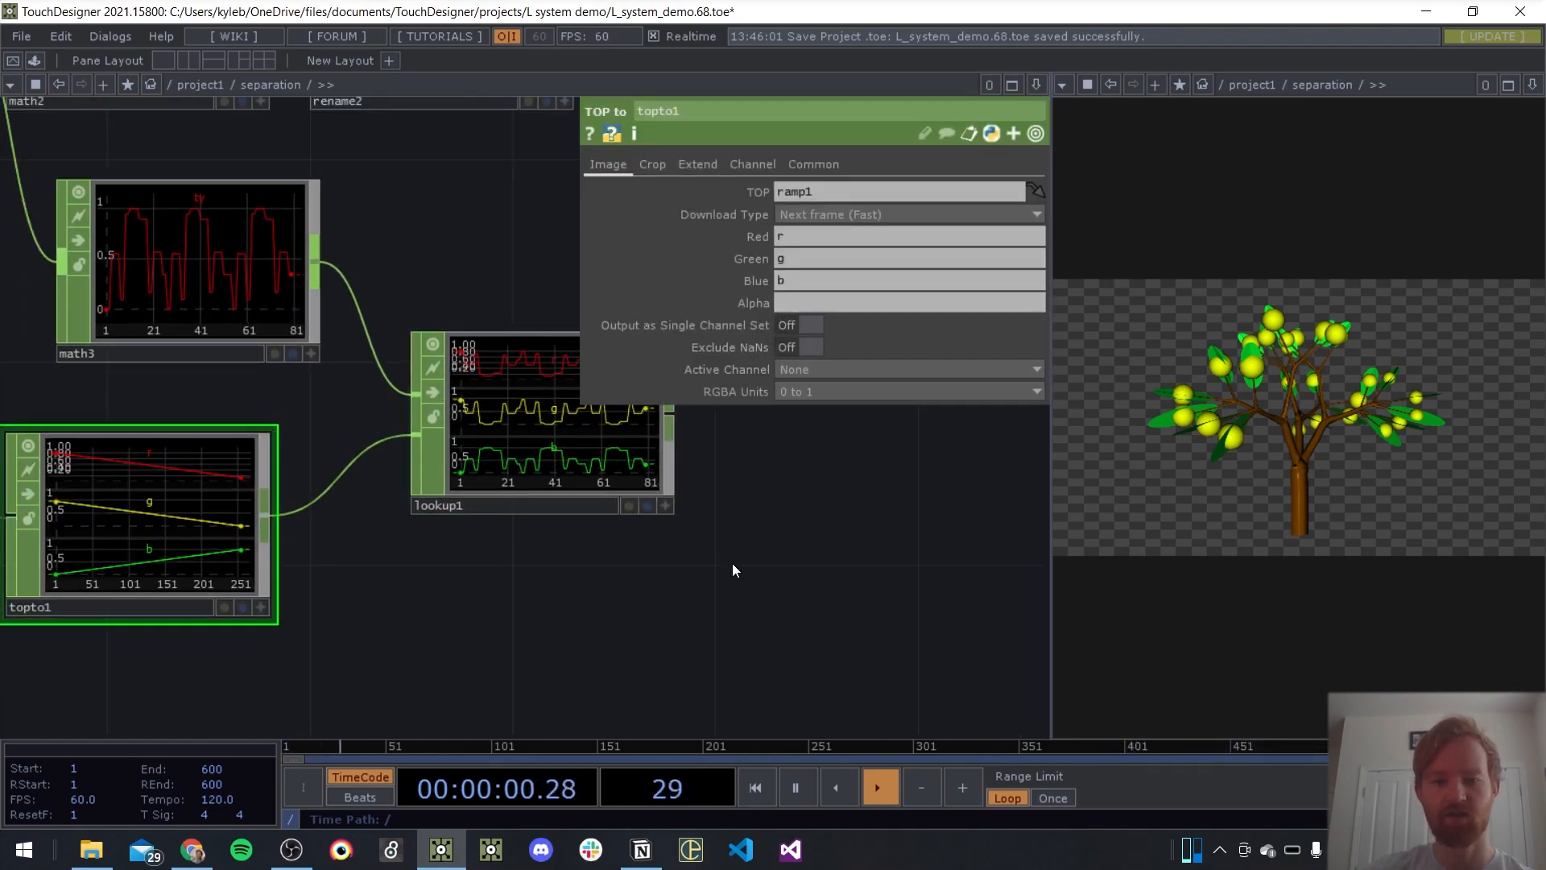
Move null2 farther from rename2 and add a Merge CHOP in the space between lookup1 and null2
{"action": "left_click_drag", "start_coordinate": [795, 479], "coordinate": [735, 517]}
{"action": "left_click_drag", "start_coordinate": [527, 446], "coordinate": [449, 461]}
{"action": "scroll", "coordinate": [591, 413], "scroll_direction": "down", "scroll_amount": 5}
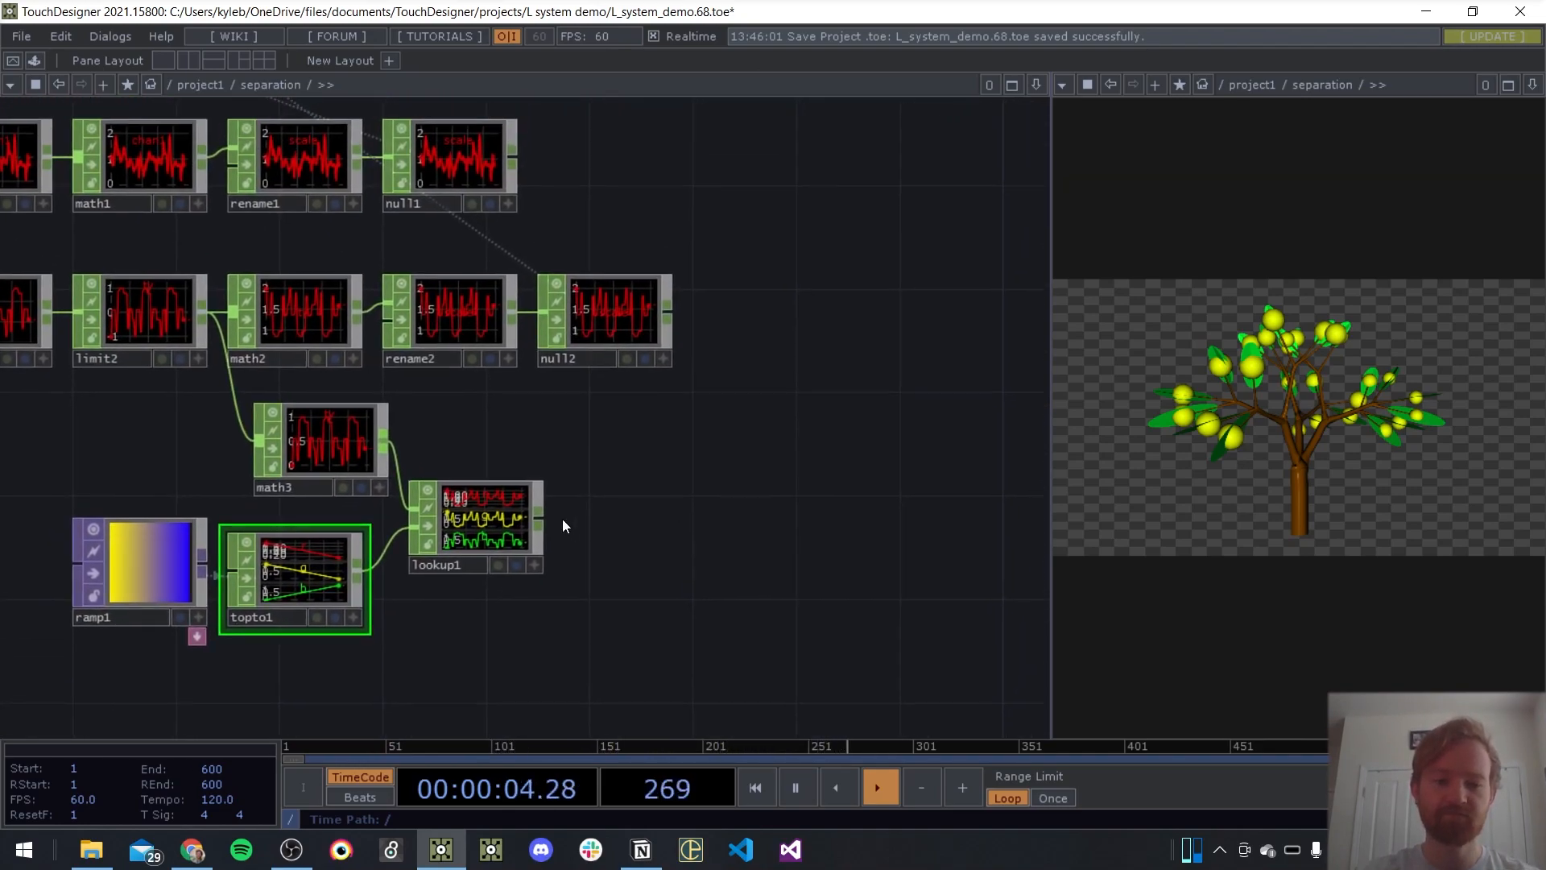
{"action": "left_click_drag", "start_coordinate": [581, 356], "coordinate": [787, 357]}
{"action": "key", "text": "Tab"}
{"action": "type", "text": "mer"}
{"action": "key", "text": "Return"}
{"action": "left_click", "coordinate": [600, 449]}
{"action": "left_click_drag", "start_coordinate": [600, 450], "coordinate": [683, 445]}
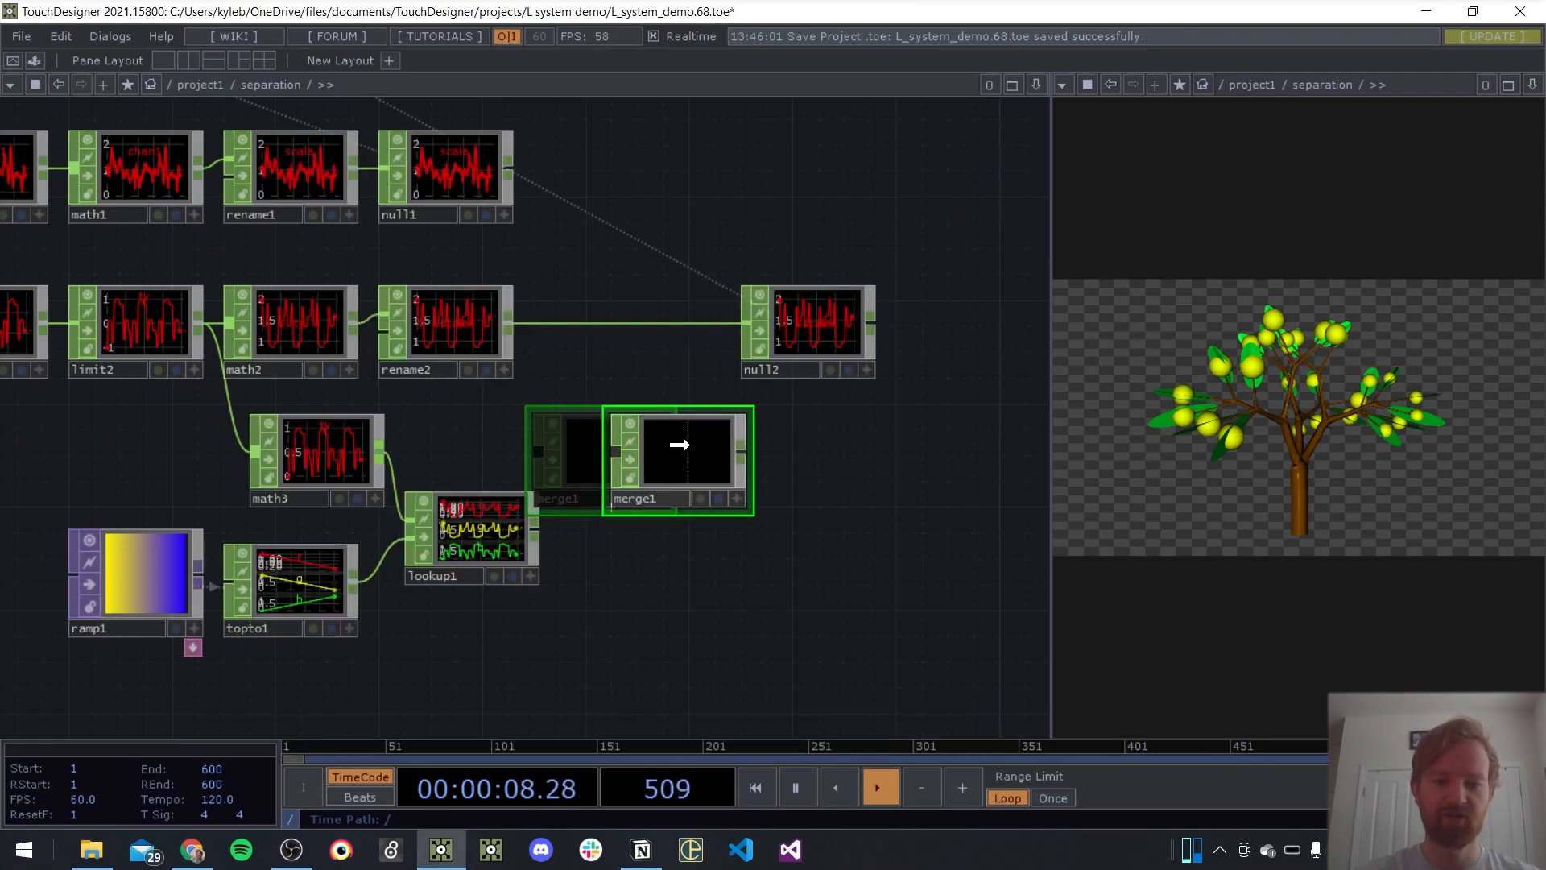
Connect lookup1 and rename2 into merge1 and feed merge1's output to null2
{"action": "left_click_drag", "start_coordinate": [535, 533], "coordinate": [616, 453]}
{"action": "left_click_drag", "start_coordinate": [508, 324], "coordinate": [617, 453]}
{"action": "left_click_drag", "start_coordinate": [742, 453], "coordinate": [859, 450]}
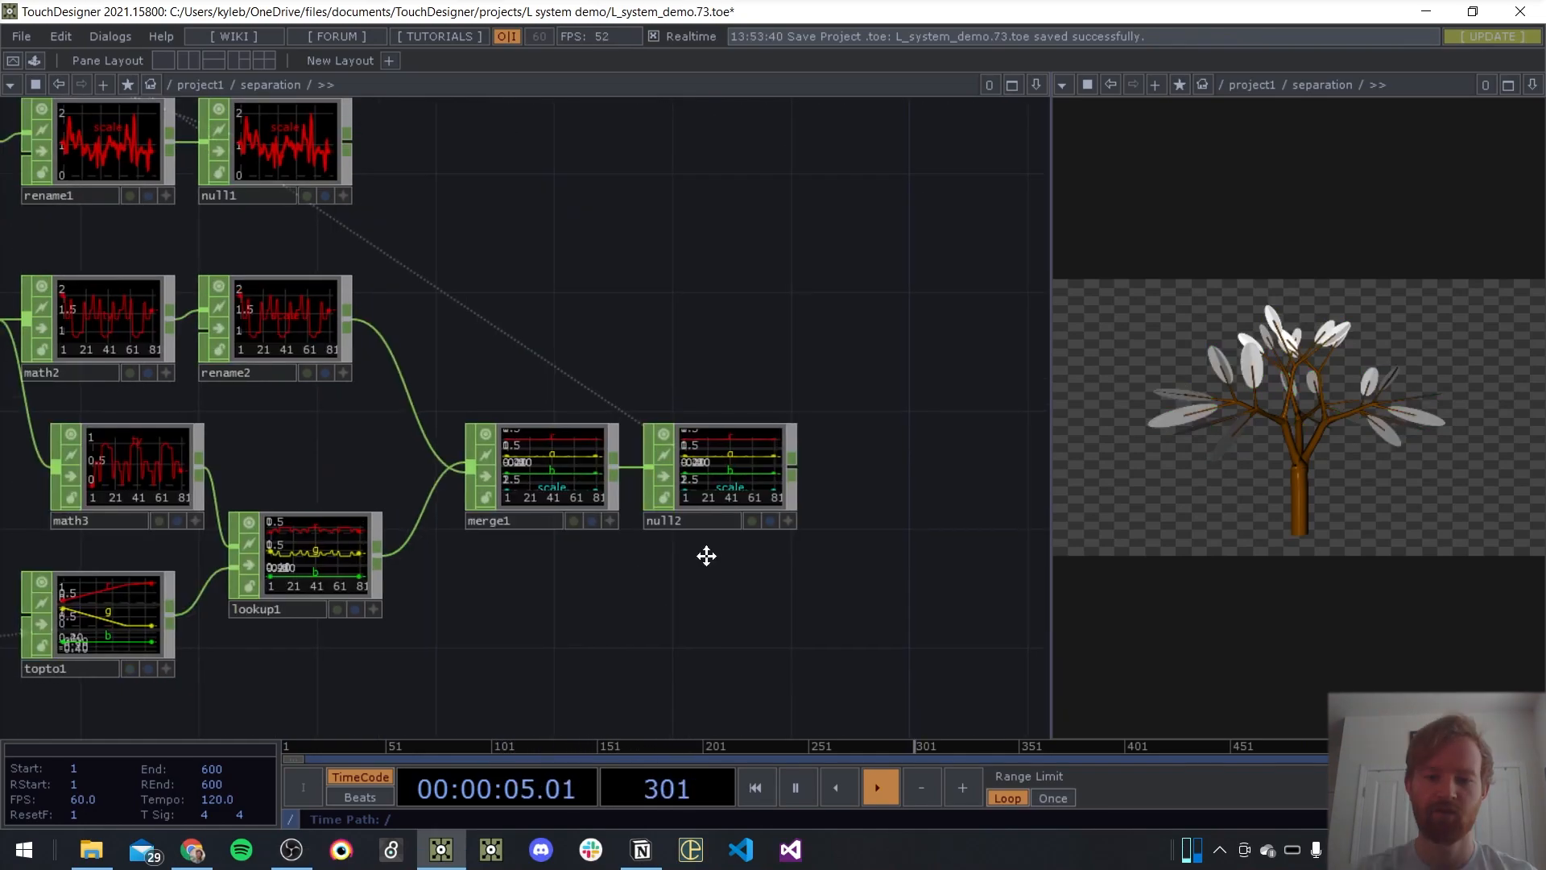
{"action": "left_click_drag", "start_coordinate": [706, 552], "coordinate": [811, 541]}
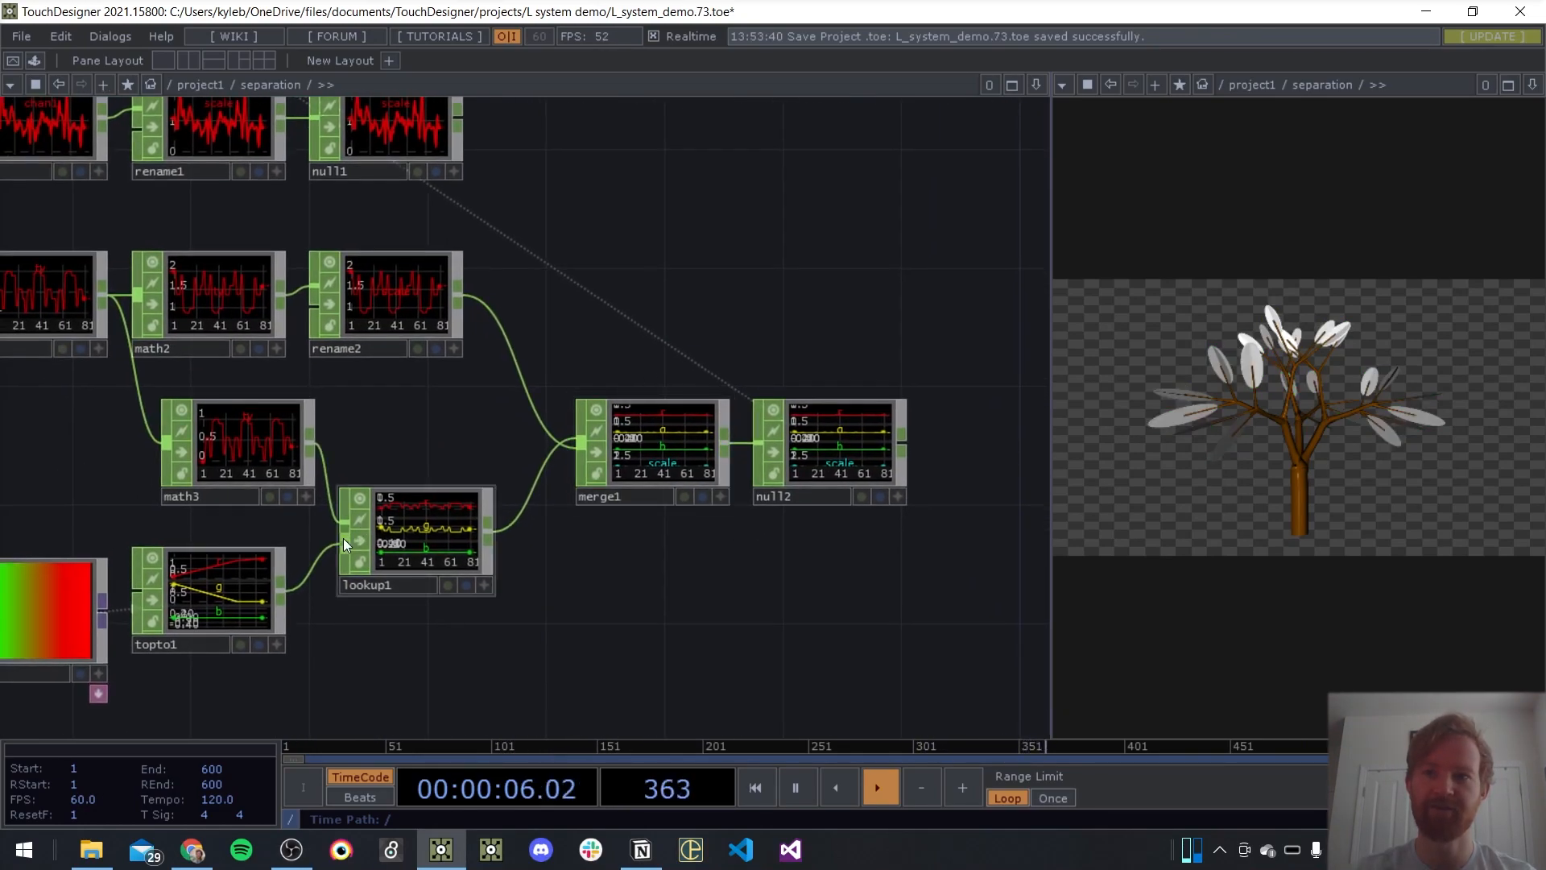
Extend chopto1's Channel Scope to "scale r g b"
{"action": "left_click", "coordinate": [827, 455]}
{"action": "scroll", "coordinate": [608, 238], "scroll_direction": "down", "scroll_amount": 3}
{"action": "left_click_drag", "start_coordinate": [391, 109], "coordinate": [731, 445]}
{"action": "scroll", "coordinate": [612, 372], "scroll_direction": "up", "scroll_amount": 3}
{"action": "left_click", "coordinate": [369, 231]}
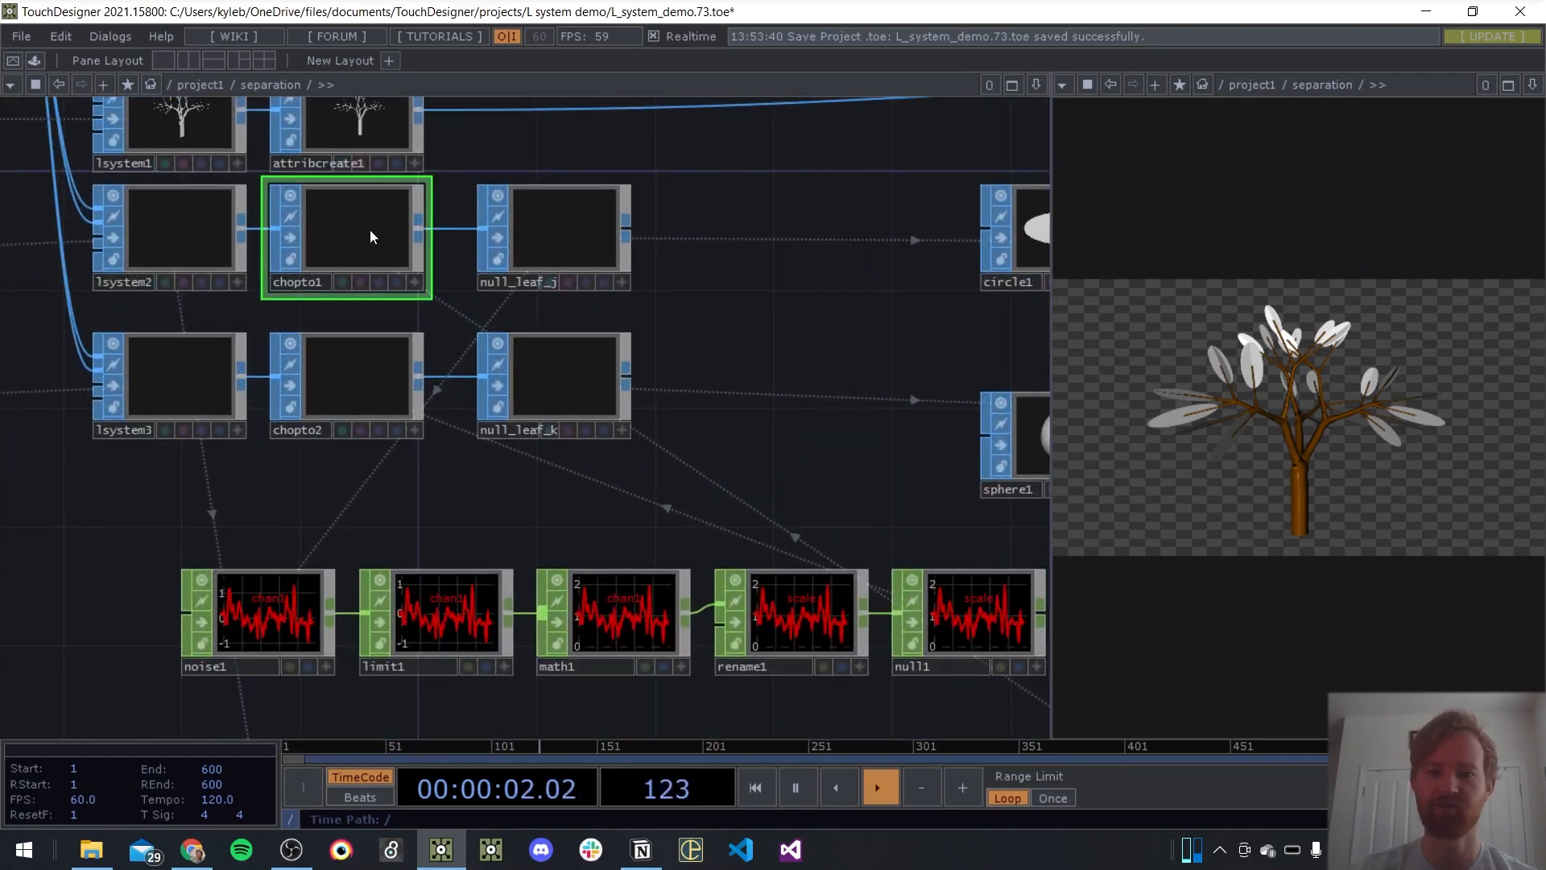
{"action": "key", "text": "p"}
{"action": "left_click", "coordinate": [828, 283]}
{"action": "type", "text": "r g b"}
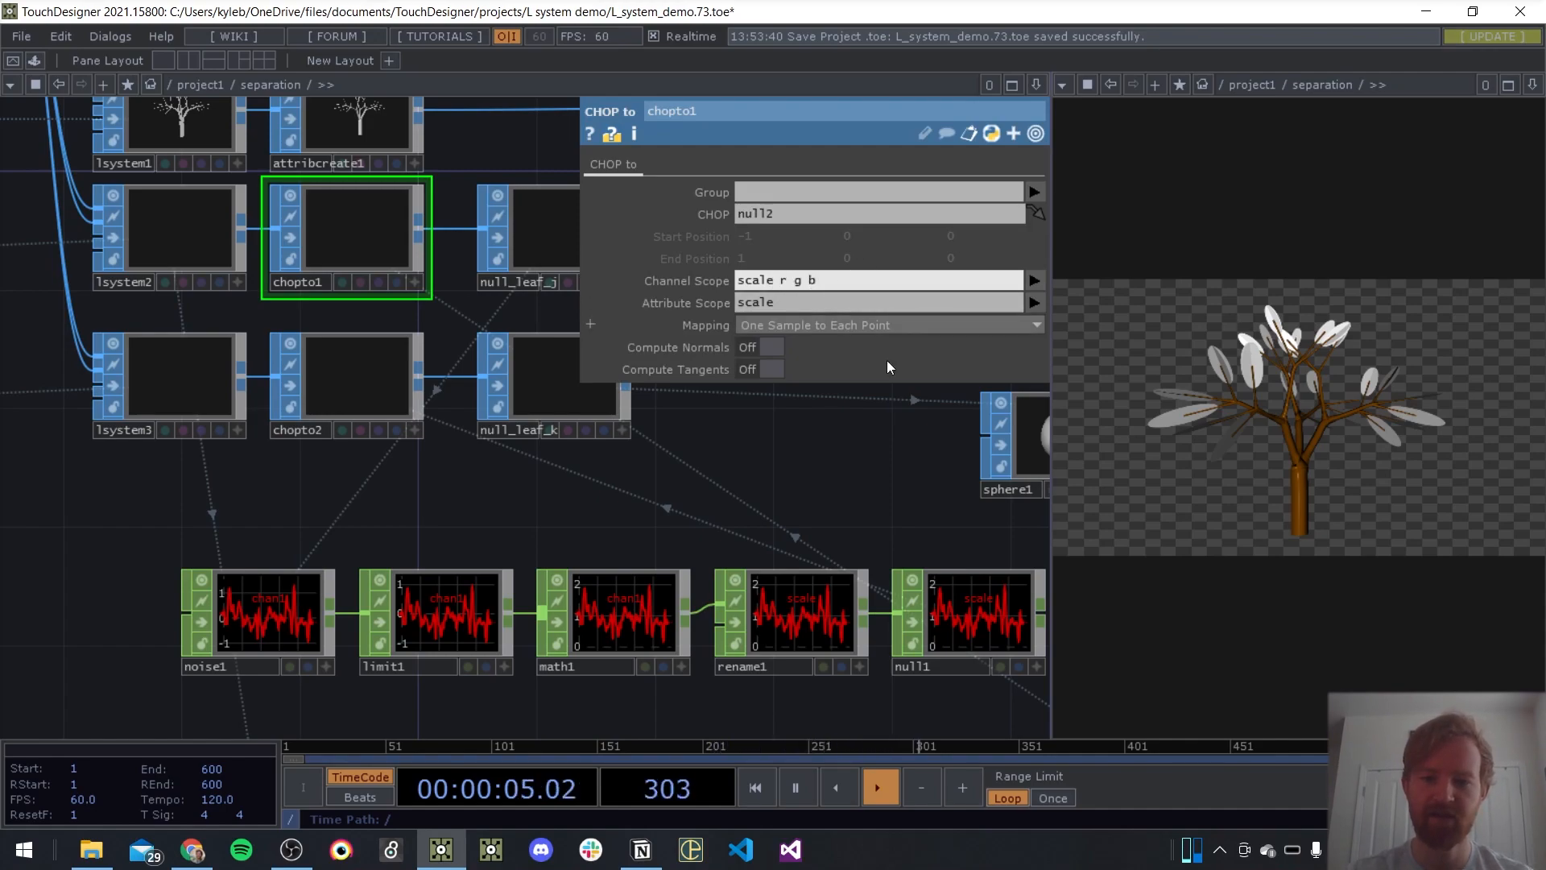
{"action": "key", "text": "Return"}
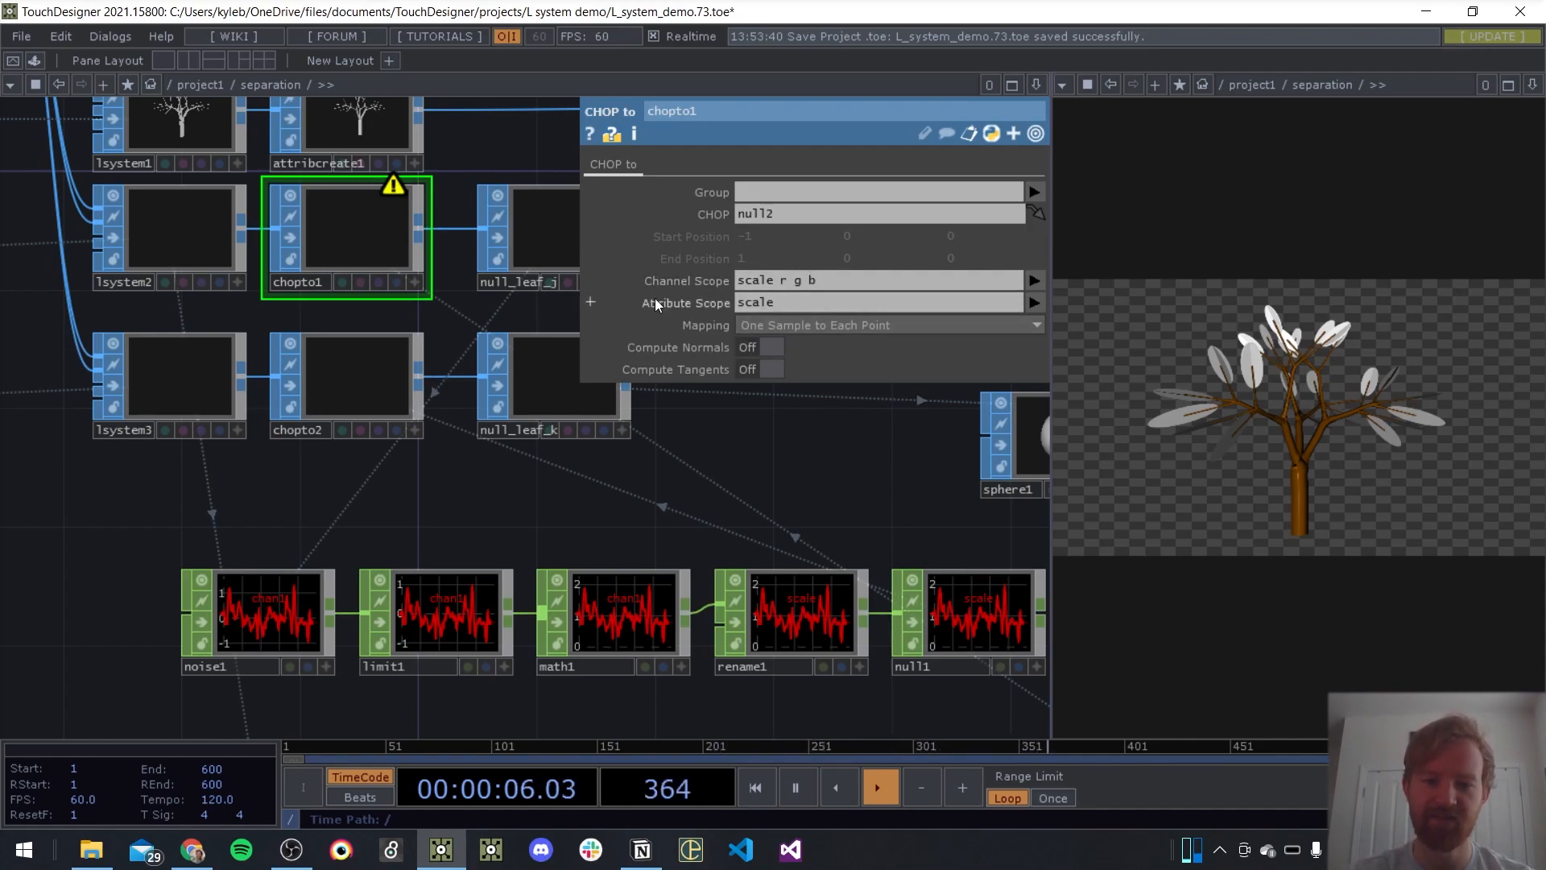
Add the point colour attributes Cd(0), Cd(1) and Cd(2) after scale in chopto1's Attribute Scope
{"action": "left_click", "coordinate": [834, 302]}
{"action": "left_click", "coordinate": [1033, 303]}
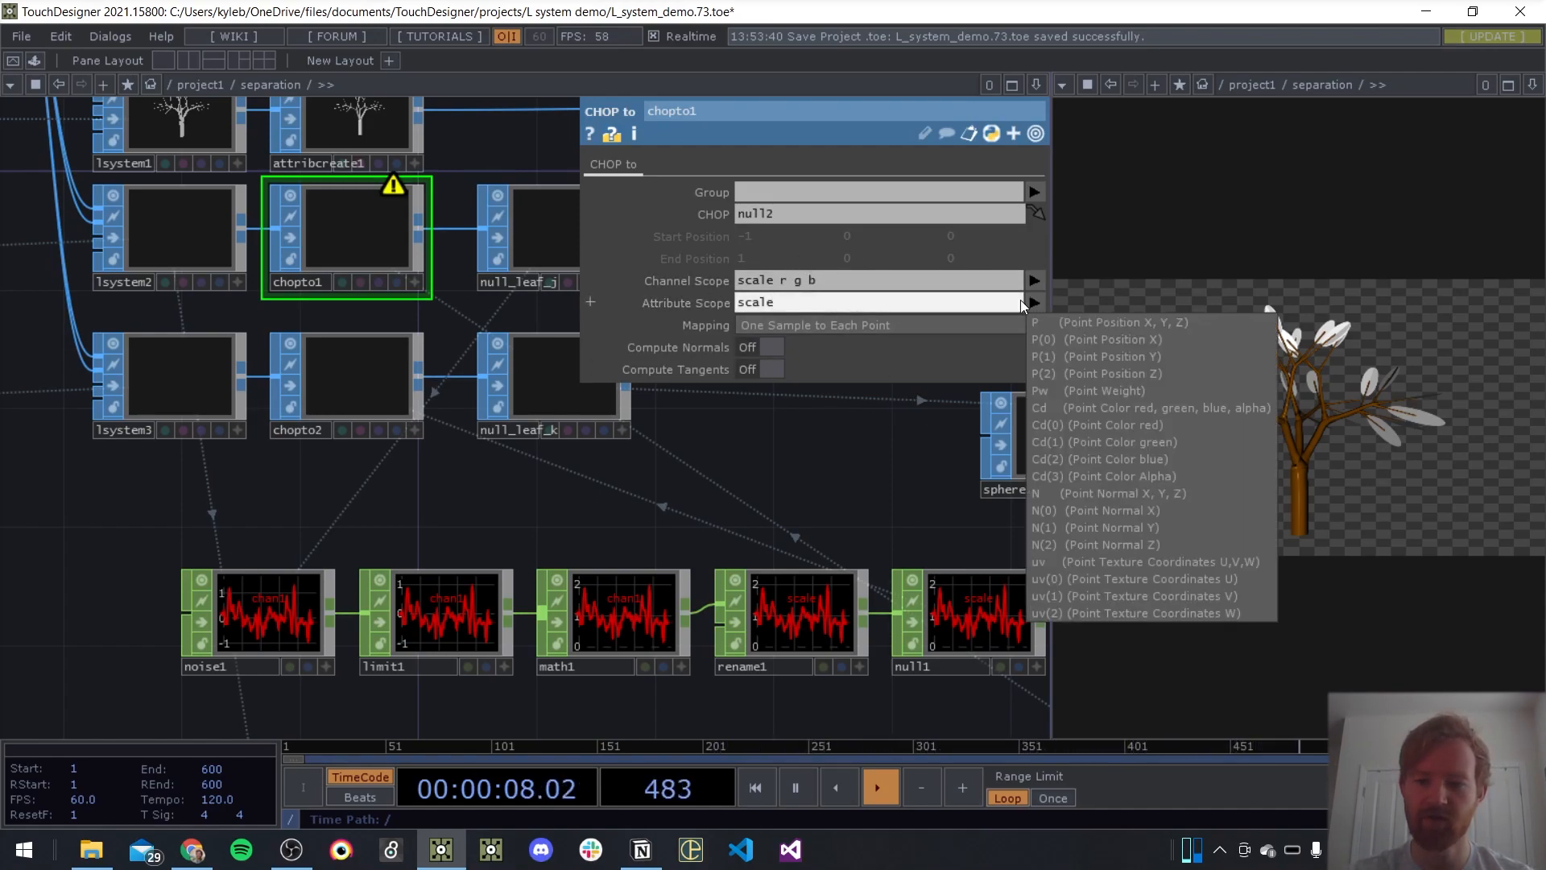
{"action": "left_click", "coordinate": [1060, 422]}
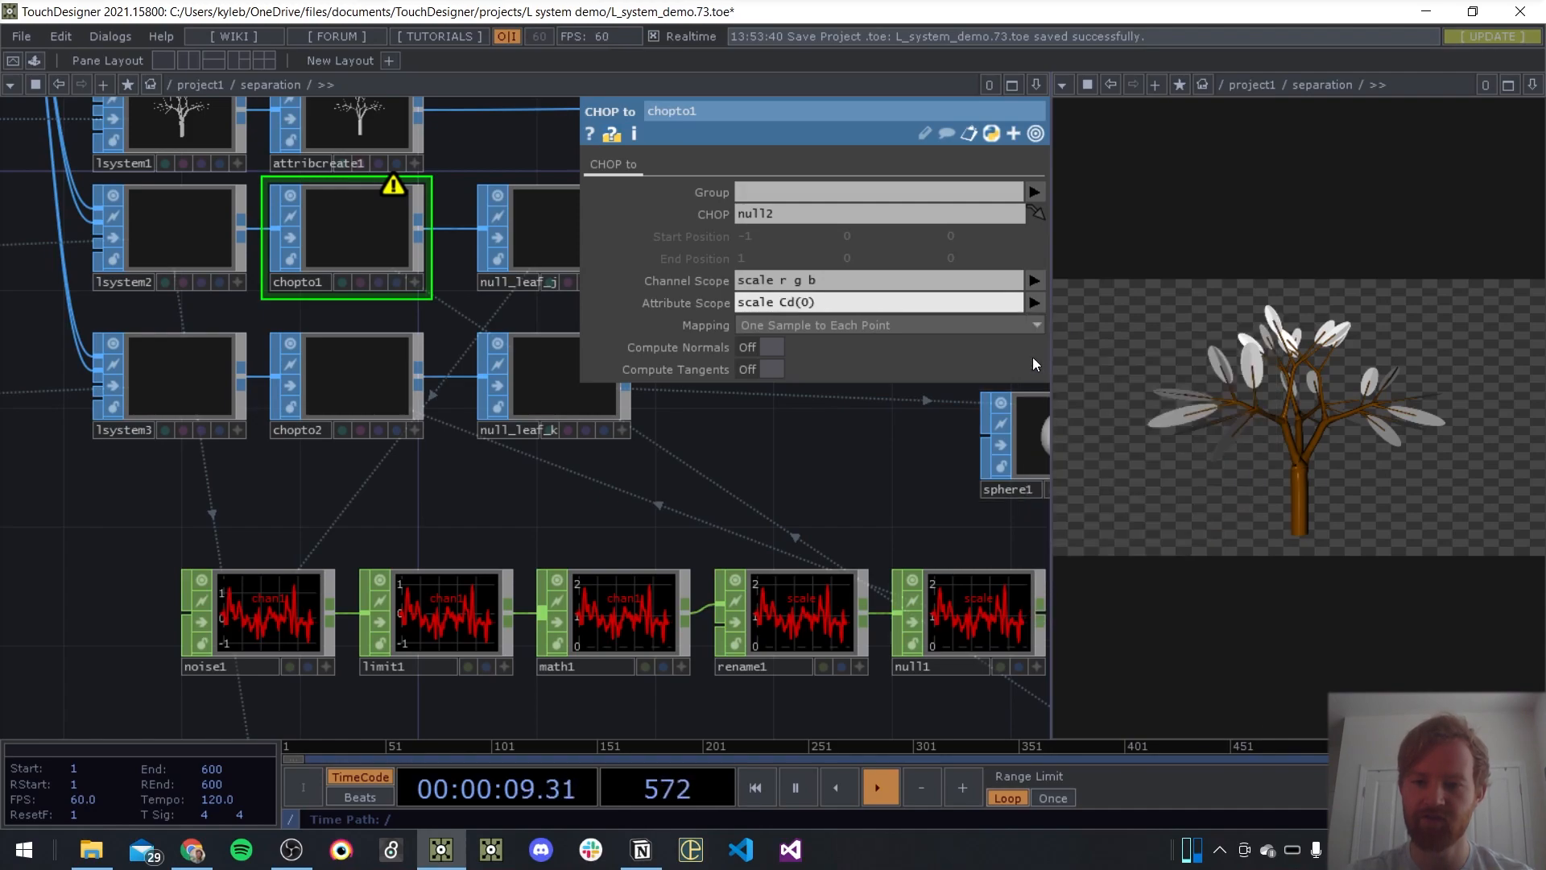
{"action": "left_click", "coordinate": [1034, 303]}
{"action": "left_click", "coordinate": [1060, 437]}
{"action": "left_click", "coordinate": [1034, 303]}
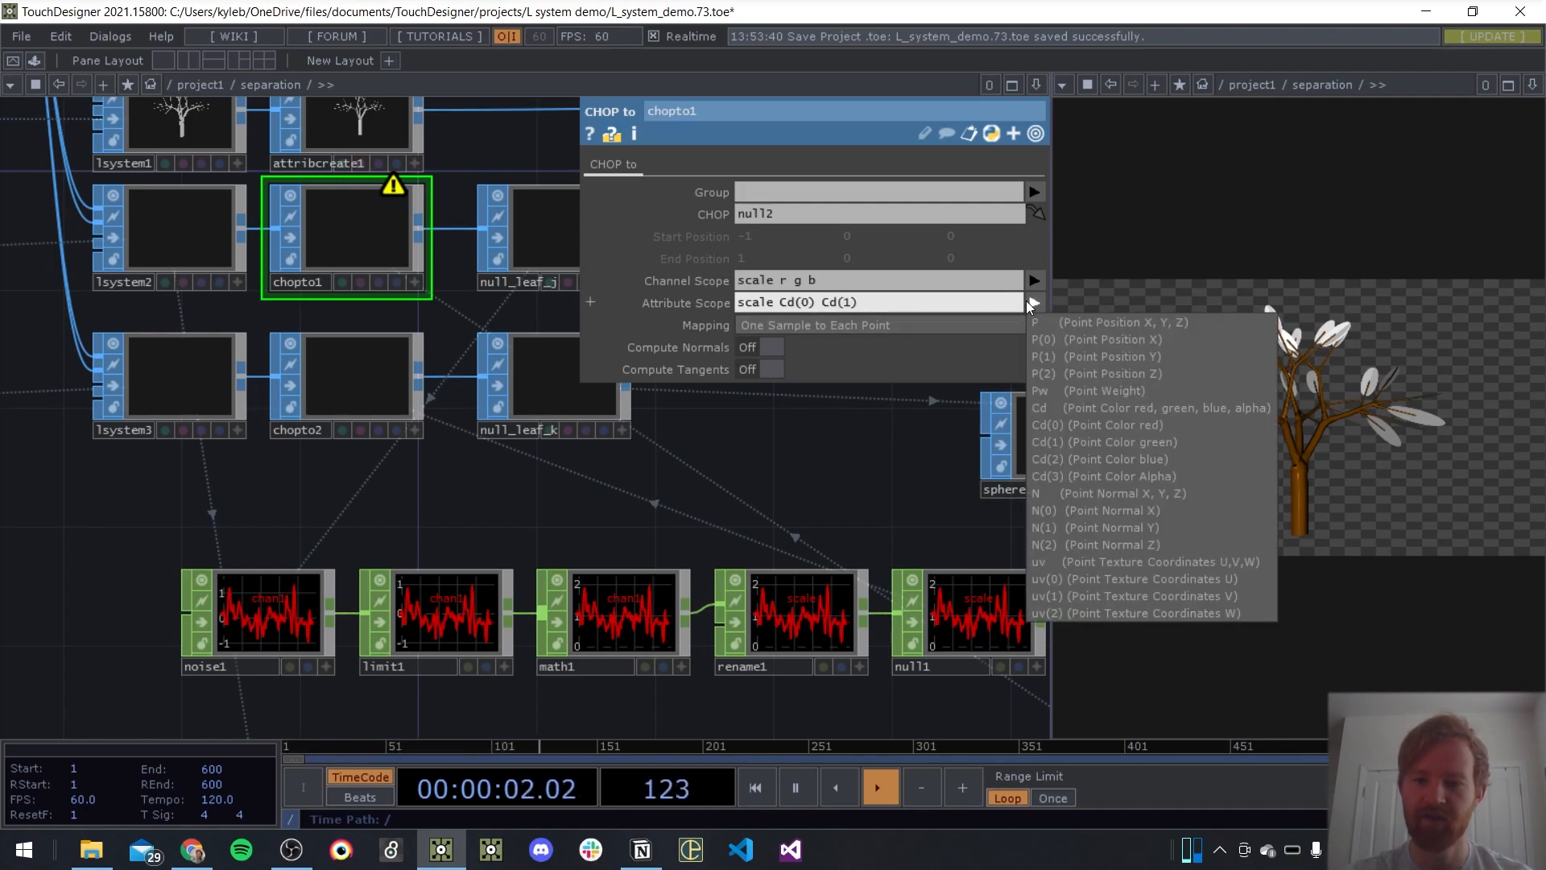
{"action": "left_click", "coordinate": [1089, 466]}
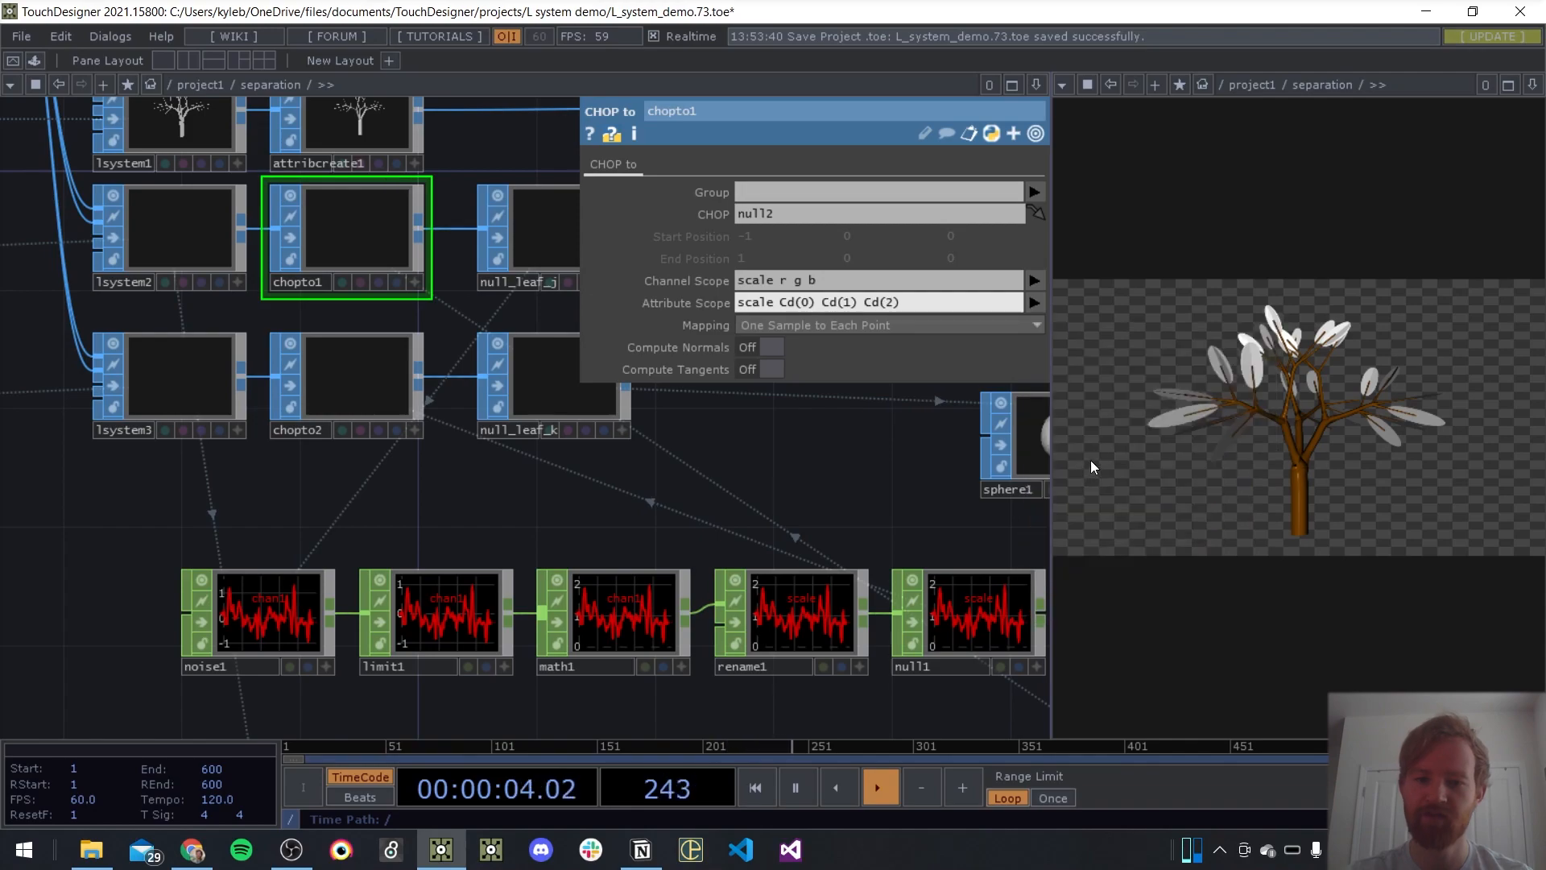
{"action": "left_click", "coordinate": [1033, 304]}
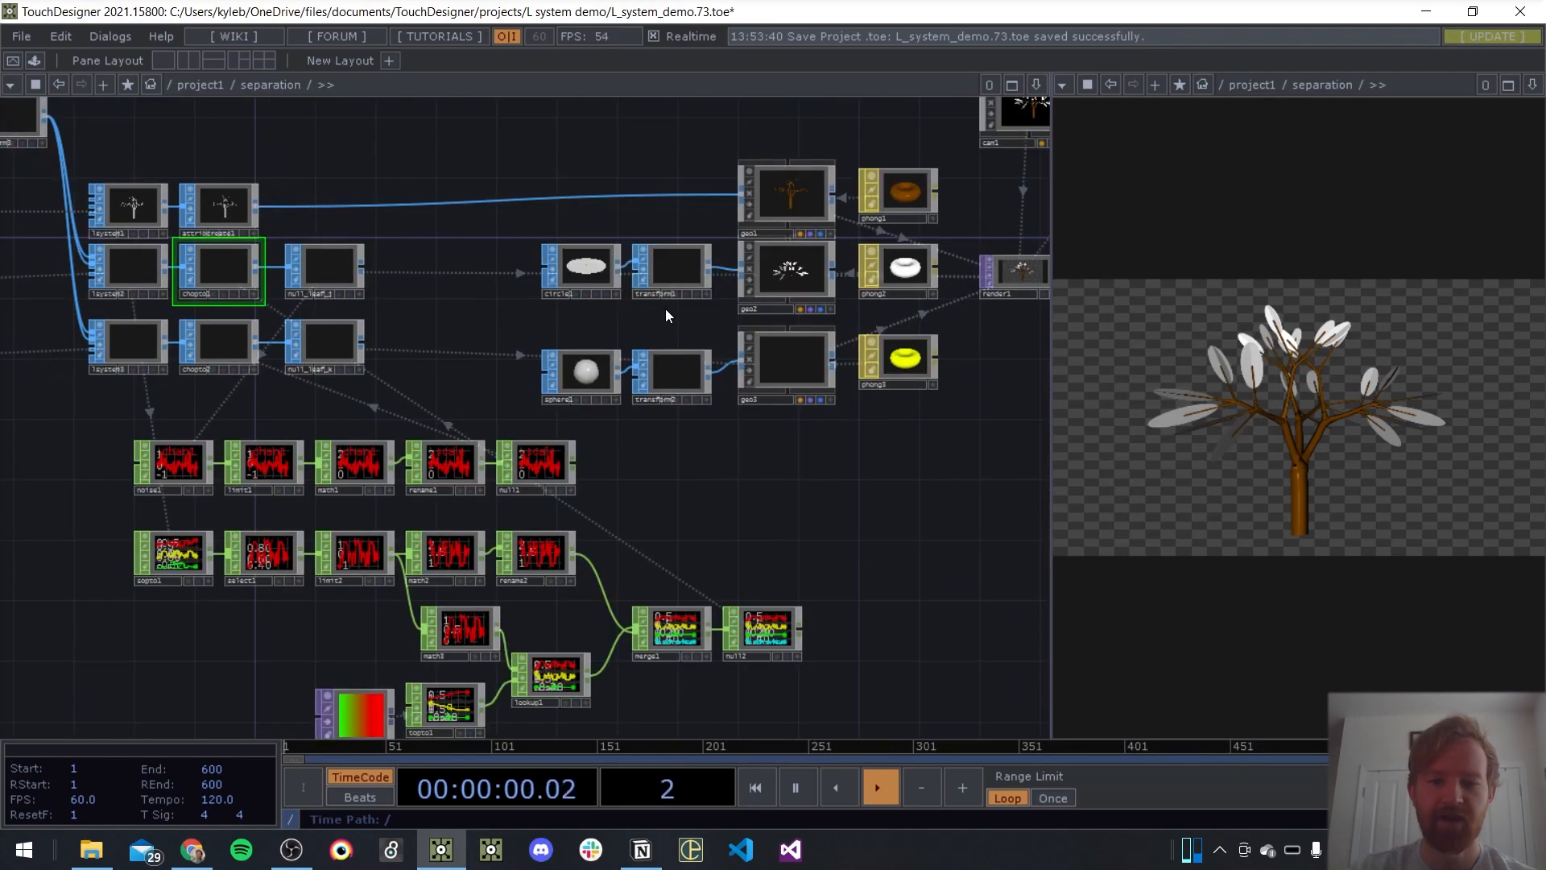
Drive geo2's instance colour with Cd(0) for R, Cd(1) for G and Cd(2) for B
{"action": "scroll", "coordinate": [563, 297], "scroll_direction": "up", "scroll_amount": 8}
{"action": "left_click", "coordinate": [562, 300]}
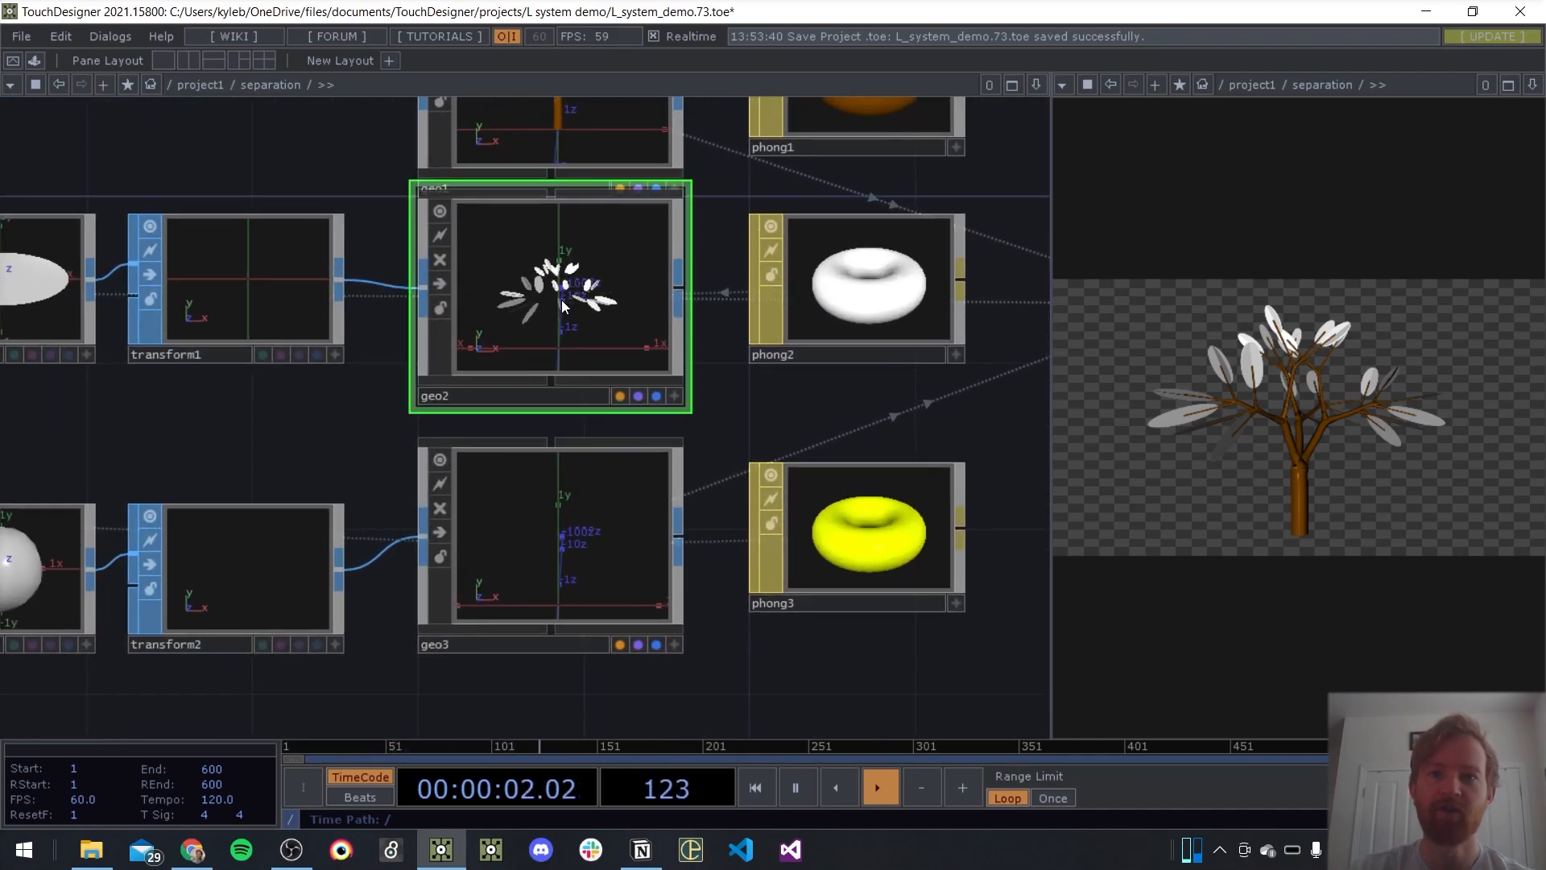
{"action": "key", "text": "p"}
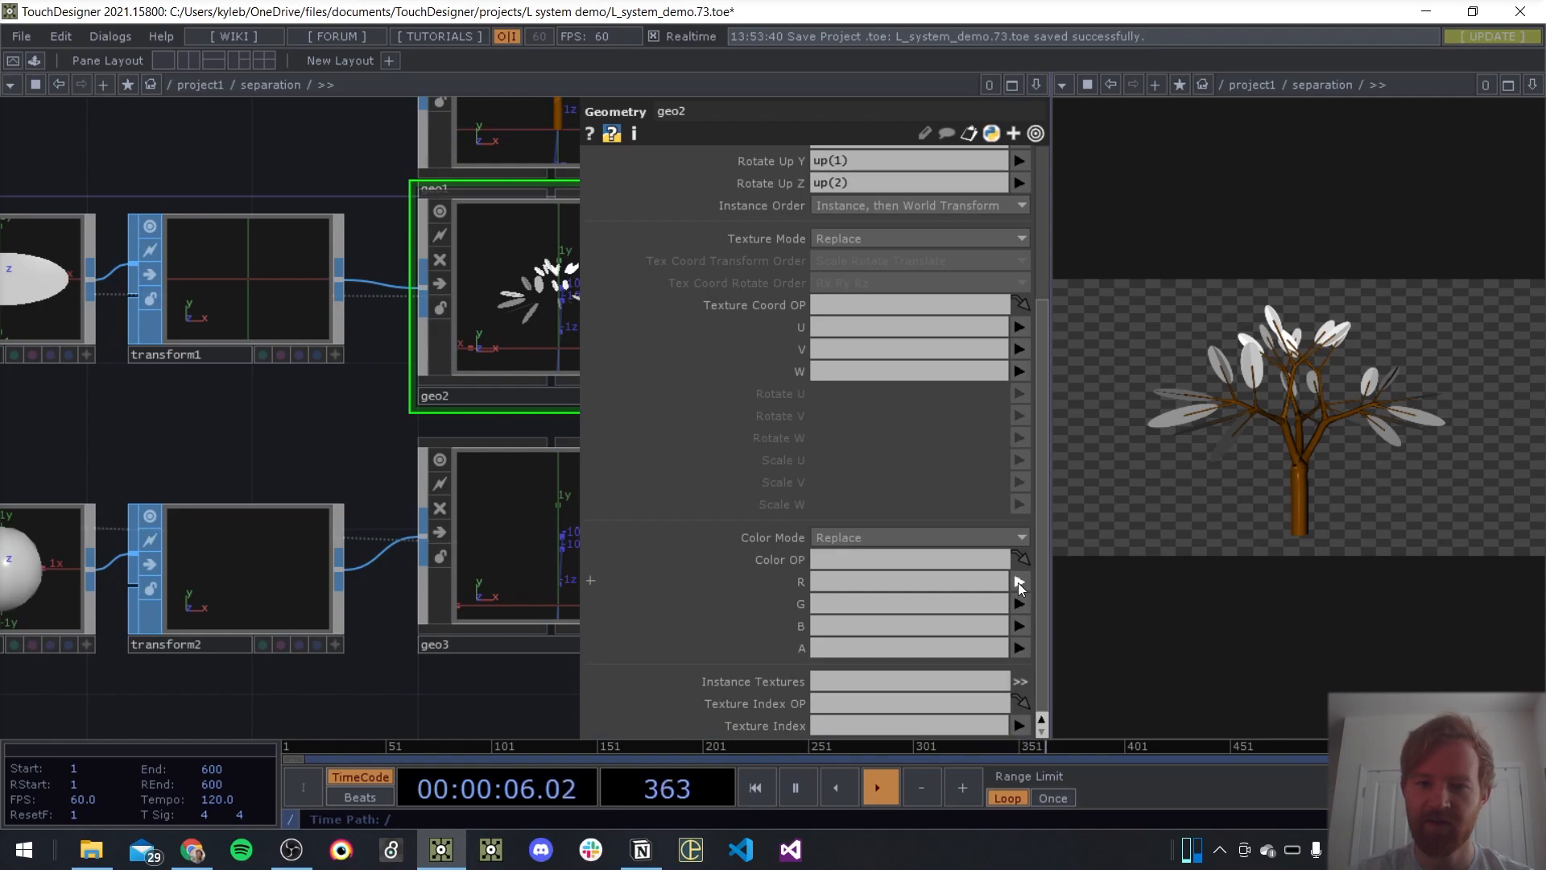
{"action": "scroll", "coordinate": [738, 286], "scroll_direction": "up", "scroll_amount": 5}
{"action": "scroll", "coordinate": [757, 338], "scroll_direction": "down", "scroll_amount": 5}
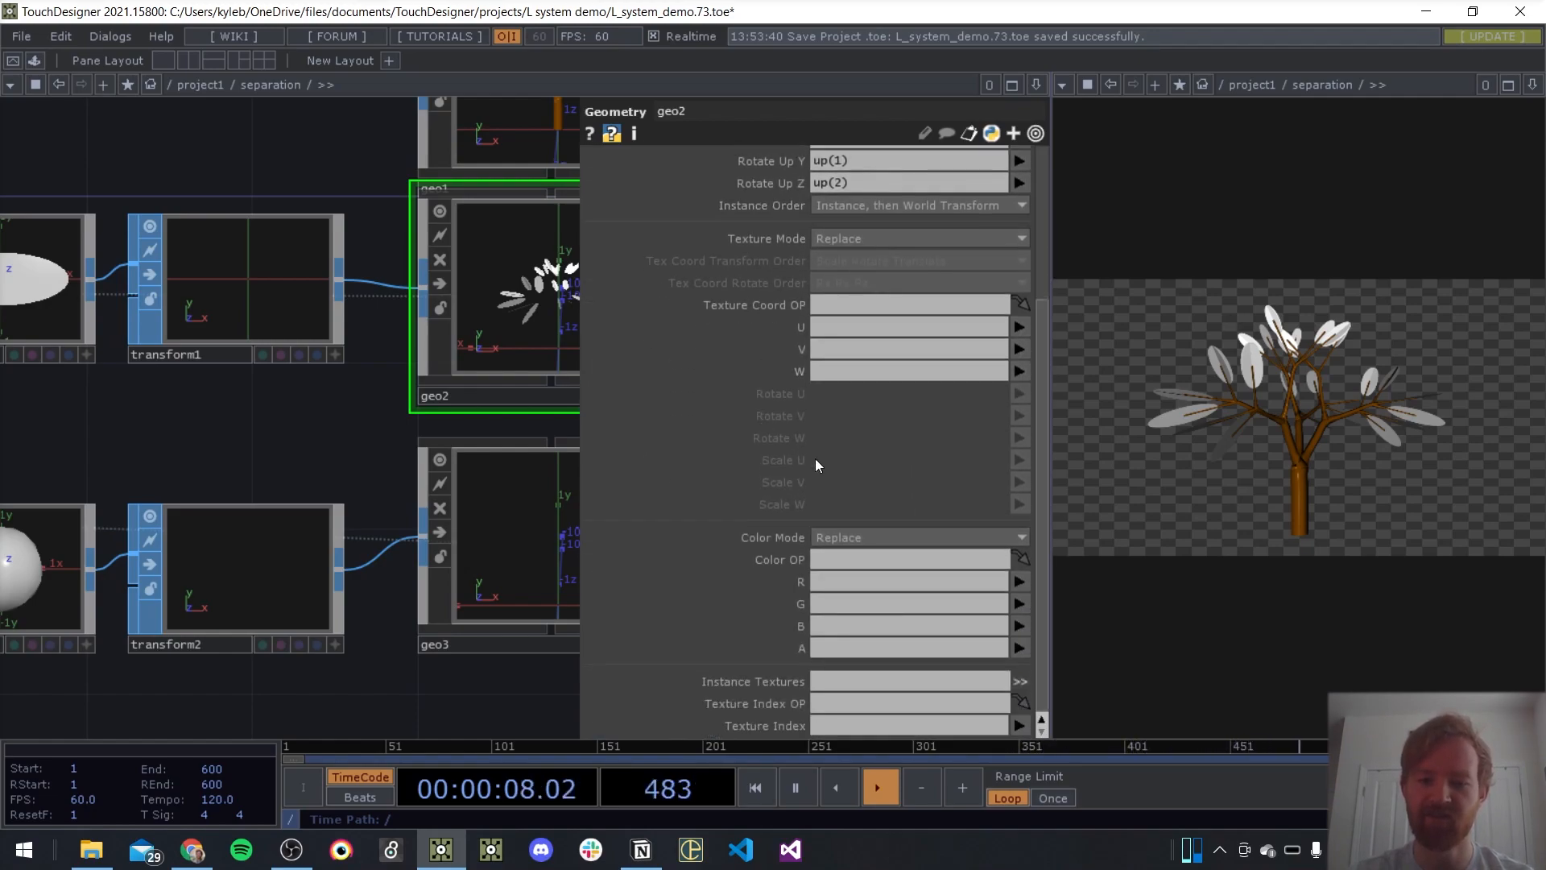
{"action": "left_click", "coordinate": [1020, 582]}
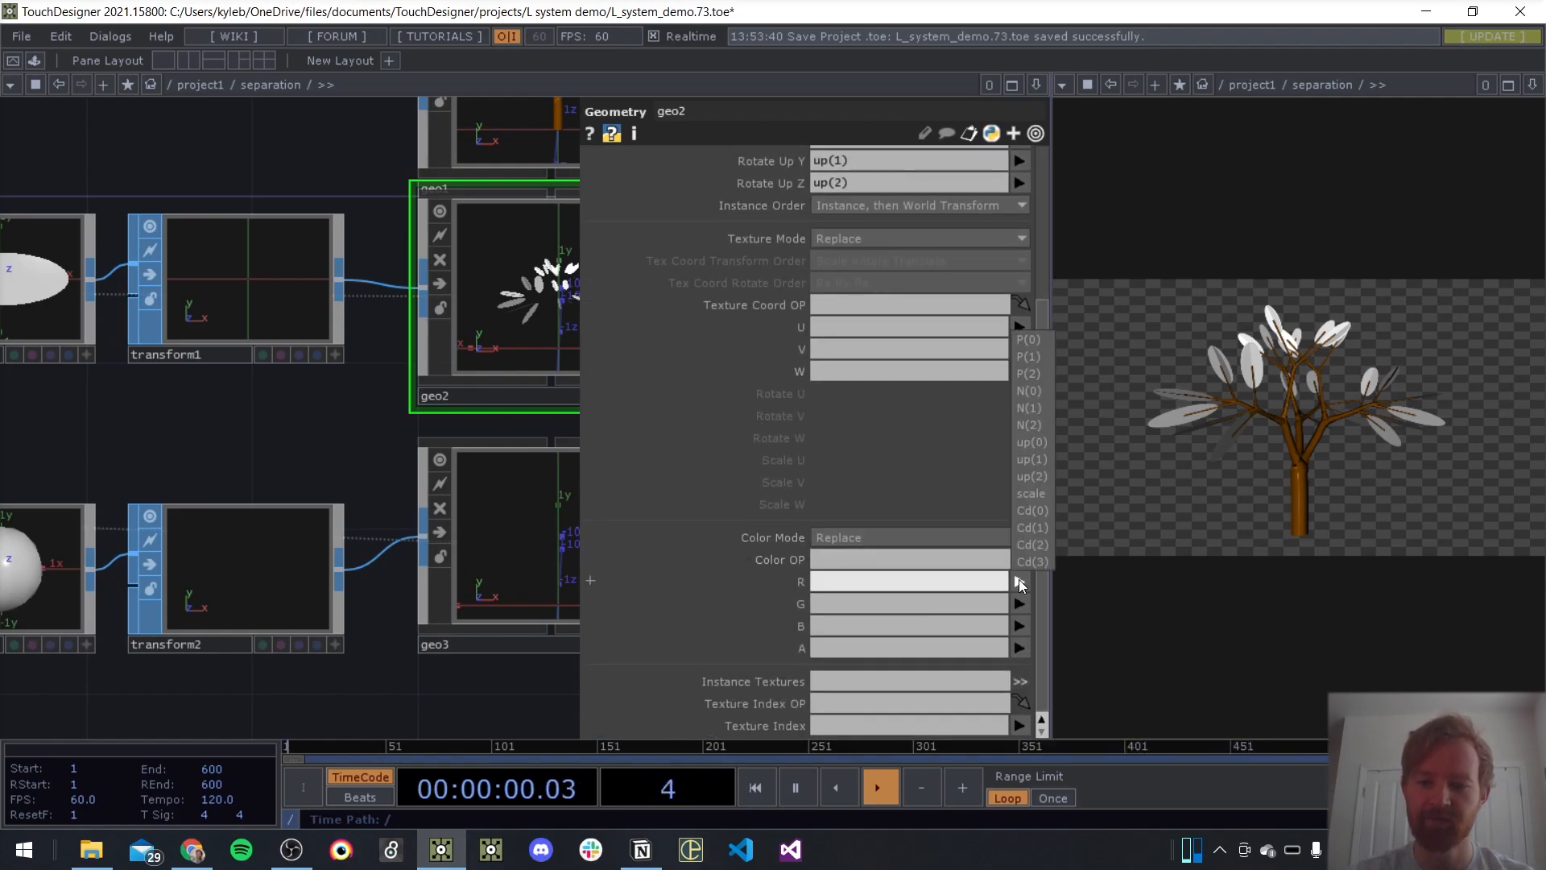
{"action": "left_click", "coordinate": [1034, 510]}
{"action": "left_click", "coordinate": [1020, 603]}
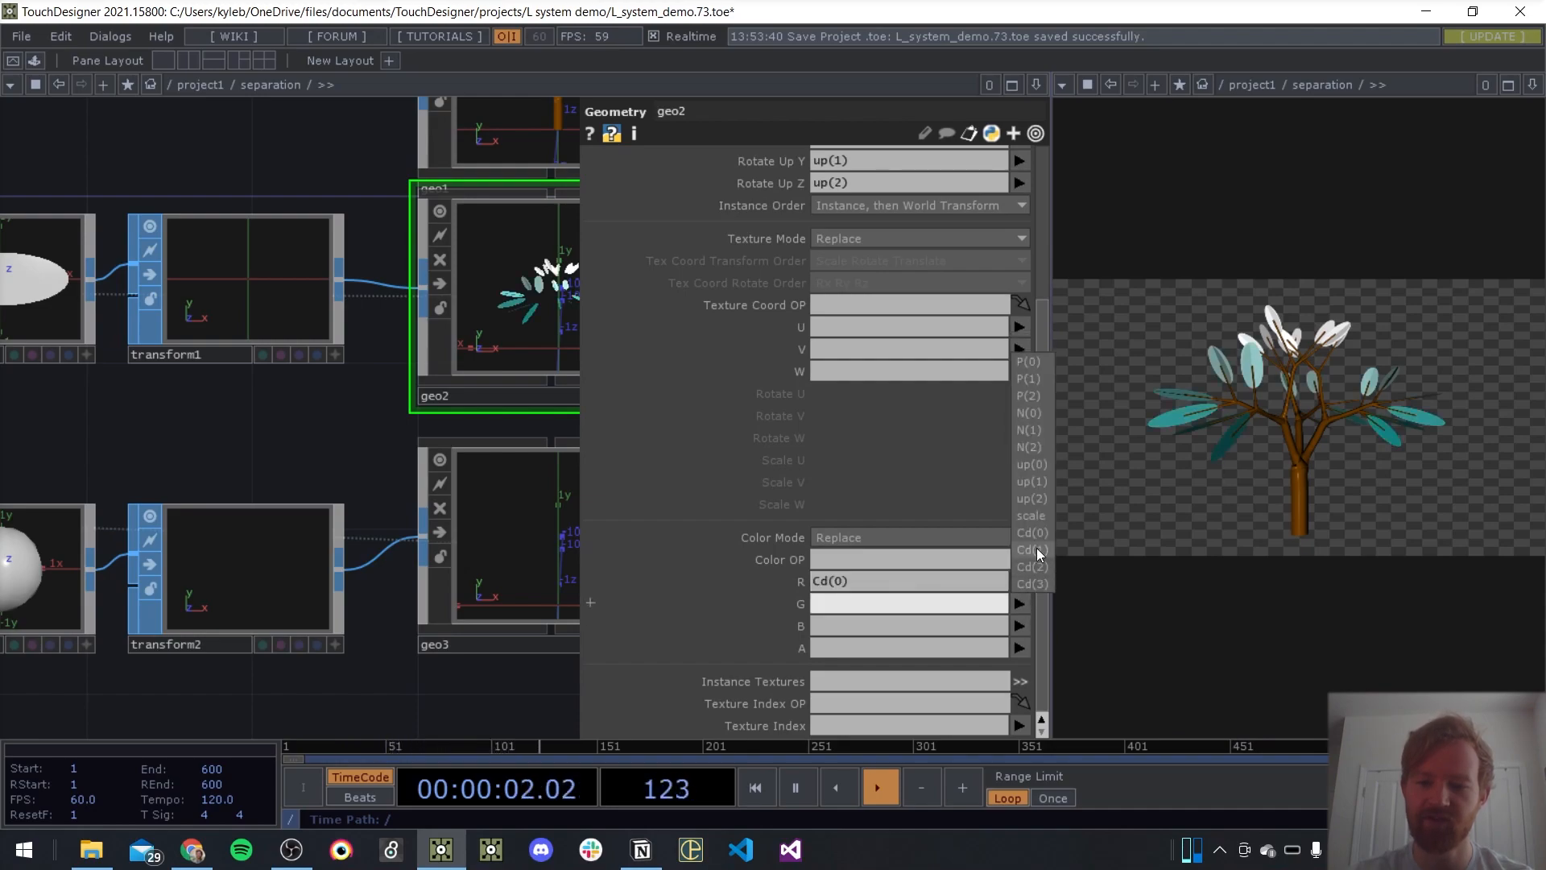
{"action": "left_click", "coordinate": [1034, 551]}
{"action": "left_click", "coordinate": [1021, 624]}
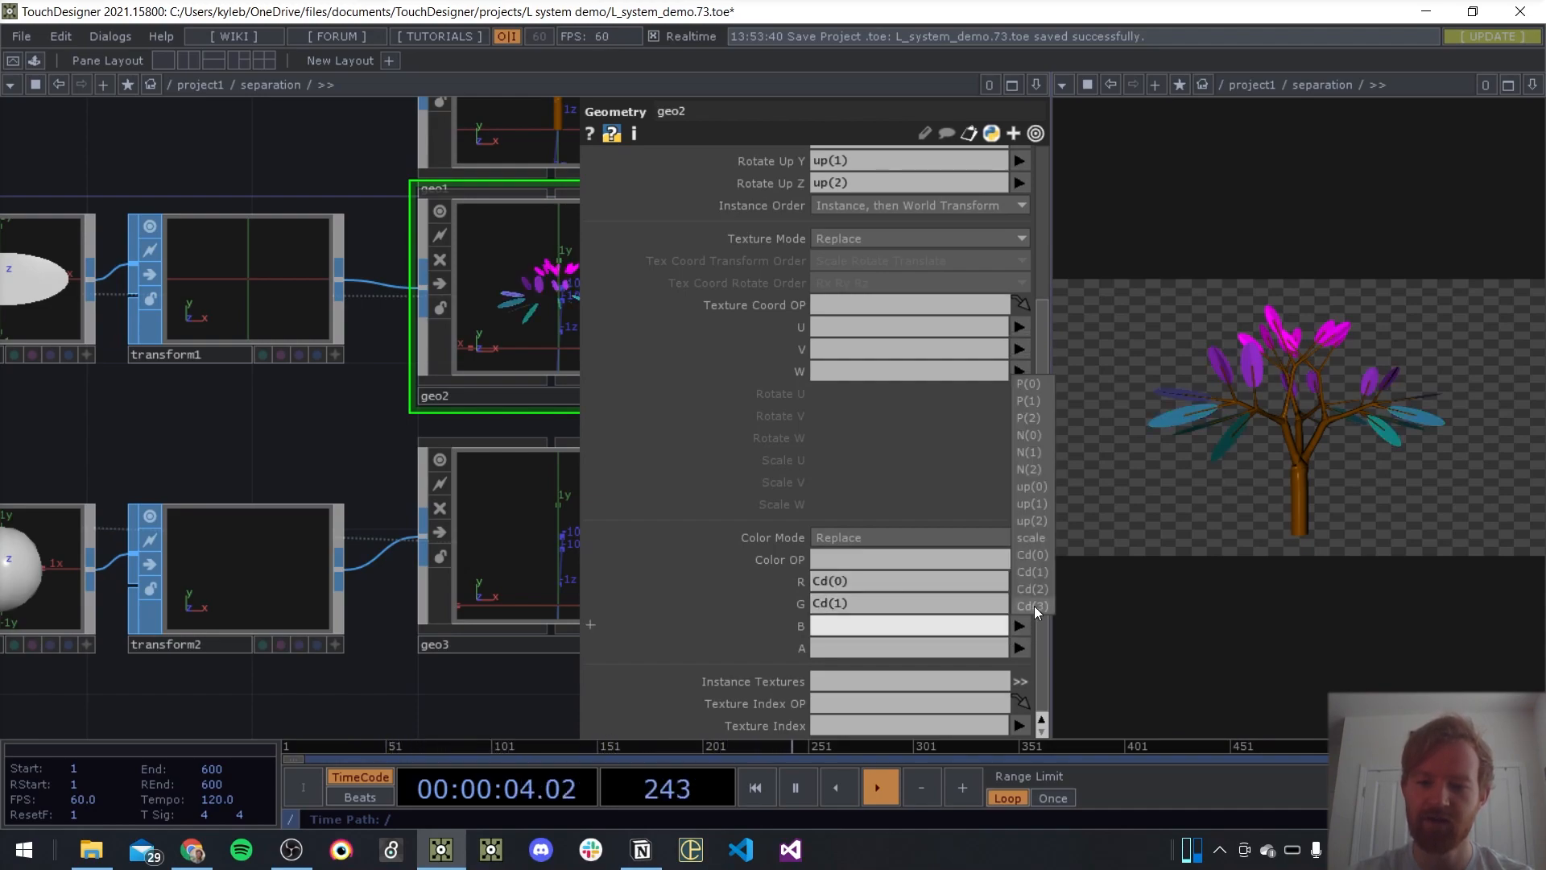
{"action": "left_click", "coordinate": [1037, 591]}
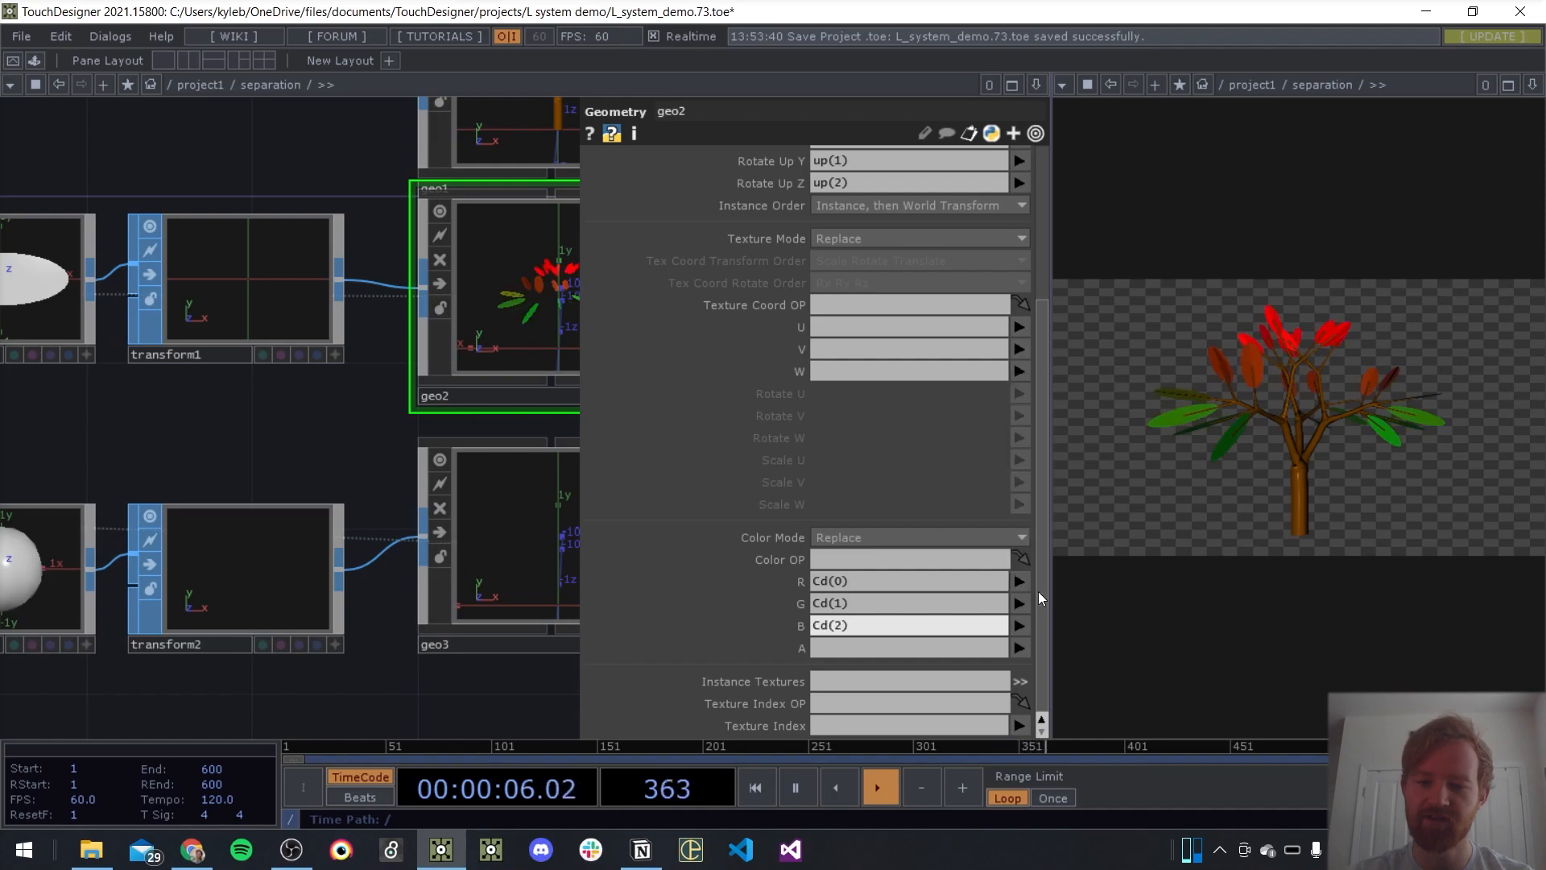
Recolour ramp1's middle key between green and red to blue with Hue 240
{"action": "left_click", "coordinate": [347, 674]}
{"action": "key", "text": "p"}
{"action": "left_click_drag", "start_coordinate": [353, 678], "coordinate": [631, 295]}
{"action": "scroll", "coordinate": [636, 297], "scroll_direction": "down", "scroll_amount": 4}
{"action": "left_click_drag", "start_coordinate": [515, 515], "coordinate": [795, 286]}
{"action": "scroll", "coordinate": [525, 480], "scroll_direction": "up", "scroll_amount": 4}
{"action": "left_click", "coordinate": [340, 511]}
{"action": "key", "text": "p"}
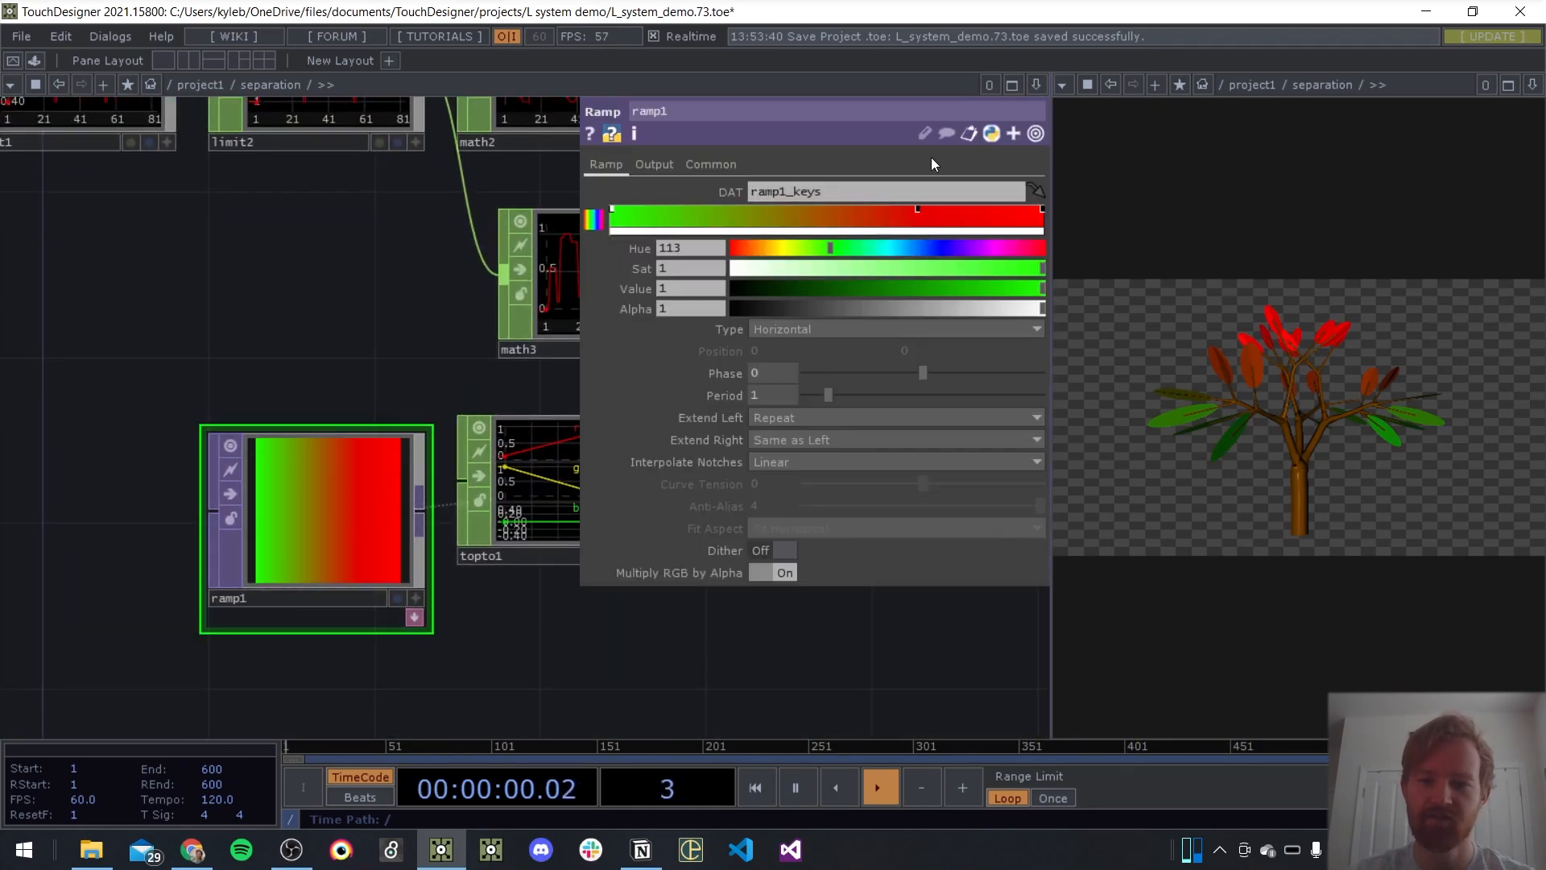
{"action": "left_click", "coordinate": [917, 210]}
{"action": "left_click_drag", "start_coordinate": [934, 247], "coordinate": [940, 245]}
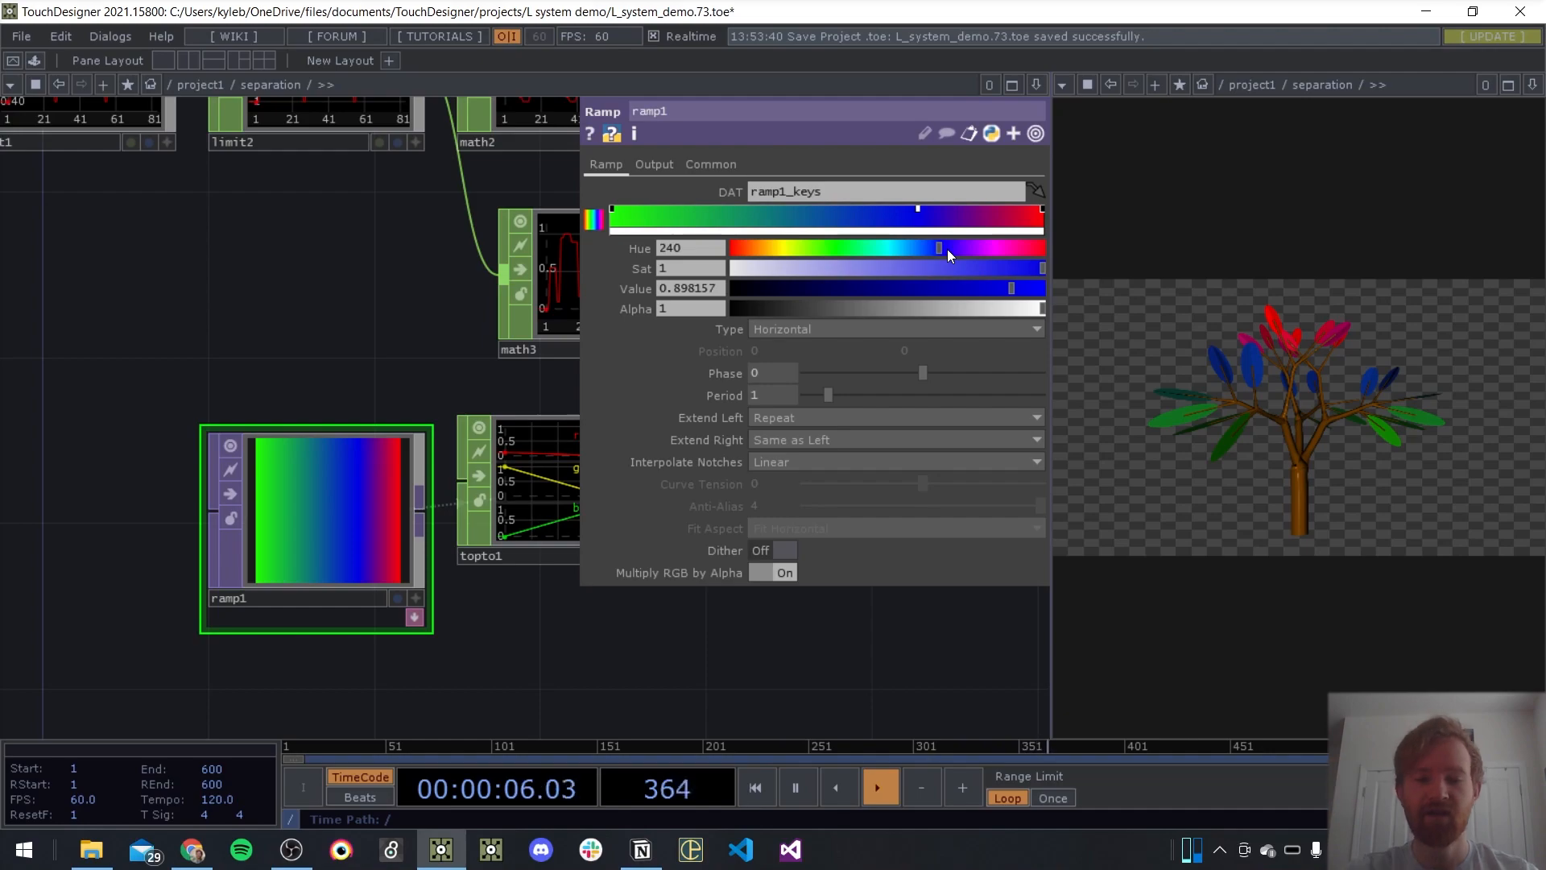
{"action": "key", "text": "p"}
{"action": "scroll", "coordinate": [426, 208], "scroll_direction": "down", "scroll_amount": 2}
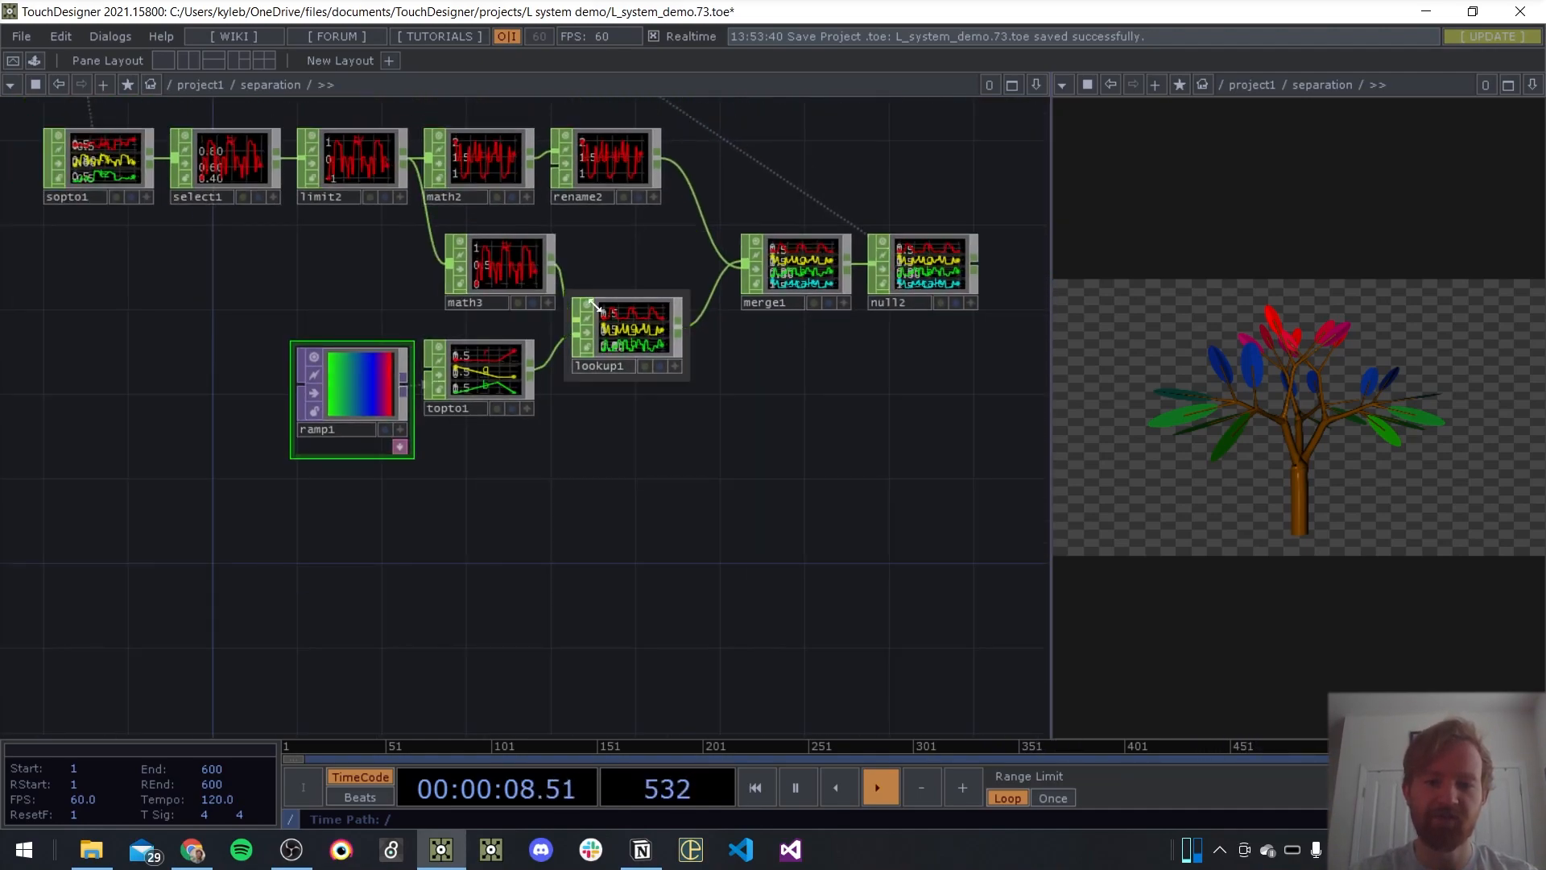
{"action": "left_click_drag", "start_coordinate": [505, 245], "coordinate": [670, 335]}
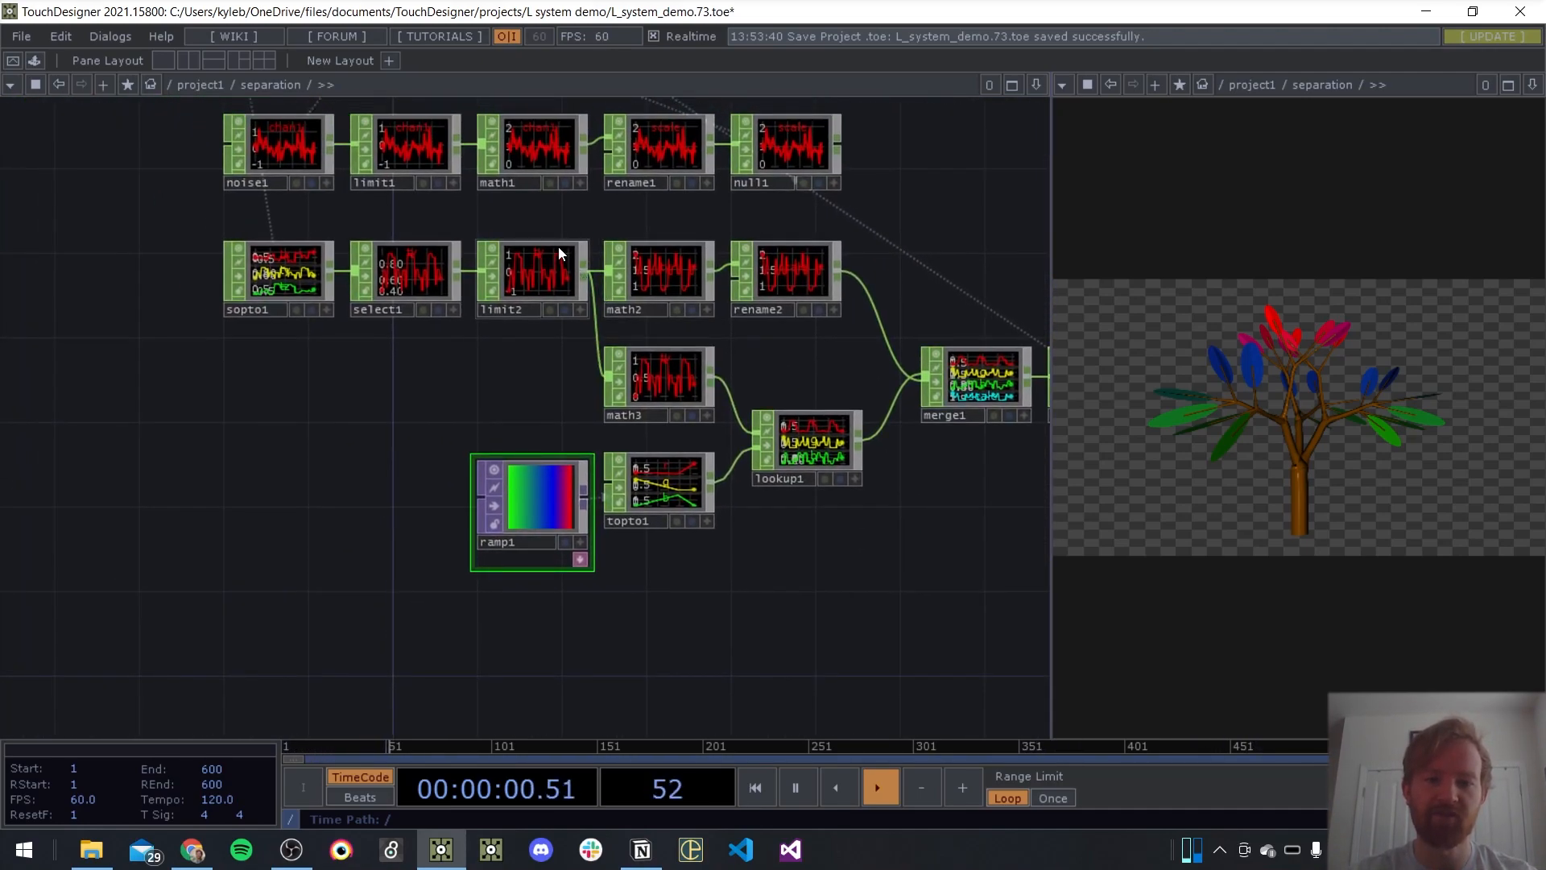
Feed math3 from limit1 instead of limit2, so the noise signal drives the ramp lookup
{"action": "left_click_drag", "start_coordinate": [548, 364], "coordinate": [531, 377]}
{"action": "left_click_drag", "start_coordinate": [570, 152], "coordinate": [578, 383]}
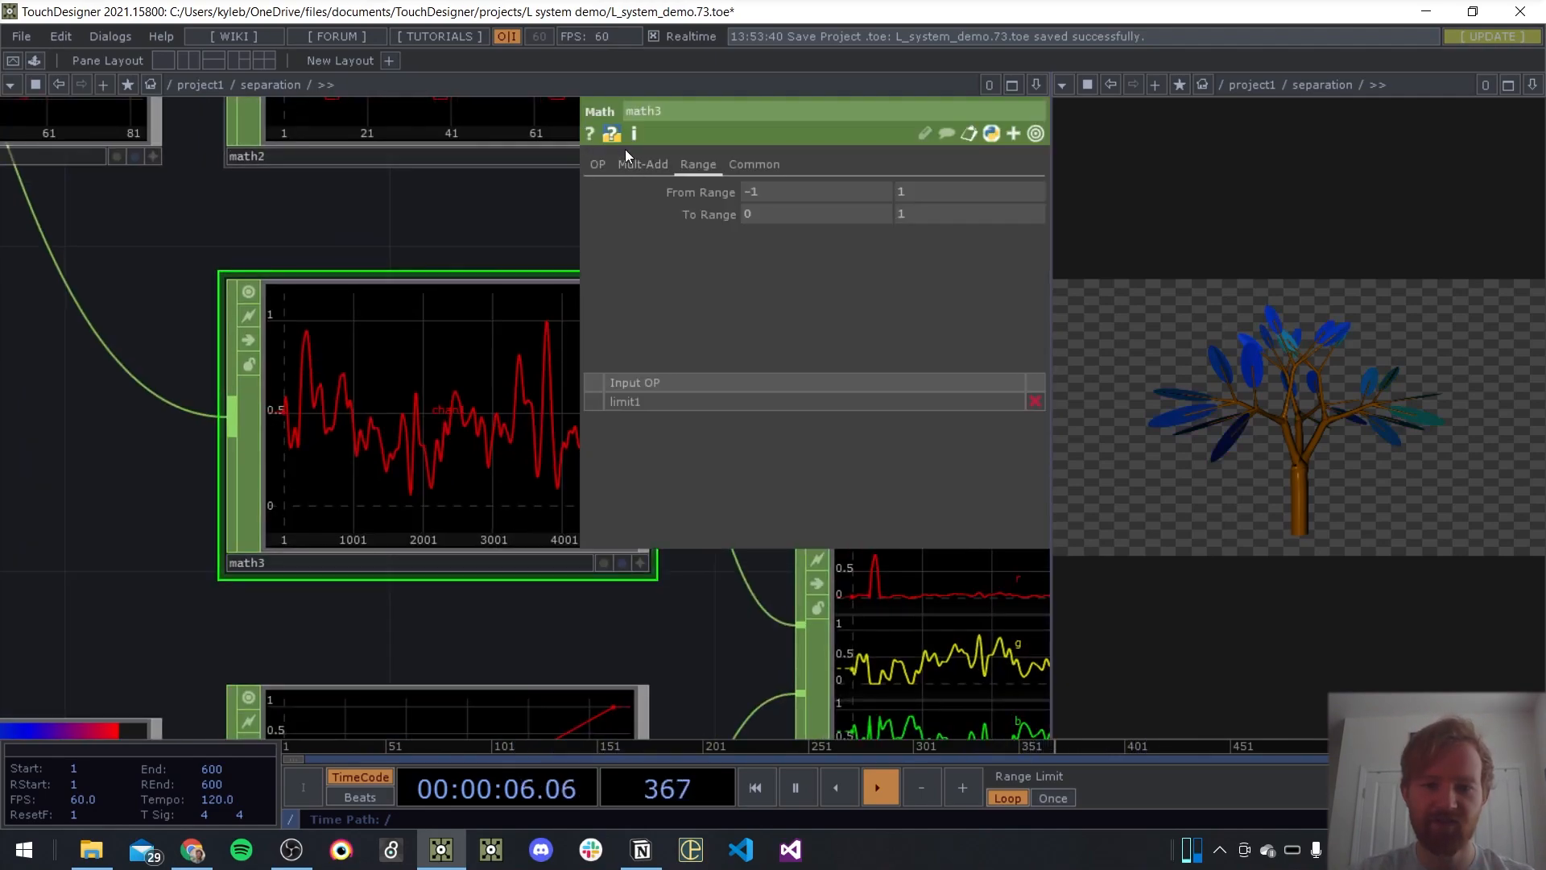
{"action": "left_click", "coordinate": [598, 164]}
Set math3's Multiply to 8.42 to spread the noise across more of the ramp's colours
{"action": "left_click_drag", "start_coordinate": [381, 212], "coordinate": [228, 211]}
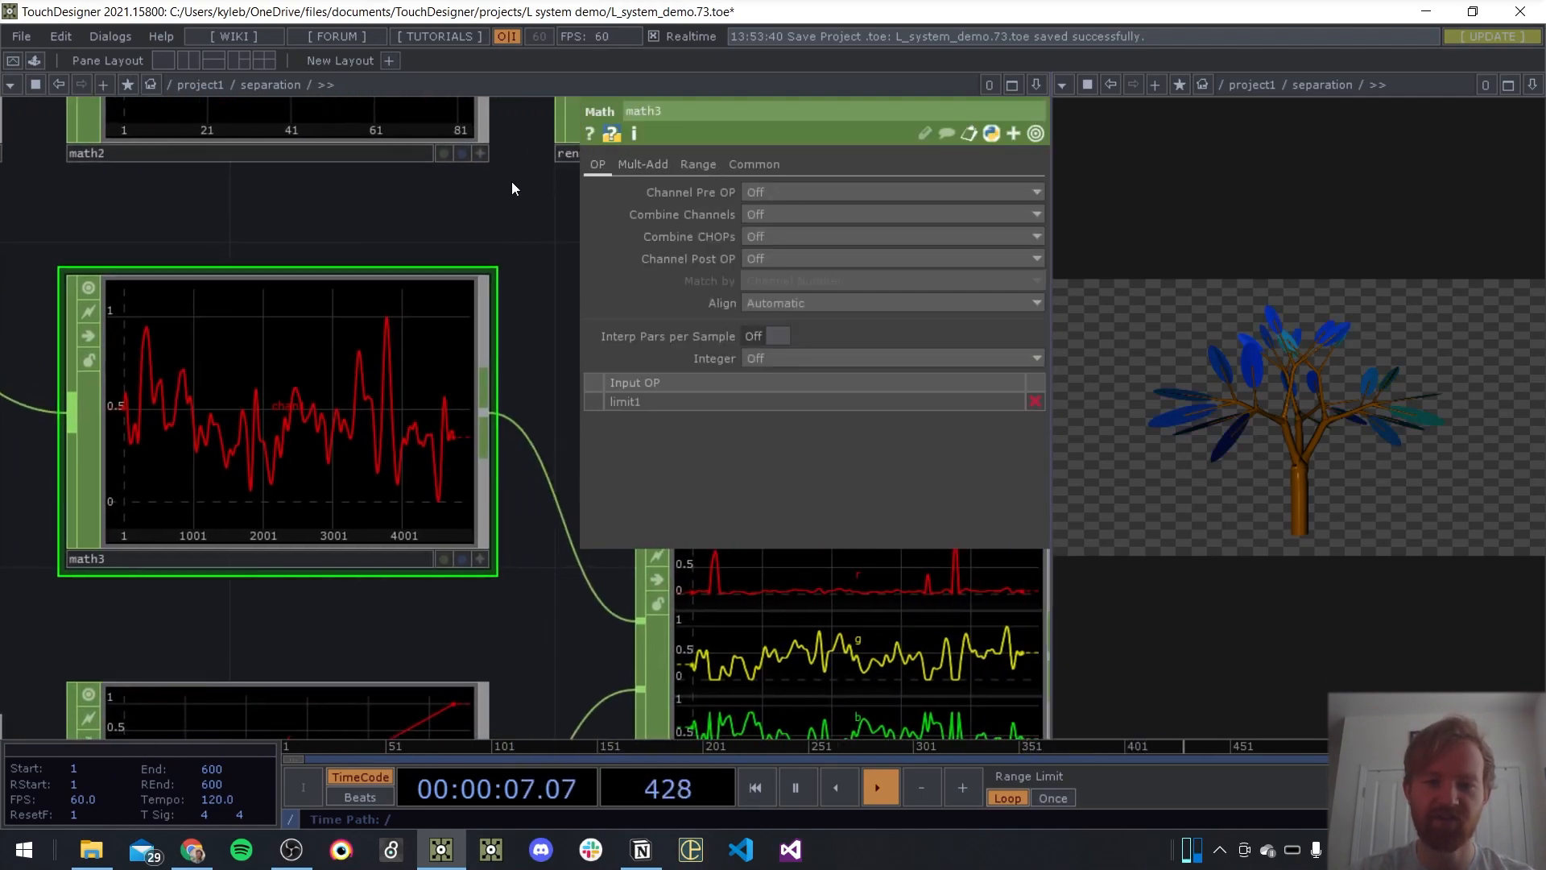
{"action": "left_click", "coordinate": [683, 166]}
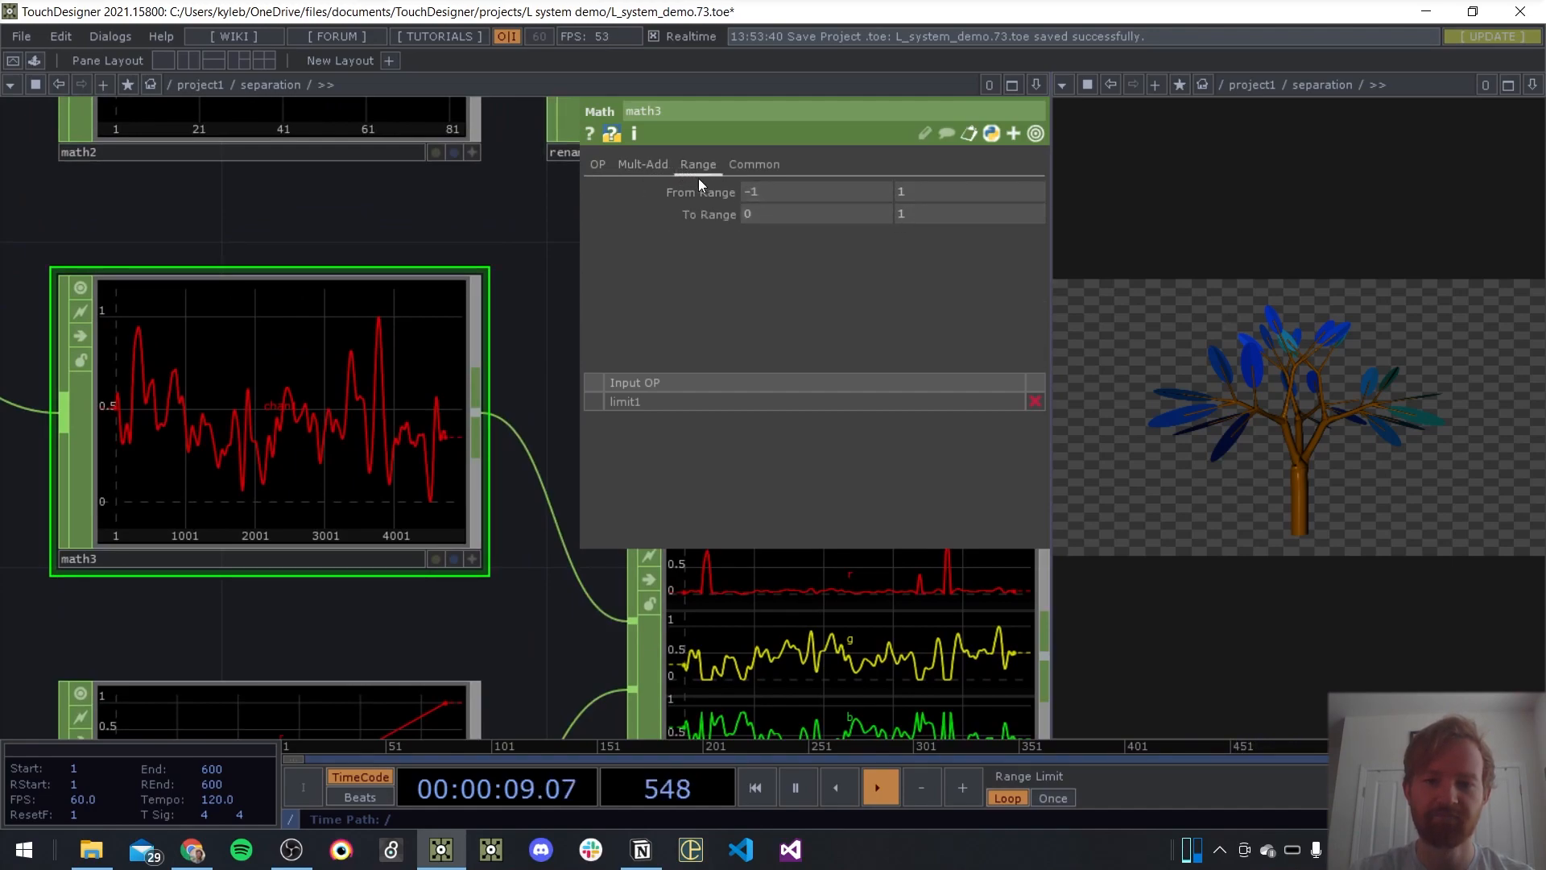
{"action": "left_click", "coordinate": [644, 164]}
{"action": "left_click_drag", "start_coordinate": [821, 218], "coordinate": [1021, 233]}
{"action": "left_click_drag", "start_coordinate": [466, 230], "coordinate": [374, 209]}
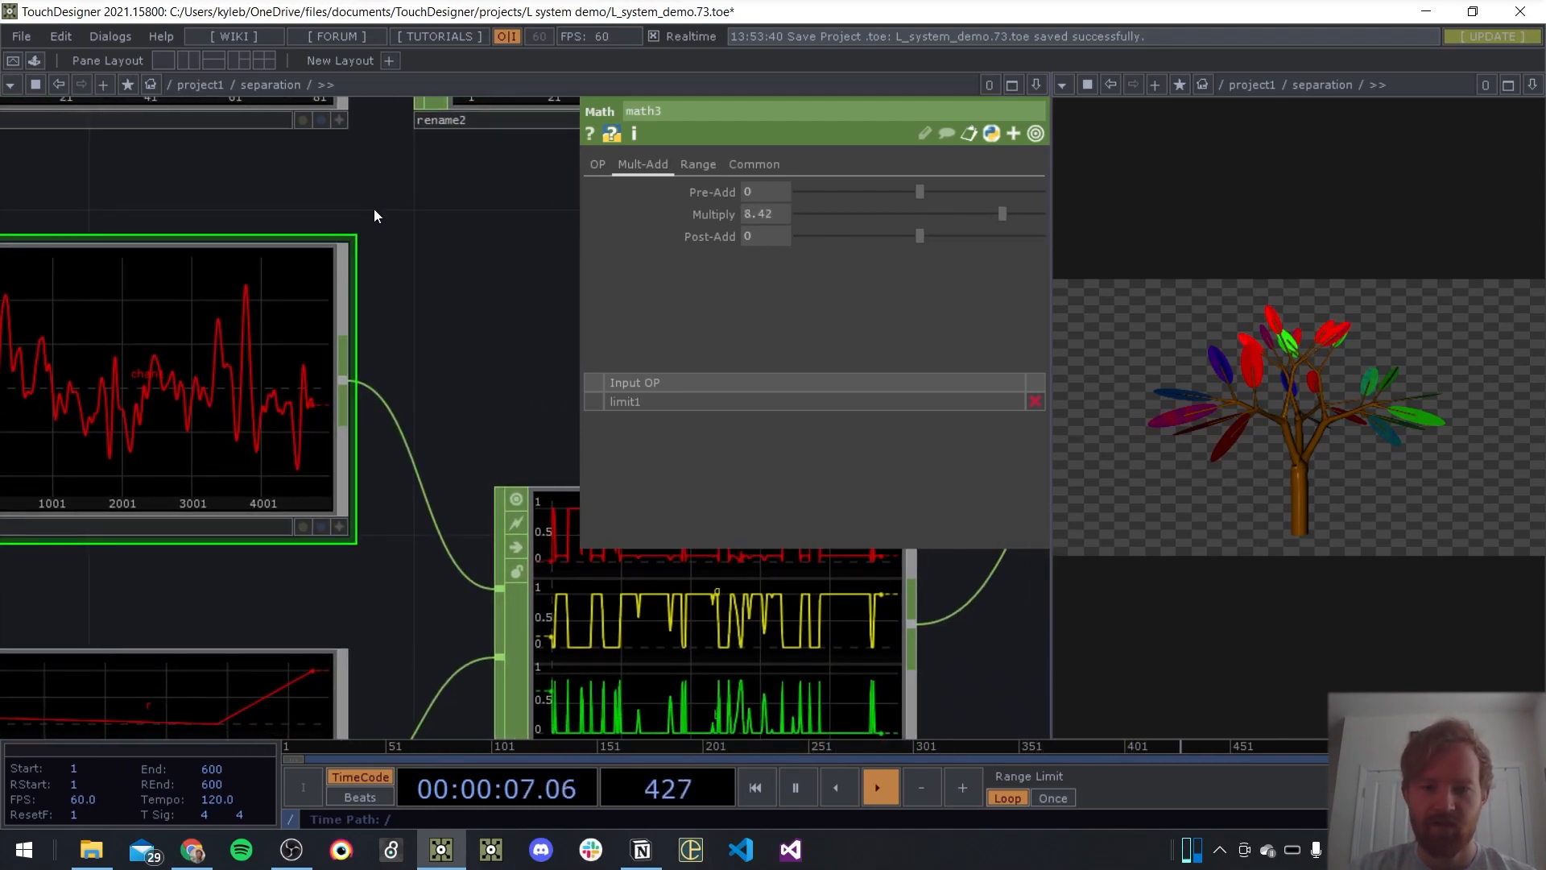
{"action": "key", "text": "p"}
{"action": "scroll", "coordinate": [580, 369], "scroll_direction": "down", "scroll_amount": 5}
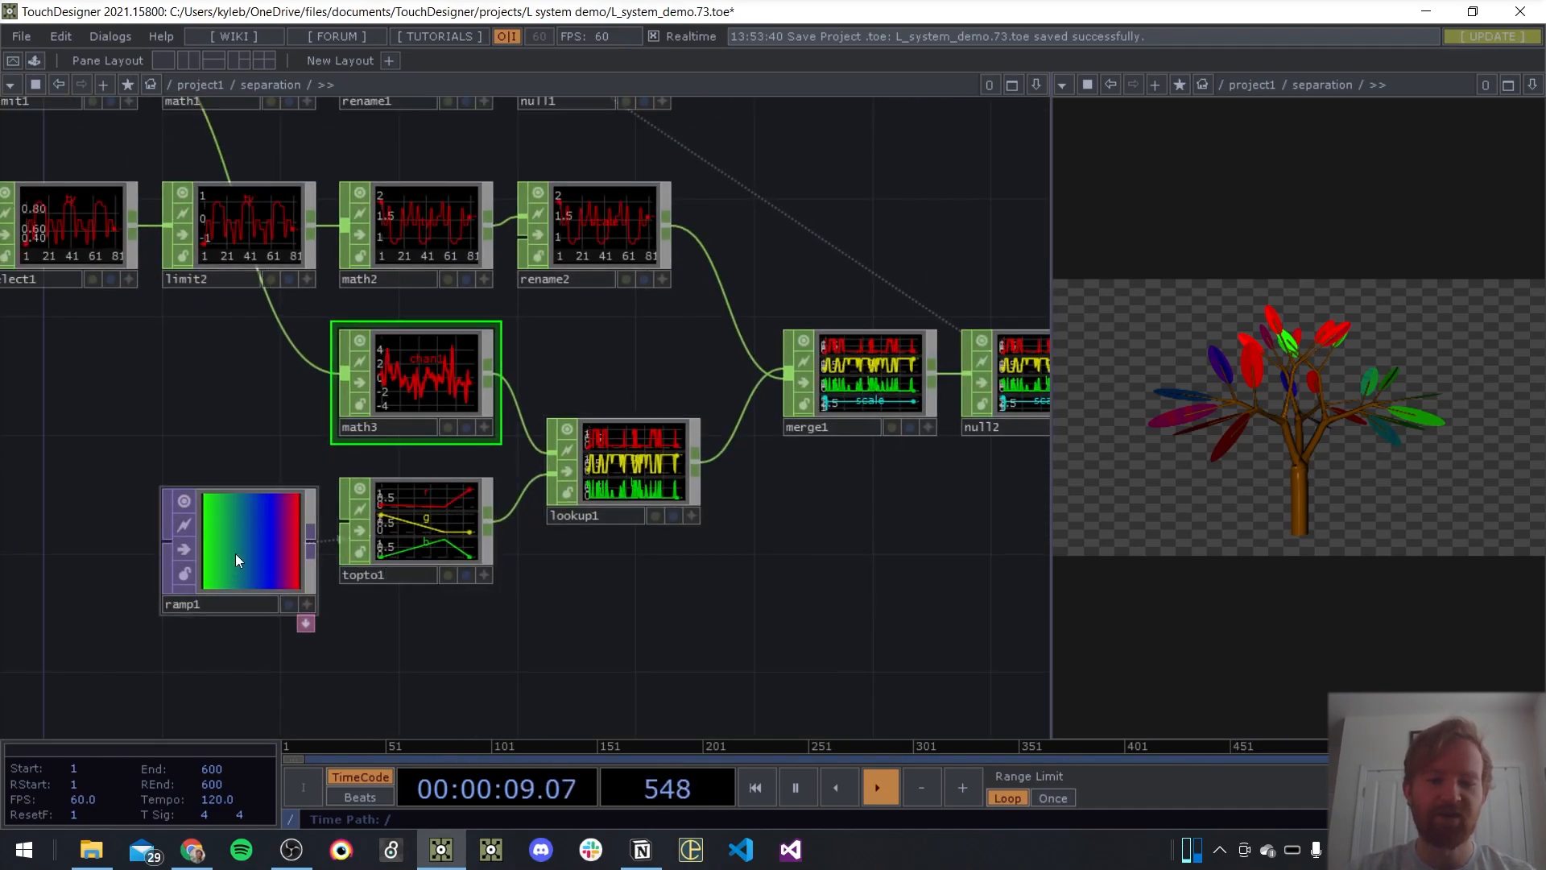
Move ramp1 up so it lines up beside topto1
{"action": "left_click_drag", "start_coordinate": [235, 554], "coordinate": [236, 525]}
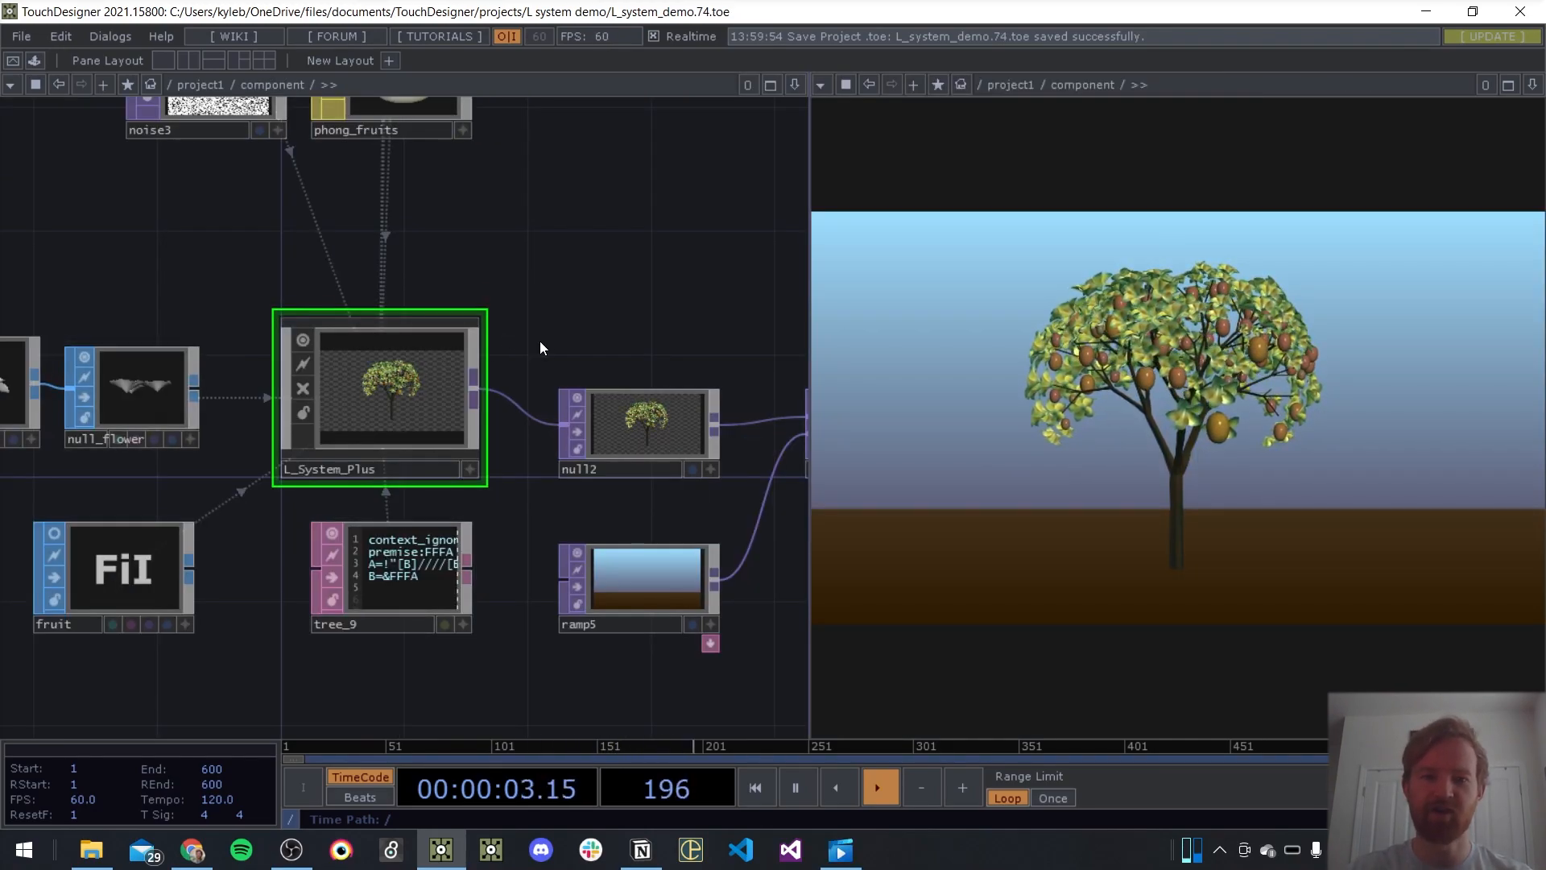
{"action": "left_click_drag", "start_coordinate": [539, 340], "coordinate": [665, 350]}
{"action": "scroll", "coordinate": [586, 428], "scroll_direction": "up", "scroll_amount": 3}
{"action": "left_click_drag", "start_coordinate": [693, 245], "coordinate": [581, 207]}
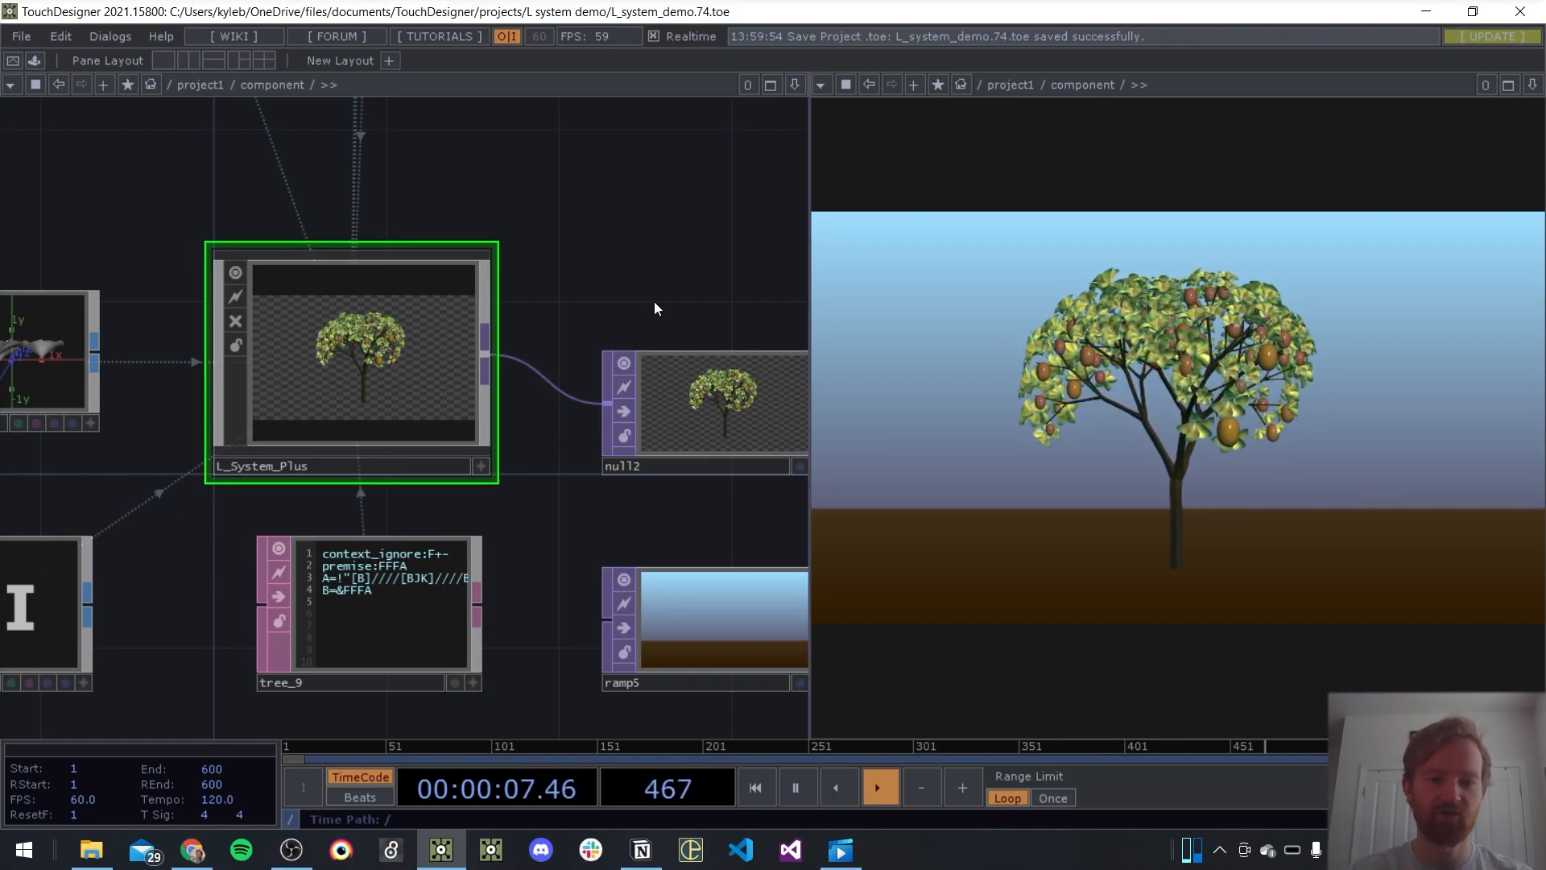
Display L_System_Plus's parameters, widen the network pane, and look through the L system settings
{"action": "left_click_drag", "start_coordinate": [654, 302], "coordinate": [678, 260]}
{"action": "key", "text": "p"}
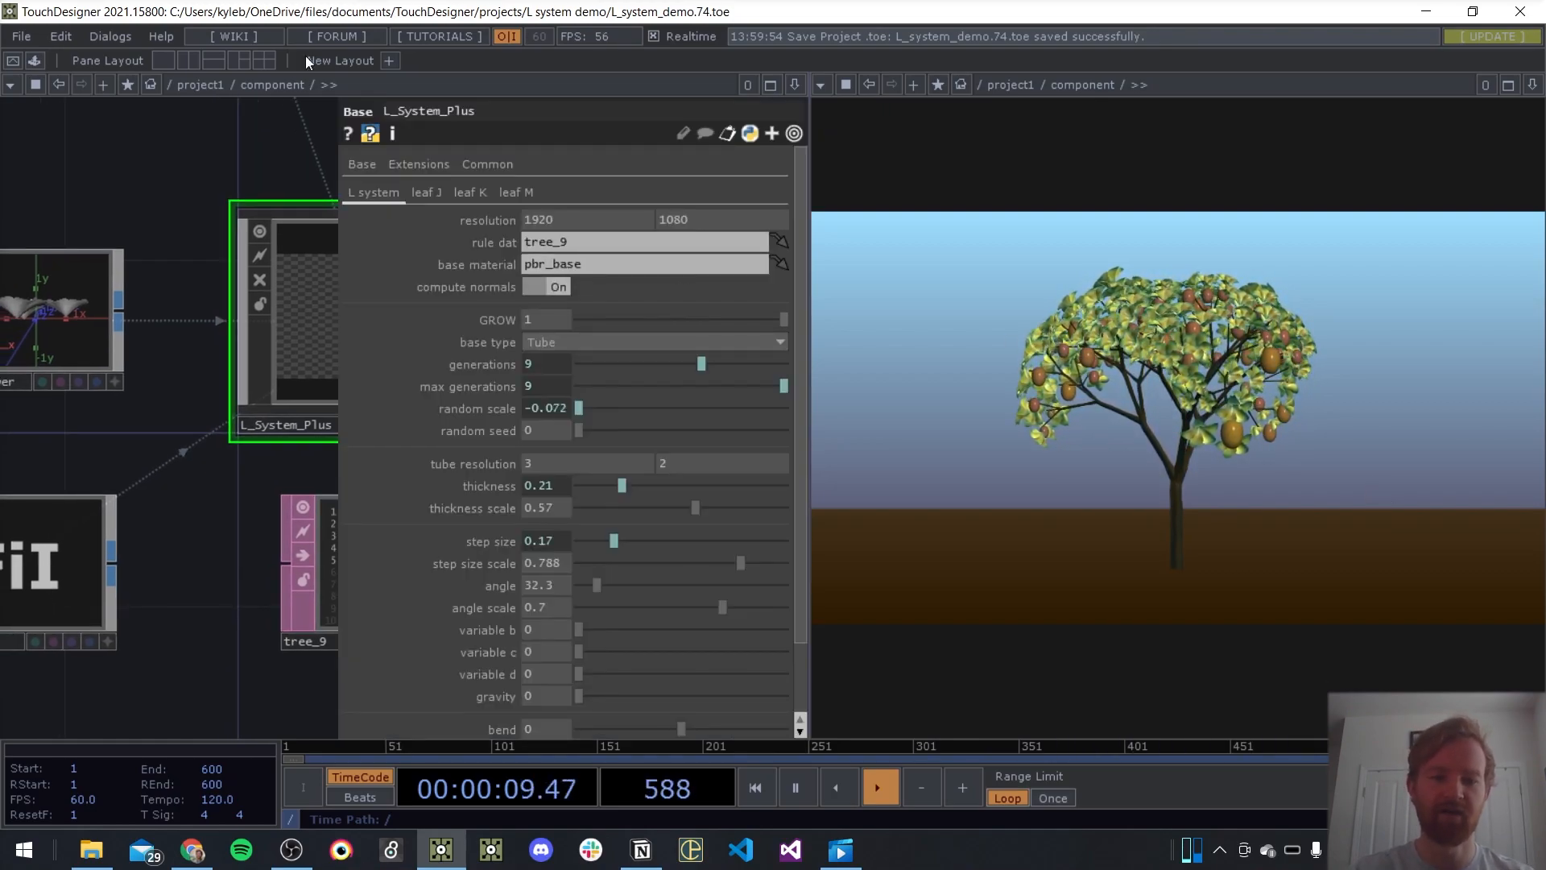
{"action": "left_click_drag", "start_coordinate": [295, 143], "coordinate": [216, 172]}
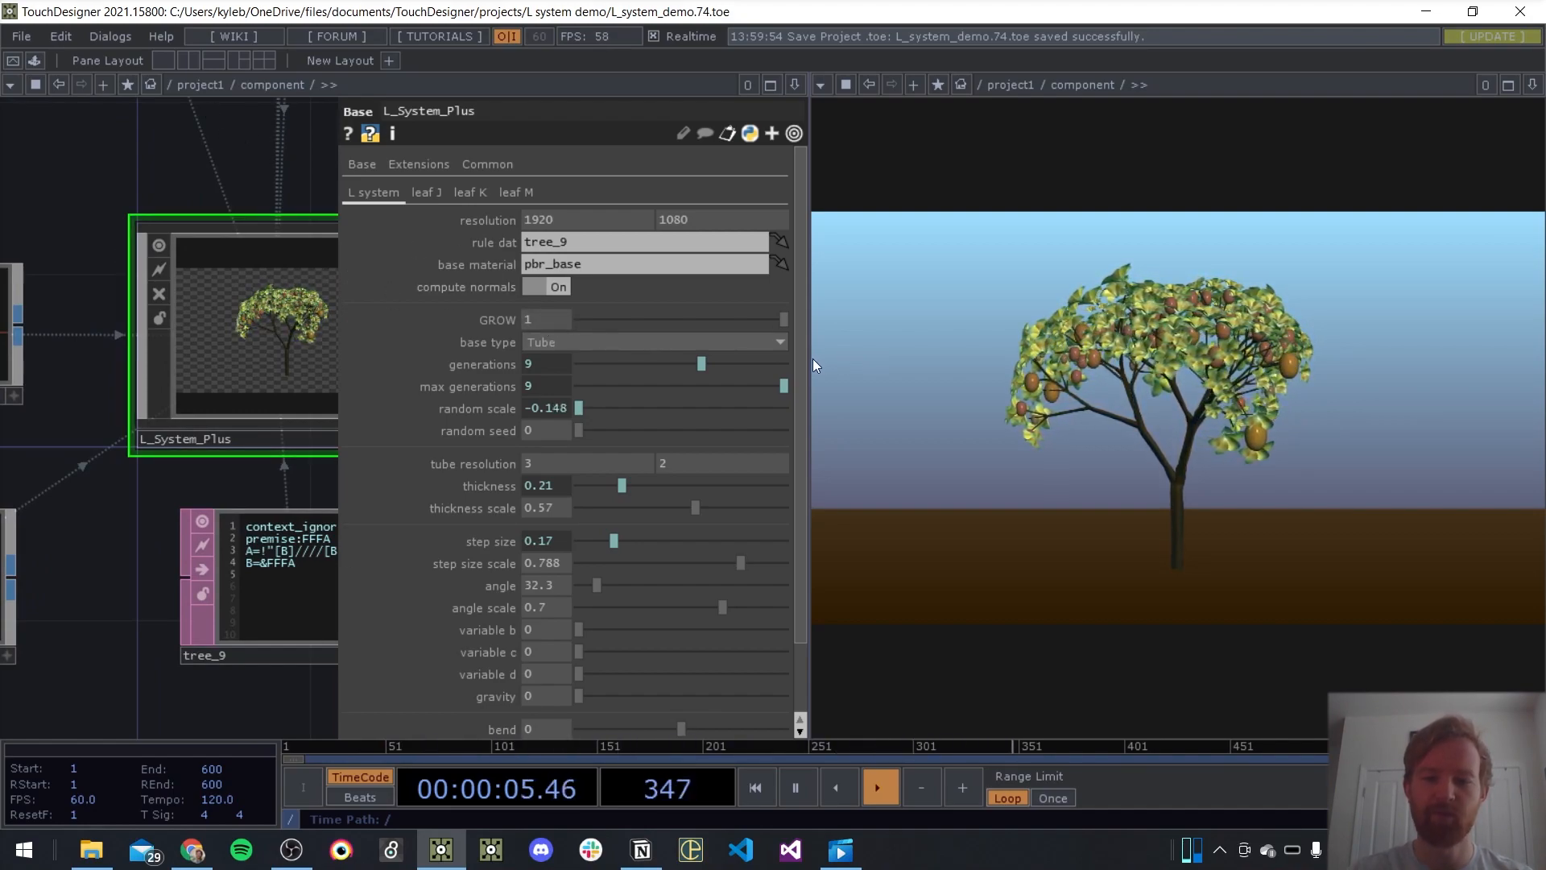
{"action": "left_click_drag", "start_coordinate": [808, 365], "coordinate": [874, 366]}
{"action": "scroll", "coordinate": [573, 385], "scroll_direction": "down", "scroll_amount": 2}
{"action": "scroll", "coordinate": [573, 513], "scroll_direction": "up", "scroll_amount": 2}
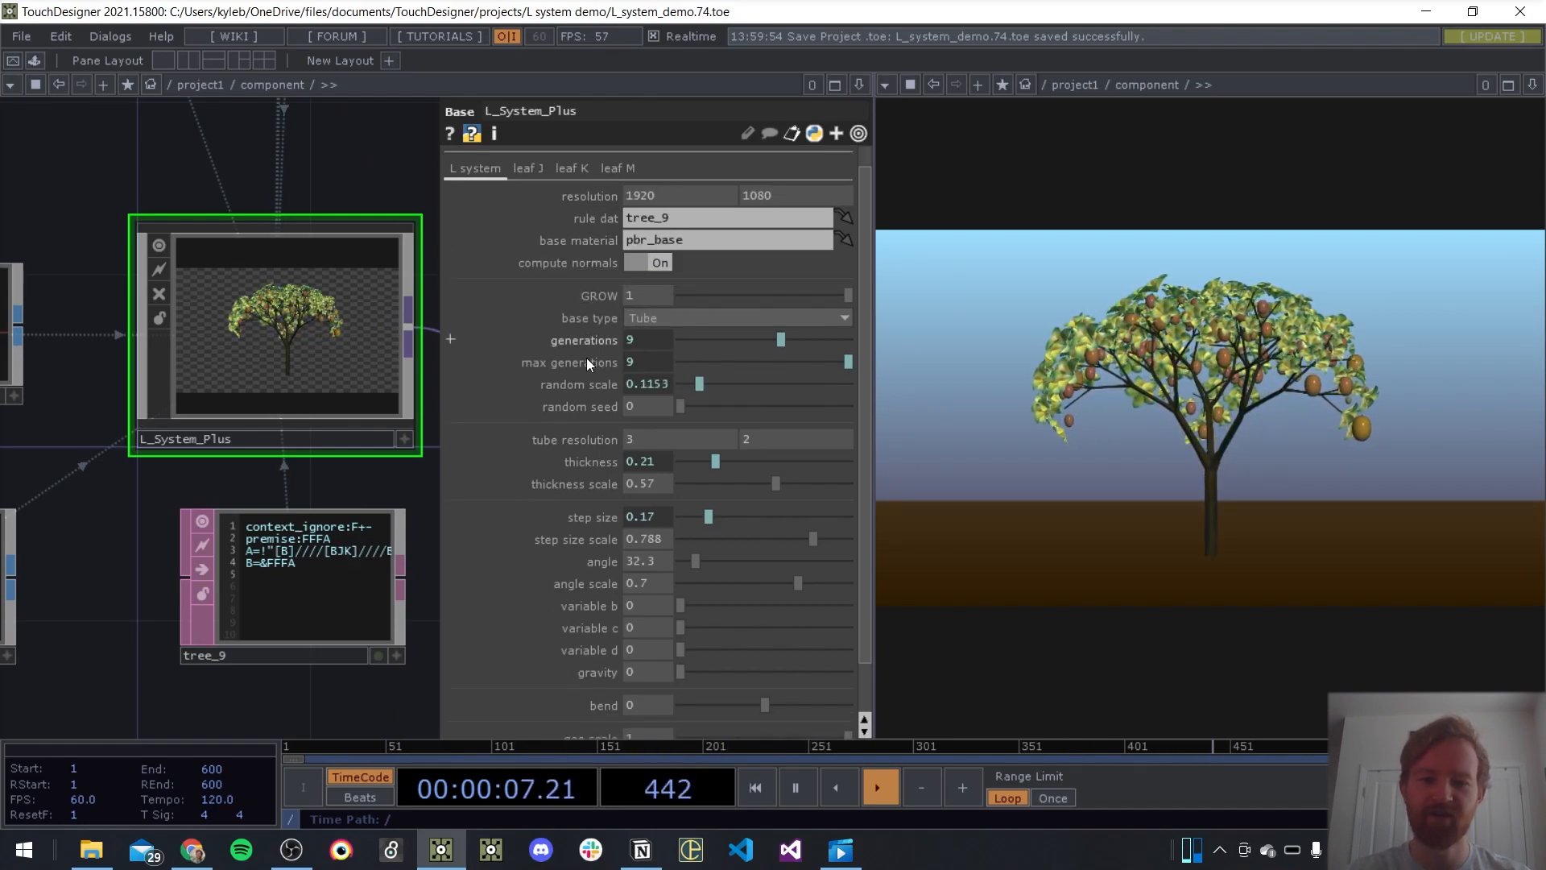
{"action": "scroll", "coordinate": [557, 360], "scroll_direction": "down", "scroll_amount": 1}
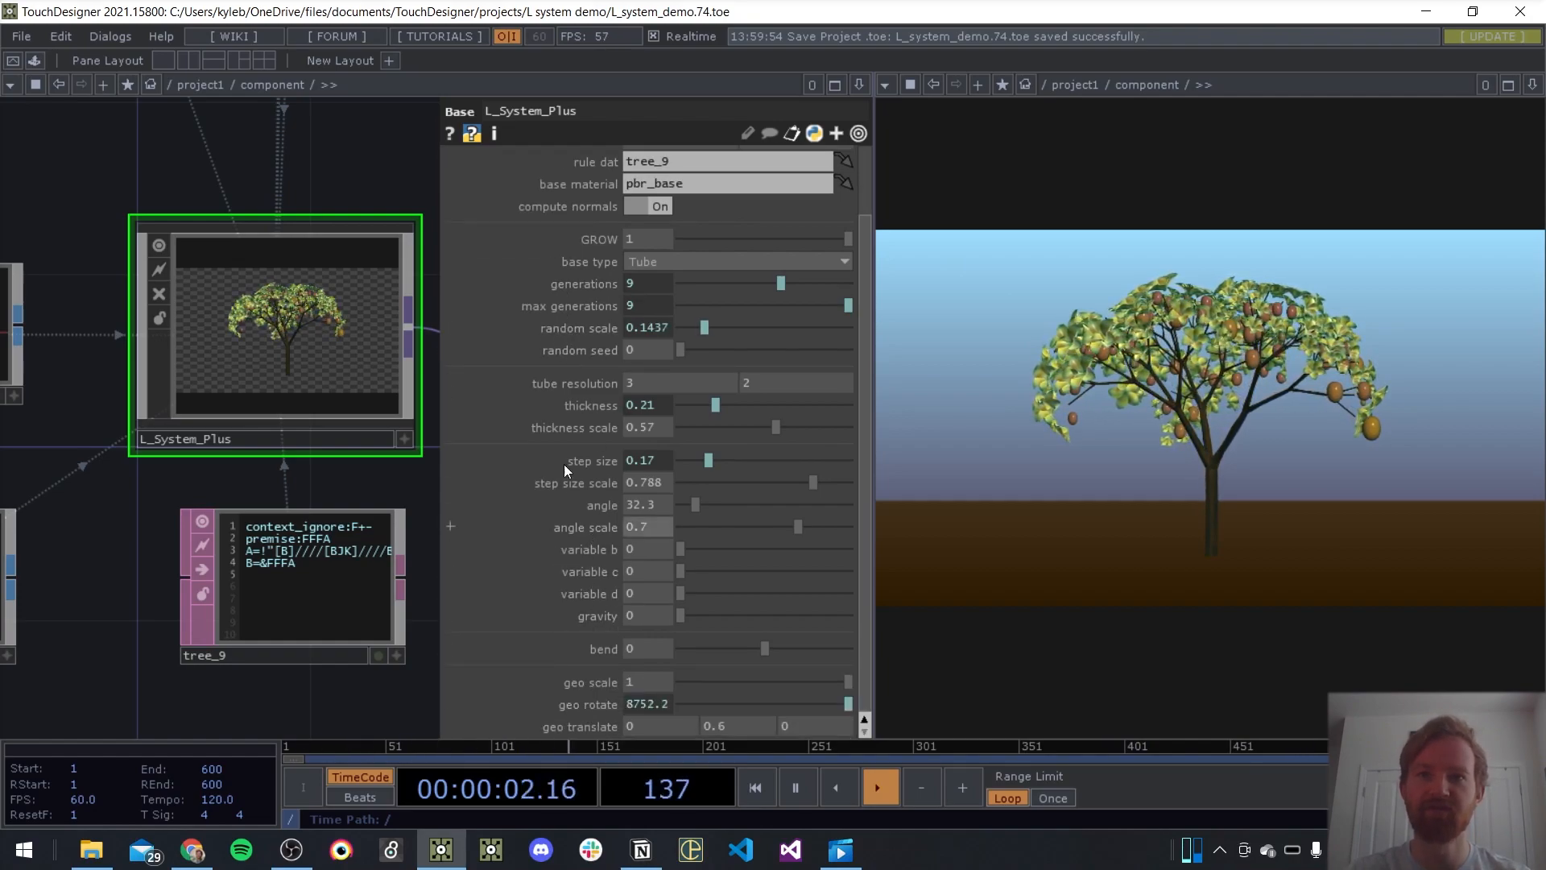
{"action": "scroll", "coordinate": [338, 166], "scroll_direction": "up", "scroll_amount": 3}
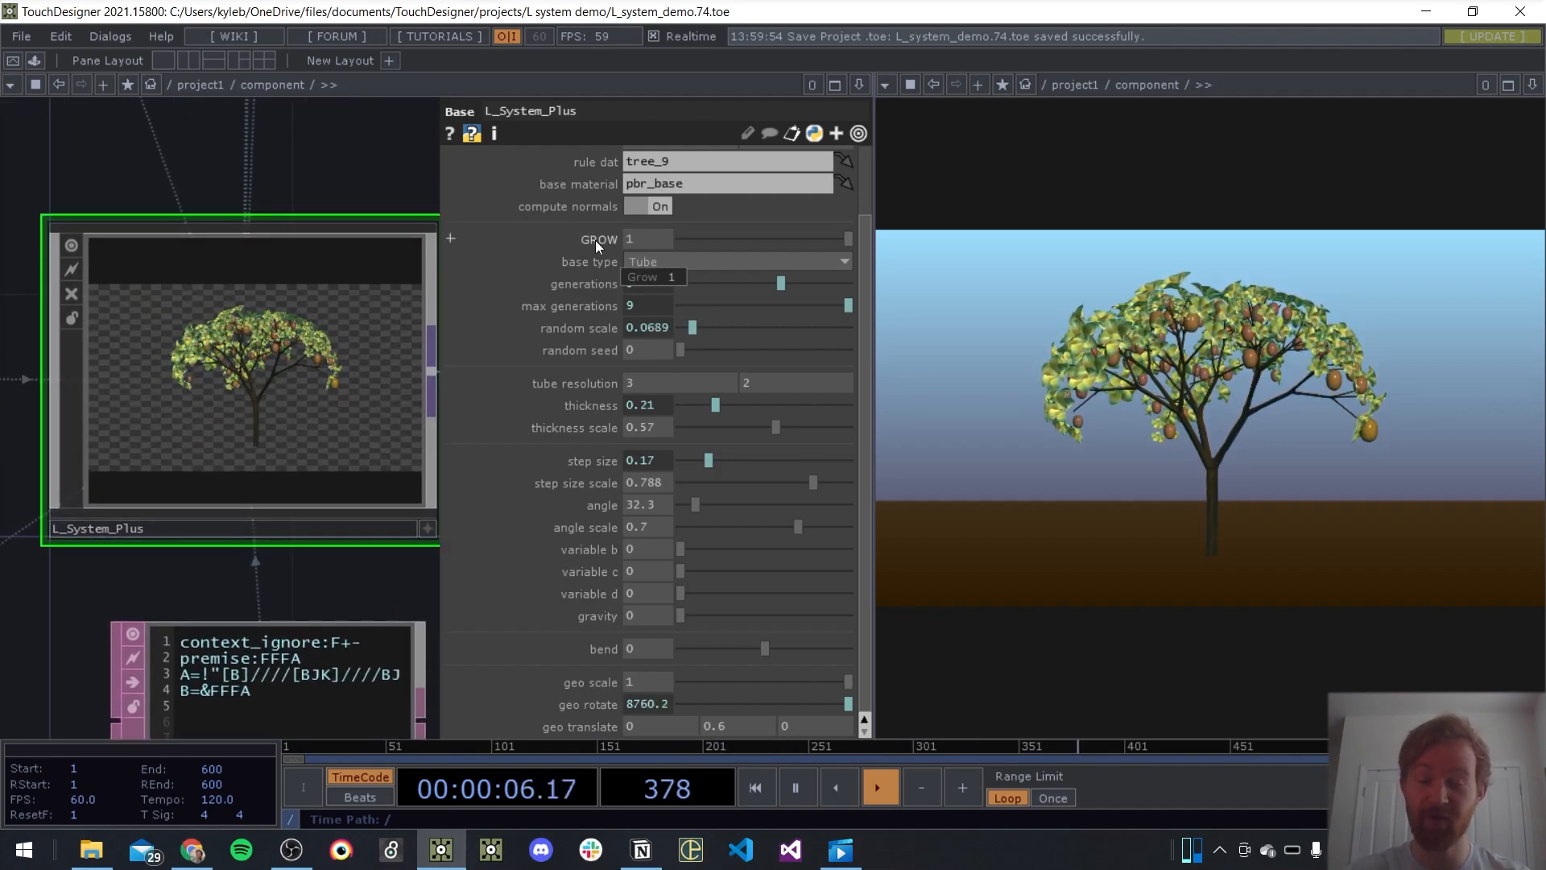
Preview the tree's growth with GROW, returning it to 1, and inspect the expressions behind generations and max generations
{"action": "mouse_move", "coordinate": [847, 239]}
{"action": "left_mouse_down"}
{"action": "mouse_move", "coordinate": [715, 243]}
{"action": "mouse_move", "coordinate": [859, 251]}
{"action": "left_mouse_up"}
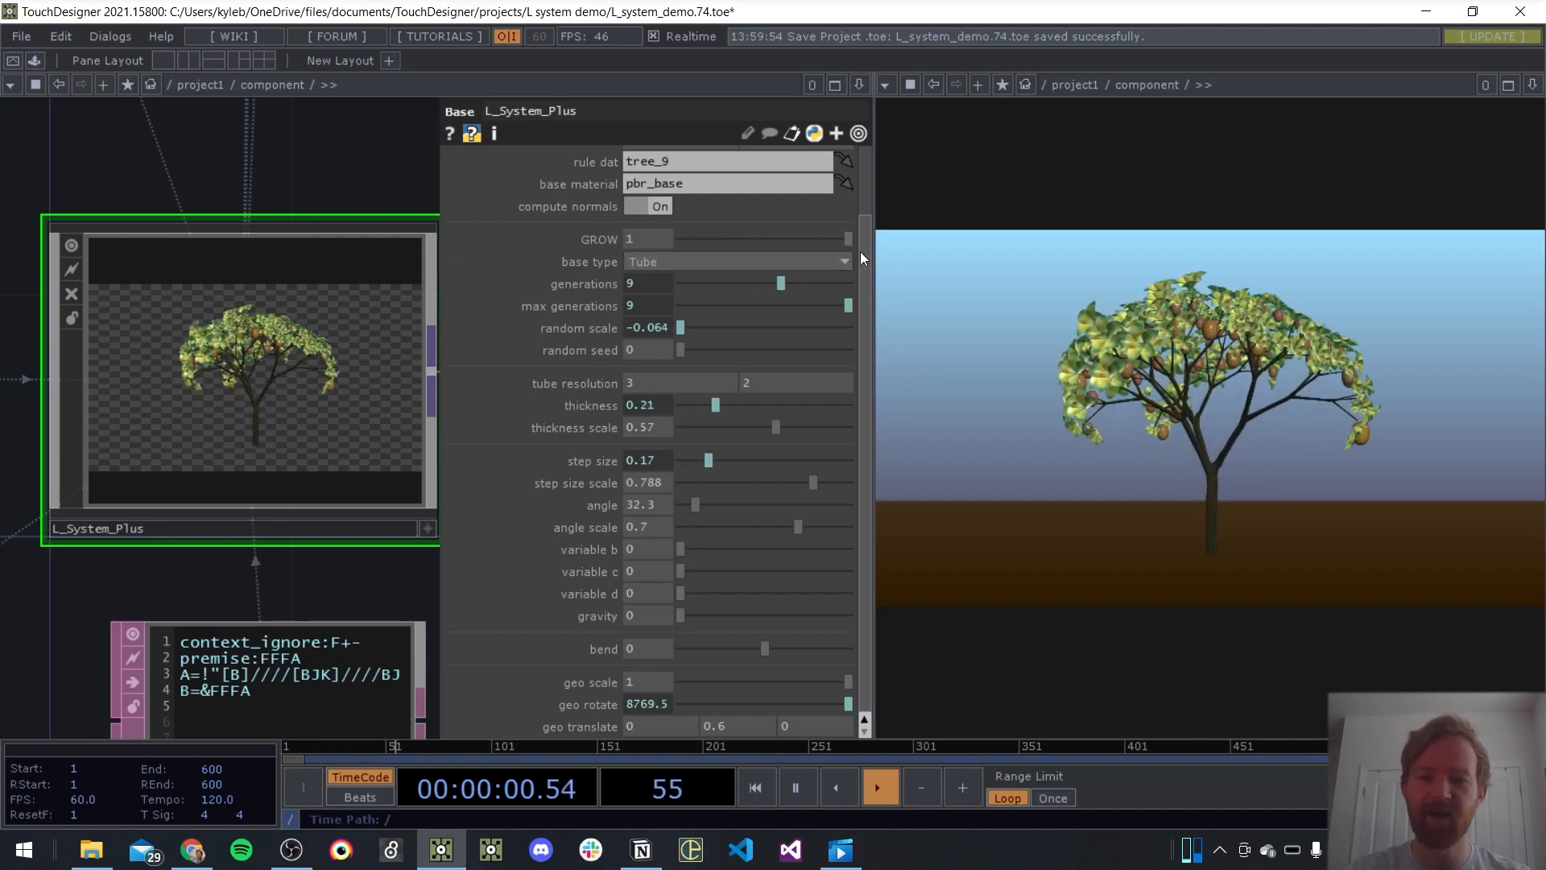
{"action": "left_click", "coordinate": [602, 284]}
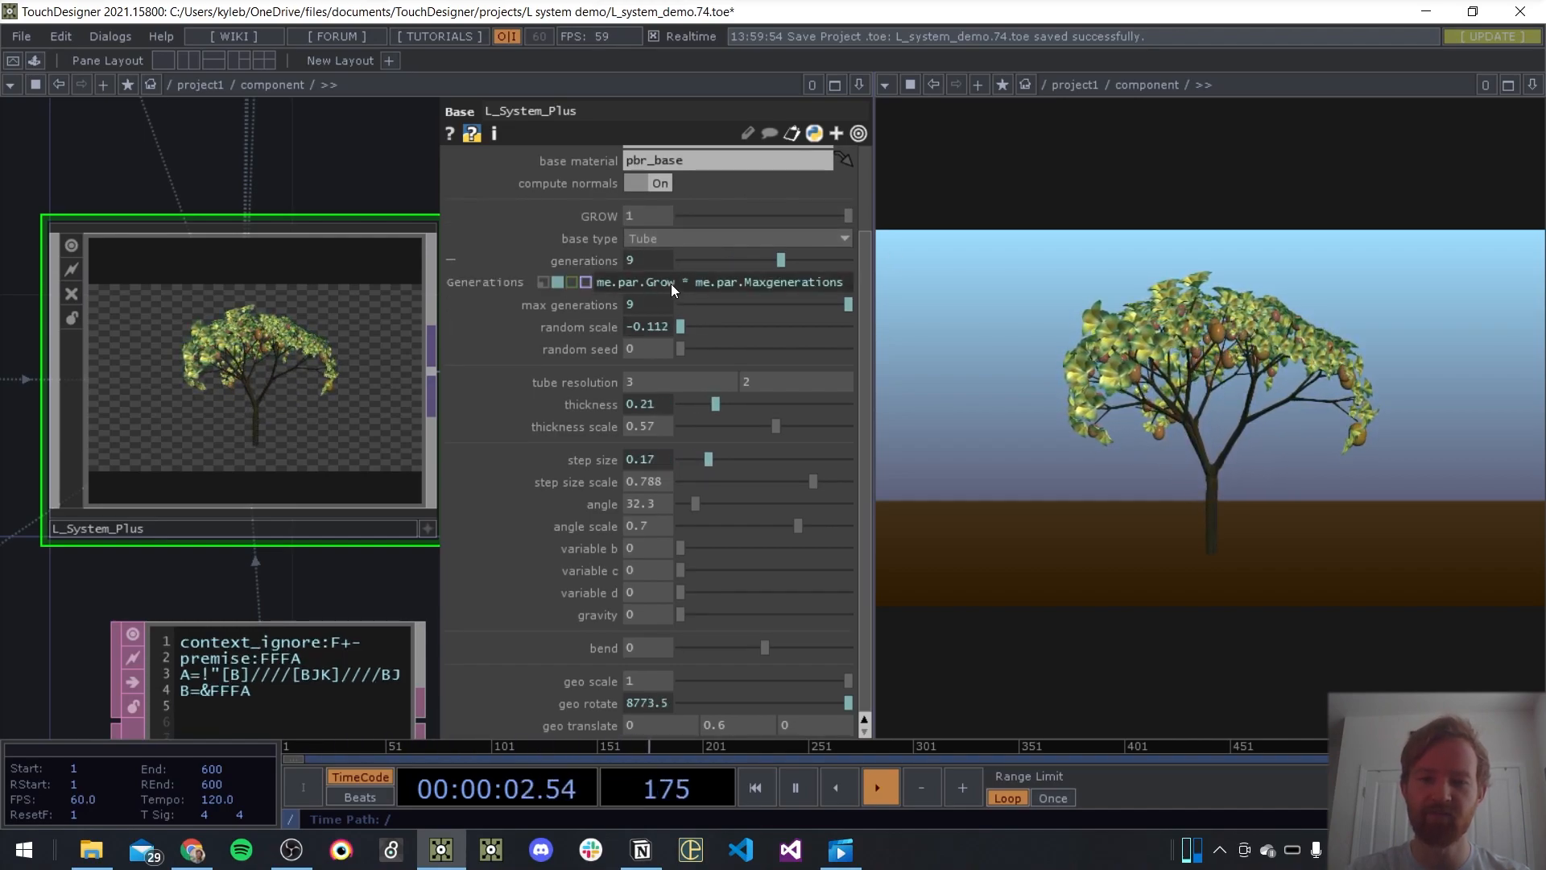
{"action": "left_click", "coordinate": [600, 263]}
{"action": "left_click", "coordinate": [596, 284]}
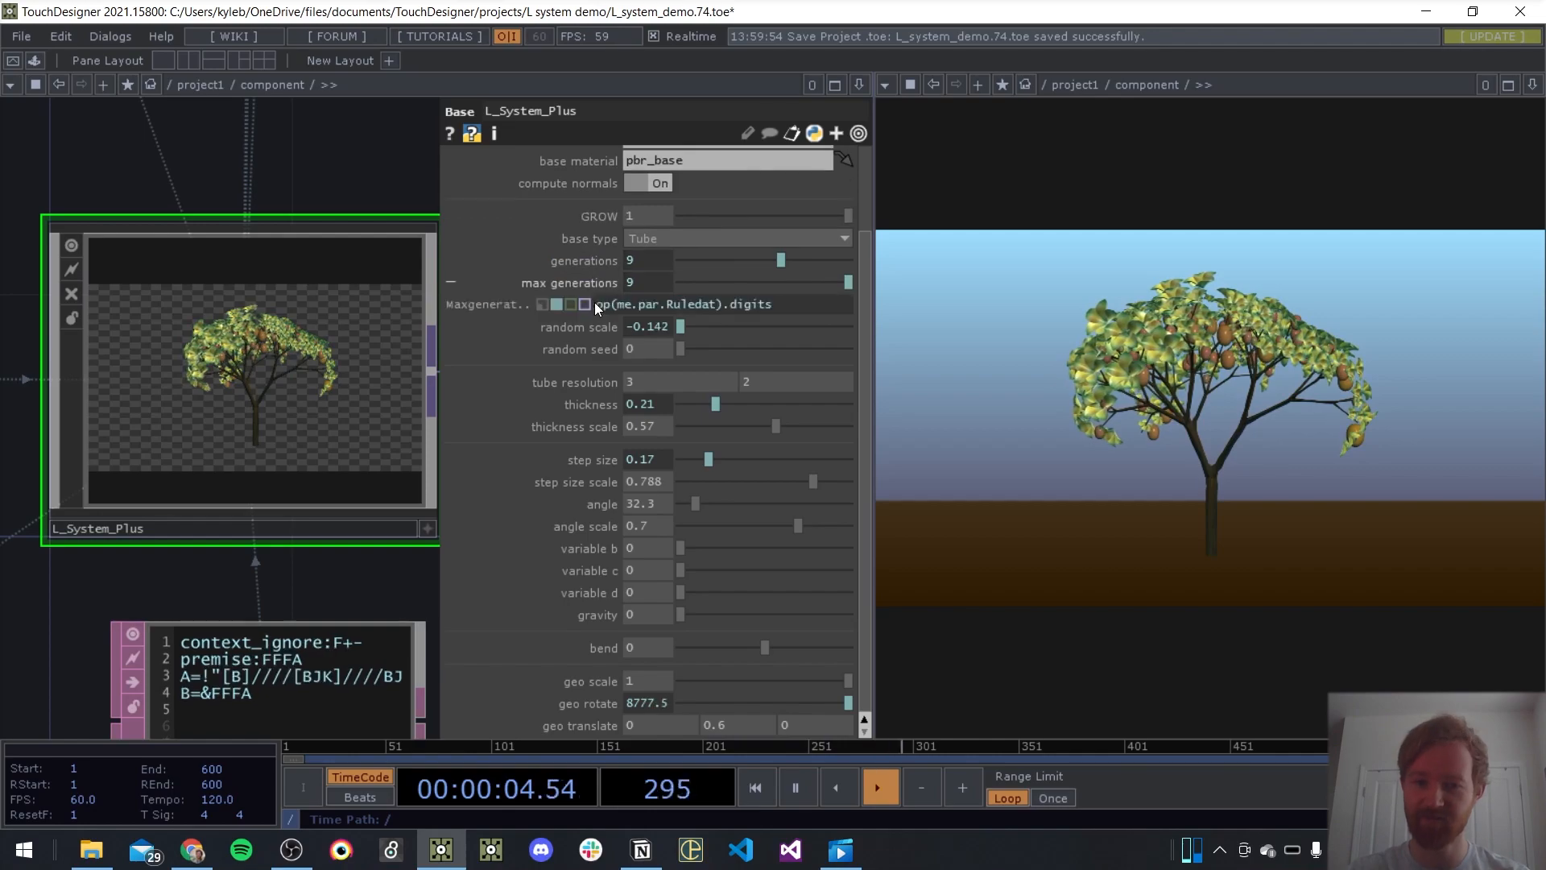
{"action": "left_click", "coordinate": [592, 287]}
{"action": "left_click_drag", "start_coordinate": [858, 238], "coordinate": [761, 244]}
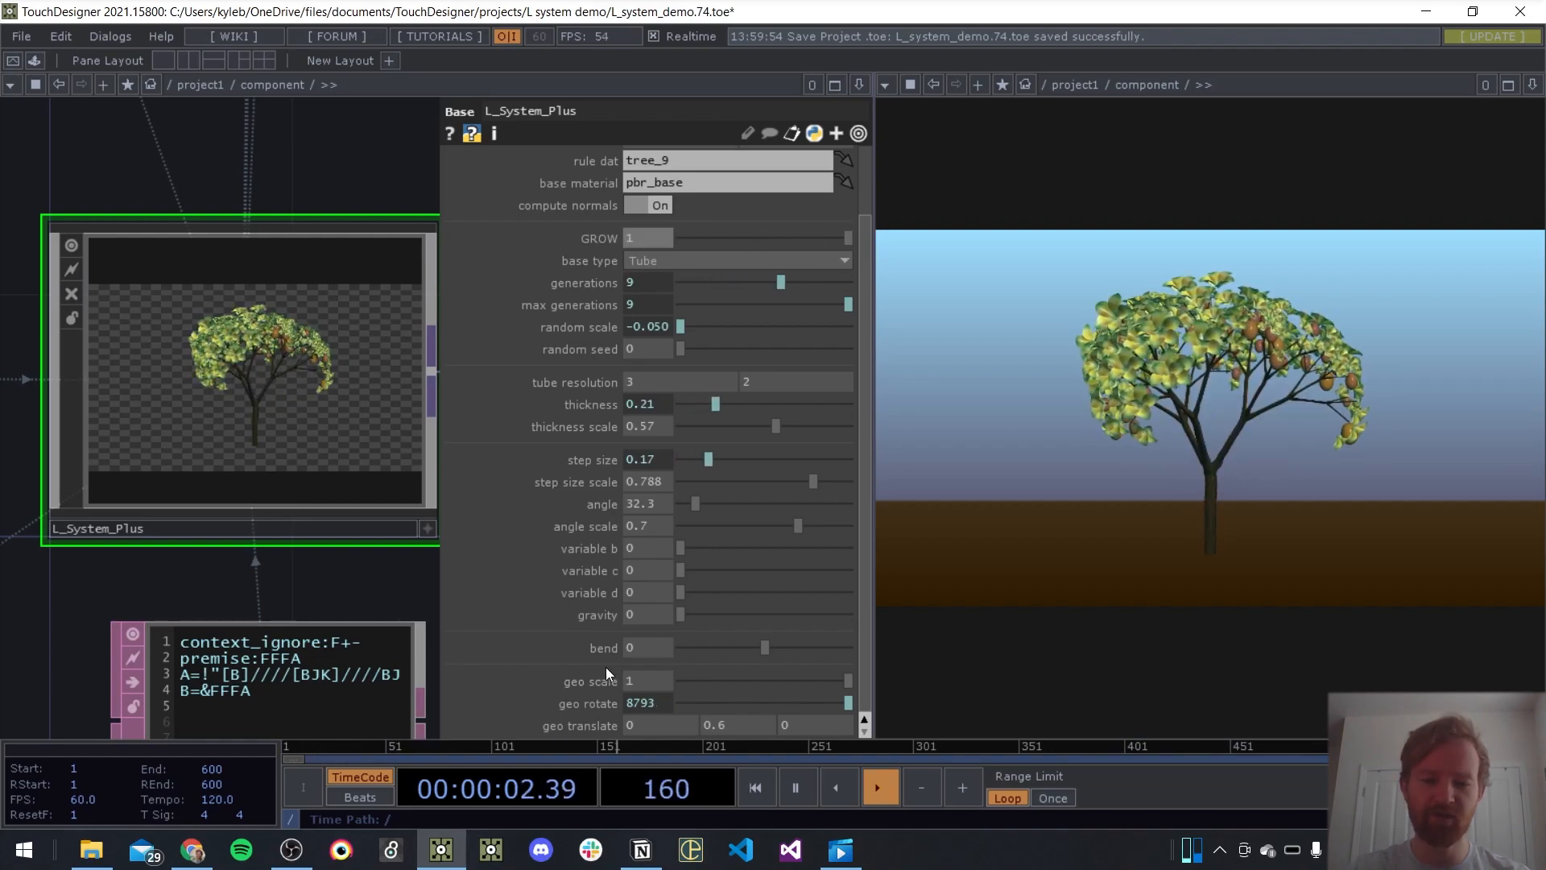
{"action": "scroll", "coordinate": [580, 660], "scroll_direction": "up", "scroll_amount": 3}
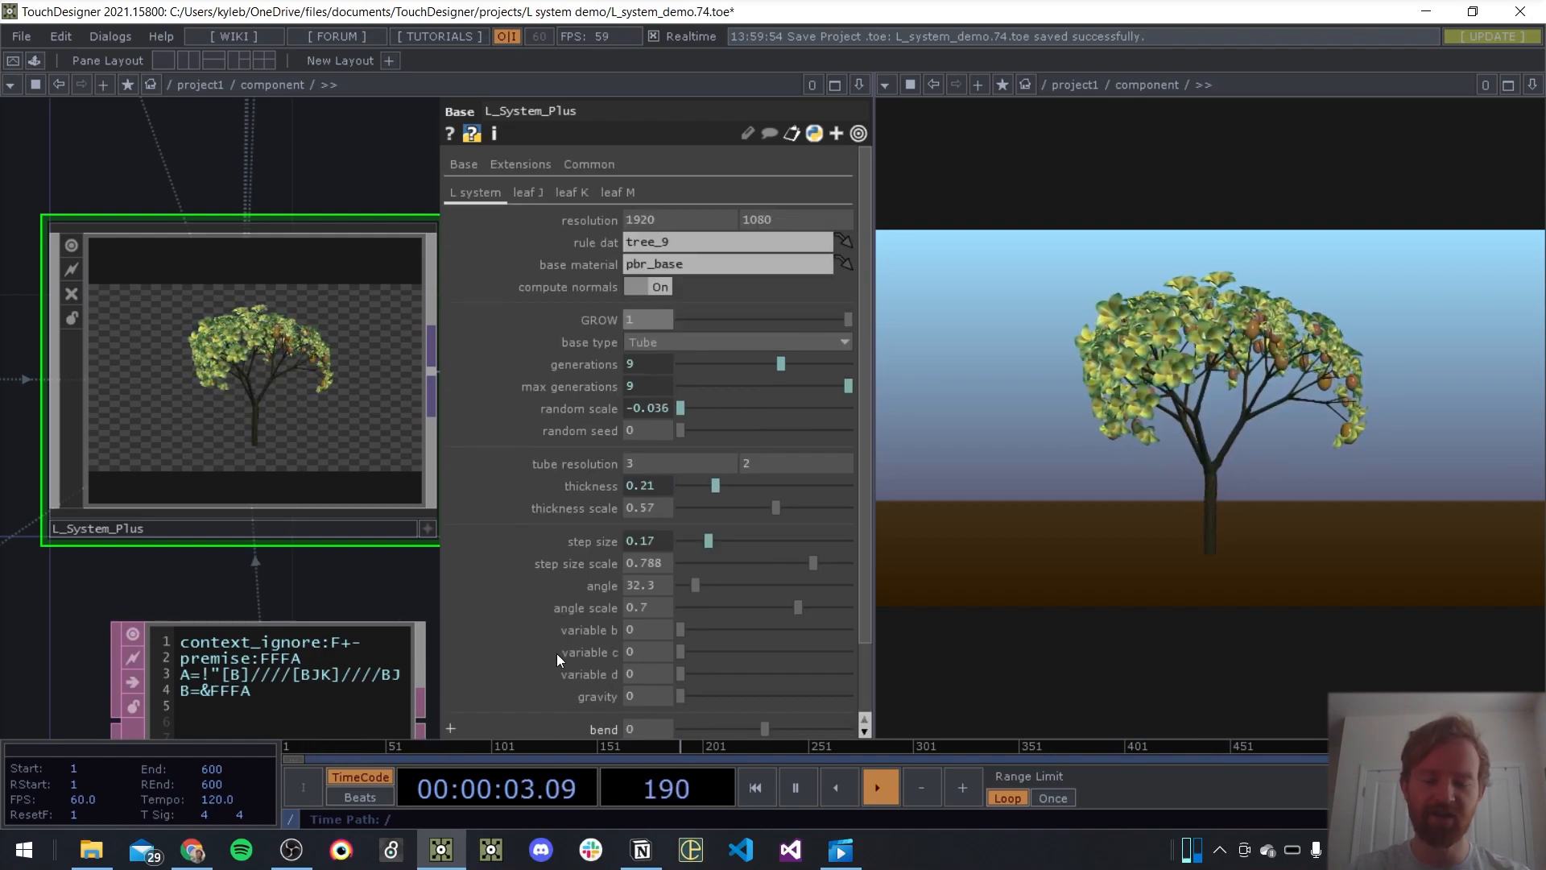
Switch point leaf J on to compare how the fruit is oriented, and switch it back off
{"action": "left_click", "coordinate": [578, 193]}
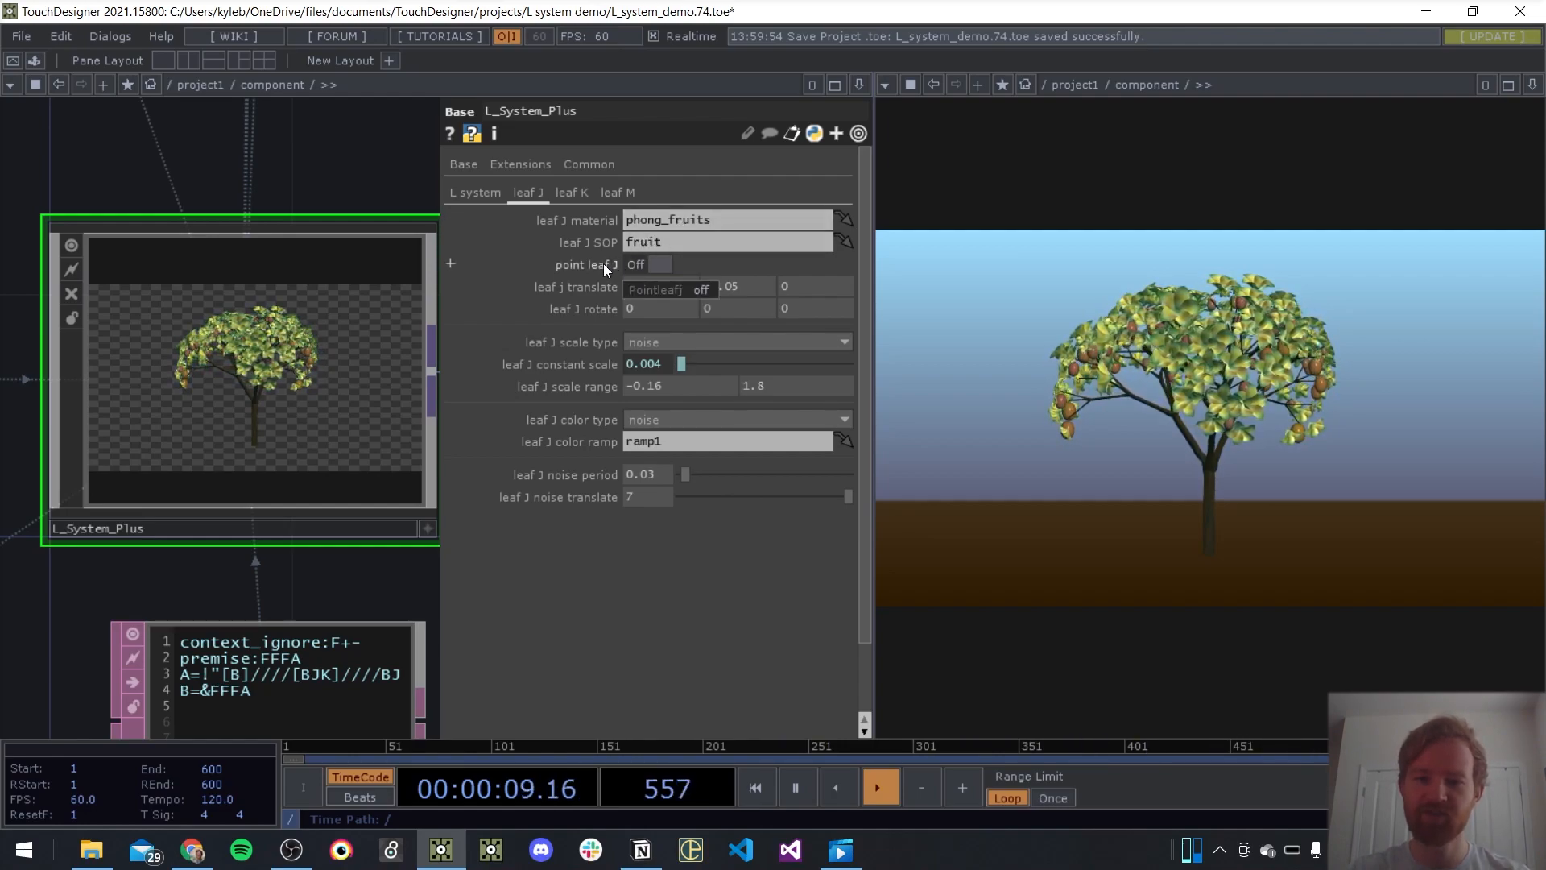
{"action": "left_click", "coordinate": [649, 263]}
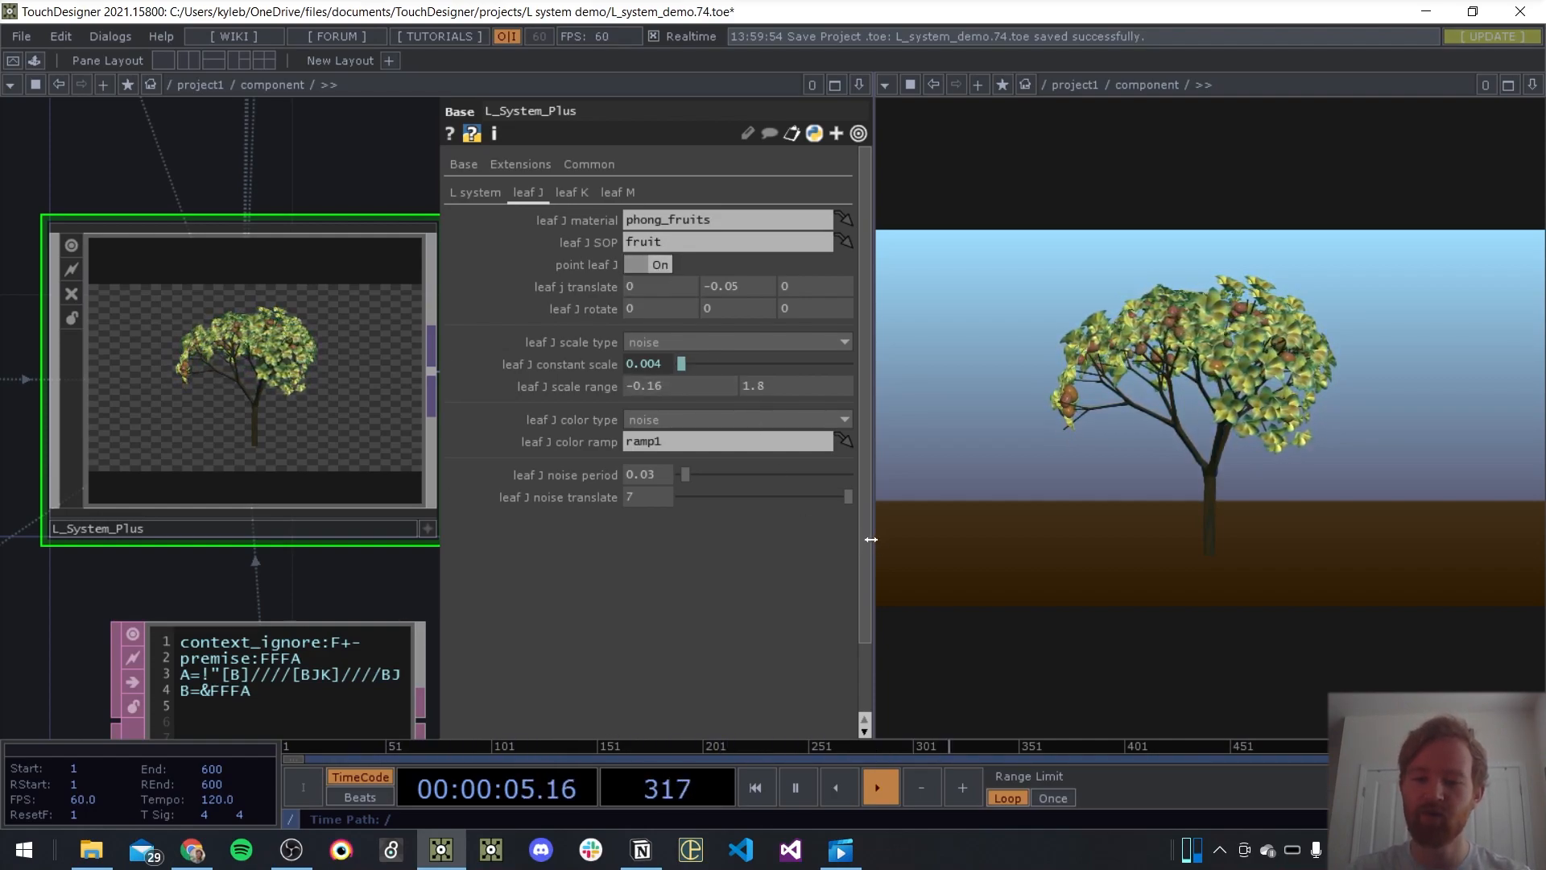
{"action": "left_click", "coordinate": [649, 264]}
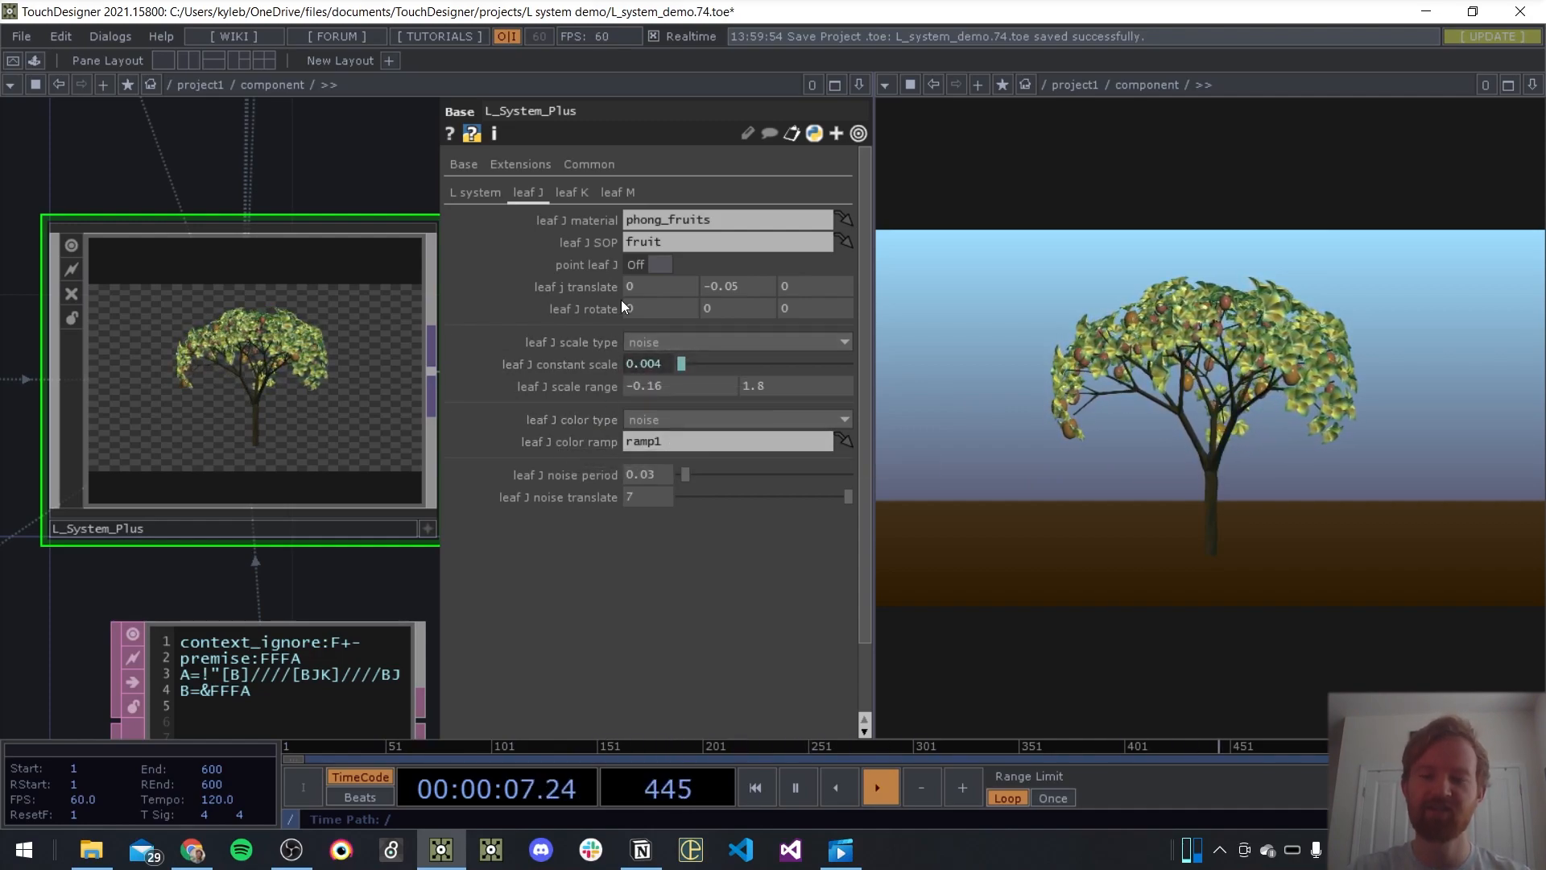
Try the constant leaf J scale type on the fruit, and restore noise
{"action": "left_click", "coordinate": [628, 341]}
{"action": "left_click", "coordinate": [654, 361]}
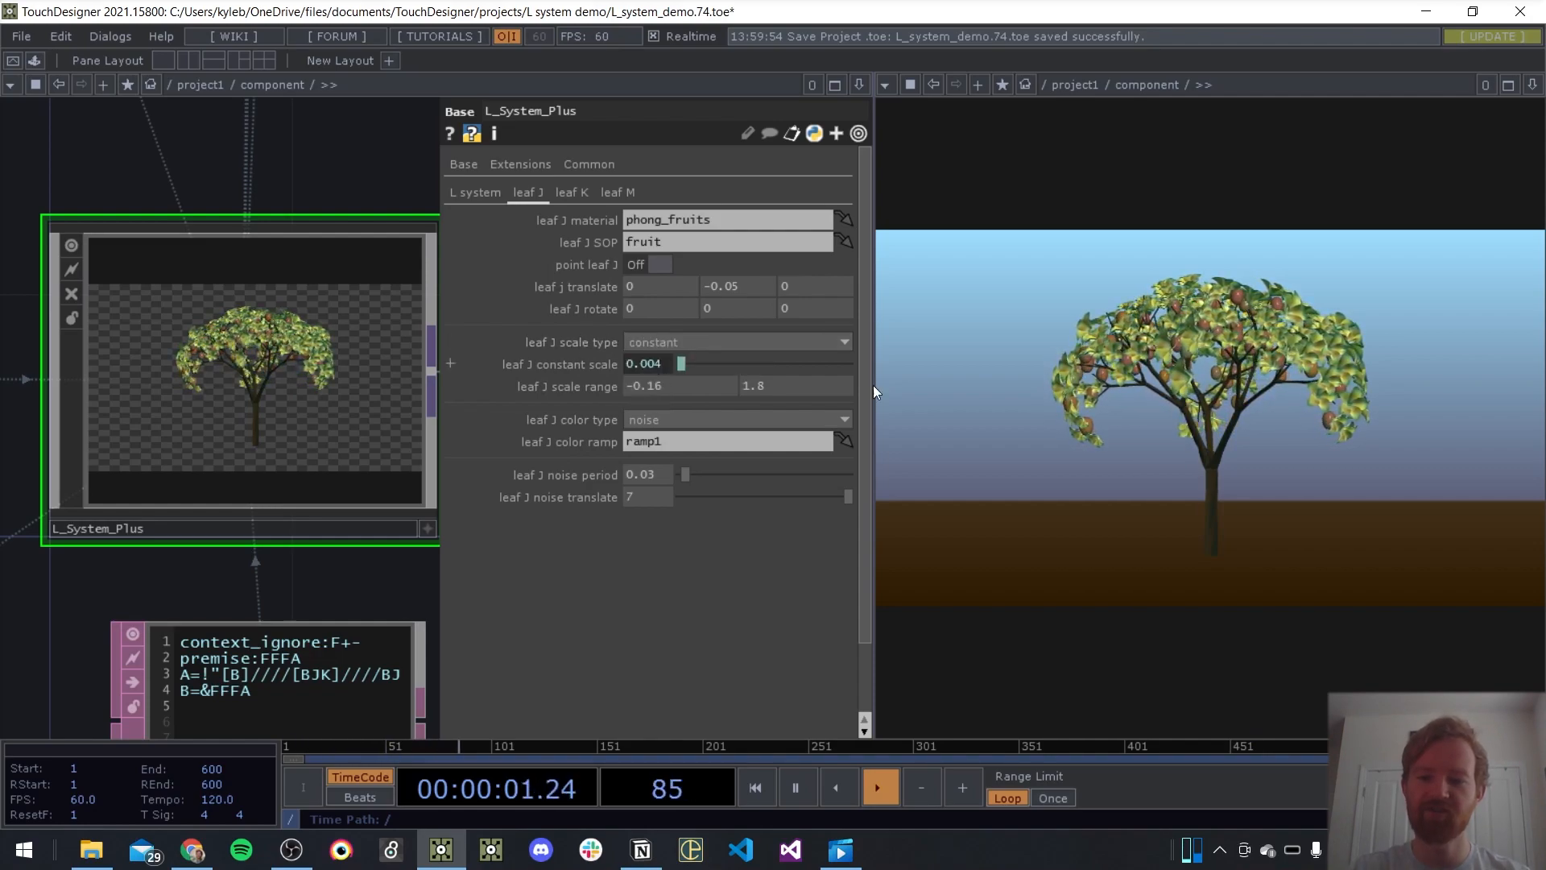
{"action": "left_click", "coordinate": [694, 345]}
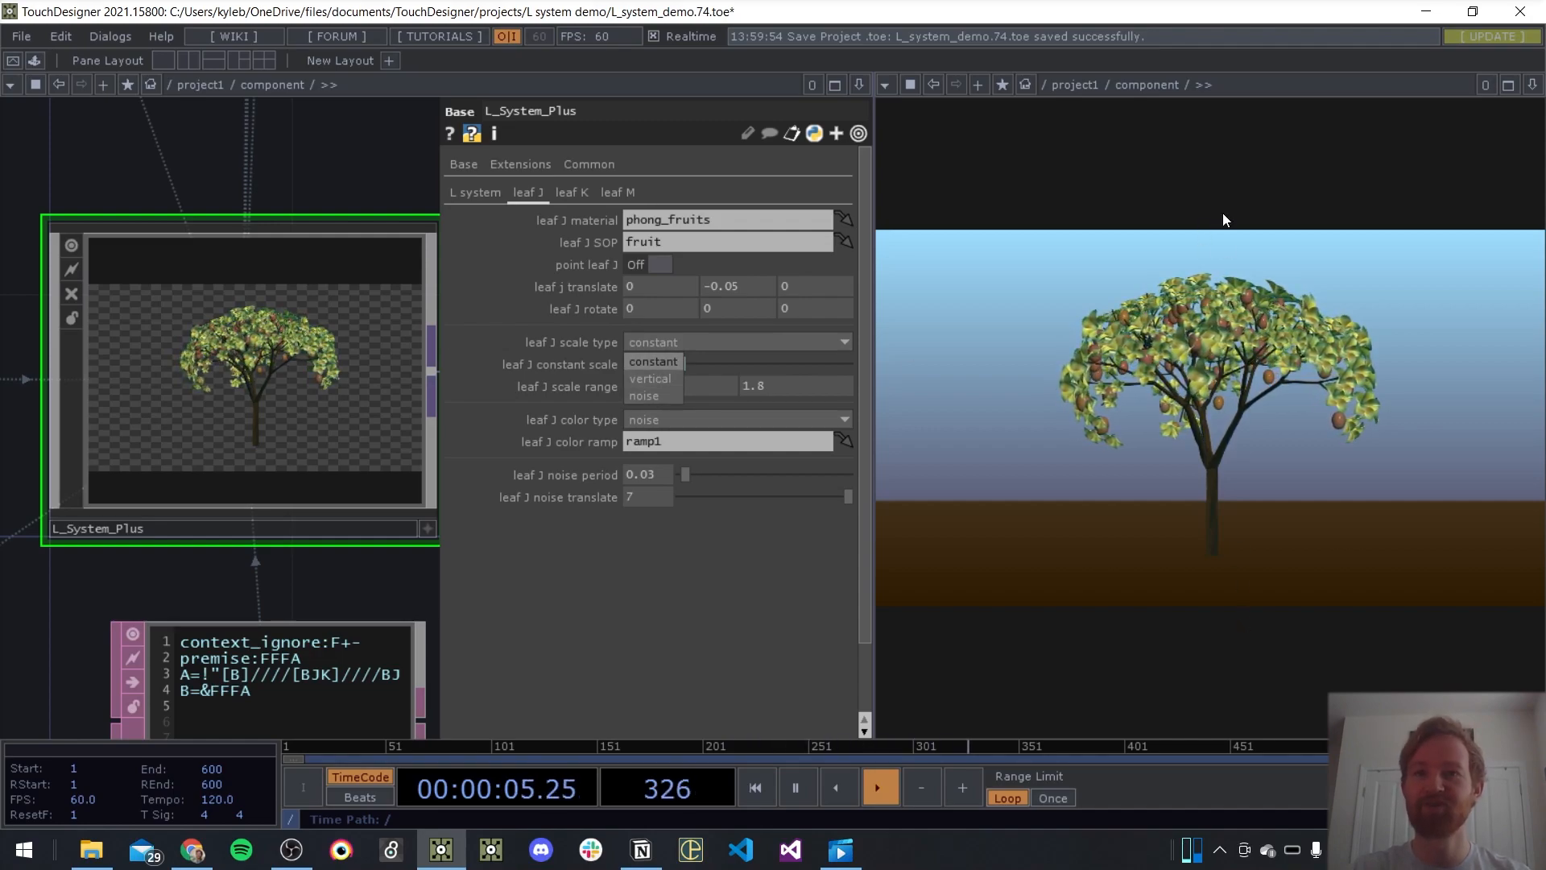
{"action": "left_click", "coordinate": [657, 395]}
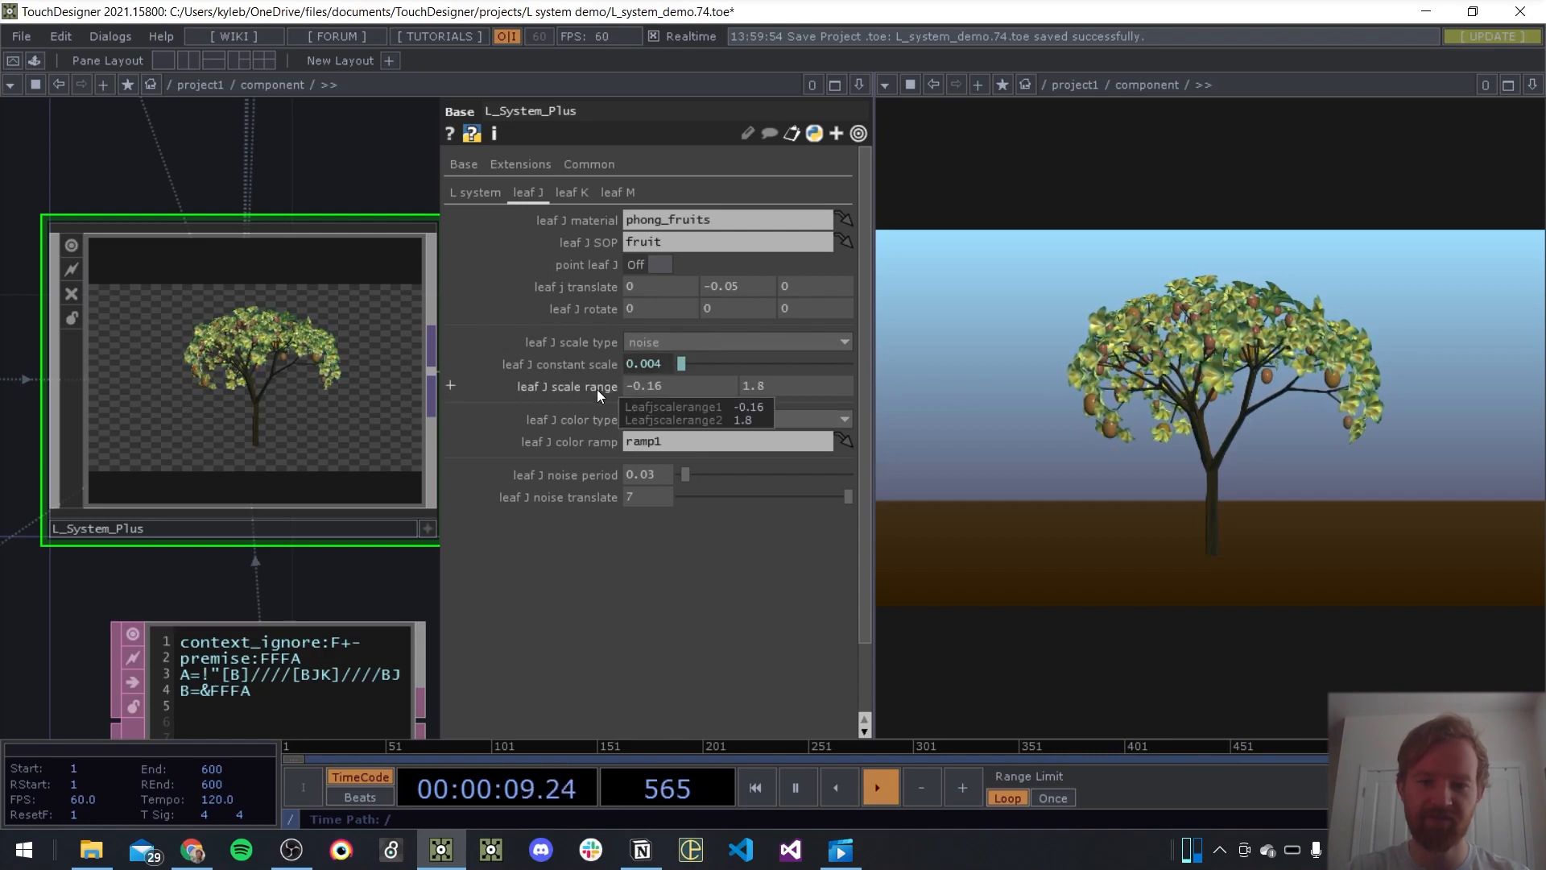
Set the lower limit of the leaf J scale range to 0.11
{"action": "mouse_move", "coordinate": [757, 387]}
{"action": "left_mouse_down"}
{"action": "mouse_move", "coordinate": [755, 372]}
{"action": "mouse_move", "coordinate": [789, 372]}
{"action": "mouse_move", "coordinate": [757, 372]}
{"action": "left_mouse_up"}
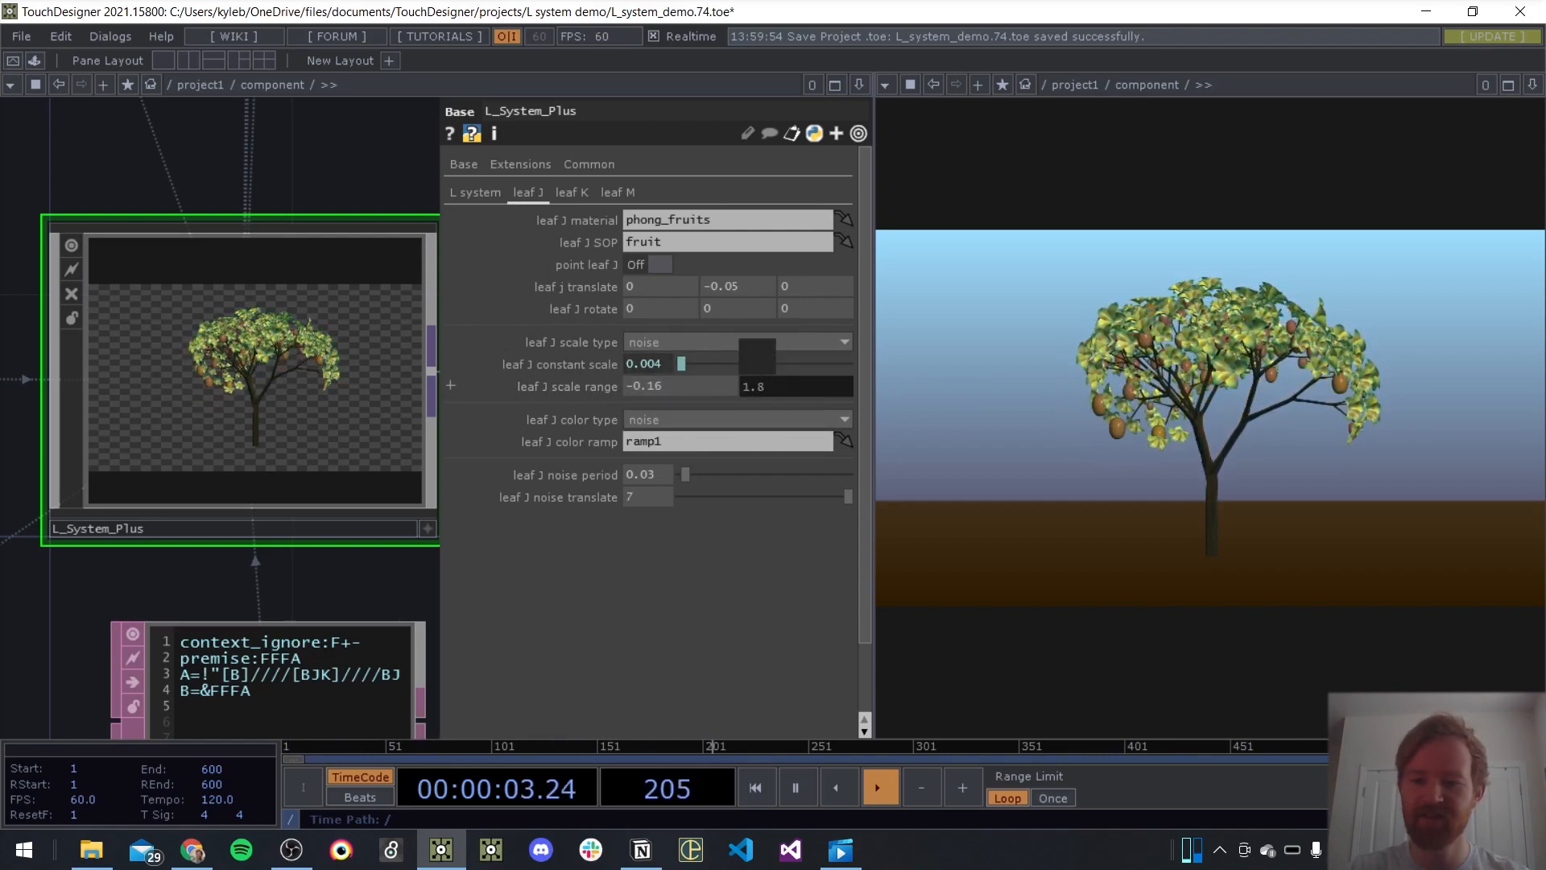
{"action": "middle_click_drag", "start_coordinate": [668, 387], "coordinate": [675, 404]}
{"action": "mouse_move", "coordinate": [677, 411]}
{"action": "left_mouse_down"}
{"action": "mouse_move", "coordinate": [659, 411]}
{"action": "mouse_move", "coordinate": [698, 411]}
{"action": "left_mouse_up"}
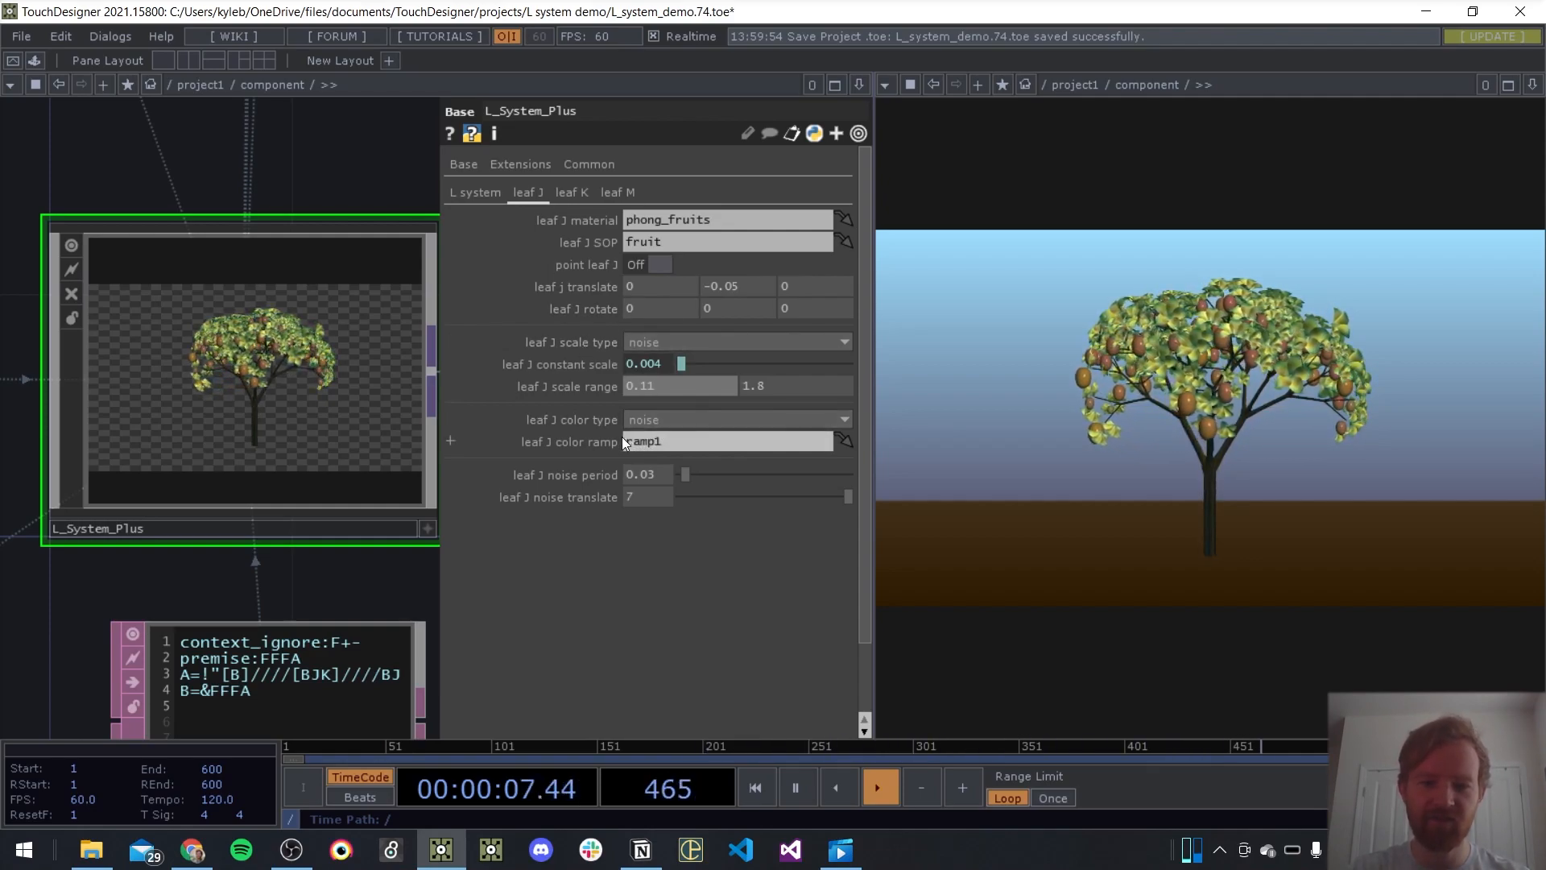
Set the leaf J noise period to 0.084 and try shifting the leaf J noise translate
{"action": "scroll", "coordinate": [341, 489], "scroll_direction": "down", "scroll_amount": 5}
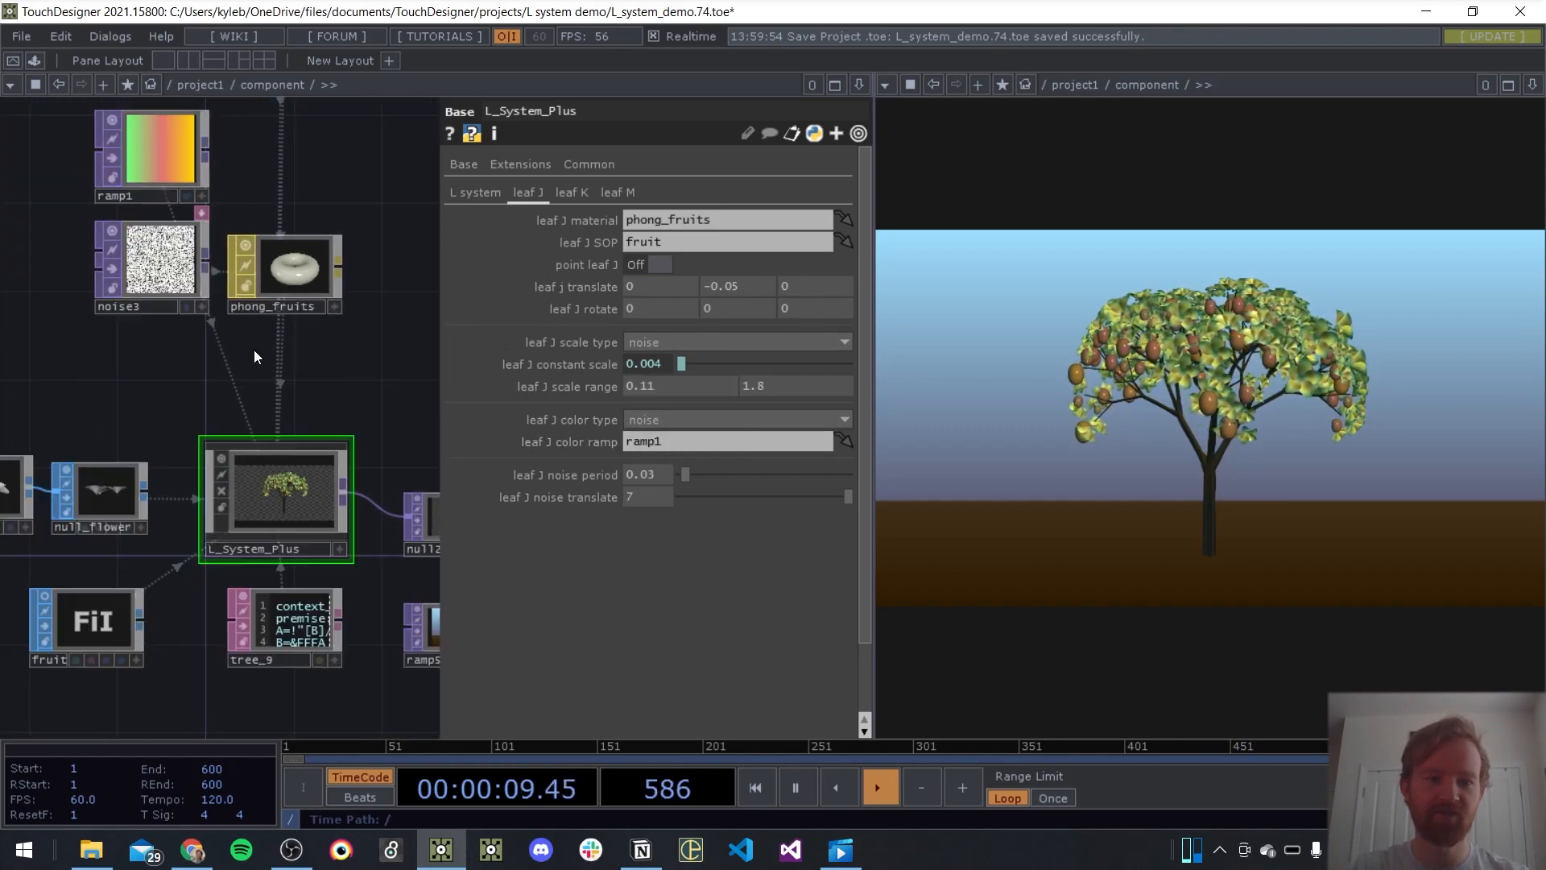
{"action": "scroll", "coordinate": [334, 564], "scroll_direction": "up", "scroll_amount": 5}
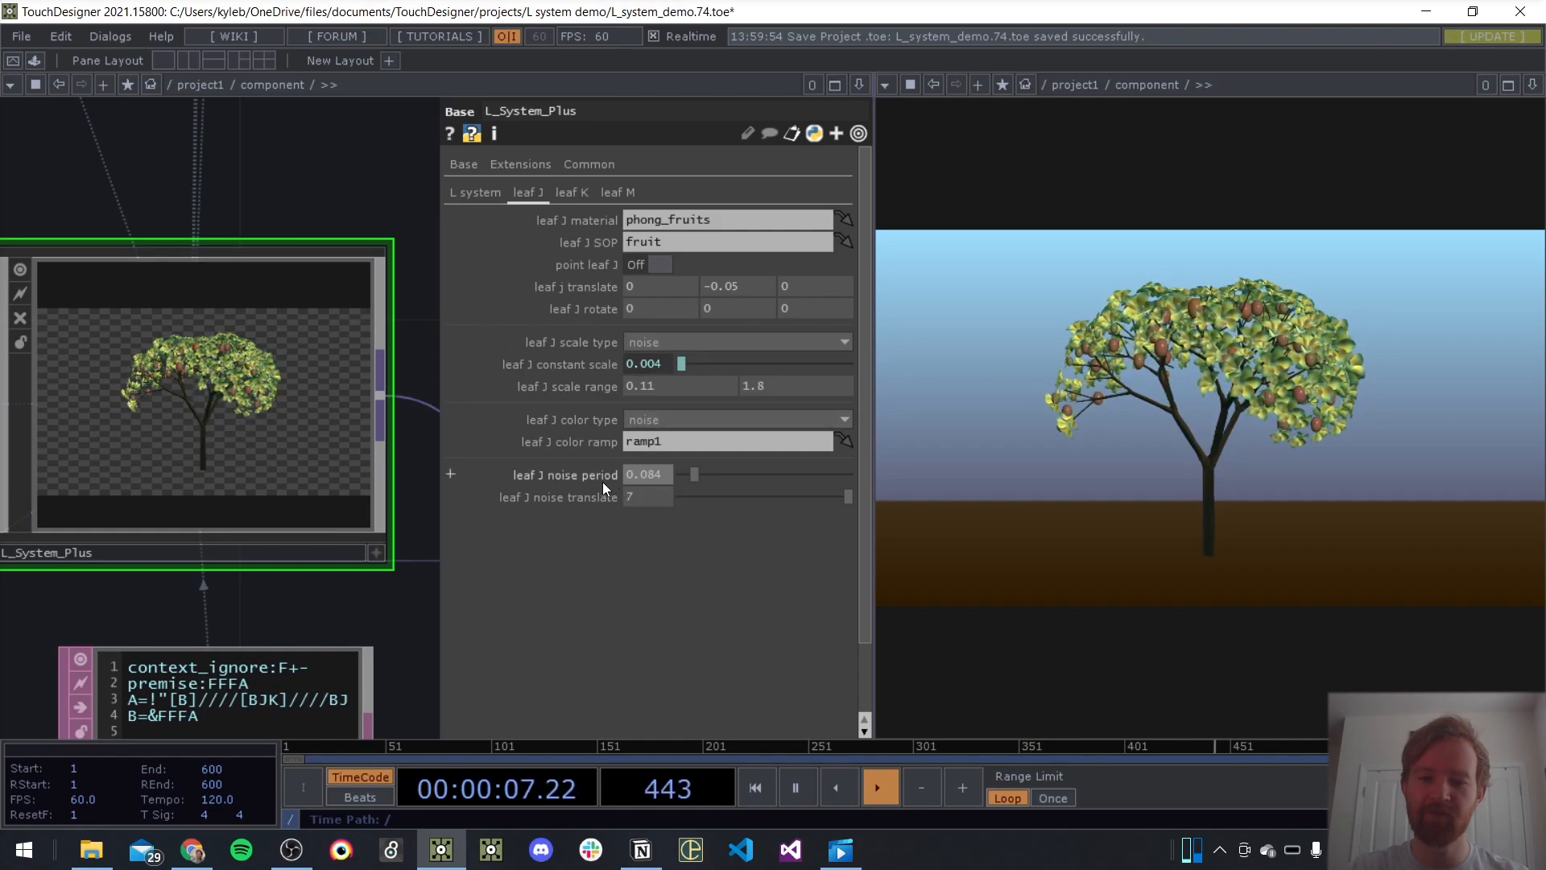
{"action": "middle_click_drag", "start_coordinate": [647, 498], "coordinate": [632, 467]}
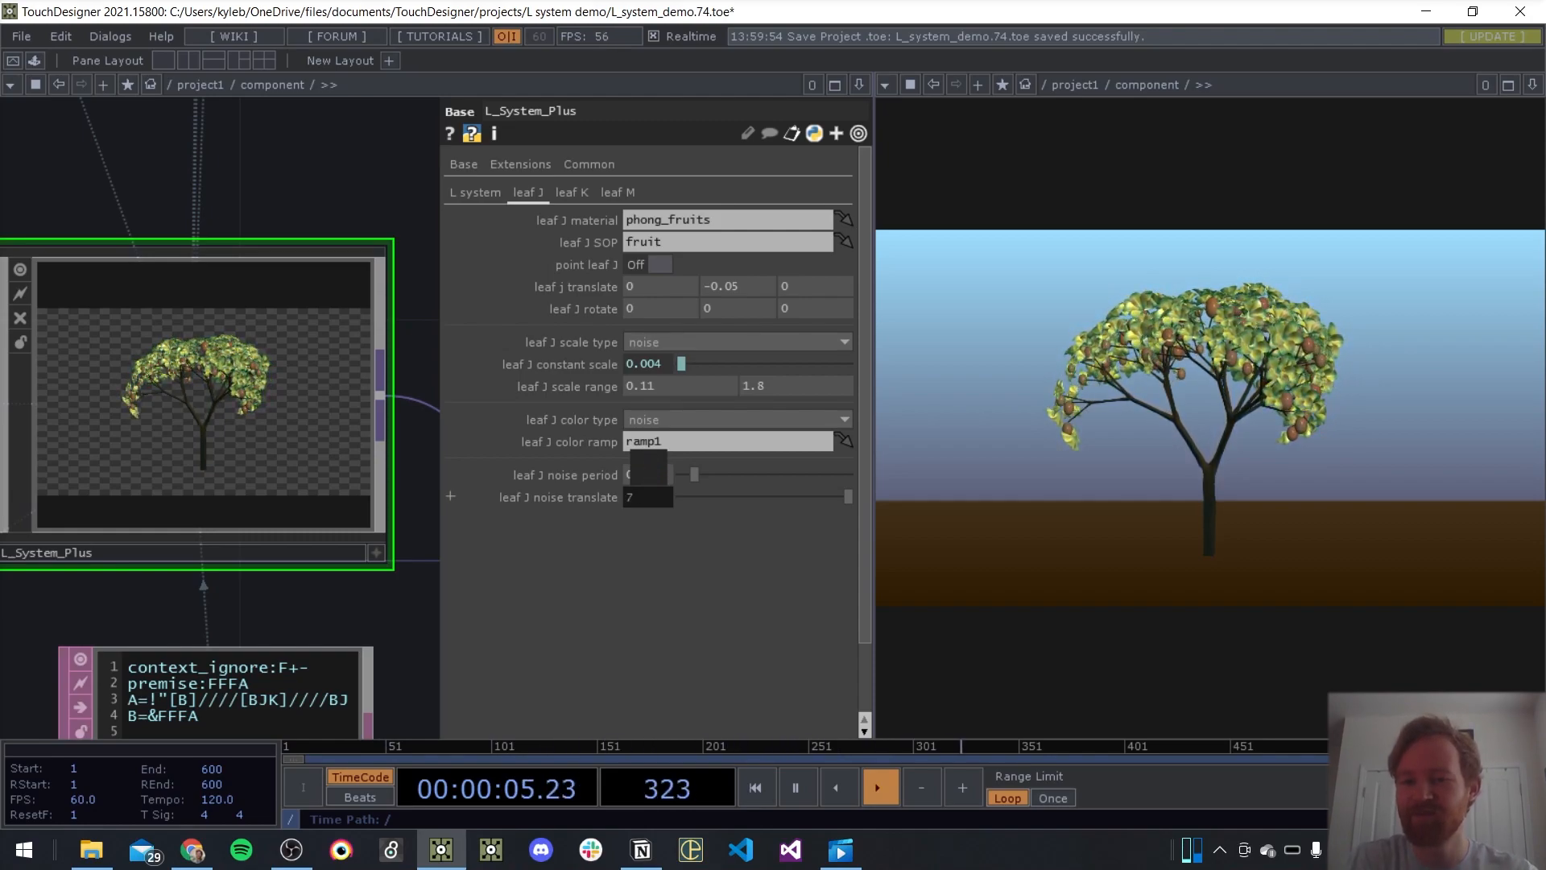
View the leaf K and leaf M settings of L_System_Plus, and hide its parameters
{"action": "left_click", "coordinate": [563, 190]}
{"action": "left_click", "coordinate": [625, 194]}
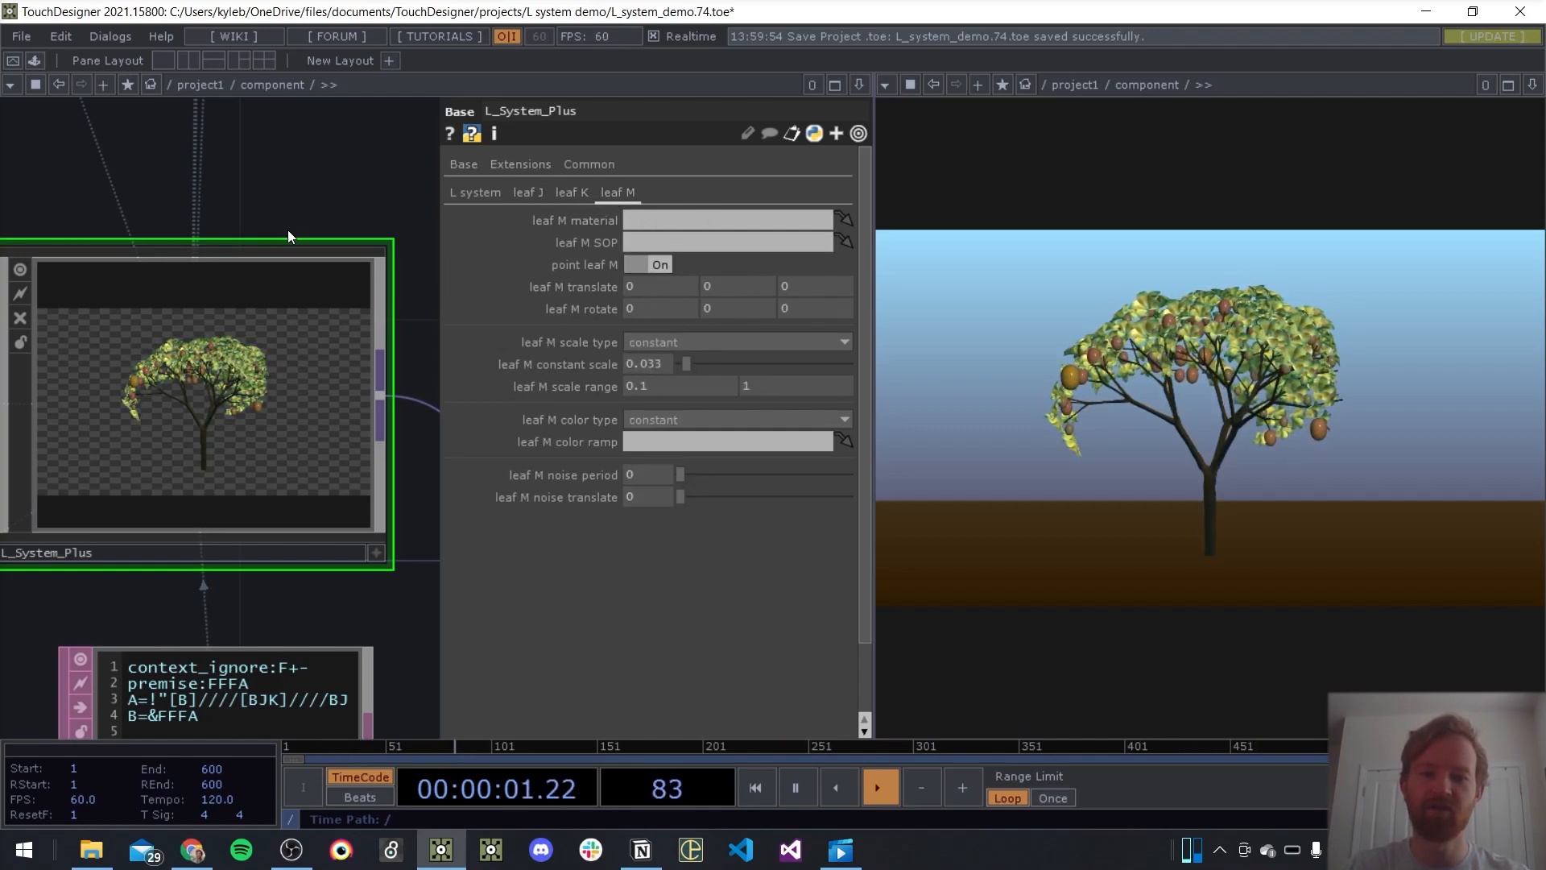
{"action": "key", "text": "p"}
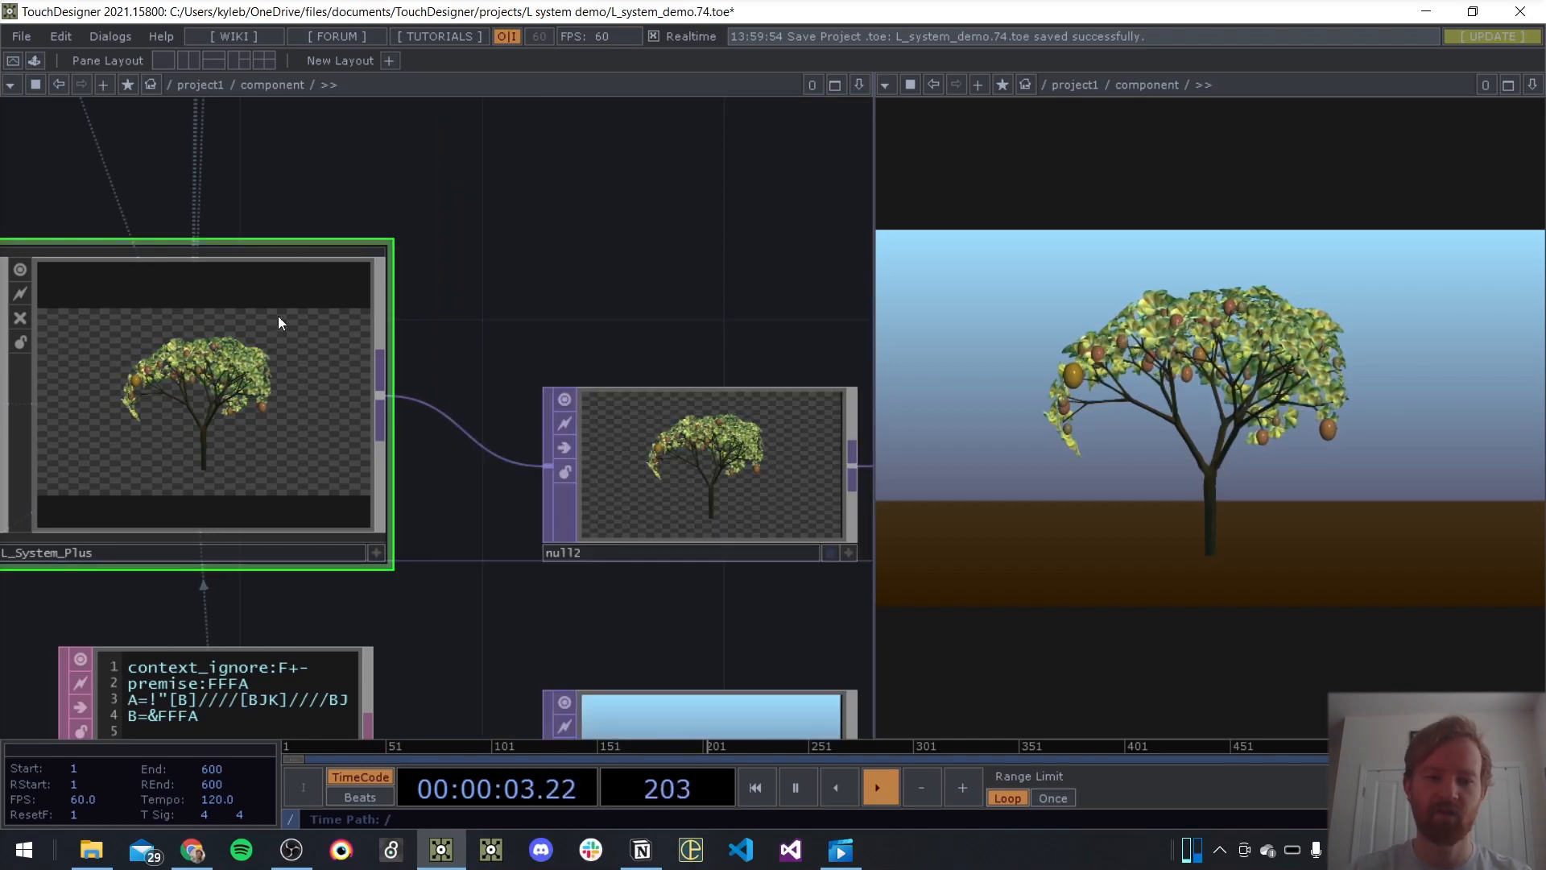
Enter L_System_Plus and examine its network from the rule tables and substitutions through the leaf geometries to the render
{"action": "key", "text": "i"}
{"action": "scroll", "coordinate": [633, 432], "scroll_direction": "up", "scroll_amount": 9}
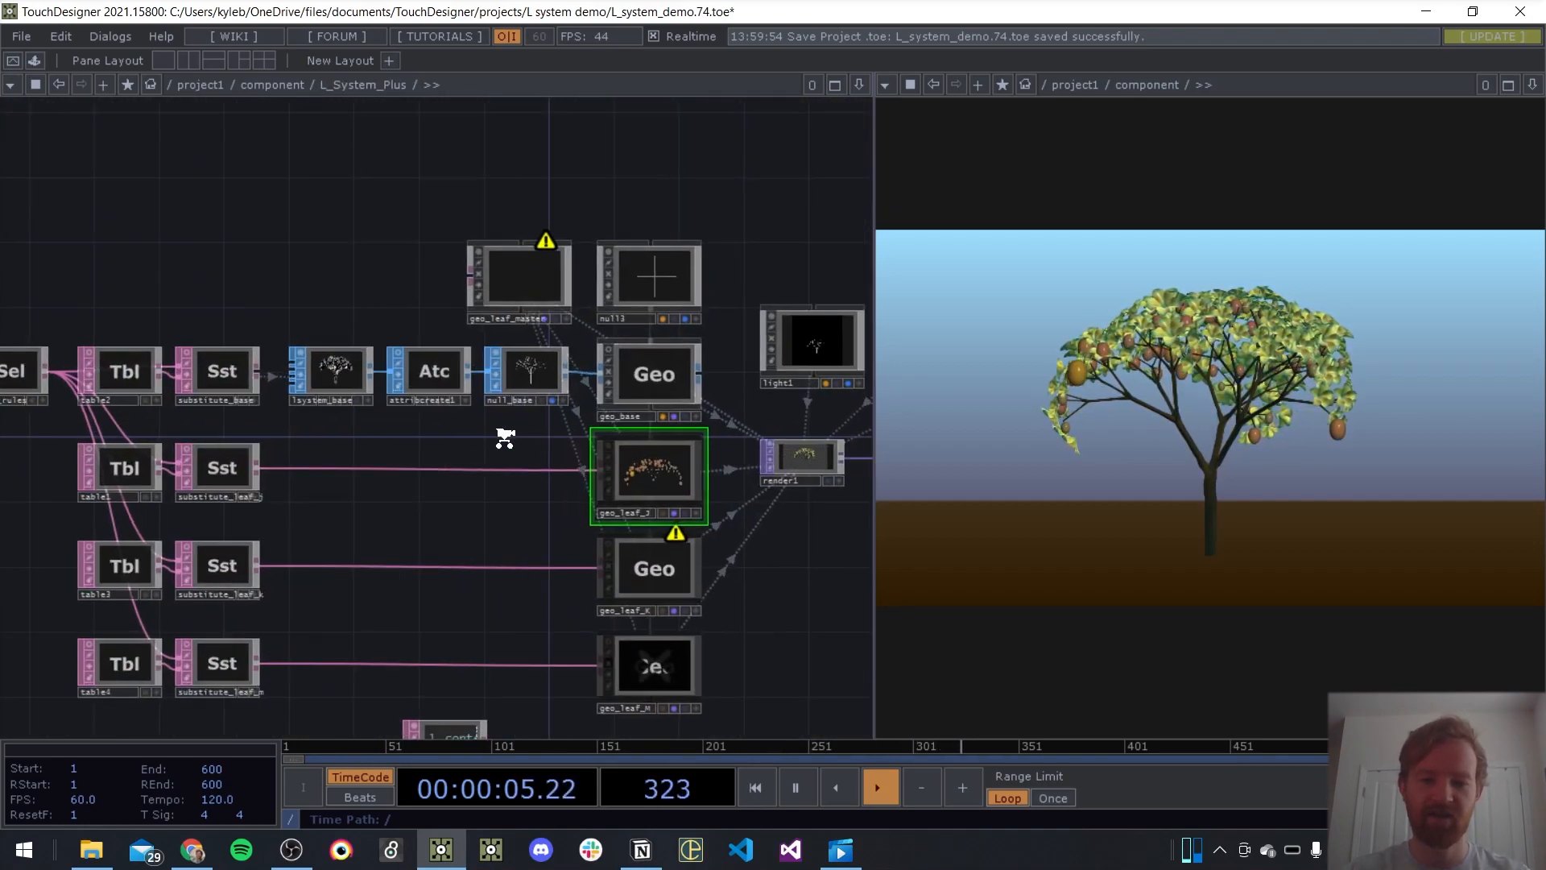
{"action": "left_click_drag", "start_coordinate": [445, 524], "coordinate": [589, 406]}
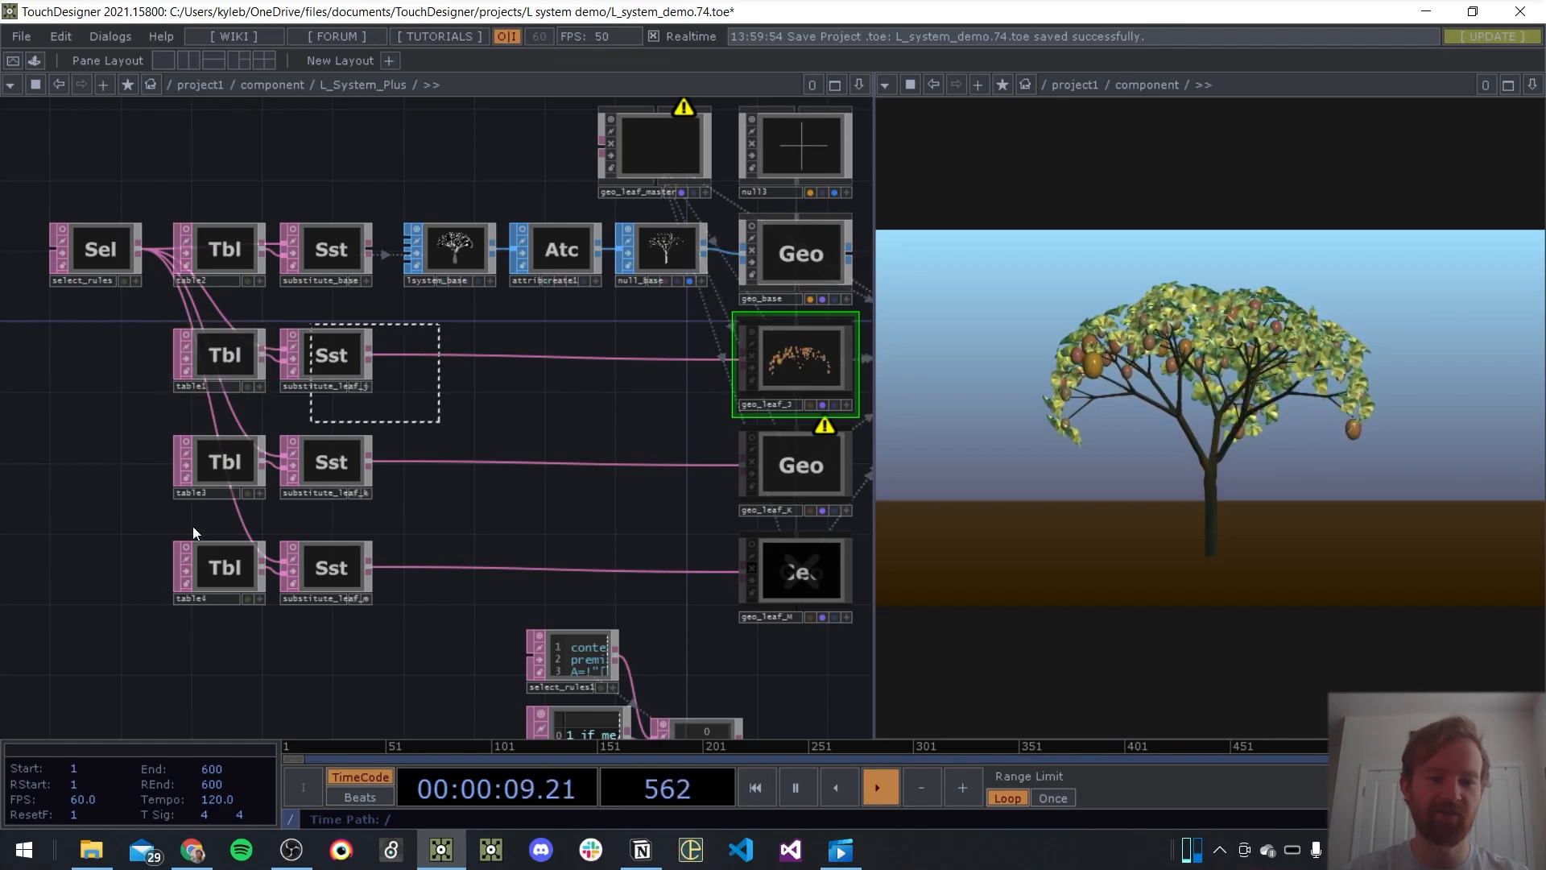
{"action": "left_click_drag", "start_coordinate": [243, 483], "coordinate": [245, 584]}
{"action": "left_click_drag", "start_coordinate": [565, 404], "coordinate": [551, 398]}
{"action": "left_click", "coordinate": [567, 399]}
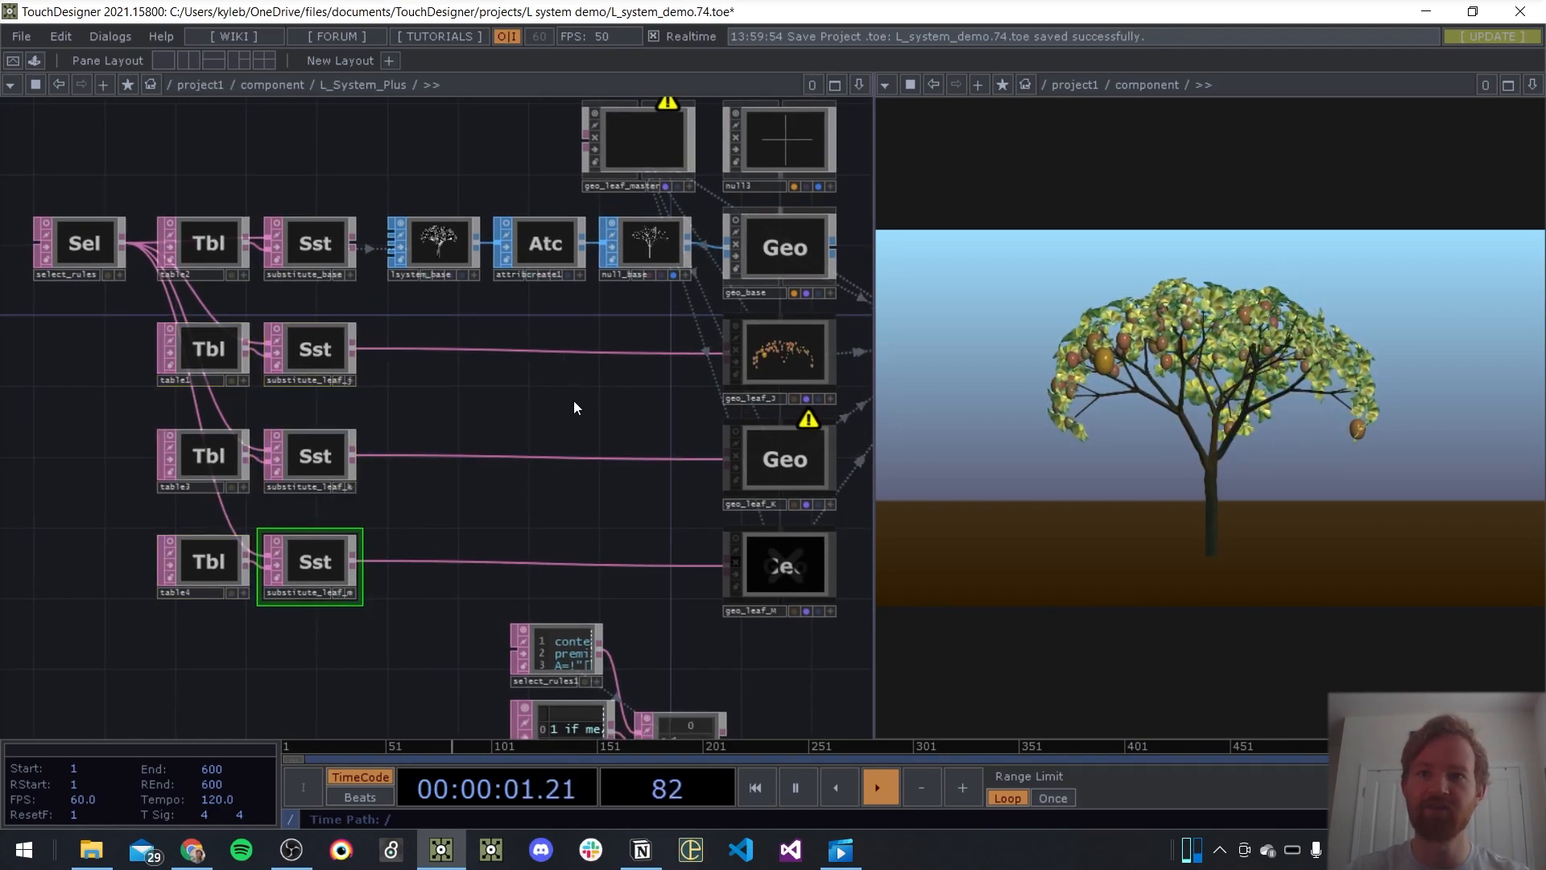
{"action": "scroll", "coordinate": [612, 415], "scroll_direction": "down", "scroll_amount": 3}
{"action": "left_click_drag", "start_coordinate": [817, 610], "coordinate": [511, 663]}
{"action": "scroll", "coordinate": [476, 410], "scroll_direction": "up", "scroll_amount": 2}
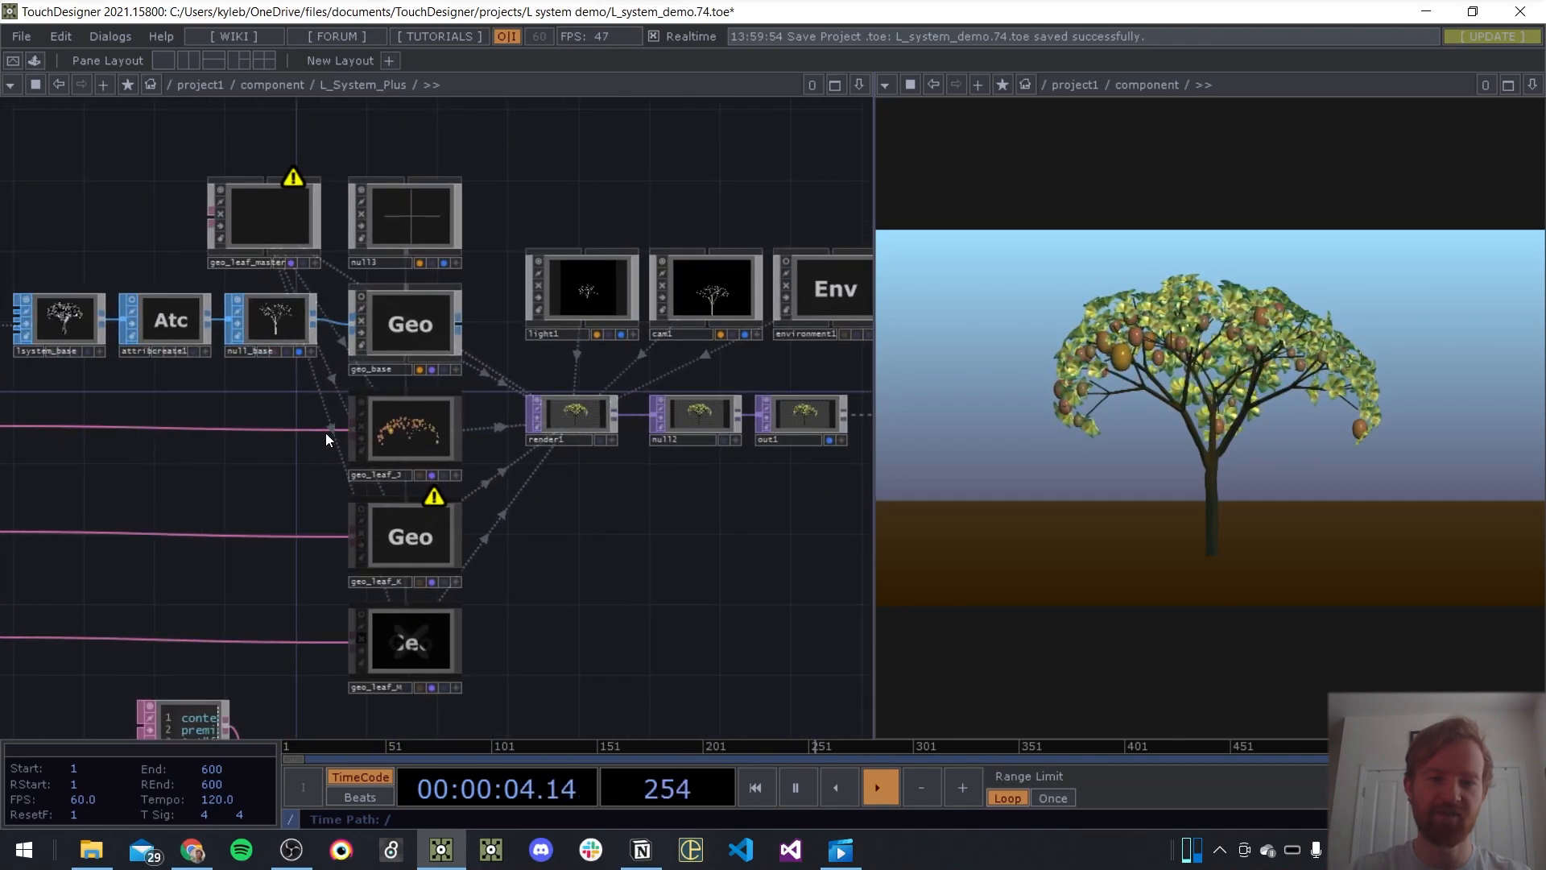
Enter geo_leaf_J and examine its operators for leaf position, scale and colour lookup
{"action": "key", "text": "i"}
{"action": "scroll", "coordinate": [142, 279], "scroll_direction": "up", "scroll_amount": 6}
{"action": "left_click_drag", "start_coordinate": [363, 385], "coordinate": [766, 705]}
{"action": "left_click_drag", "start_coordinate": [385, 340], "coordinate": [475, 338]}
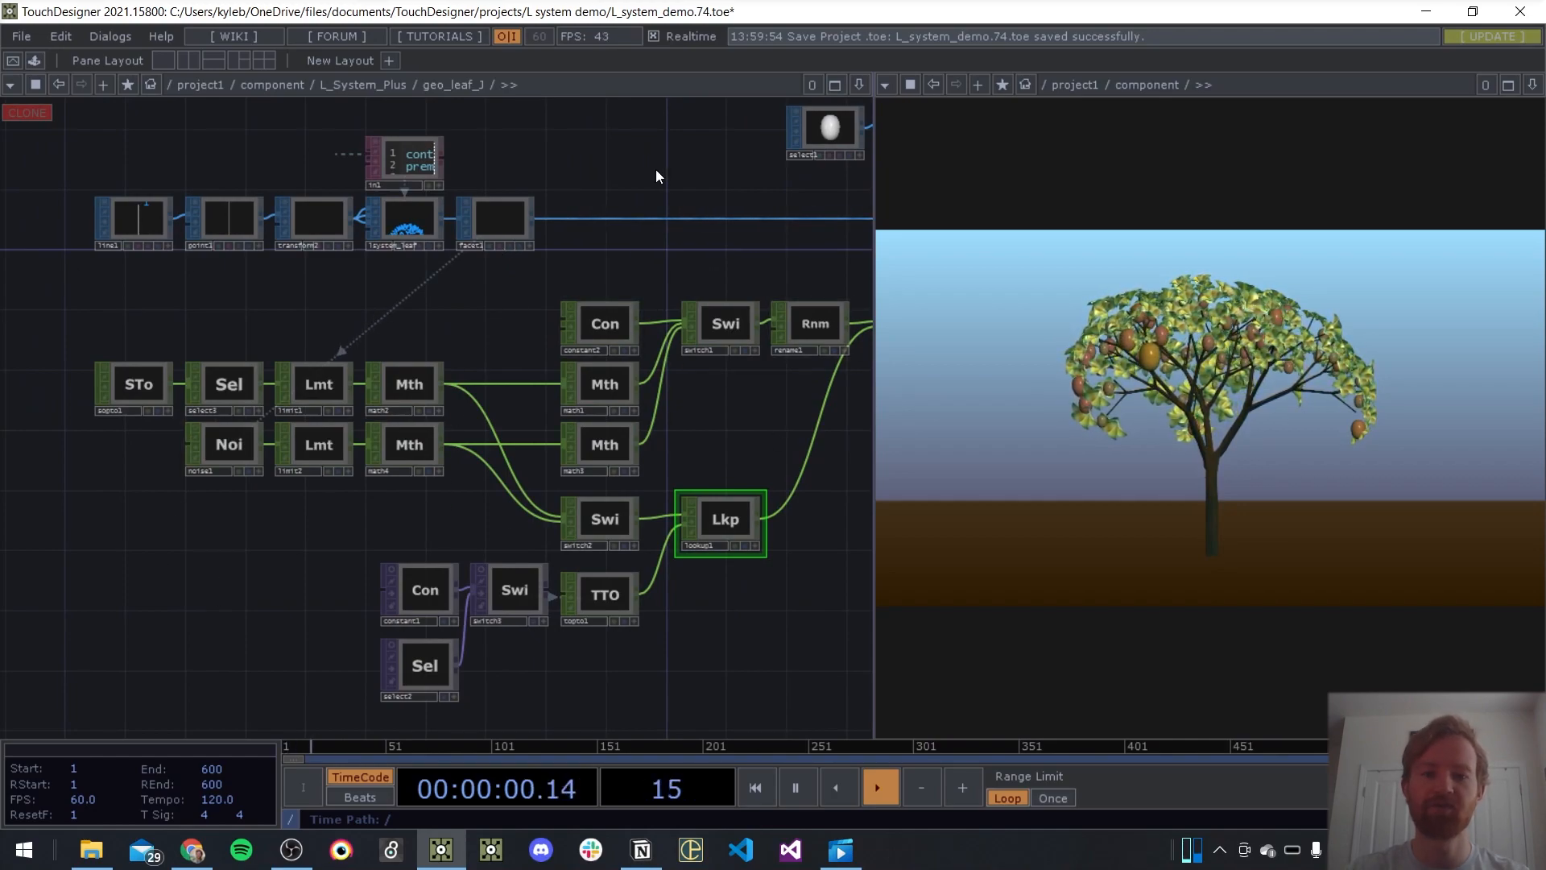
Return to the L_System_Plus network and examine how select_rules1, table5 and eval_has_leaves check the rules for leaves J, K and M
{"action": "key", "text": "u"}
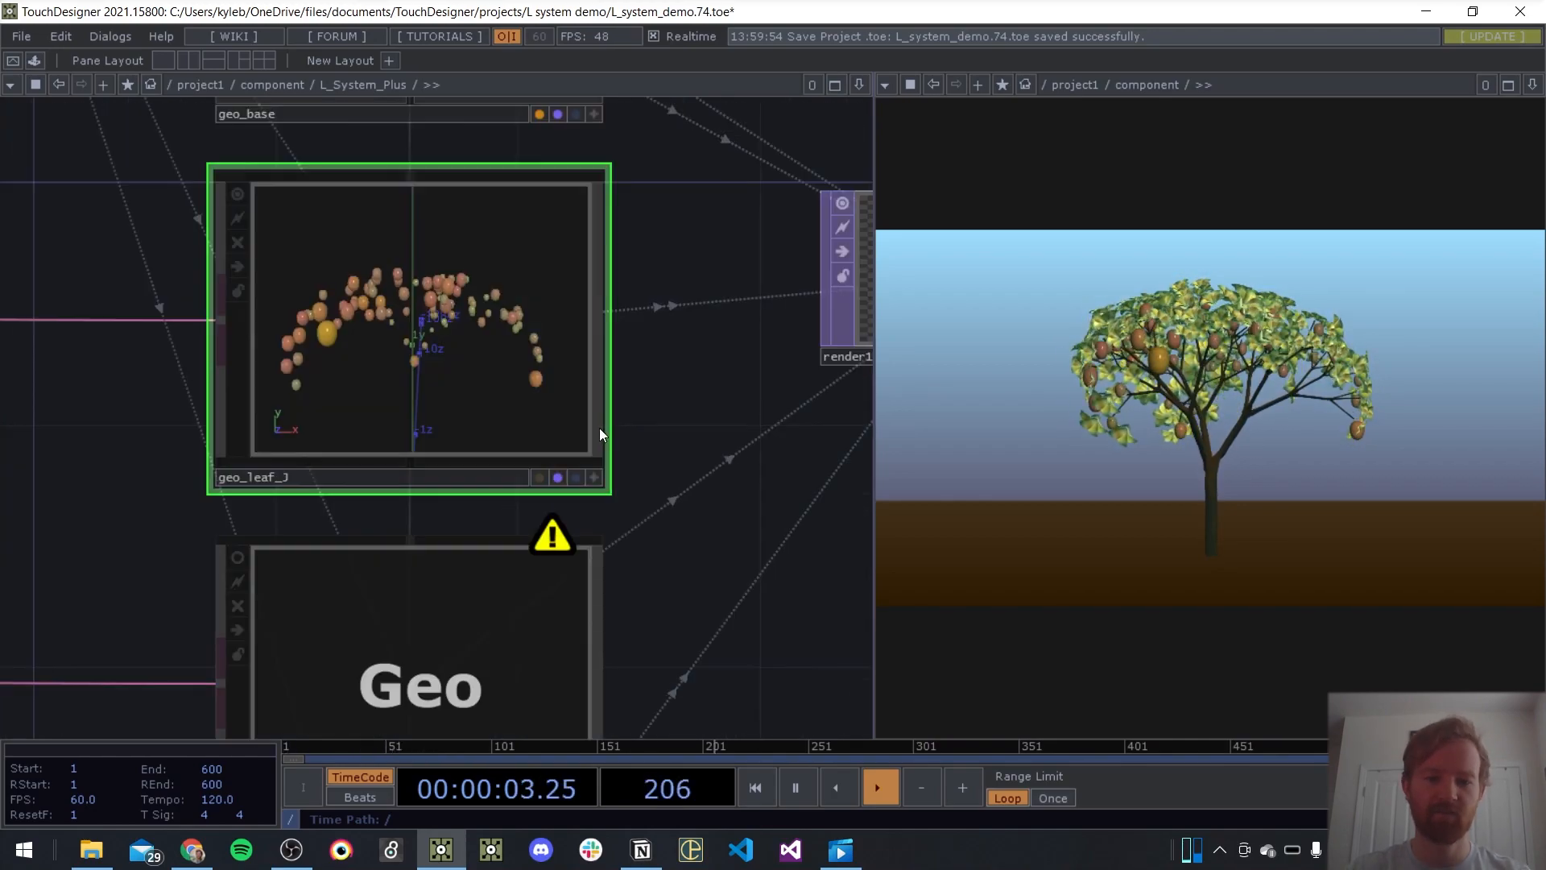
{"action": "scroll", "coordinate": [613, 427], "scroll_direction": "down", "scroll_amount": 8}
{"action": "left_click_drag", "start_coordinate": [610, 588], "coordinate": [620, 346]}
{"action": "scroll", "coordinate": [578, 376], "scroll_direction": "up", "scroll_amount": 5}
{"action": "right_click_drag", "start_coordinate": [784, 235], "coordinate": [2, 648]}
{"action": "left_click_drag", "start_coordinate": [644, 289], "coordinate": [616, 433]}
{"action": "scroll", "coordinate": [559, 495], "scroll_direction": "up", "scroll_amount": 3}
{"action": "scroll", "coordinate": [588, 464], "scroll_direction": "down", "scroll_amount": 4}
{"action": "scroll", "coordinate": [588, 465], "scroll_direction": "down", "scroll_amount": 2}
{"action": "scroll", "coordinate": [428, 406], "scroll_direction": "up", "scroll_amount": 3}
{"action": "left_click_drag", "start_coordinate": [429, 406], "coordinate": [432, 341]}
{"action": "scroll", "coordinate": [562, 293], "scroll_direction": "up", "scroll_amount": 1}
{"action": "left_click_drag", "start_coordinate": [562, 293], "coordinate": [755, 347]}
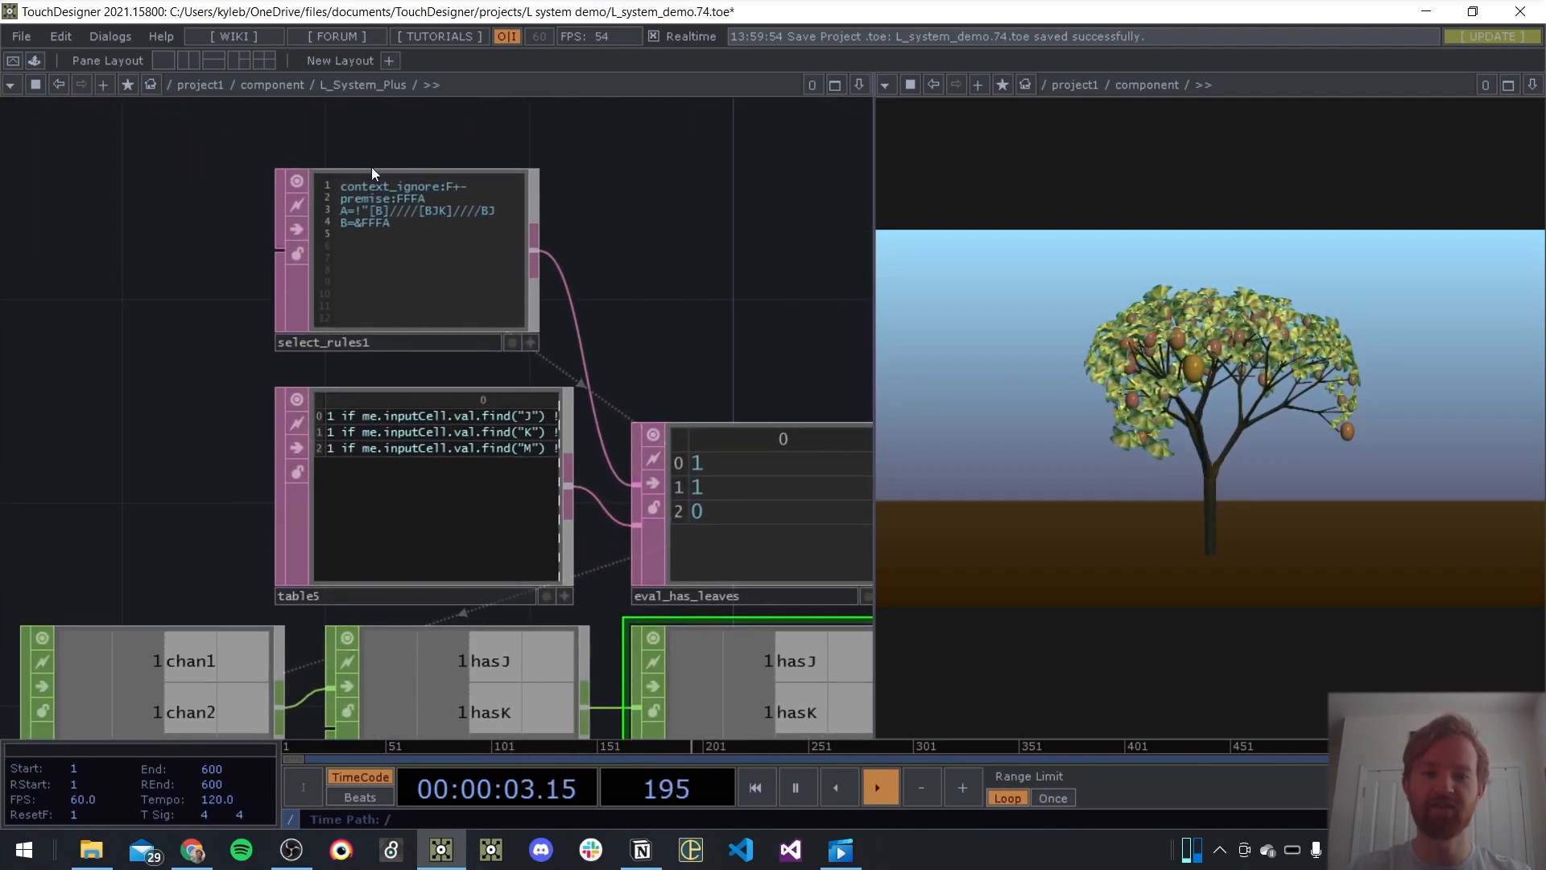
Examine the chain from null_has_leaves through chopexec1 alongside the geo_leaf geometries it controls
{"action": "scroll", "coordinate": [405, 507], "scroll_direction": "down", "scroll_amount": 4}
{"action": "left_click_drag", "start_coordinate": [645, 447], "coordinate": [483, 443]}
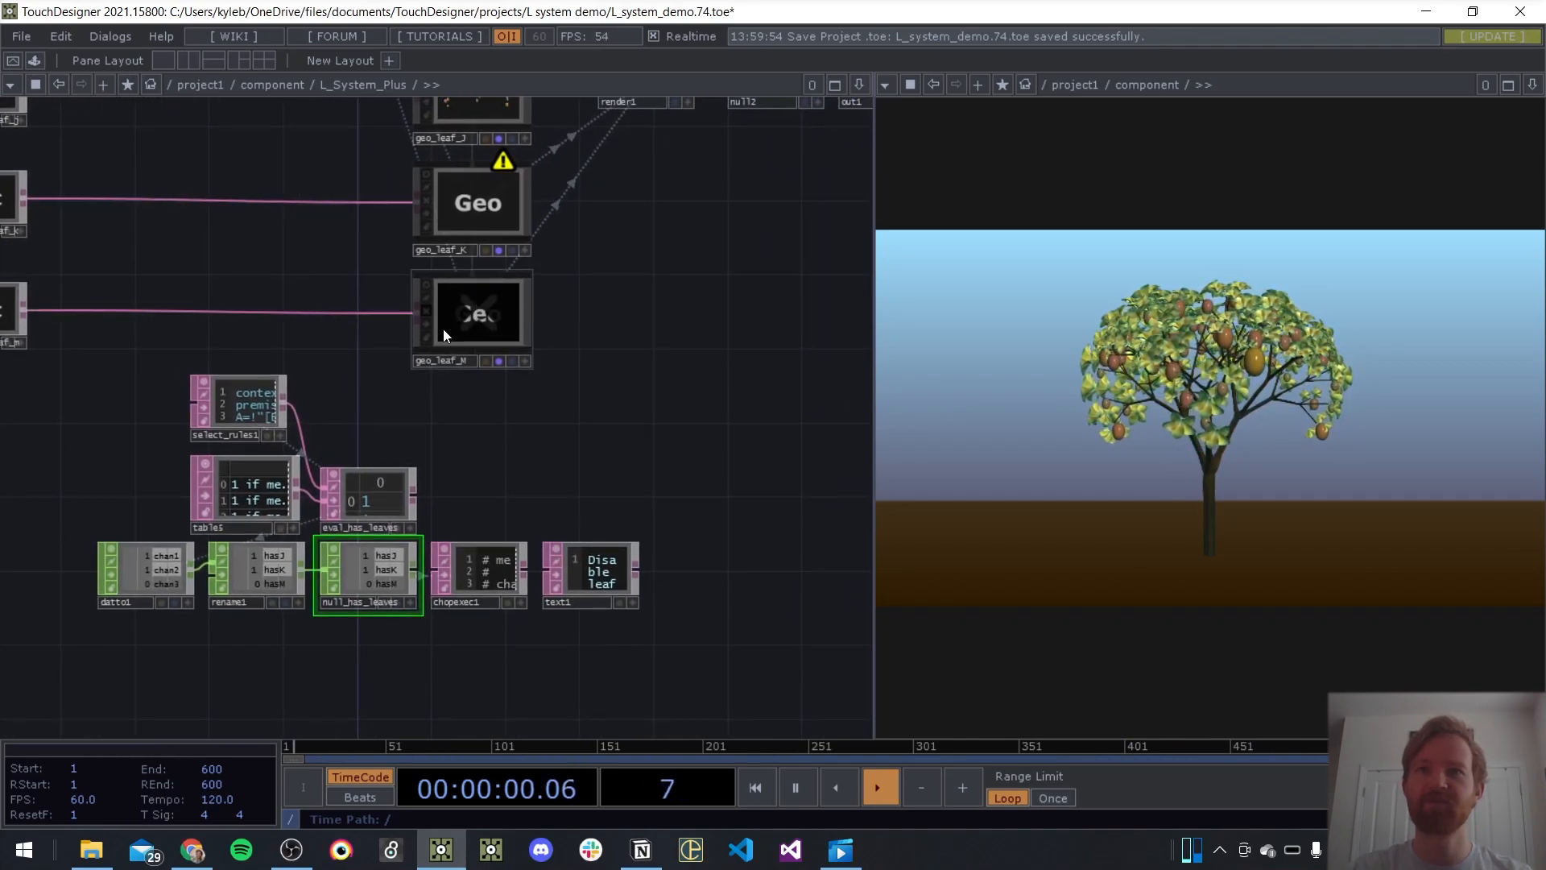
{"action": "left_click_drag", "start_coordinate": [687, 402], "coordinate": [739, 486]}
{"action": "left_click_drag", "start_coordinate": [108, 452], "coordinate": [19, 465]}
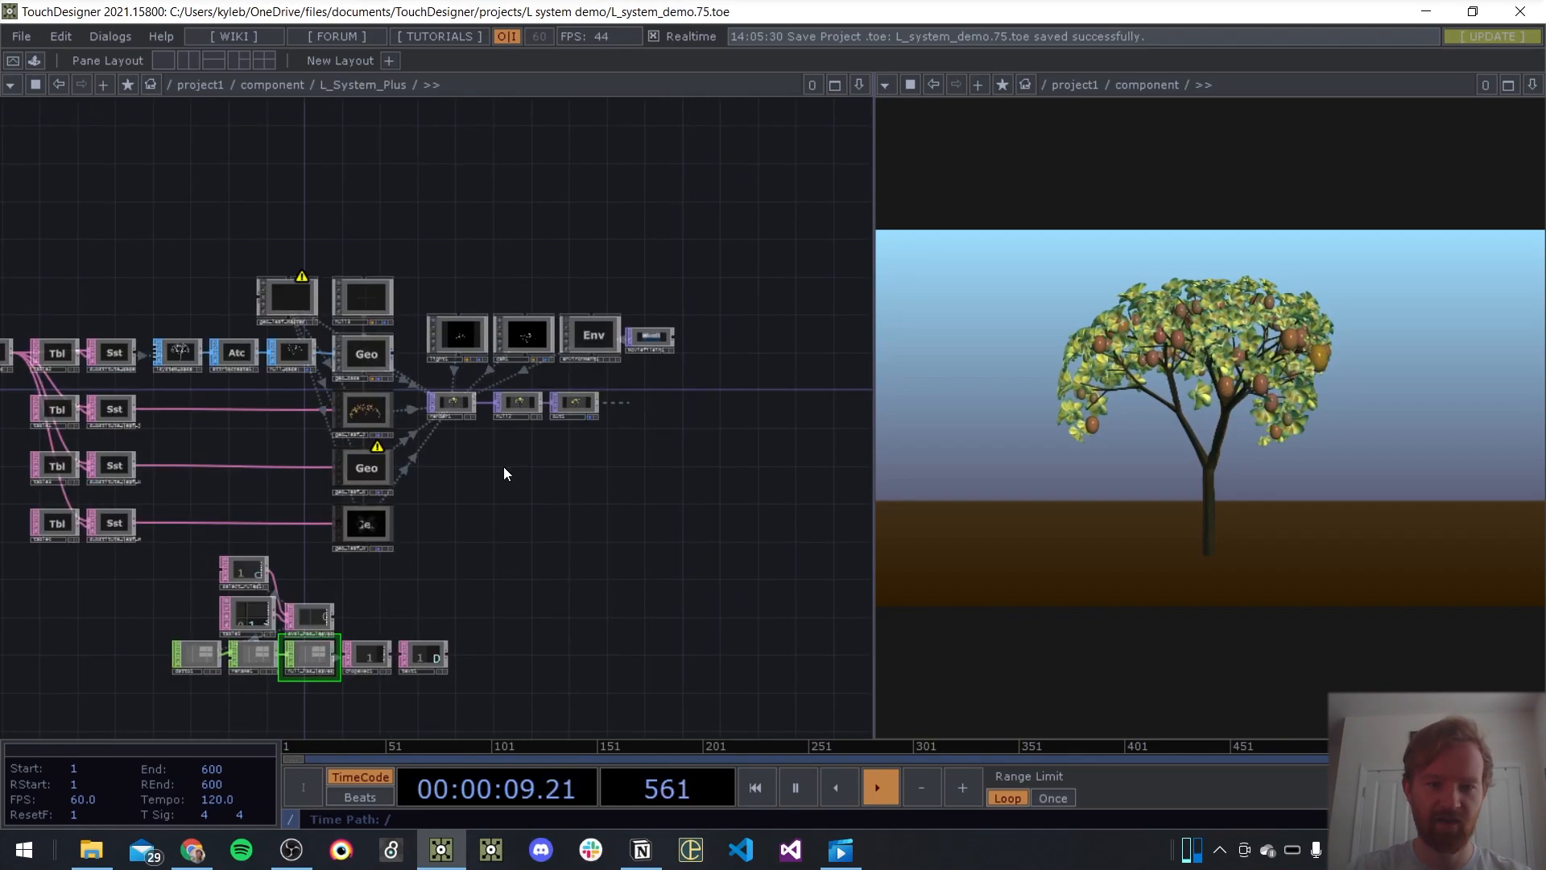
Return to the component network, view the leaf M parameters of L_System_Plus and hide them again
{"action": "left_click_drag", "start_coordinate": [504, 466], "coordinate": [708, 483]}
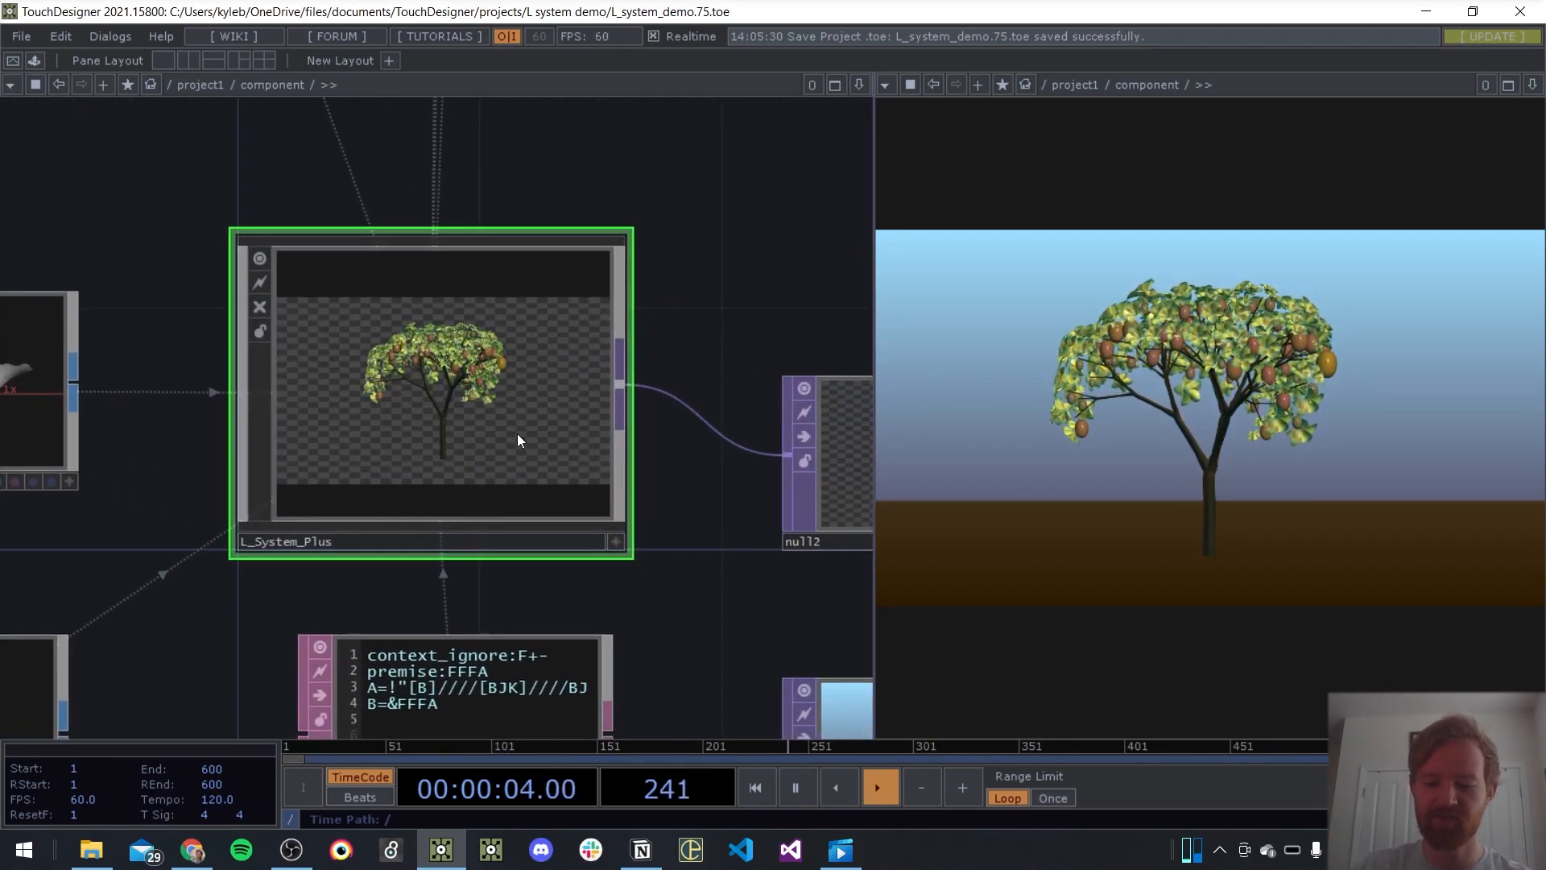
{"action": "key", "text": "p"}
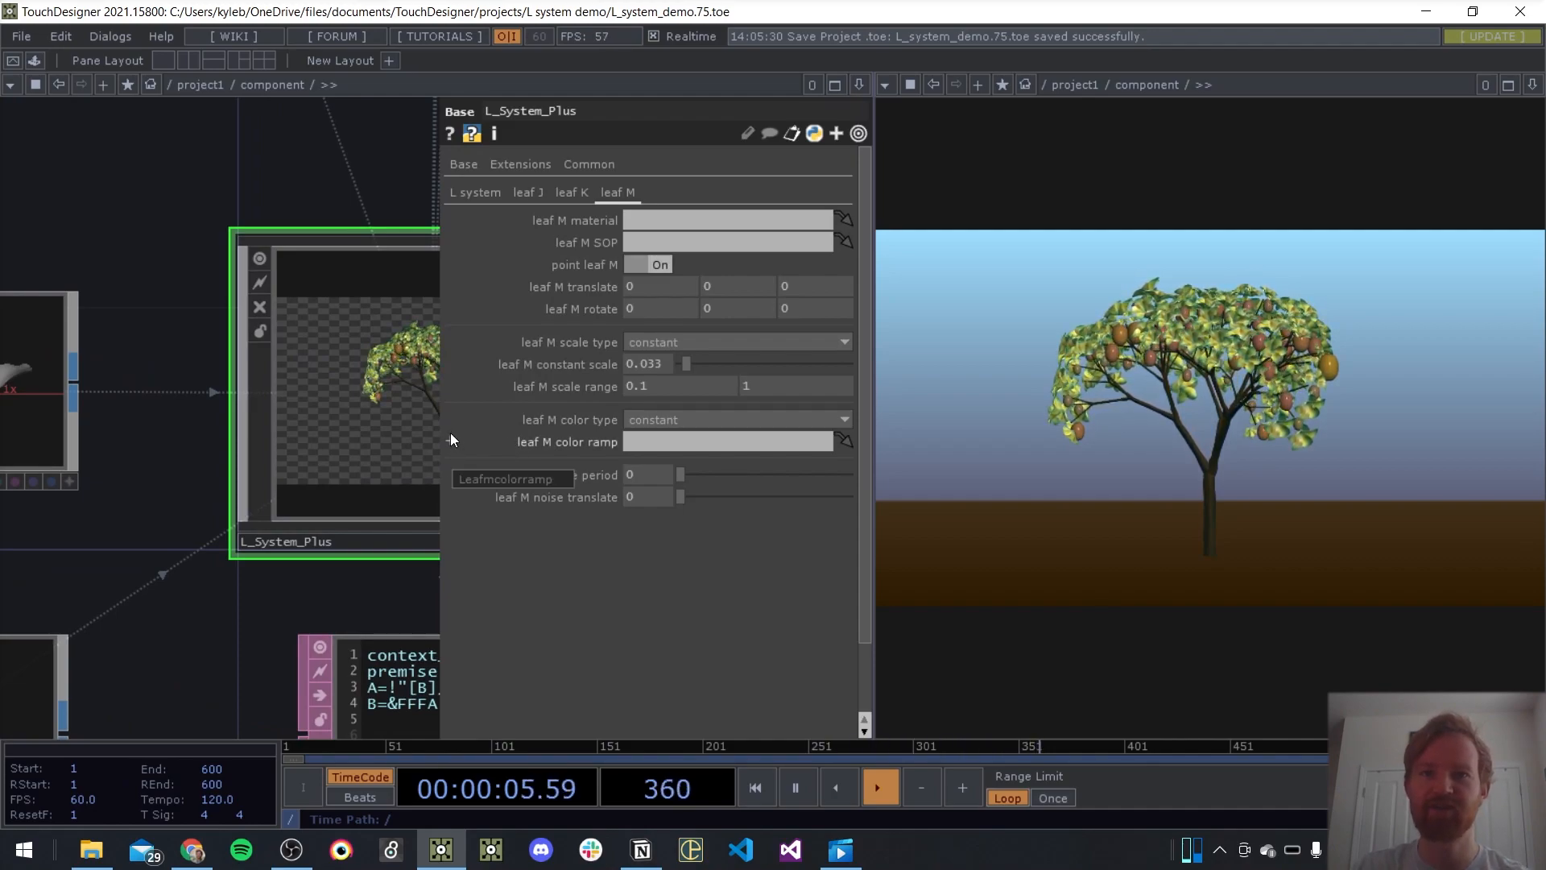
{"action": "key", "text": "p"}
Enter L_System_Plus and examine its light, camera, environment light and render output operators
{"action": "key", "text": "i"}
{"action": "left_click_drag", "start_coordinate": [519, 413], "coordinate": [319, 405]}
{"action": "scroll", "coordinate": [468, 204], "scroll_direction": "up", "scroll_amount": 5}
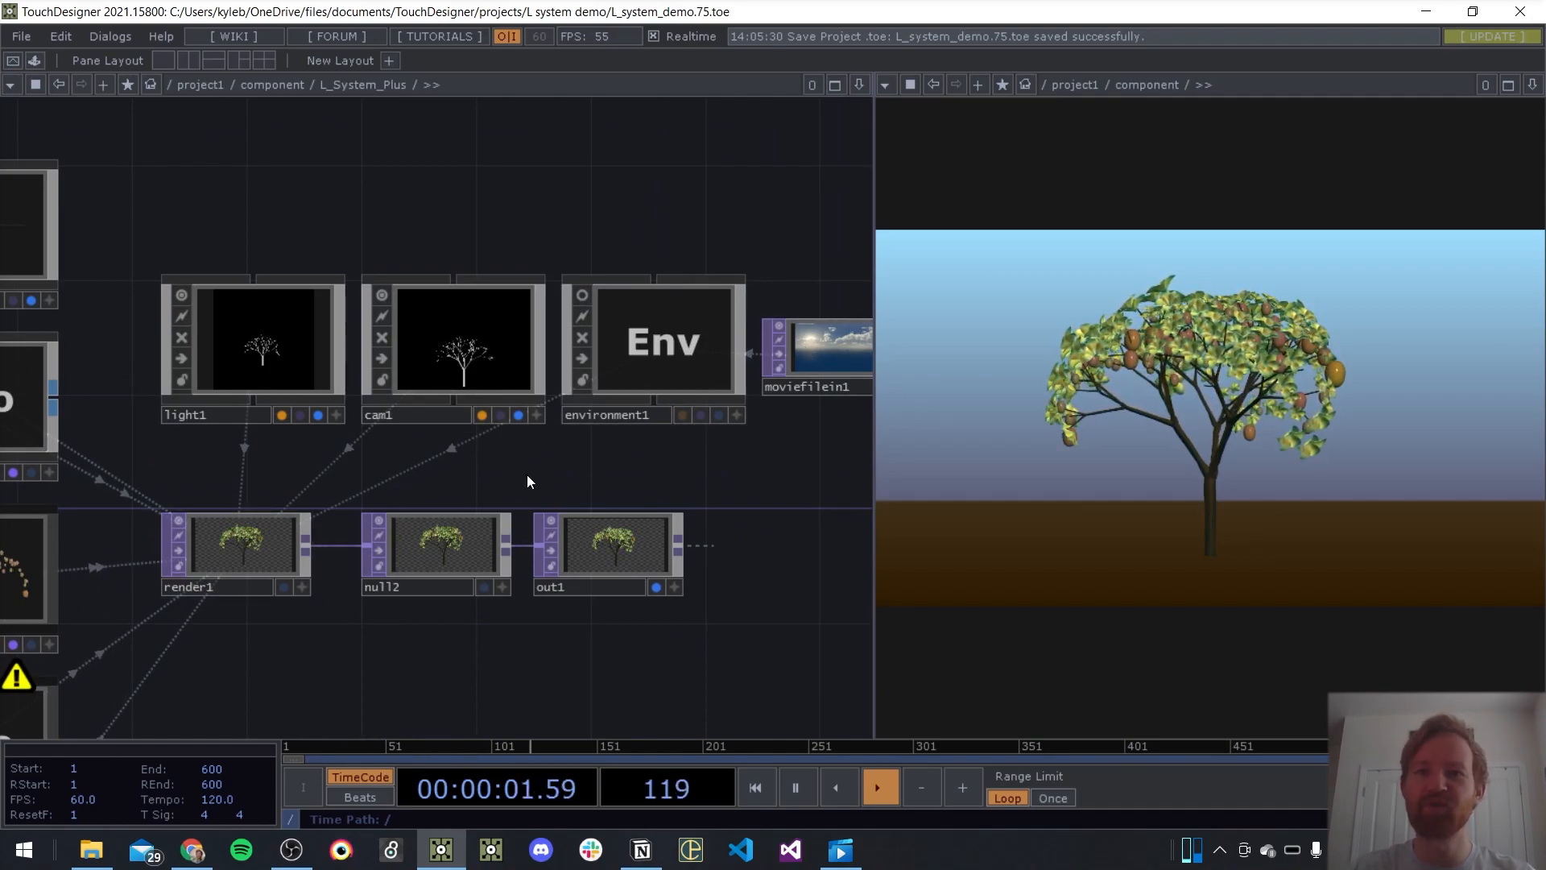
{"action": "scroll", "coordinate": [483, 451], "scroll_direction": "down", "scroll_amount": 4}
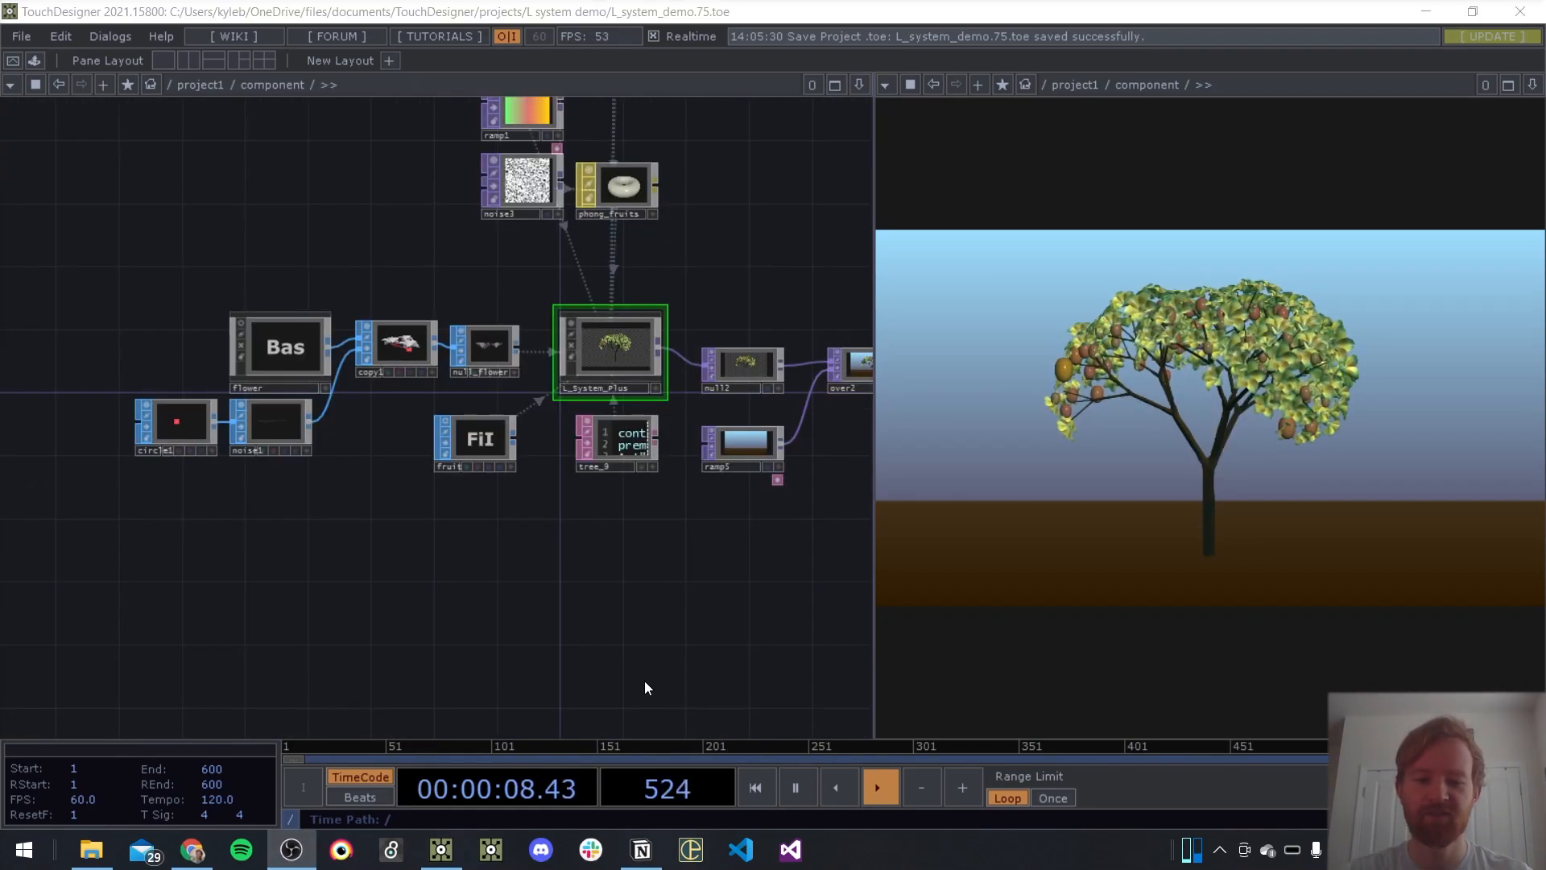
{"action": "left_click_drag", "start_coordinate": [814, 249], "coordinate": [775, 156]}
{"action": "scroll", "coordinate": [376, 317], "scroll_direction": "down", "scroll_amount": 3}
{"action": "scroll", "coordinate": [604, 234], "scroll_direction": "up", "scroll_amount": 6}
{"action": "left_click_drag", "start_coordinate": [670, 210], "coordinate": [308, 193]}
{"action": "left_click_drag", "start_coordinate": [314, 343], "coordinate": [346, 343]}
{"action": "left_click_drag", "start_coordinate": [560, 238], "coordinate": [744, 276]}
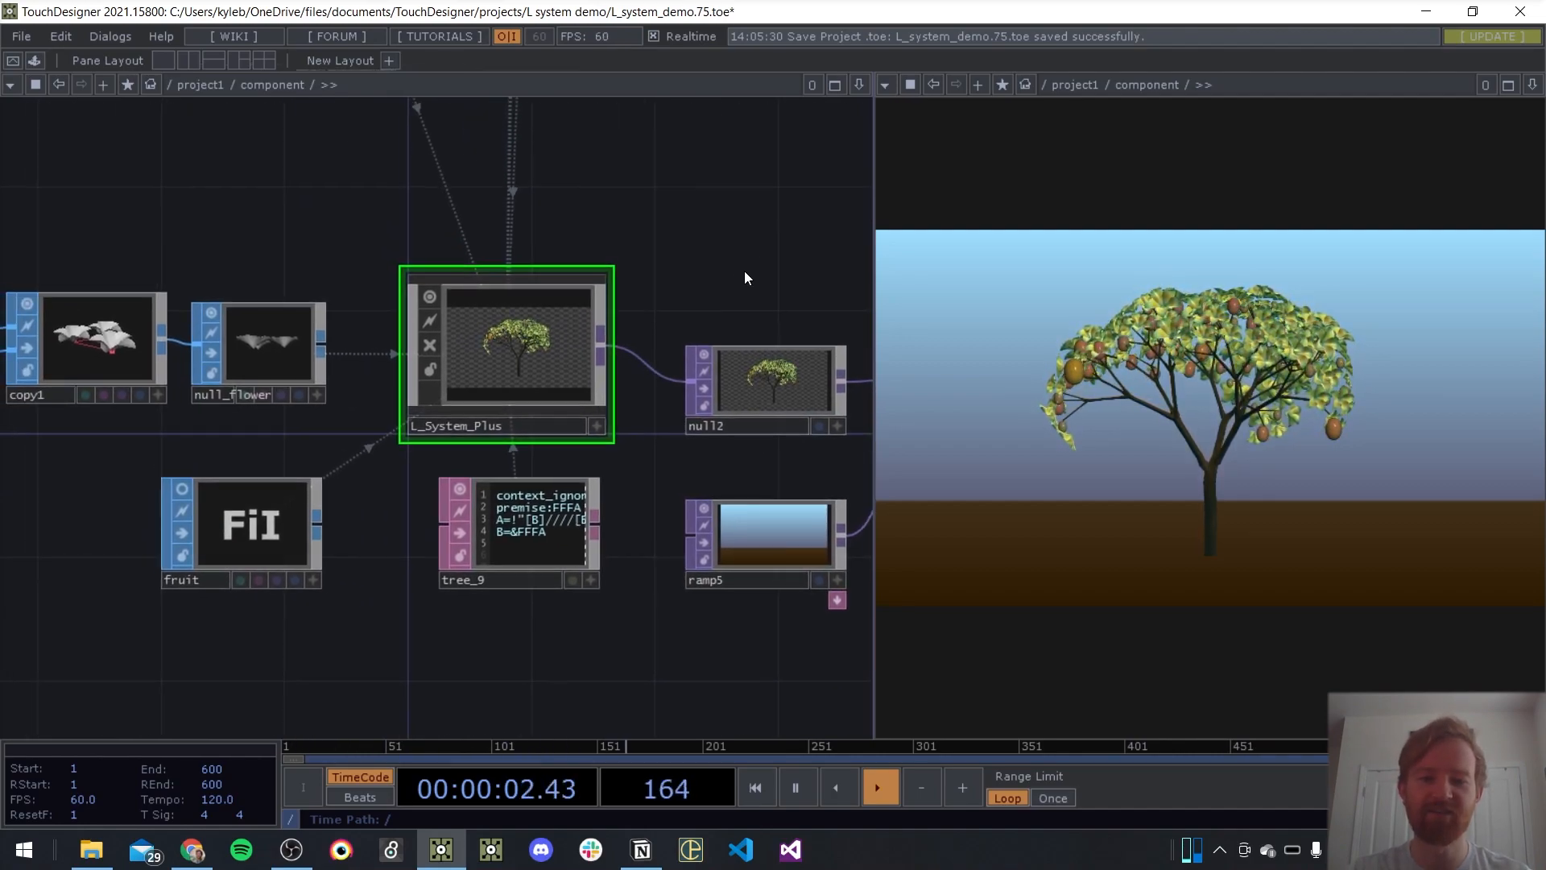